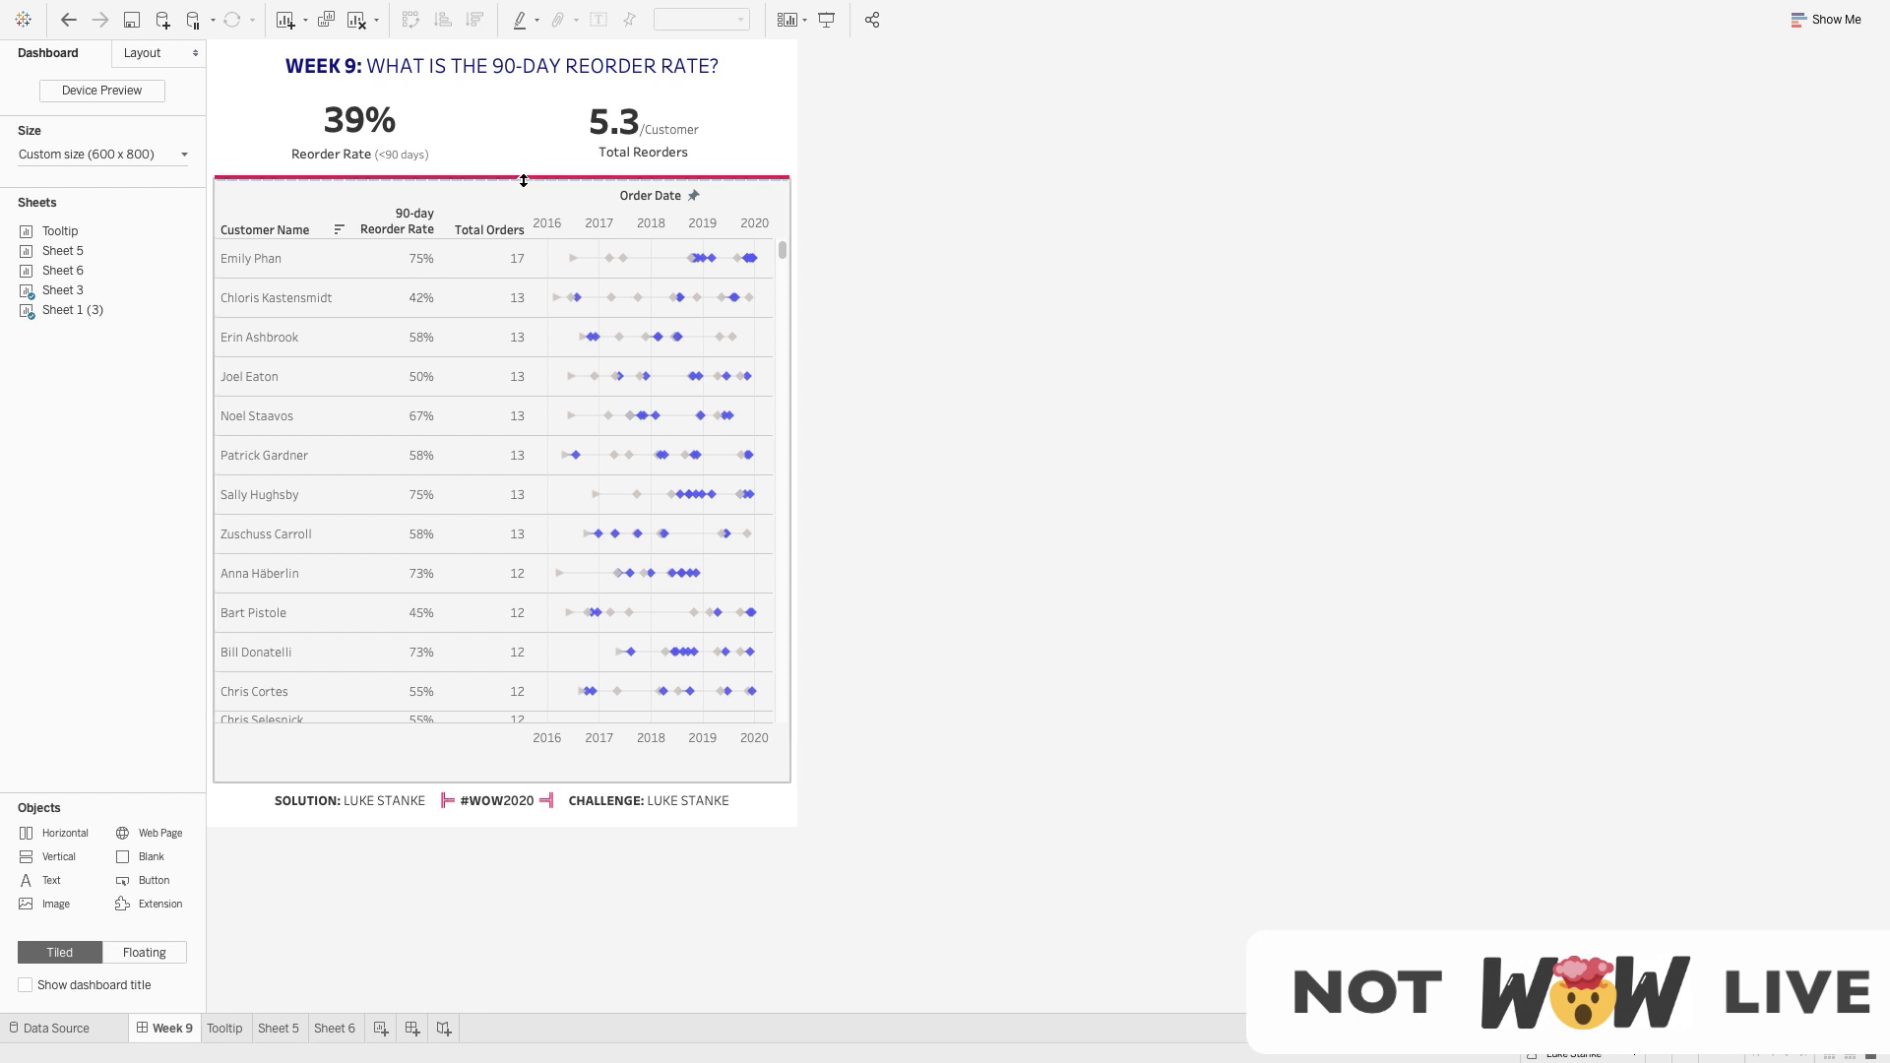
Create a new worksheet with Customer Name on rows and Order Date on columns
click(380, 1028)
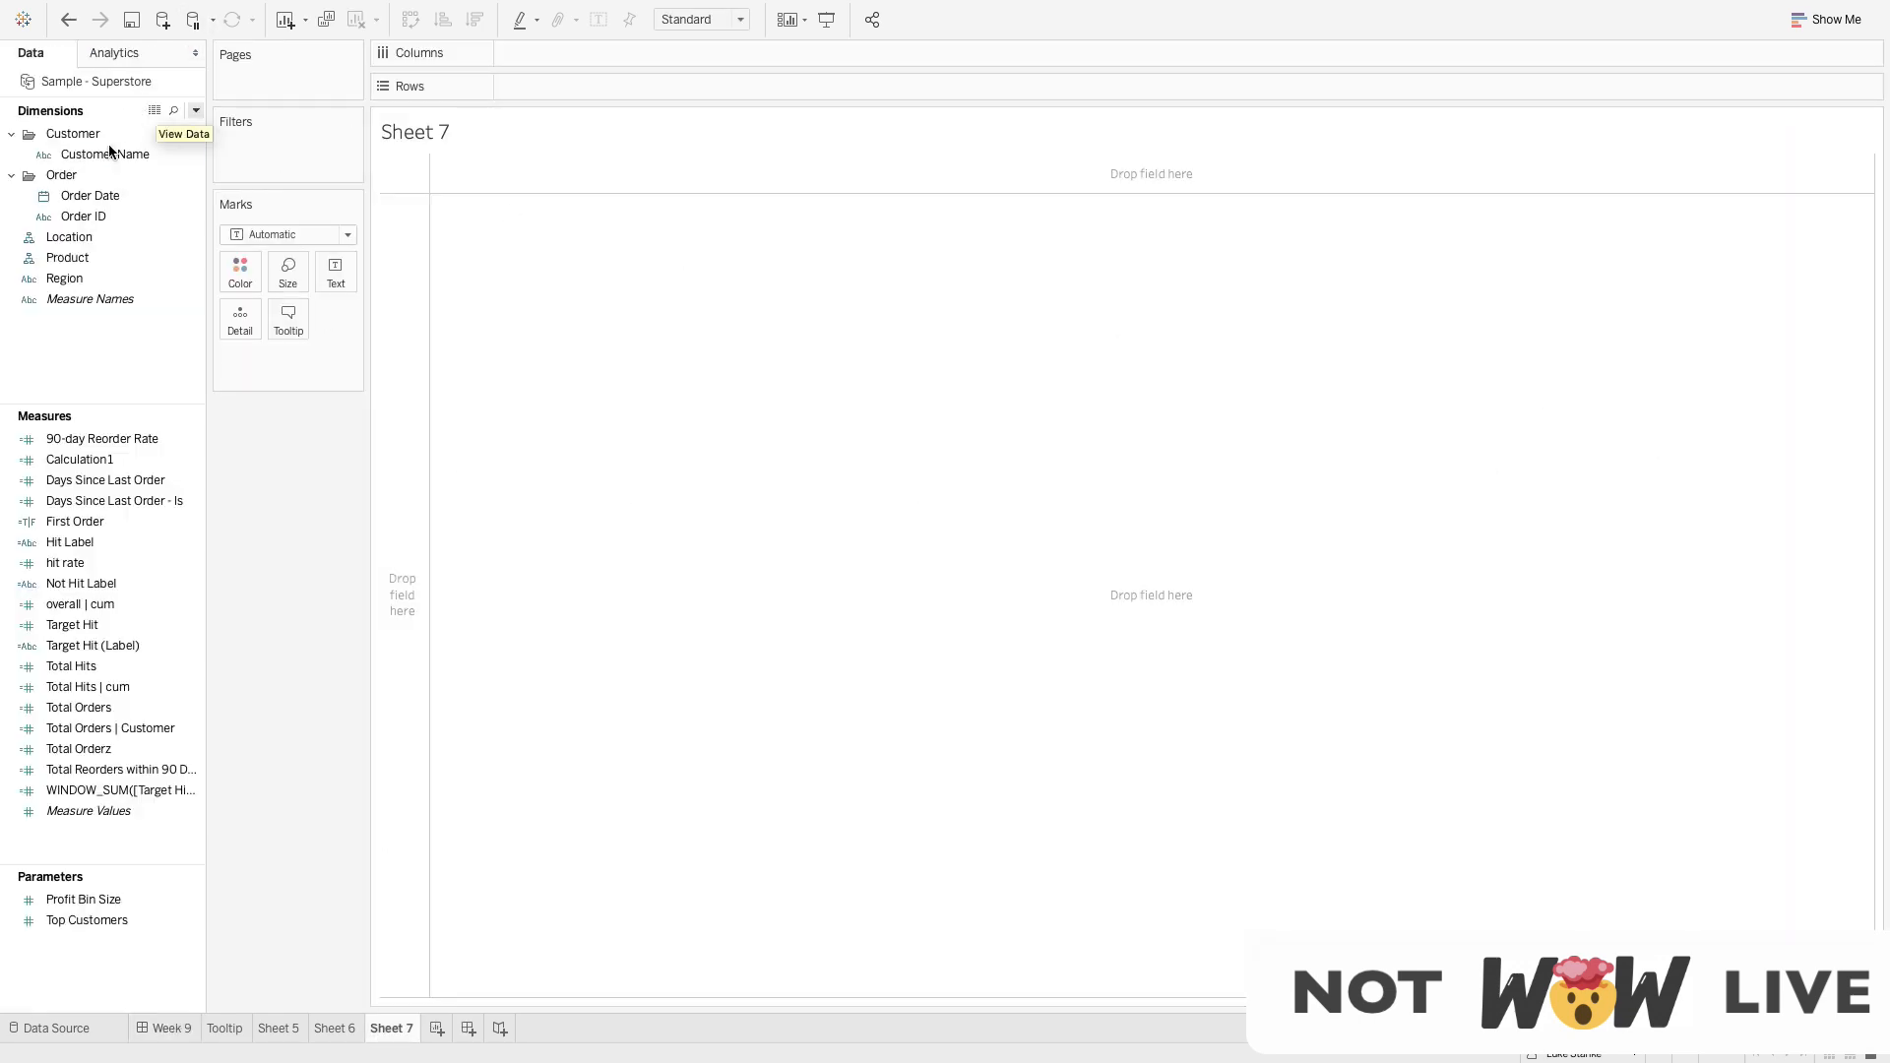
click(98, 215)
shift+click(98, 199)
drag(98, 198, 563, 86)
Change Order Date on columns from yearly grouping to the exact date
click(624, 53)
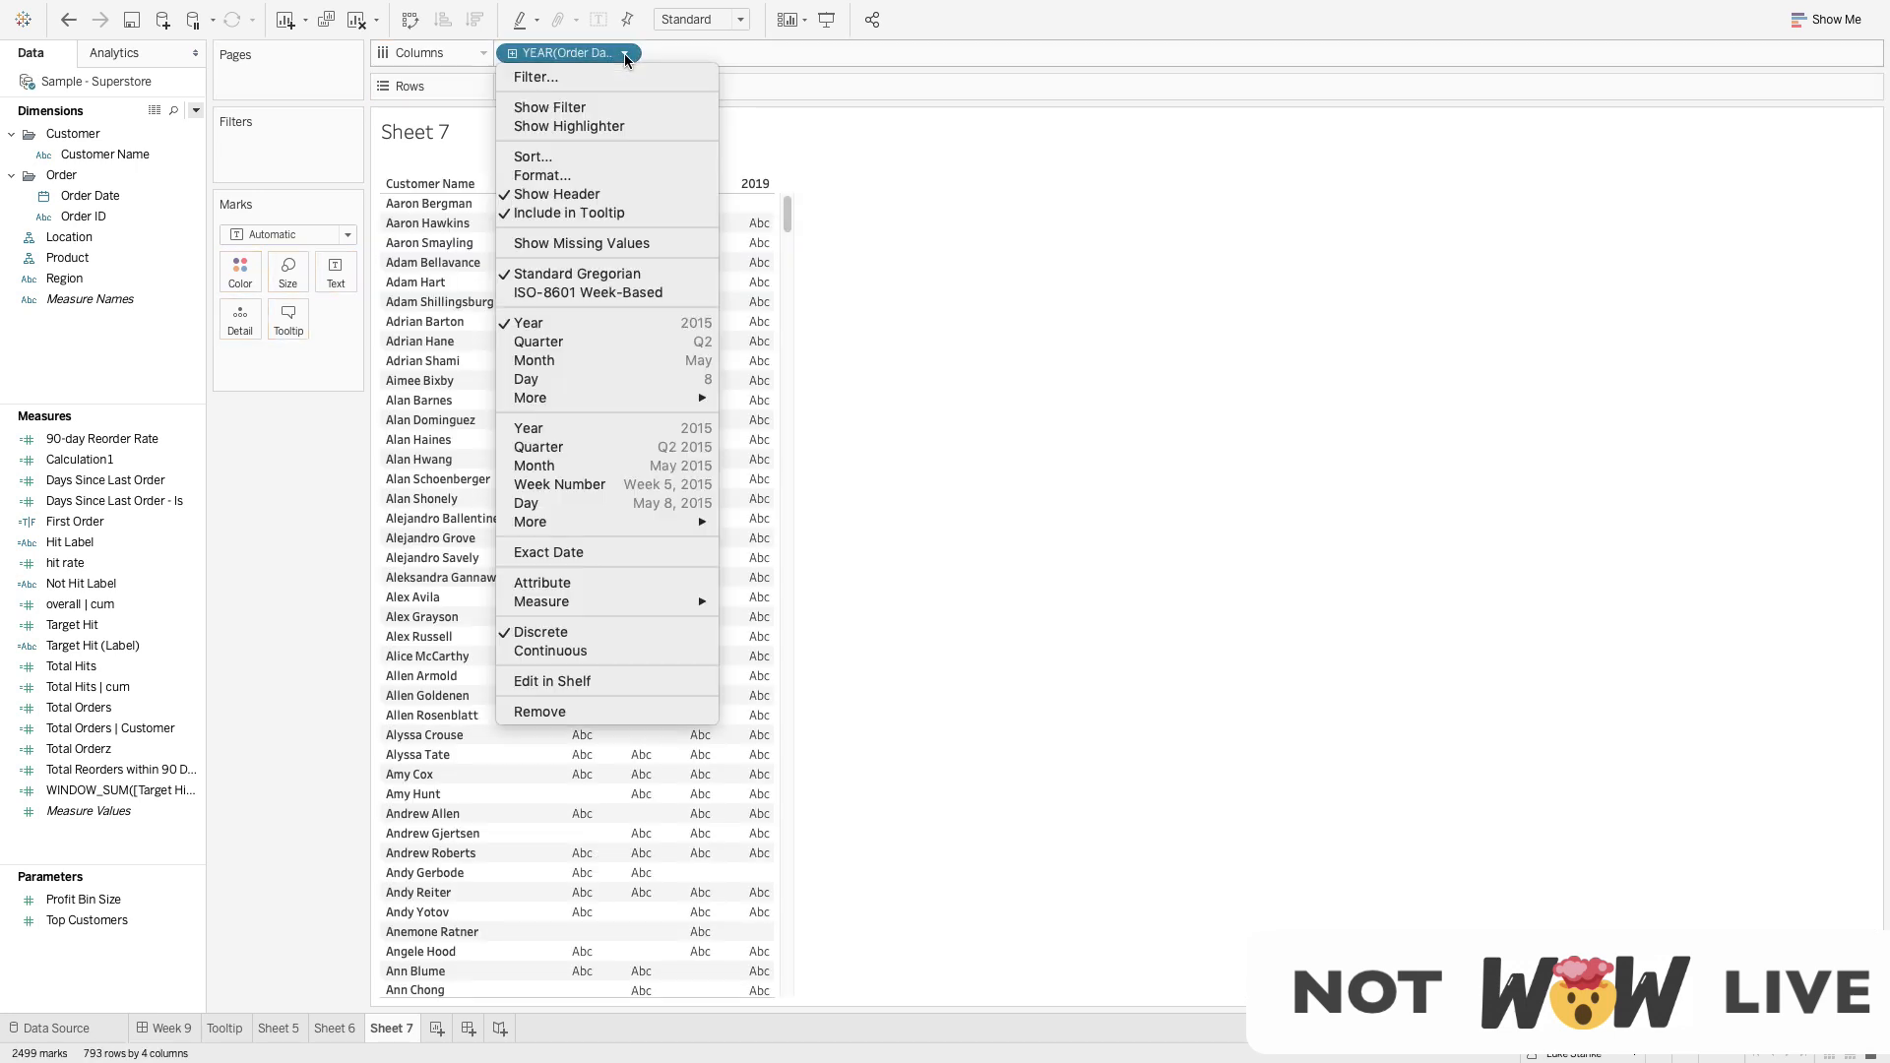
mouse_move(630, 522)
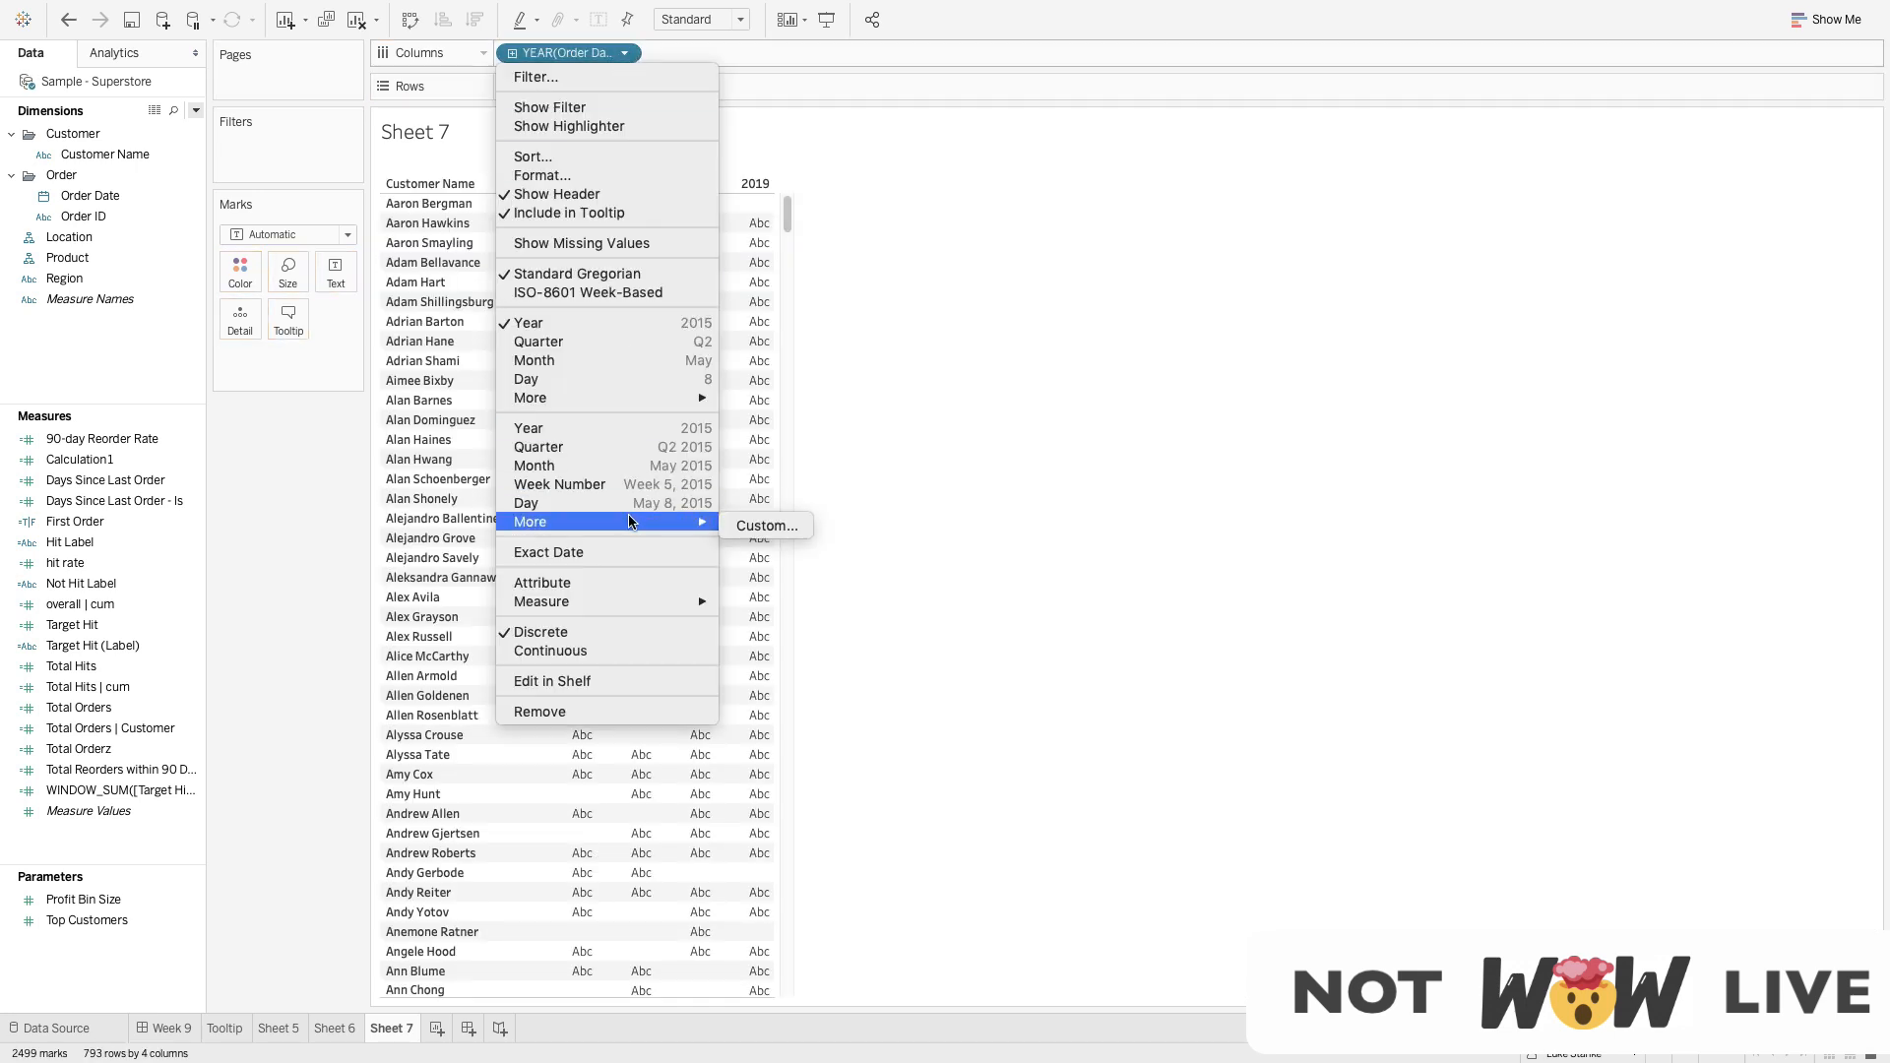
click(552, 553)
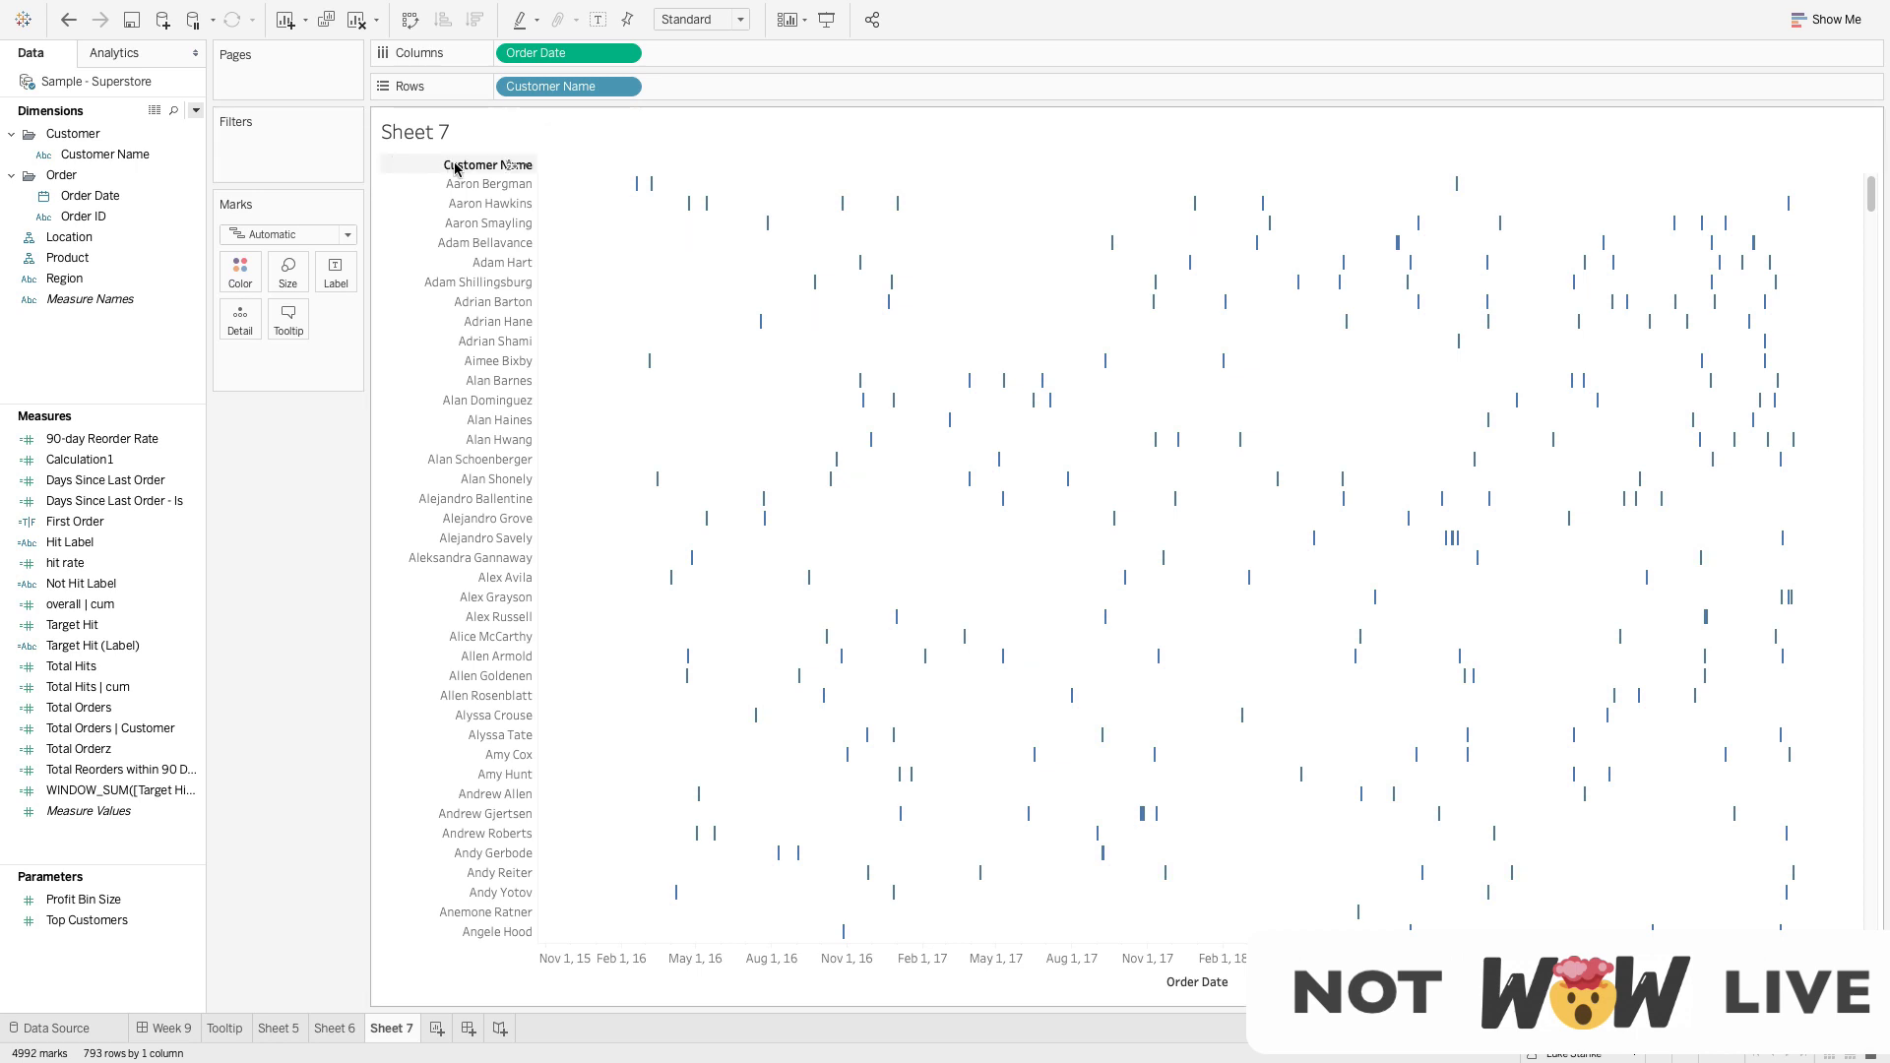
Sort Customer Name by field in descending order, using the distinct count of Order ID
right_click(486, 166)
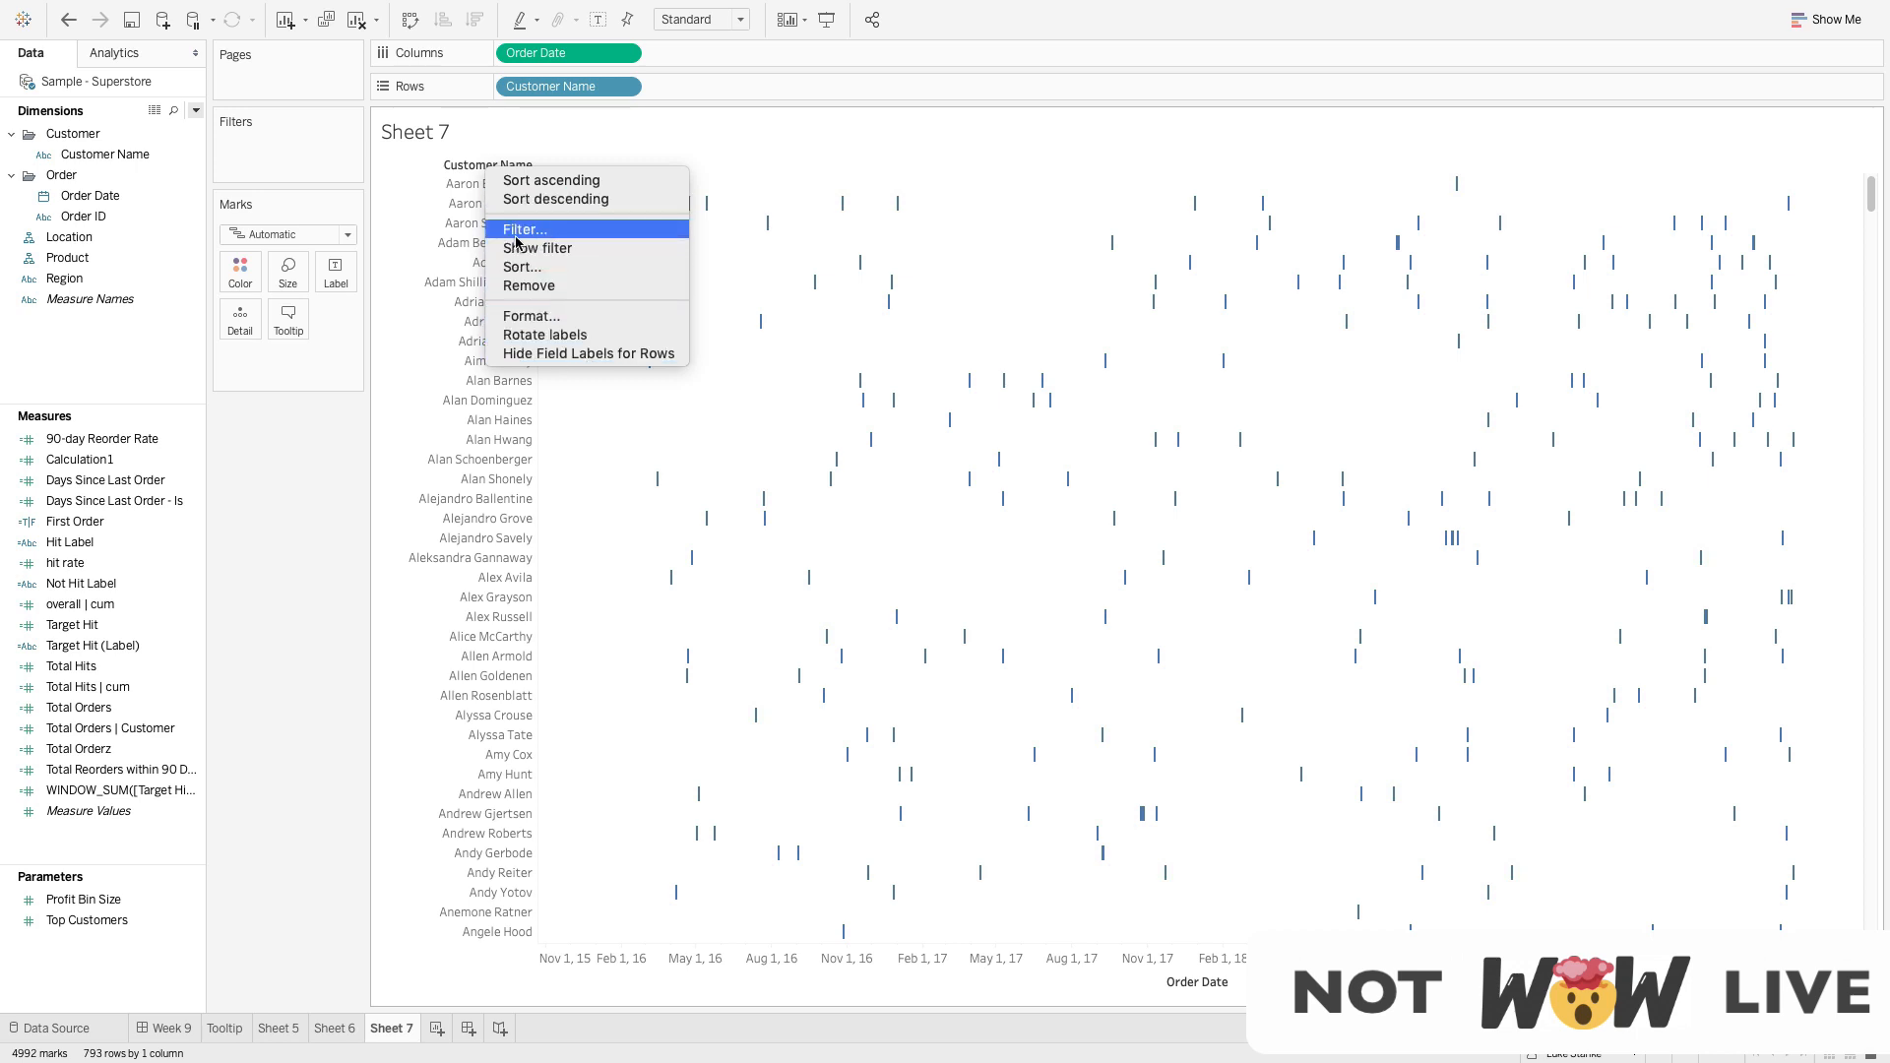
click(624, 102)
click(628, 86)
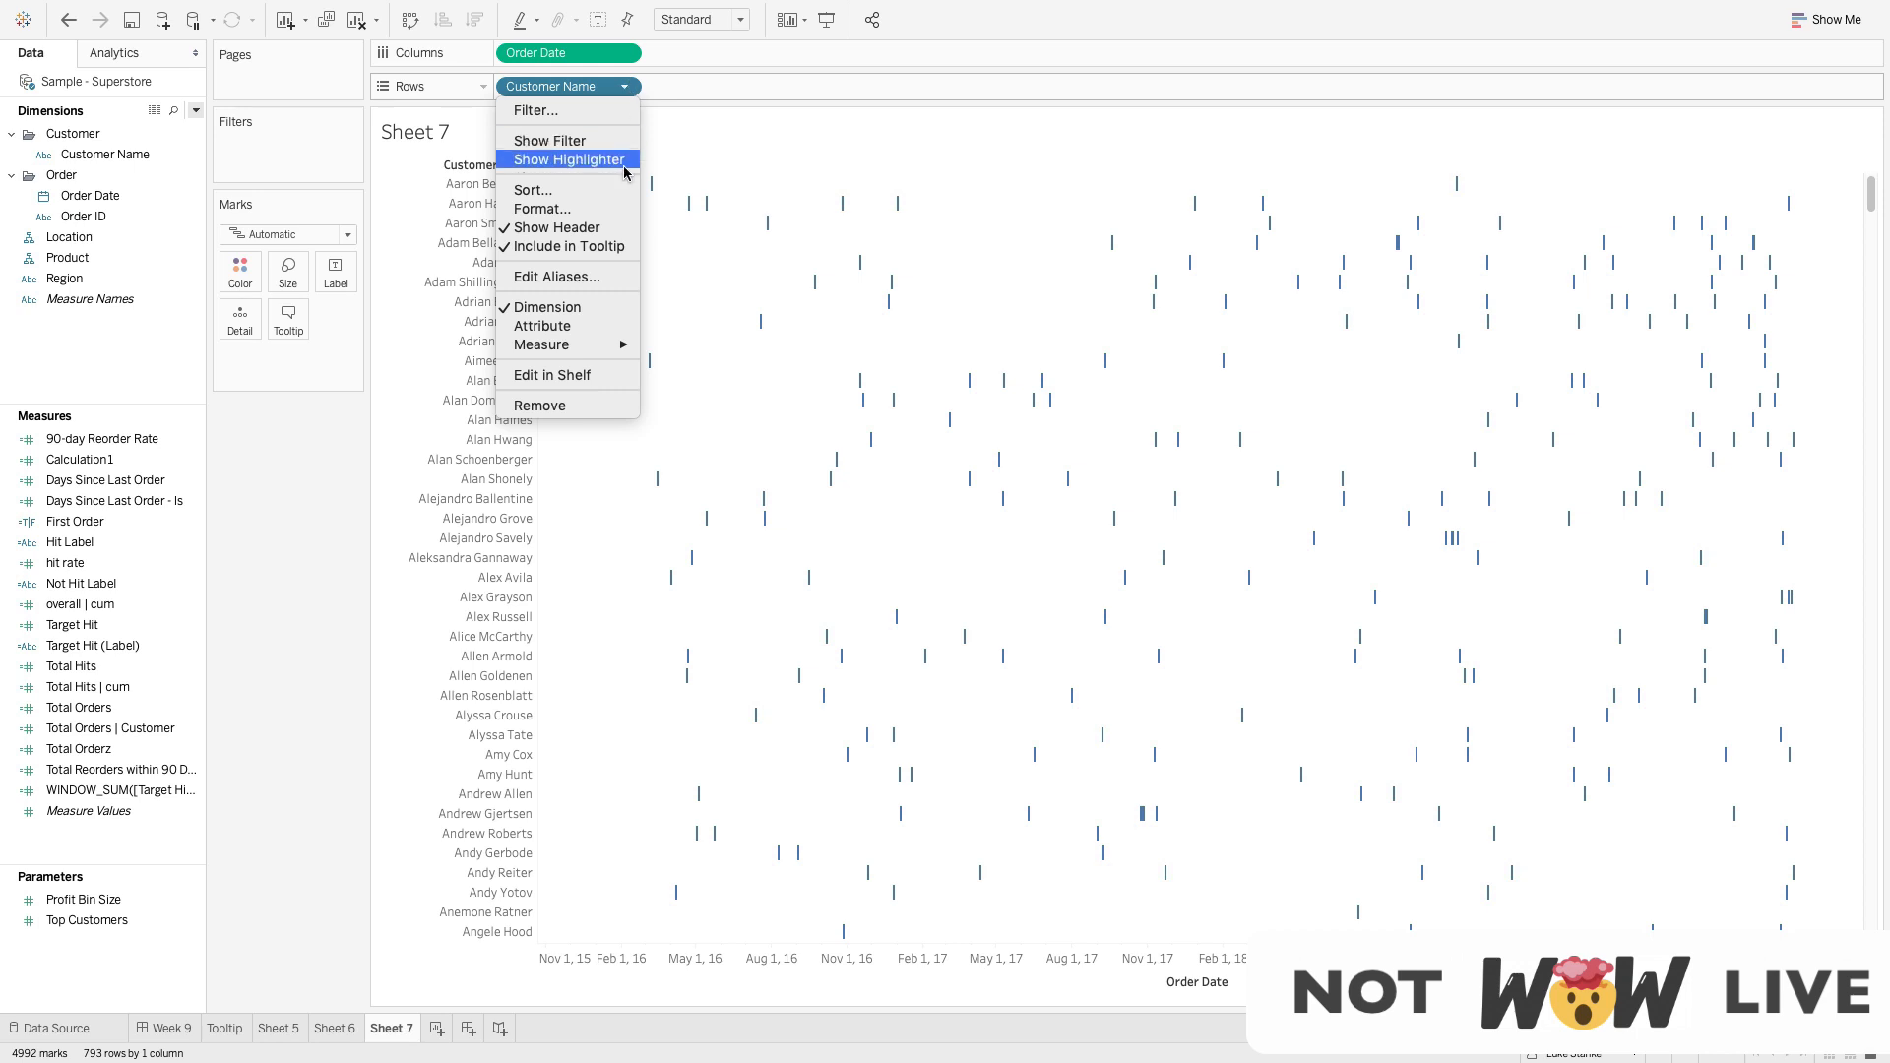
click(595, 184)
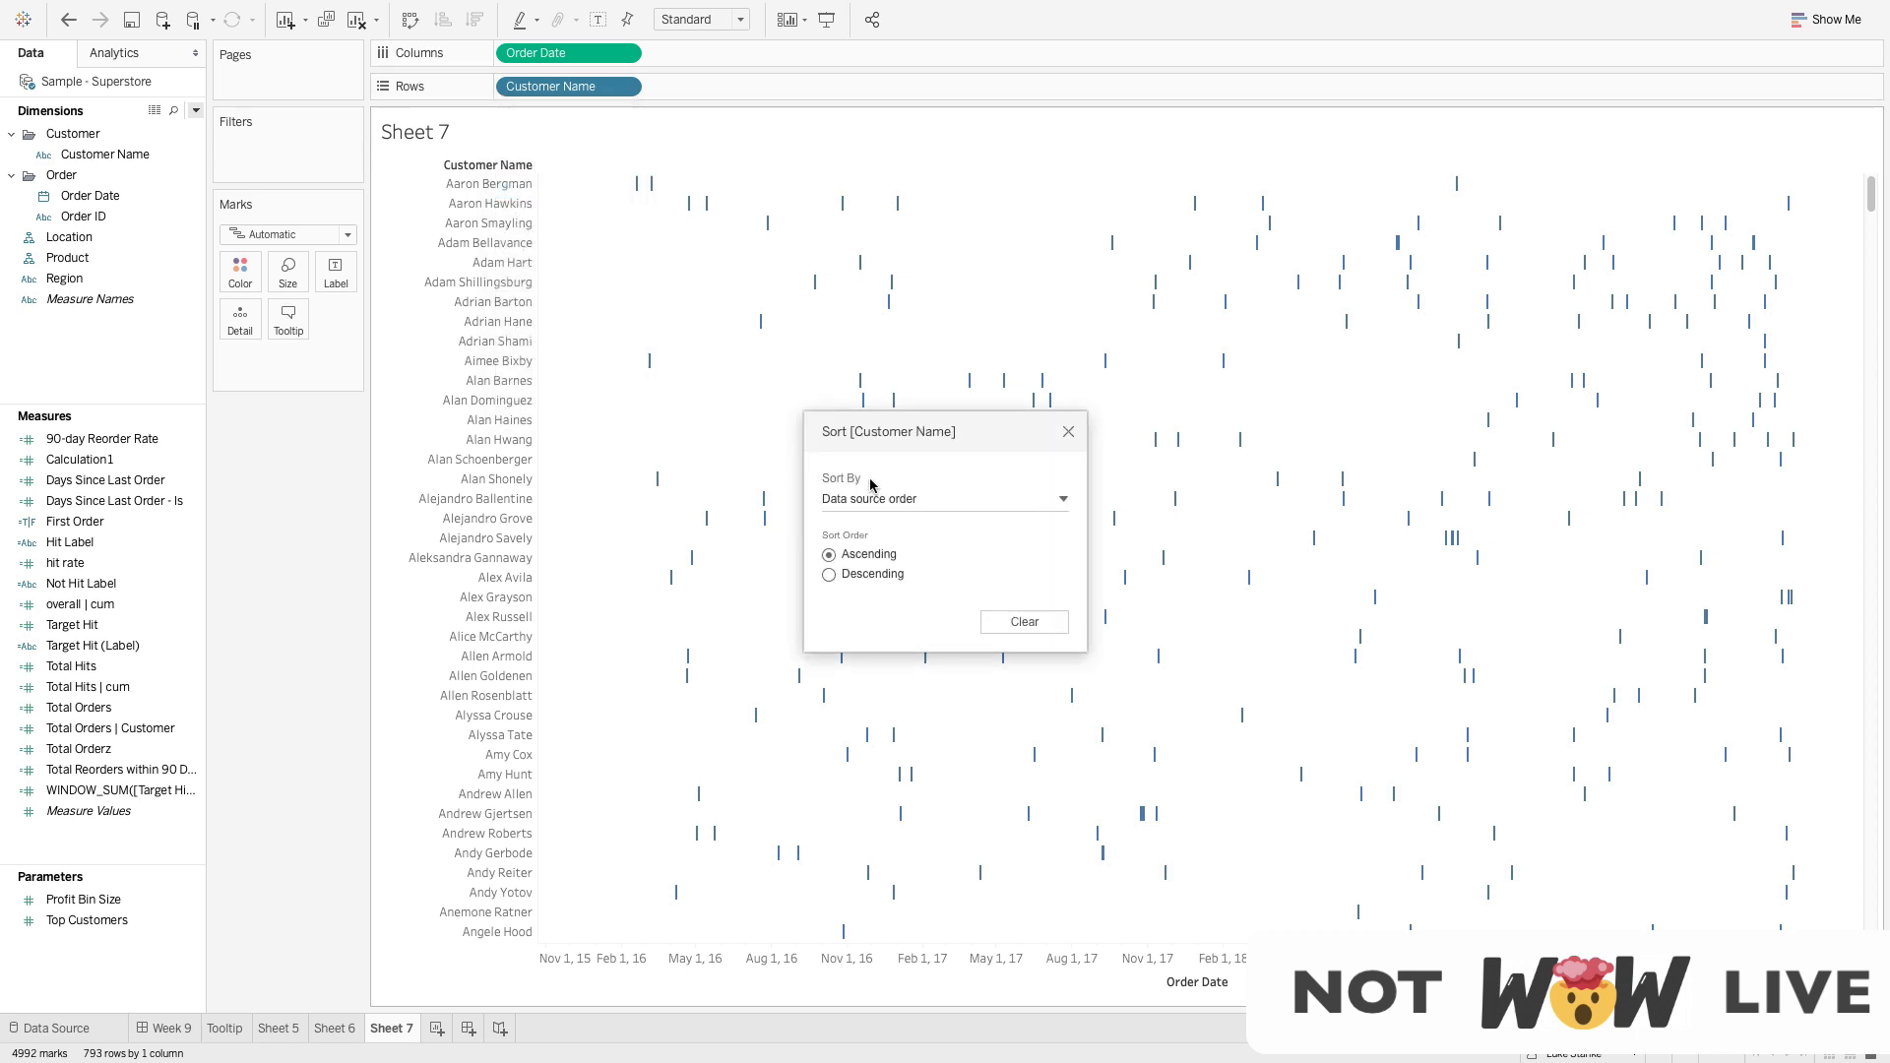
click(871, 499)
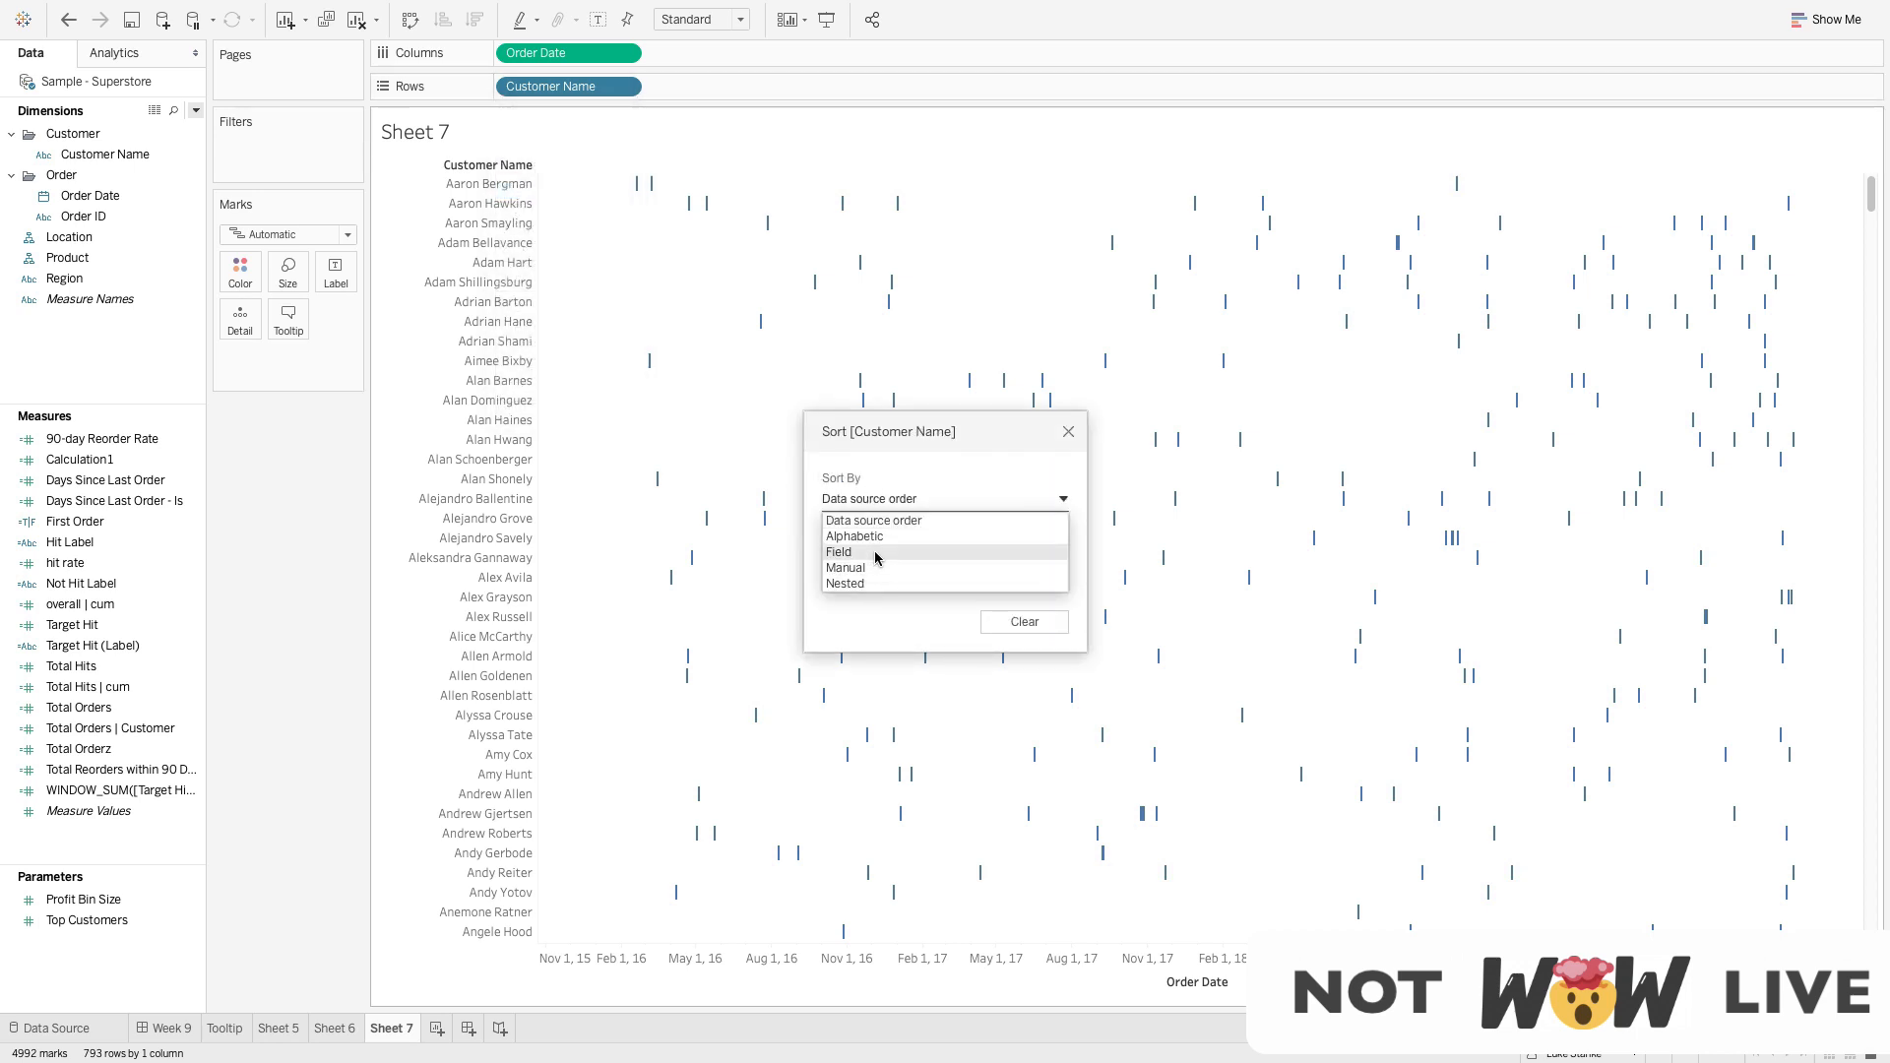
click(876, 553)
click(858, 636)
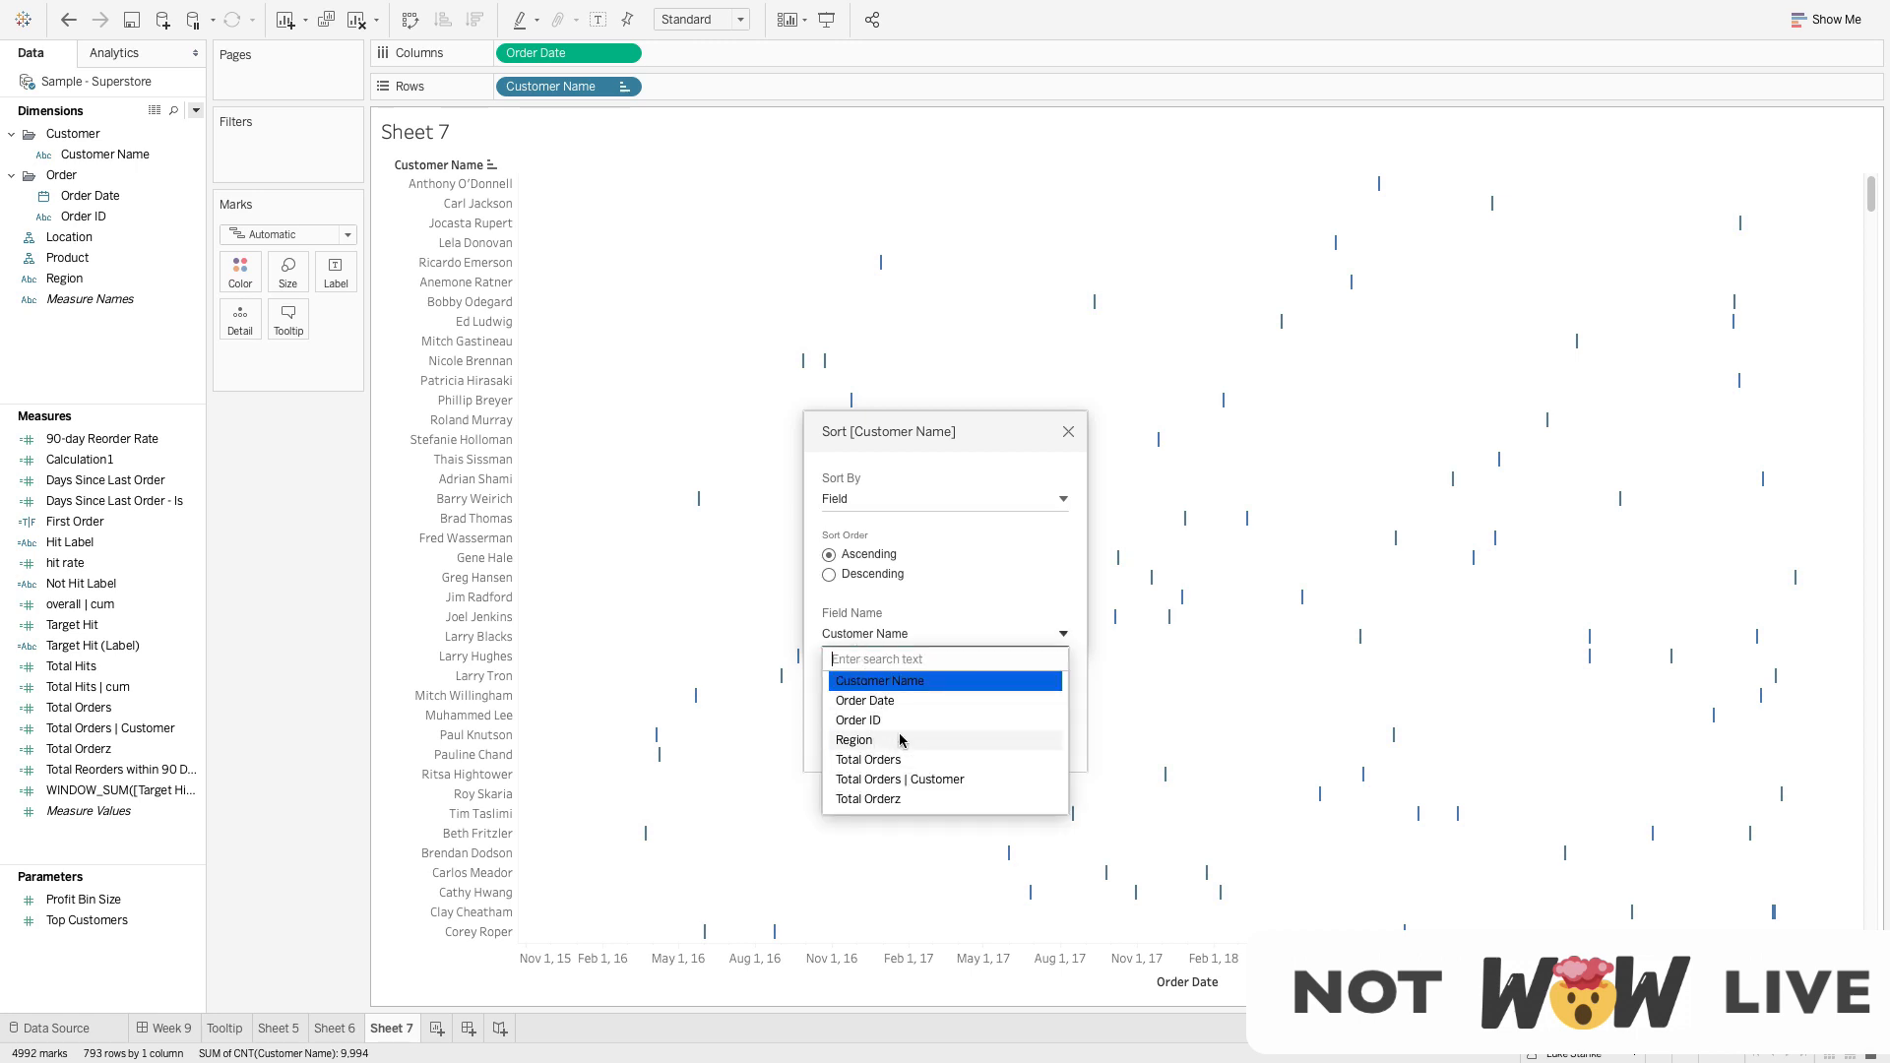
click(872, 719)
click(870, 694)
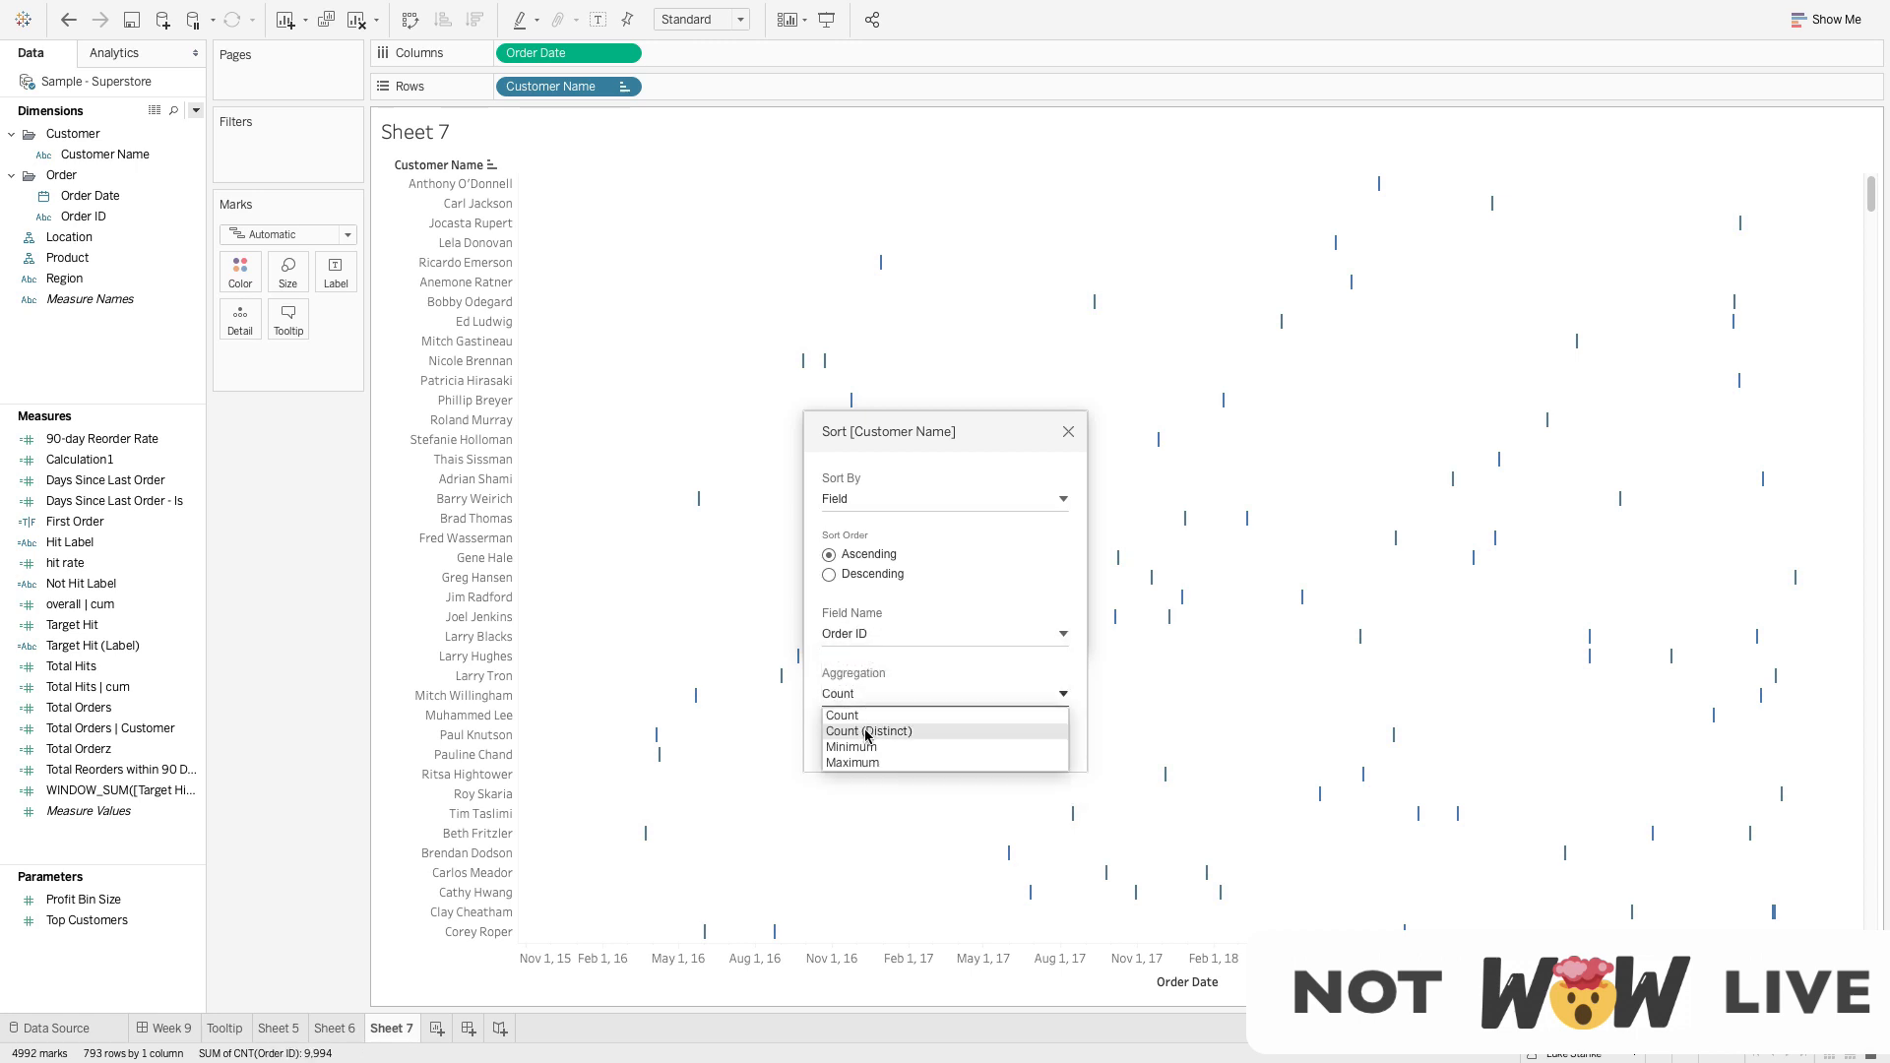
click(866, 728)
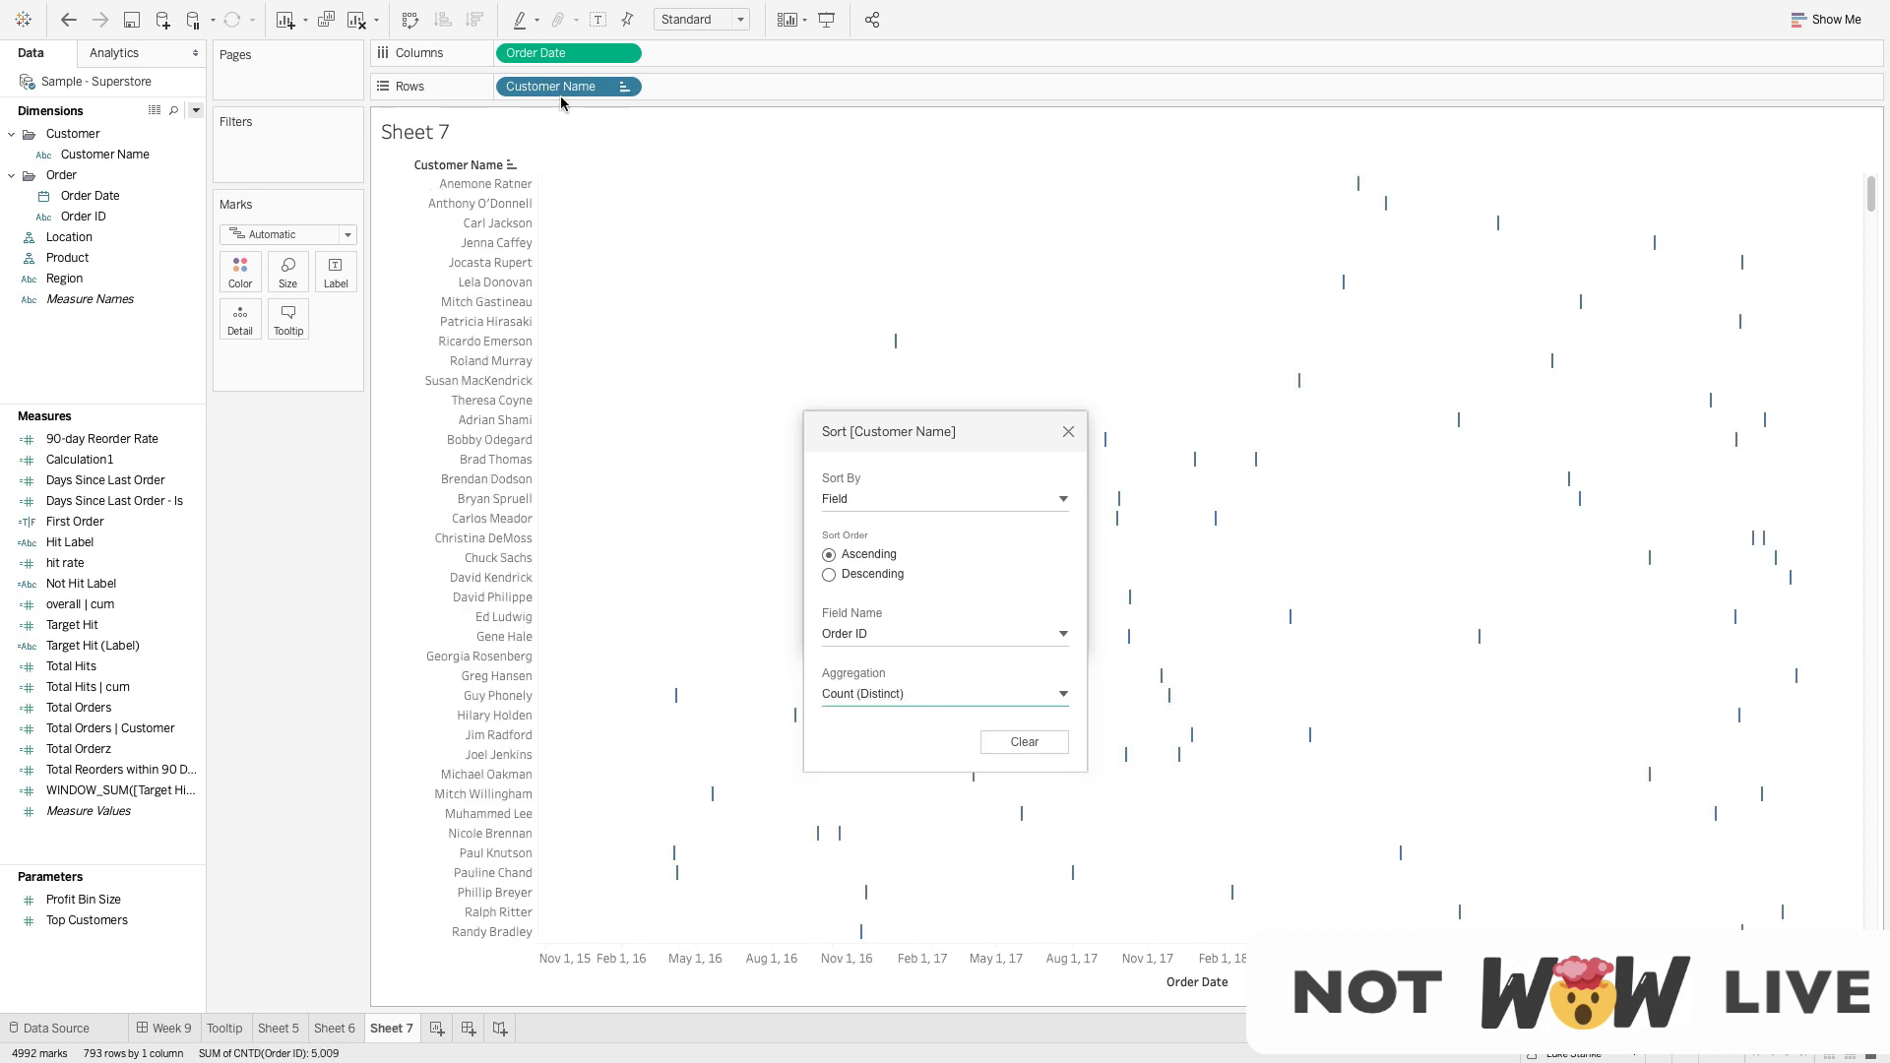
click(852, 579)
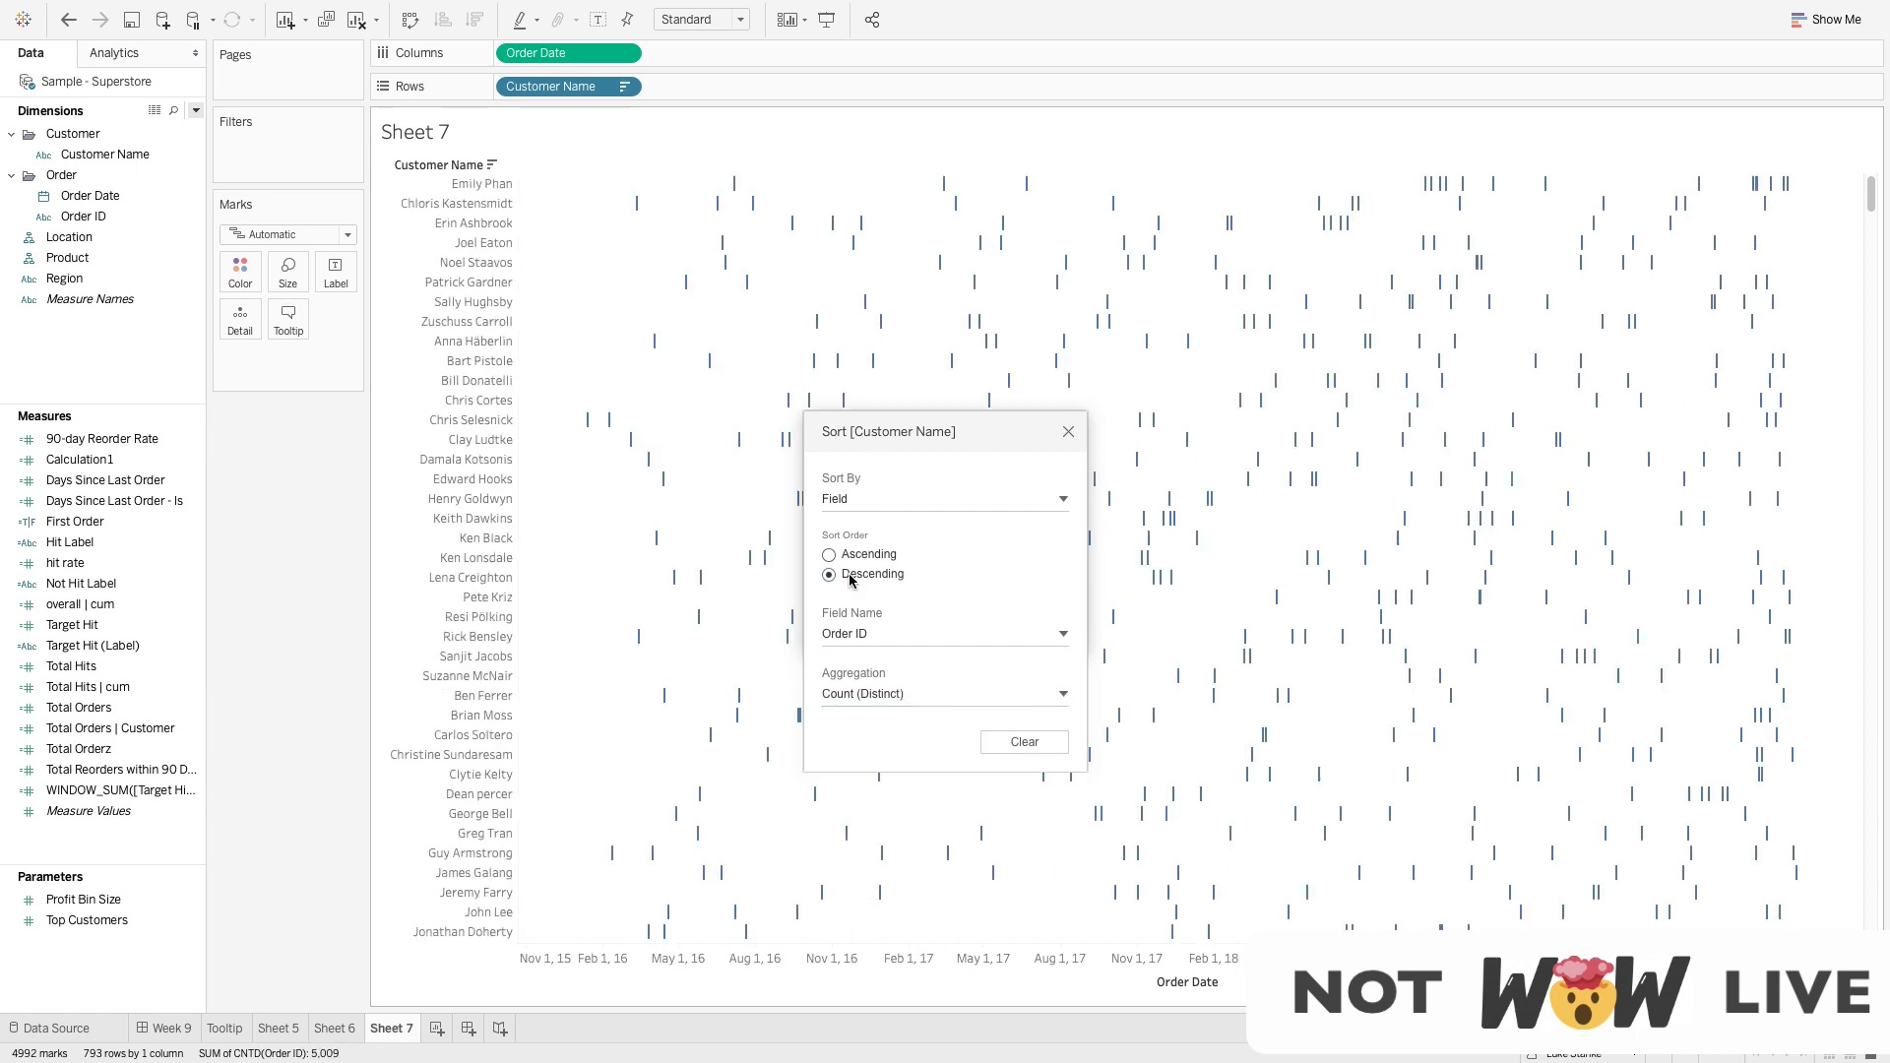
click(1068, 433)
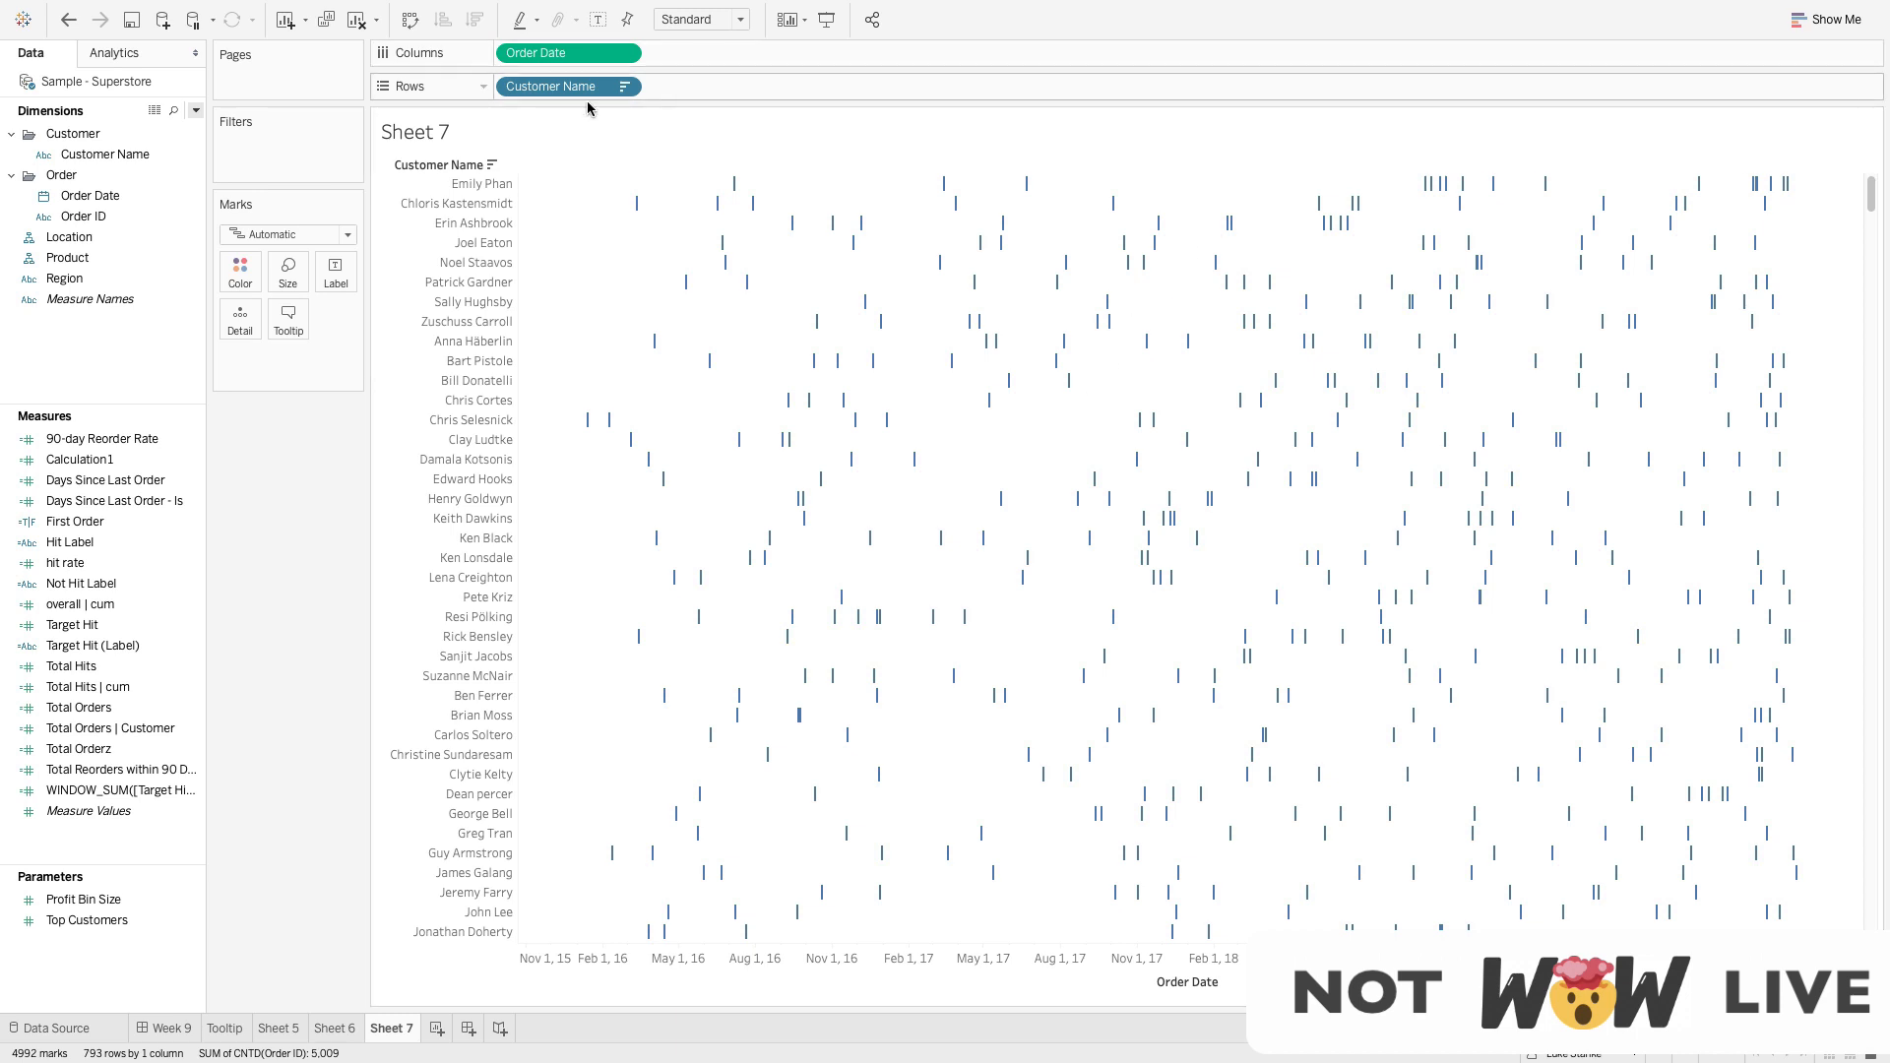
Start a new calculated field and name it Total Orders
click(195, 110)
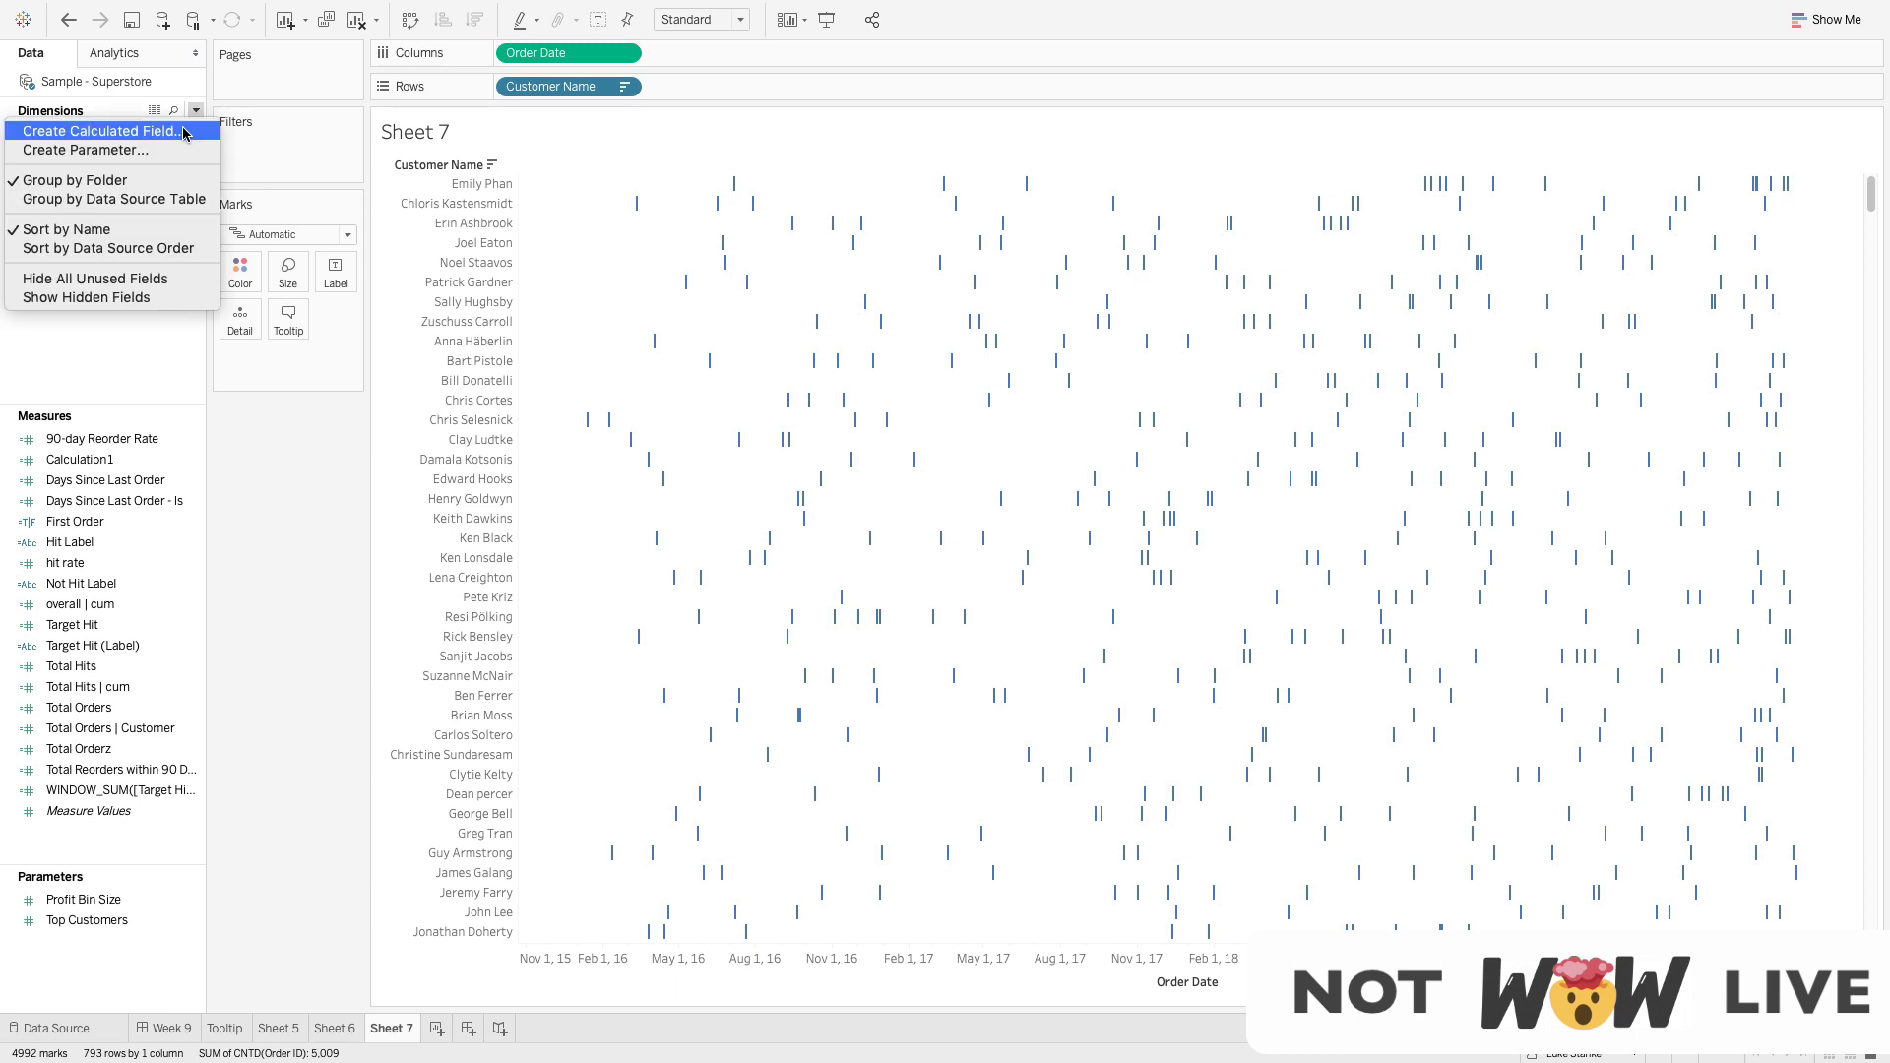
click(186, 133)
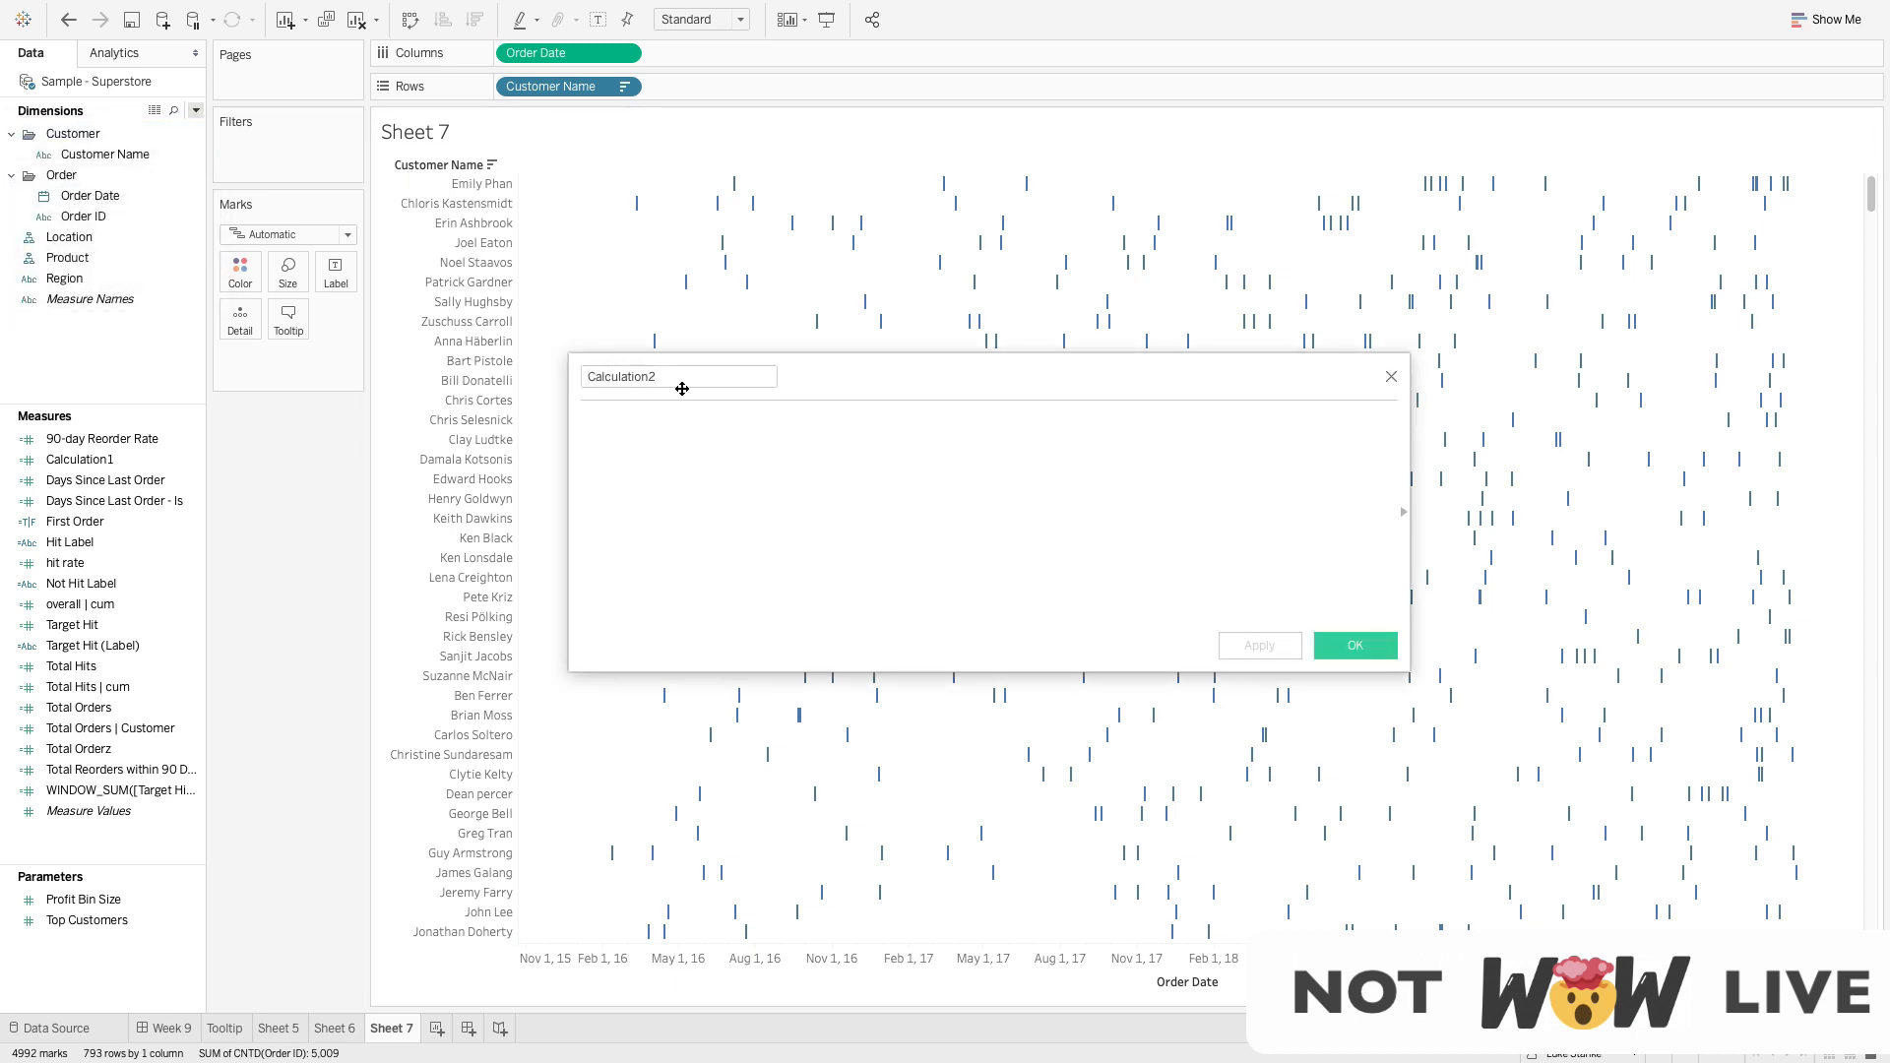
double_click(679, 378)
text(Total Or)
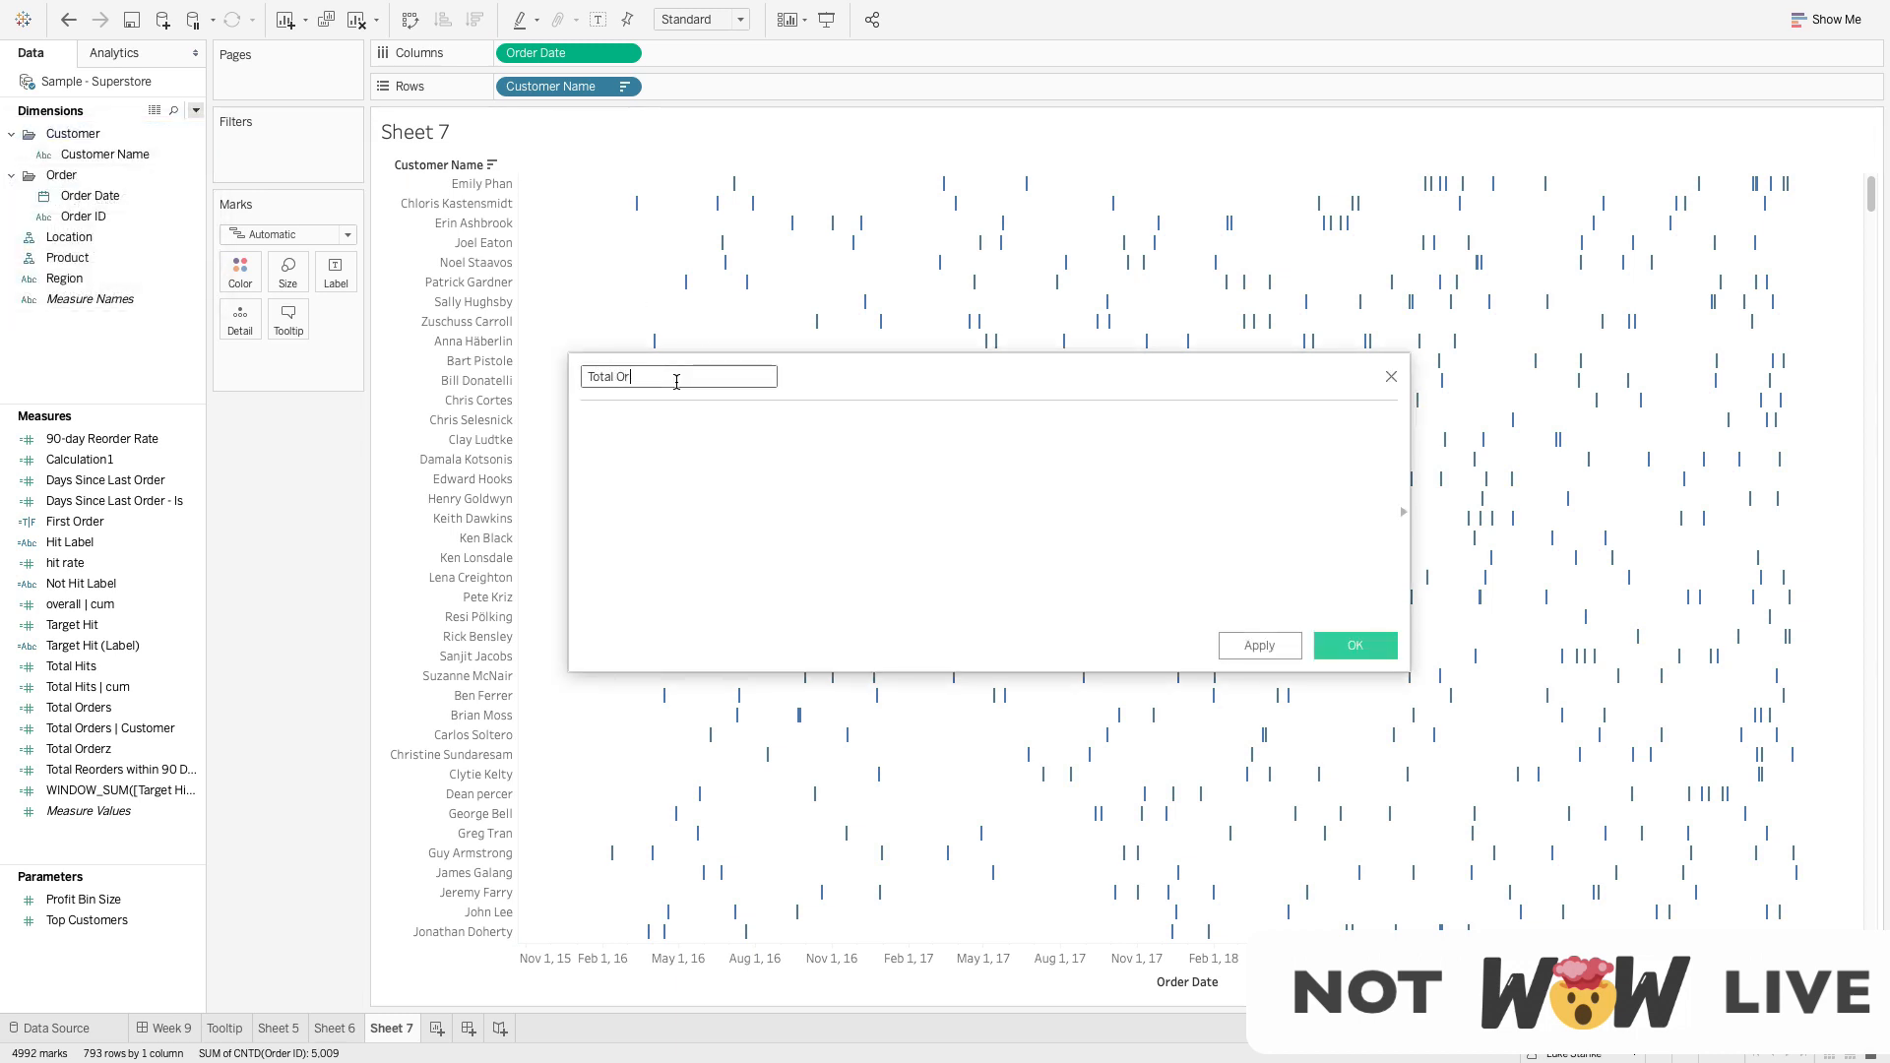
text(ders)
Enter {FIXED [Customer Name] : COUNTD([Order ID])} as the Total Orders formula and save the field
click(664, 412)
text({F)
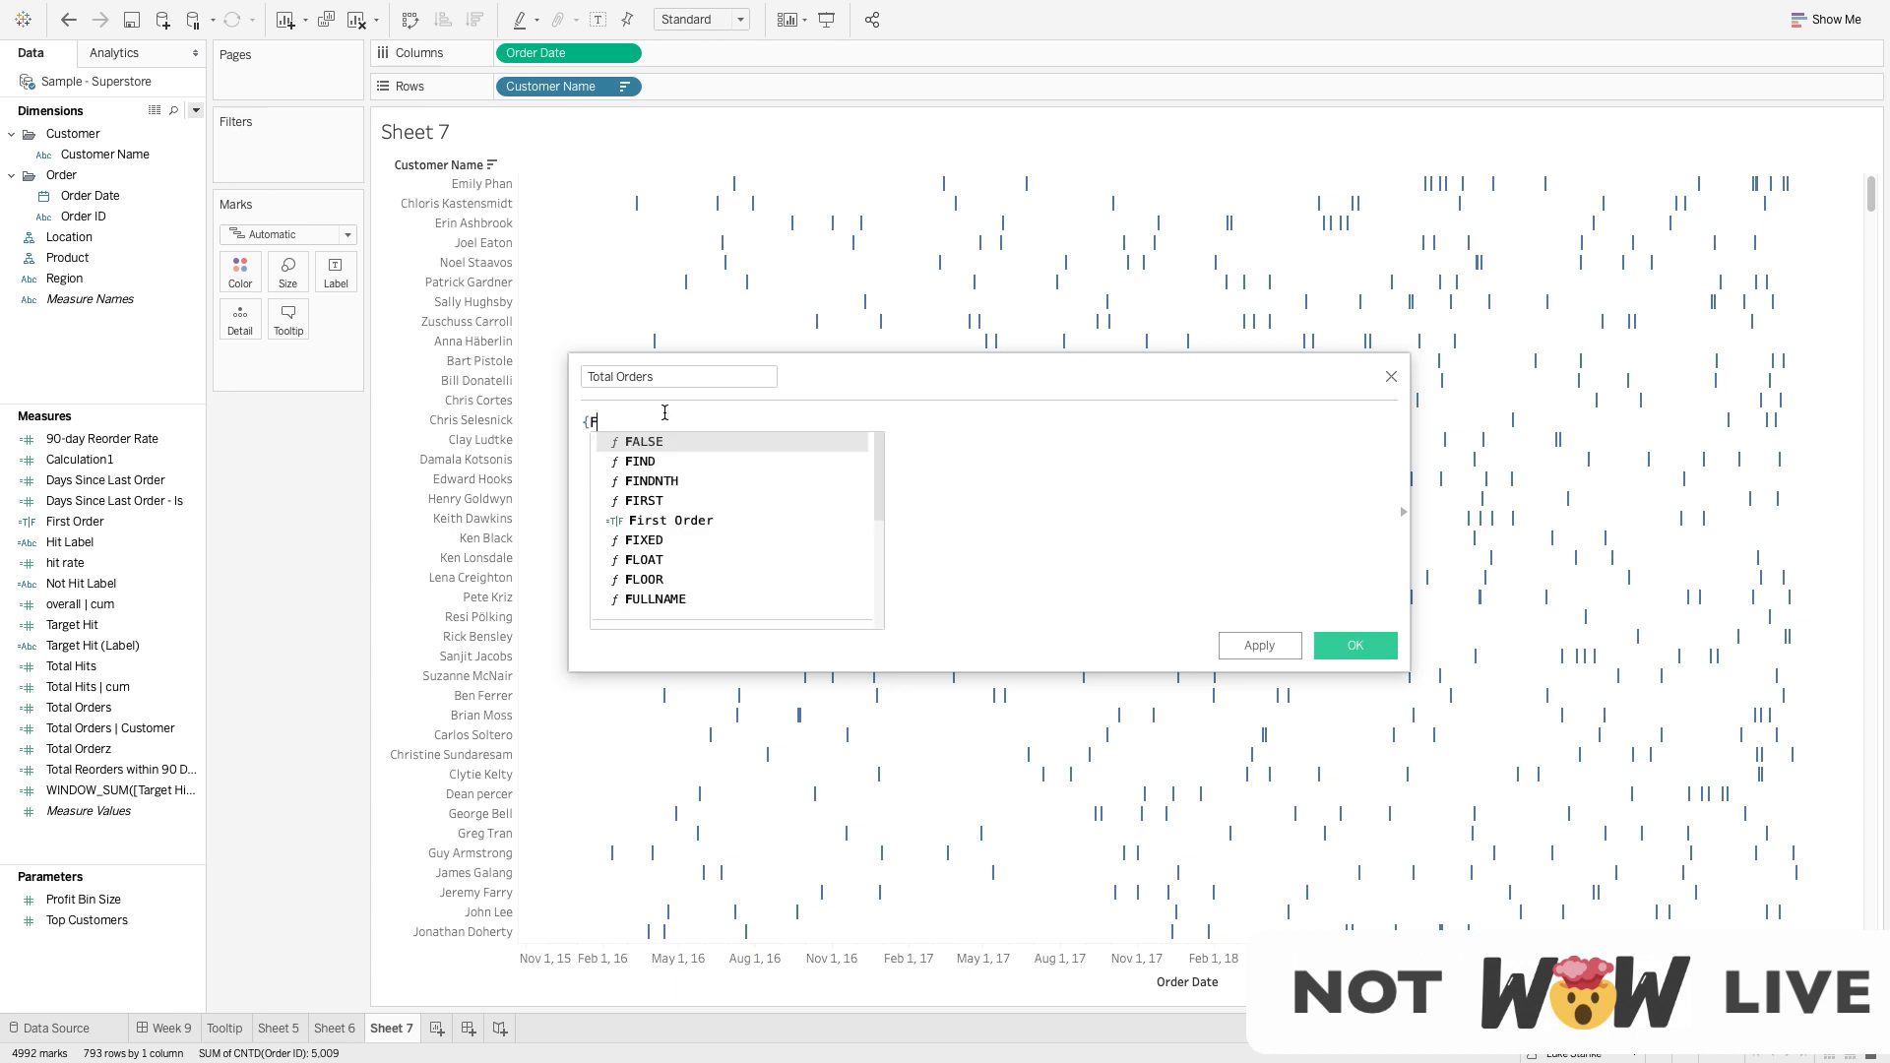
text(IXED Cu)
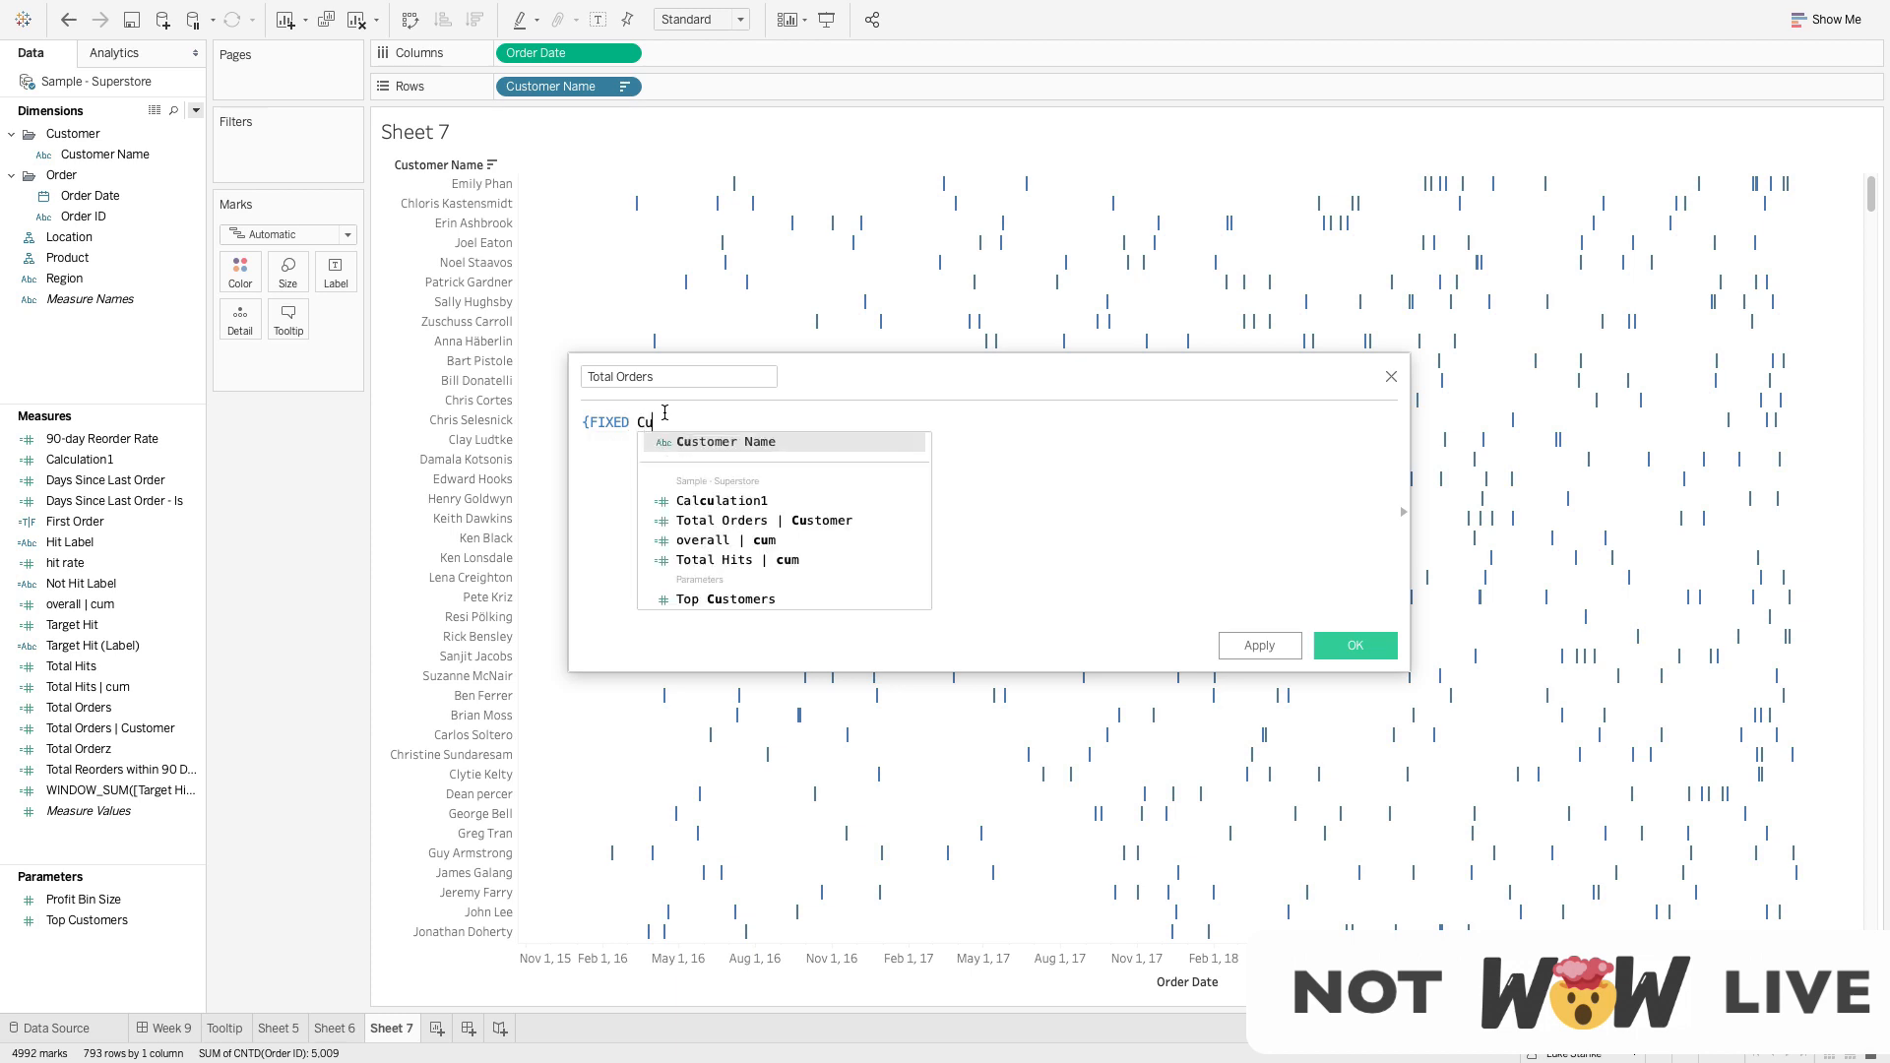
key(Return)
text(: COUNT)
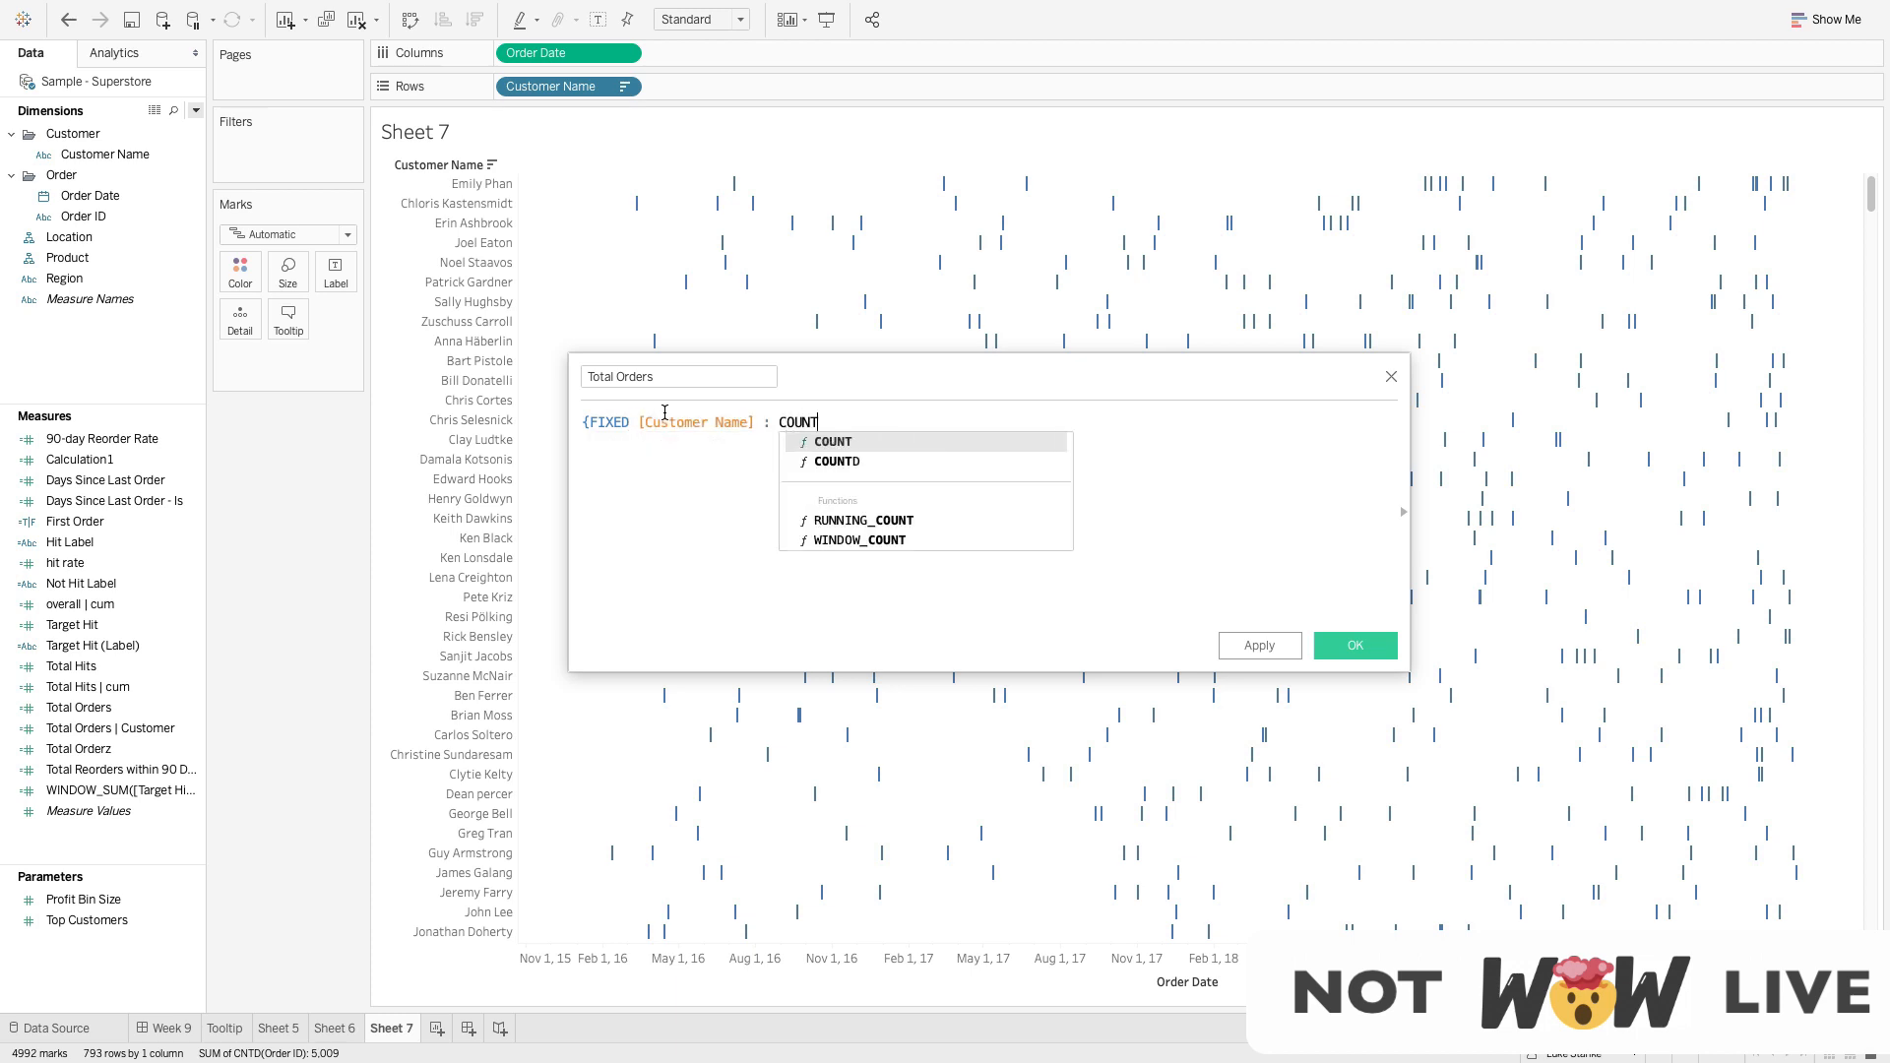
key(Down)
key(Return)
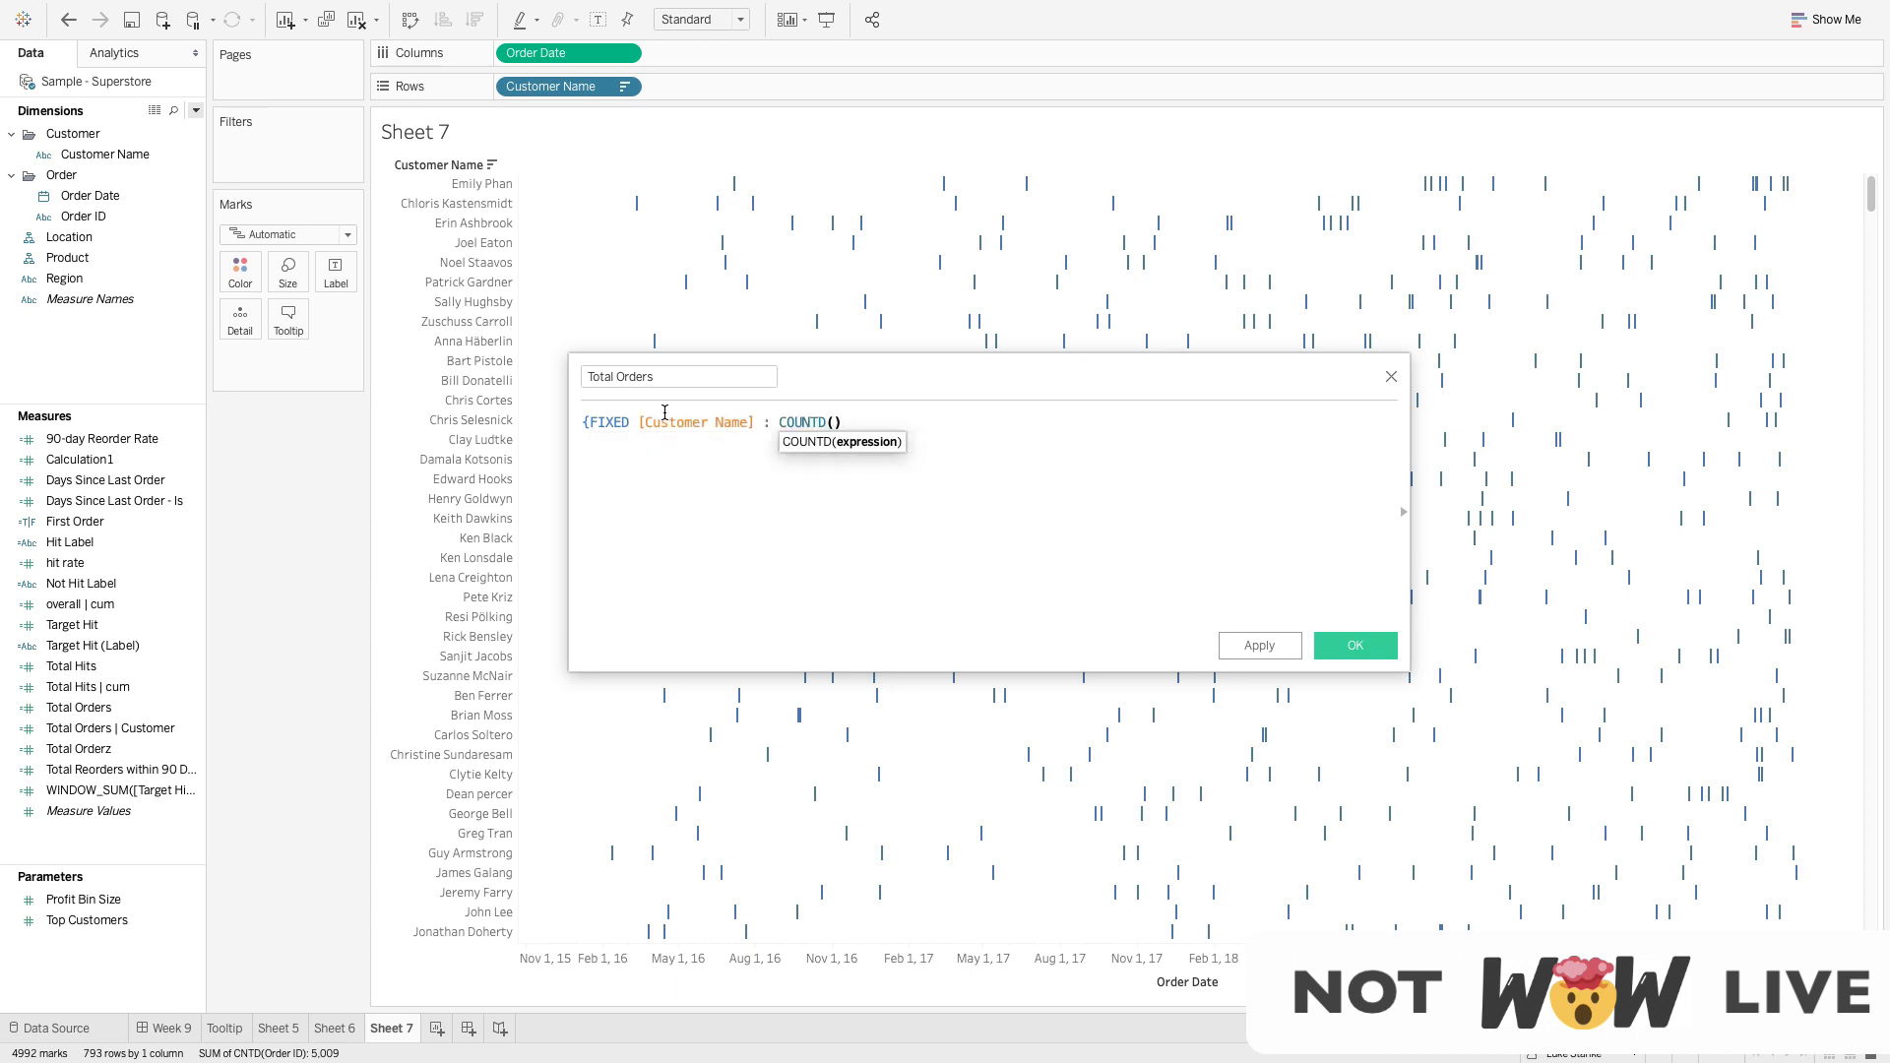
text(C)
key(BackSpace)
text(Or)
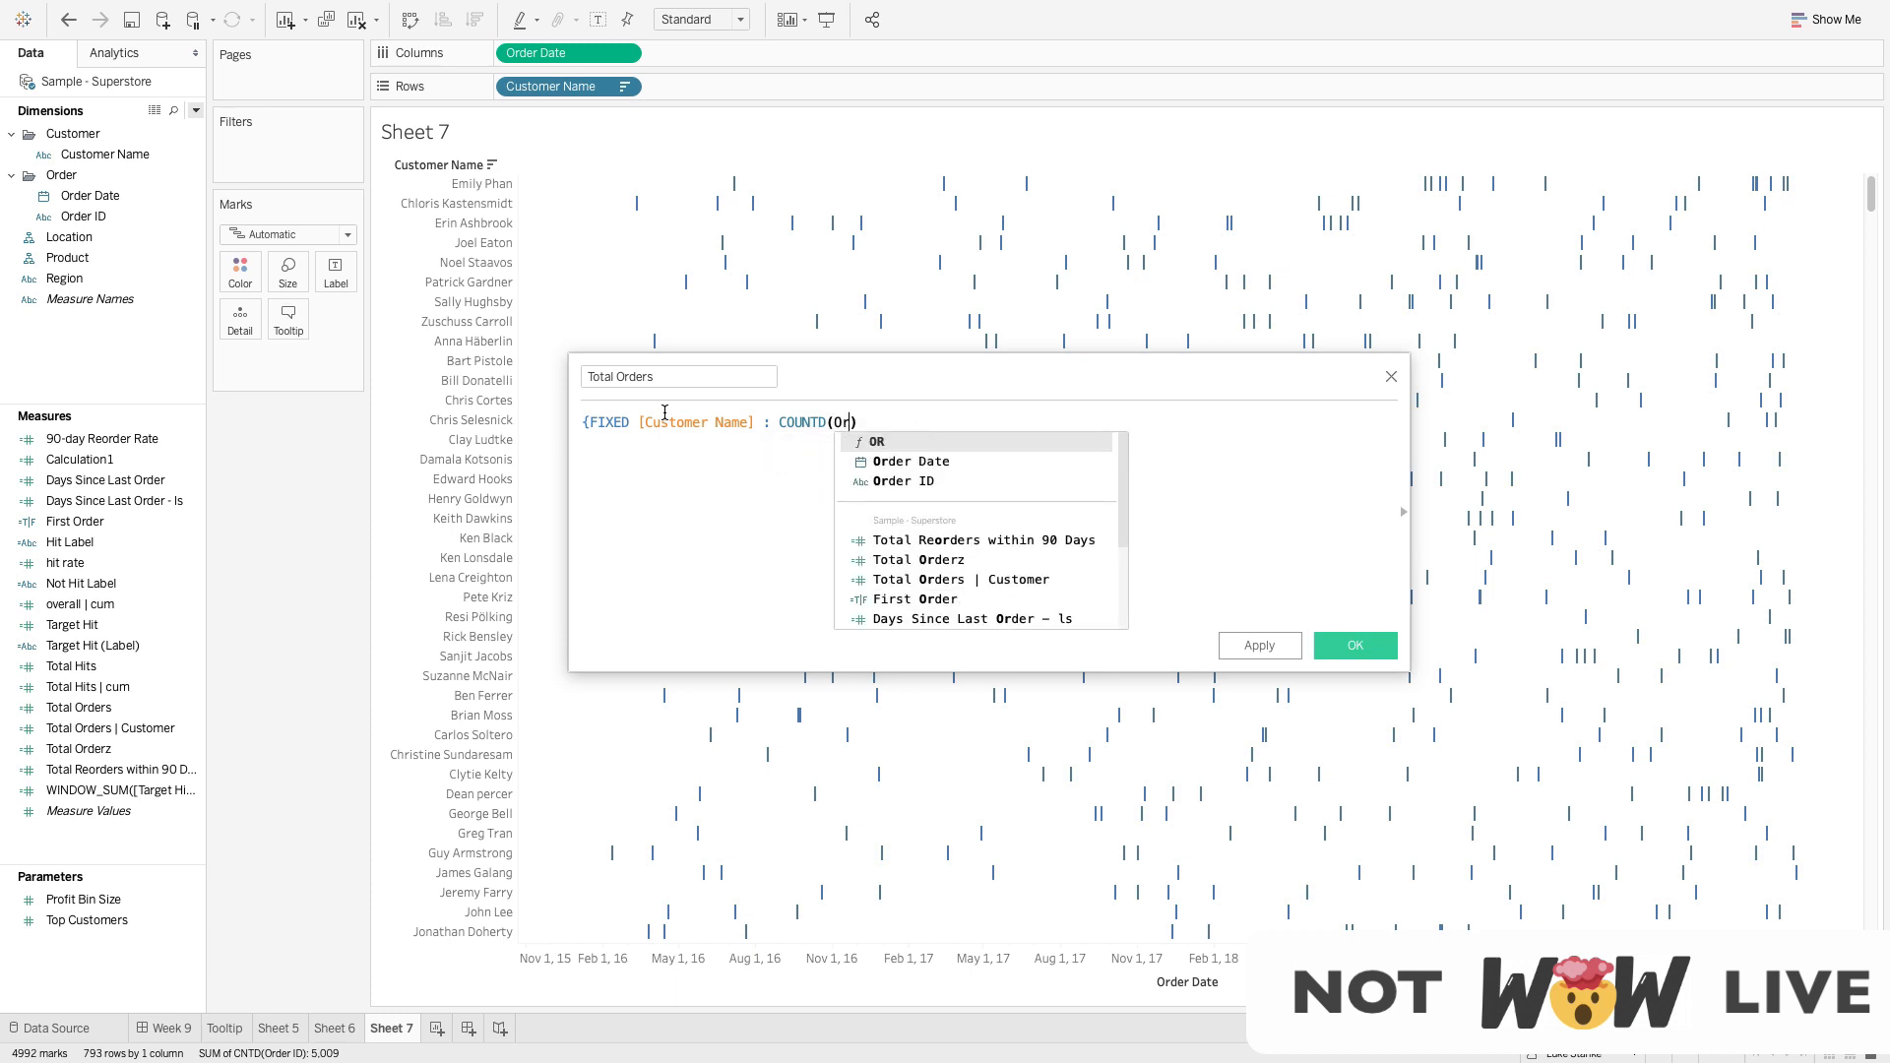
key(Down)
key(Down)
key(Return)
text(})
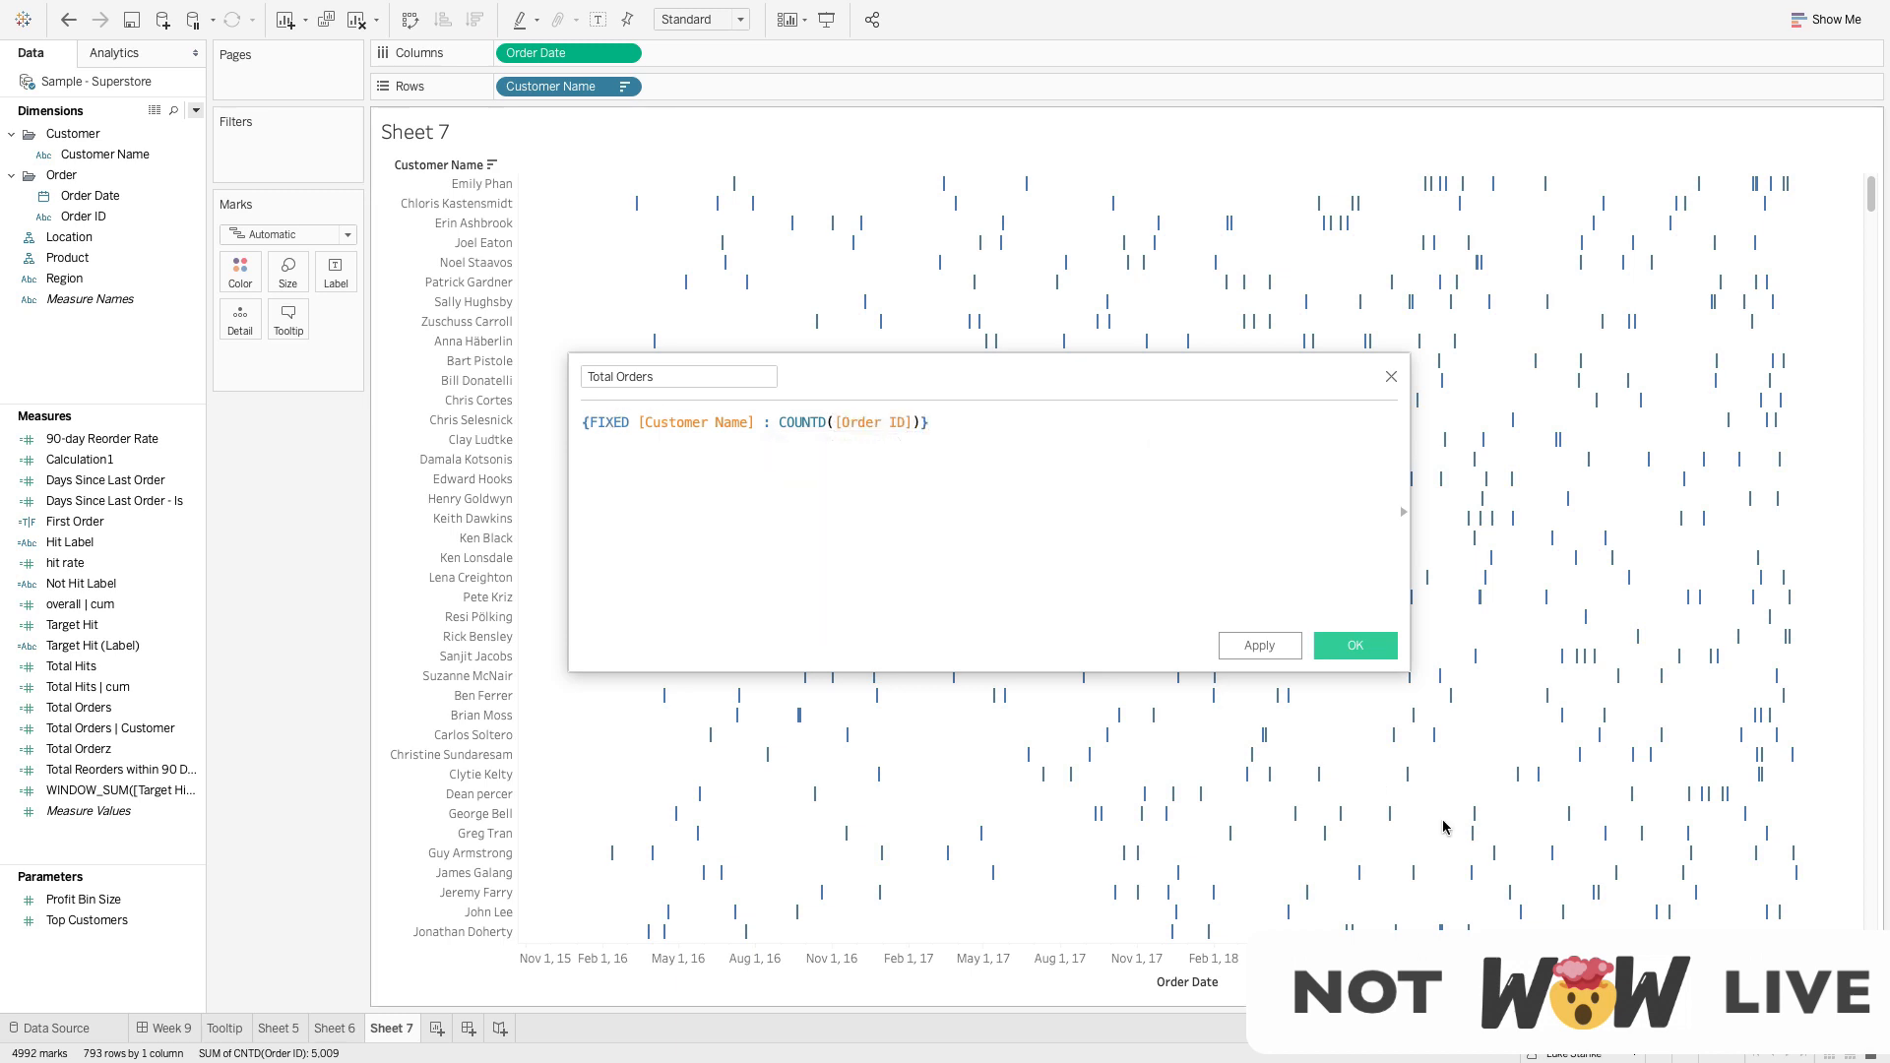
click(1326, 654)
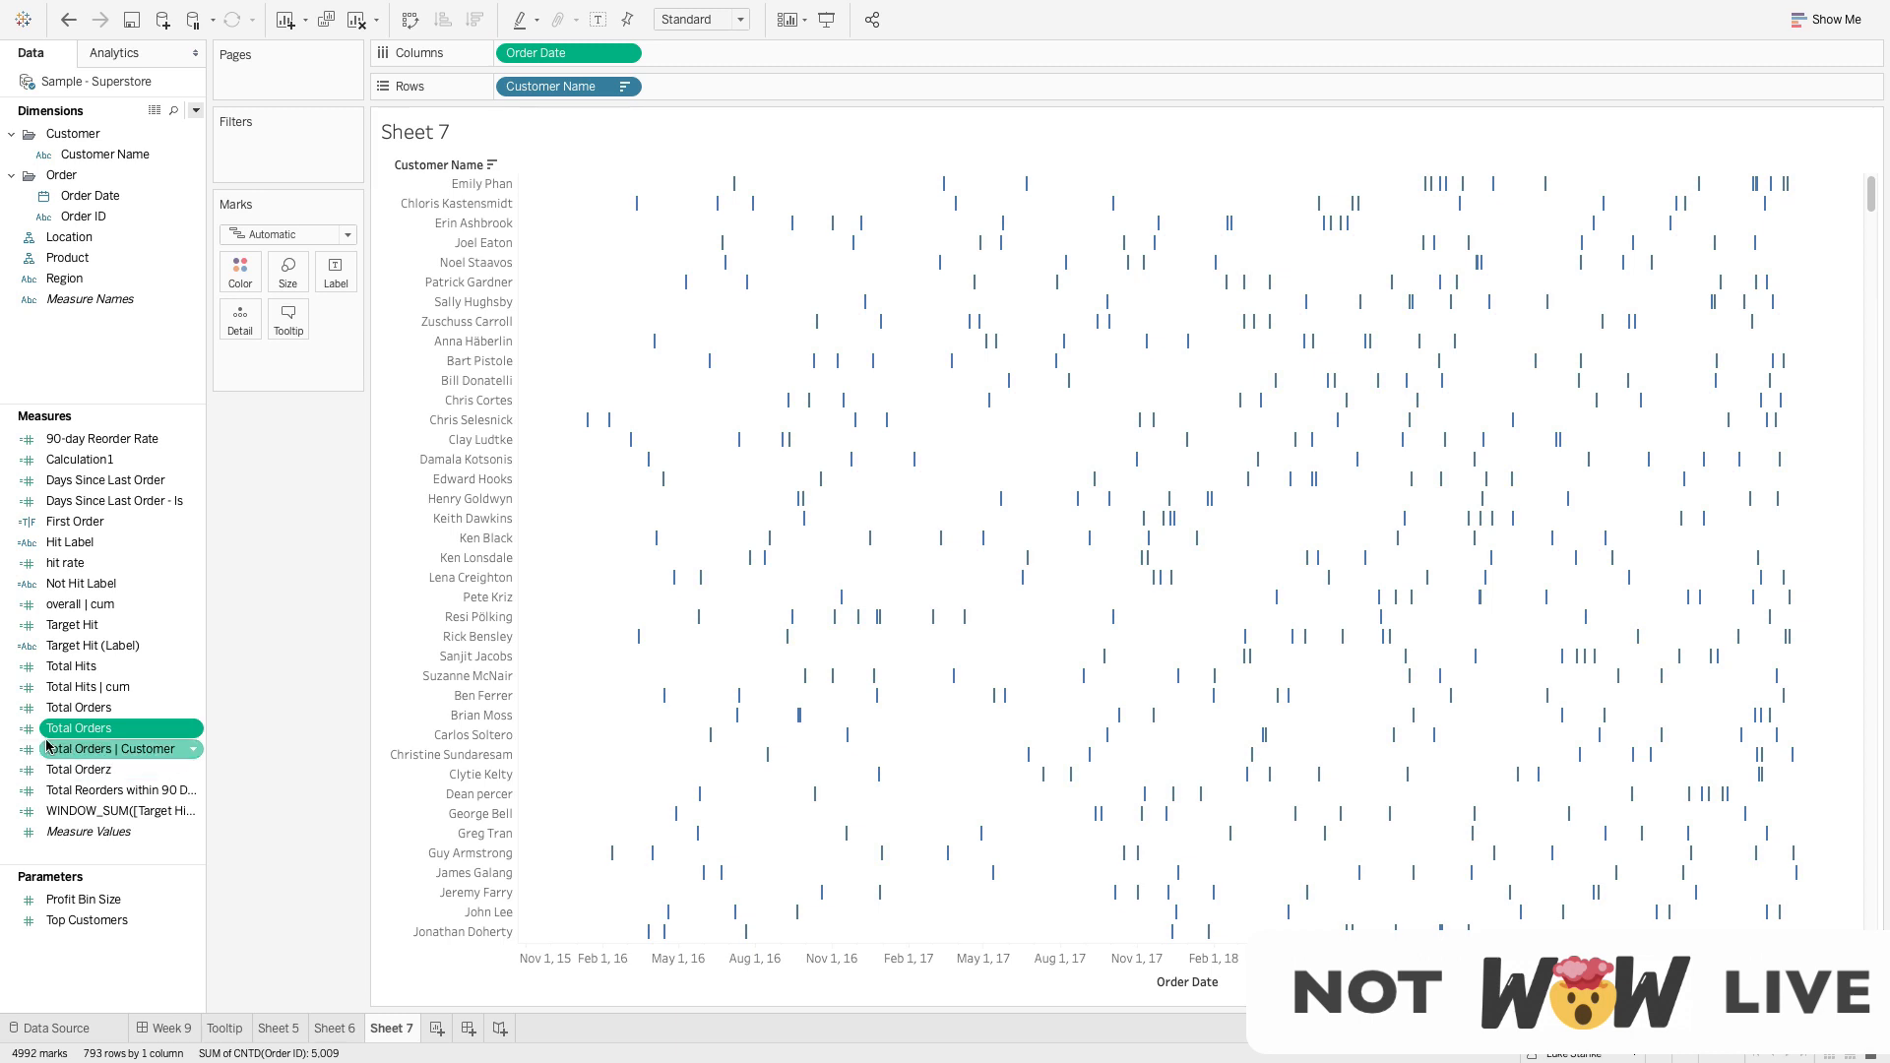
Add the new Total Orders field to rows after Customer Name and make it a discrete dimension
drag(59, 729, 789, 99)
click(771, 87)
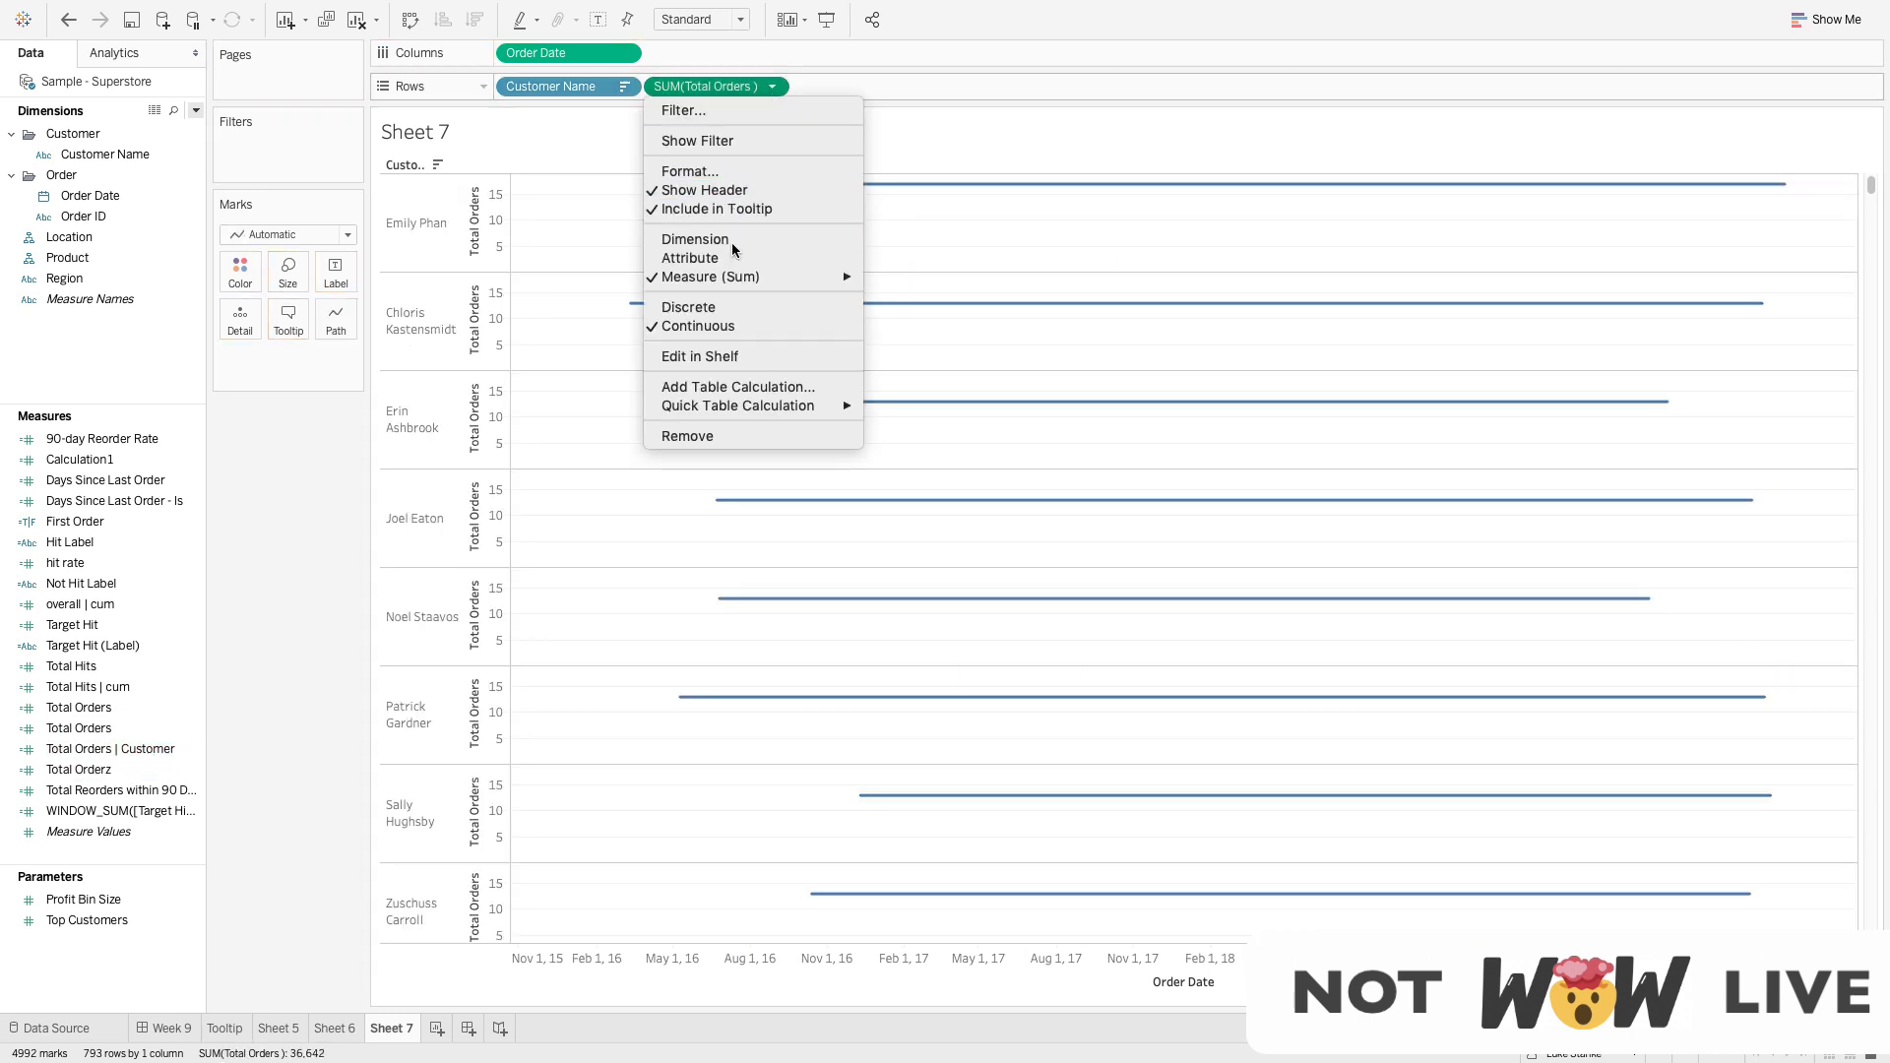
click(731, 241)
click(772, 95)
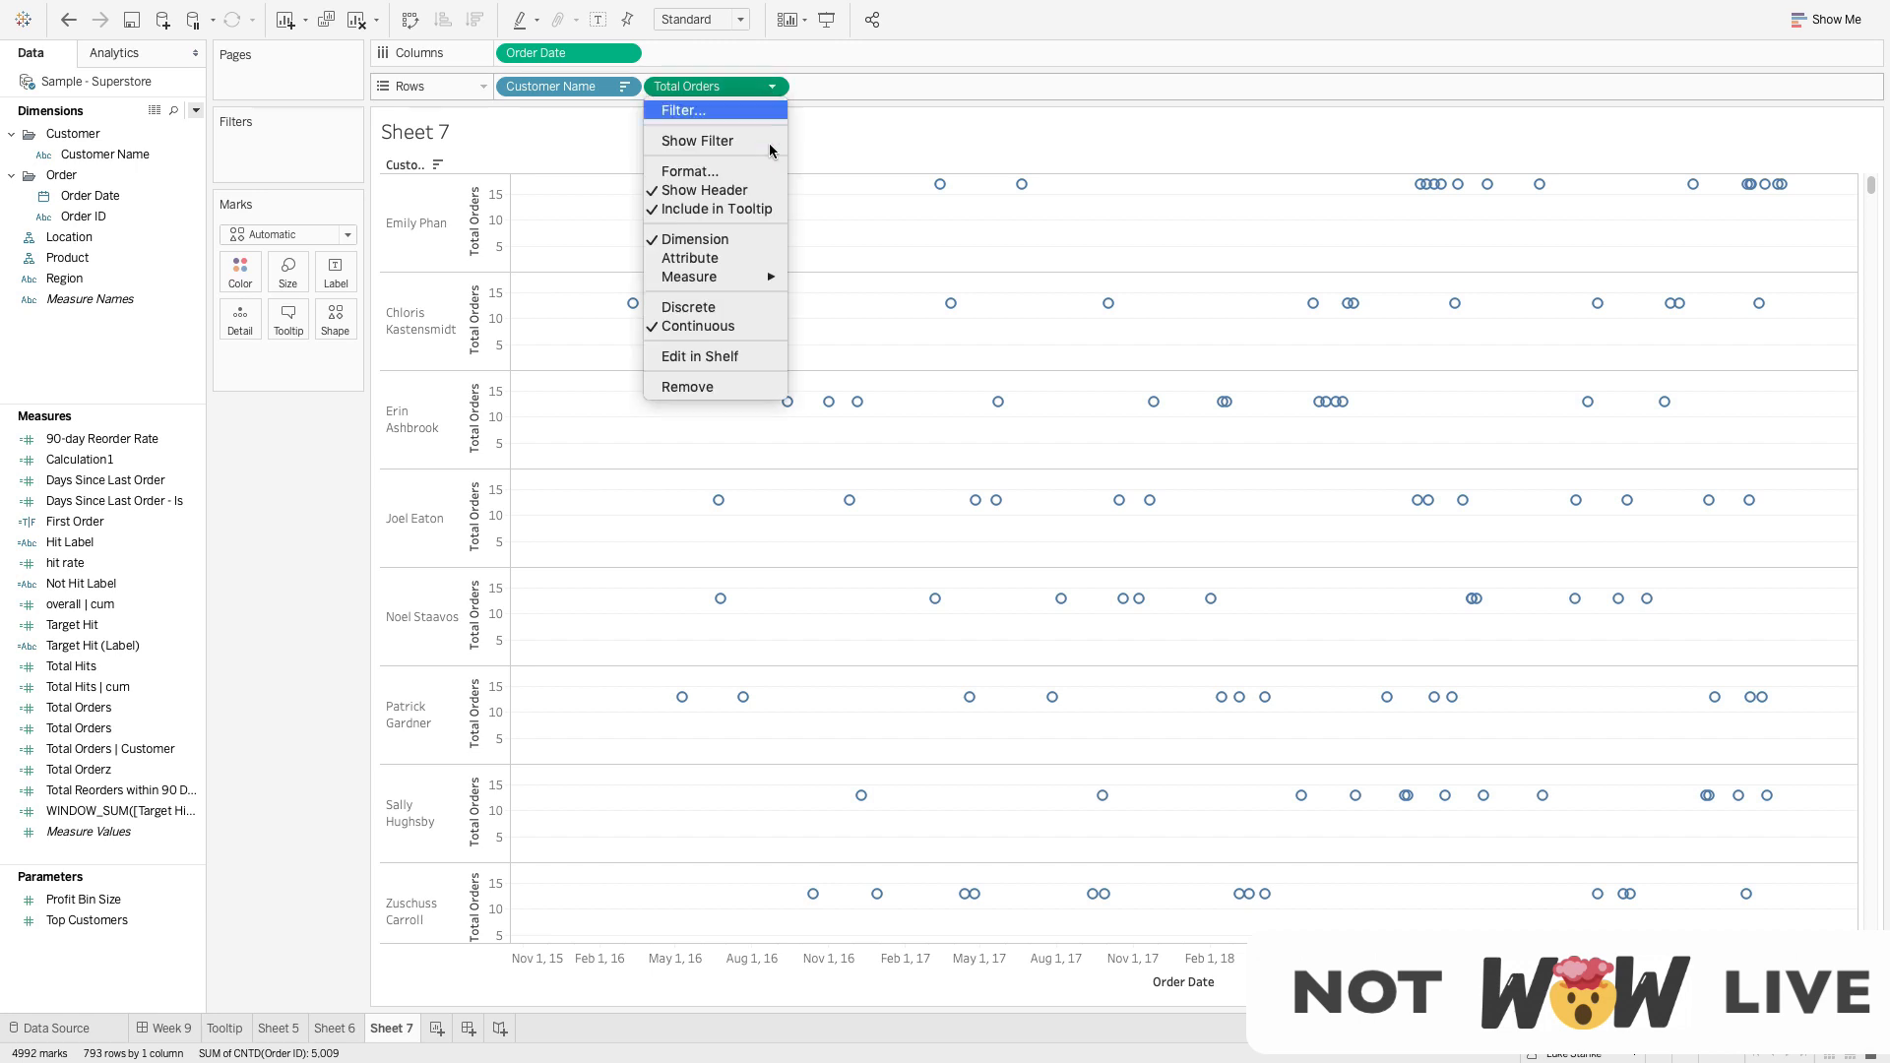
click(733, 307)
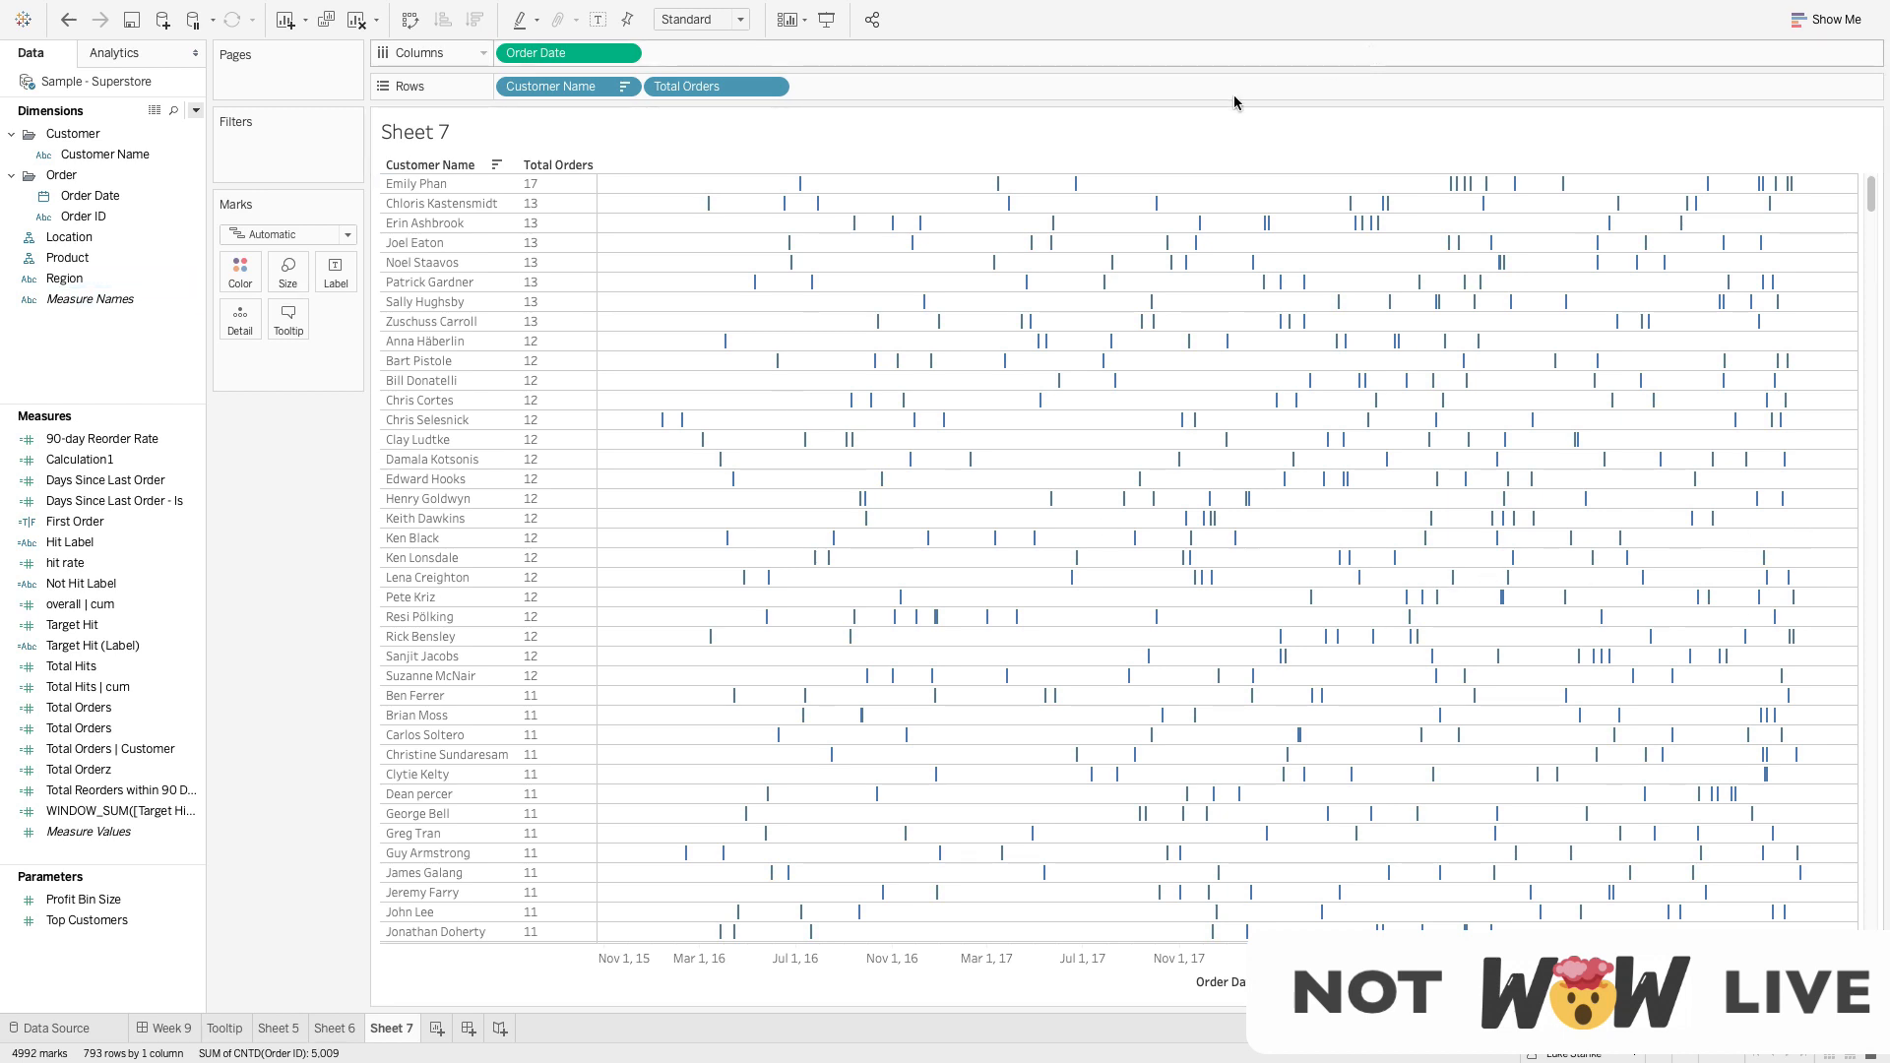
Start another calculated field and name it First Order
mouse_move(804, 193)
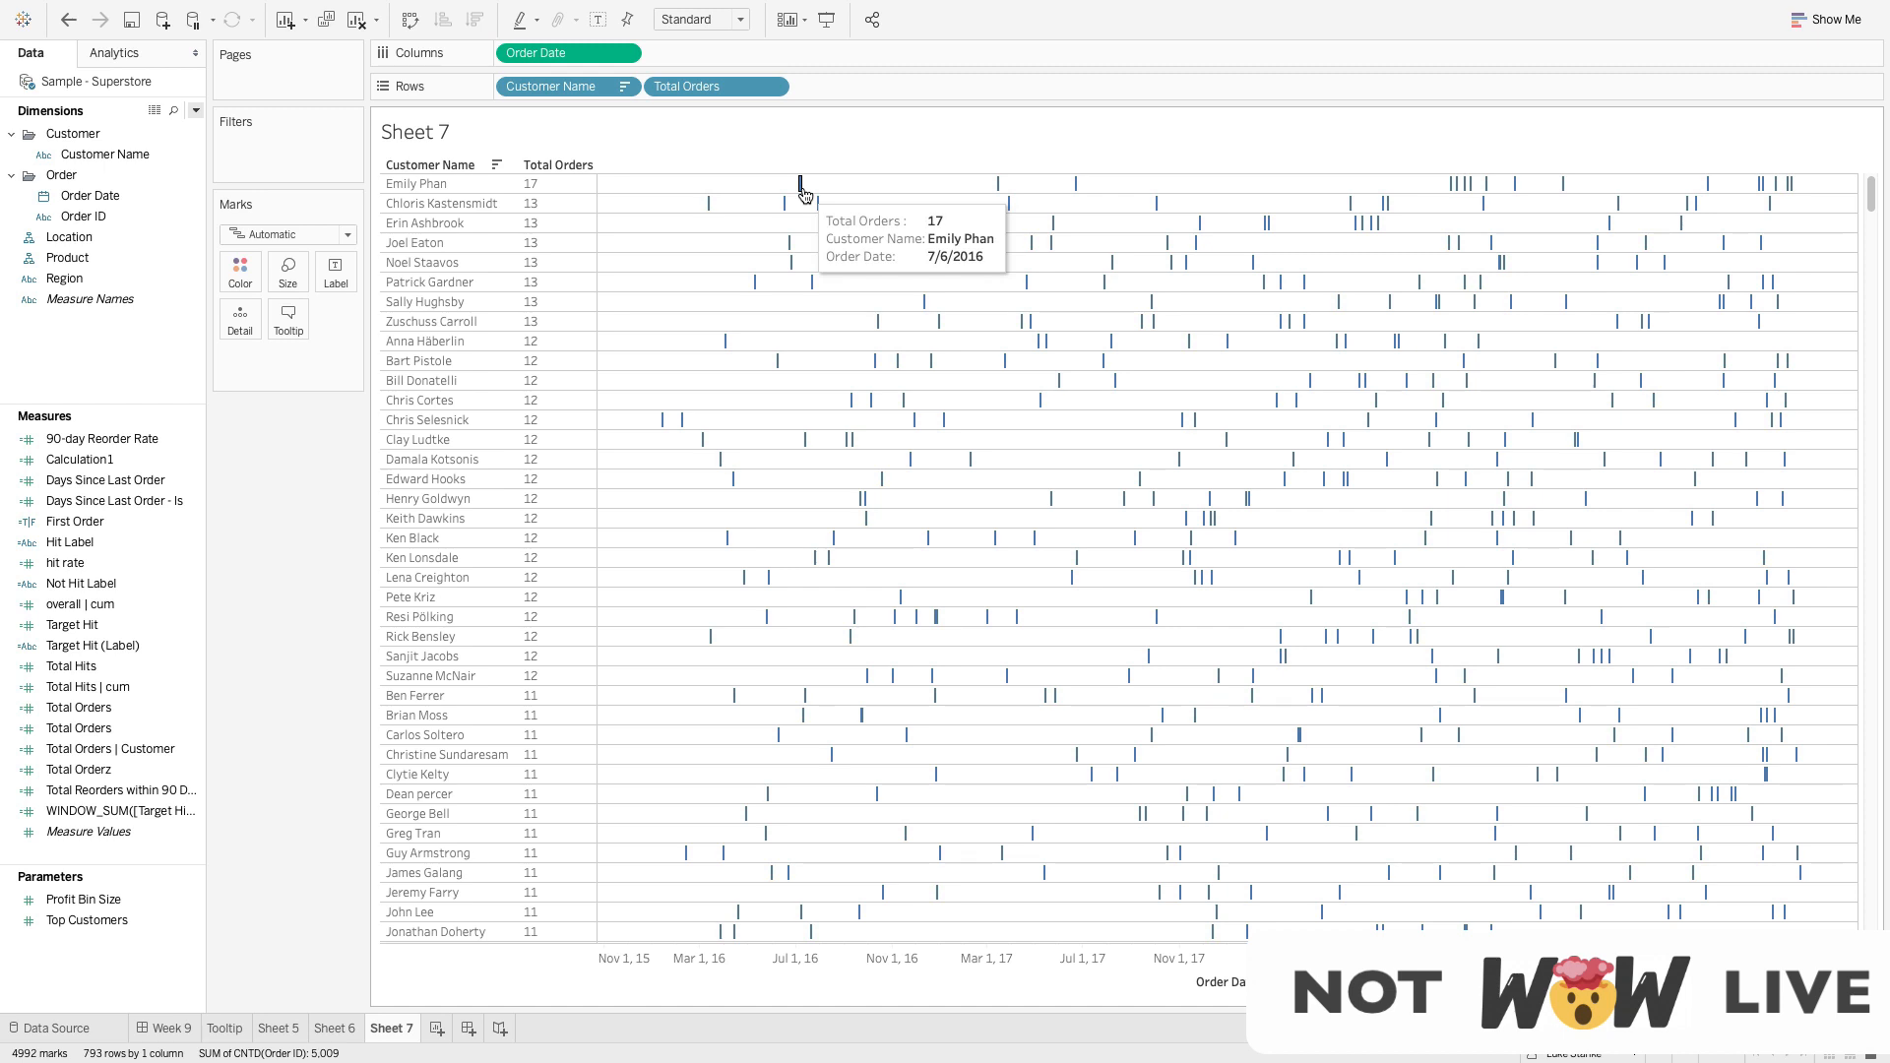
click(195, 110)
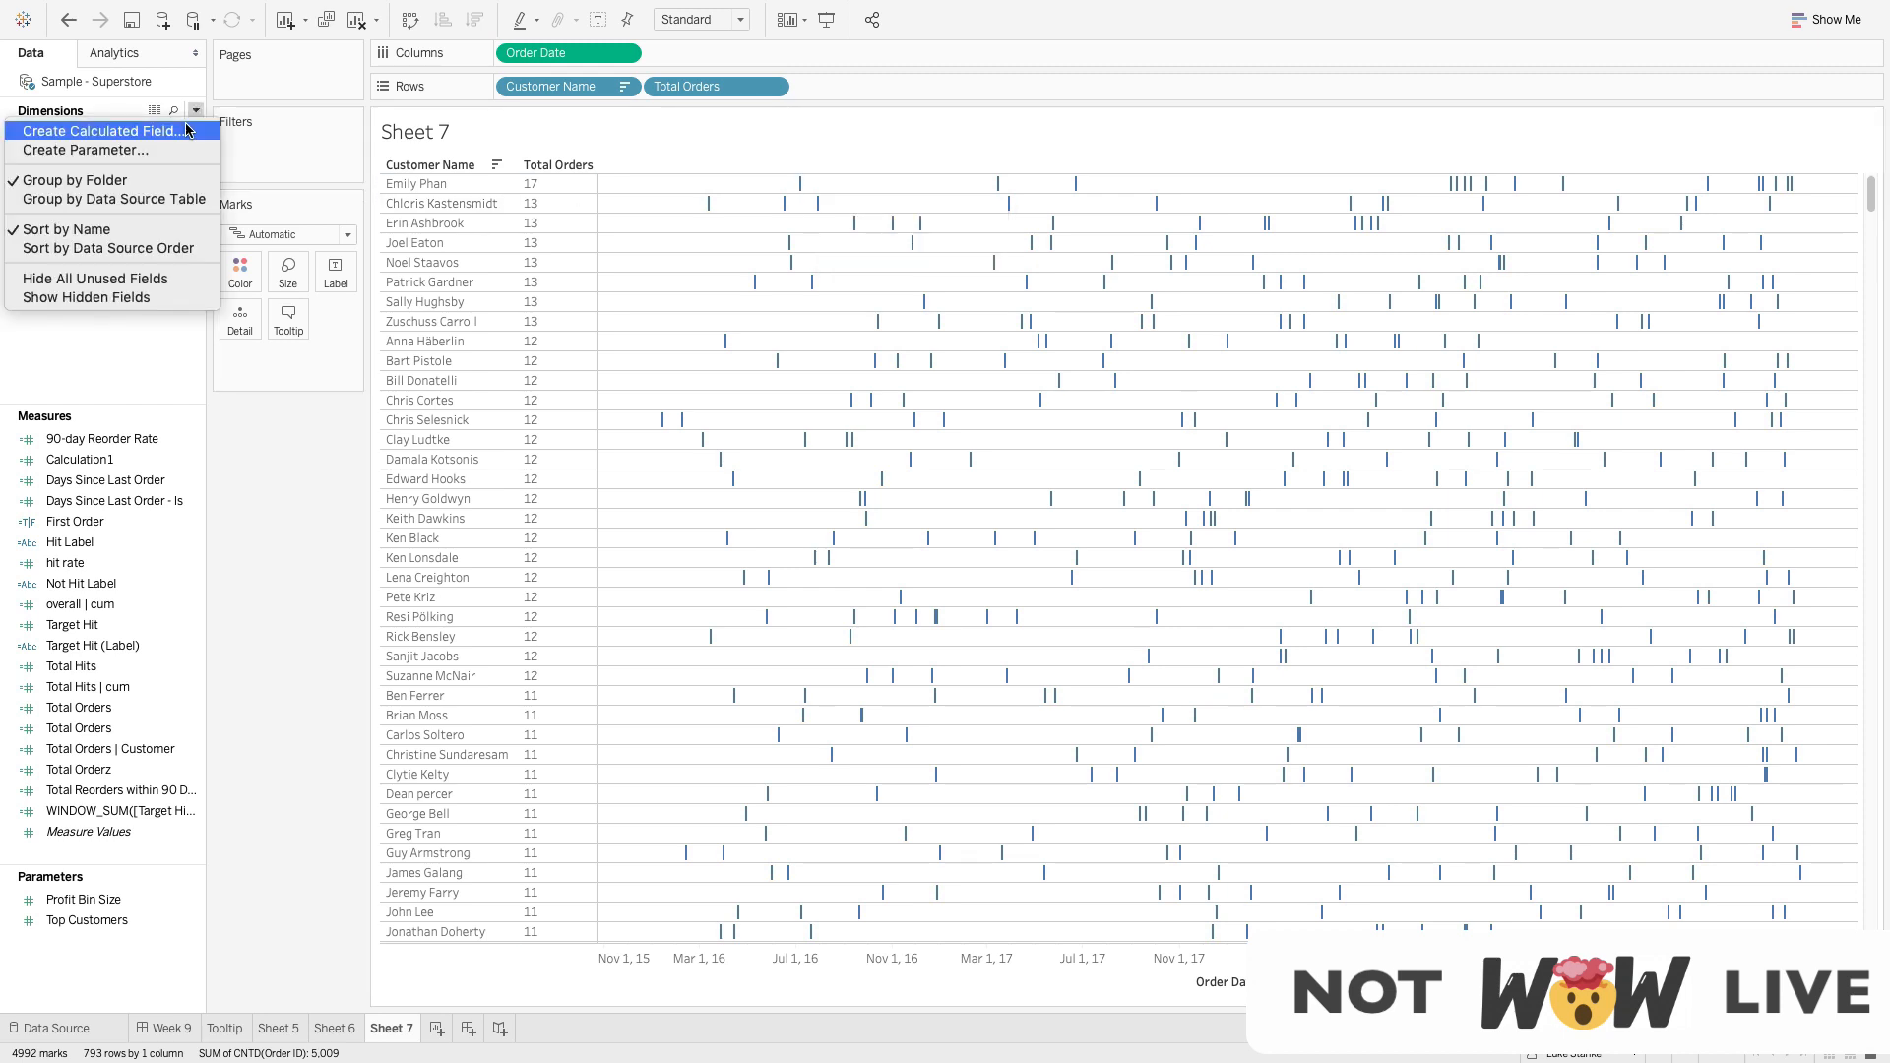
click(187, 129)
text(F)
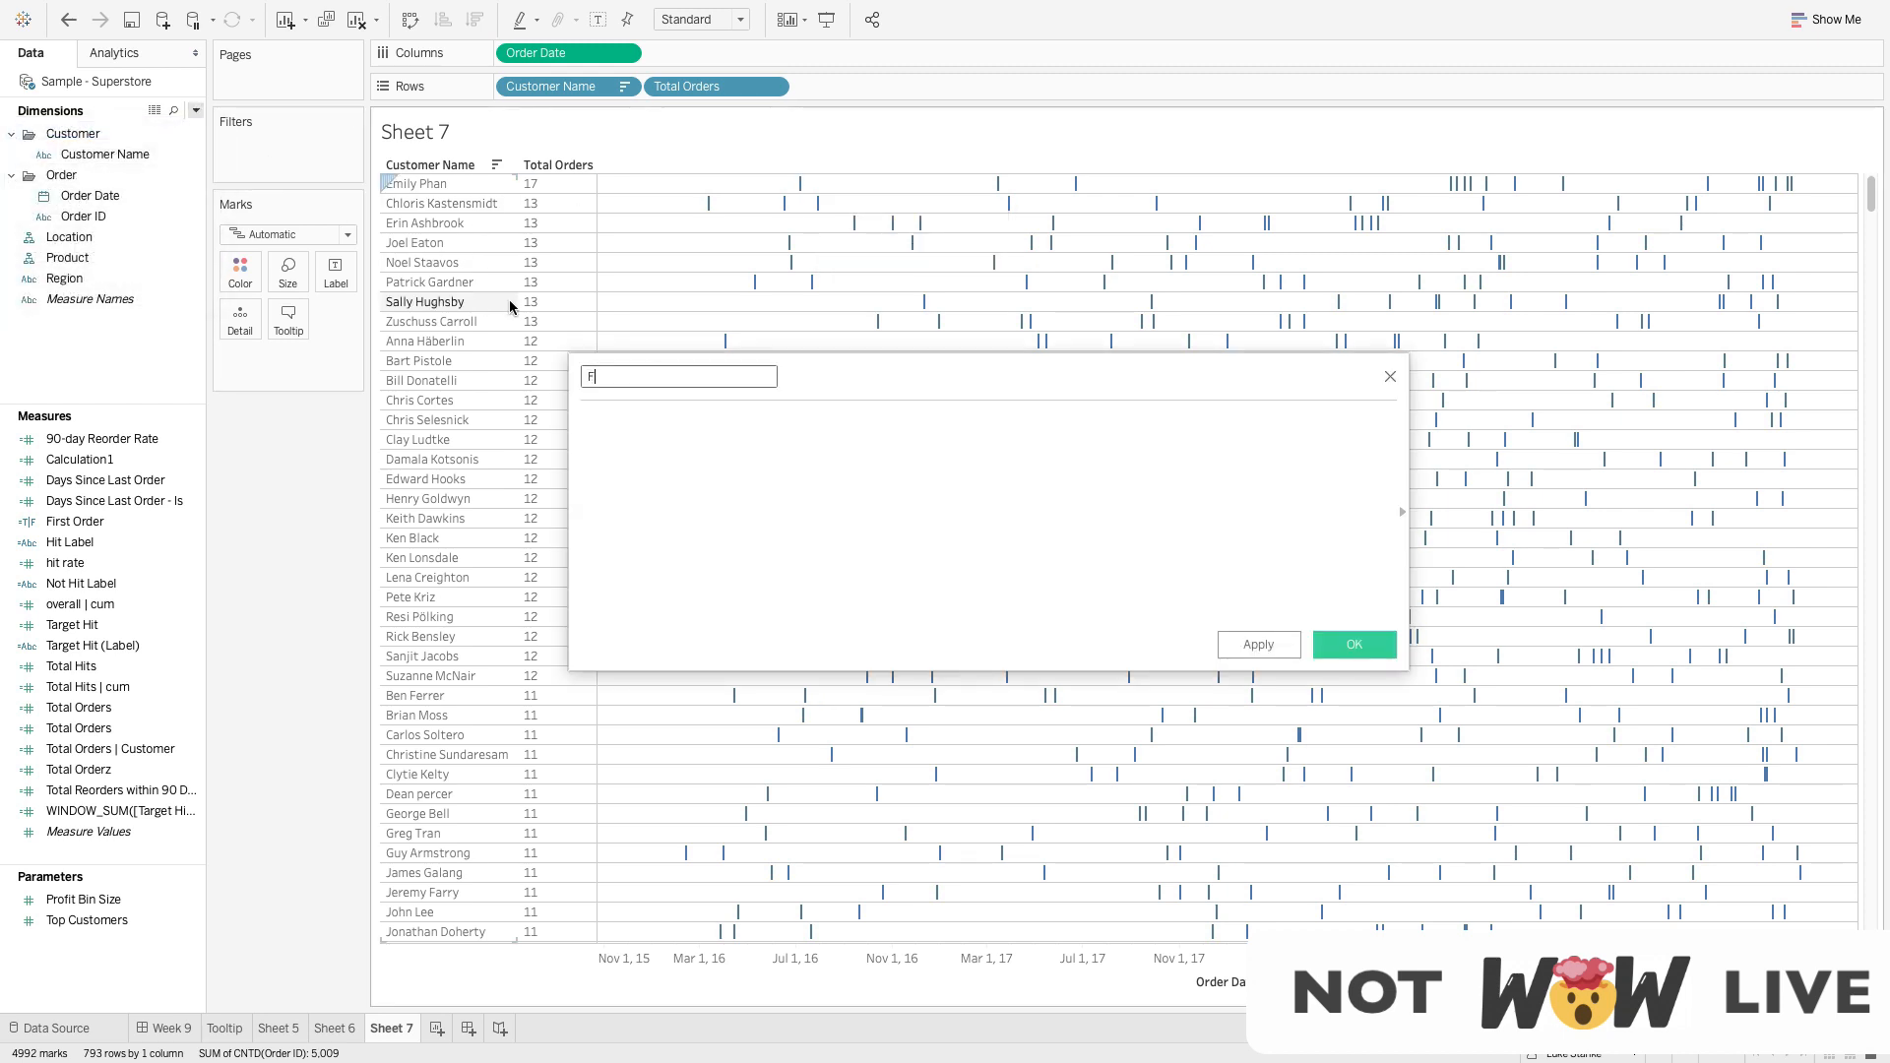
text(irst Order)
key(Tab)
Enter FIRST() = 0 as the First Order formula and save the field
text(FIR)
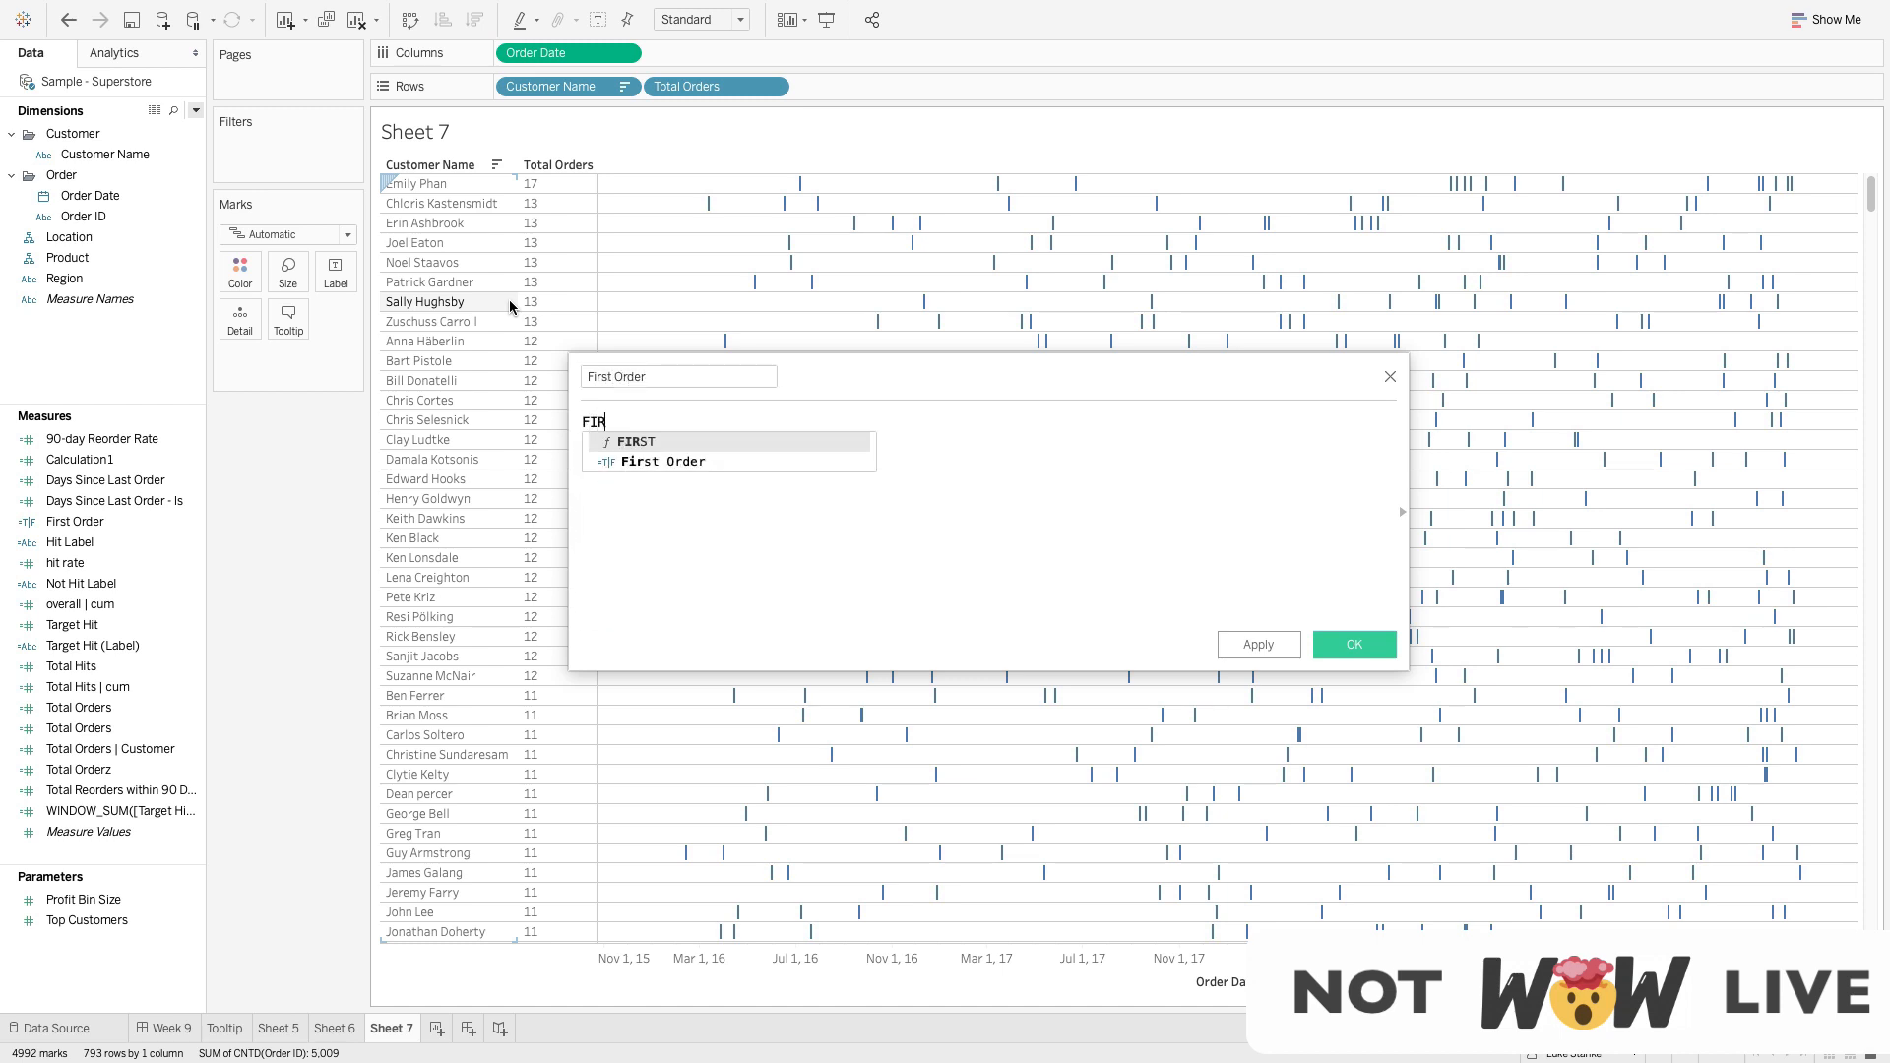
text(ST())
key(BackSpace)
text(() )
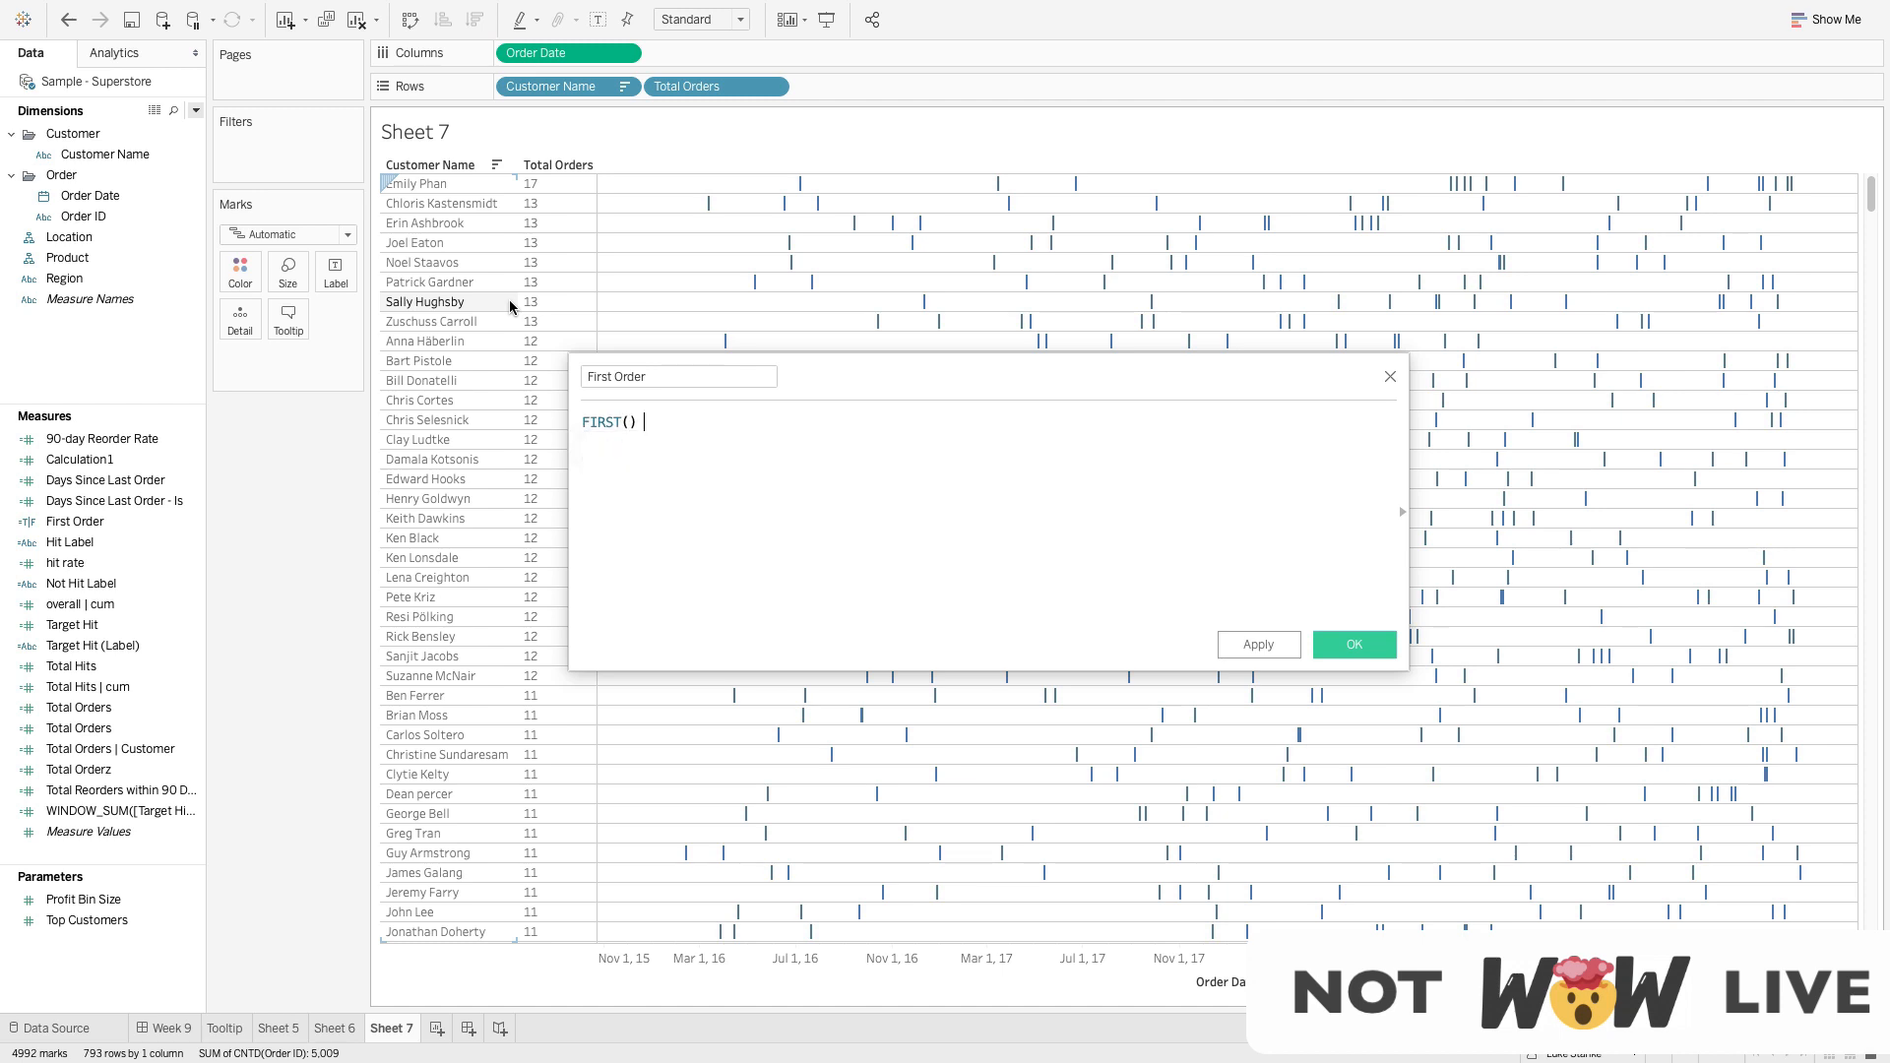
text(+)
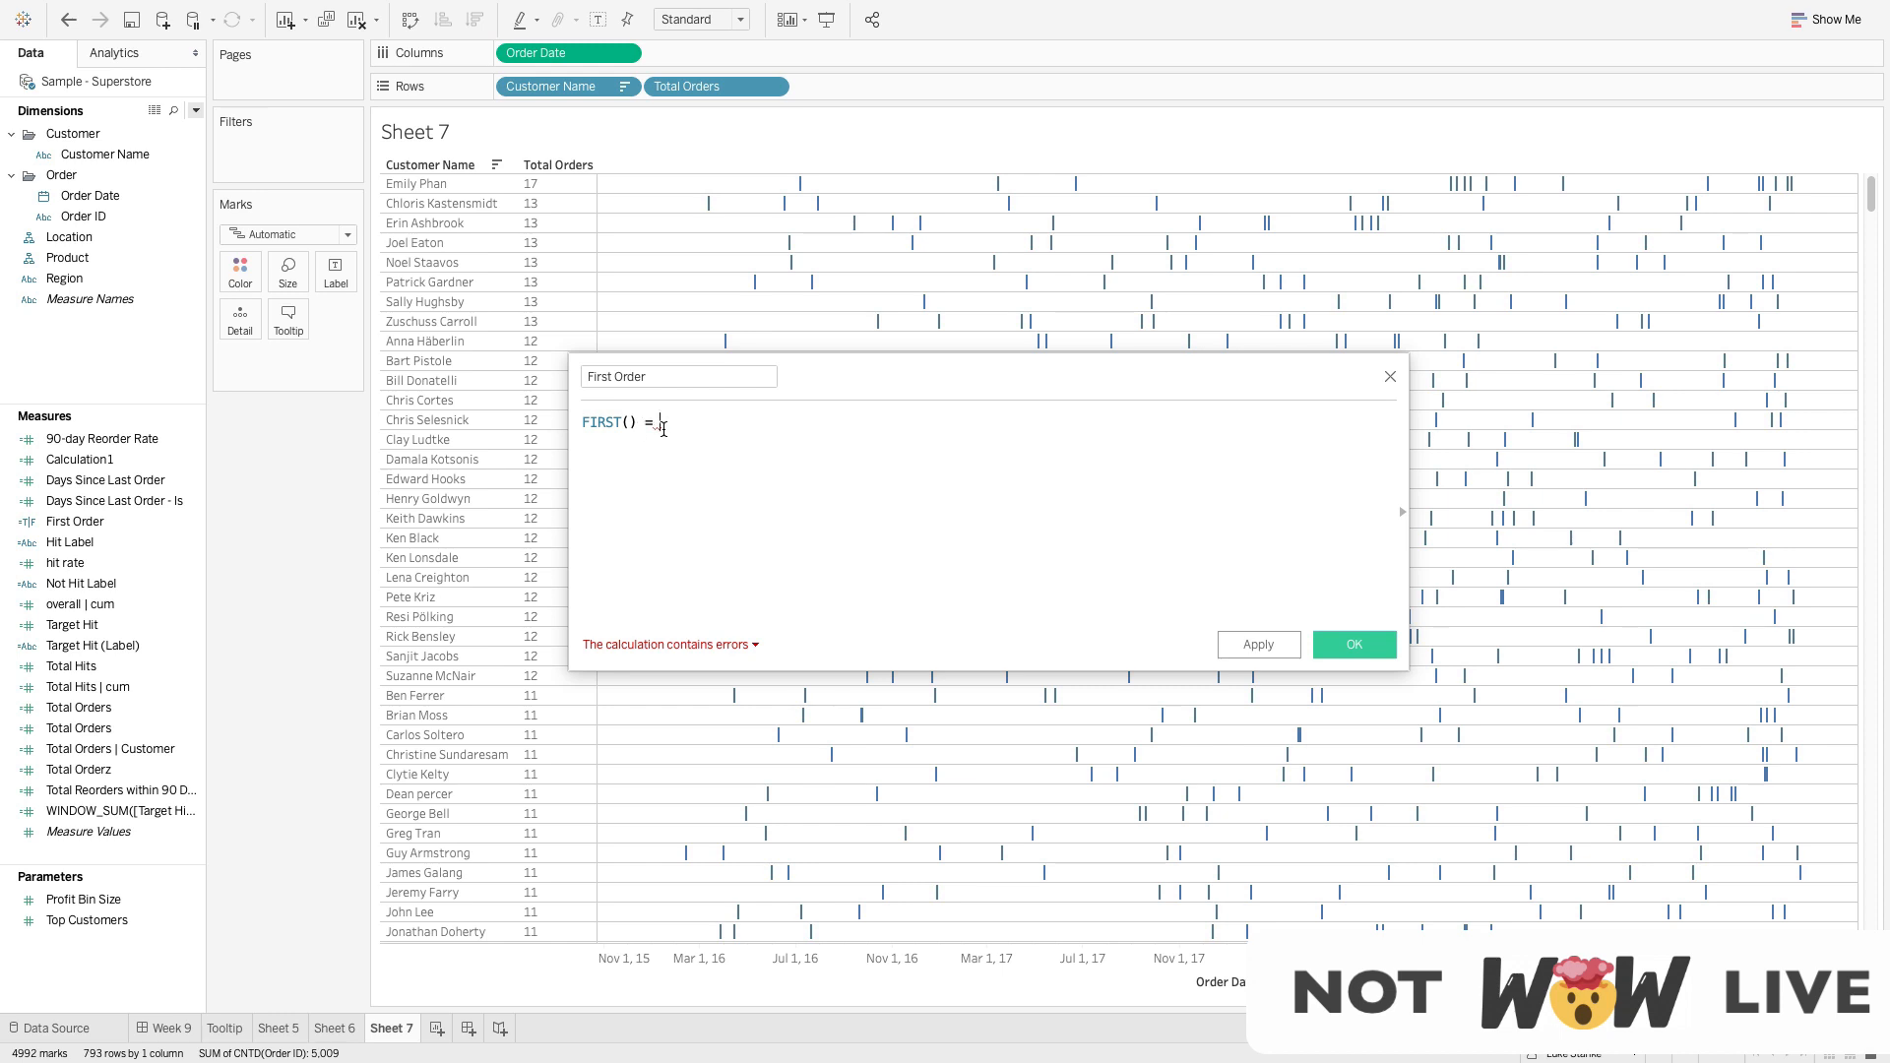
text(0)
click(655, 383)
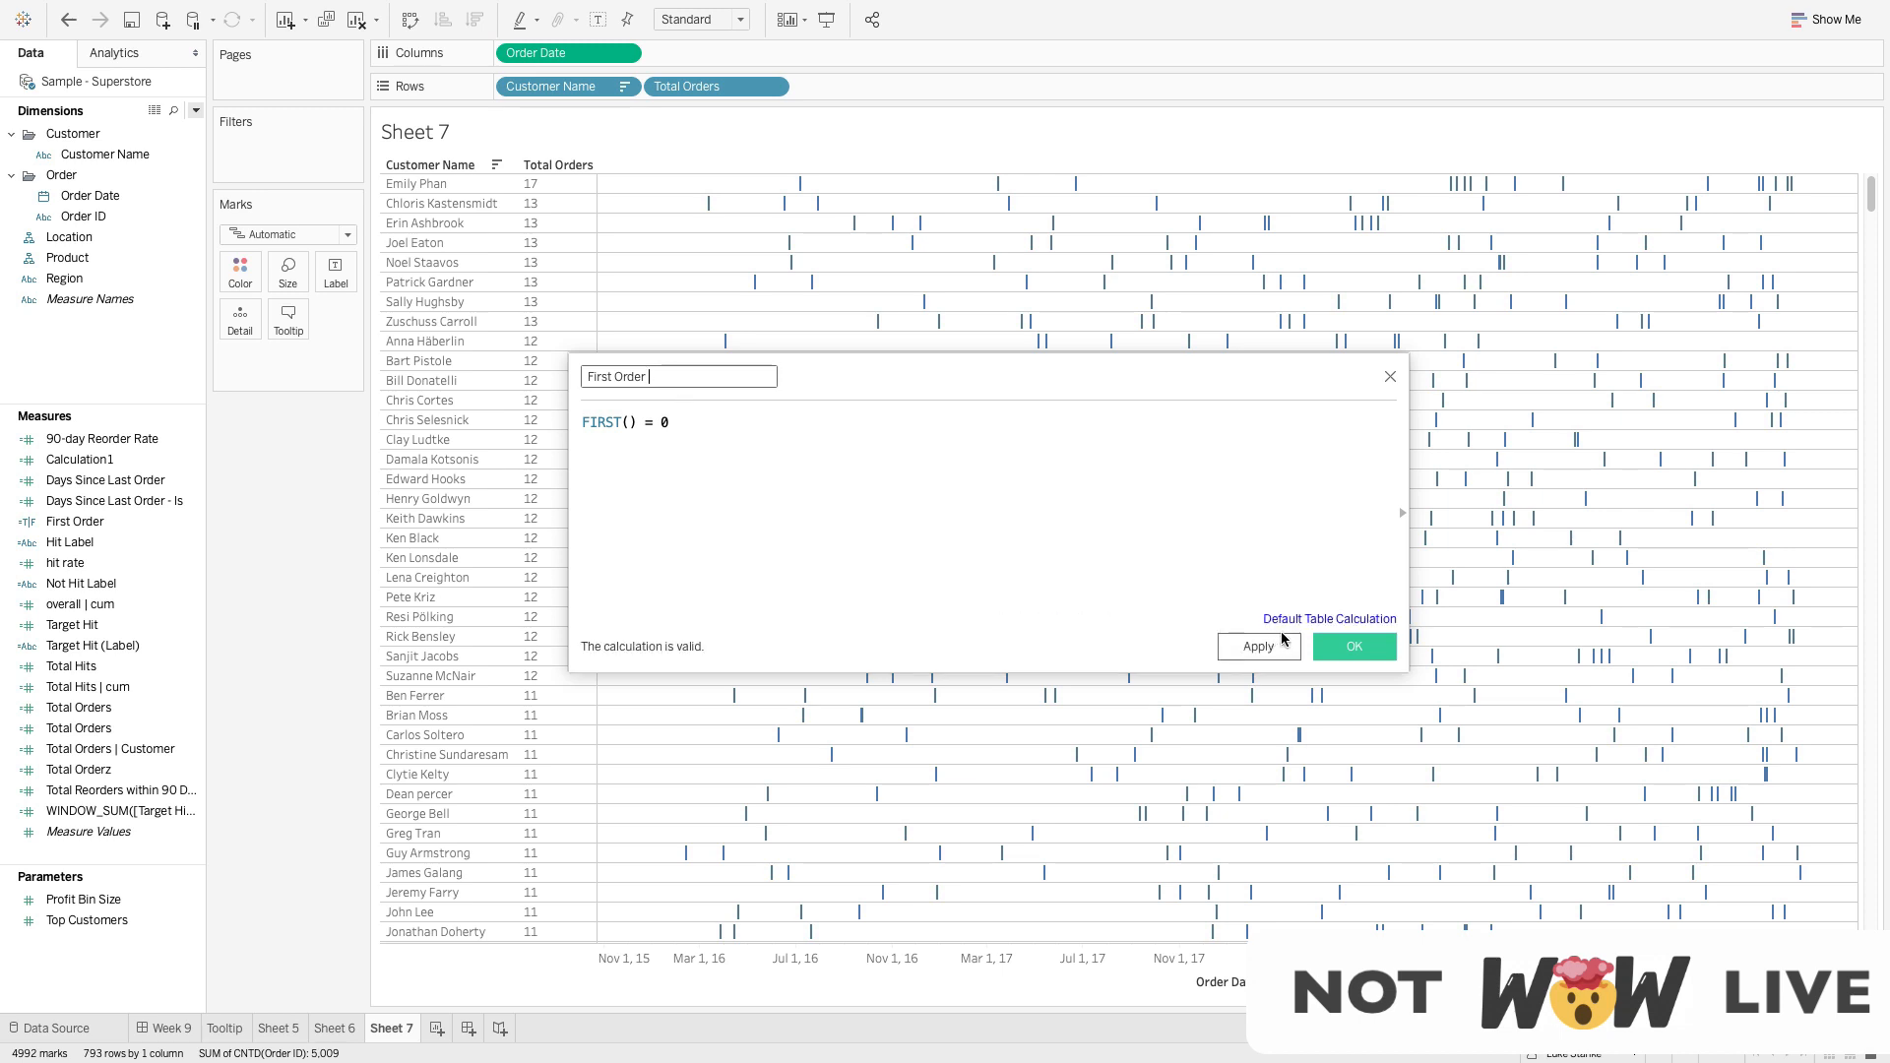
click(1334, 642)
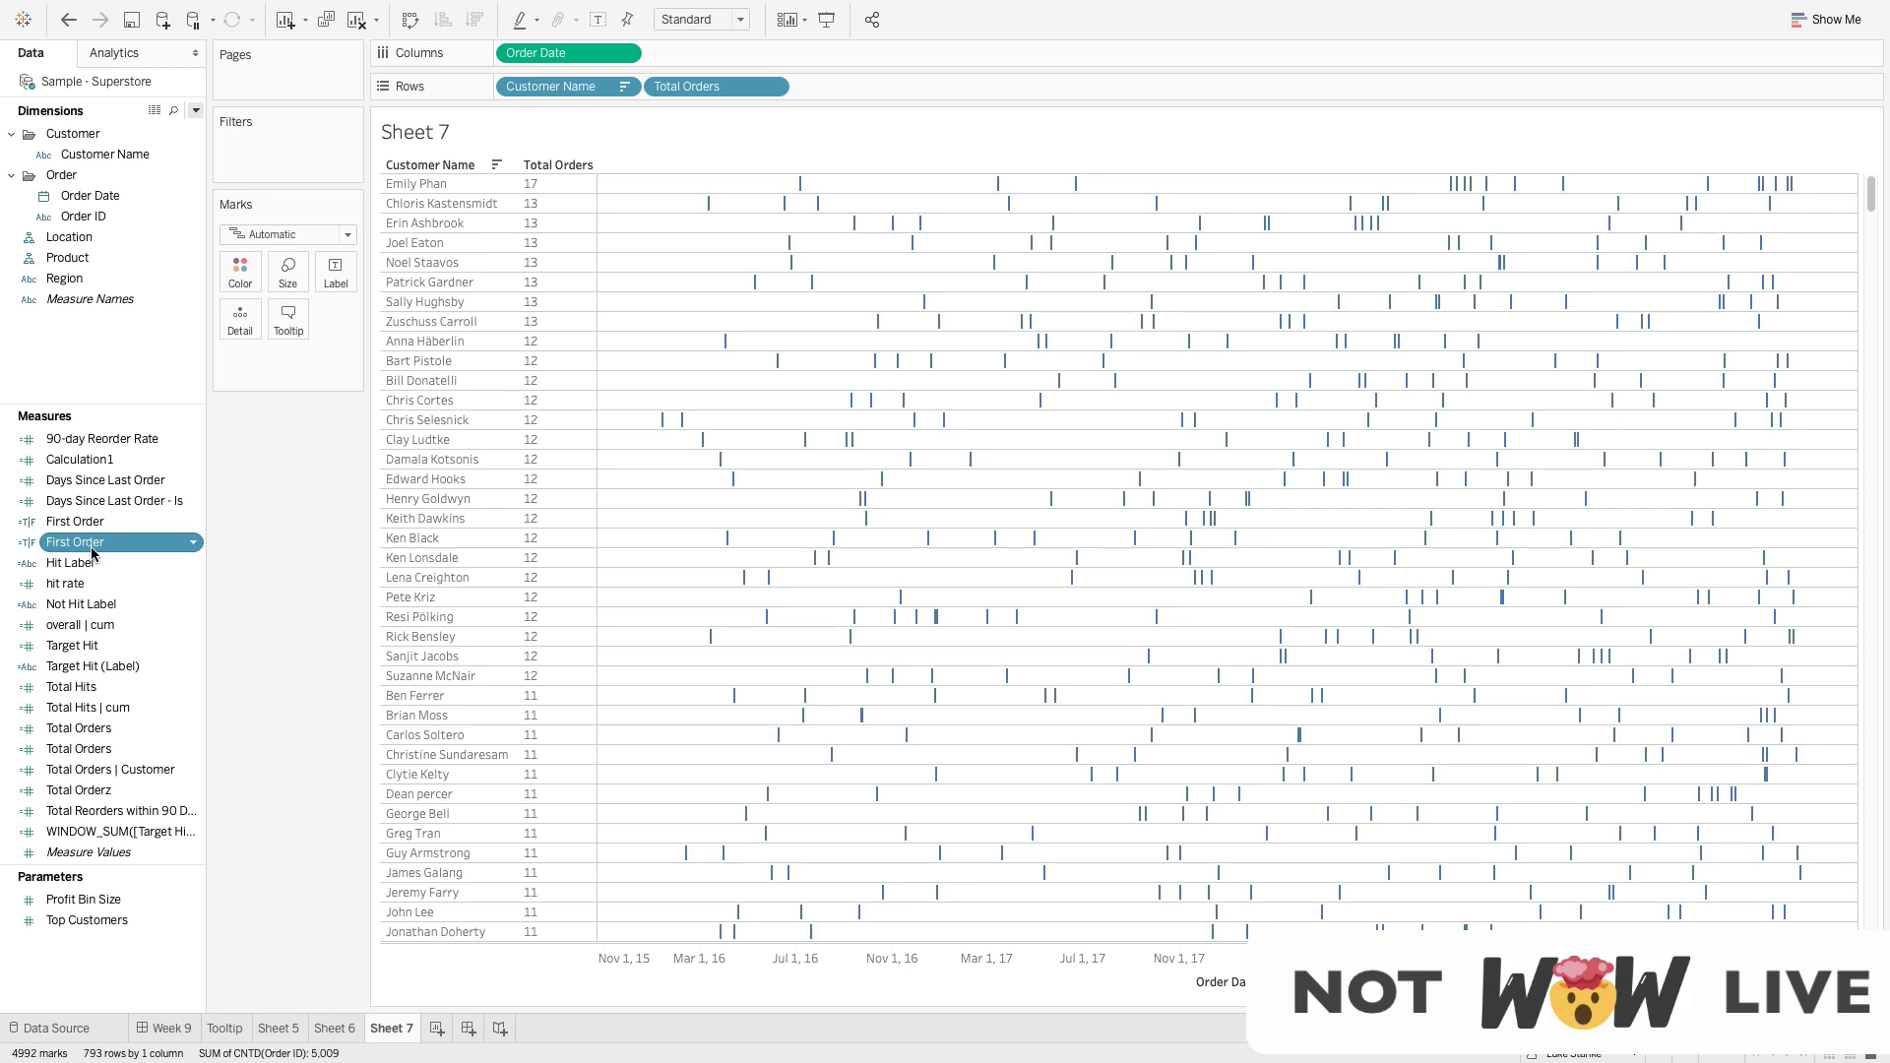
Add the new First Order field to the marks as detail
drag(93, 548, 294, 363)
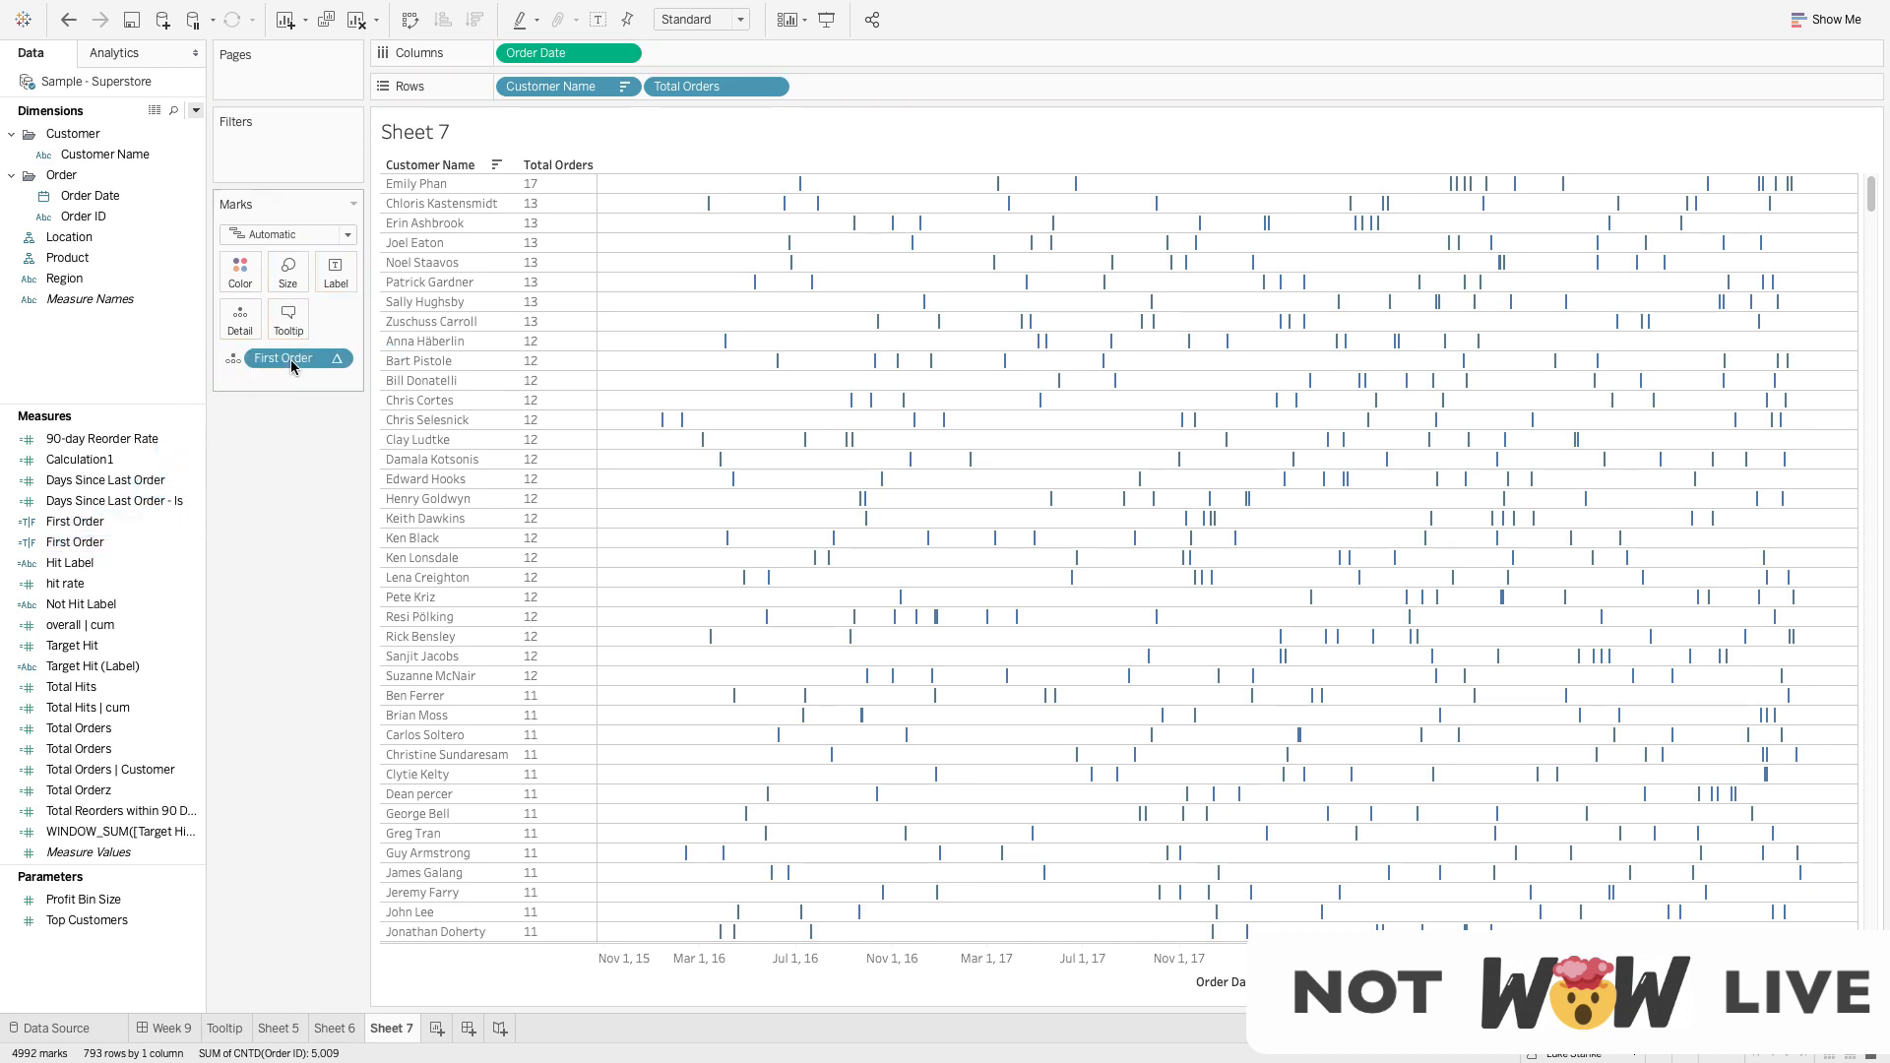
Set the mark type to Shape and assign First Order to the marks' shape
click(281, 239)
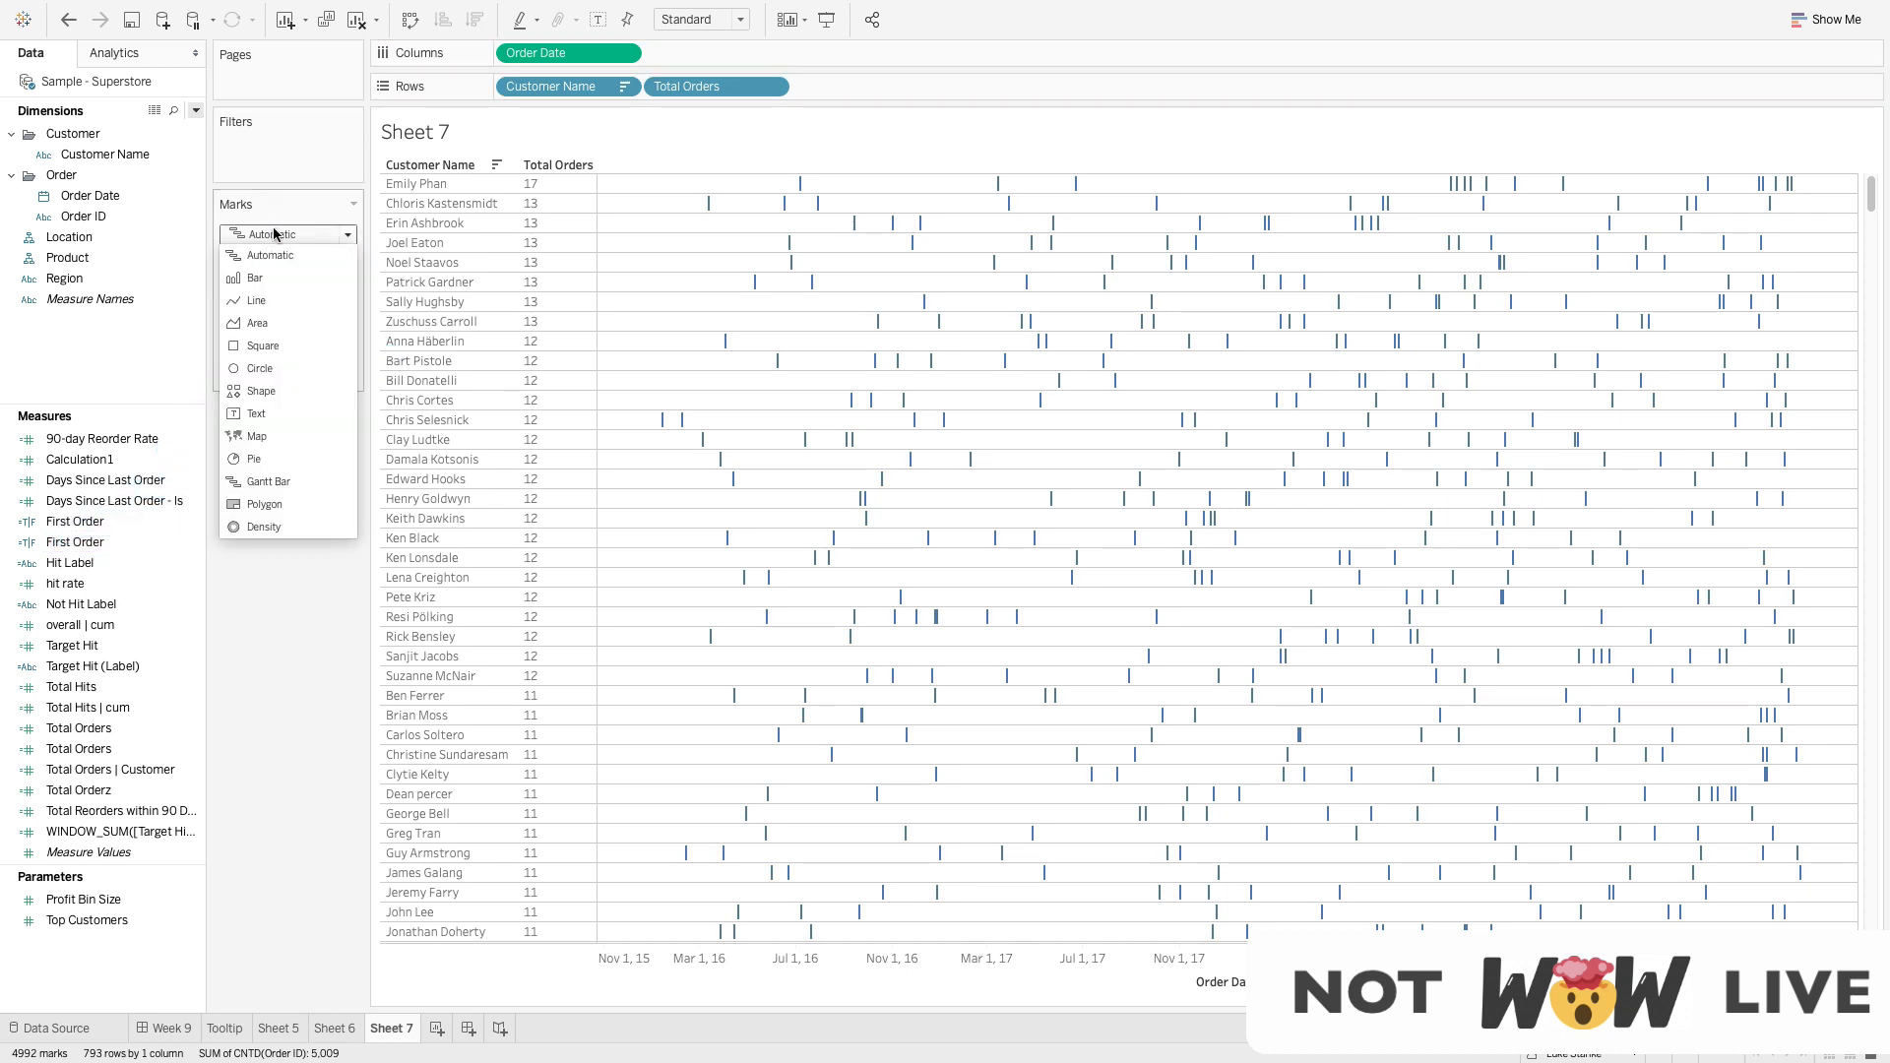
click(275, 391)
drag(280, 360, 281, 293)
drag(331, 317, 333, 318)
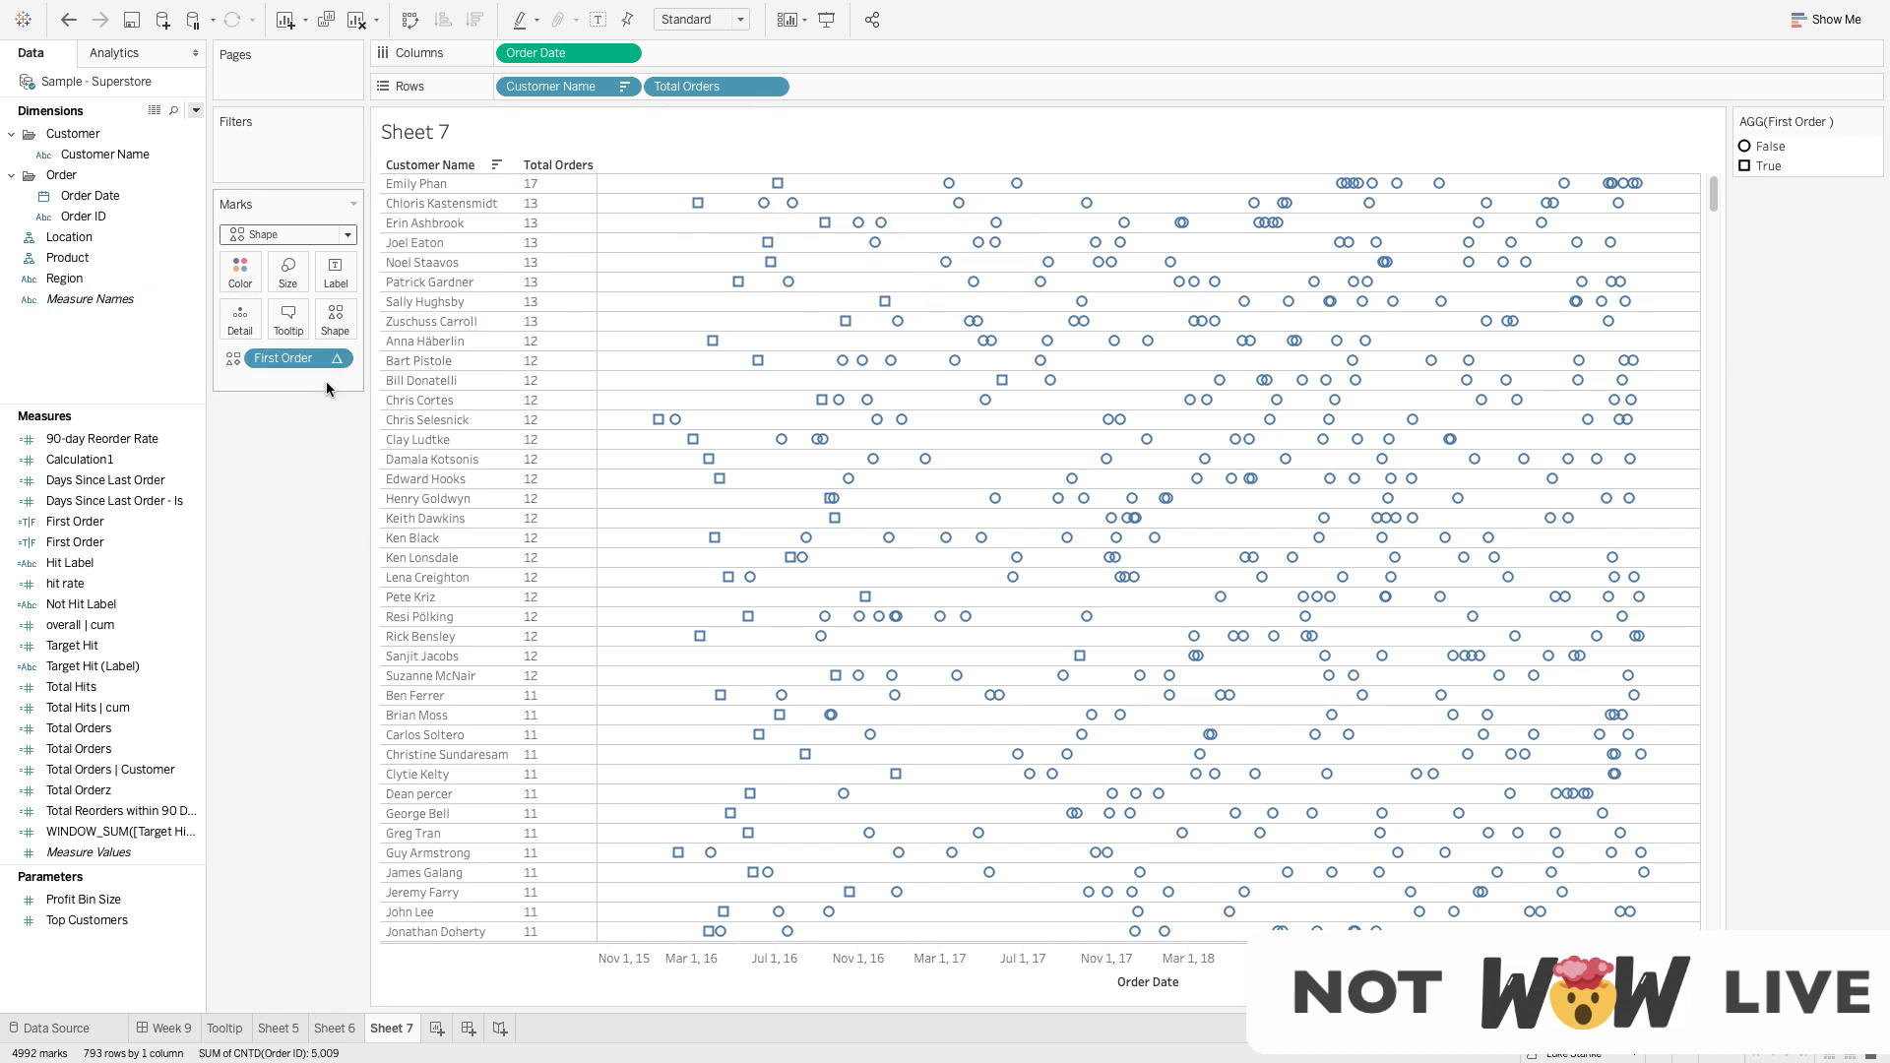
Set the First Order table calculation to compute using the specific dimensions Order Date and Total Orders
click(340, 360)
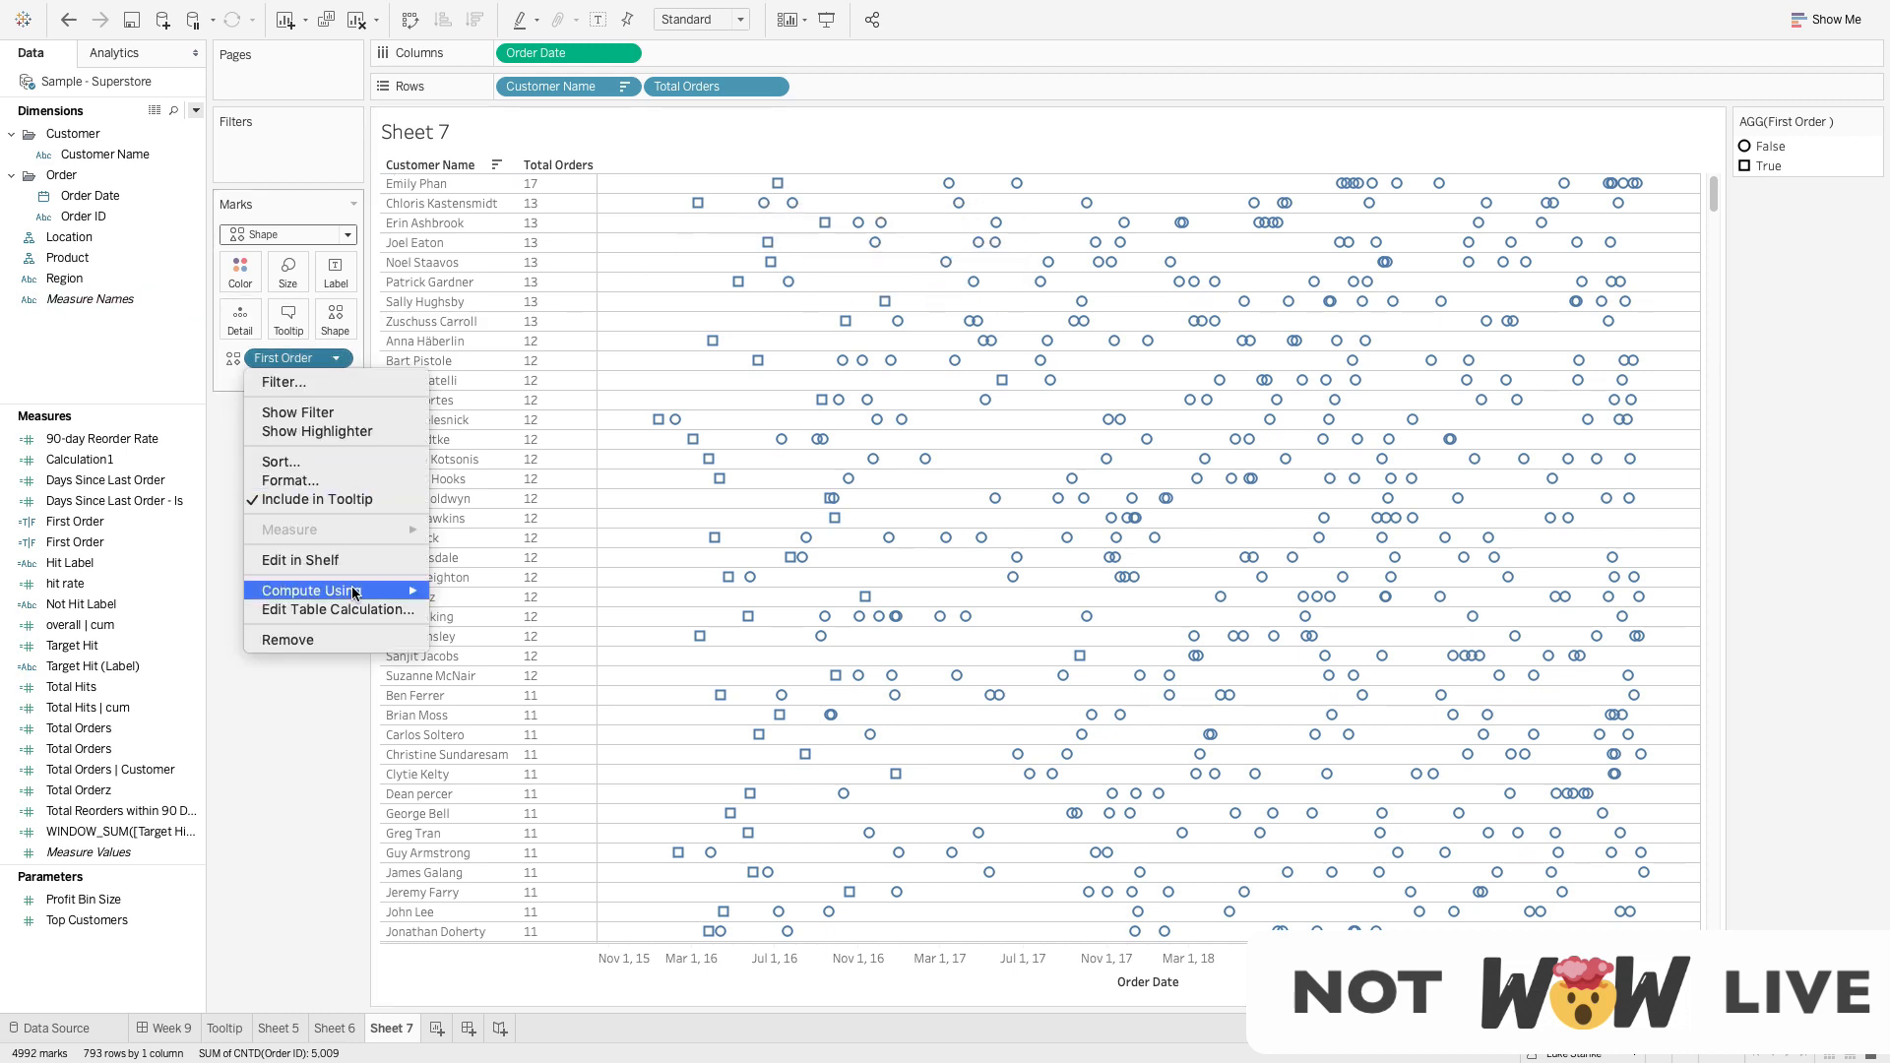
click(313, 605)
click(766, 569)
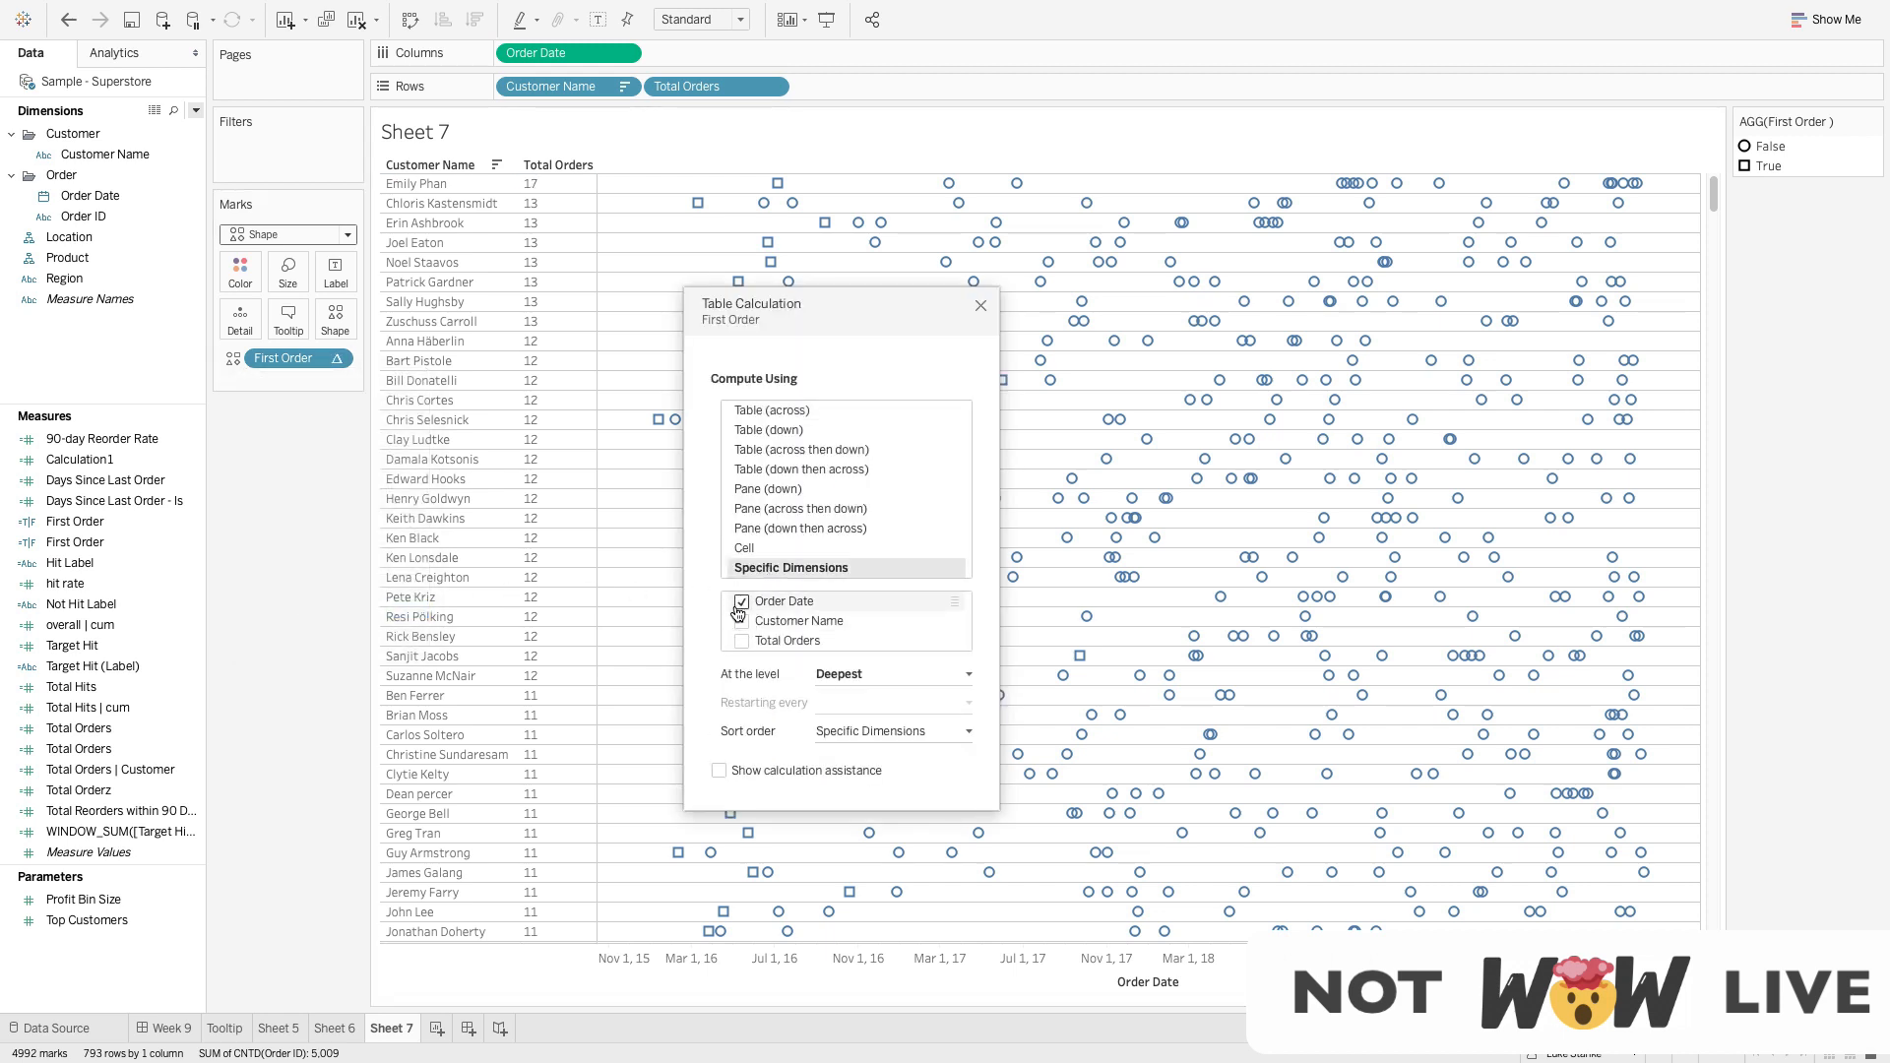
click(741, 641)
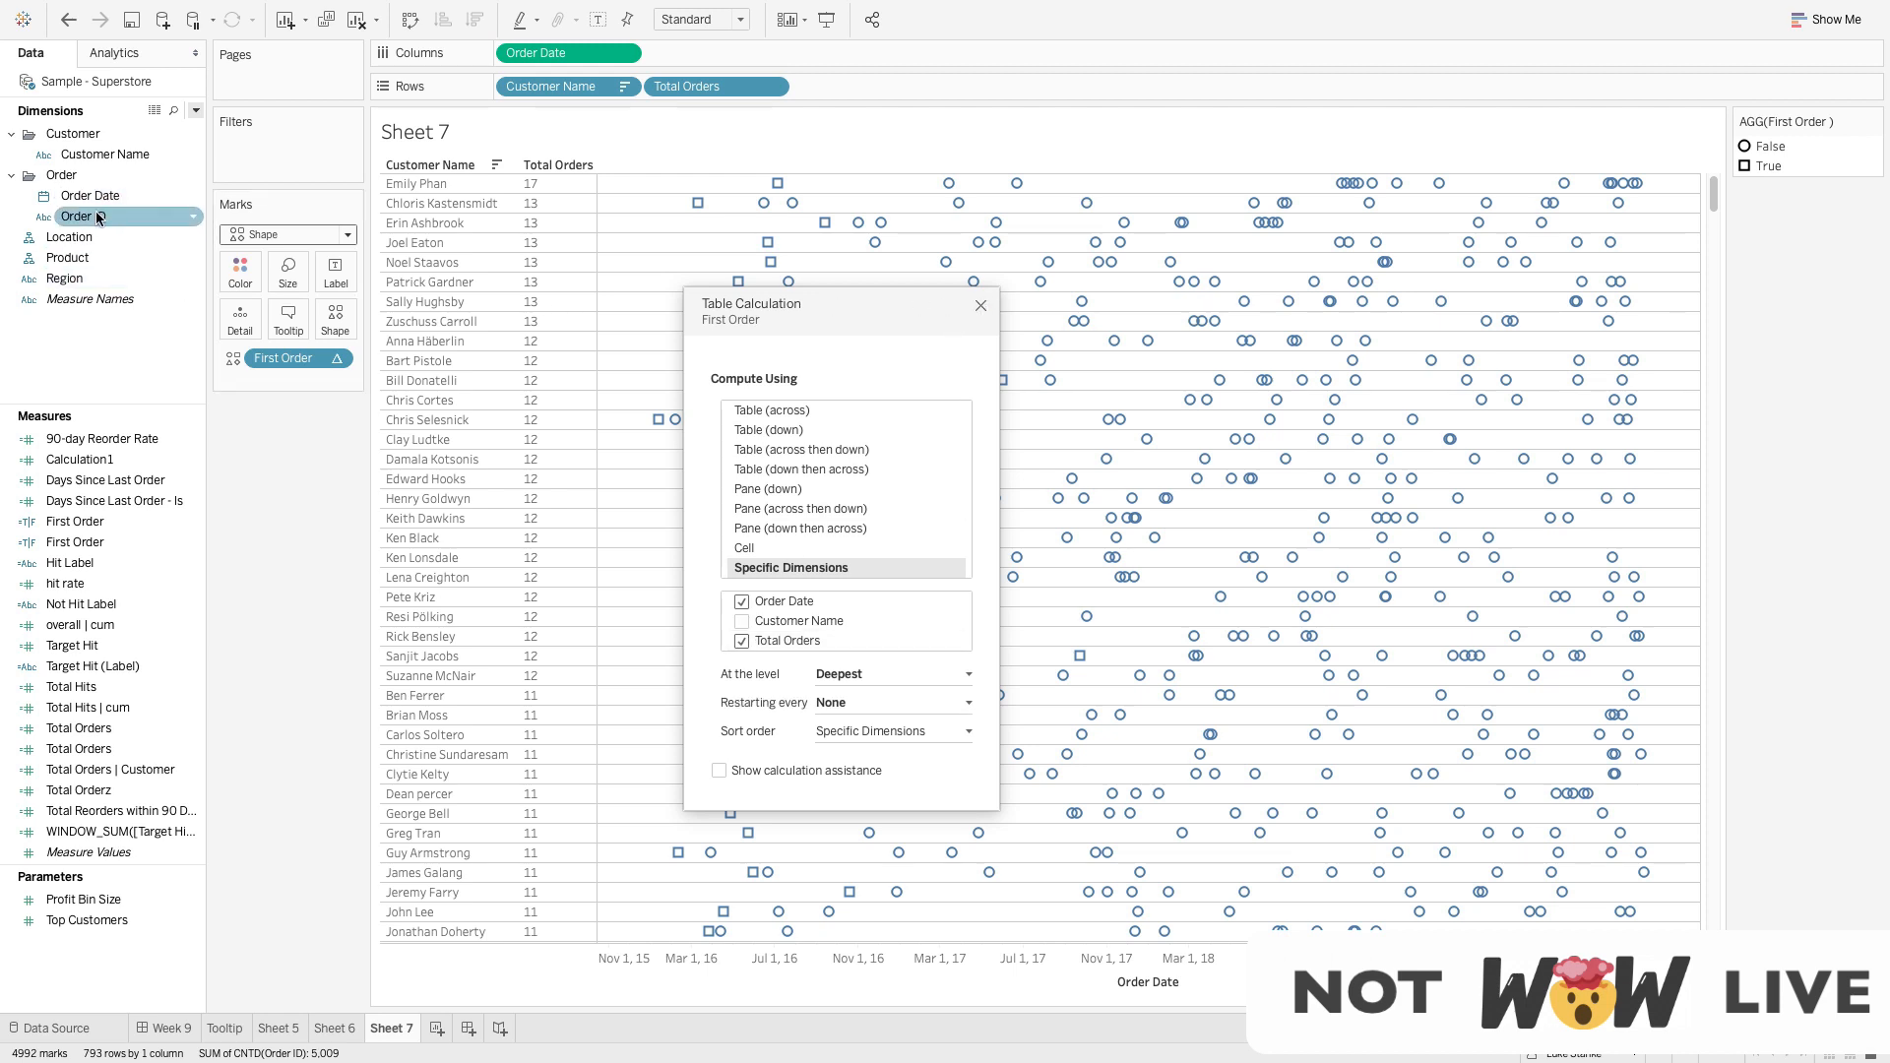
Add Order ID to the marks as detail and include it in First Order's specific dimensions
drag(97, 214, 291, 372)
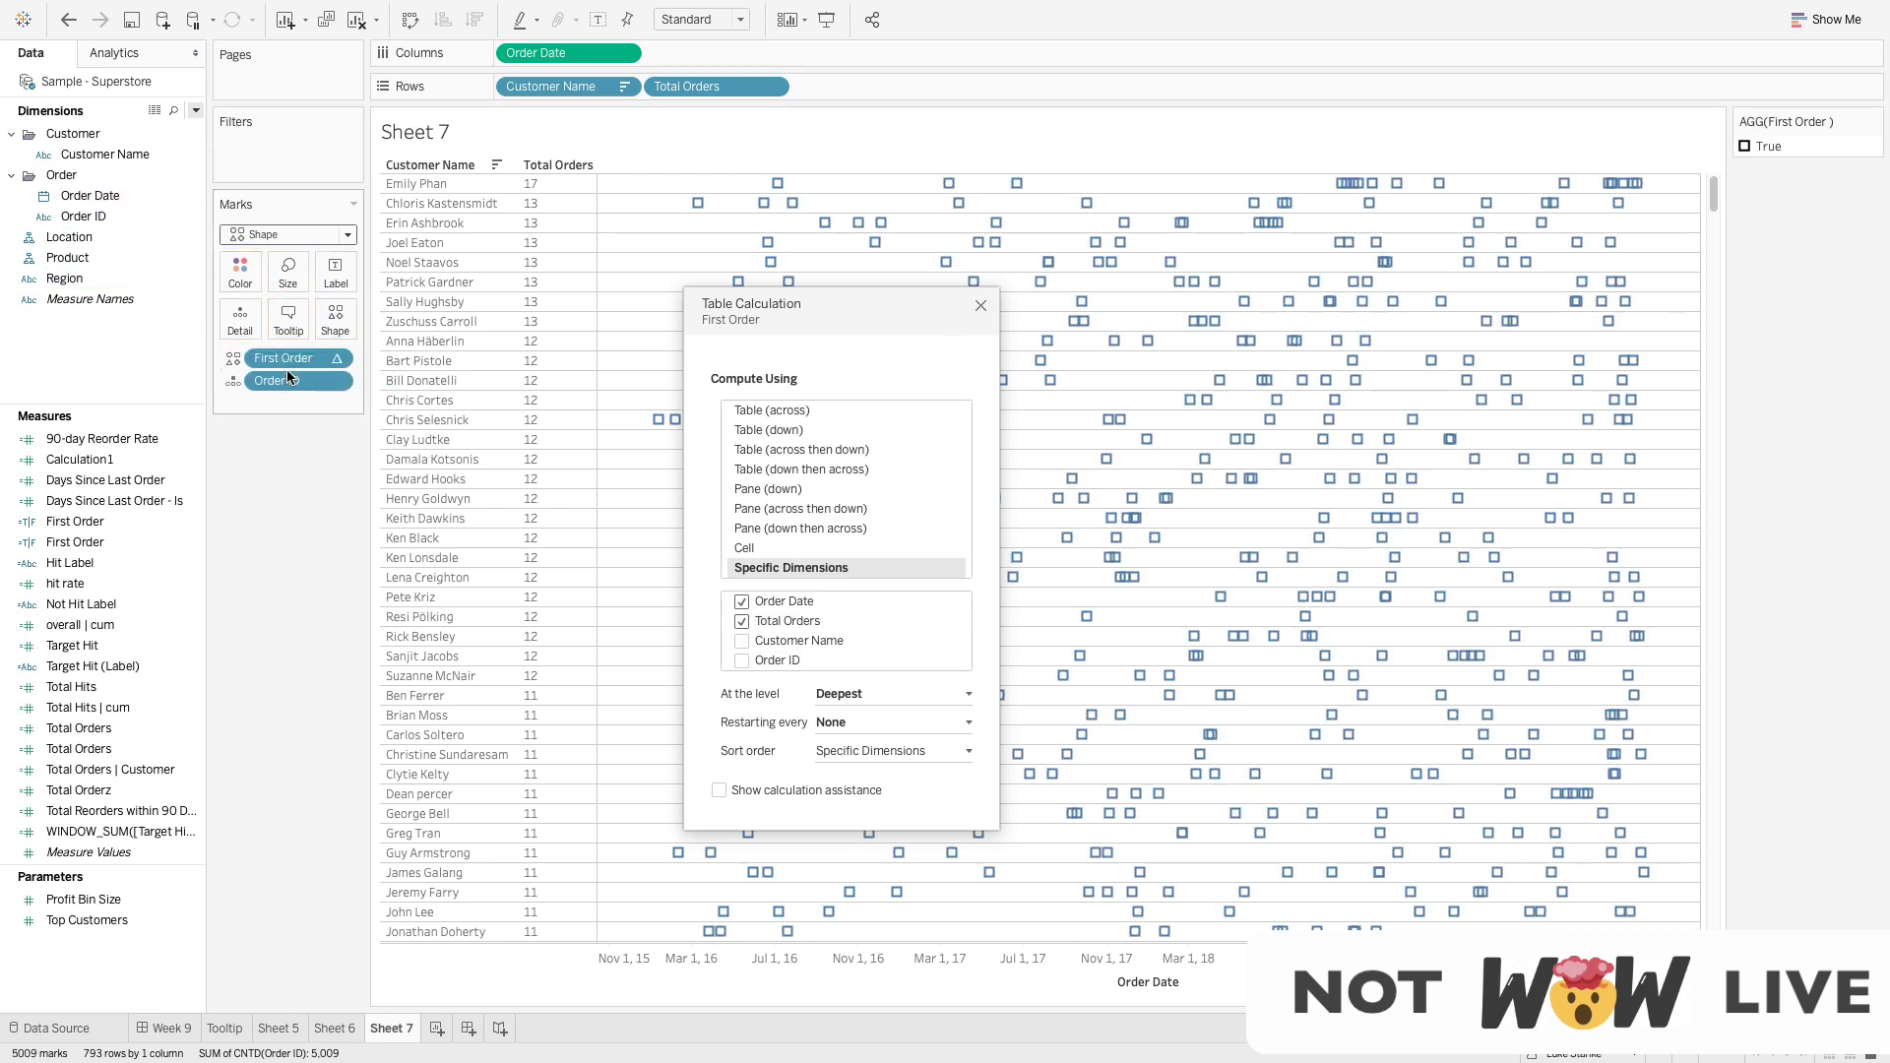
click(741, 660)
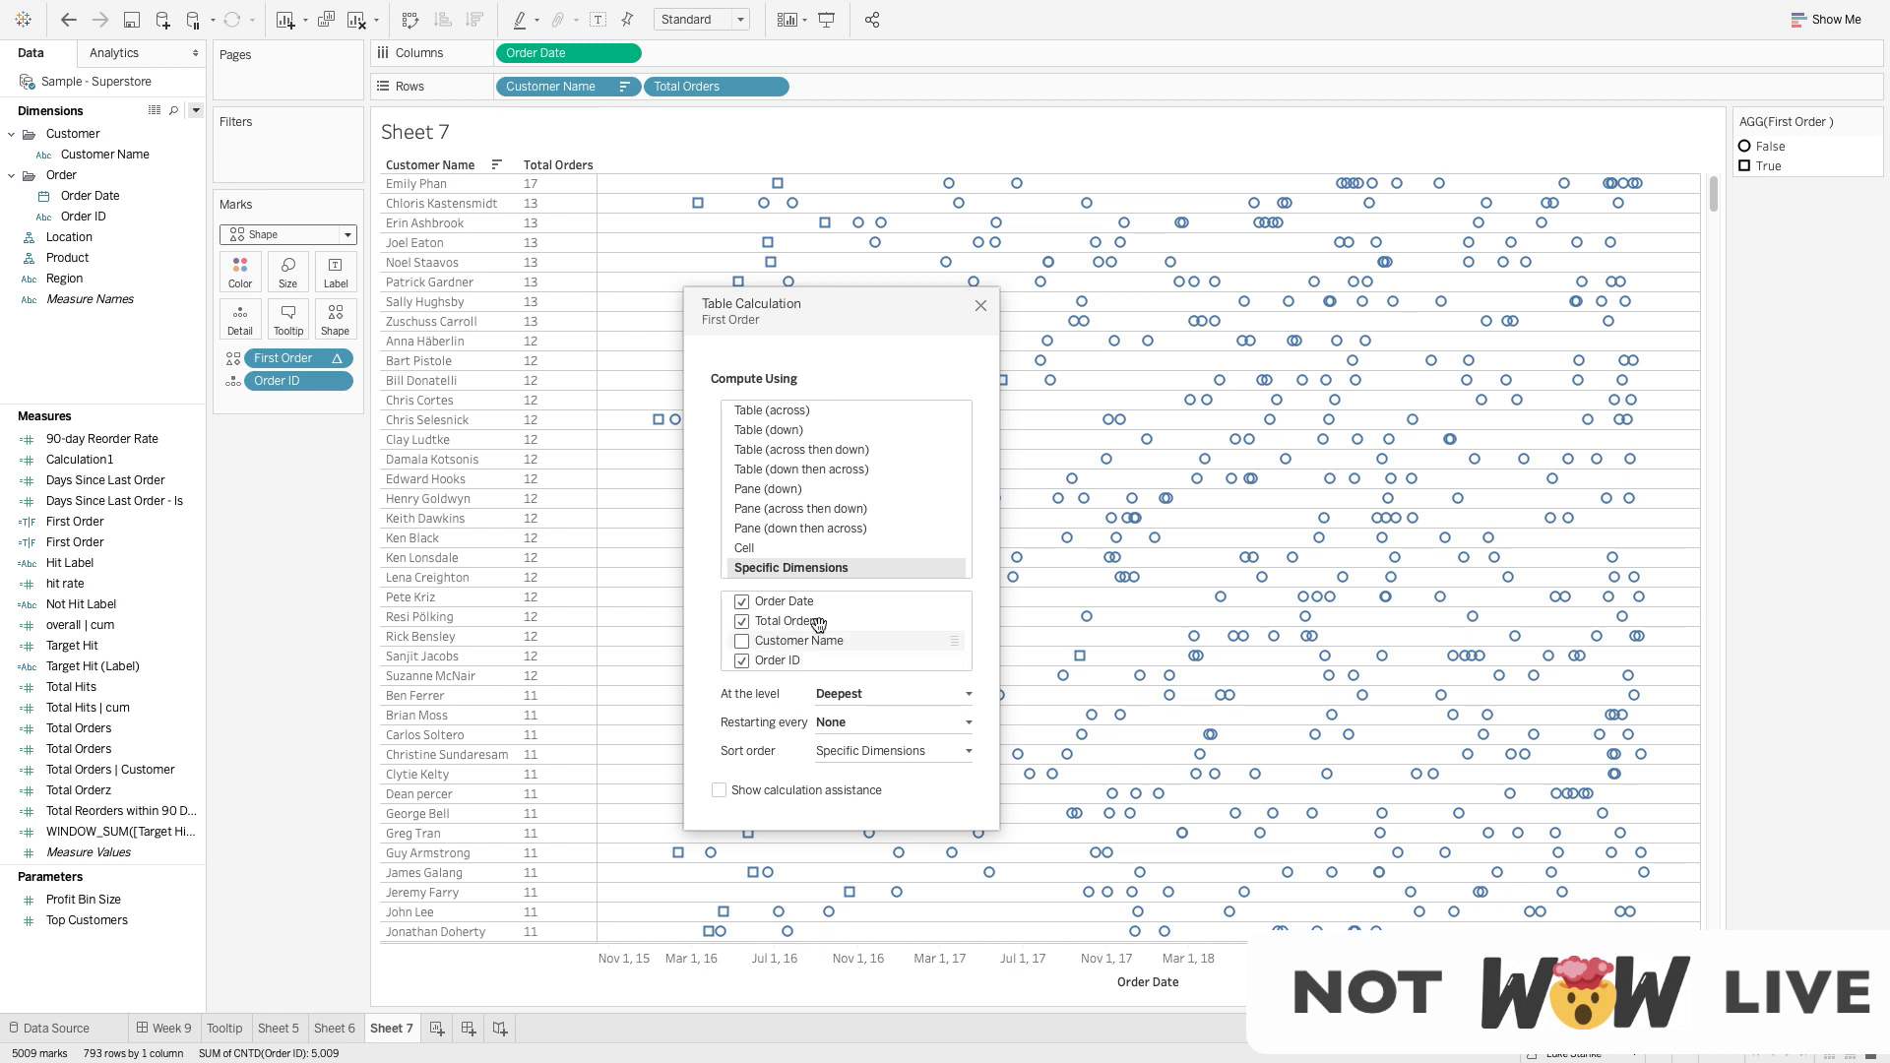
mouse_move(780, 241)
mouse_move(773, 183)
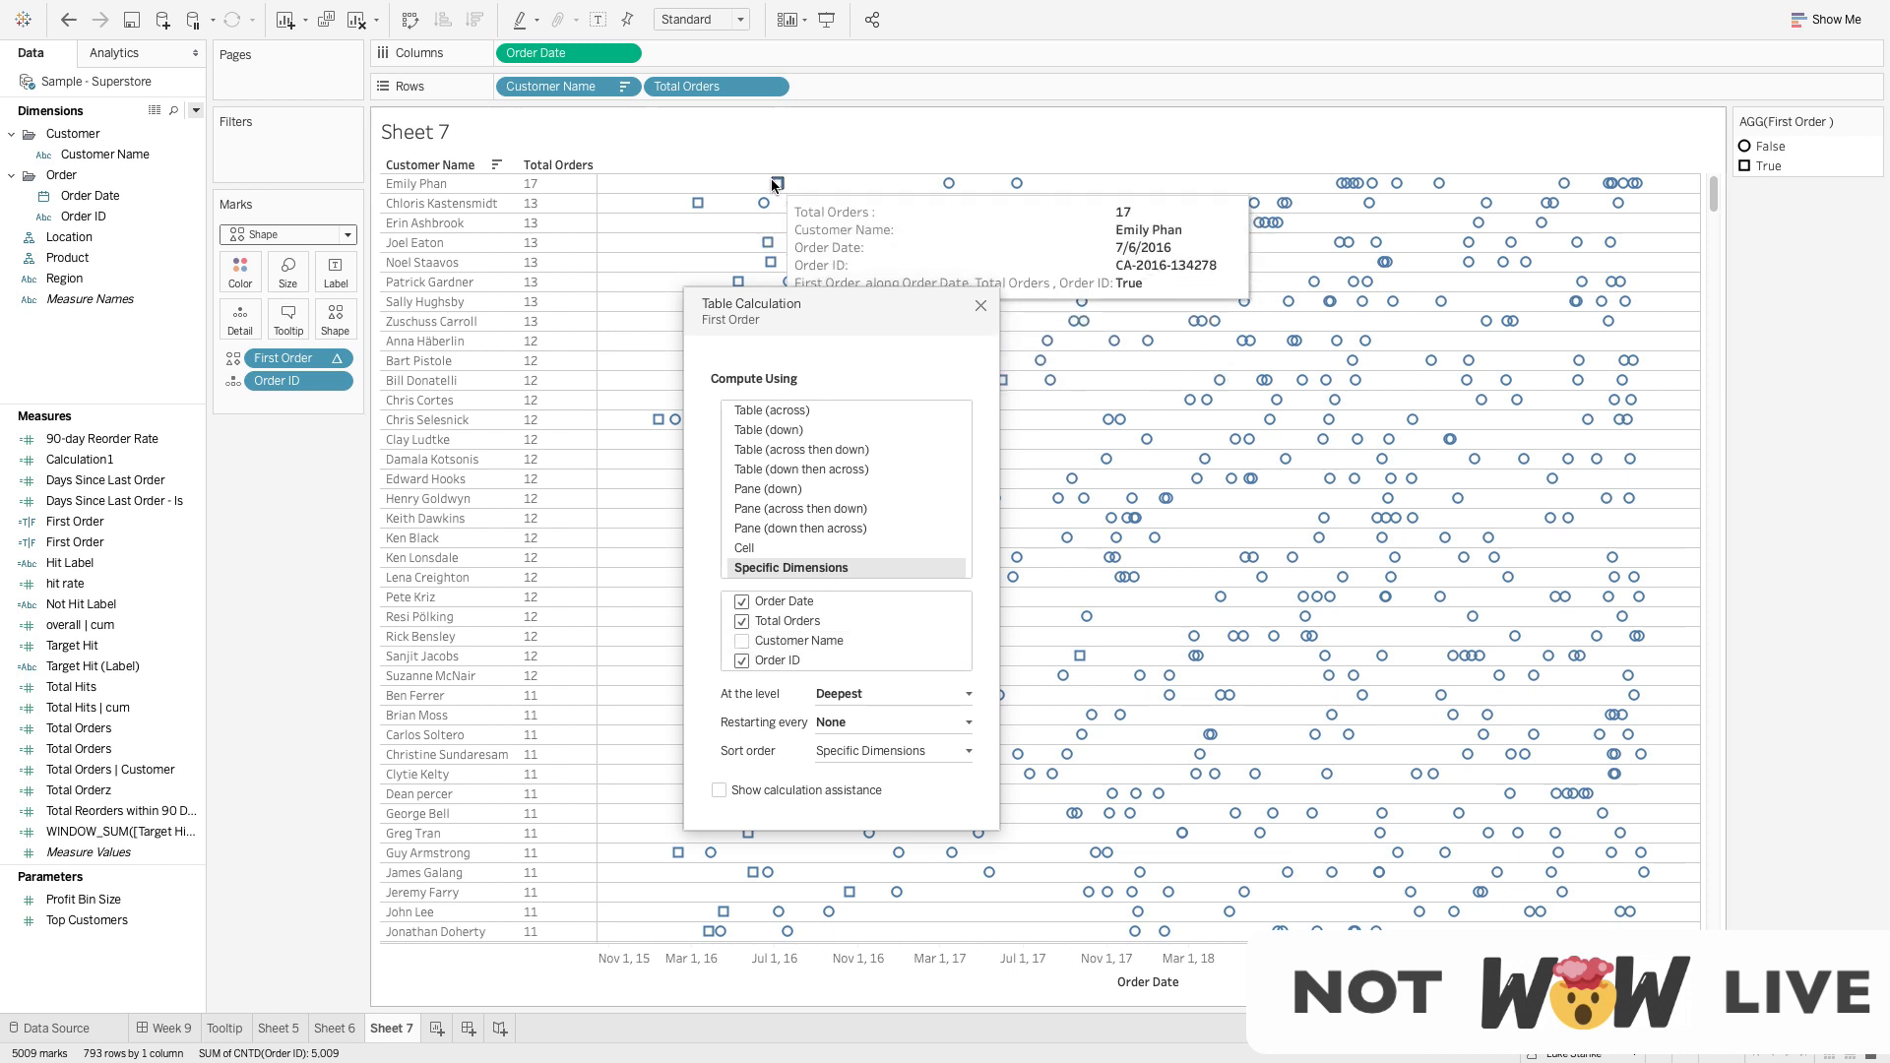
click(980, 306)
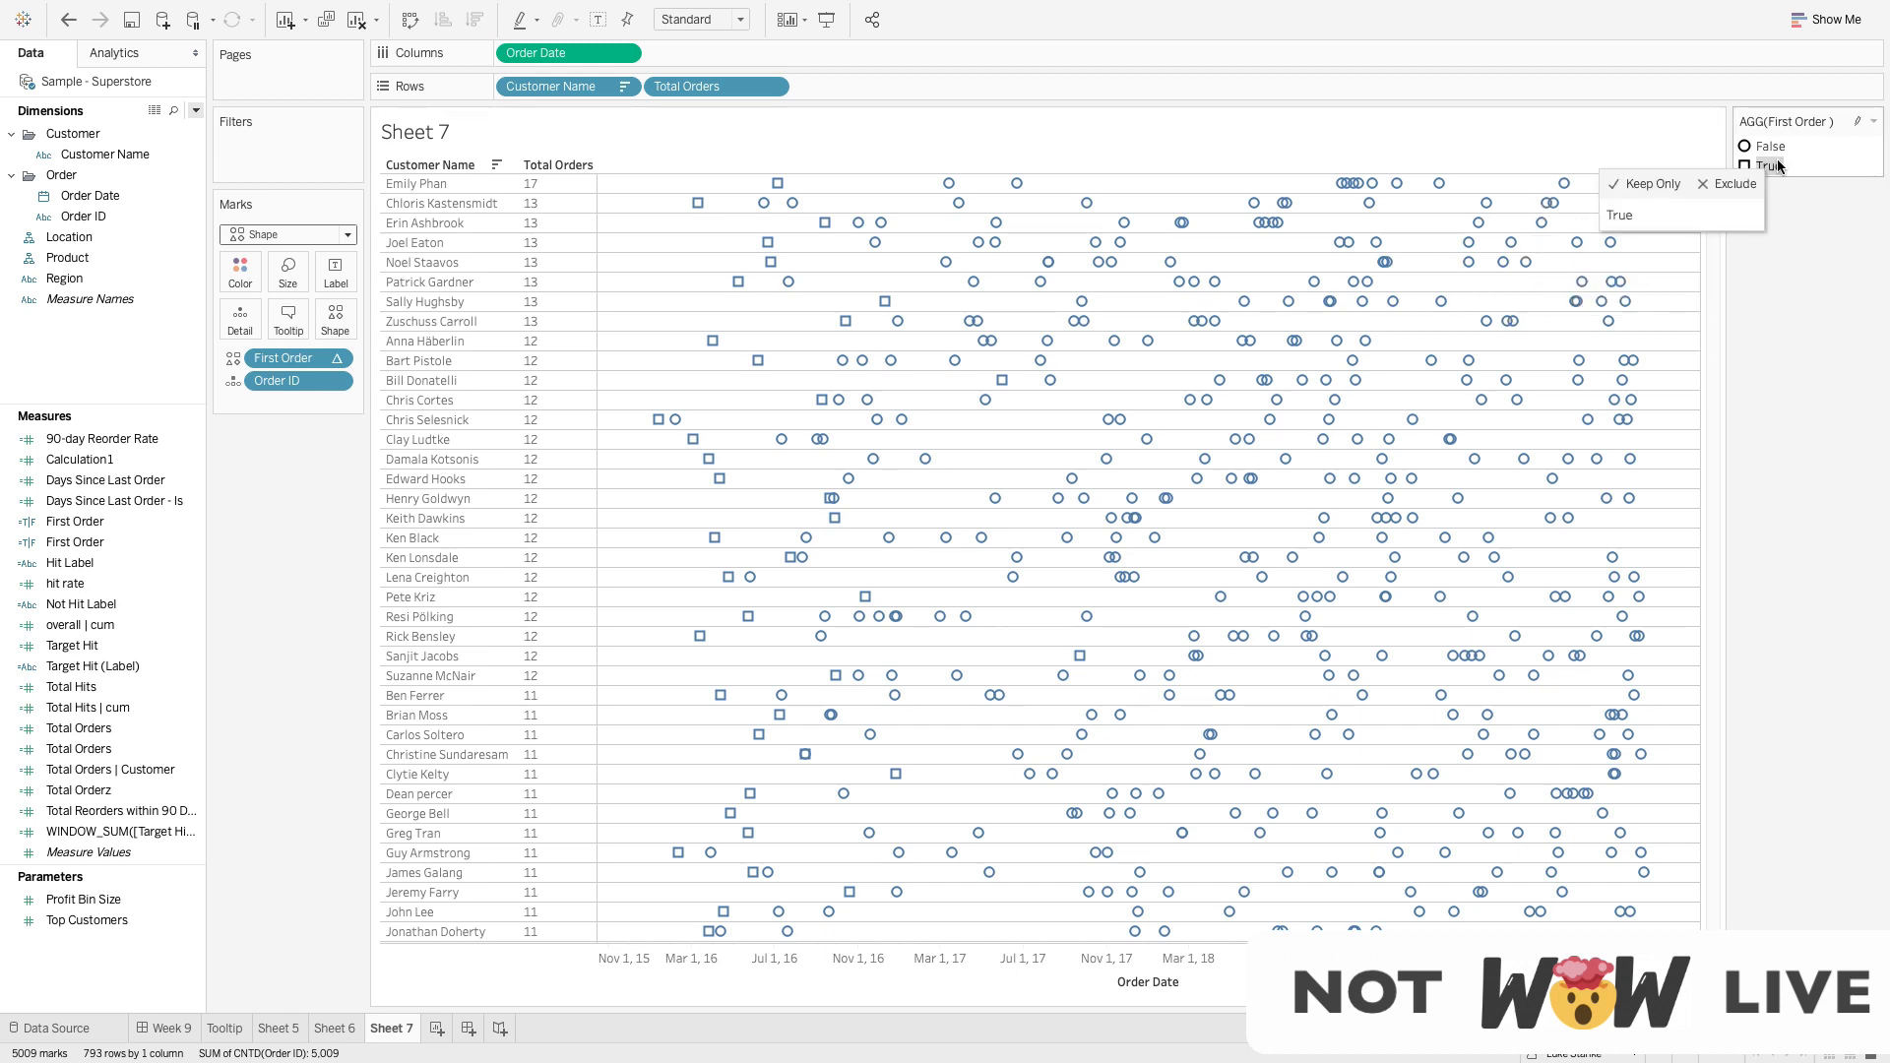
Using the Filled shape palette, assign a right-pointing triangle to True and a diamond to False for First Order
double_click(1777, 165)
click(1048, 384)
click(1037, 400)
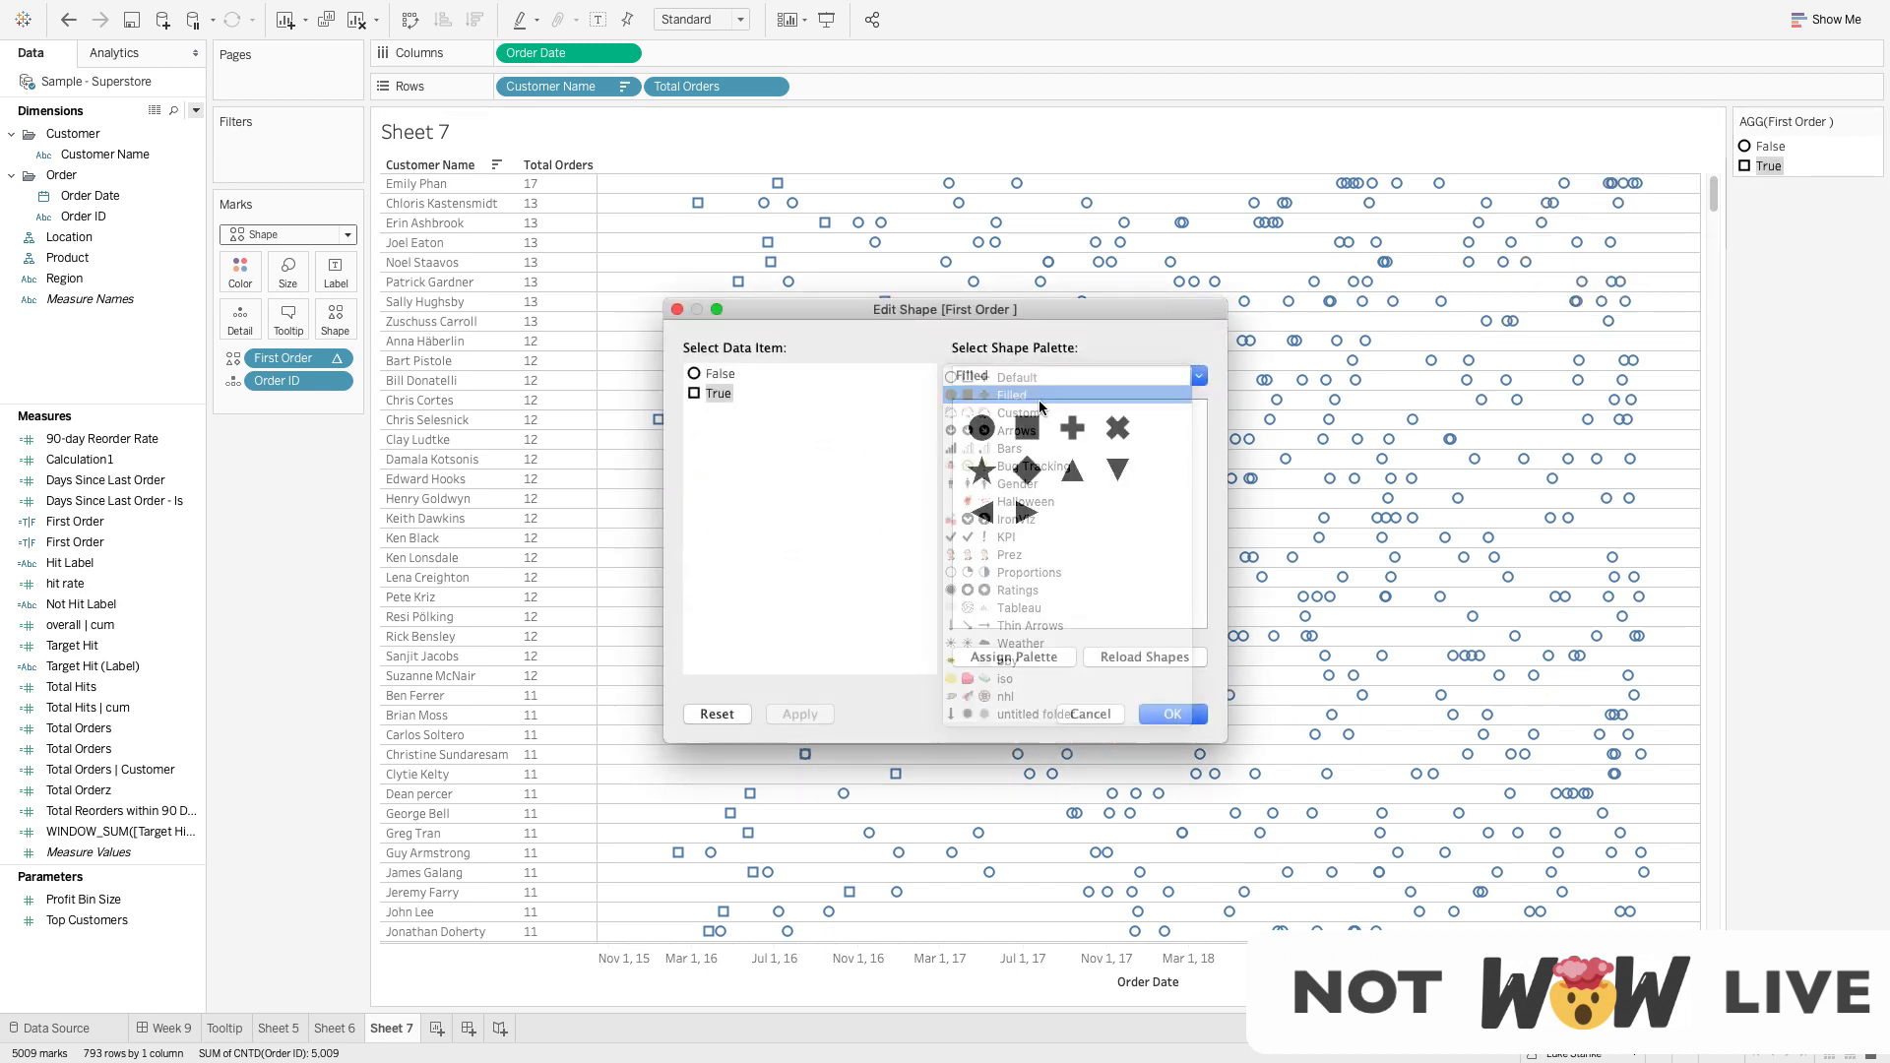
click(1024, 467)
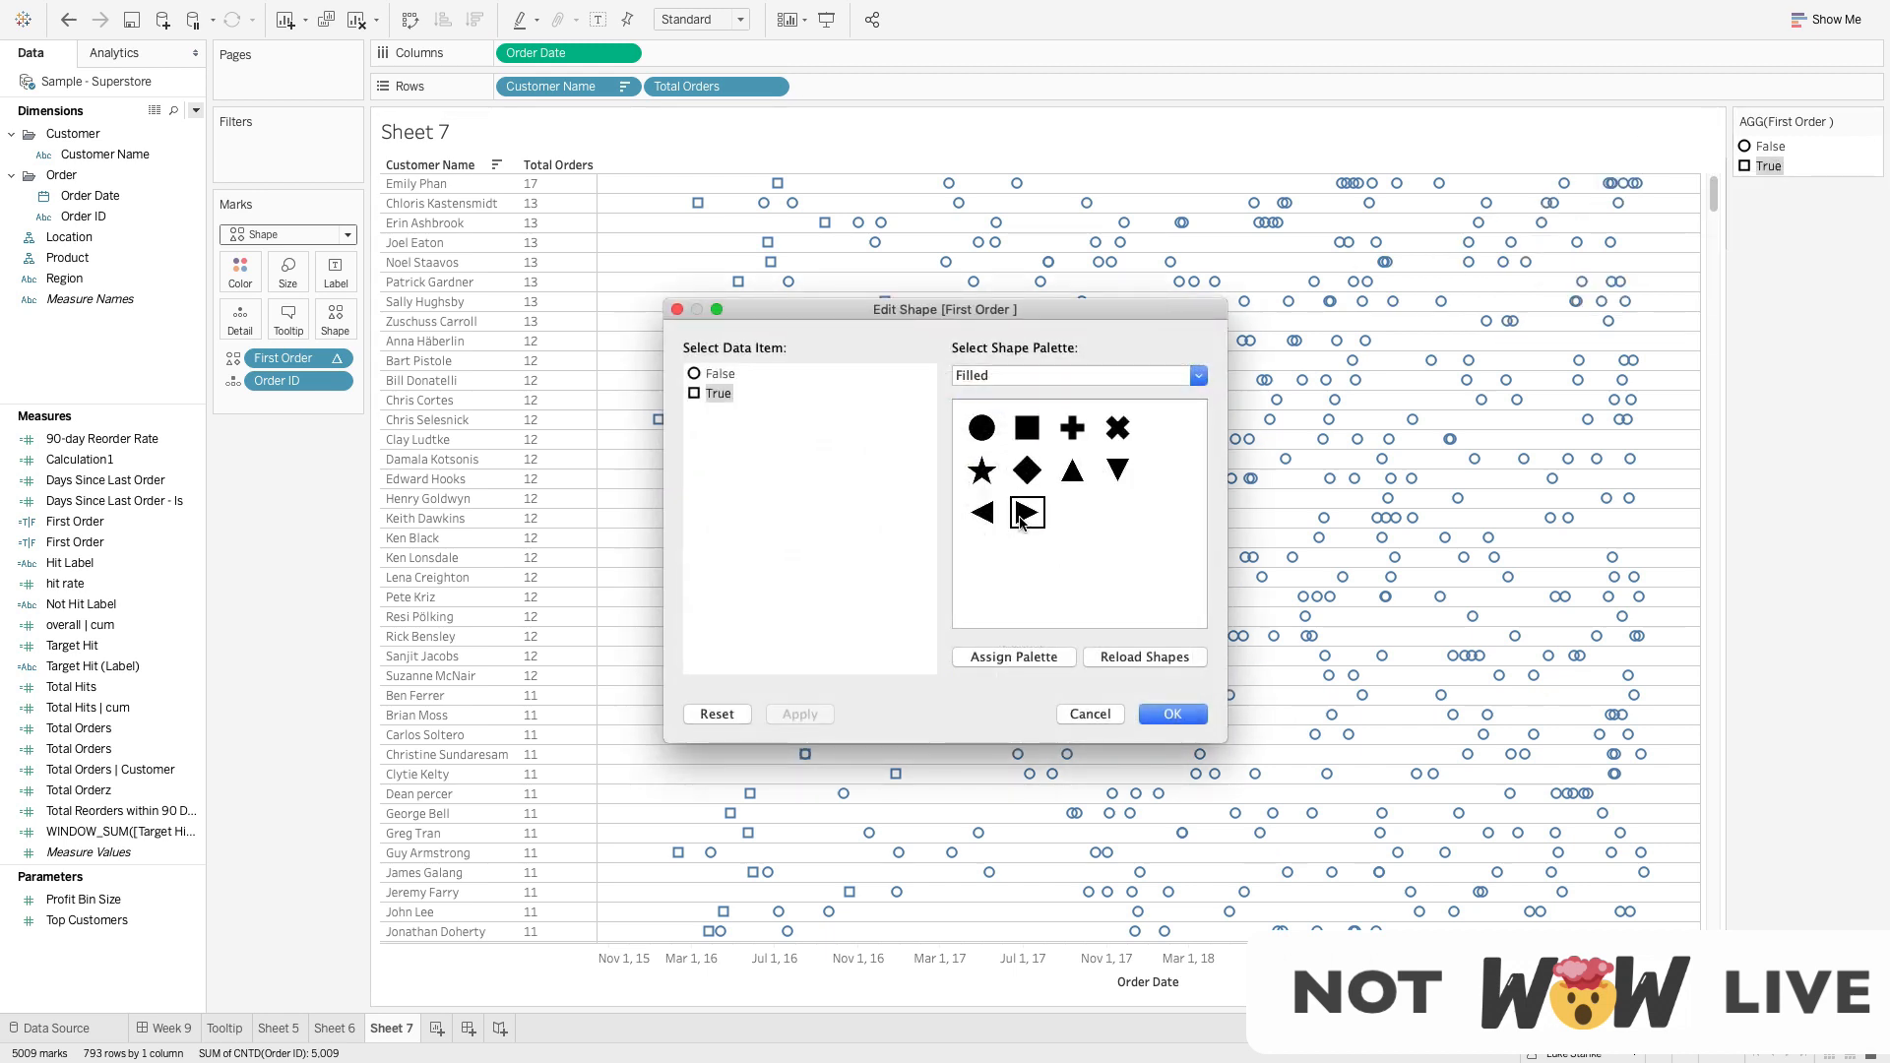
click(1025, 512)
click(717, 373)
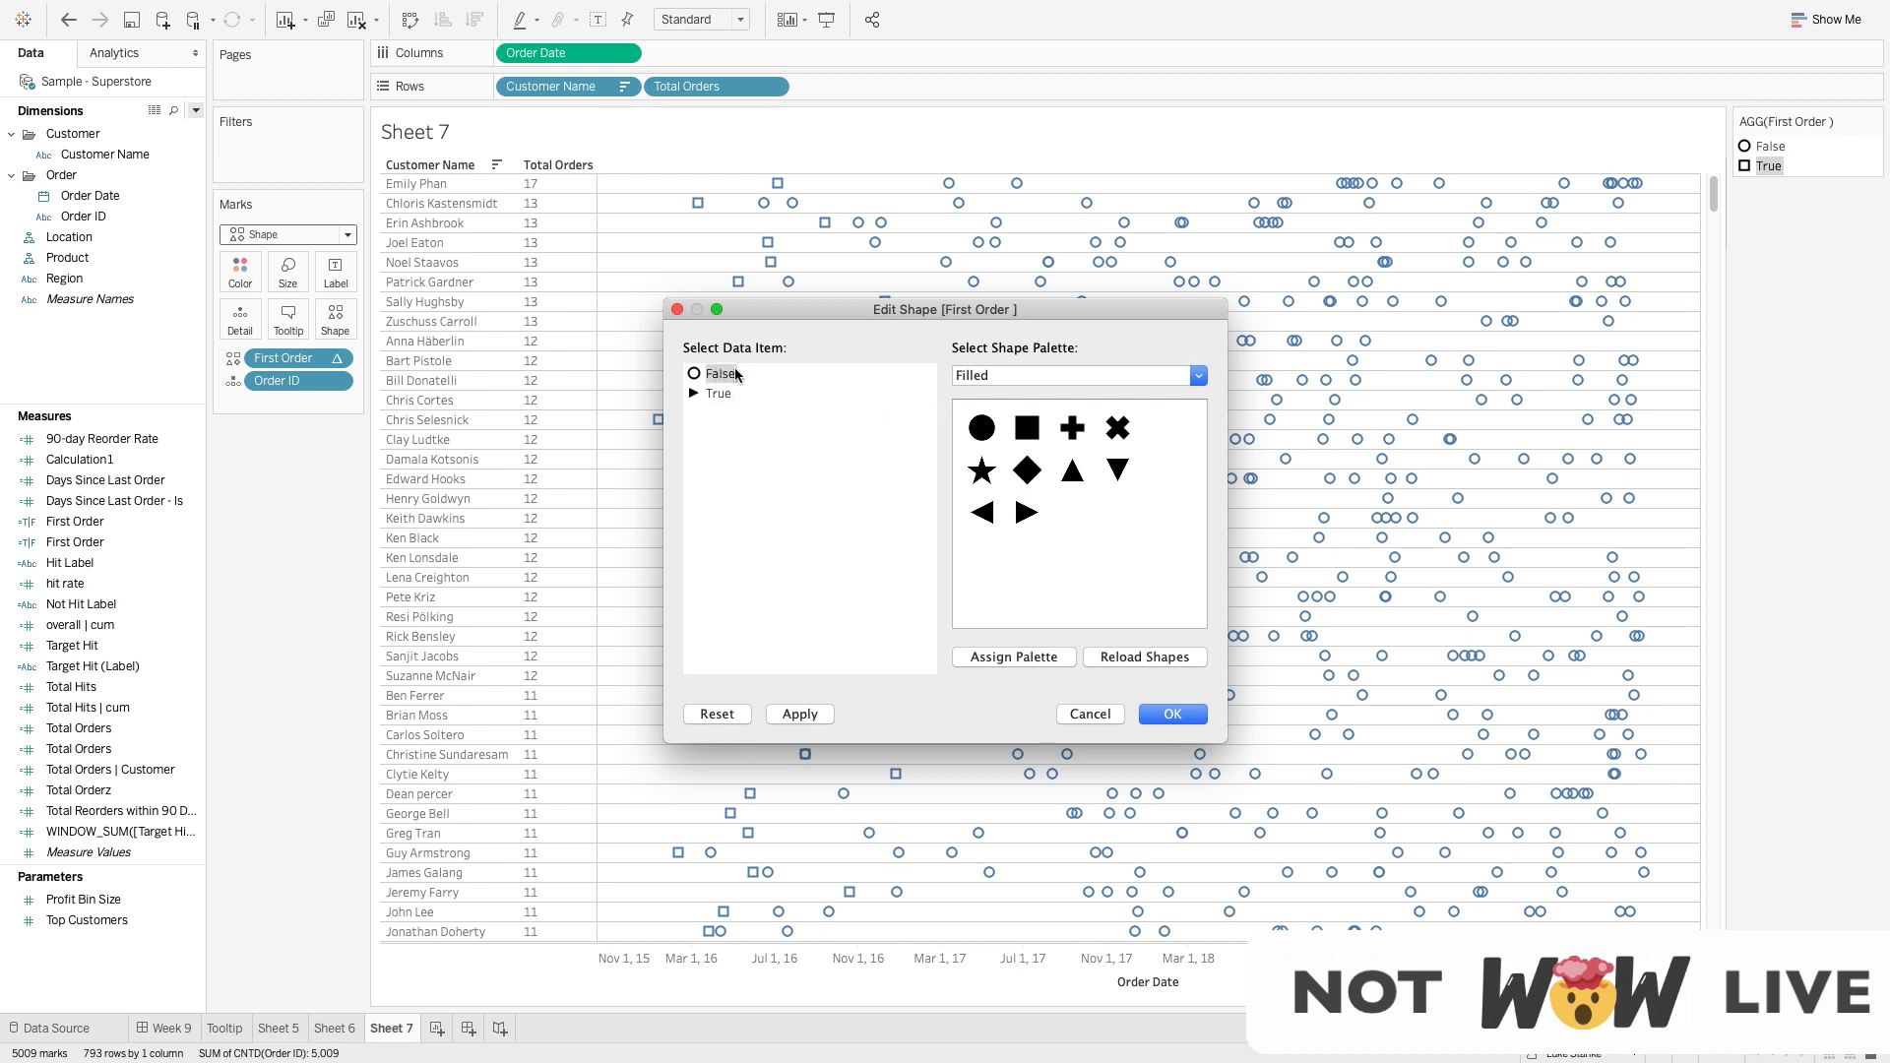
click(1025, 468)
click(1172, 714)
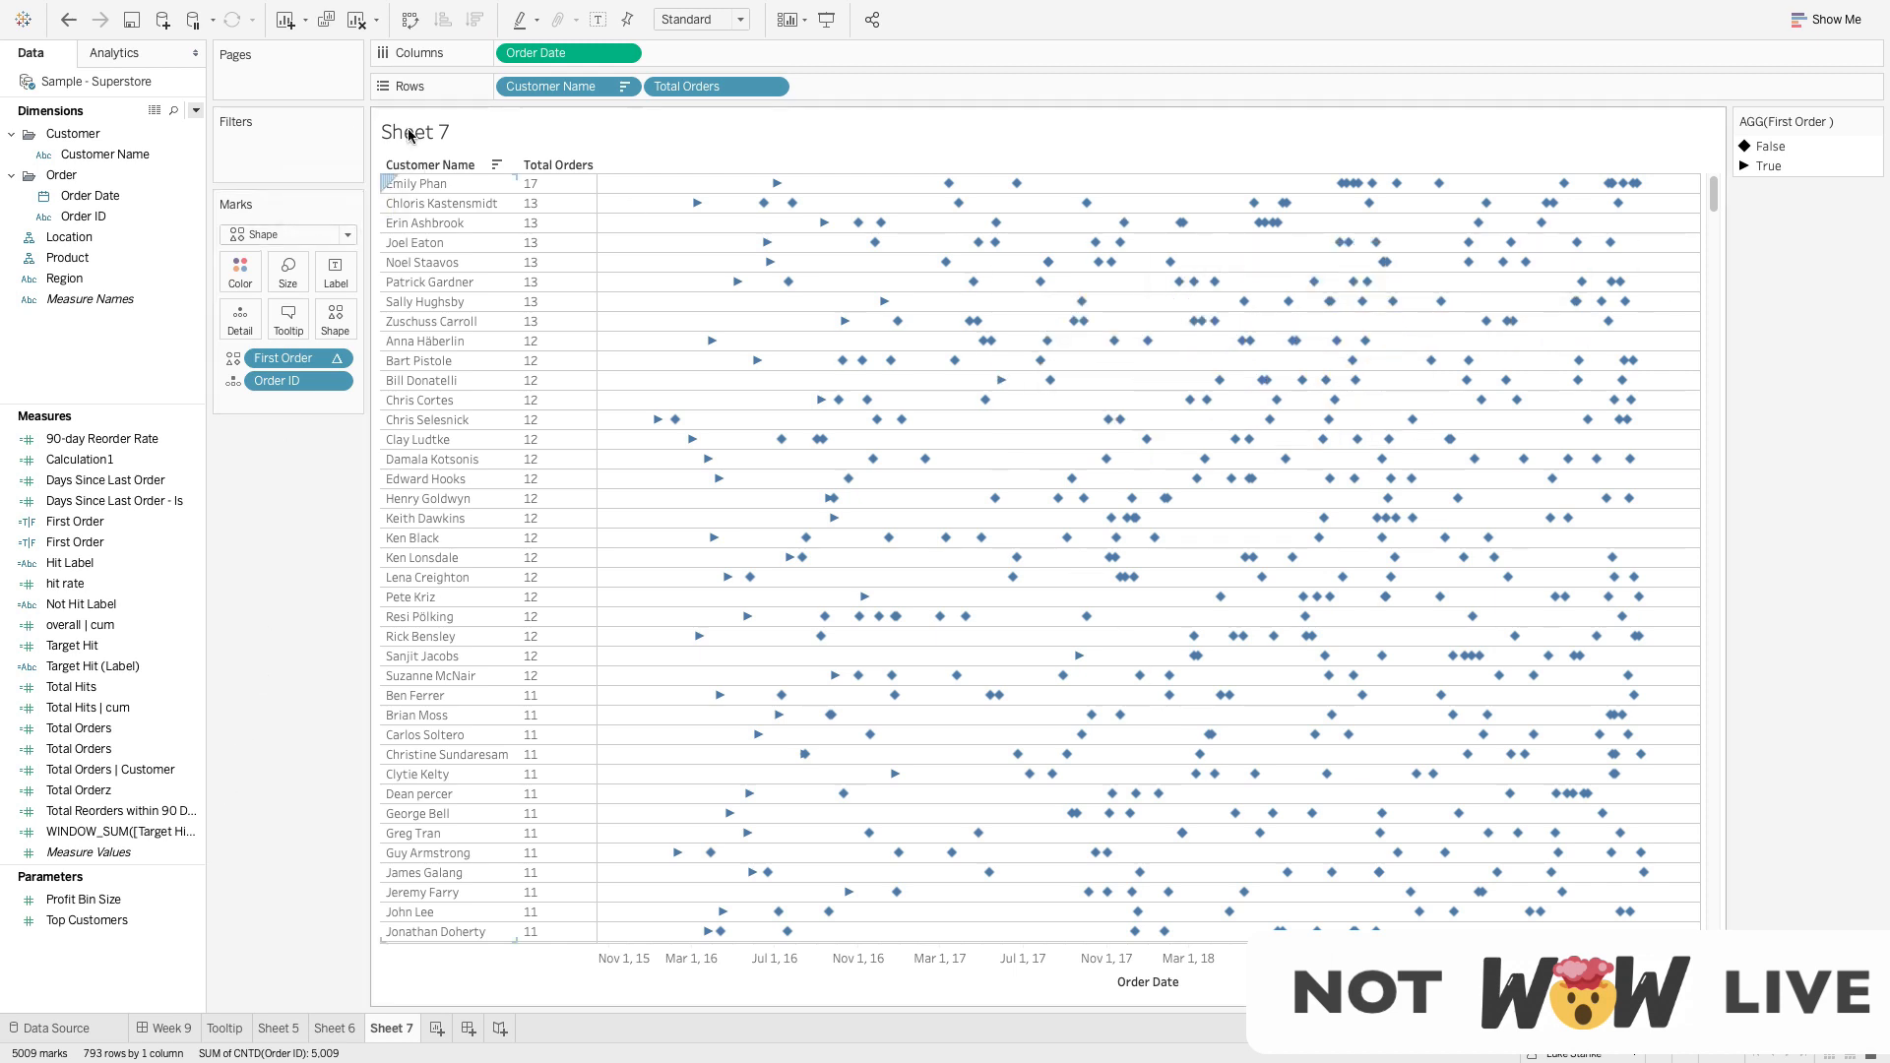
Start another calculated field and name it Days Since Last Order
mouse_move(967, 204)
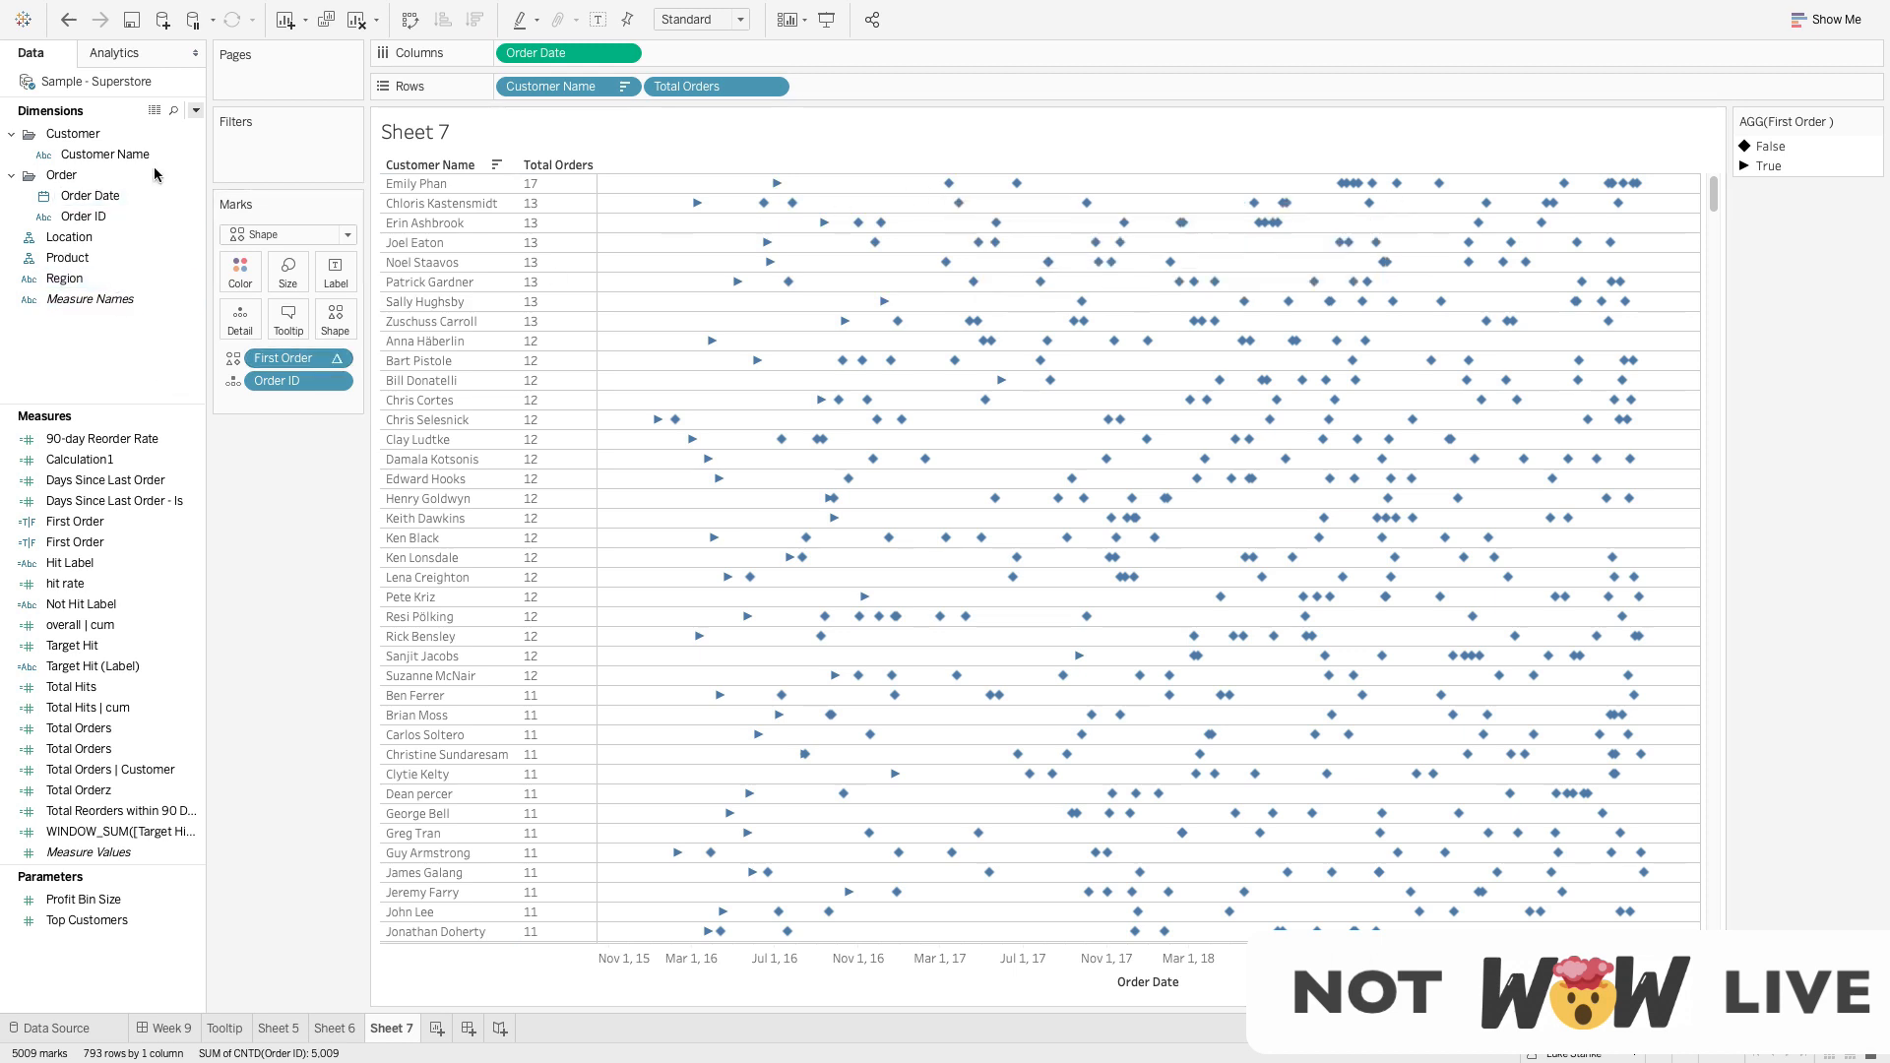
click(195, 111)
click(78, 128)
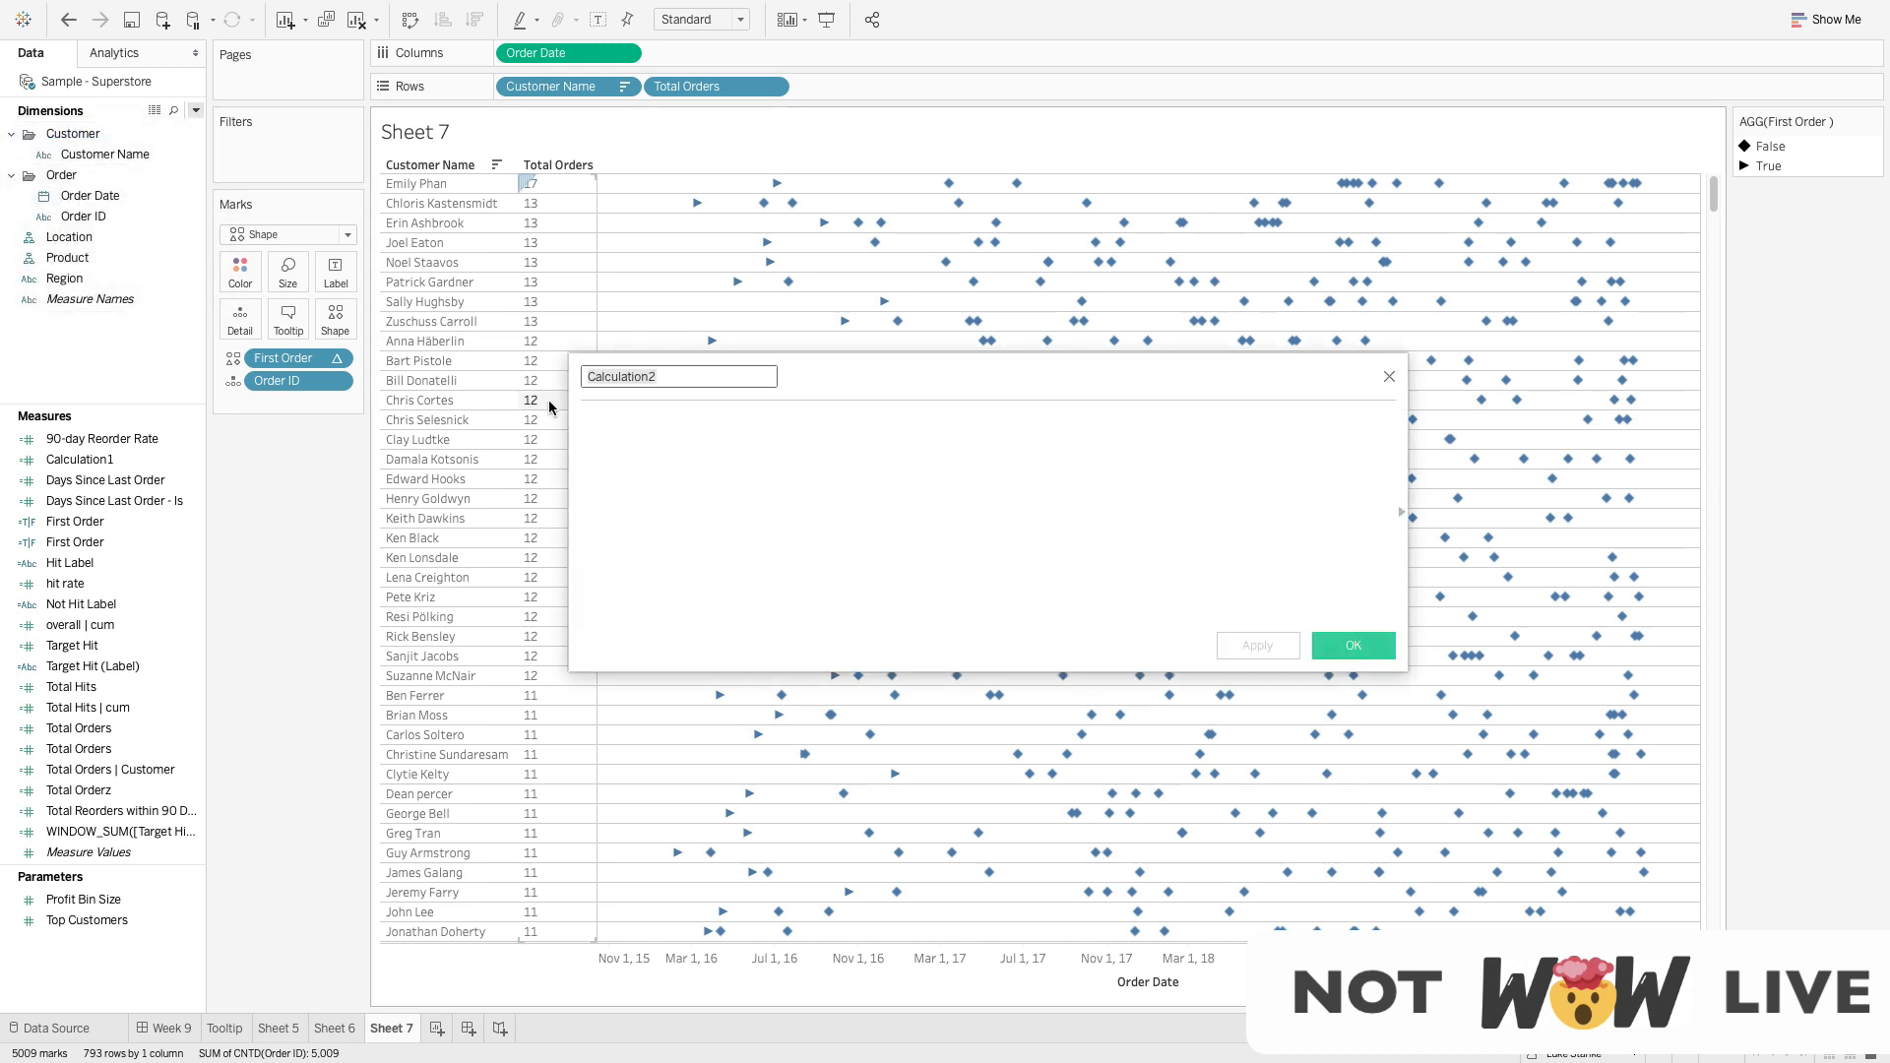
text(Days Since Last Order)
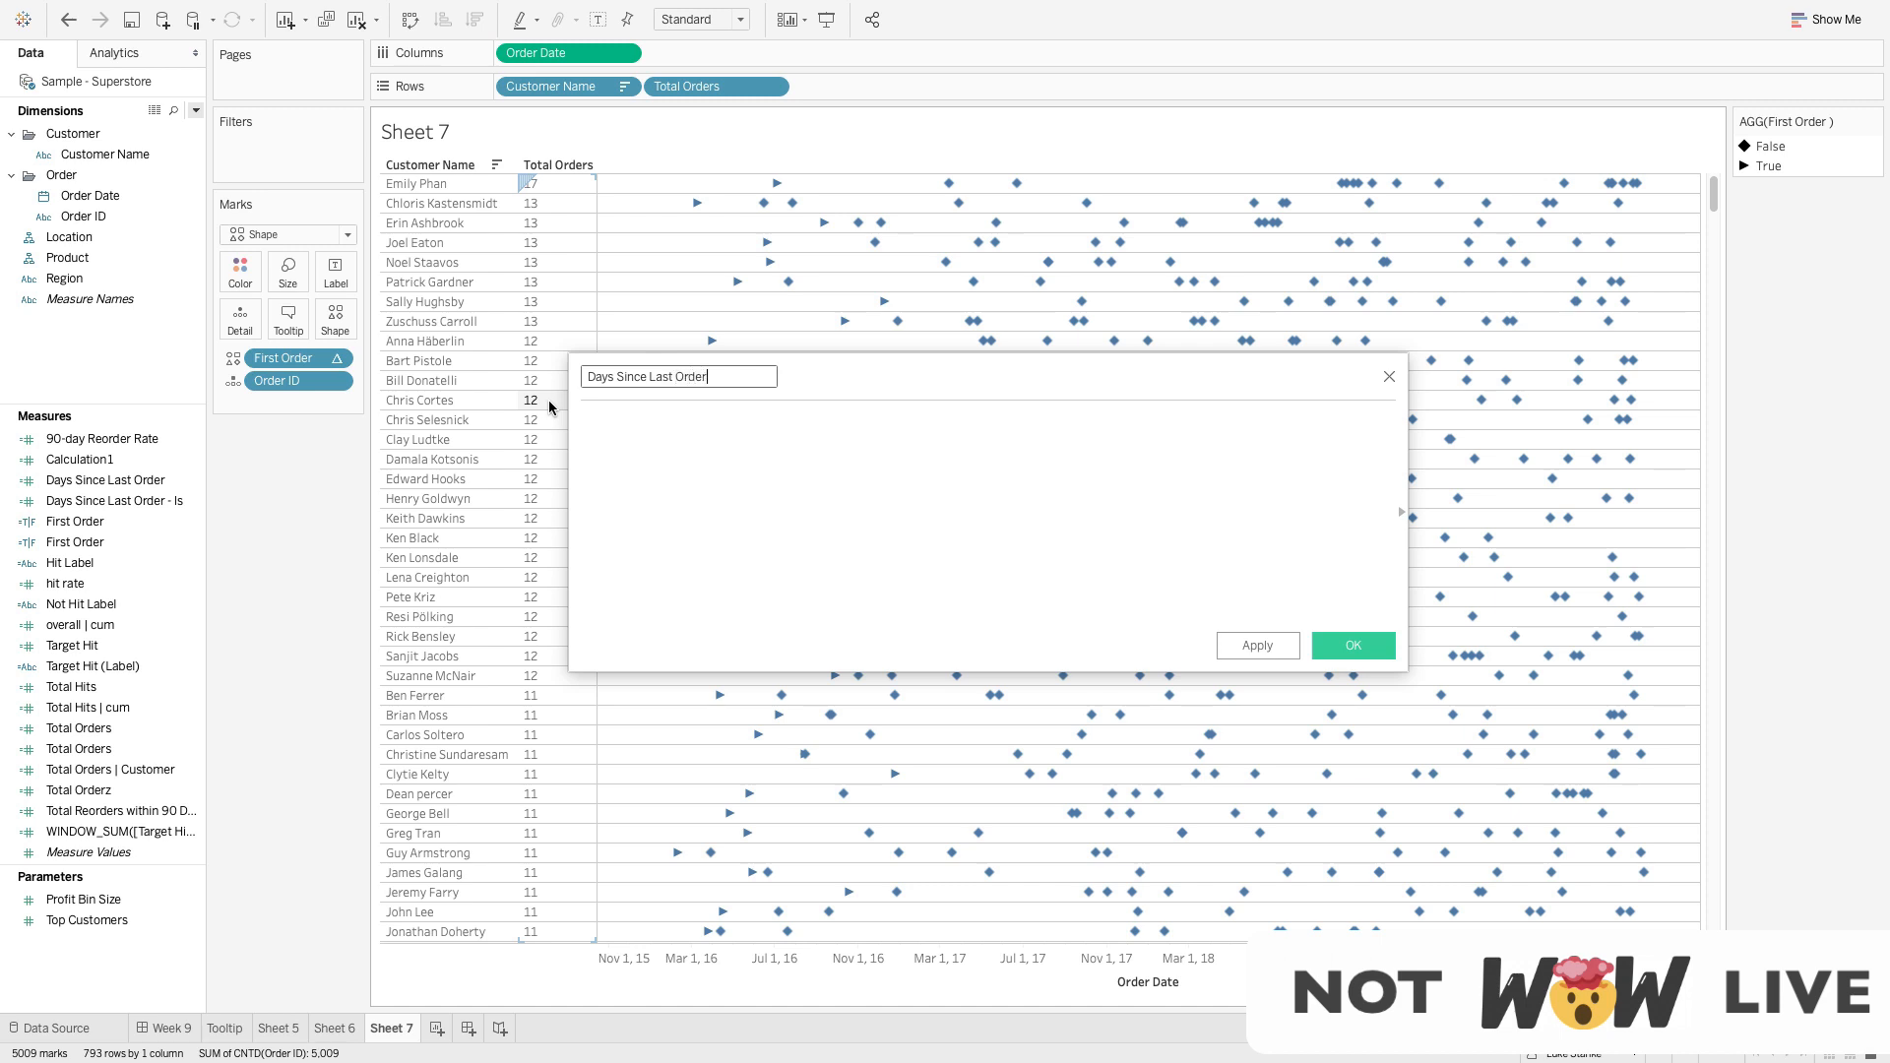
key(Tab)
Enter LOOKUP(MIN([Order Date]), 0) as the first part of the Days Since Last Order formula
text(LOOKUP()
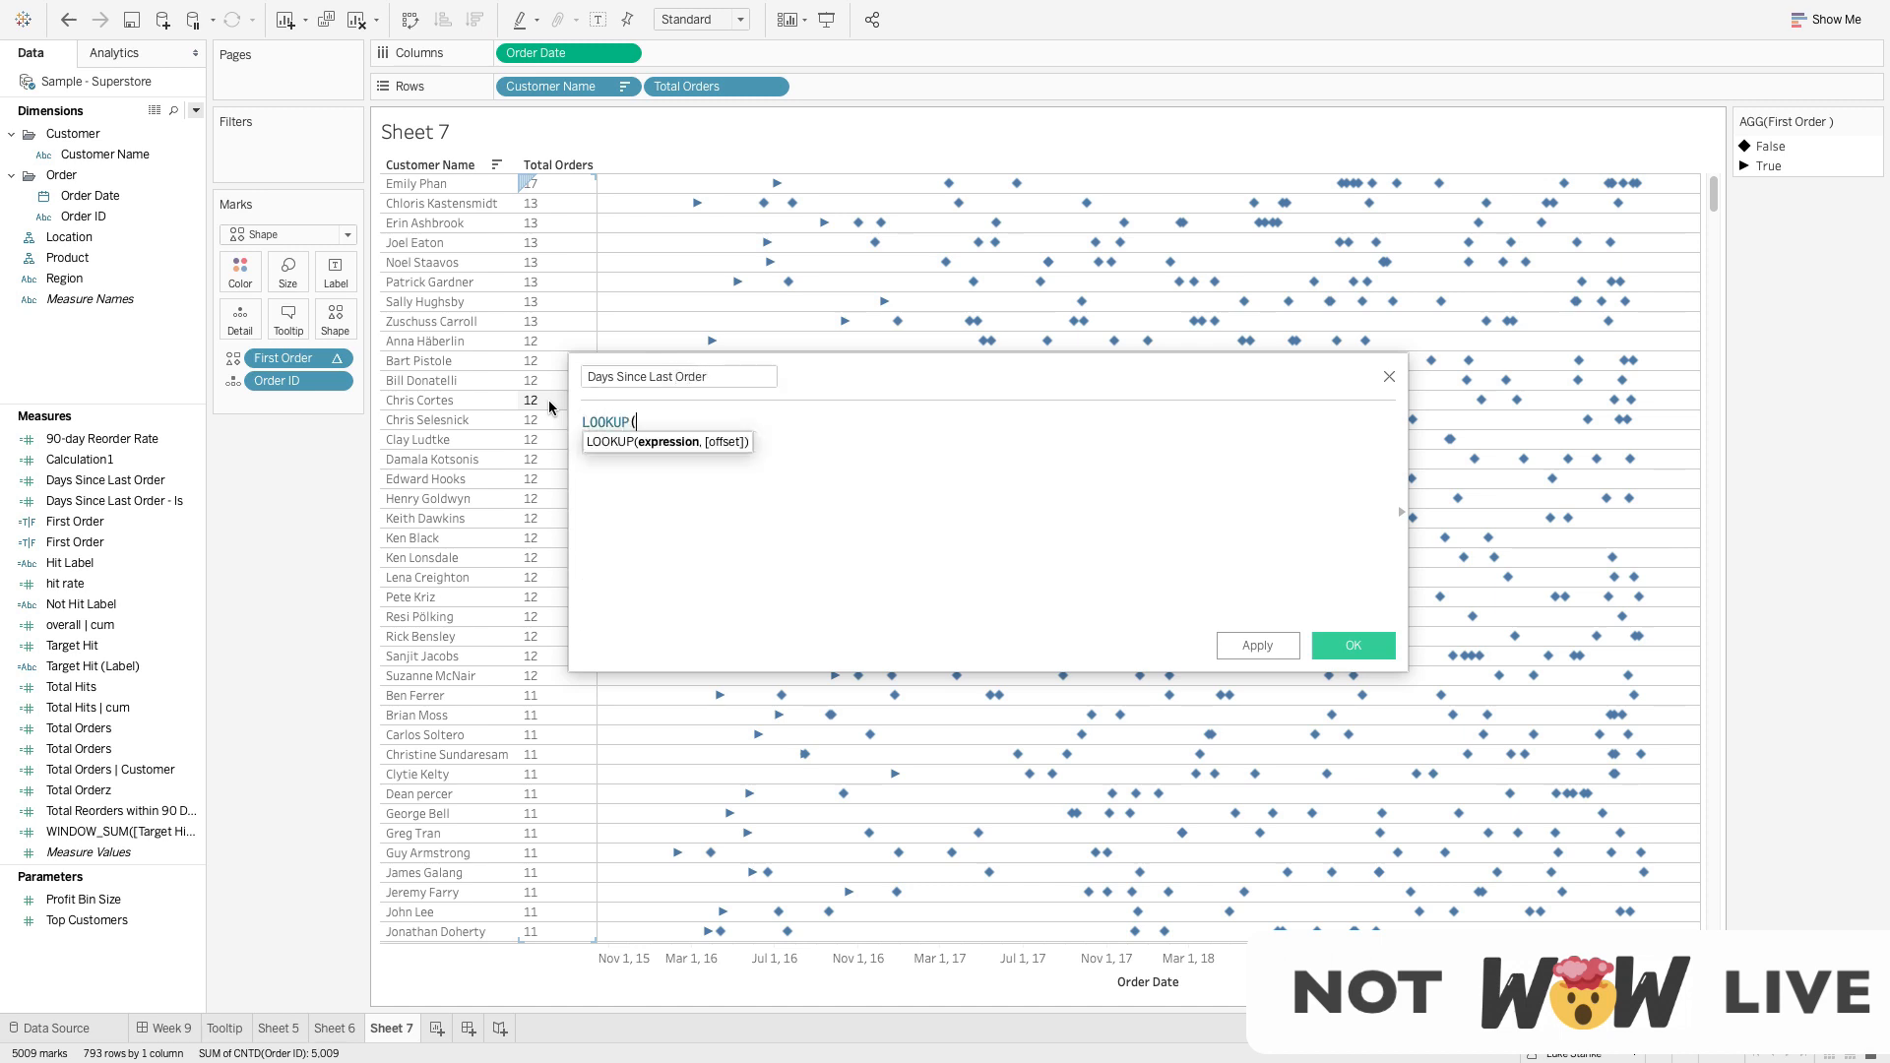
text(MIN()
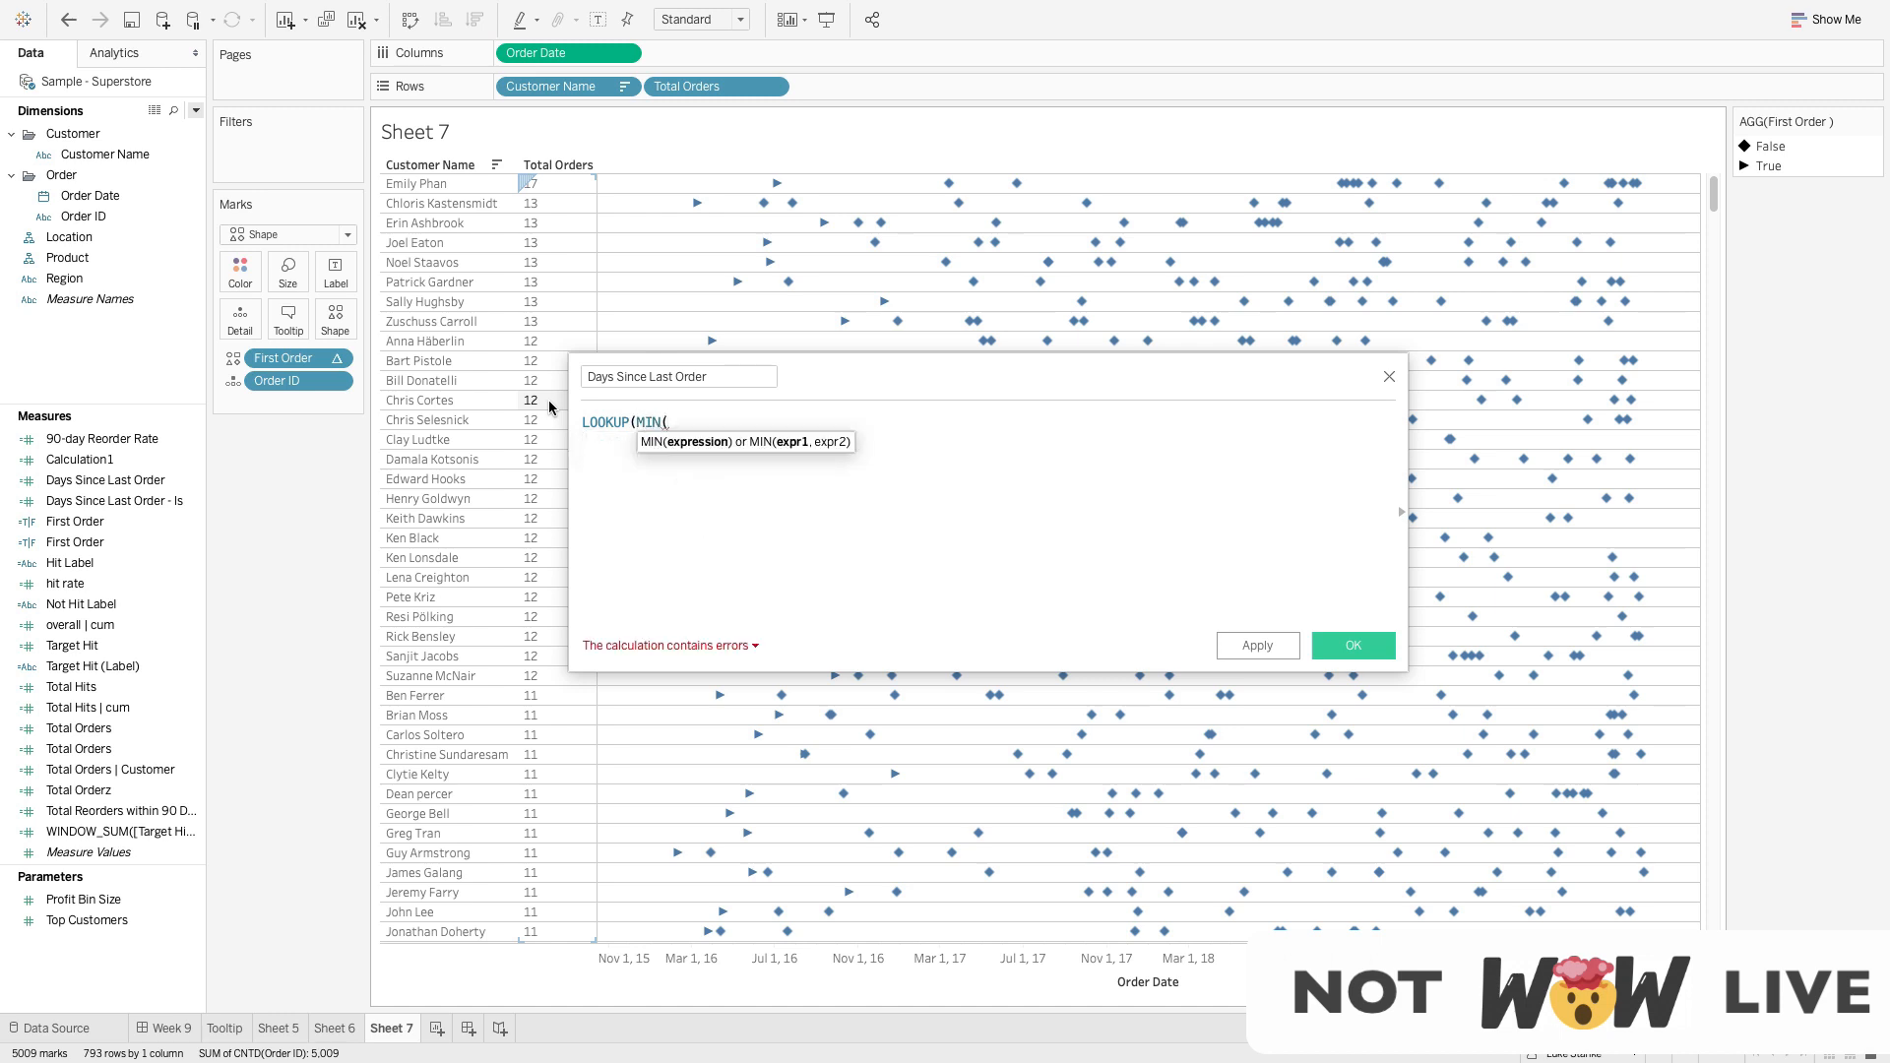
text([Order Date])
key(Return)
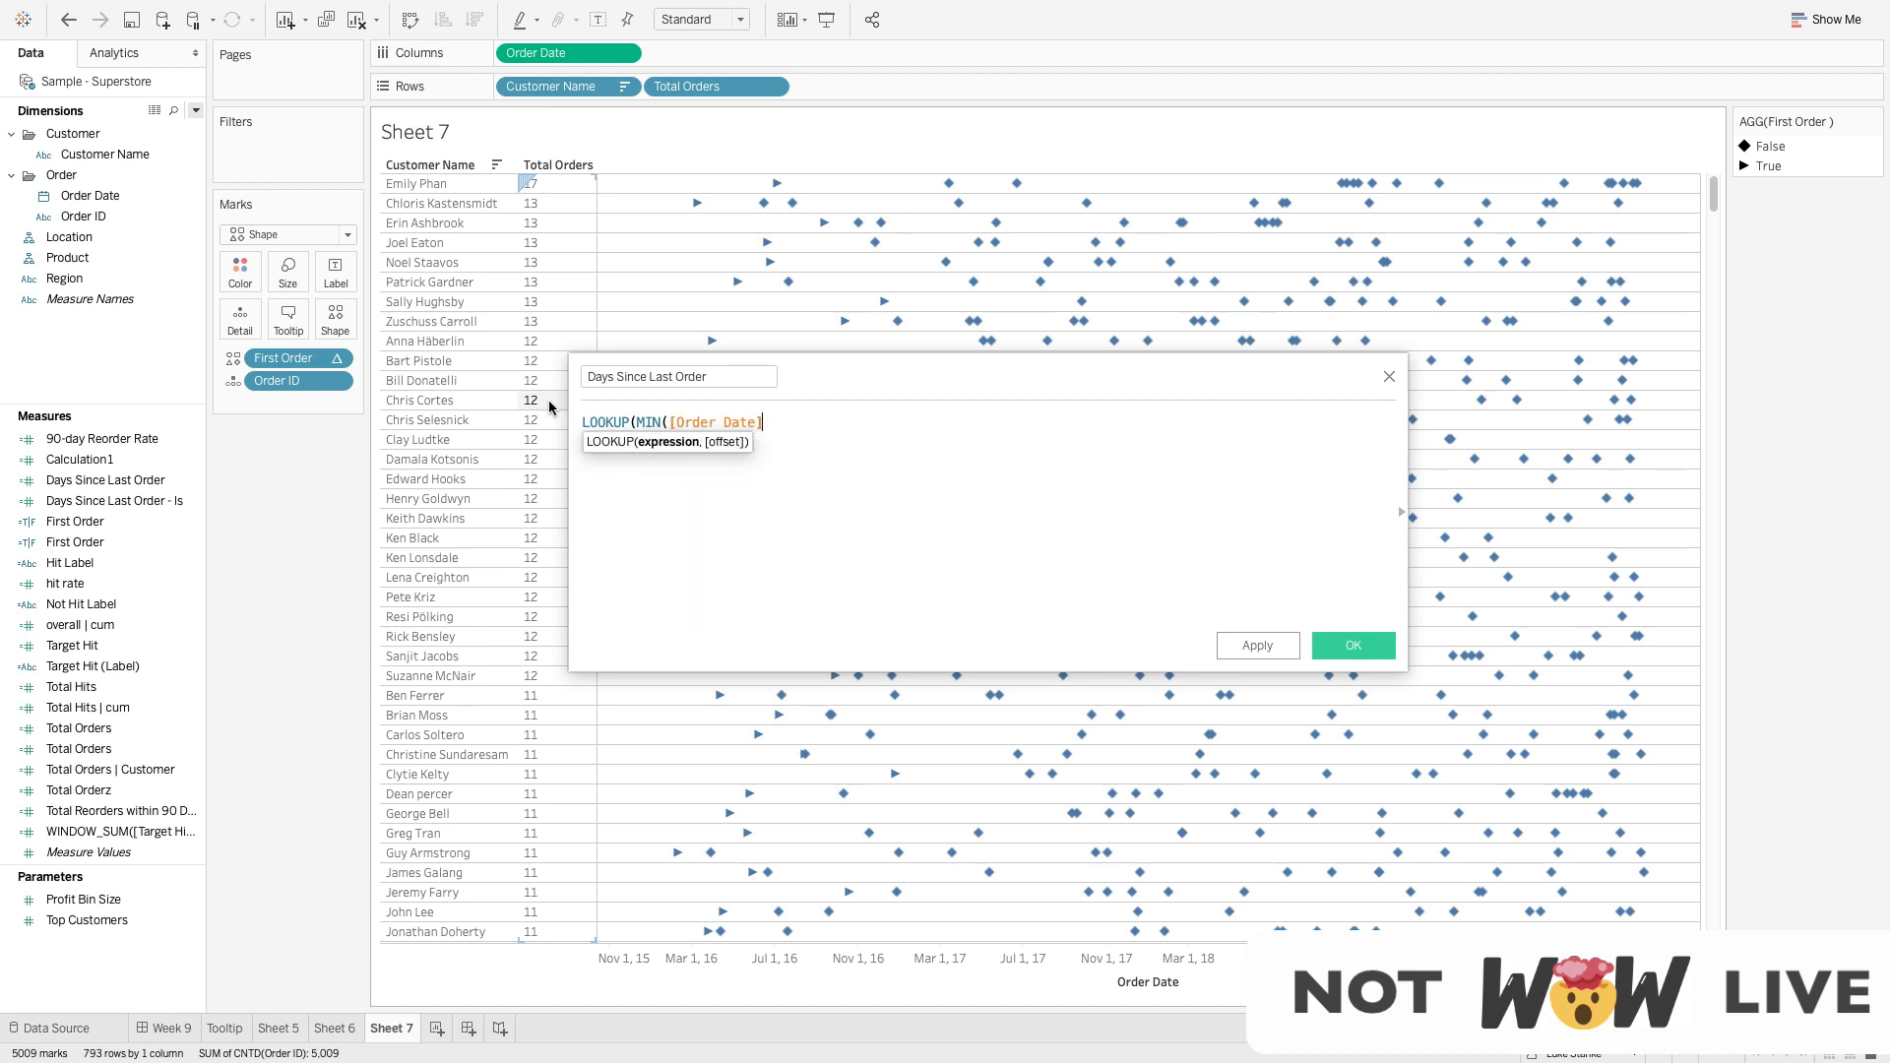
text(), 0))
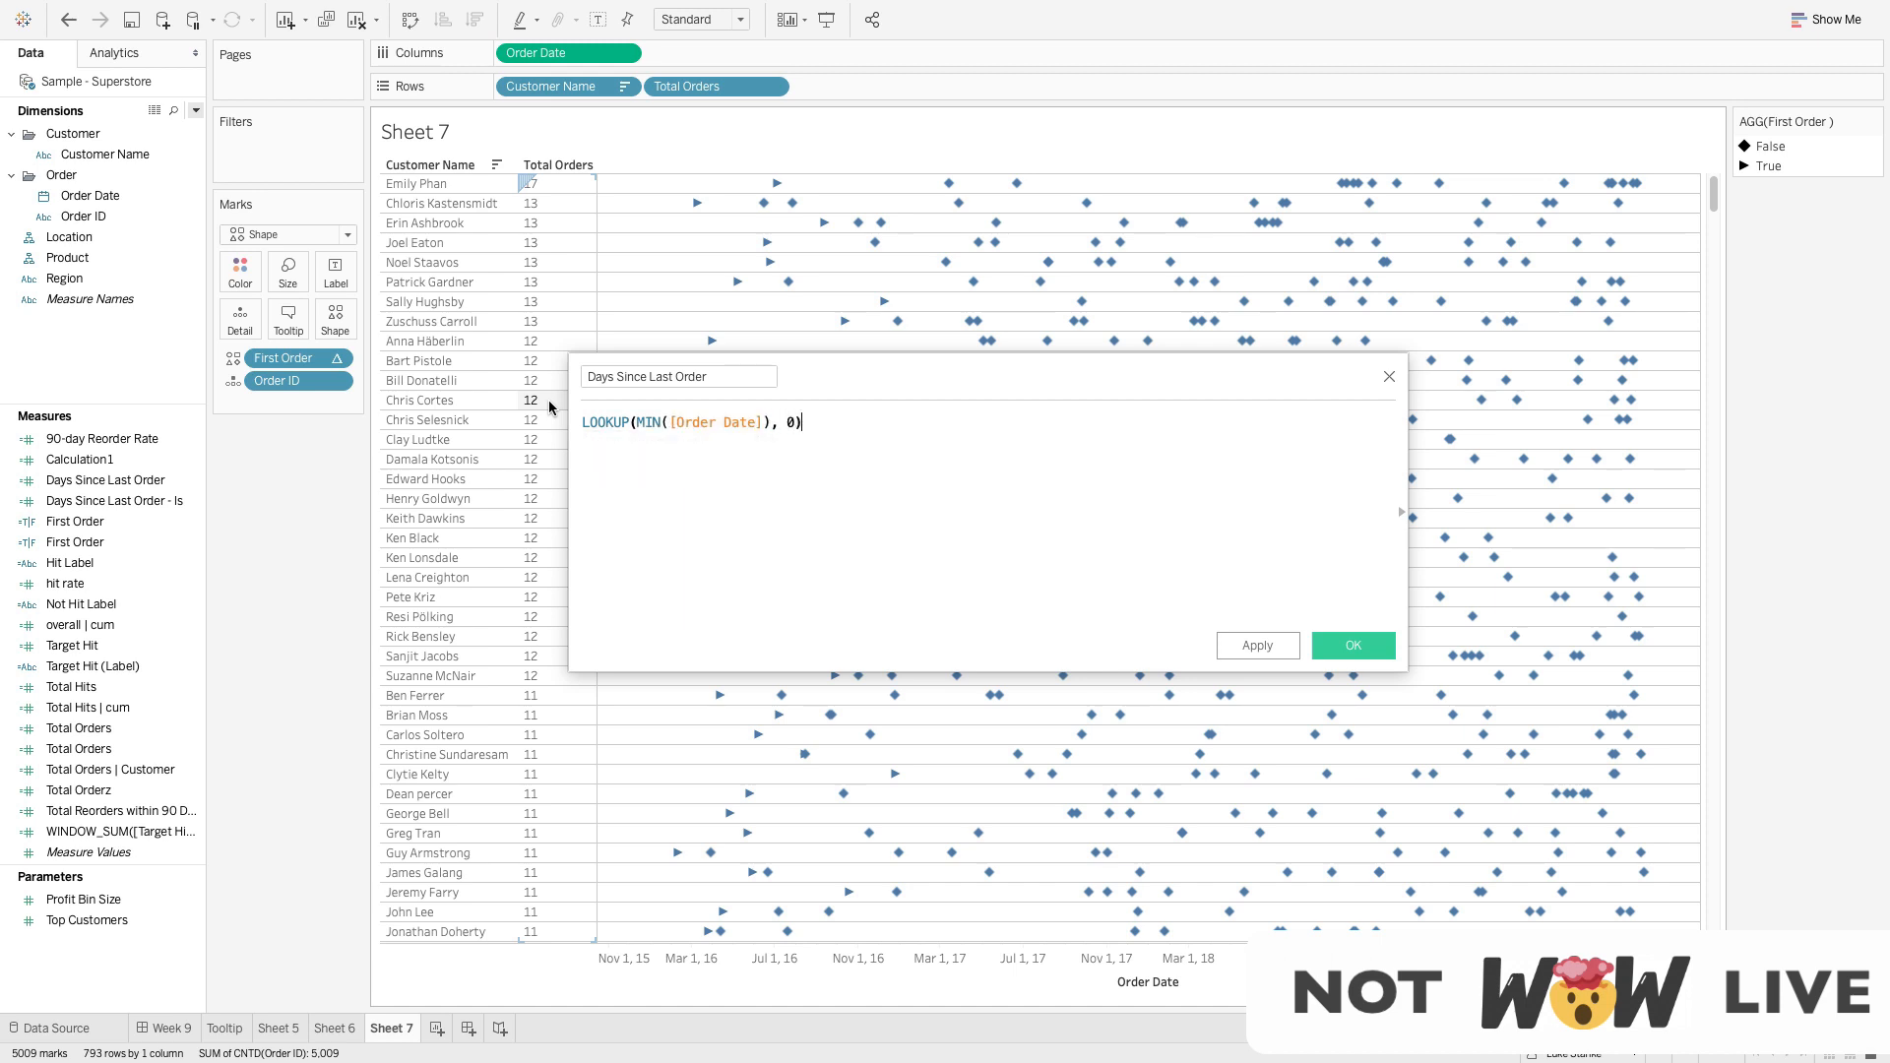
Subtract LOOKUP(MIN([Order Date]), -1) in the Days Since Last Order formula and save the field
text( - LOOKUP())
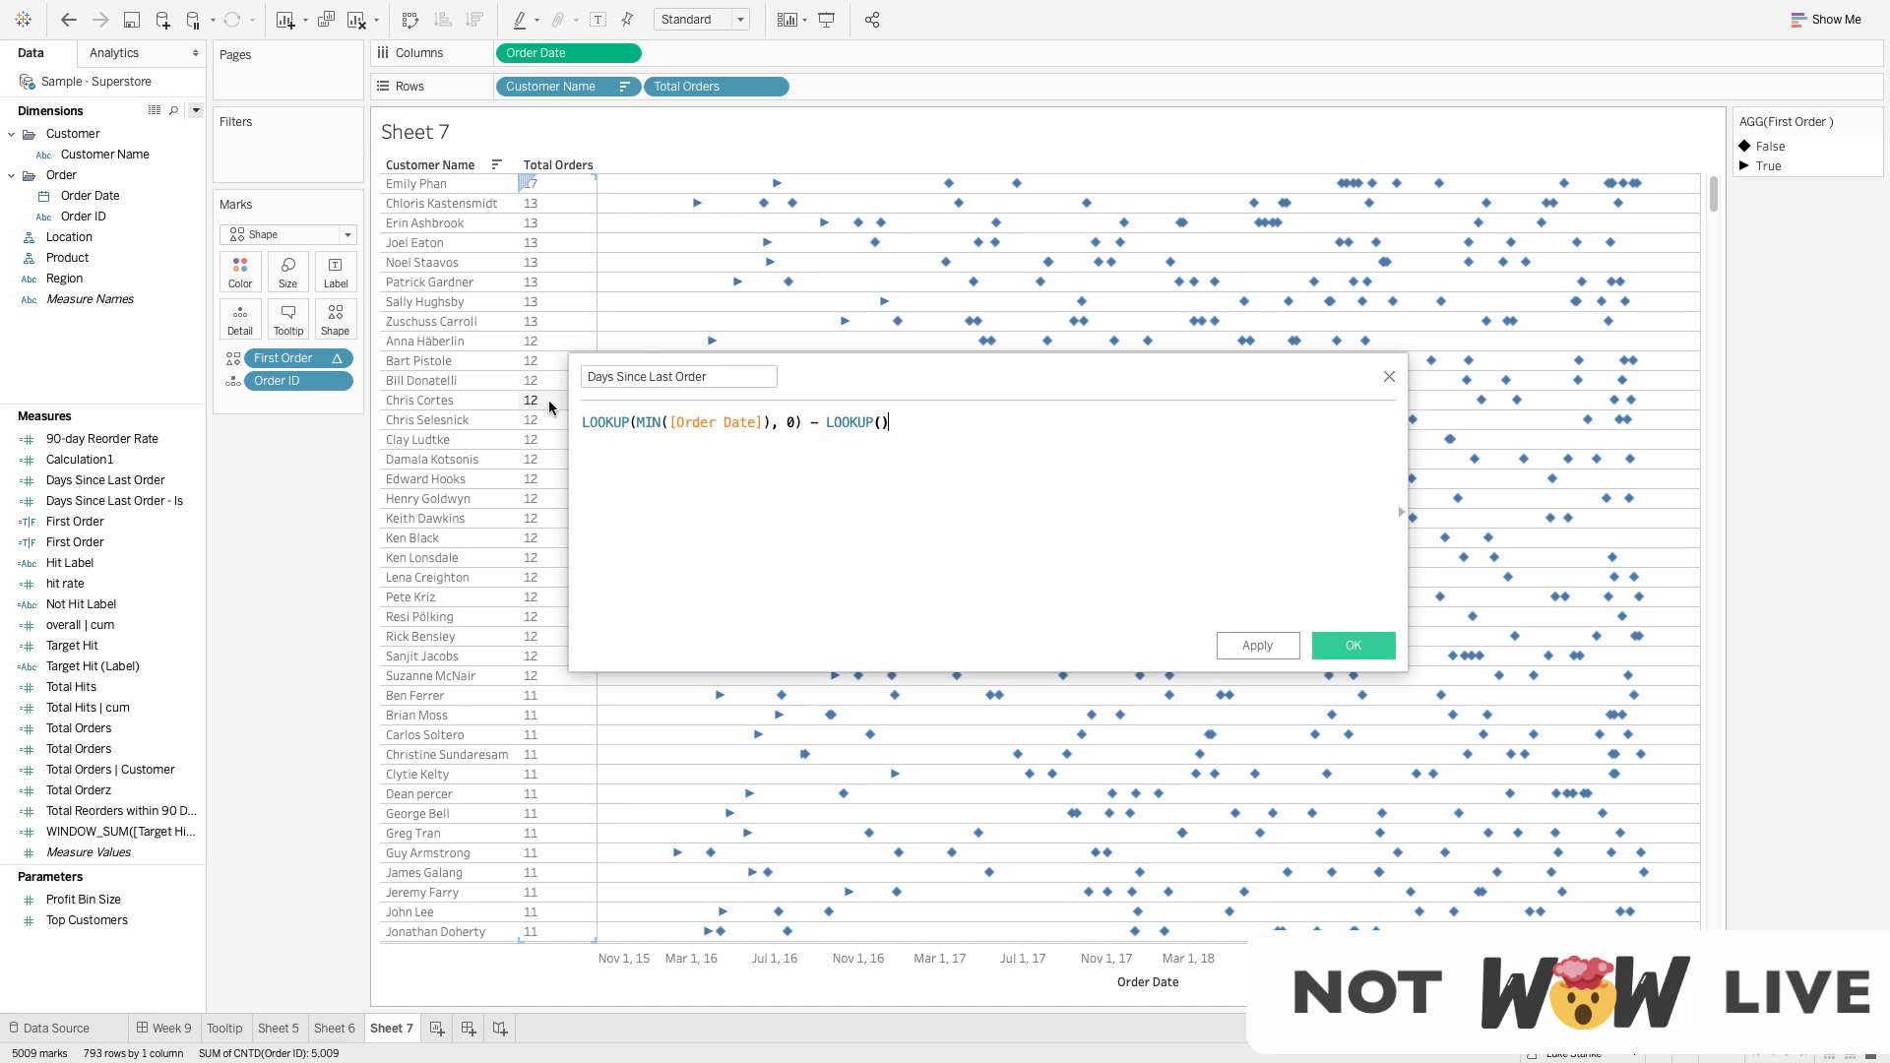
key(BackSpace)
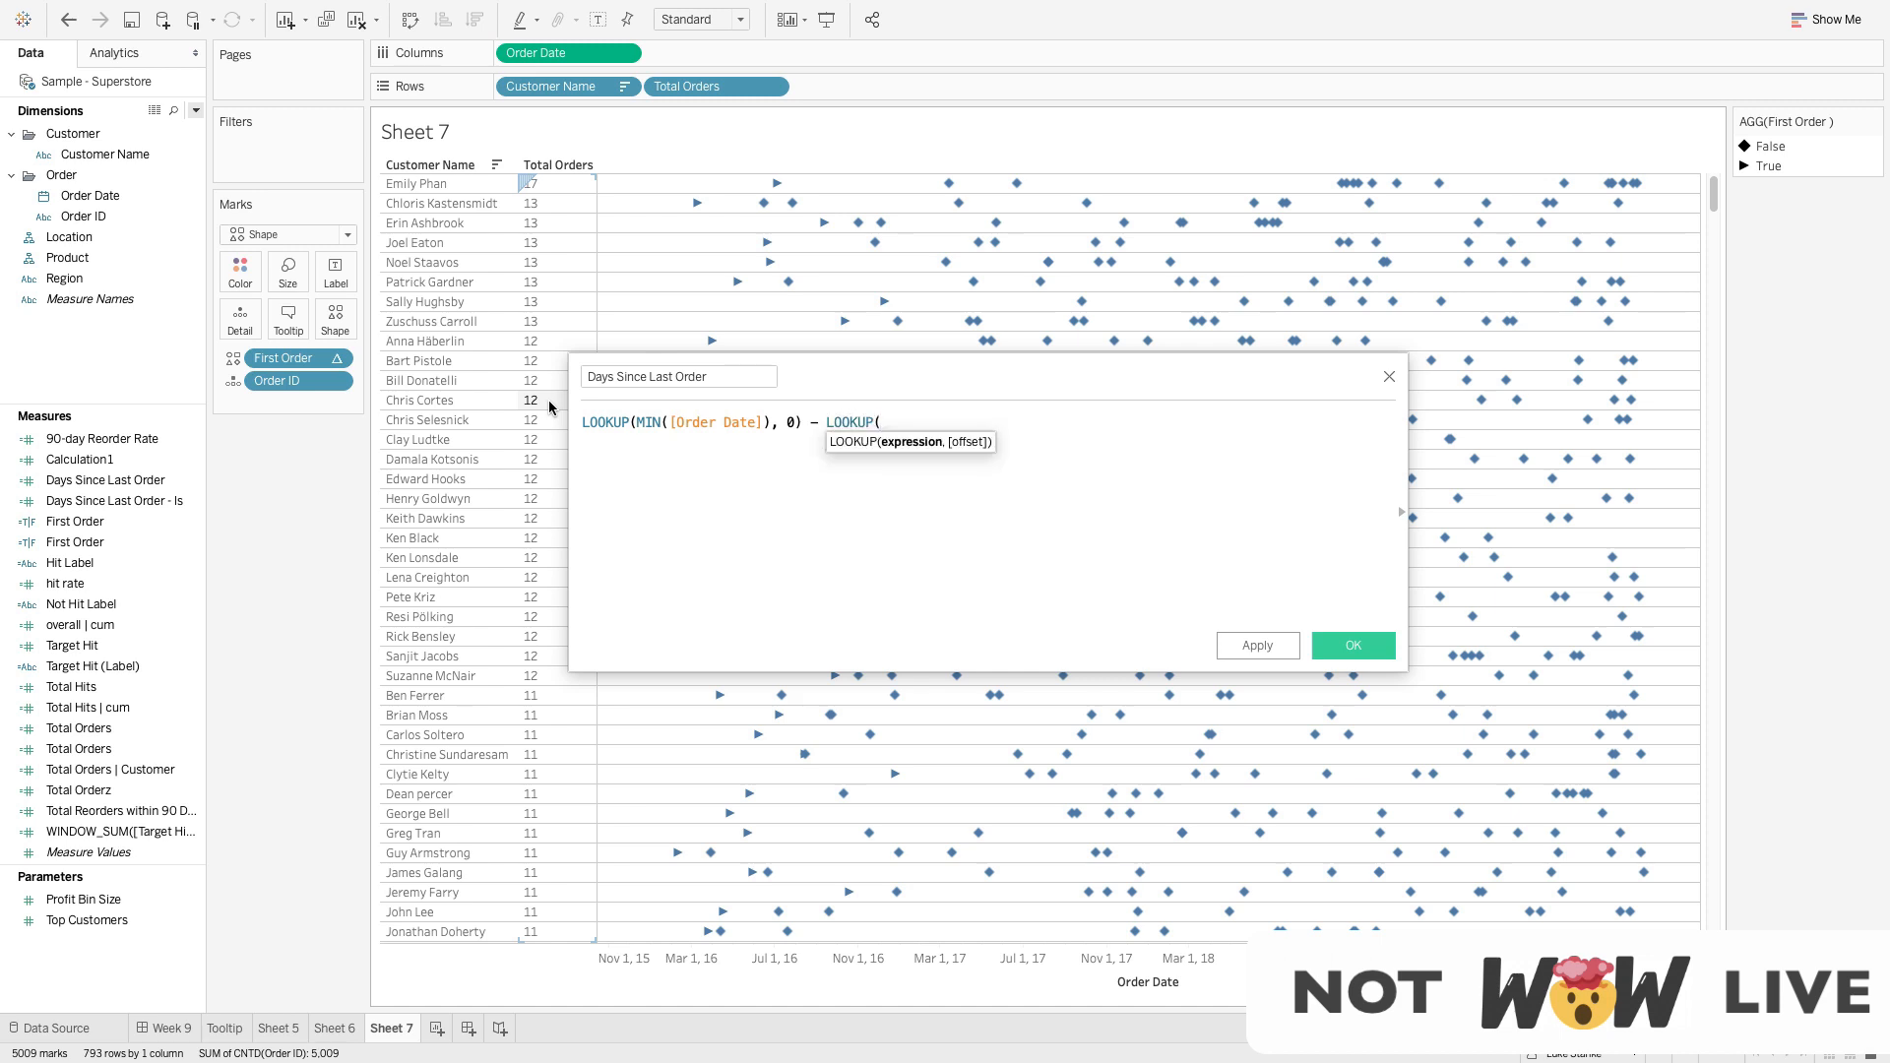
text(MIN([Order Date]), -1))
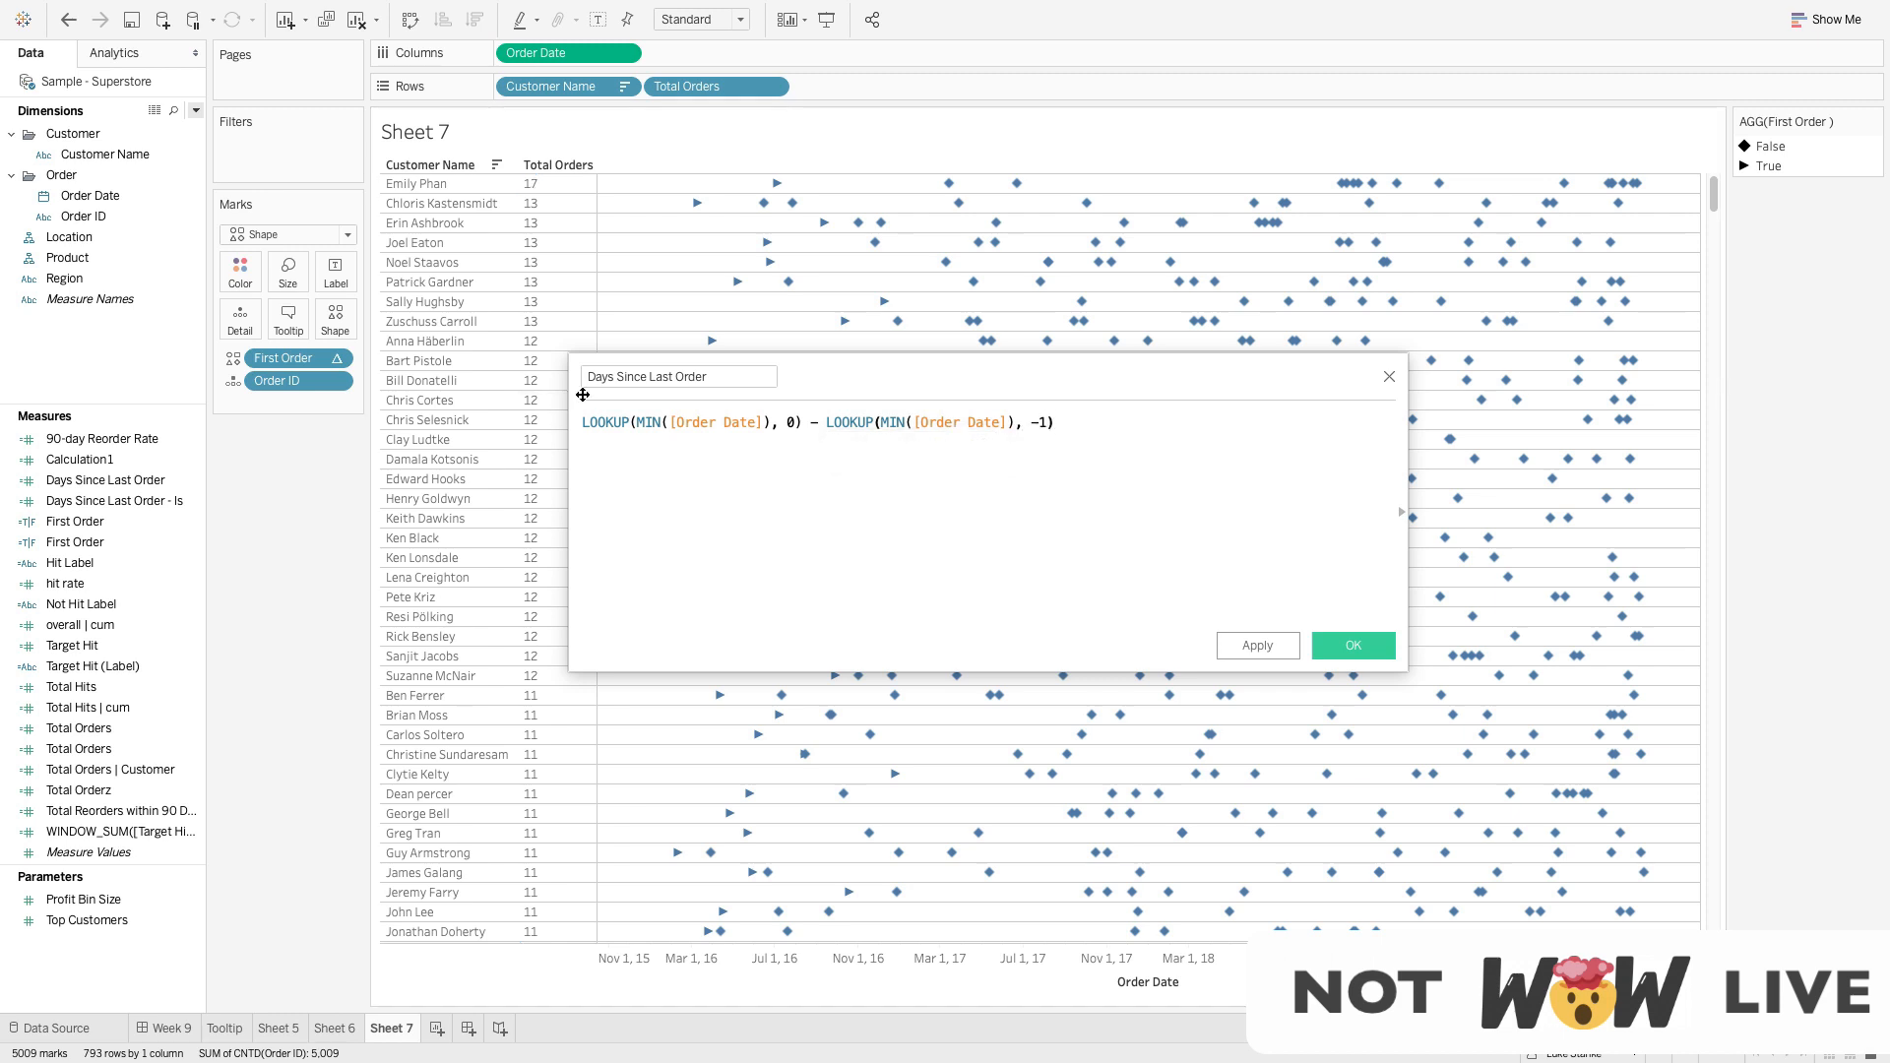
click(945, 423)
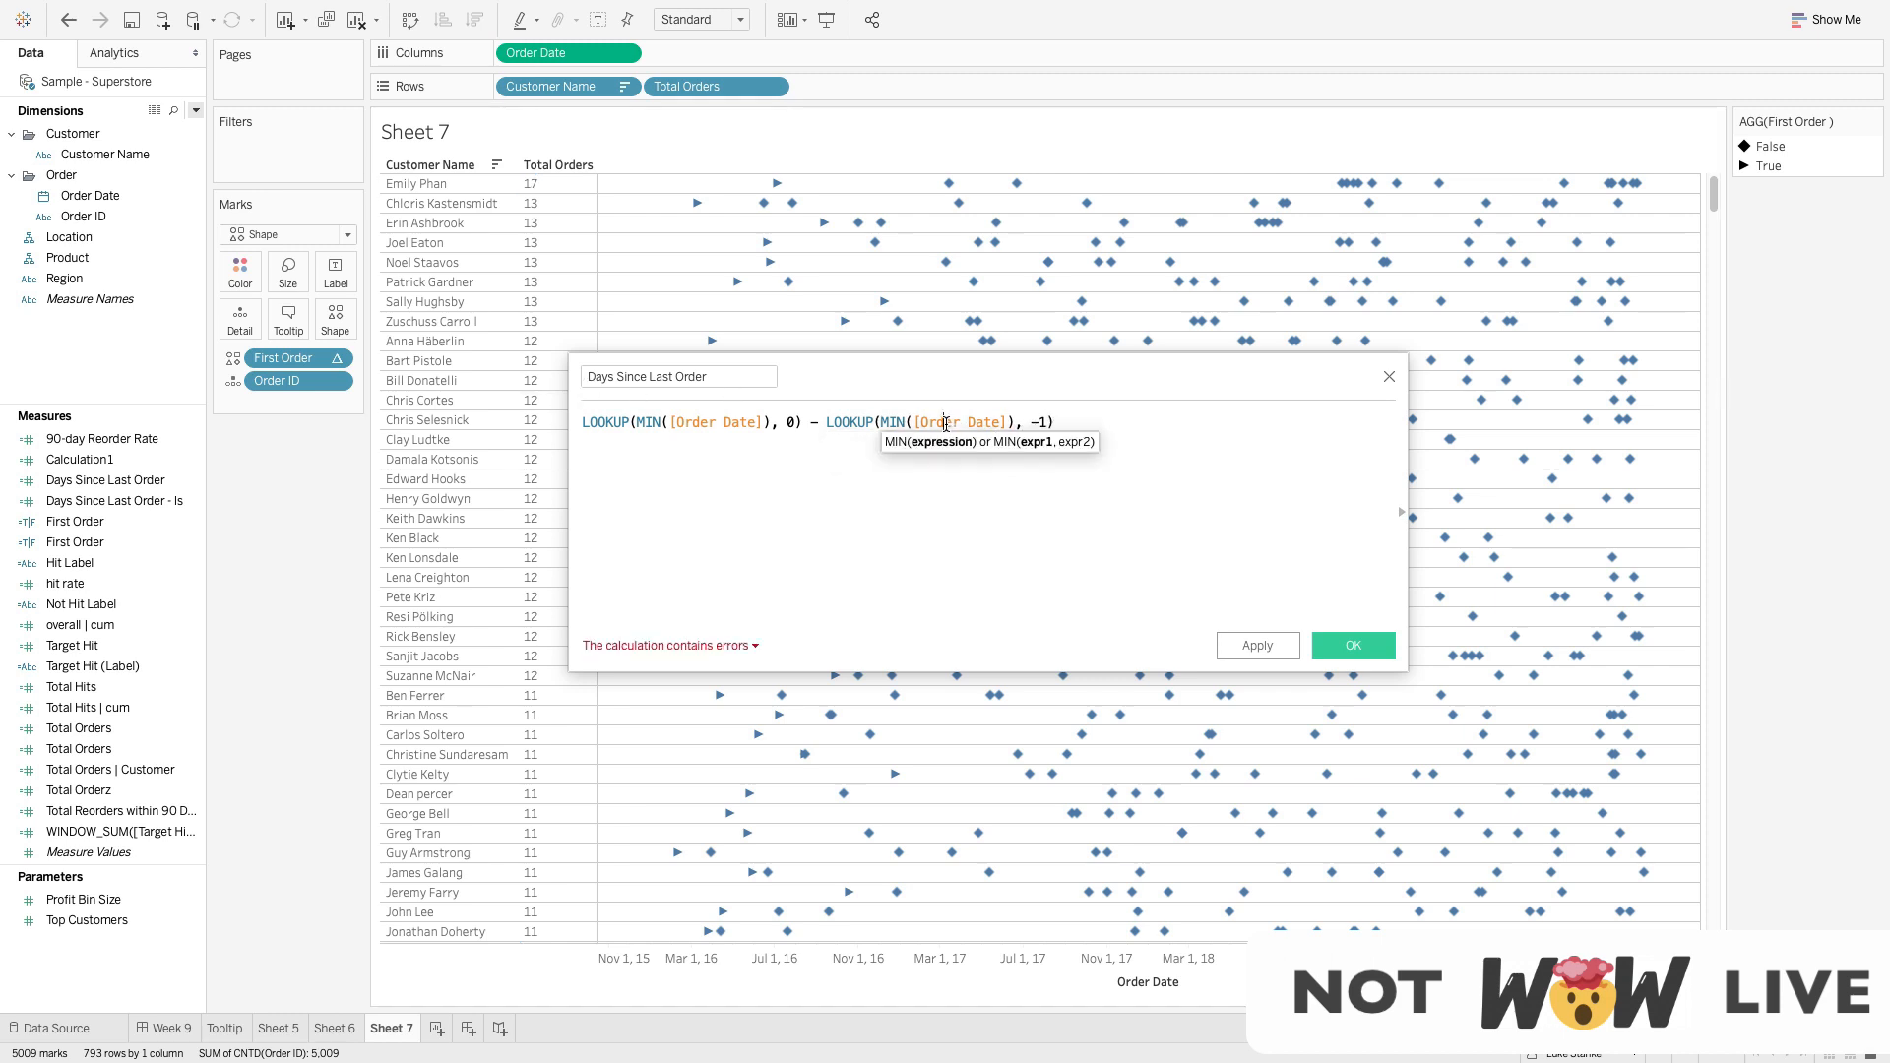
double_click(892, 421)
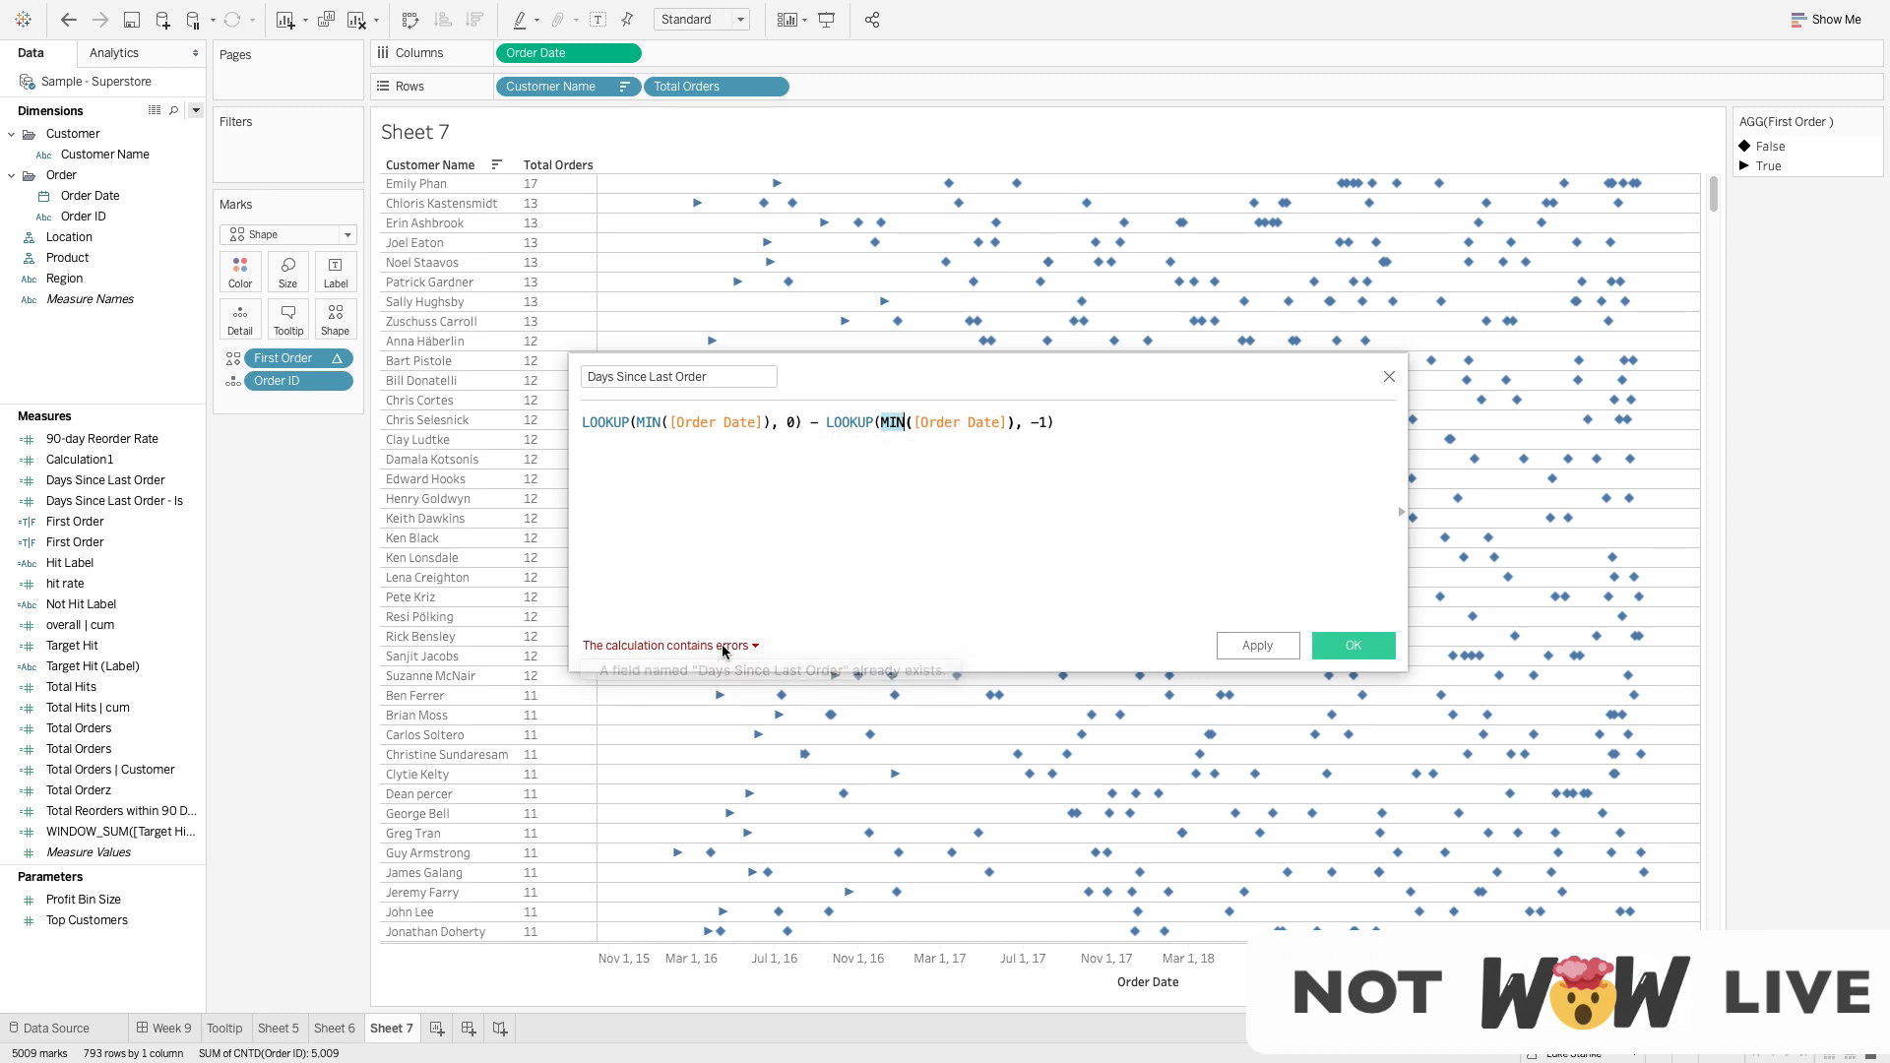
click(722, 374)
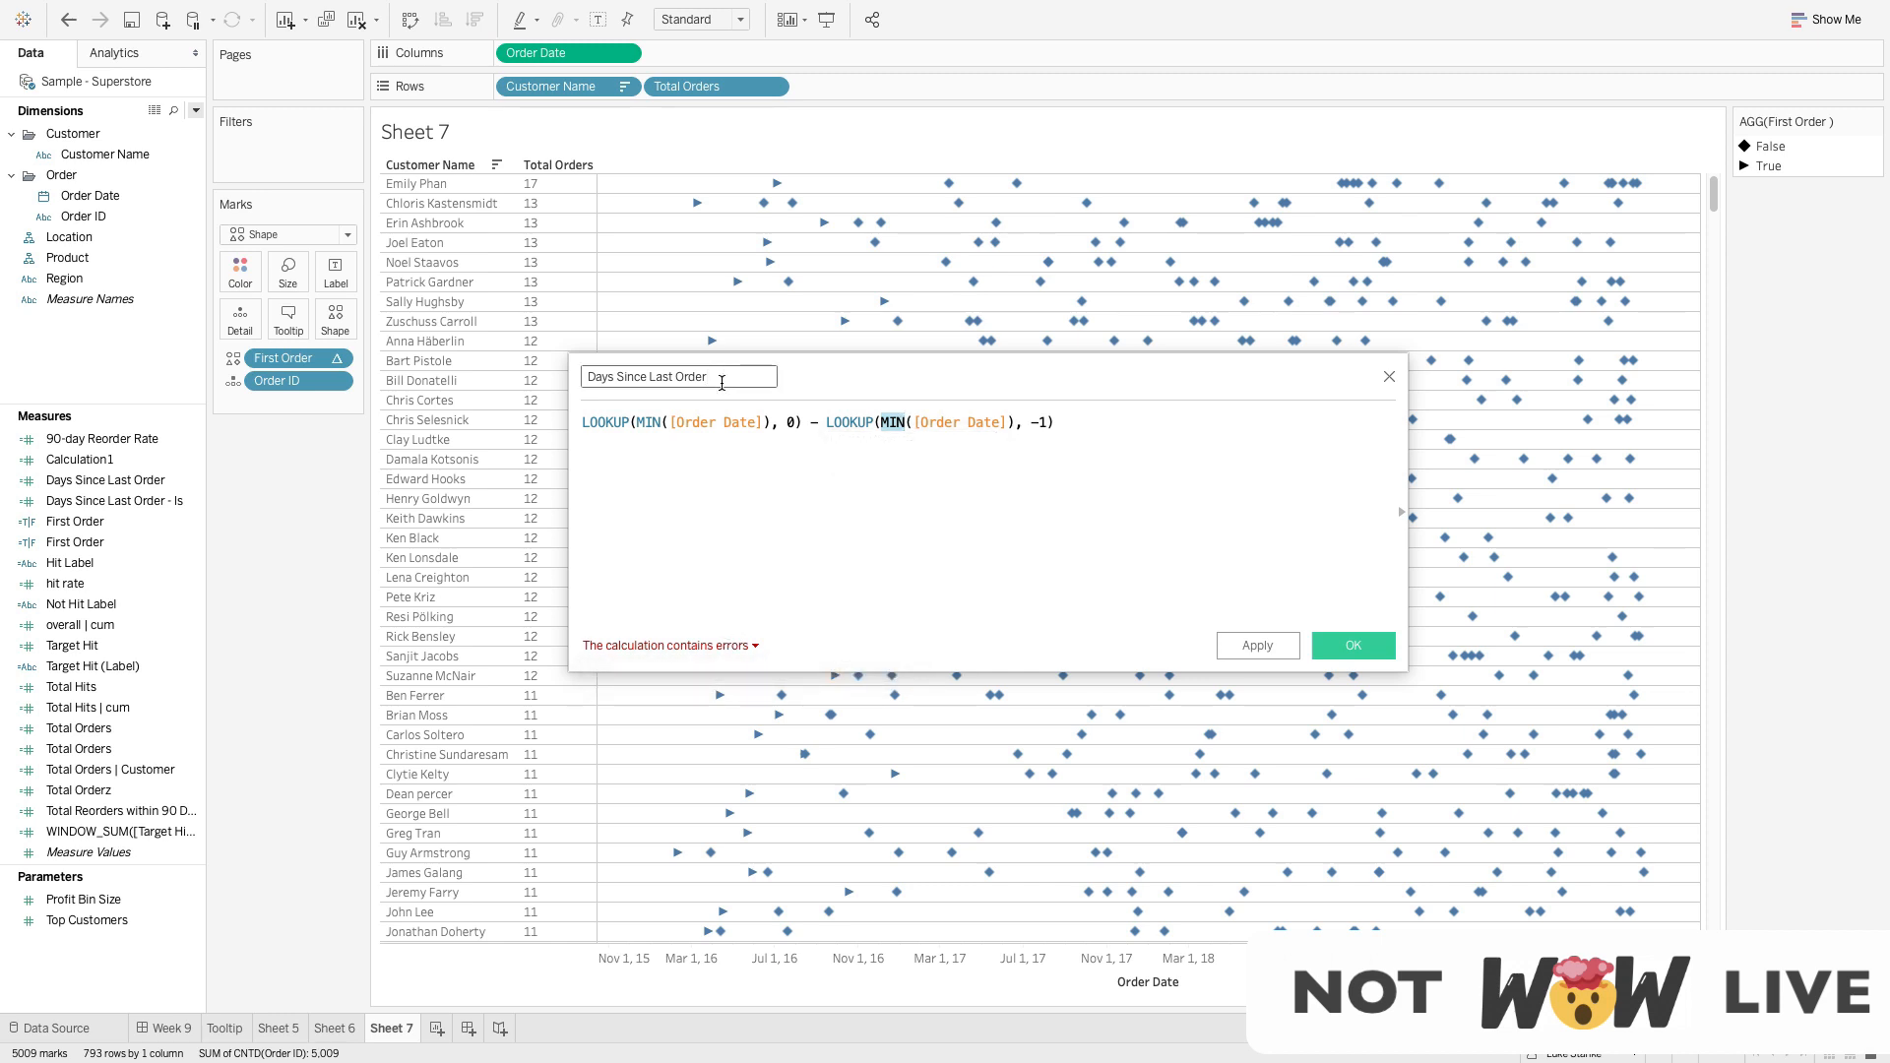
click(1374, 653)
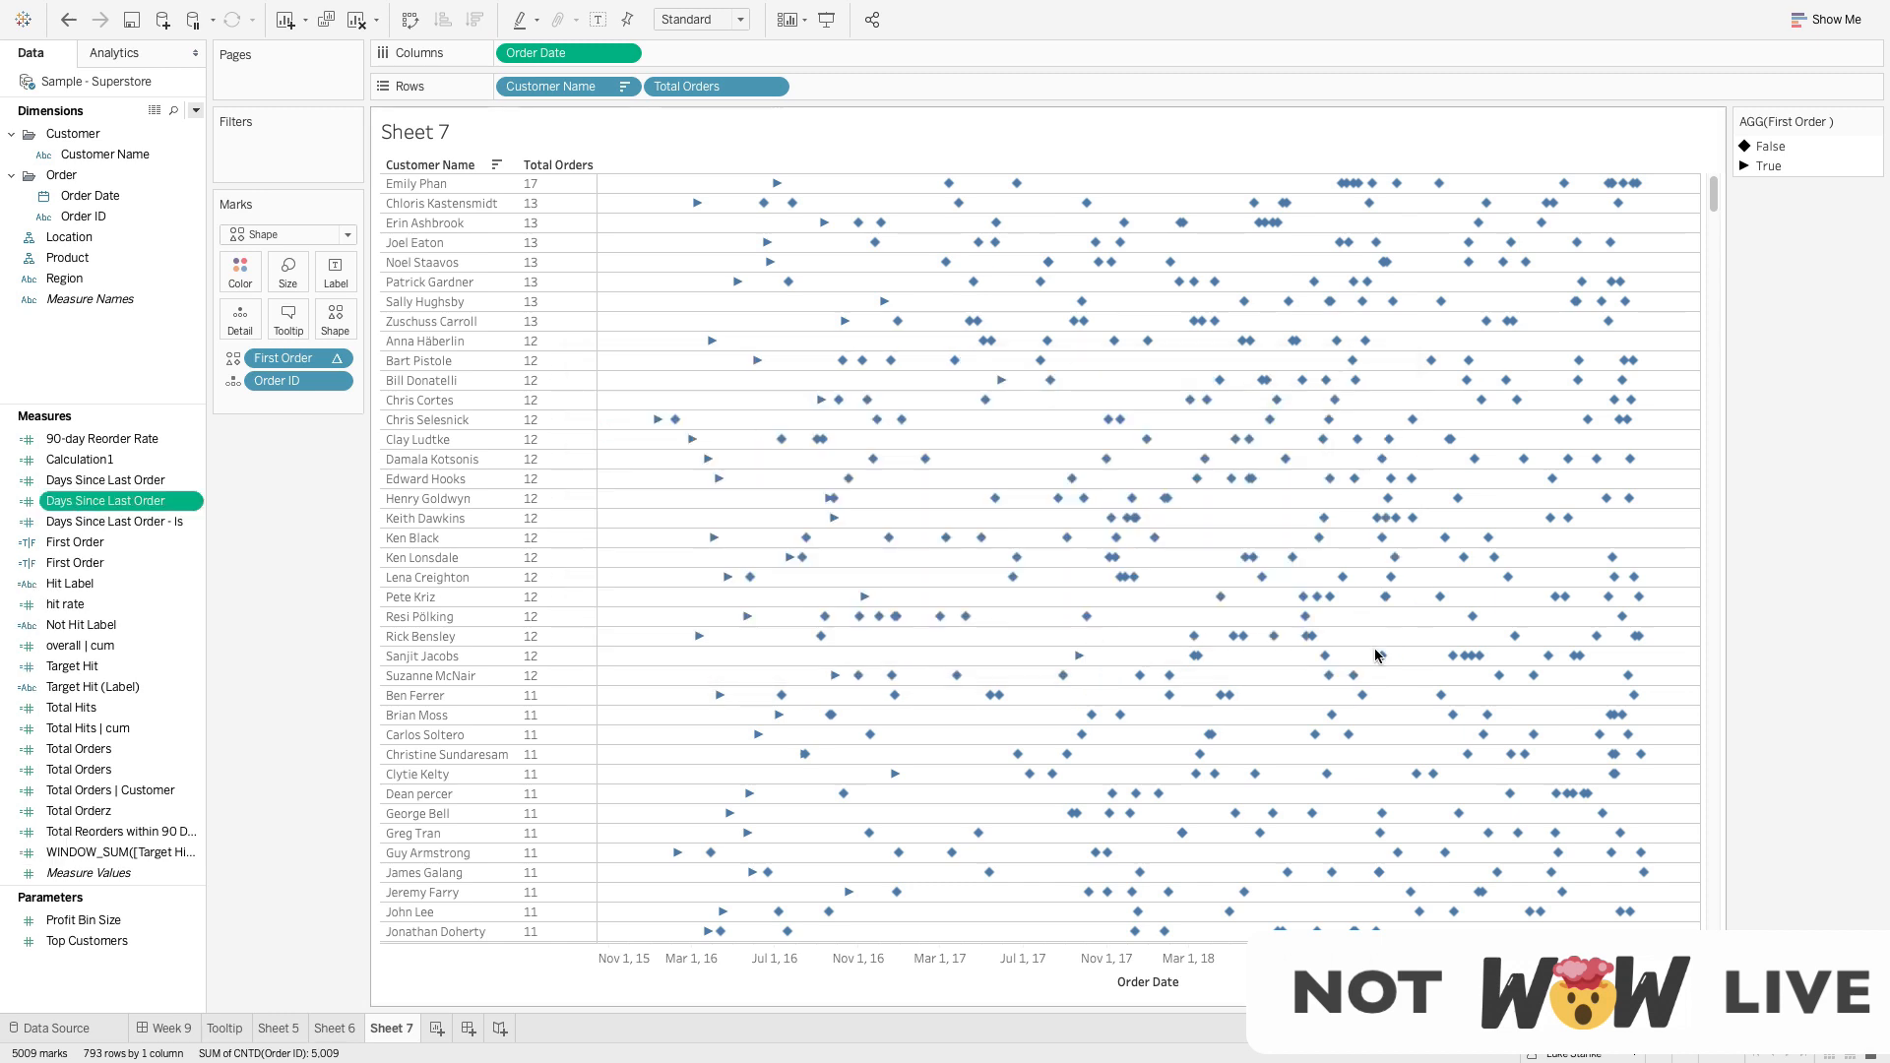
Add the new Days Since Last Order field to the marks as detail and check the first customer's order tooltips
drag(143, 508, 347, 402)
mouse_move(778, 186)
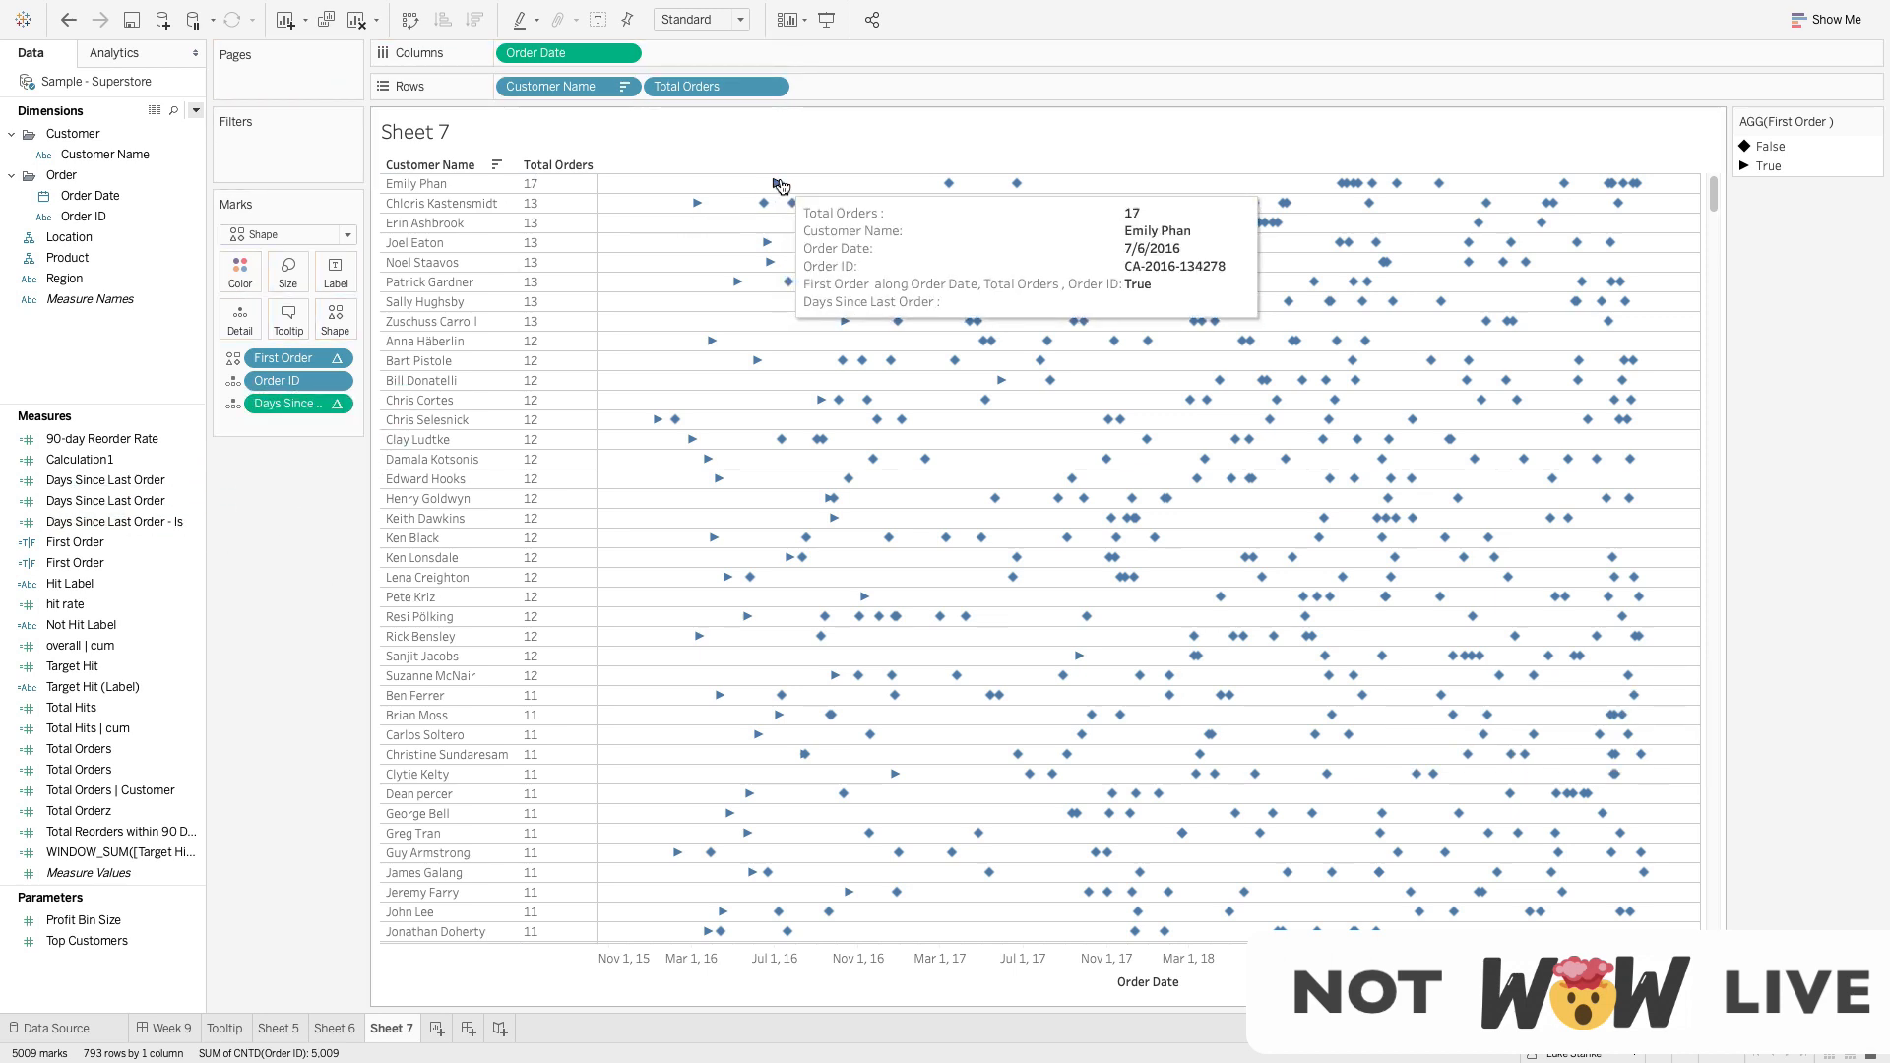
mouse_move(1017, 187)
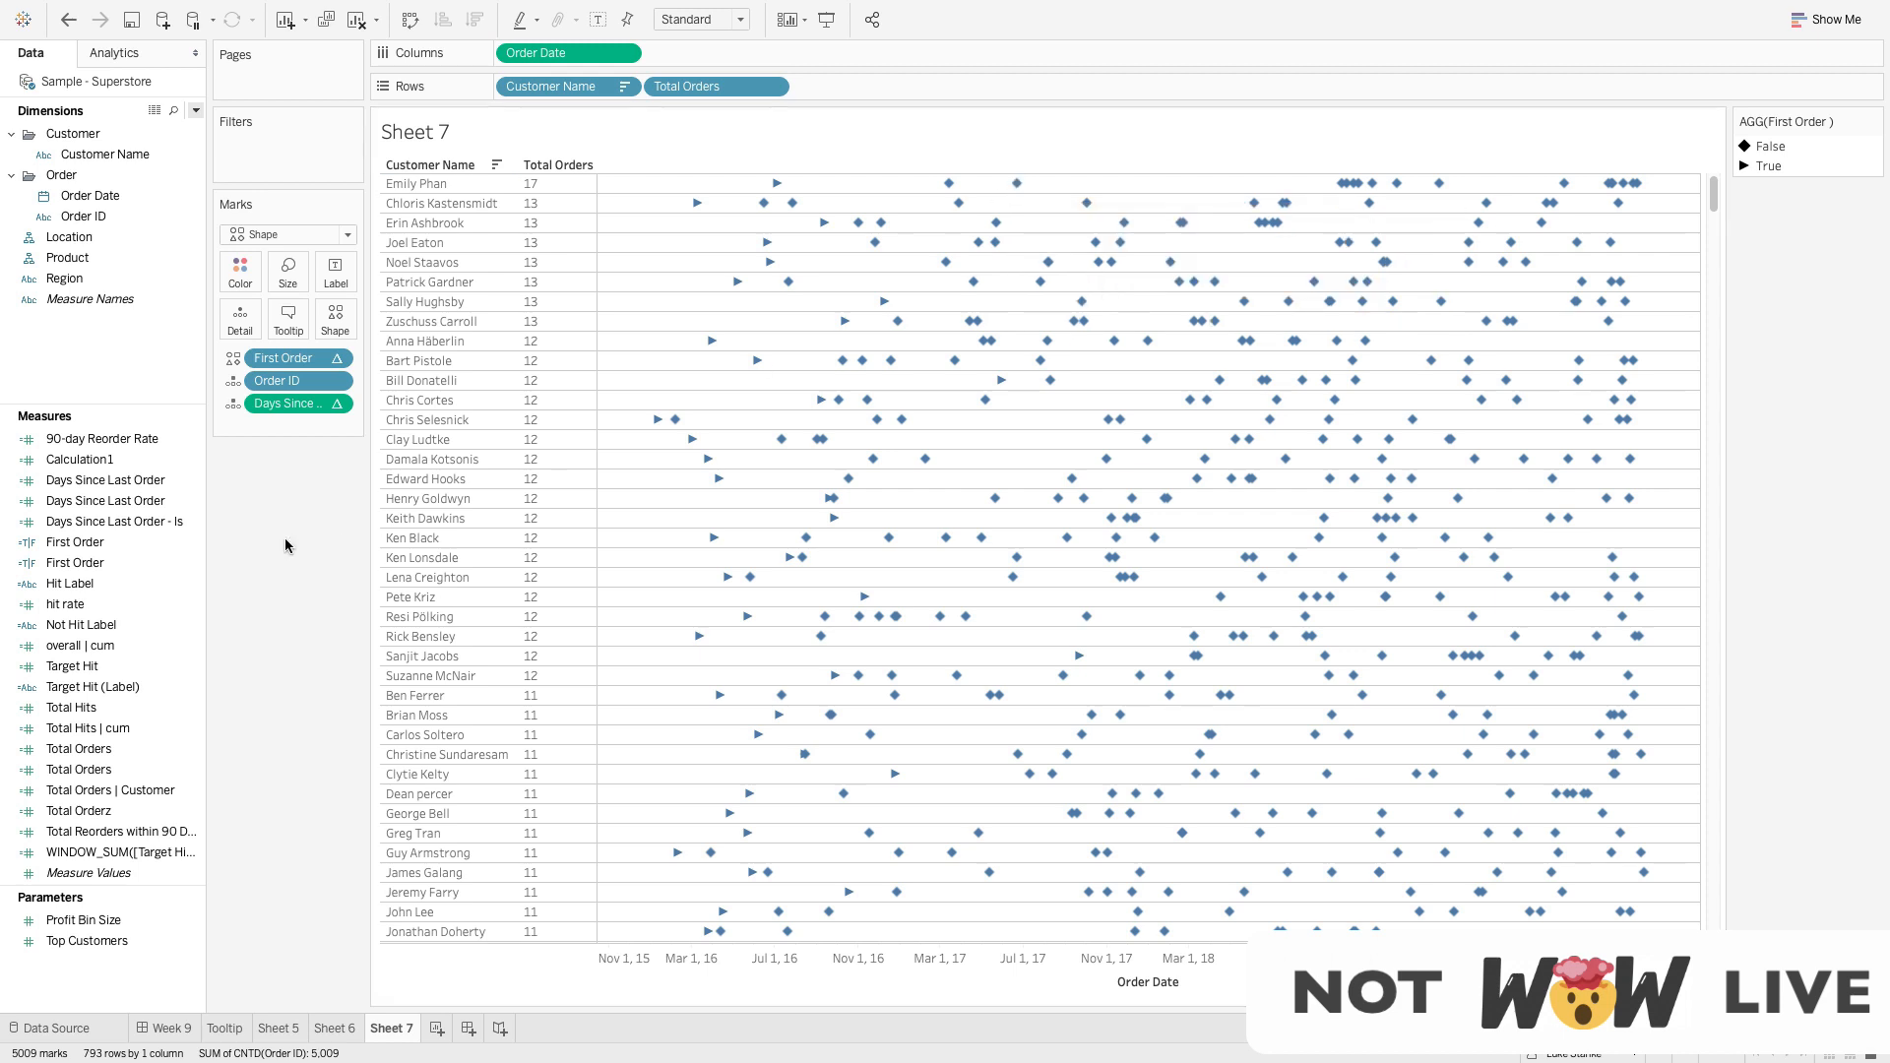
Set Days Since Last Order to compute using the specific dimensions Order Date, Order ID and Total Orders, excluding Customer Name
click(342, 406)
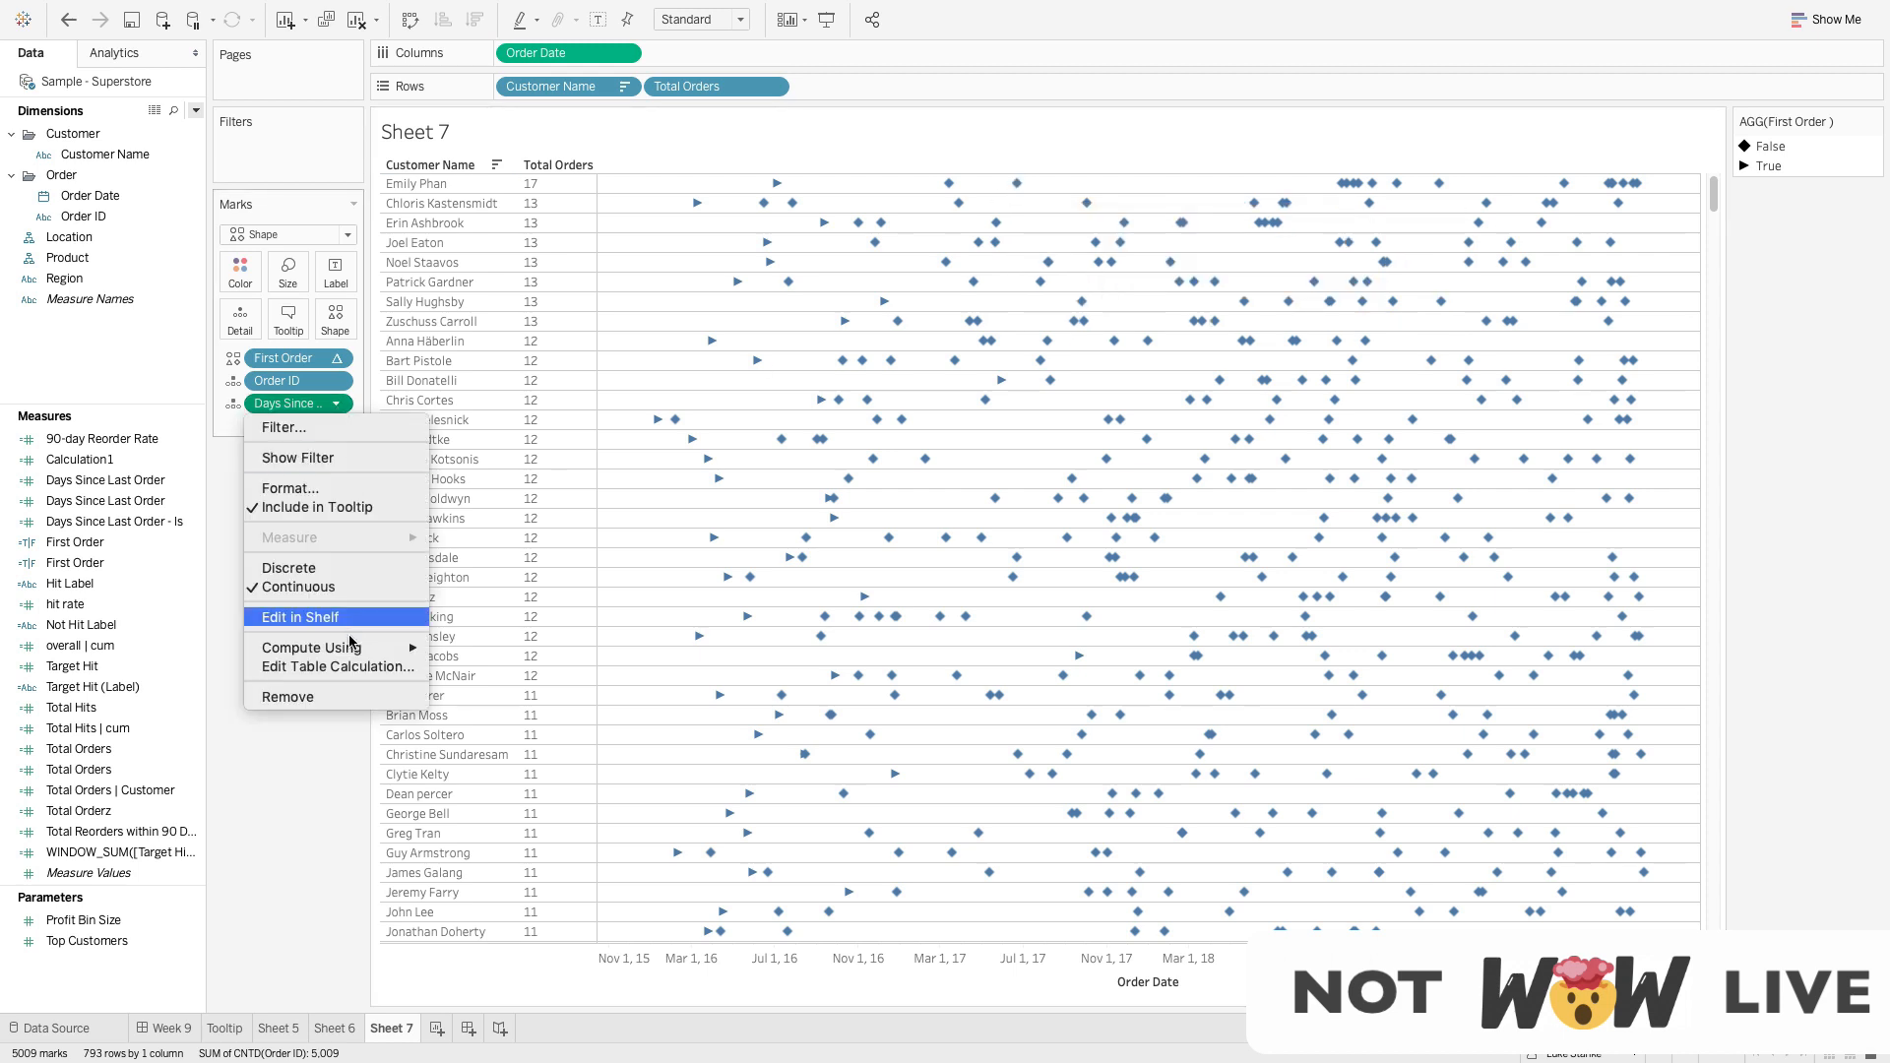
click(341, 665)
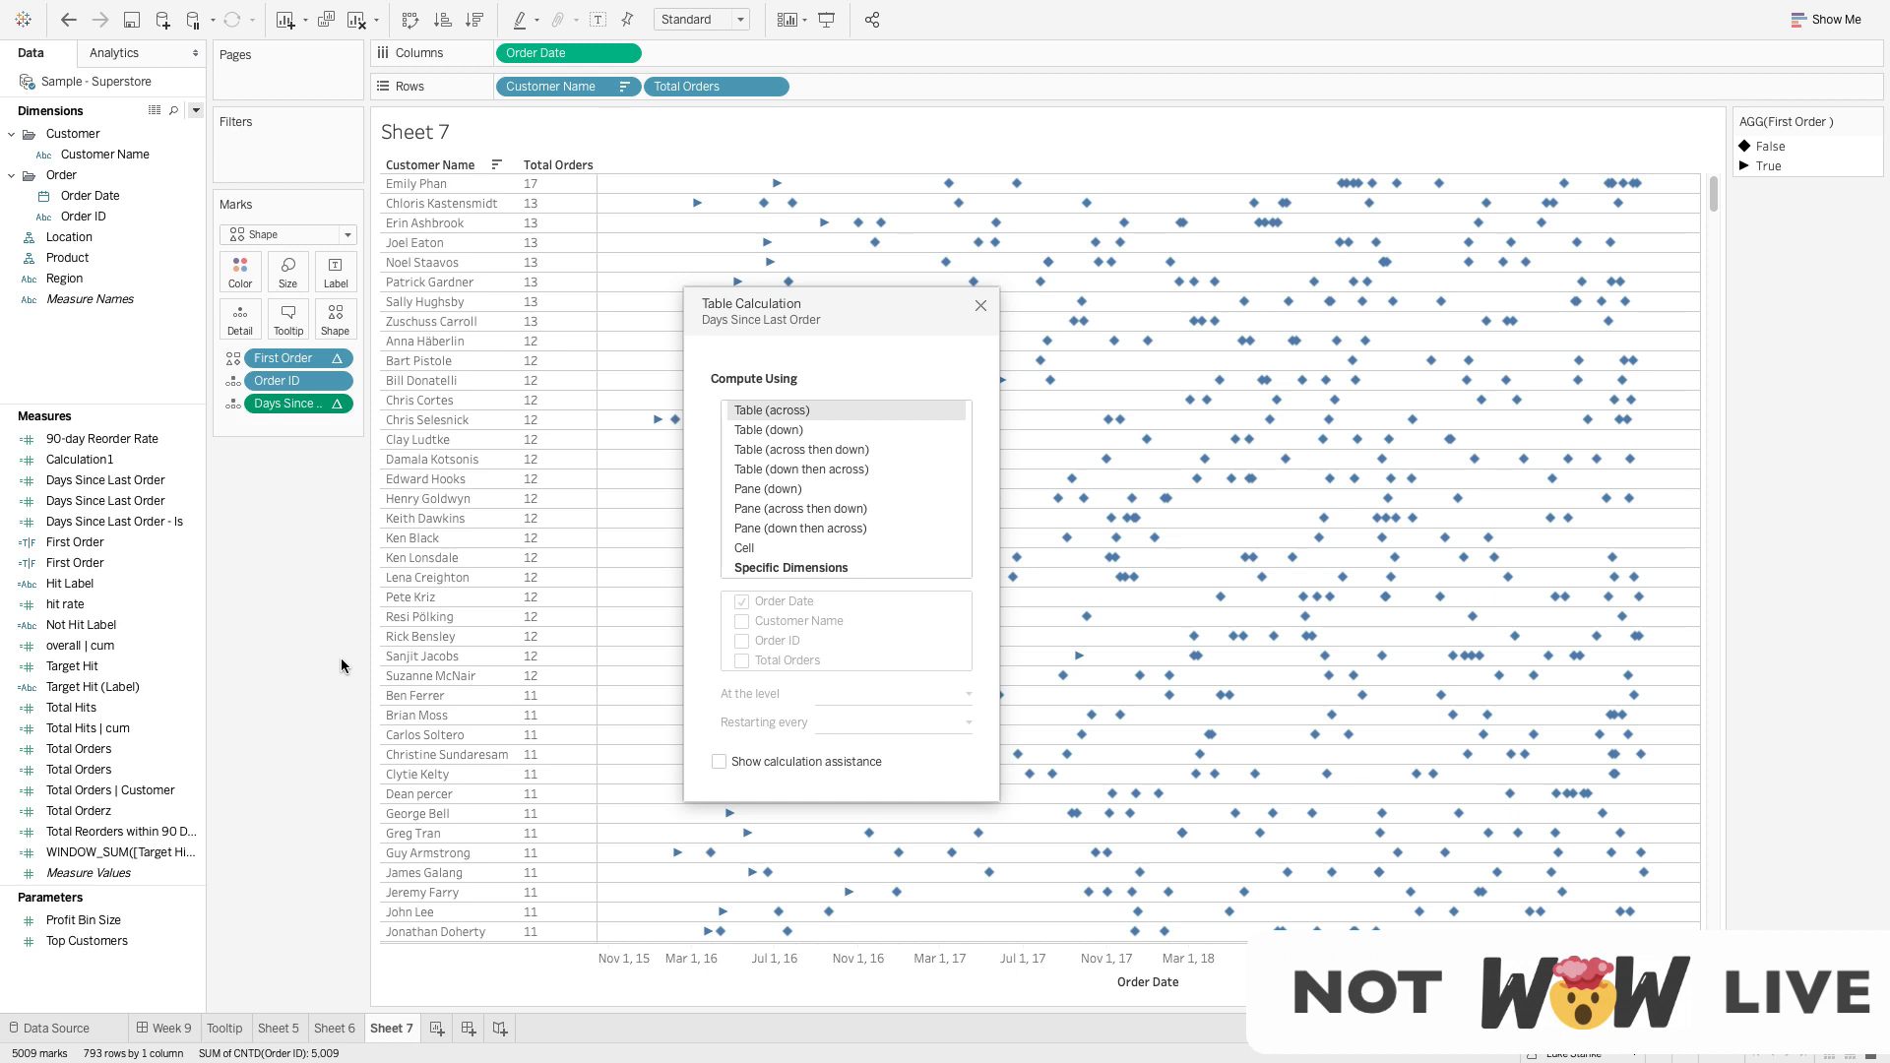
click(765, 567)
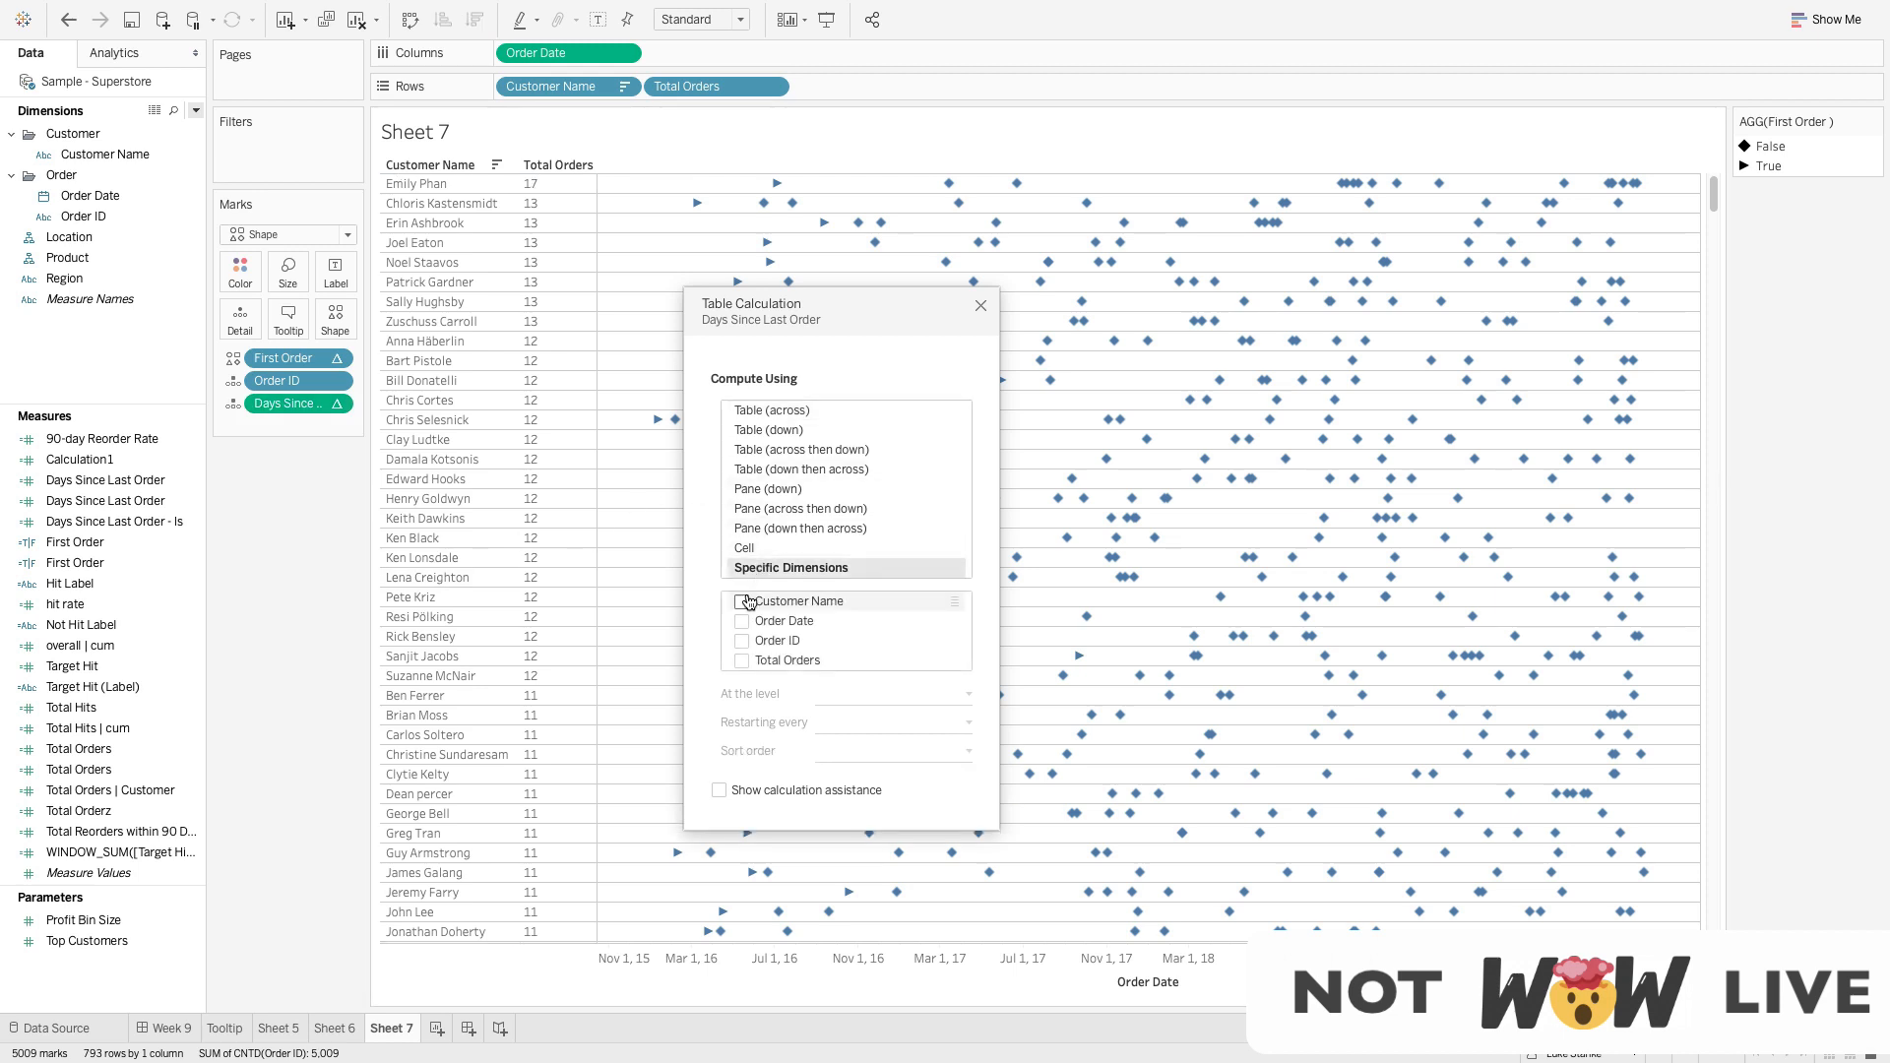
click(741, 603)
click(742, 621)
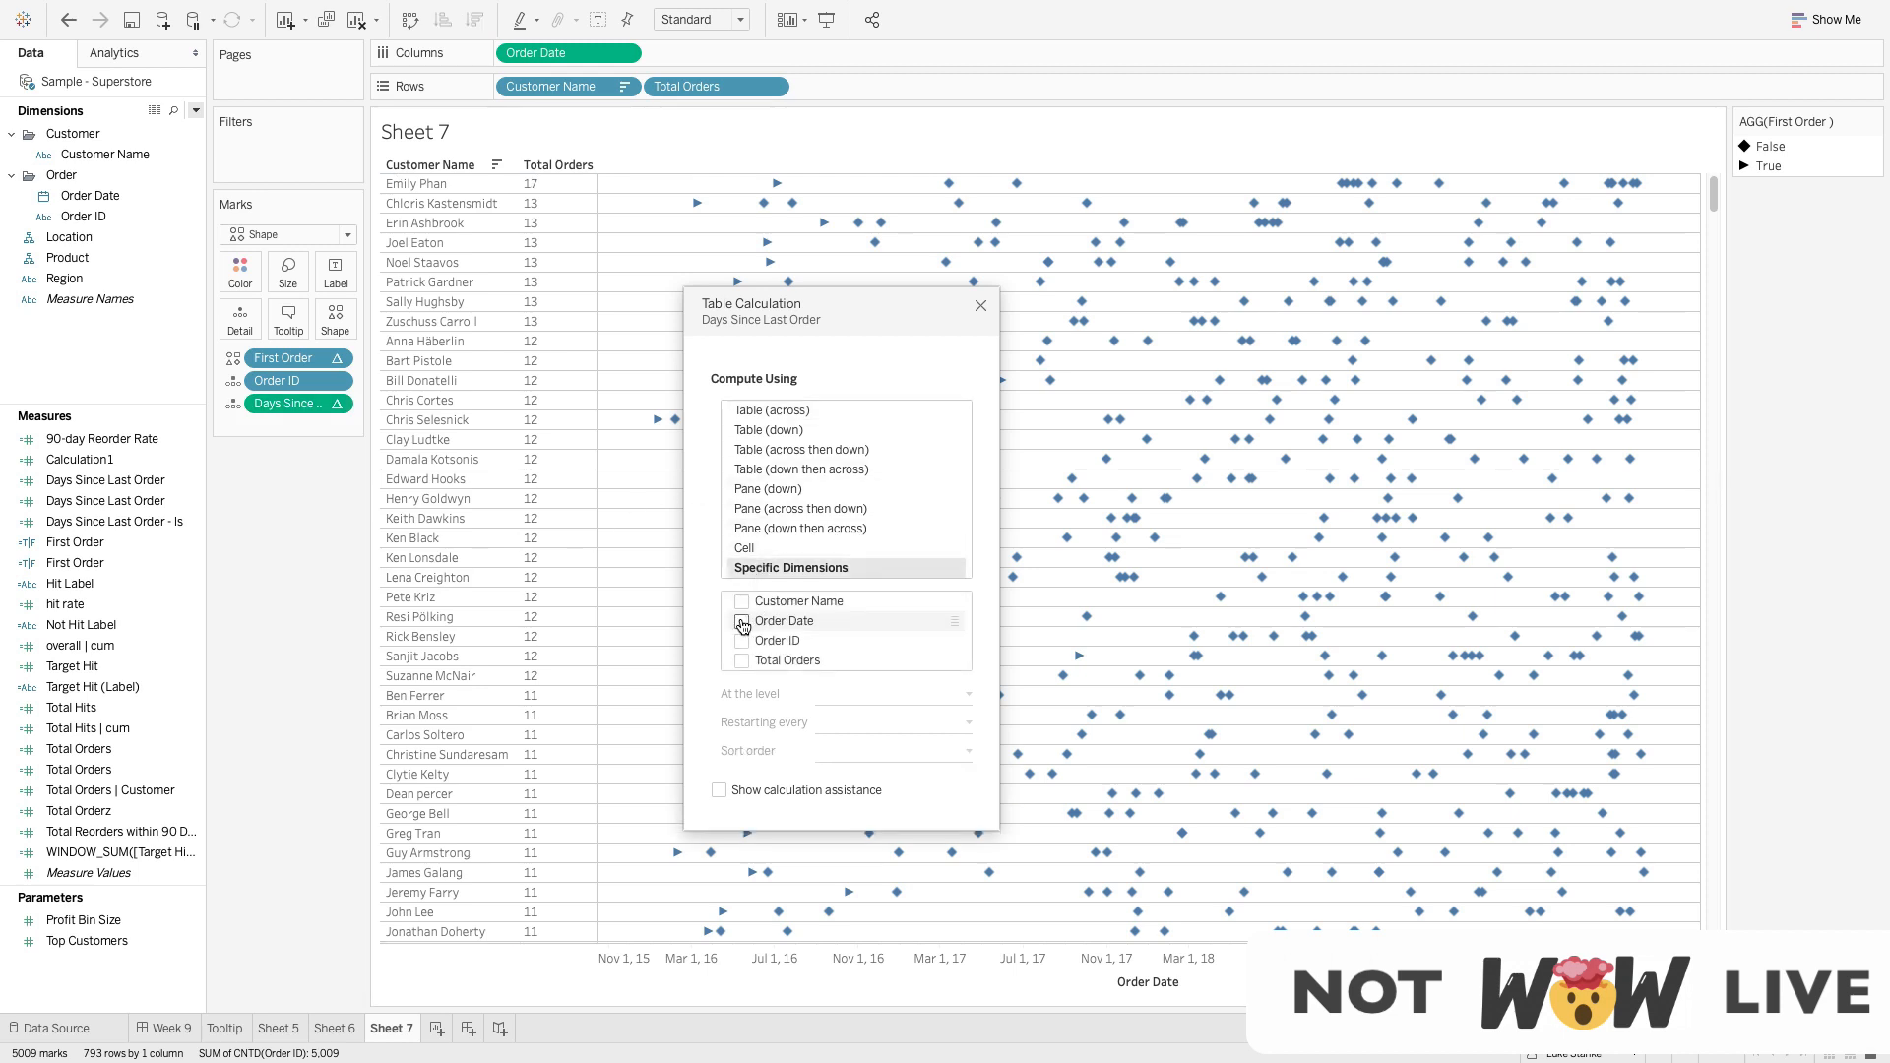
click(742, 641)
click(742, 660)
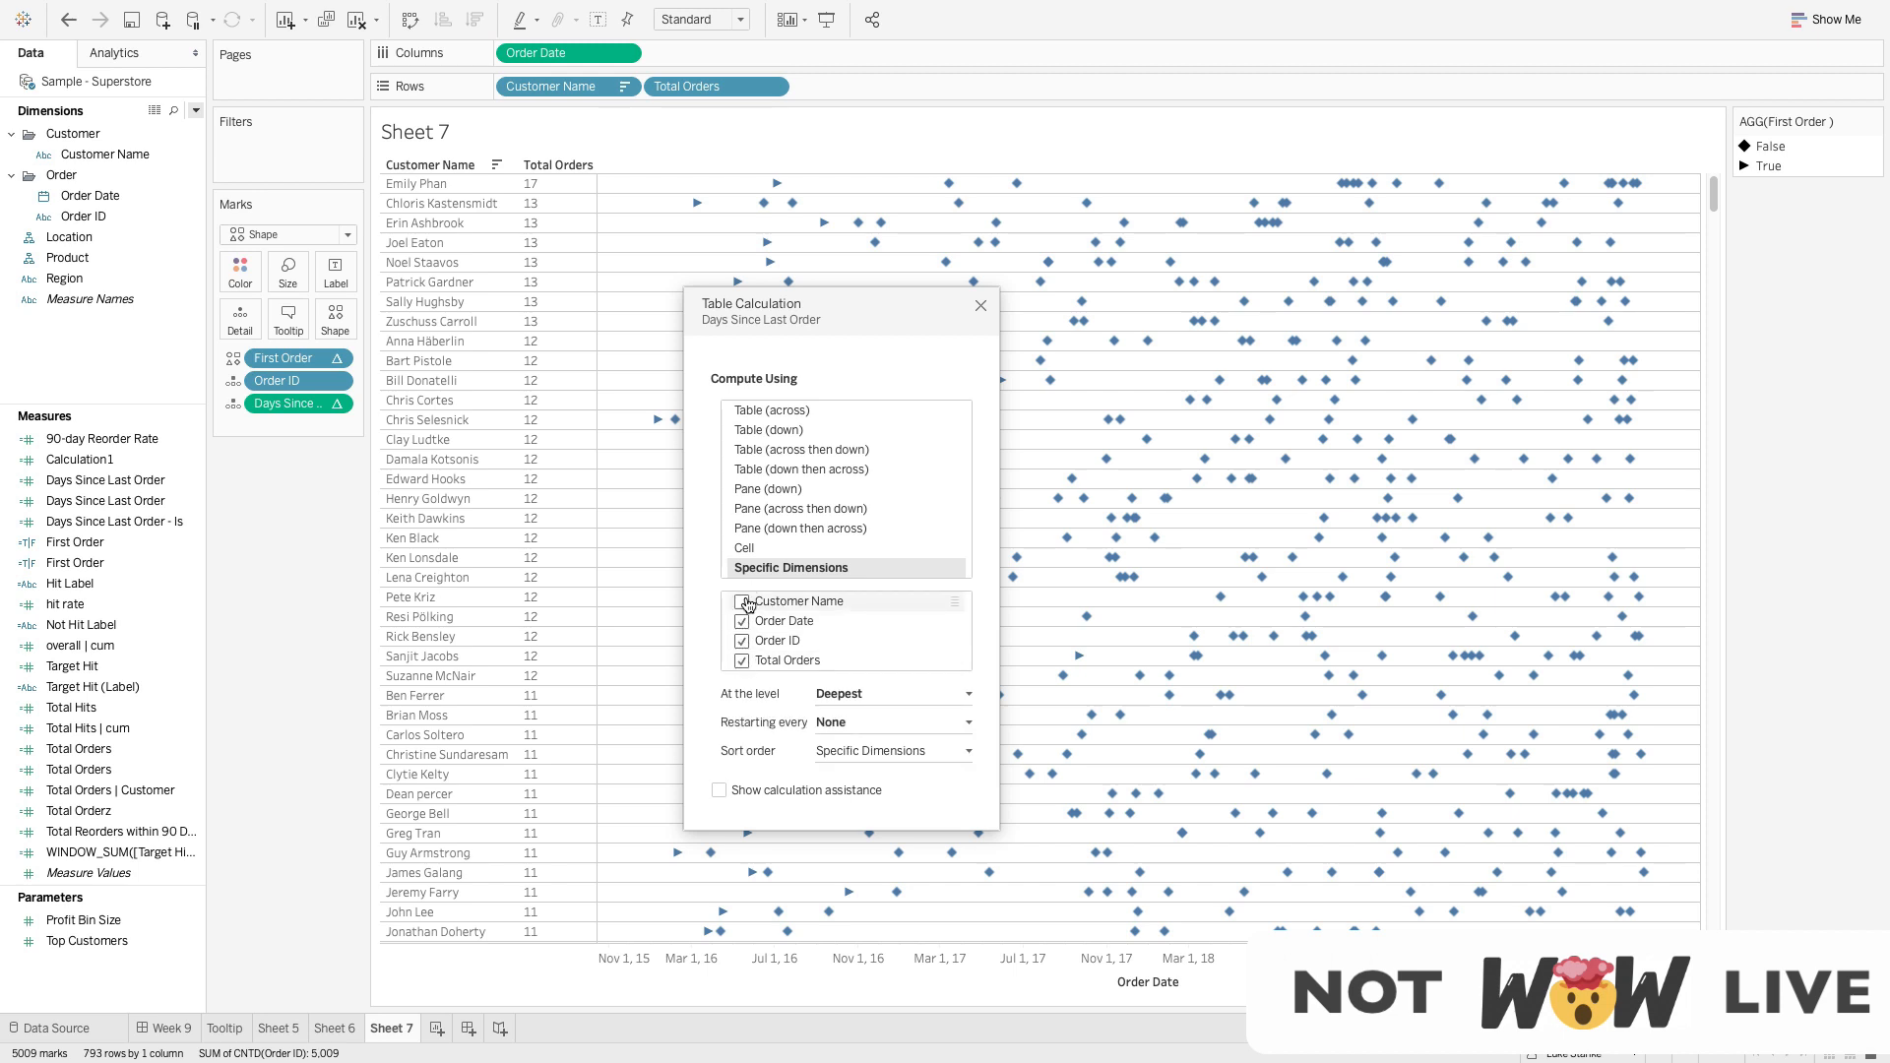
click(980, 305)
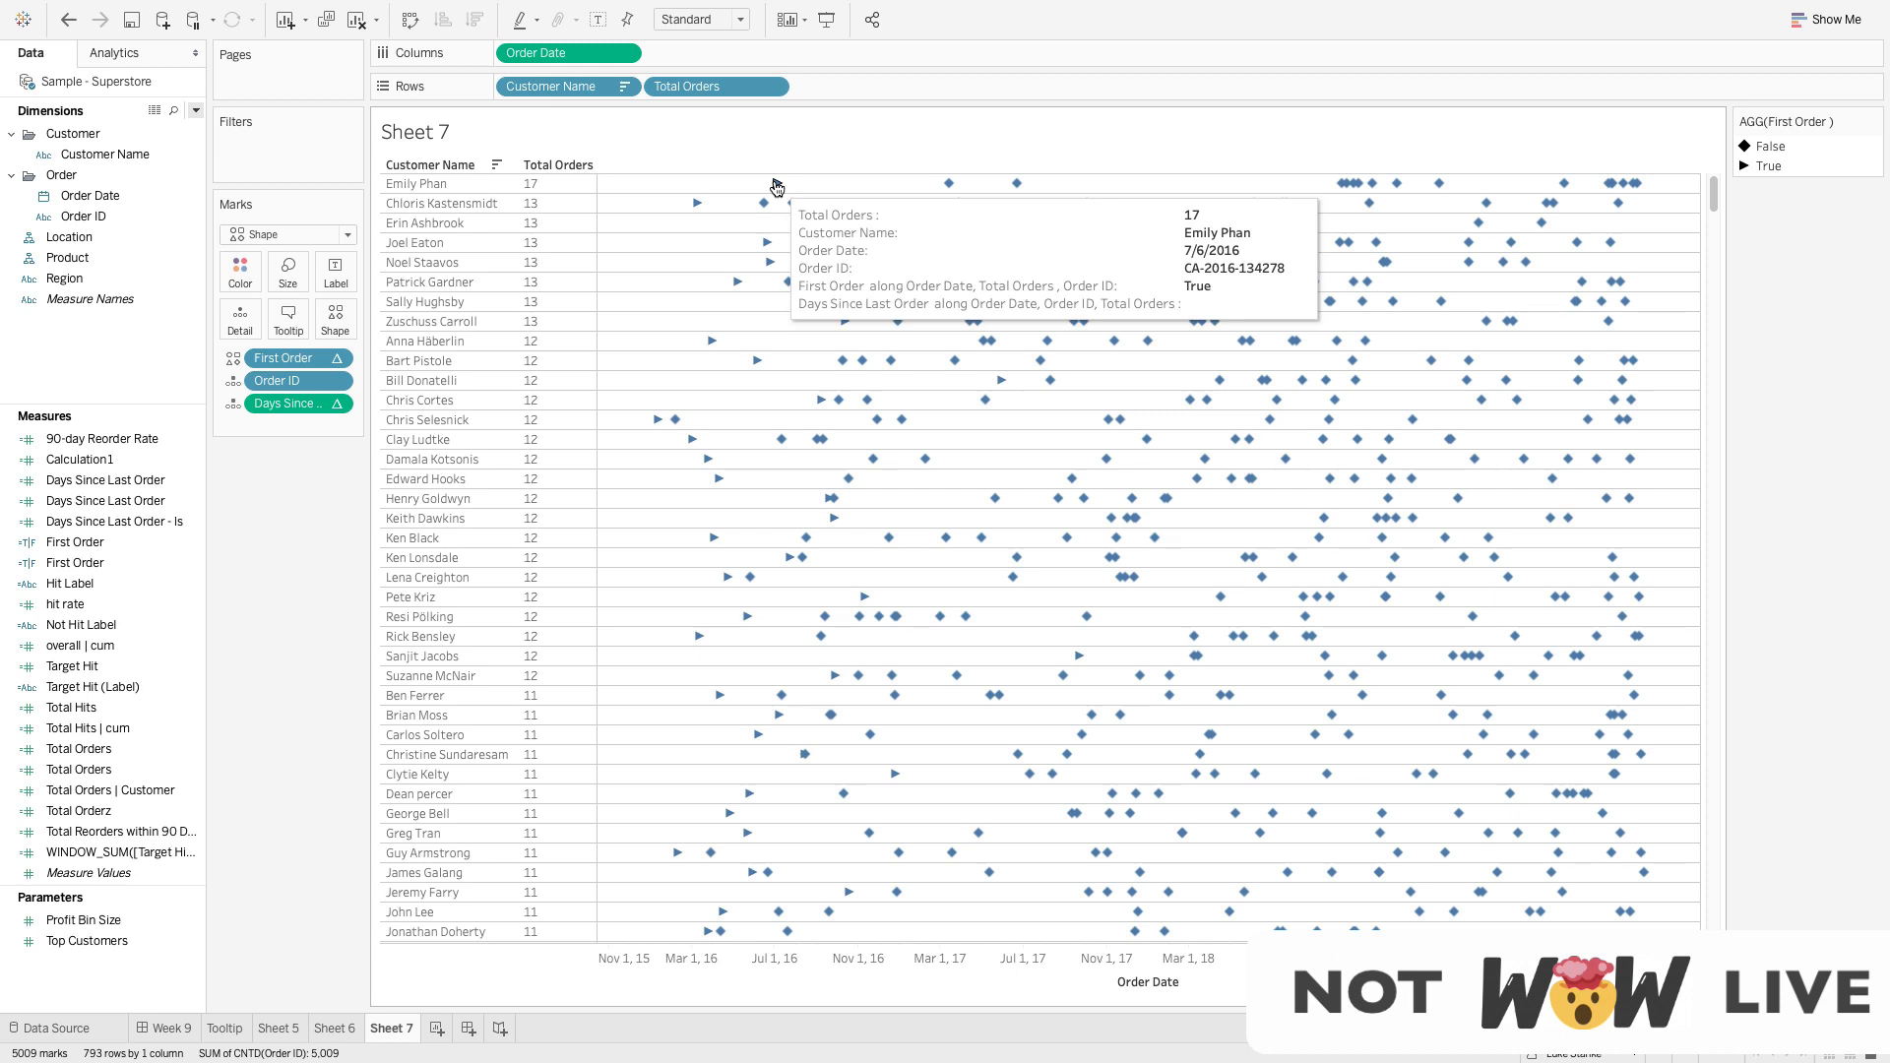
Create a new calculated field named Within 90 Days?
mouse_move(944, 193)
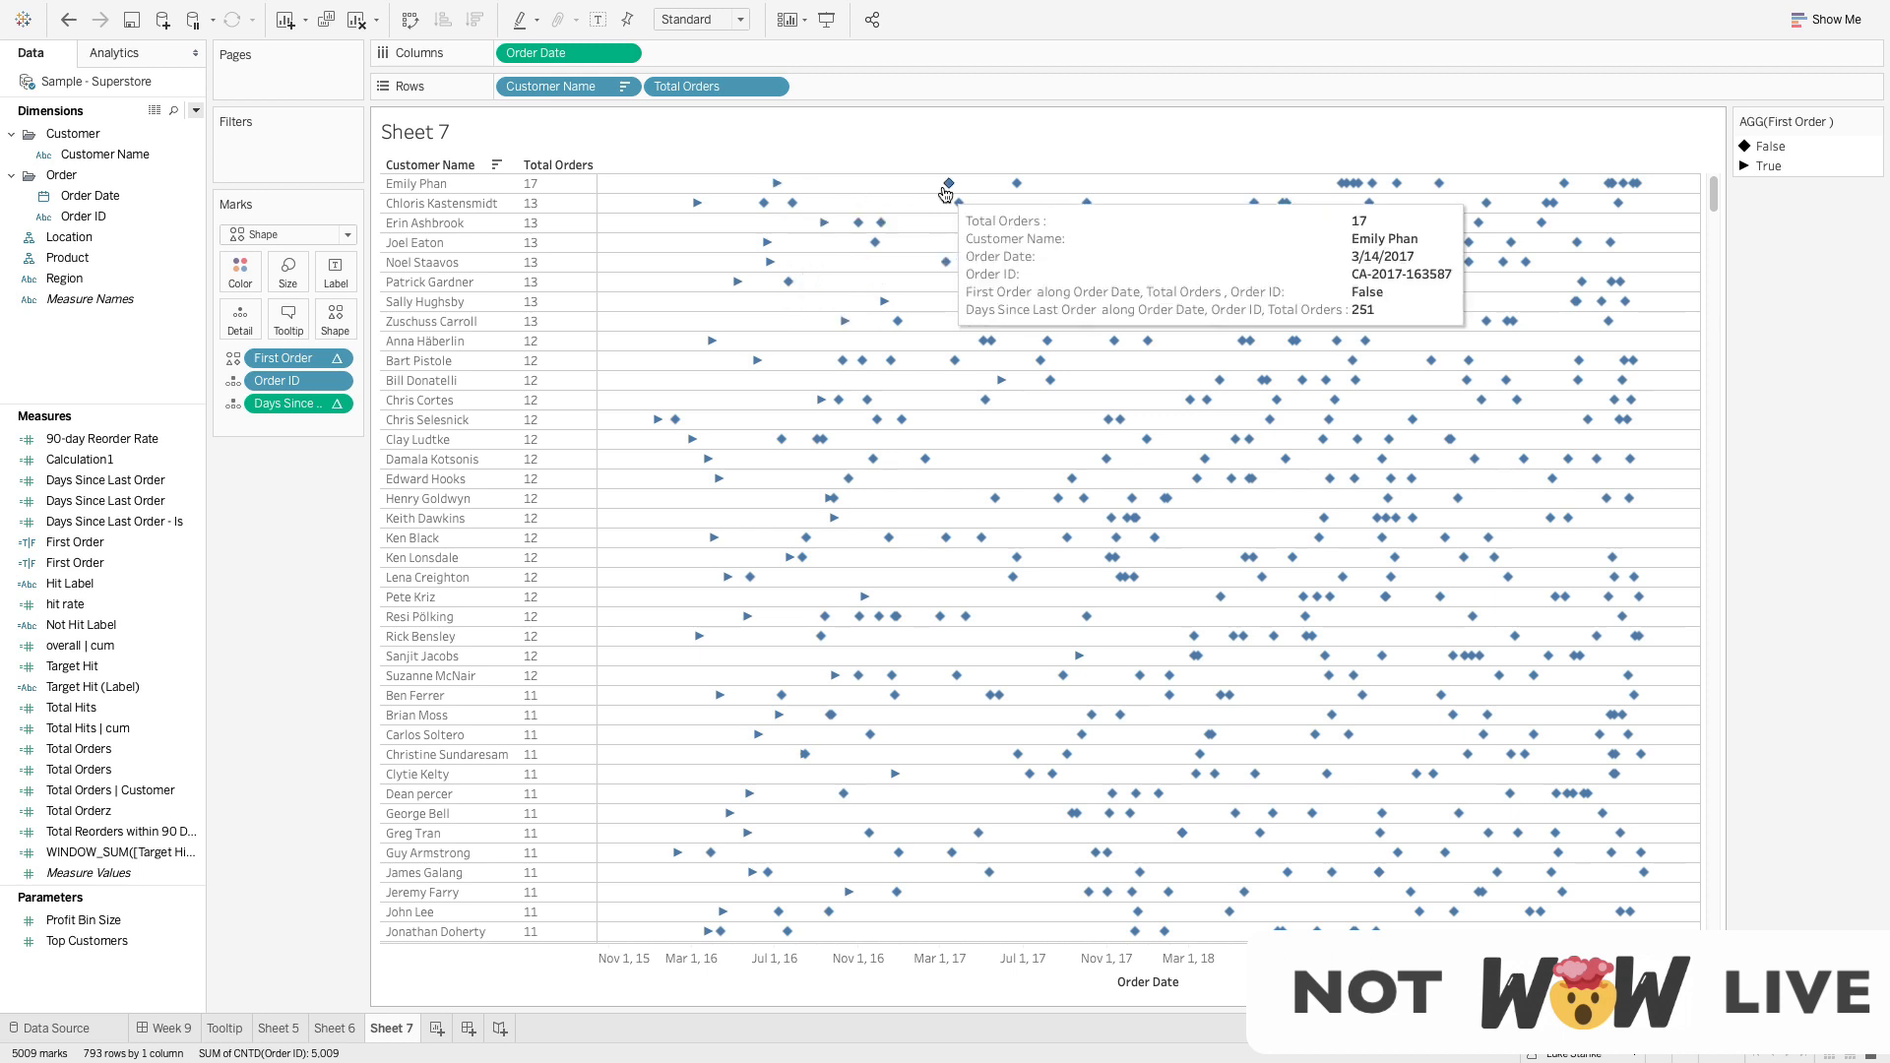
mouse_move(1017, 184)
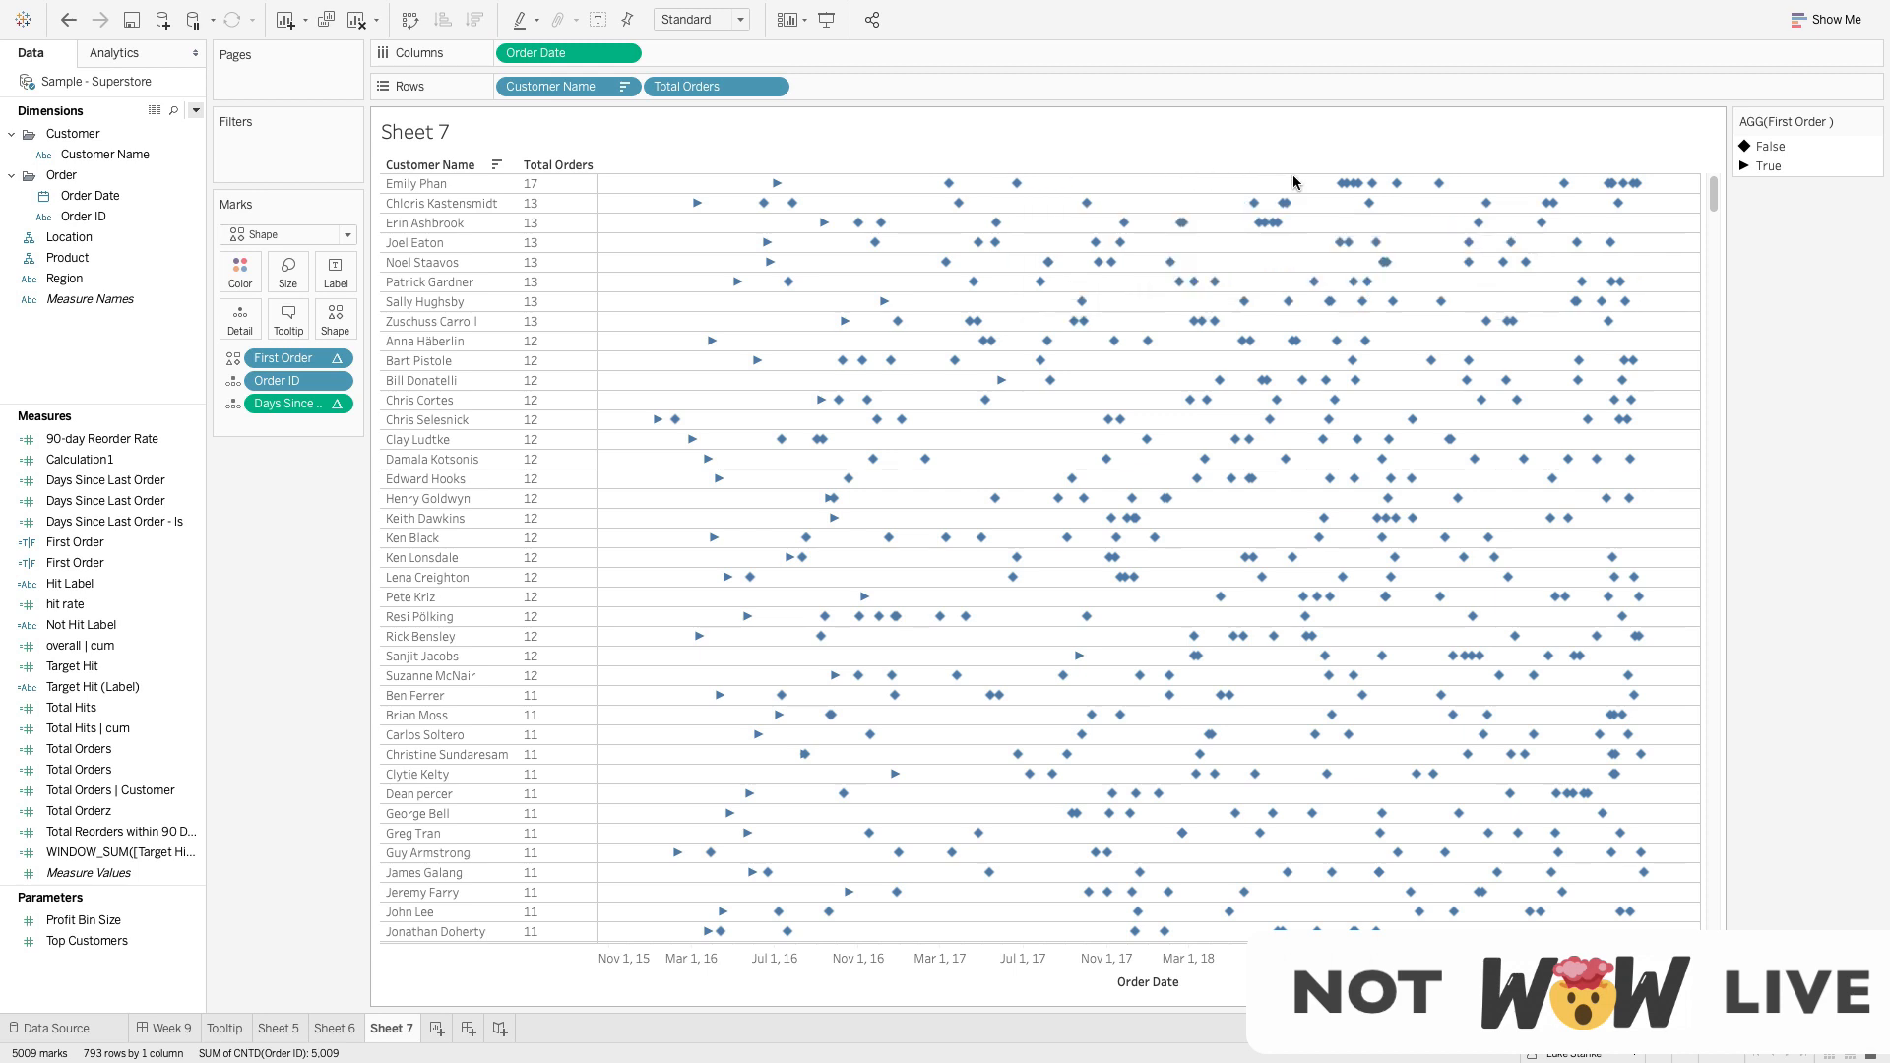
mouse_move(1355, 187)
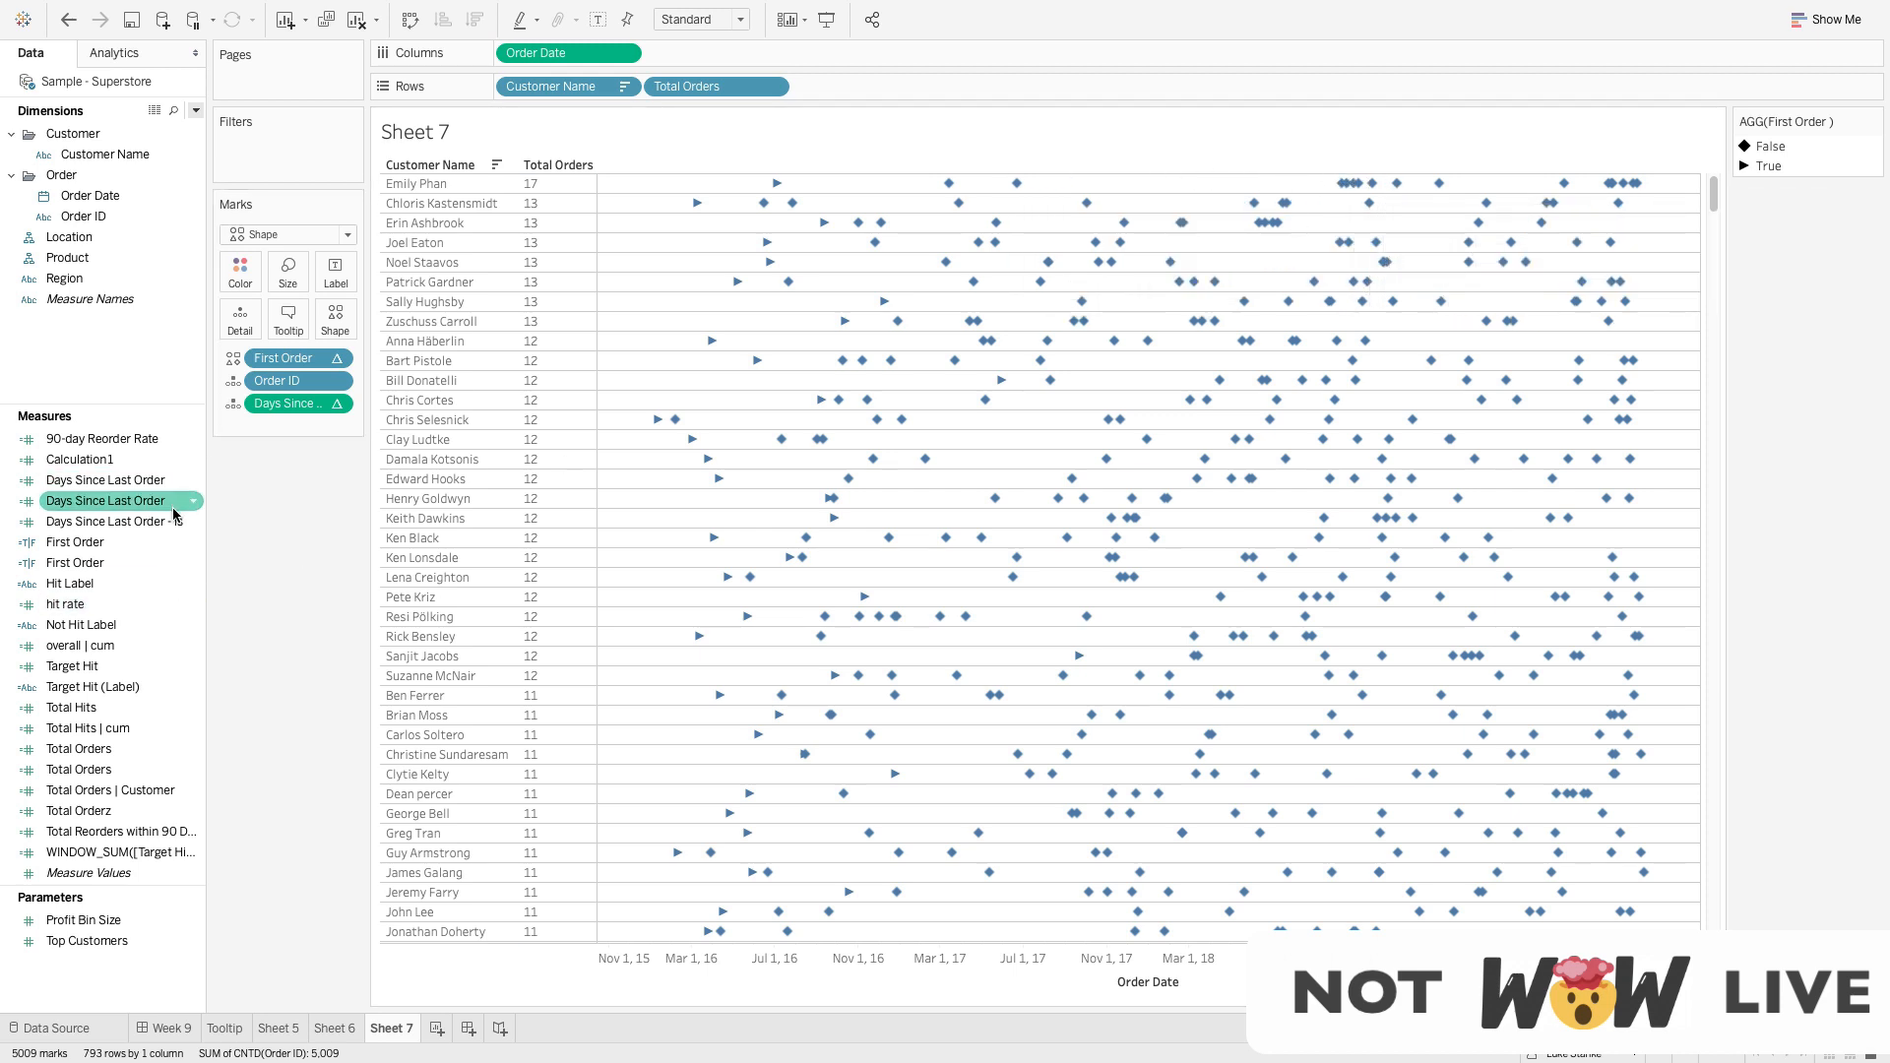
click(197, 111)
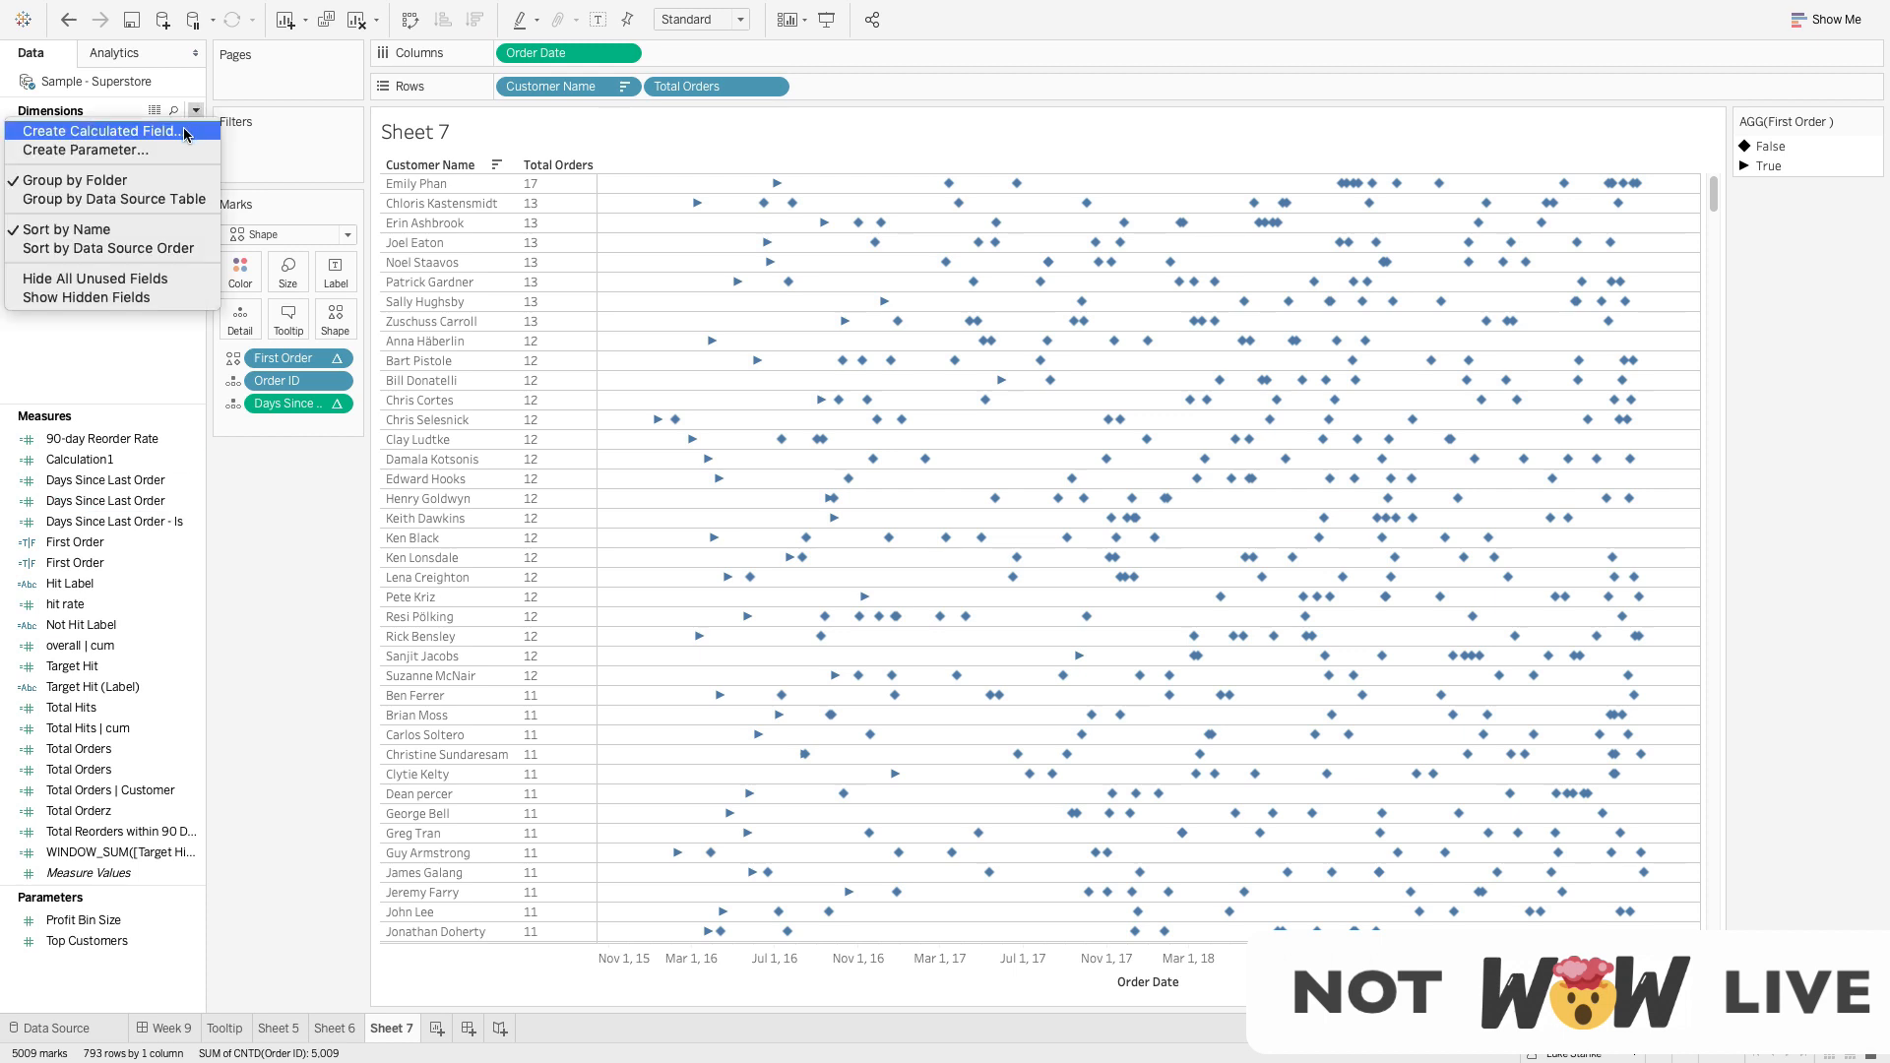
click(99, 131)
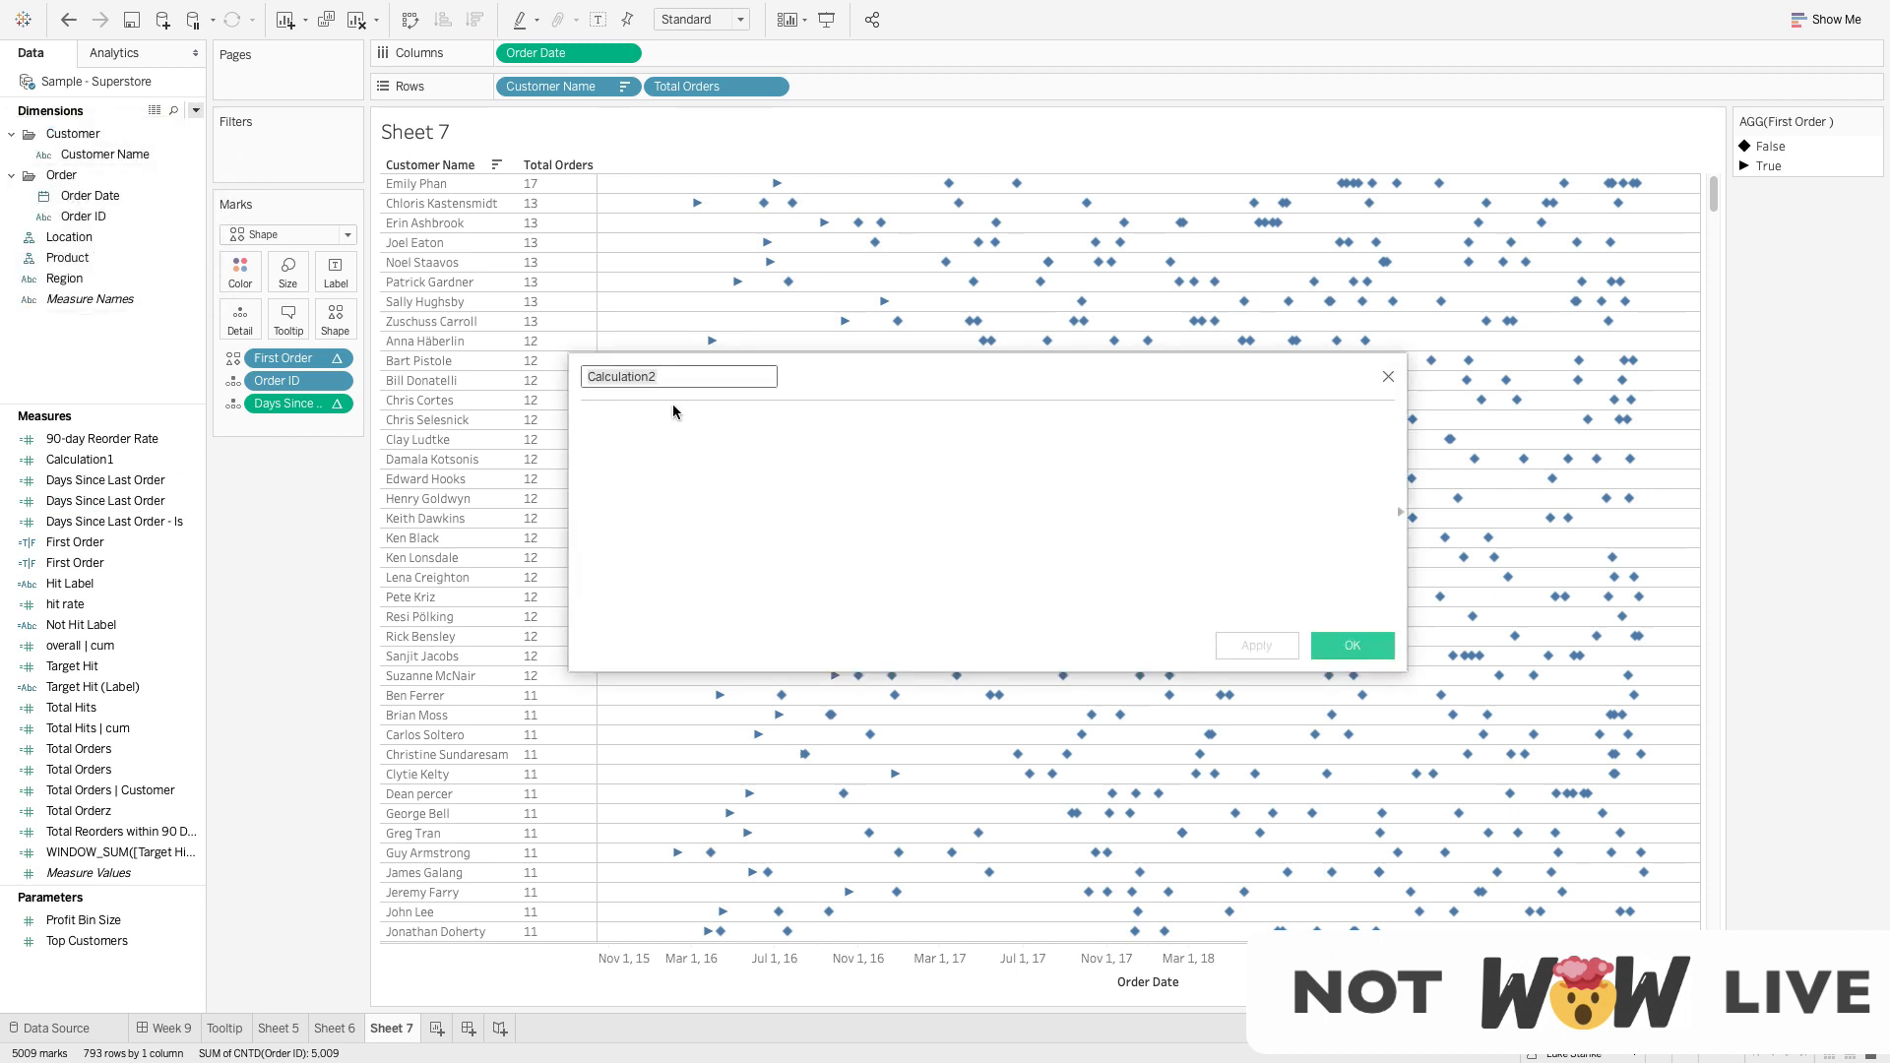
text(Within 90 Days?)
click(673, 405)
Begin the Within 90 Days? formula with the condition IF [Days Since Last Order ] <= 90, using the newly built field
text(IF )
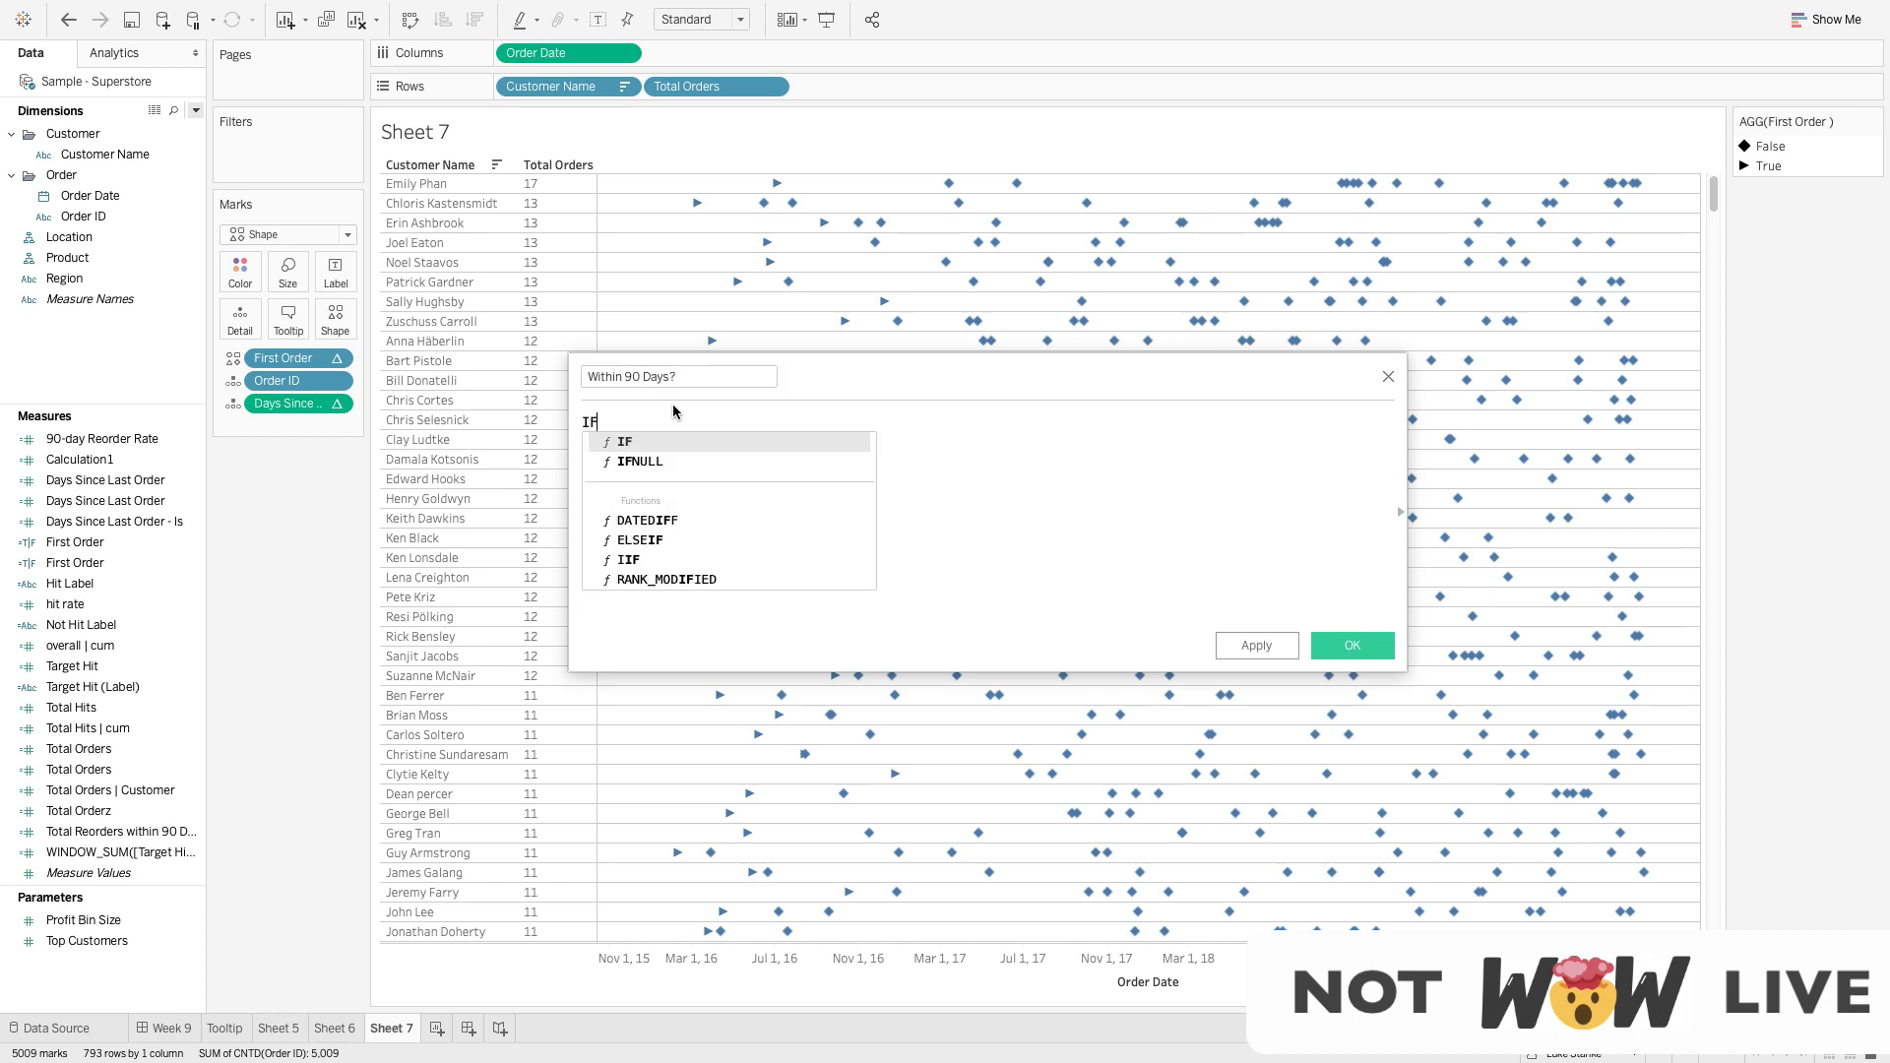
text(Da)
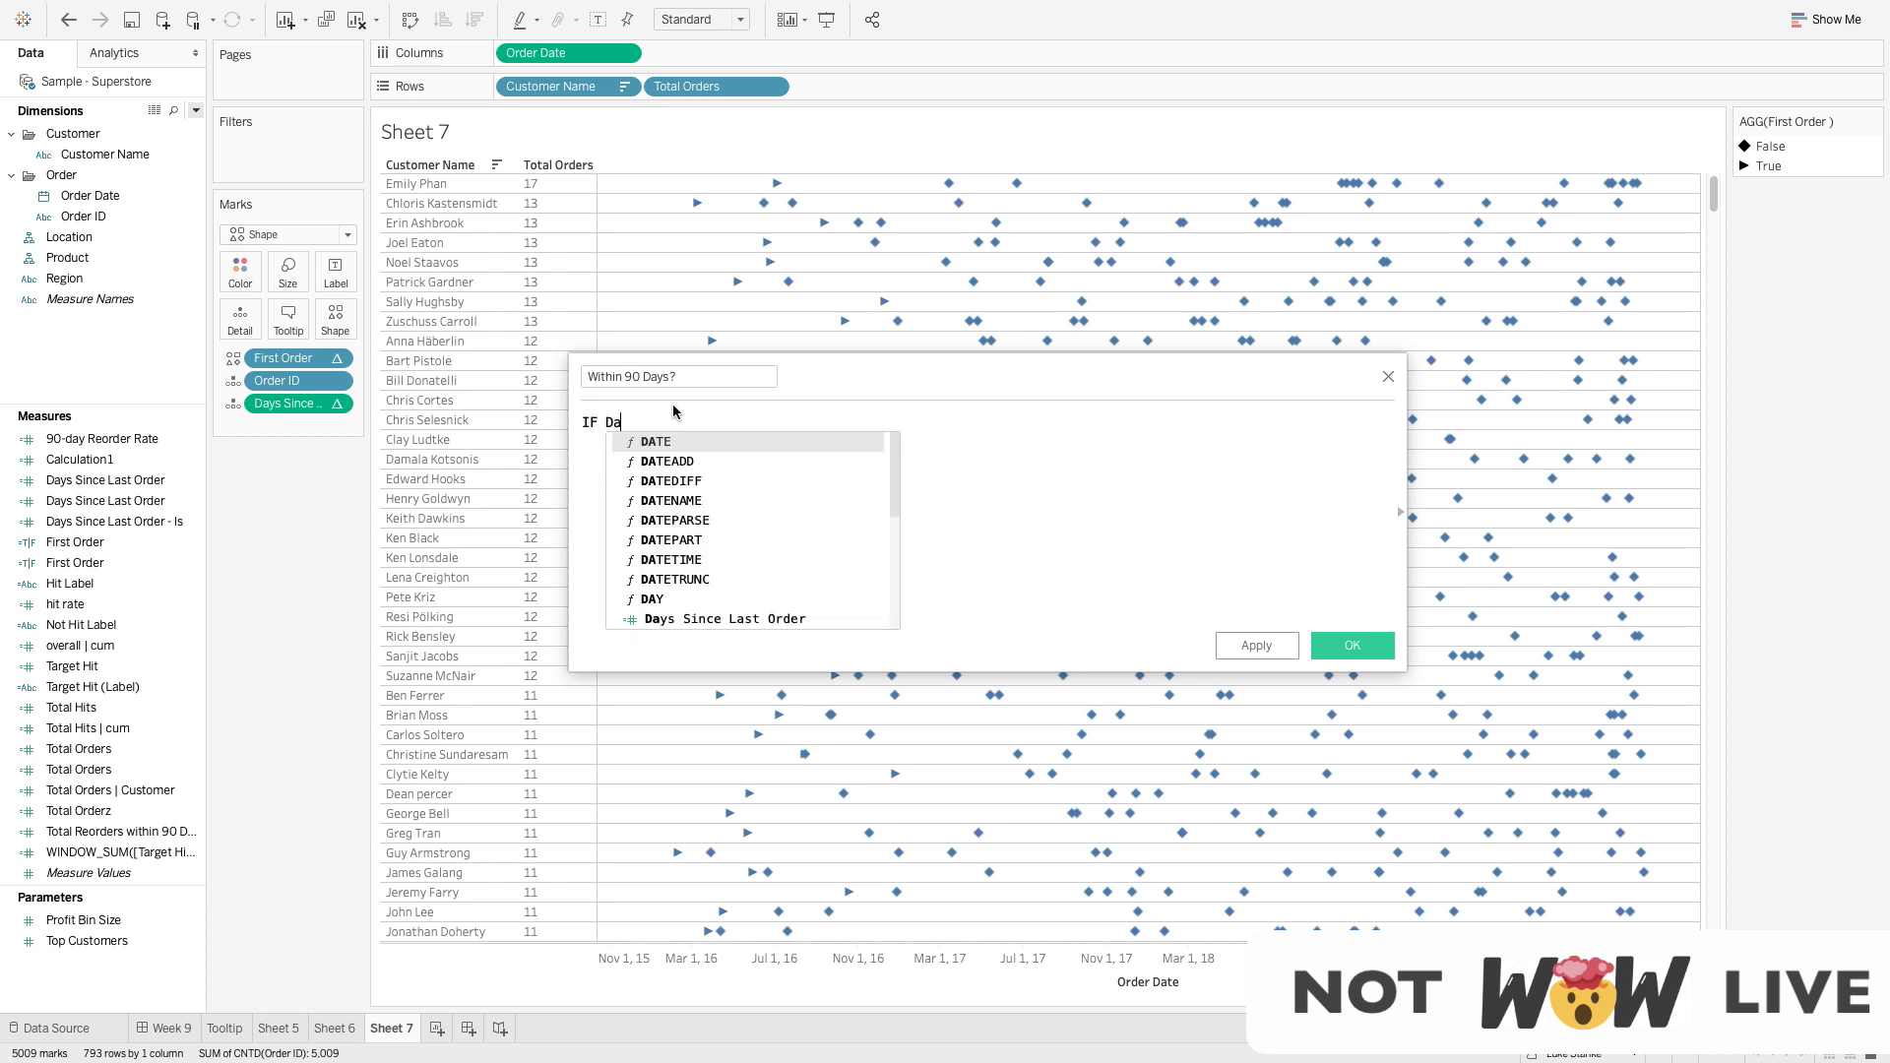
key(Down)
key(Down)
key(Down)
key(Down)
key(Down)
key(Down)
key(Down)
key(Down)
key(Down)
key(Return)
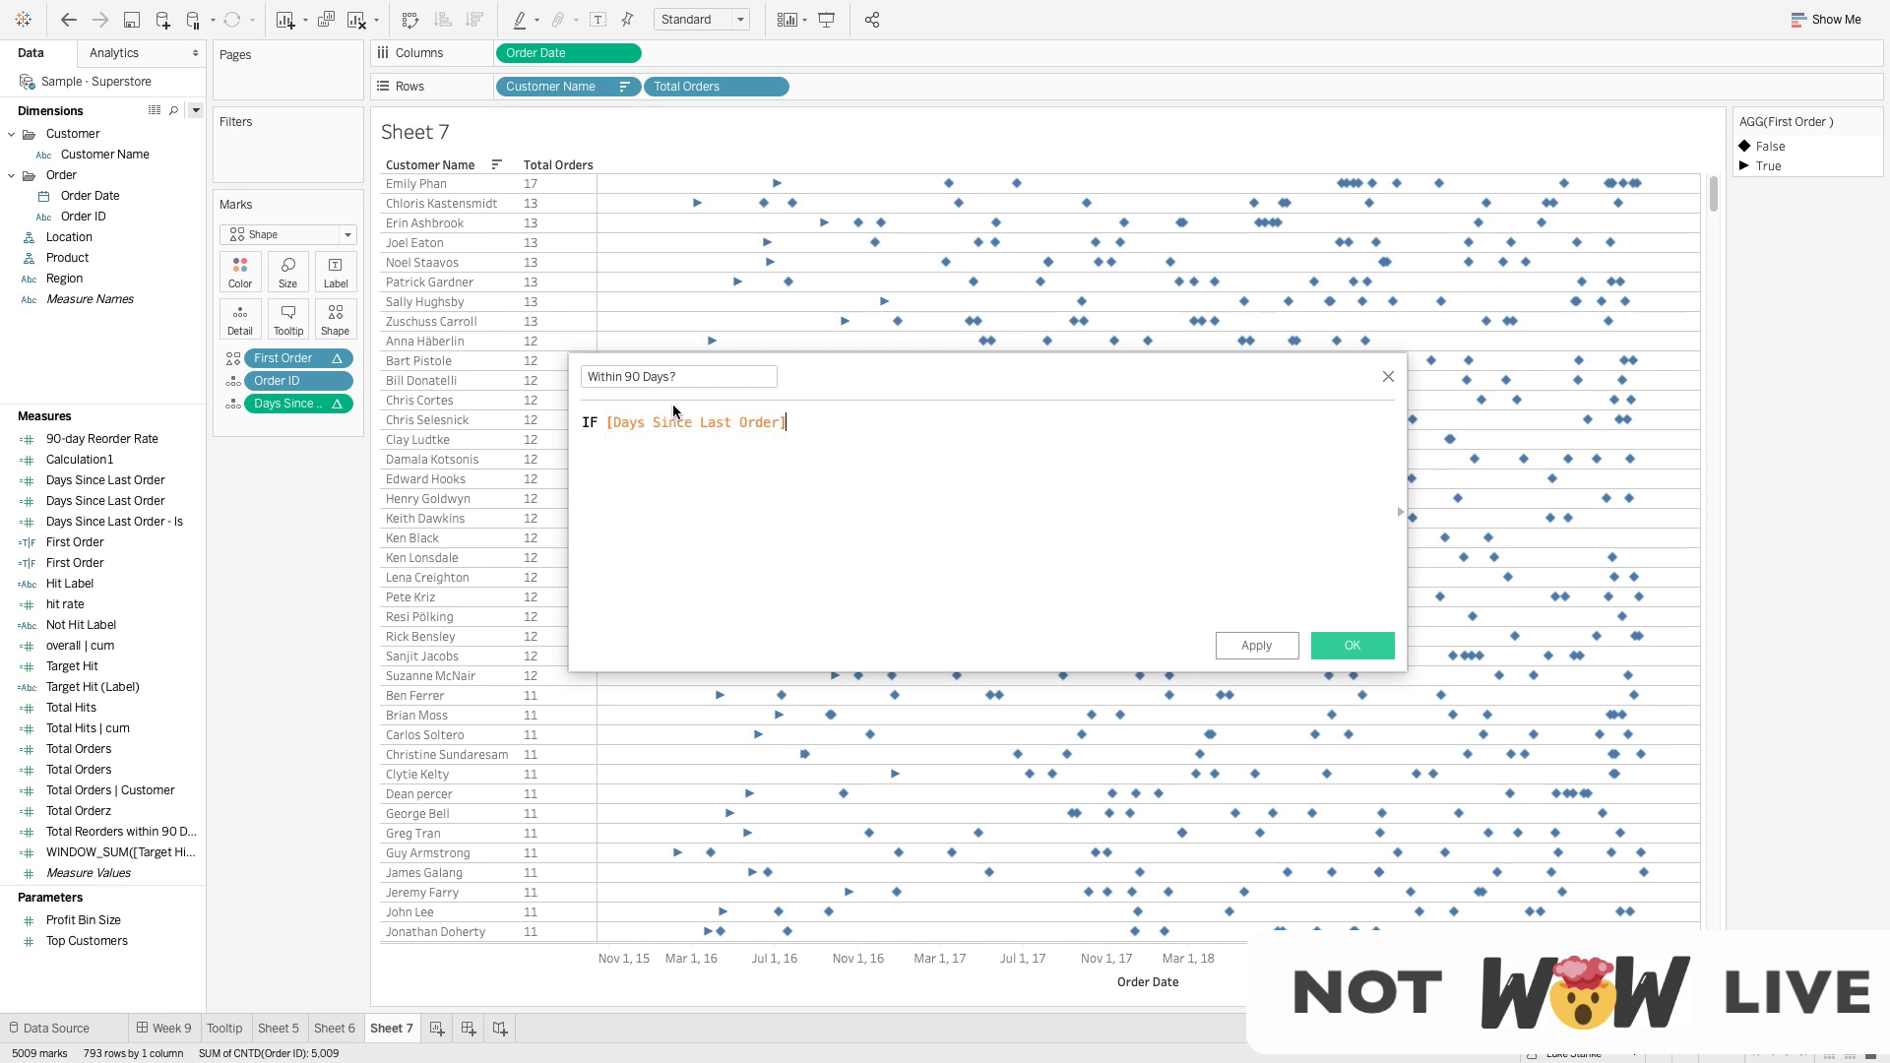
text(] <= 90)
key(Return)
Complete the Within 90 Days? formula with THEN 1, ELSE 0 and END on separate lines, and save the field
text(THEN 1 El)
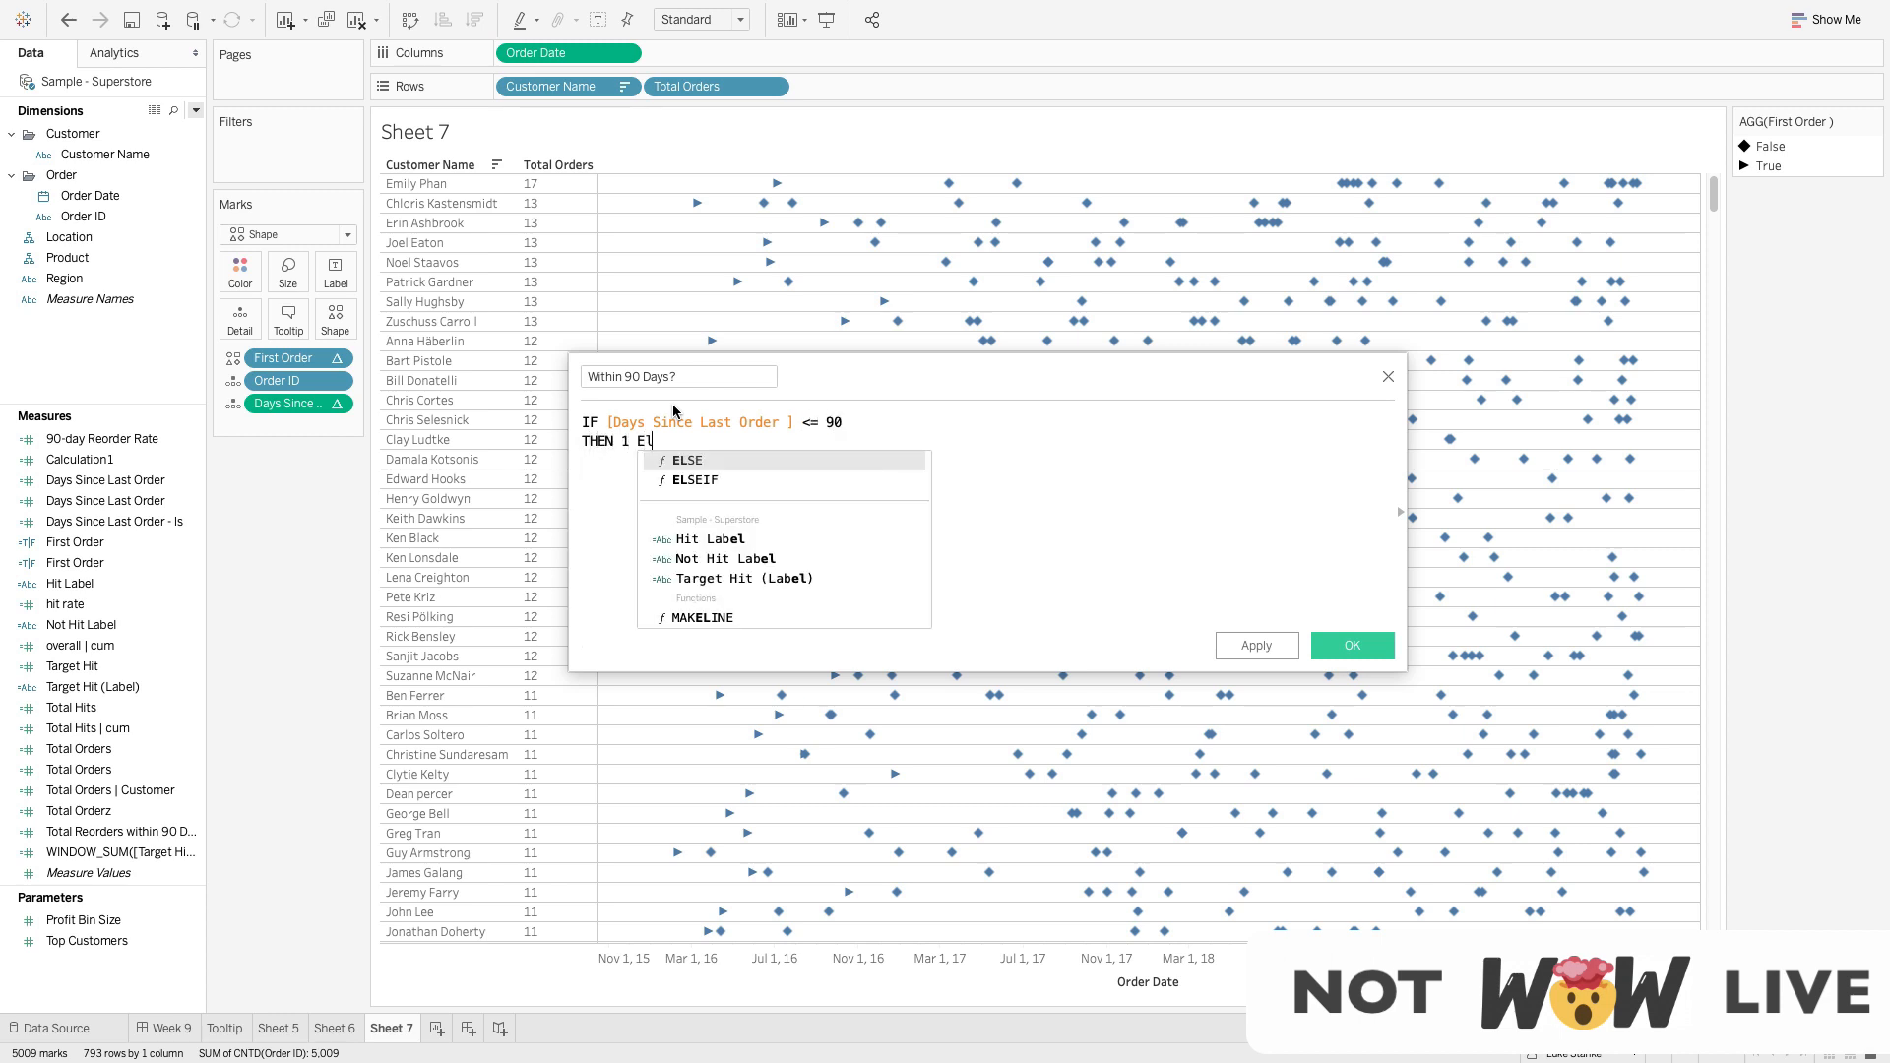
key(BackSpace)
key(BackSpace)
key(BackSpace)
key(Return)
text(ELSE 0 )
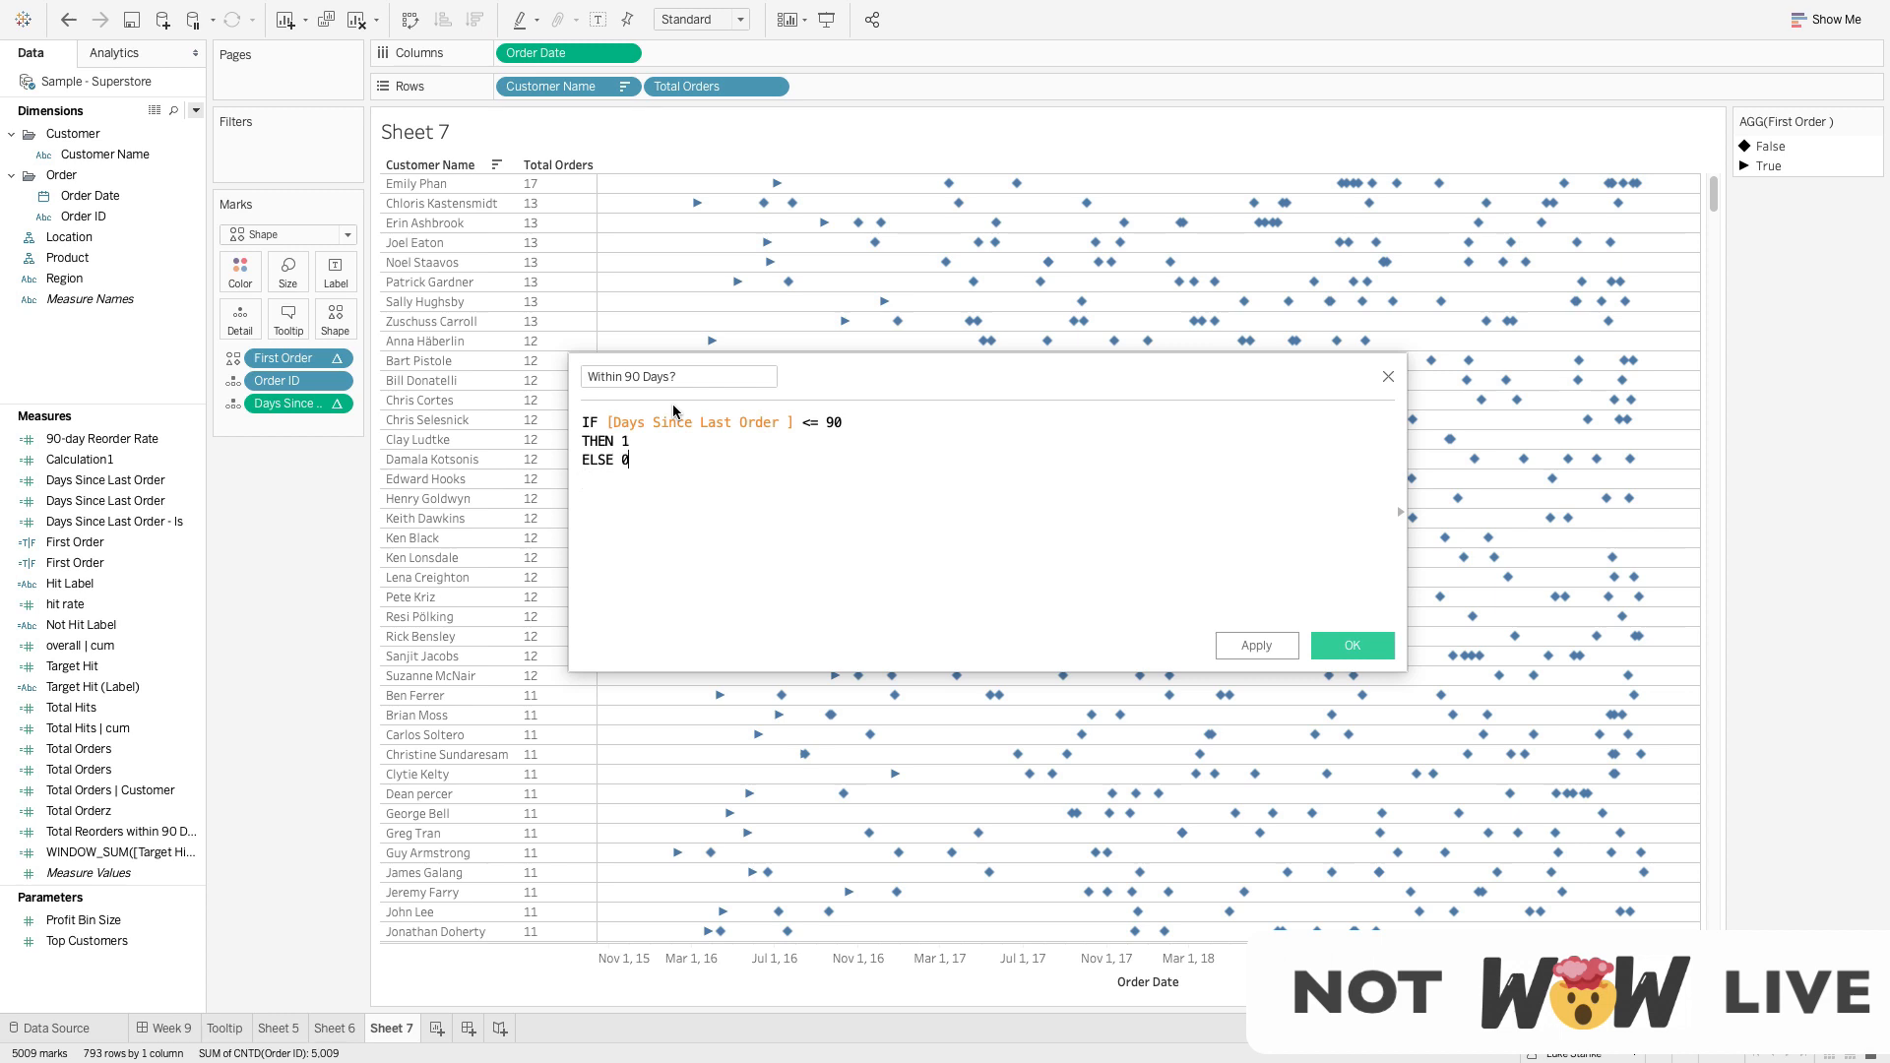
text(END)
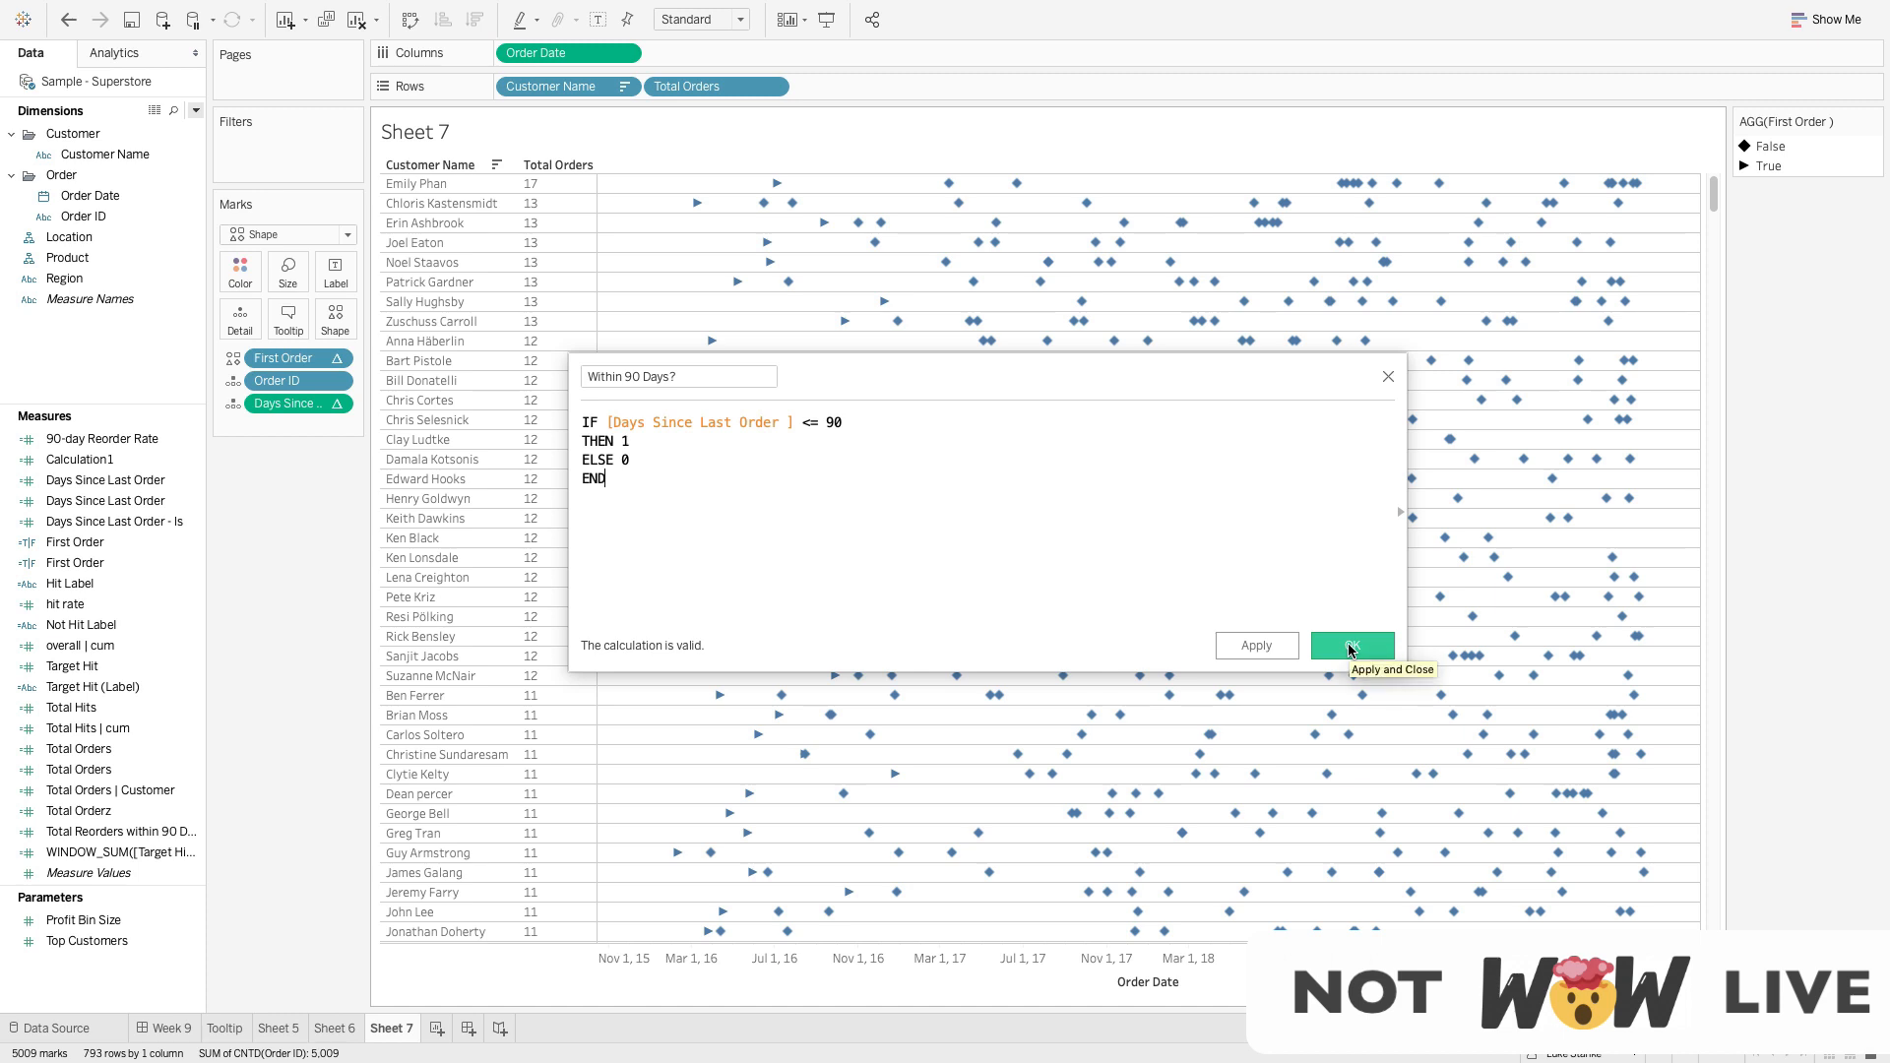
click(1351, 646)
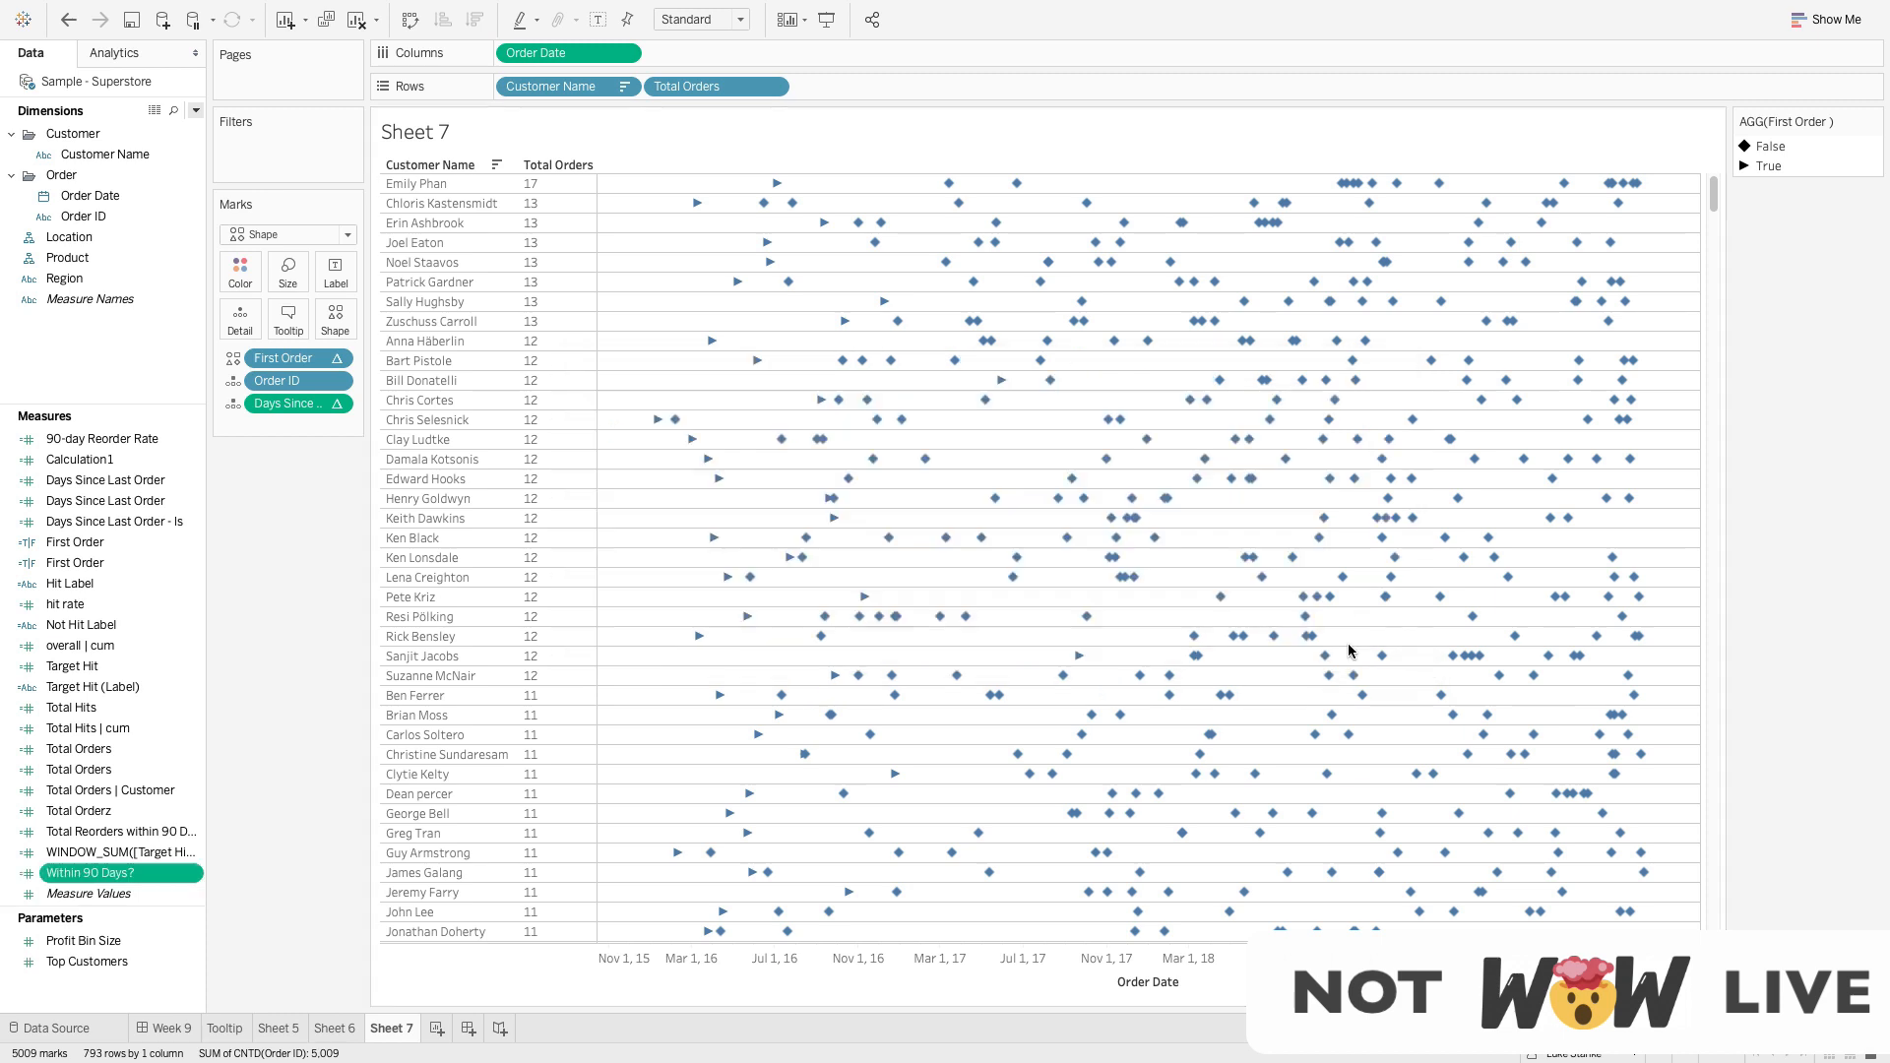
Colour the order marks by Within 90 Days? and make the field discrete
drag(93, 873, 251, 281)
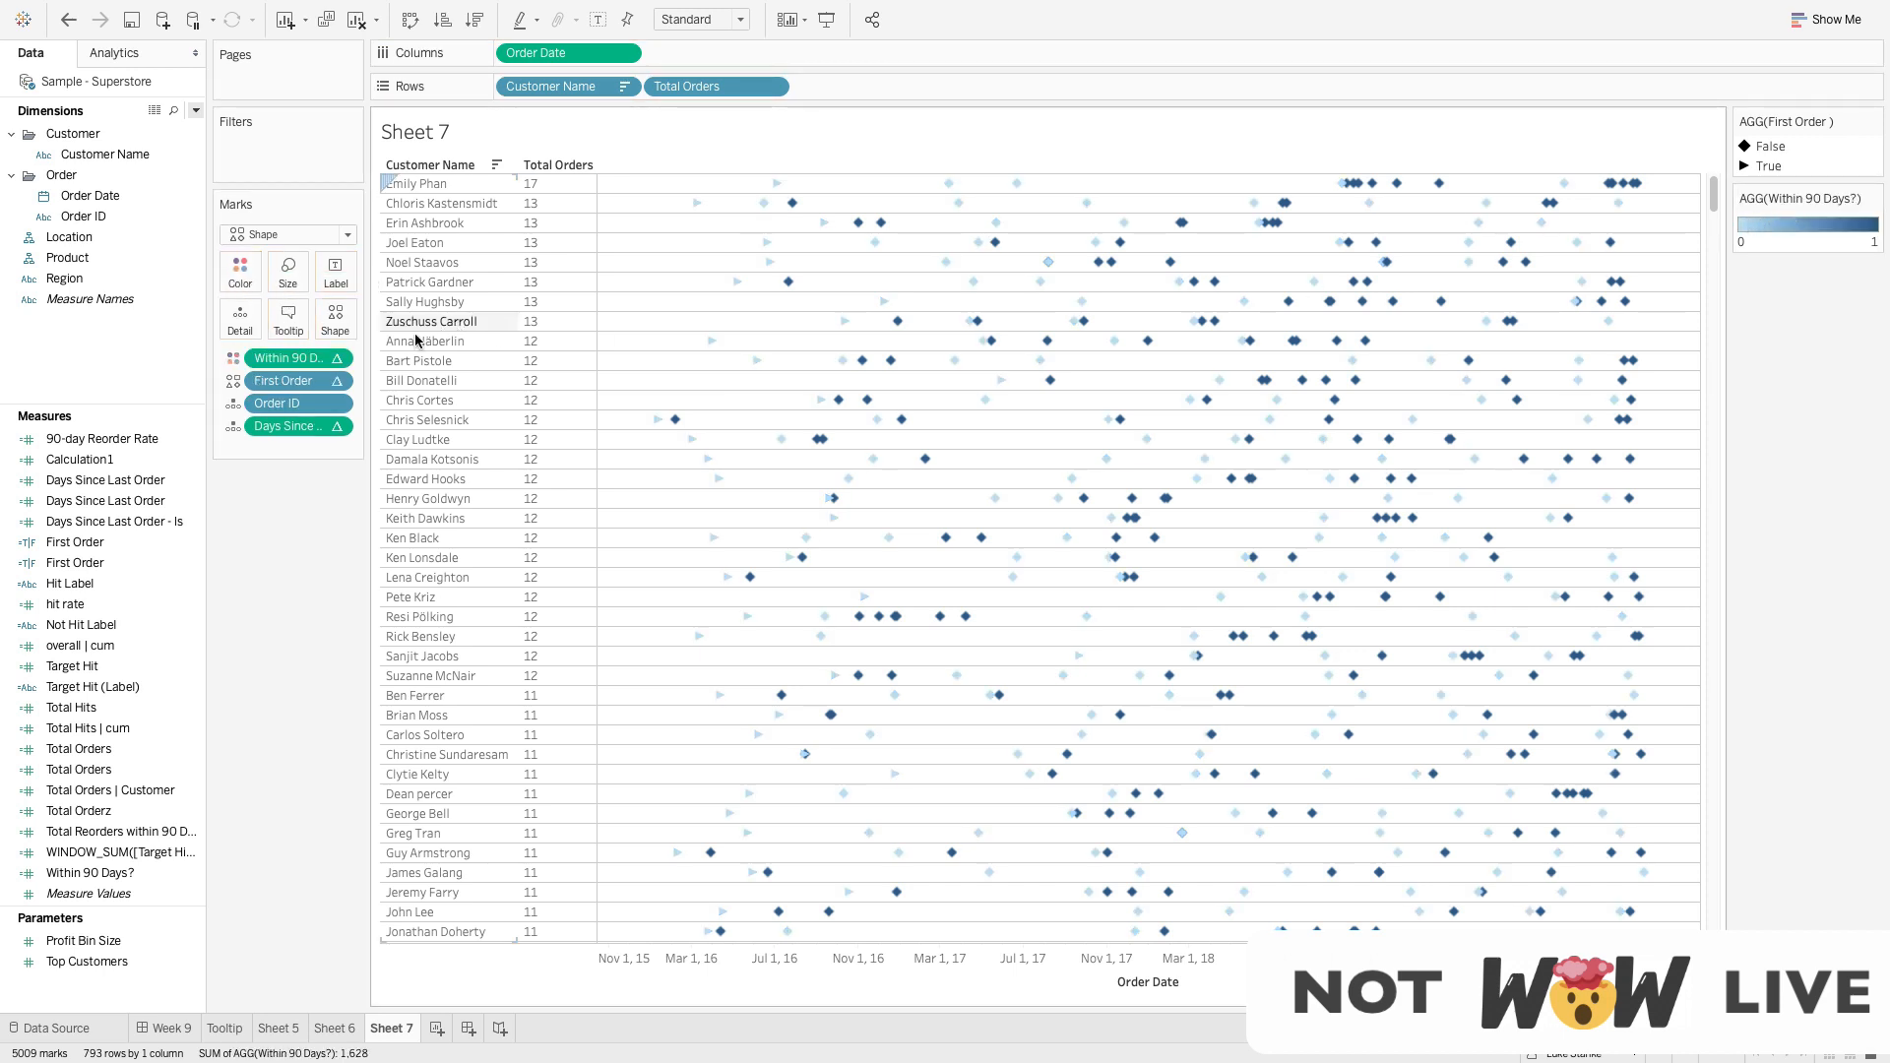
click(340, 360)
click(350, 525)
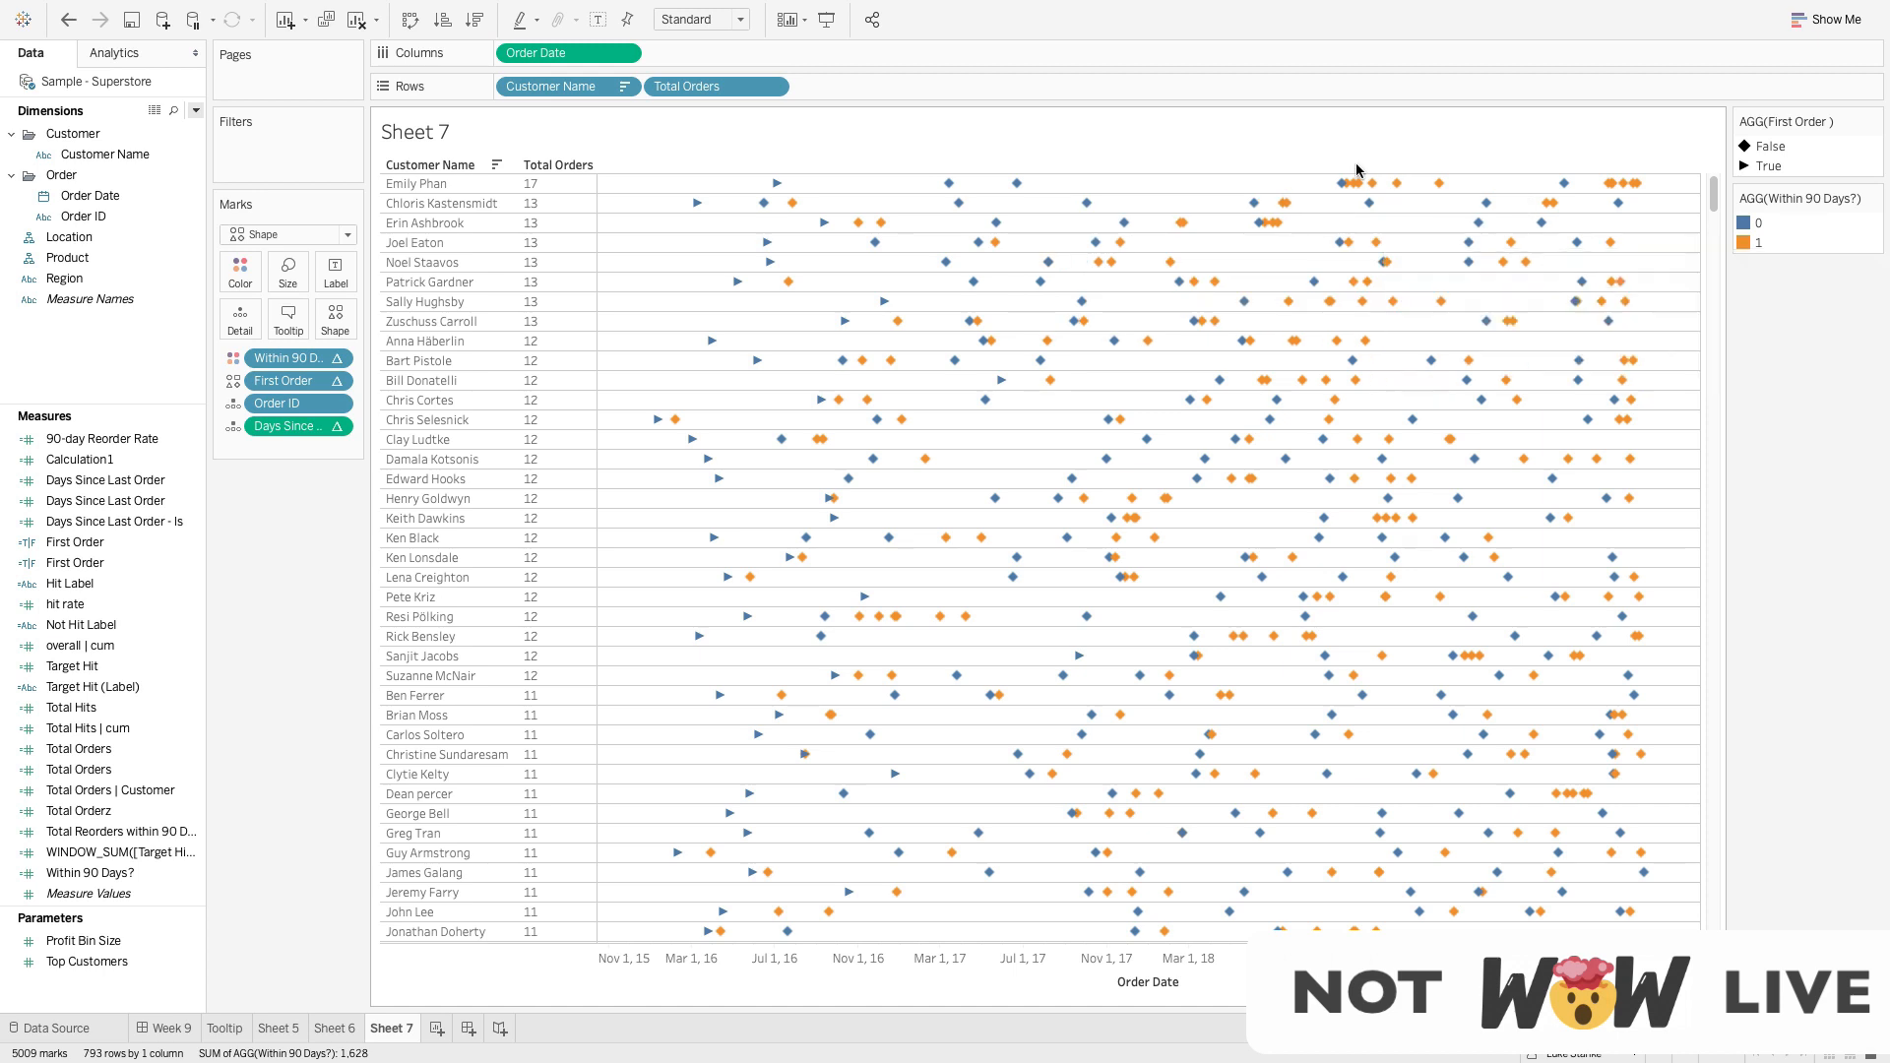
Assign grey to value 0 and purple to value 1 of the Within 90 Days? colours
mouse_move(1351, 185)
double_click(1753, 232)
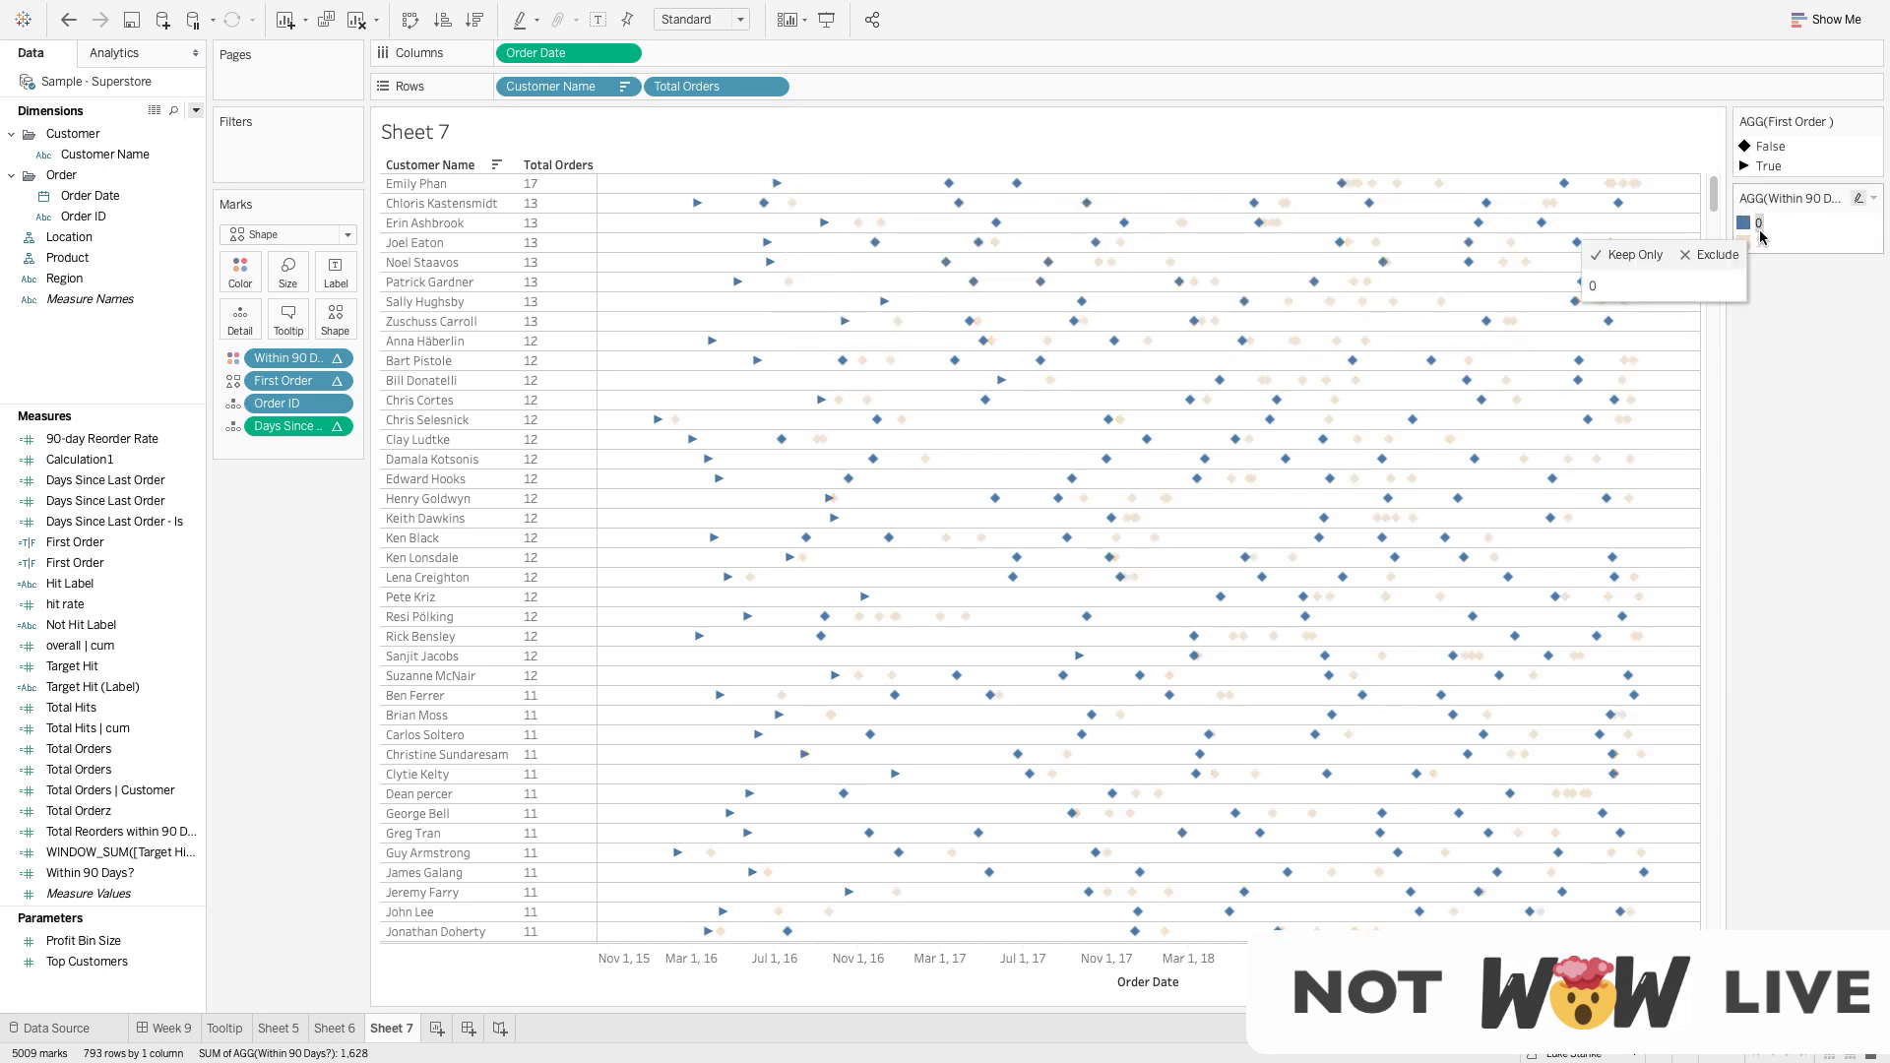
click(1026, 596)
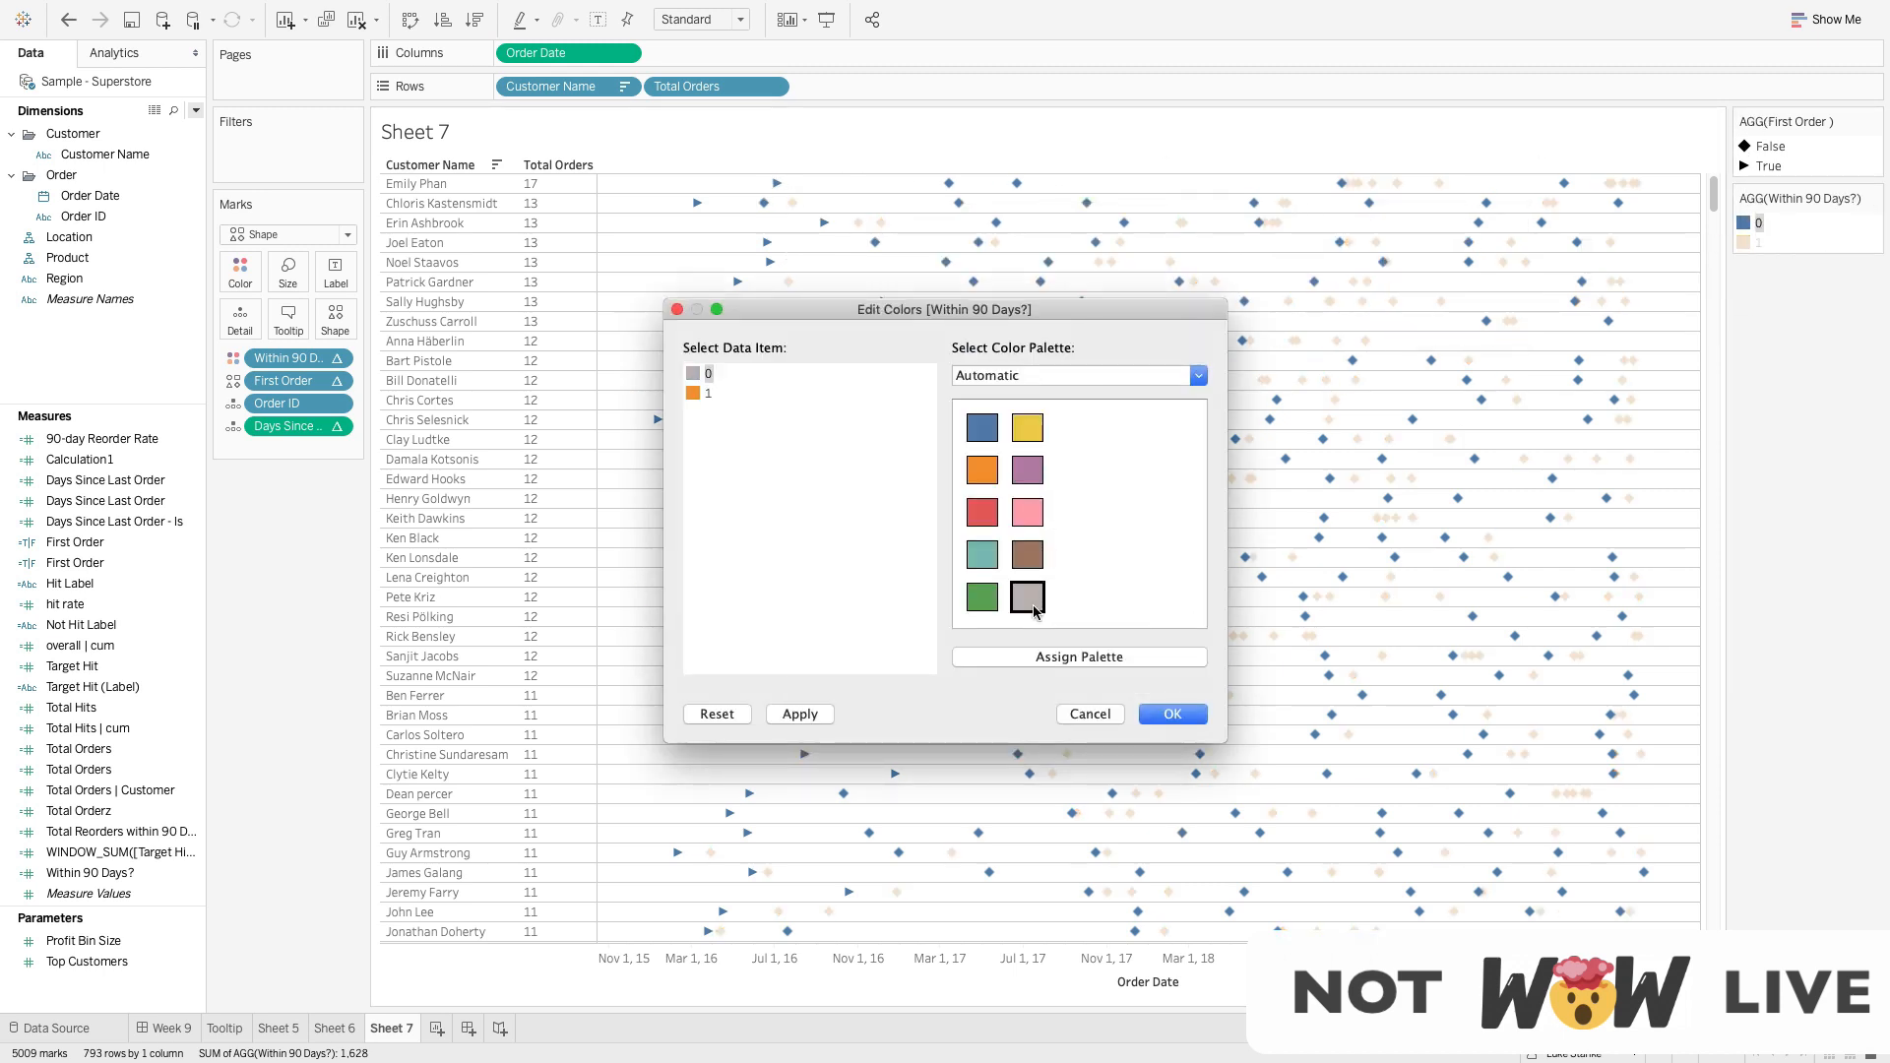
click(706, 393)
click(1177, 715)
click(1673, 420)
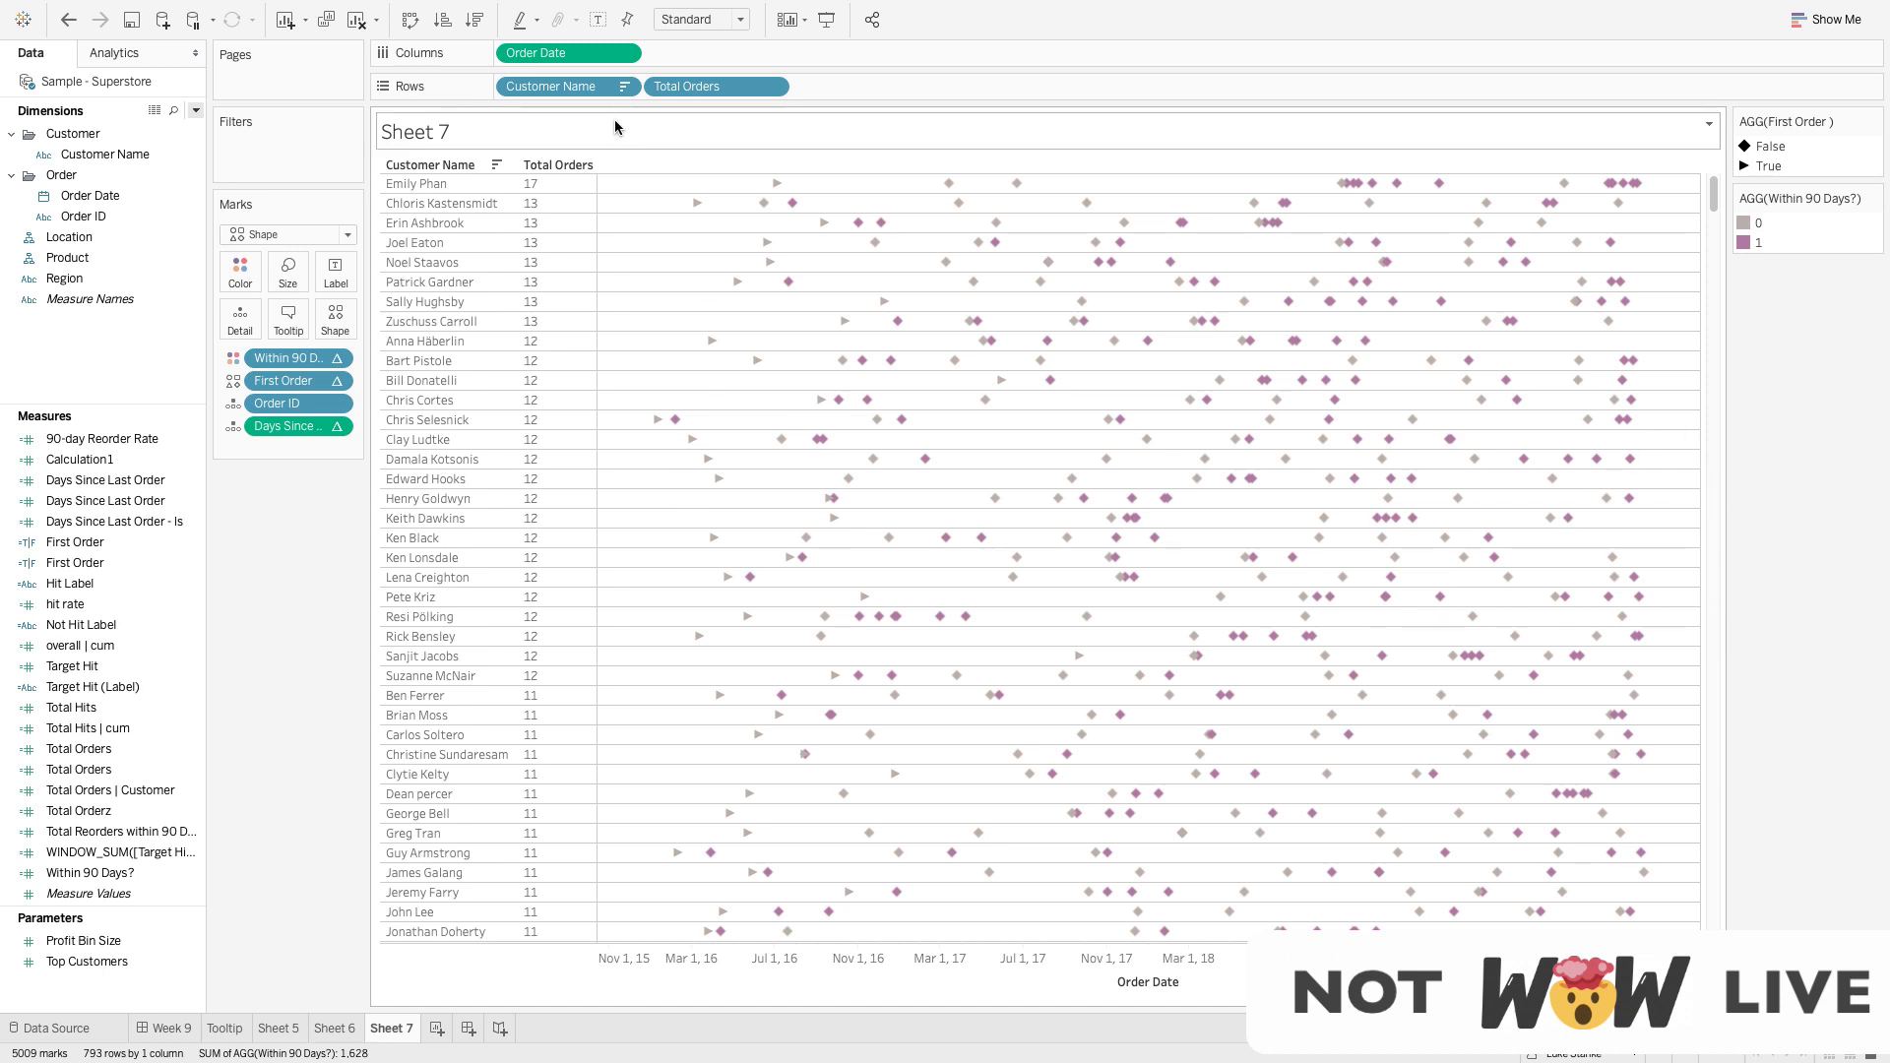
Create another calculated field named Hit Label
mouse_move(1118, 529)
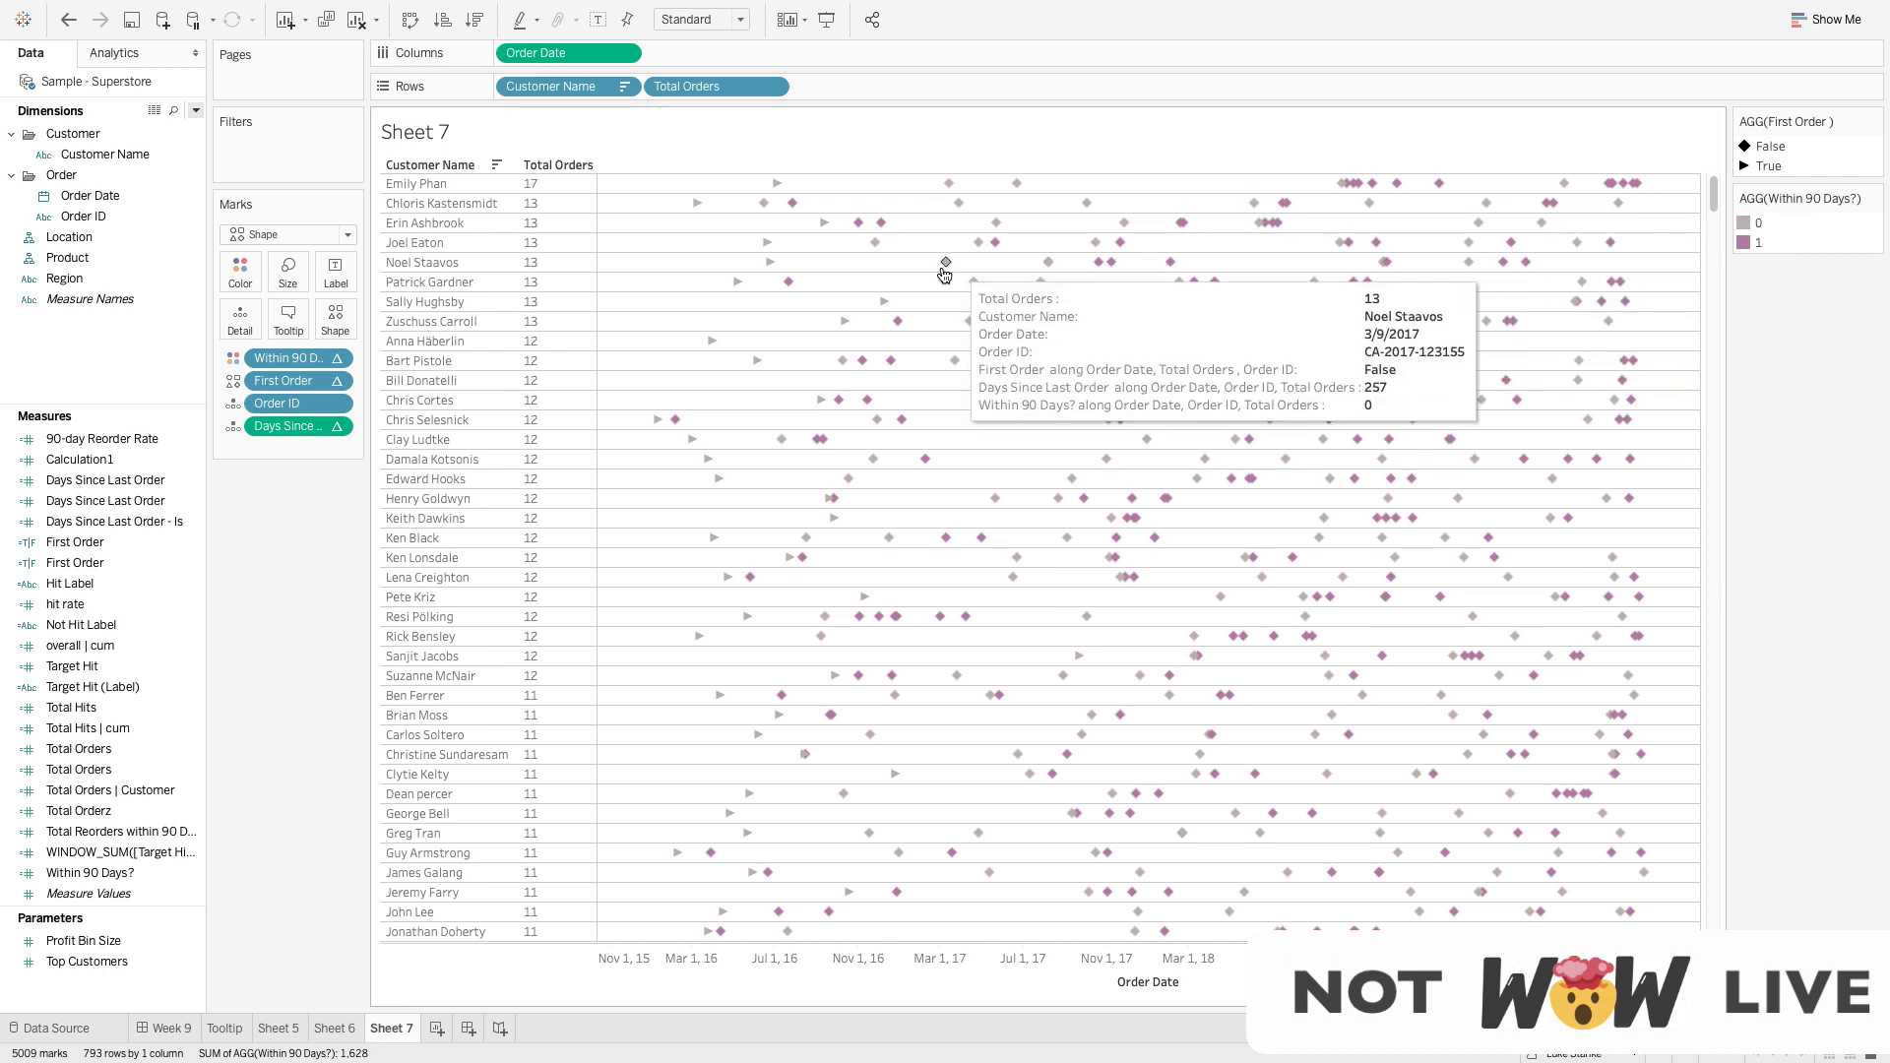
mouse_move(996, 243)
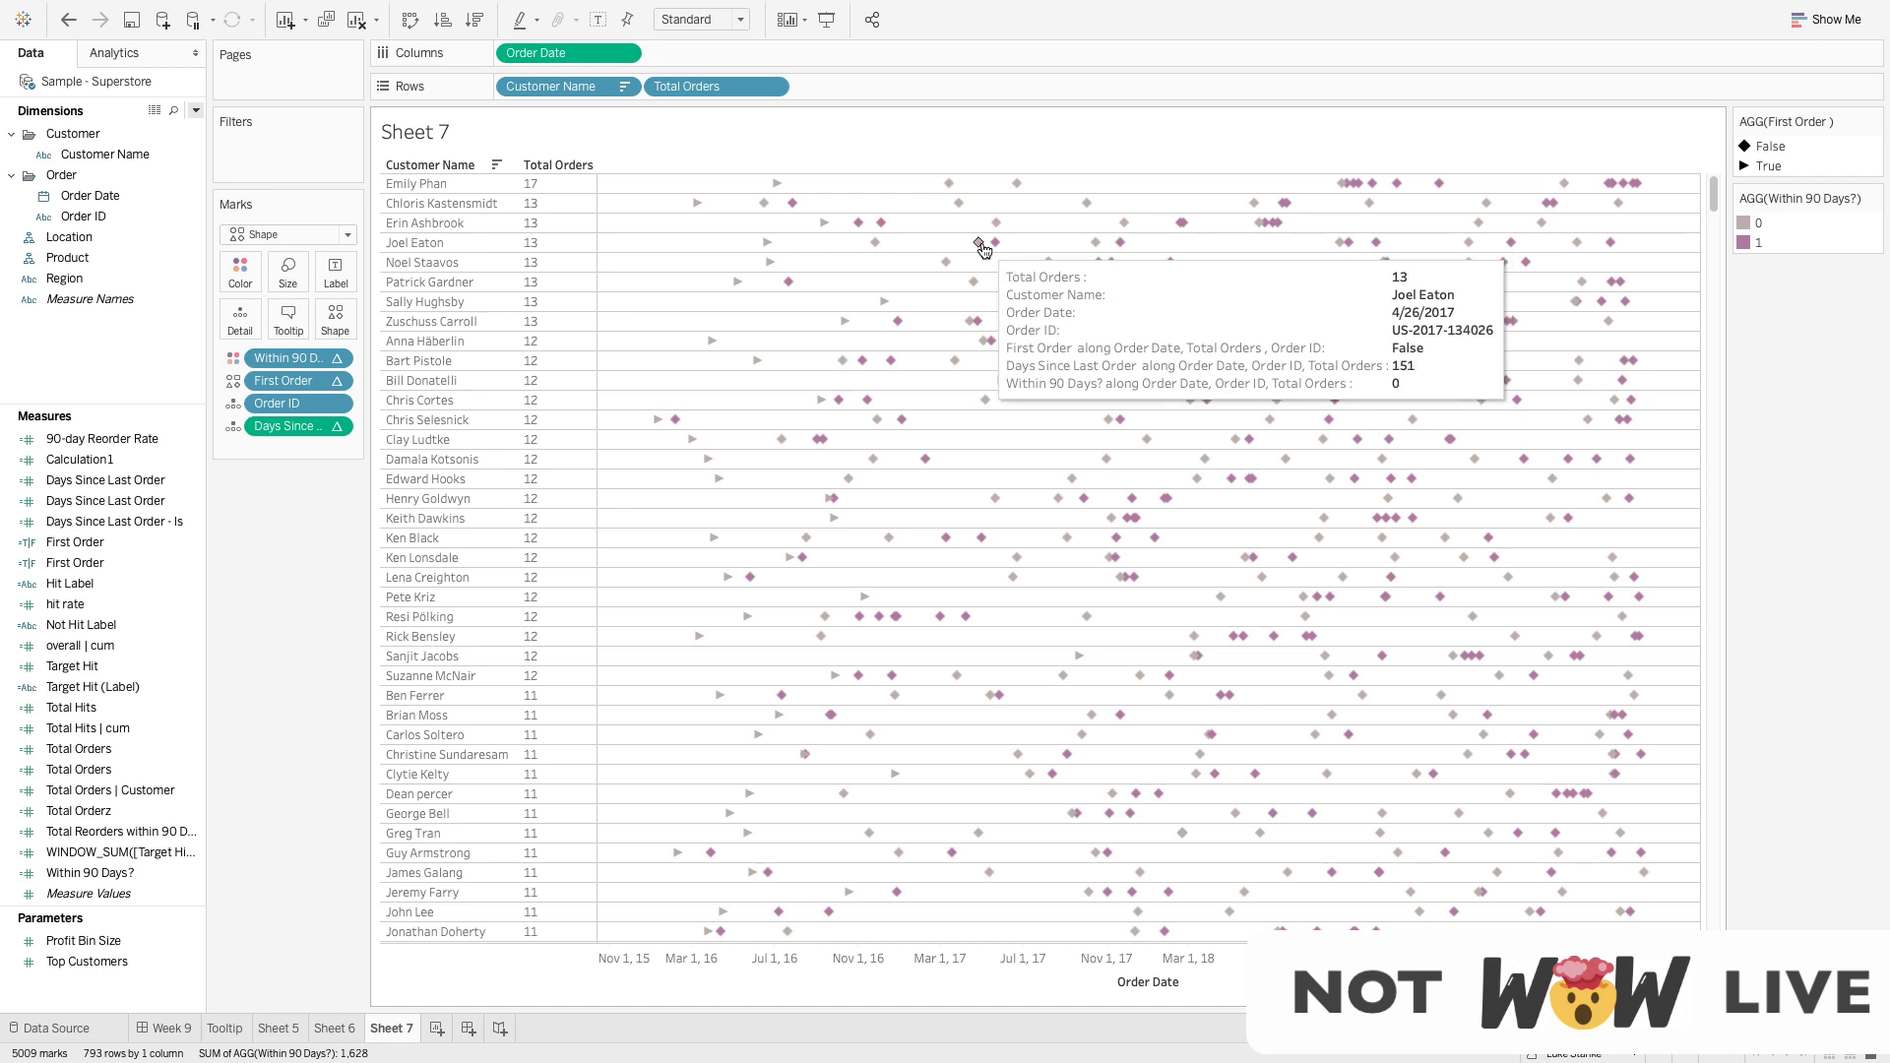
click(196, 111)
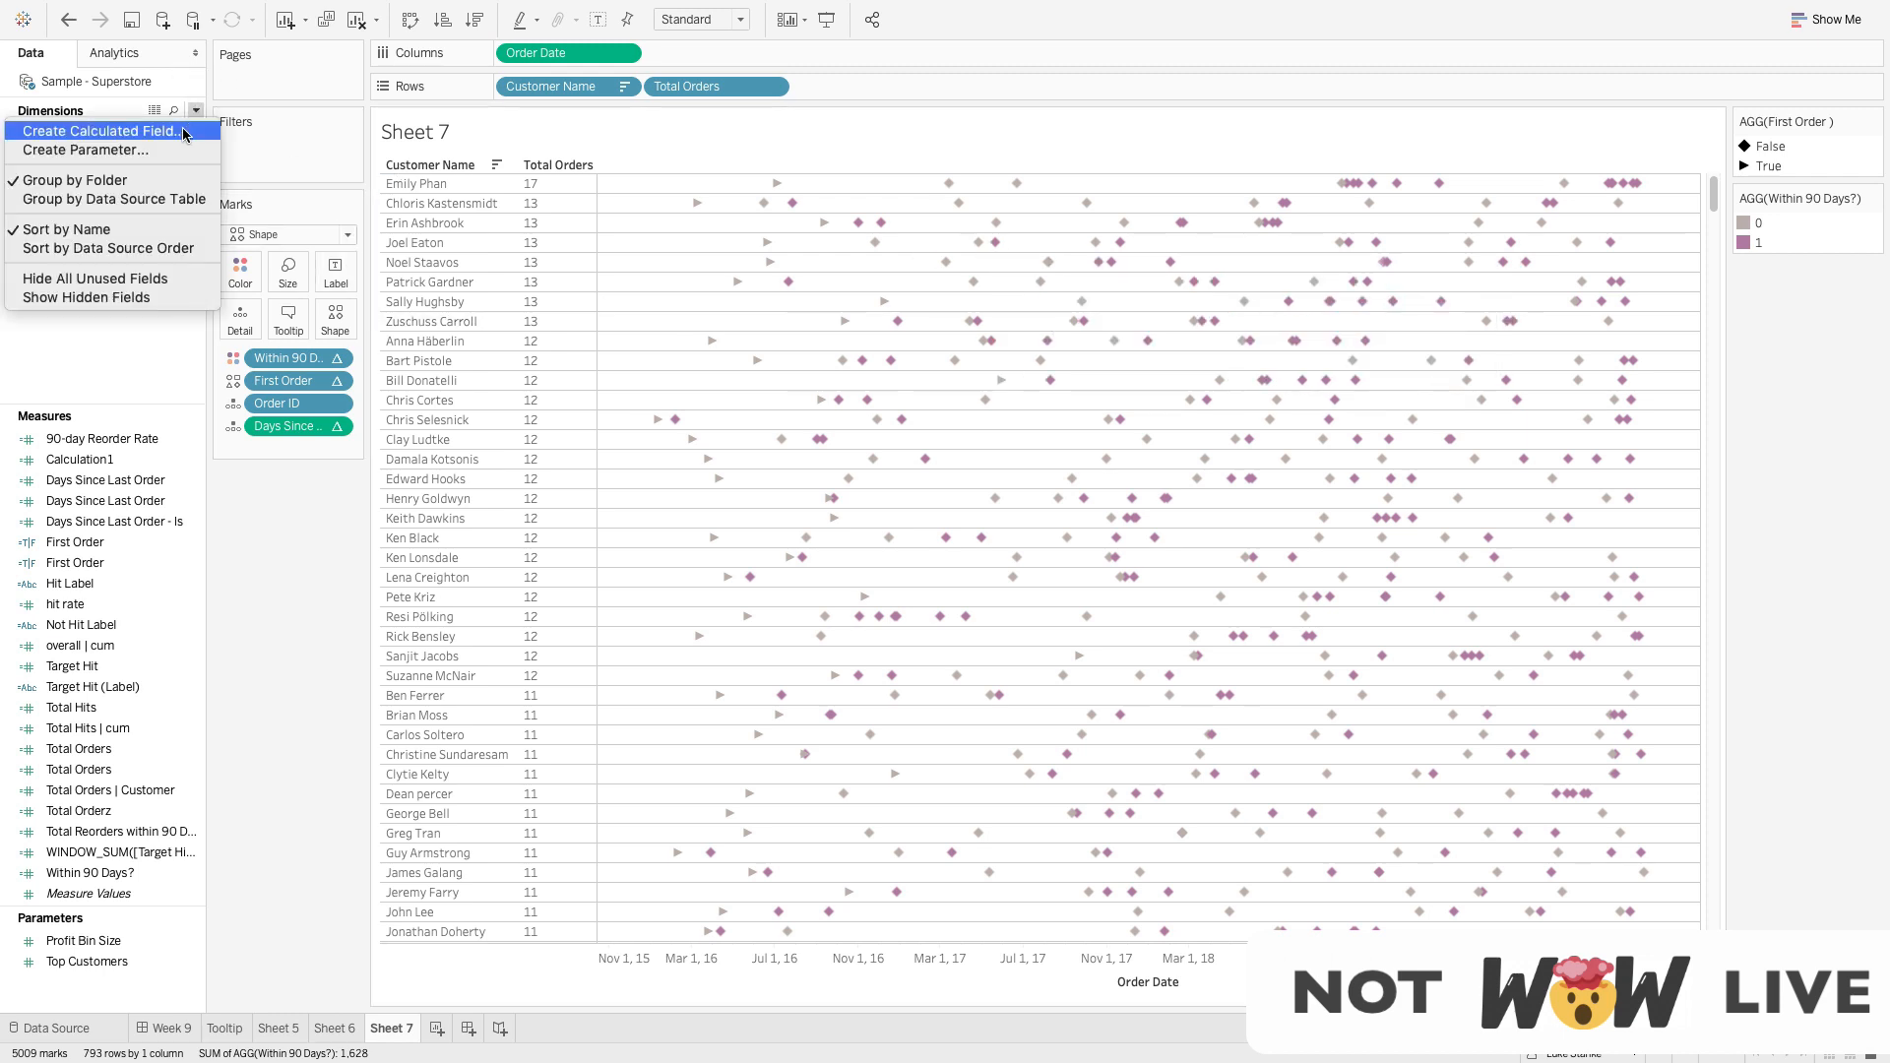
click(183, 131)
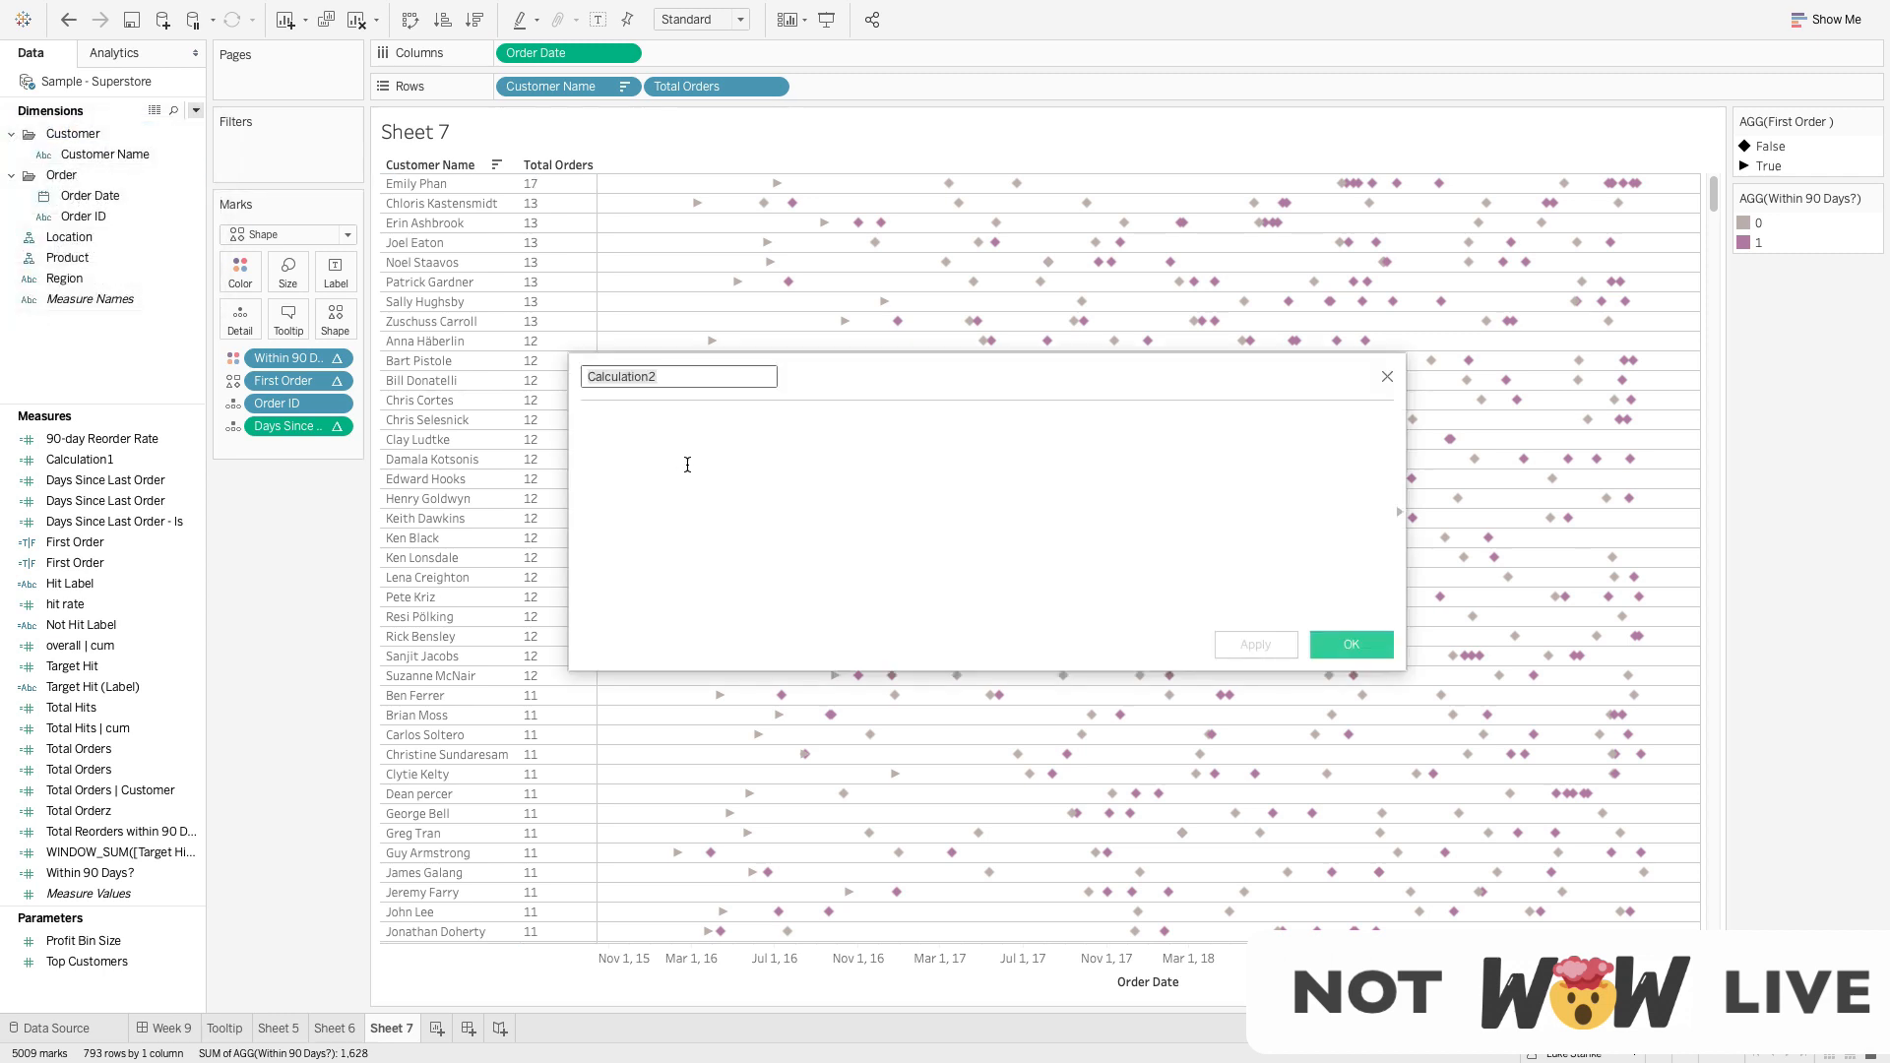
text(Hit Label)
key(Tab)
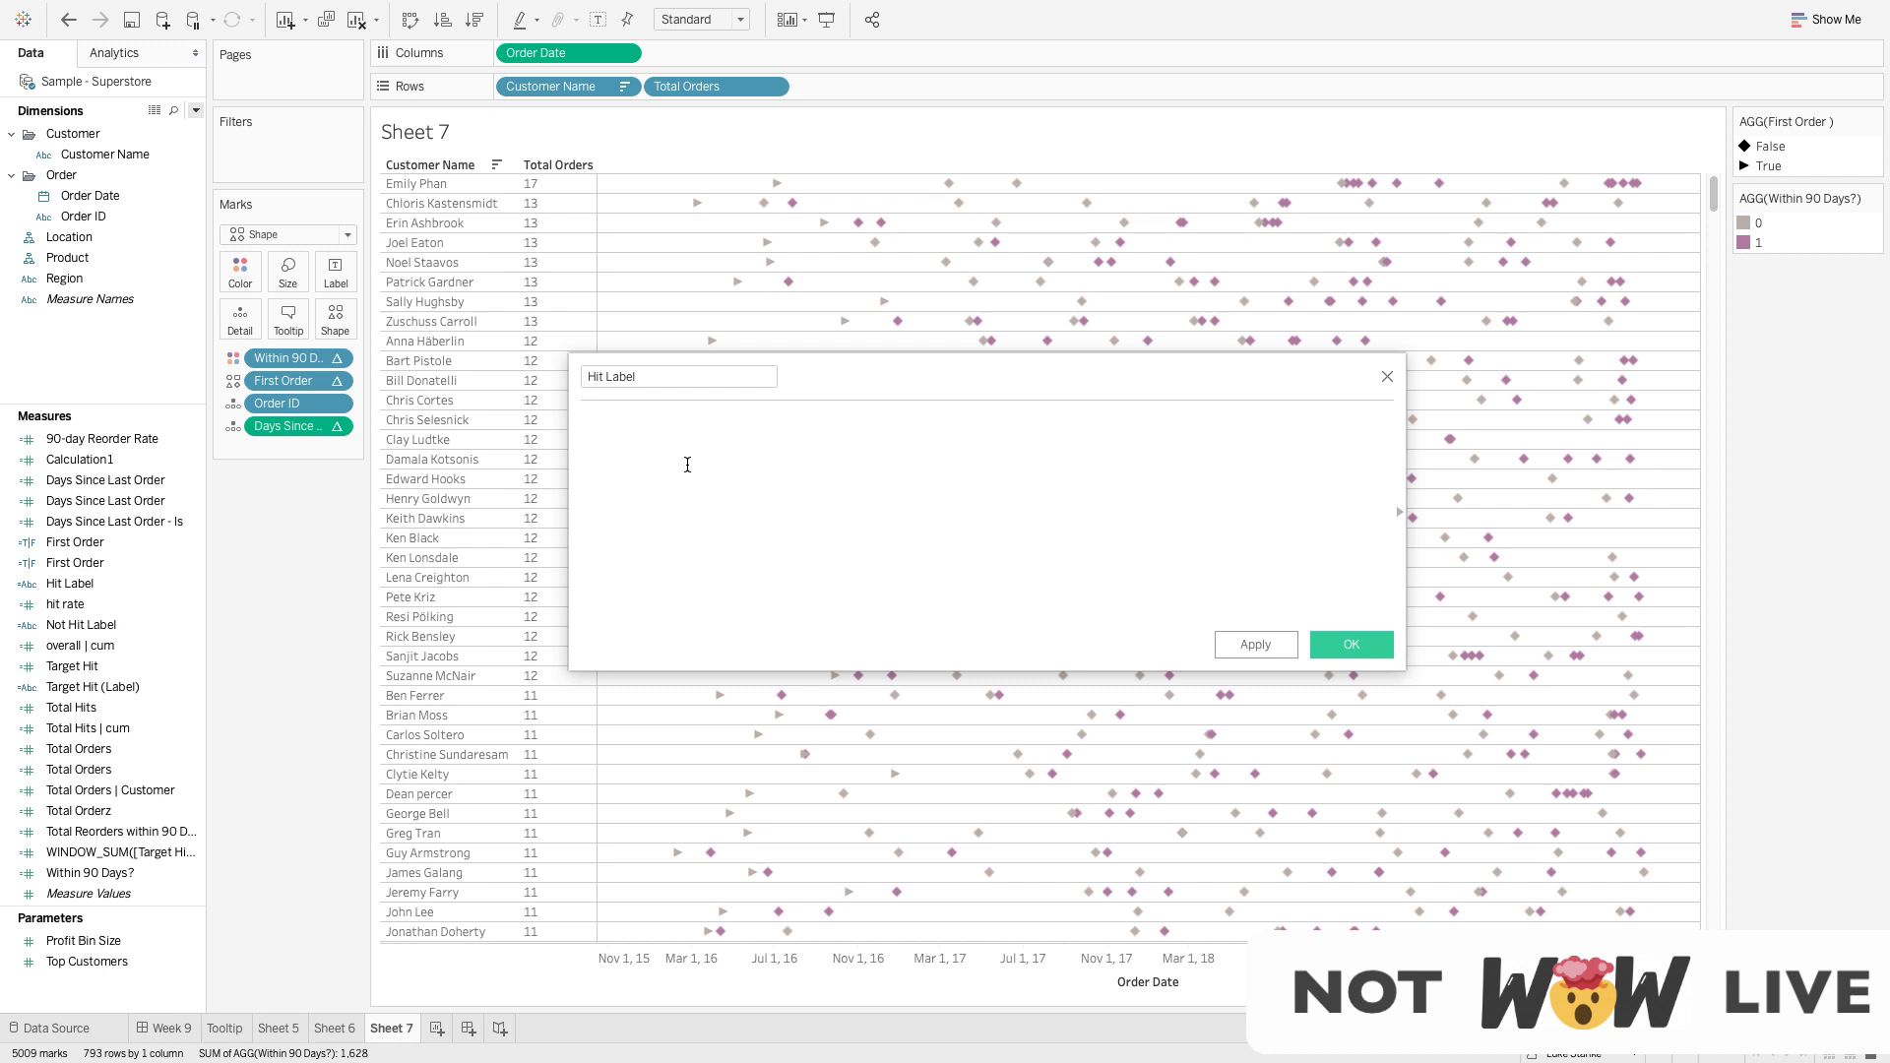
Enter IF [Within 90 Days?] = 1 THEN "Within 90" END as the Hit Label formula and save the field
text(IF)
text(Wit)
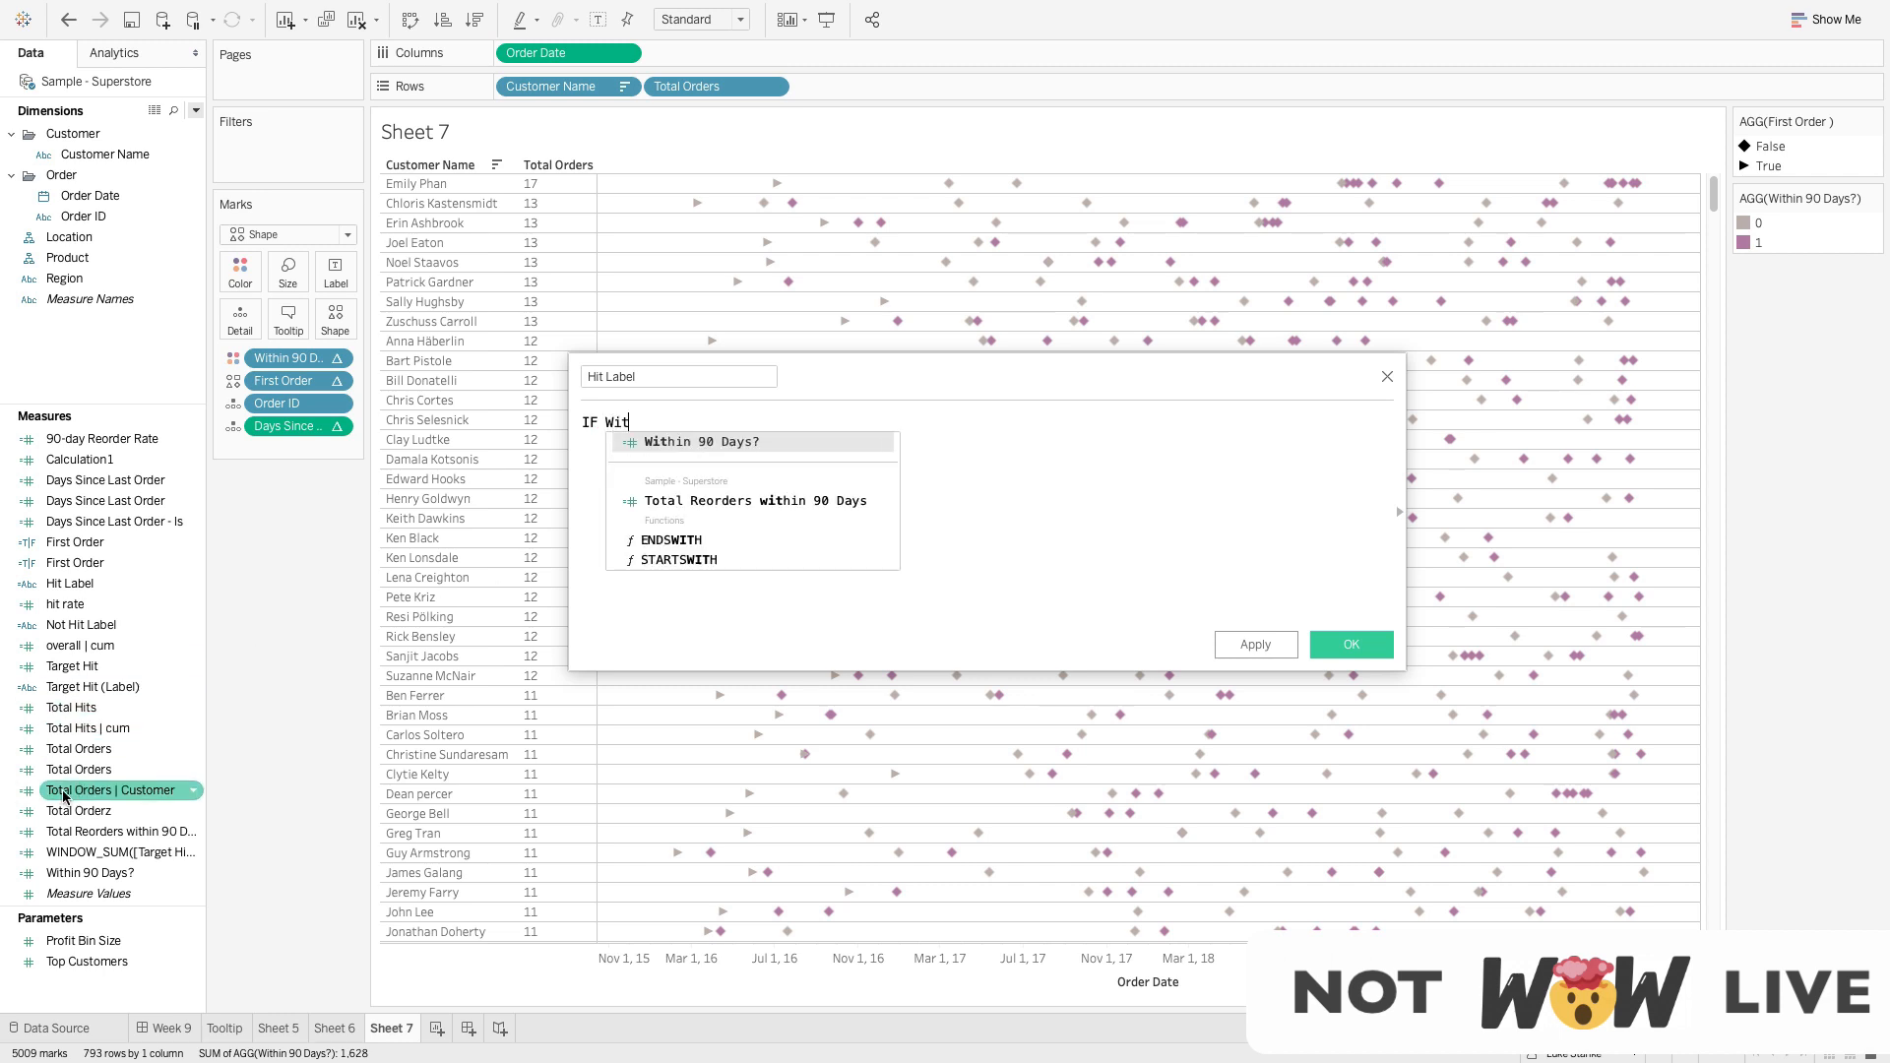
key(Return)
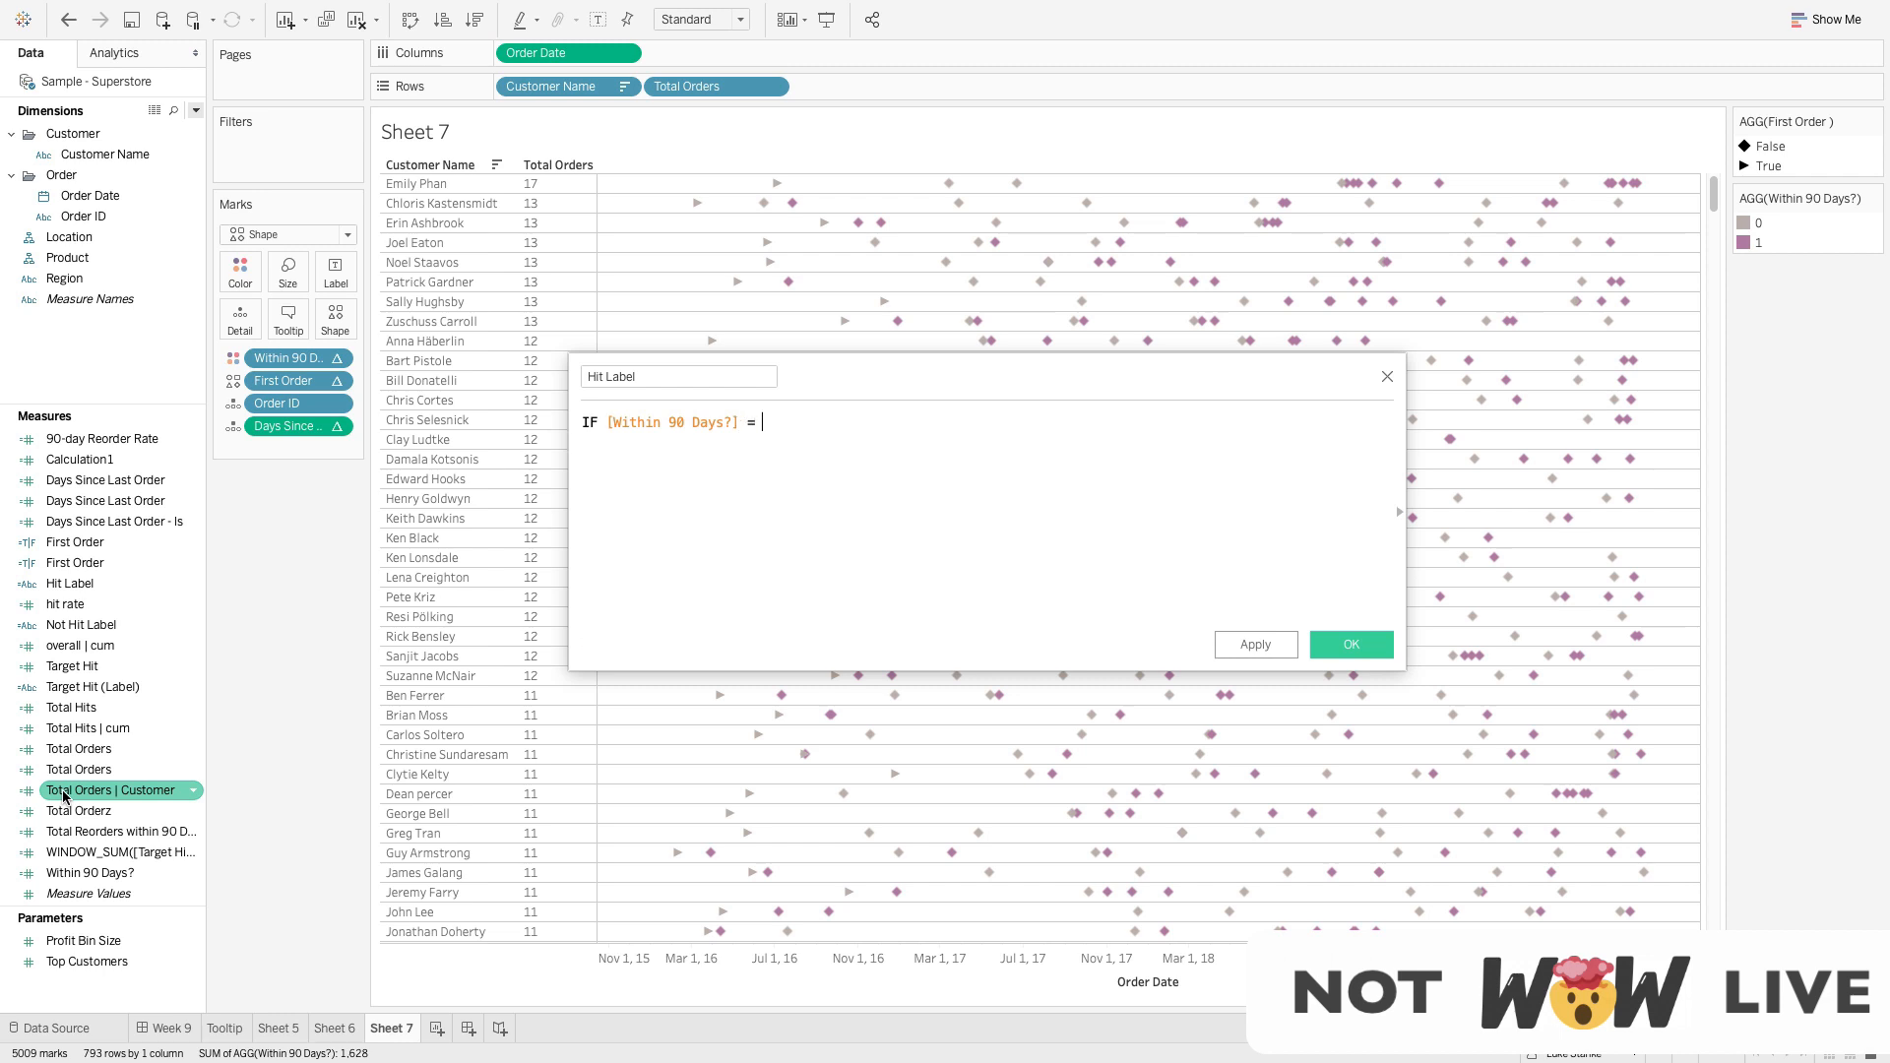
text(THE)
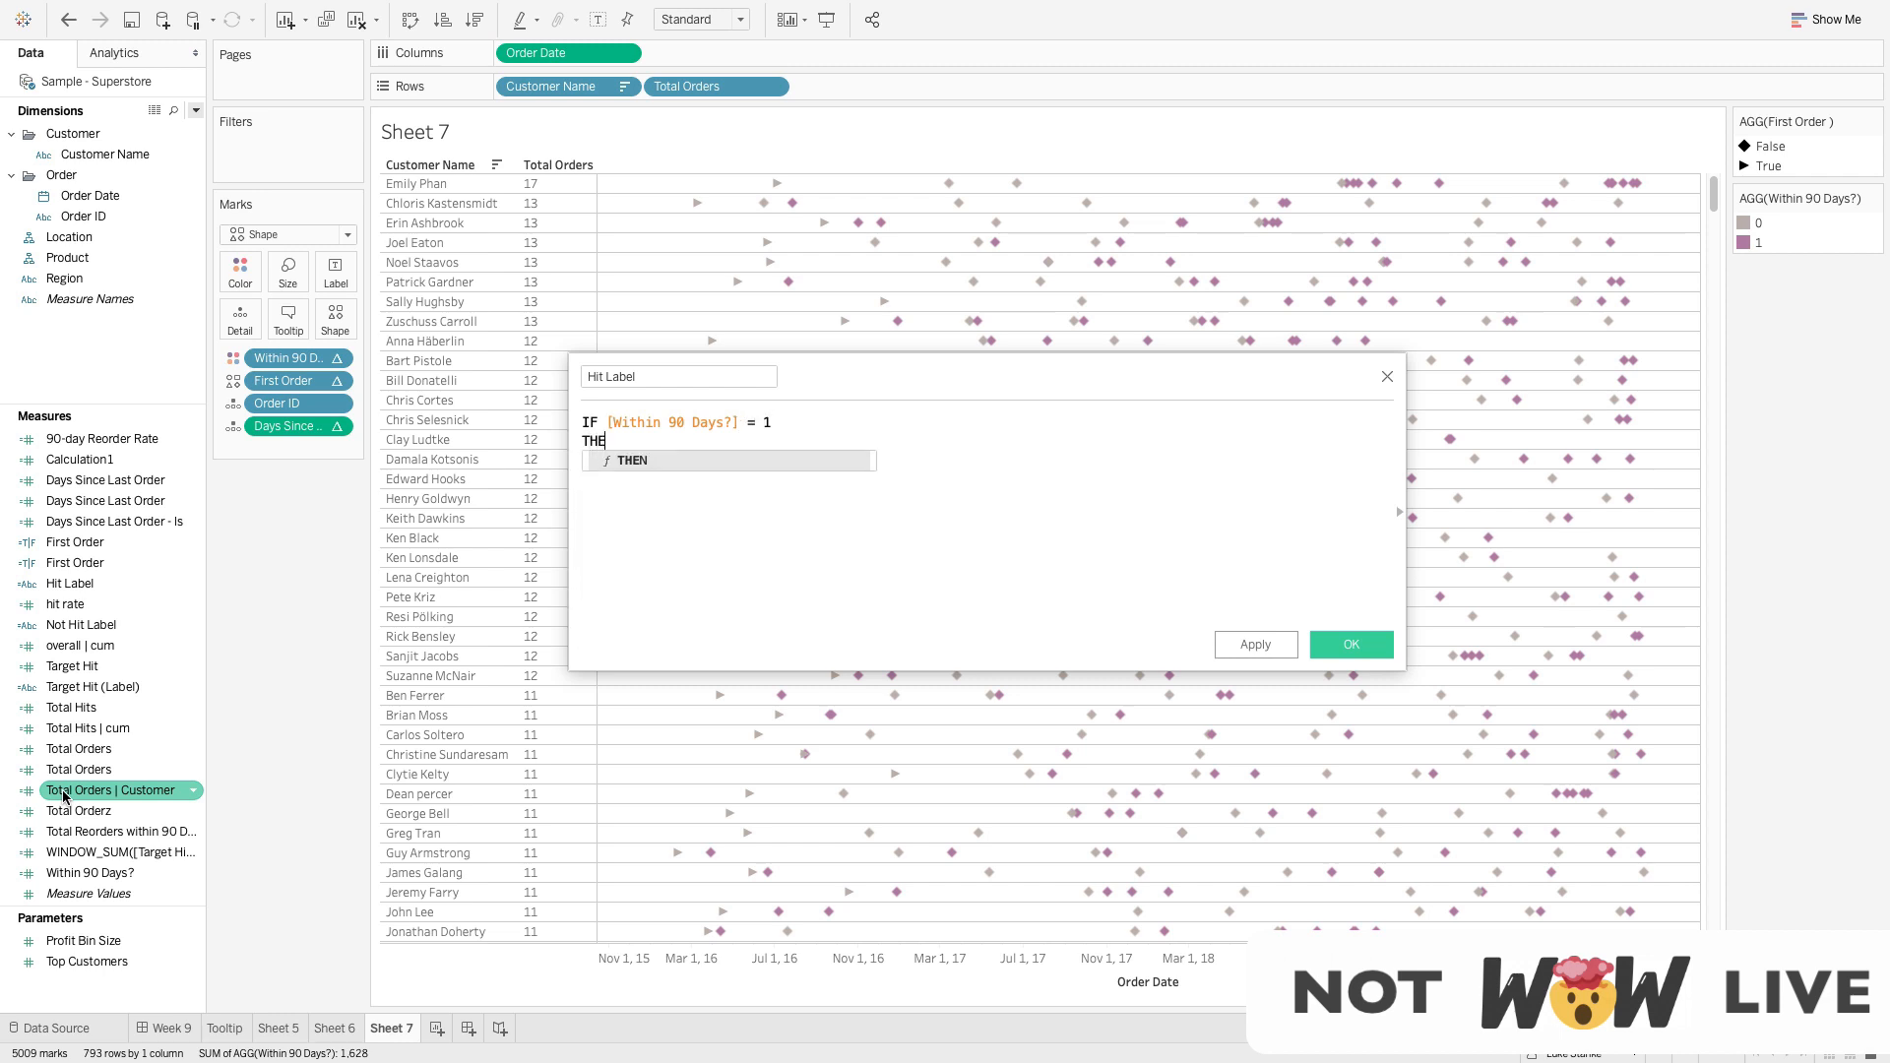
text(N ")
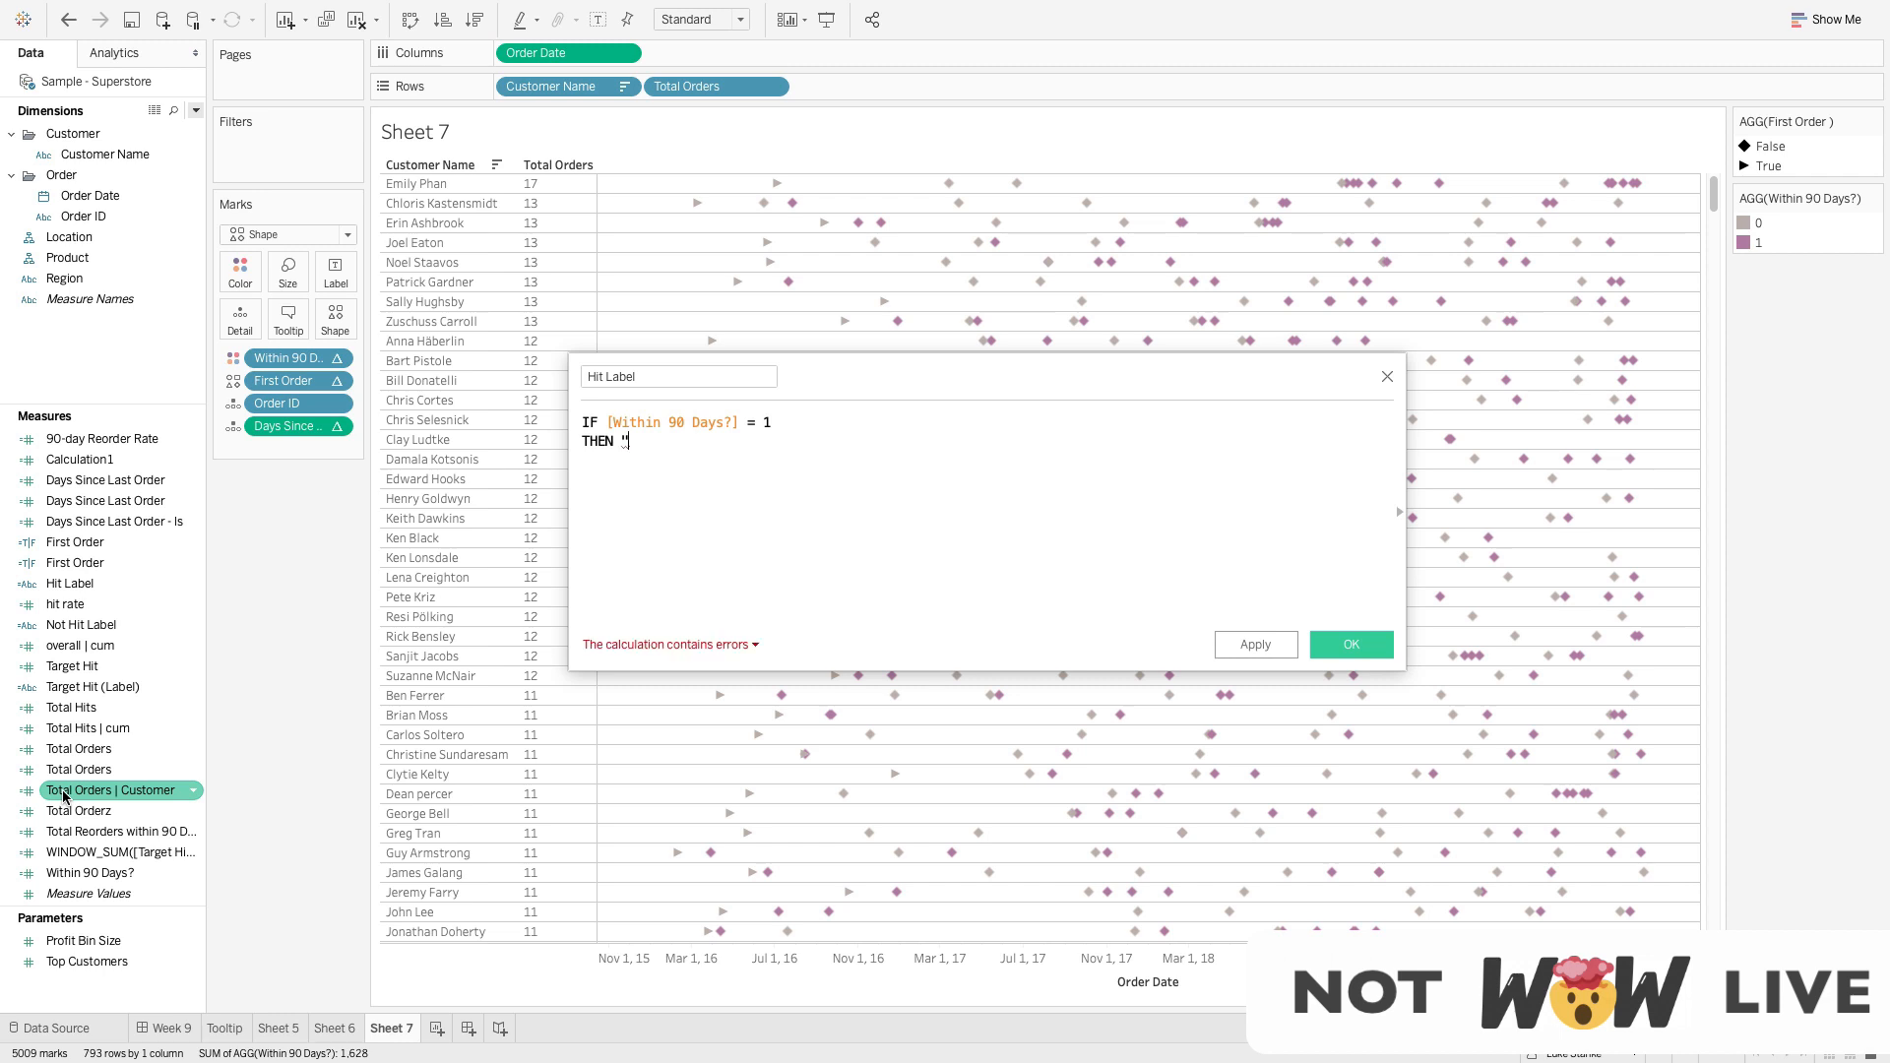
text(Within 90)
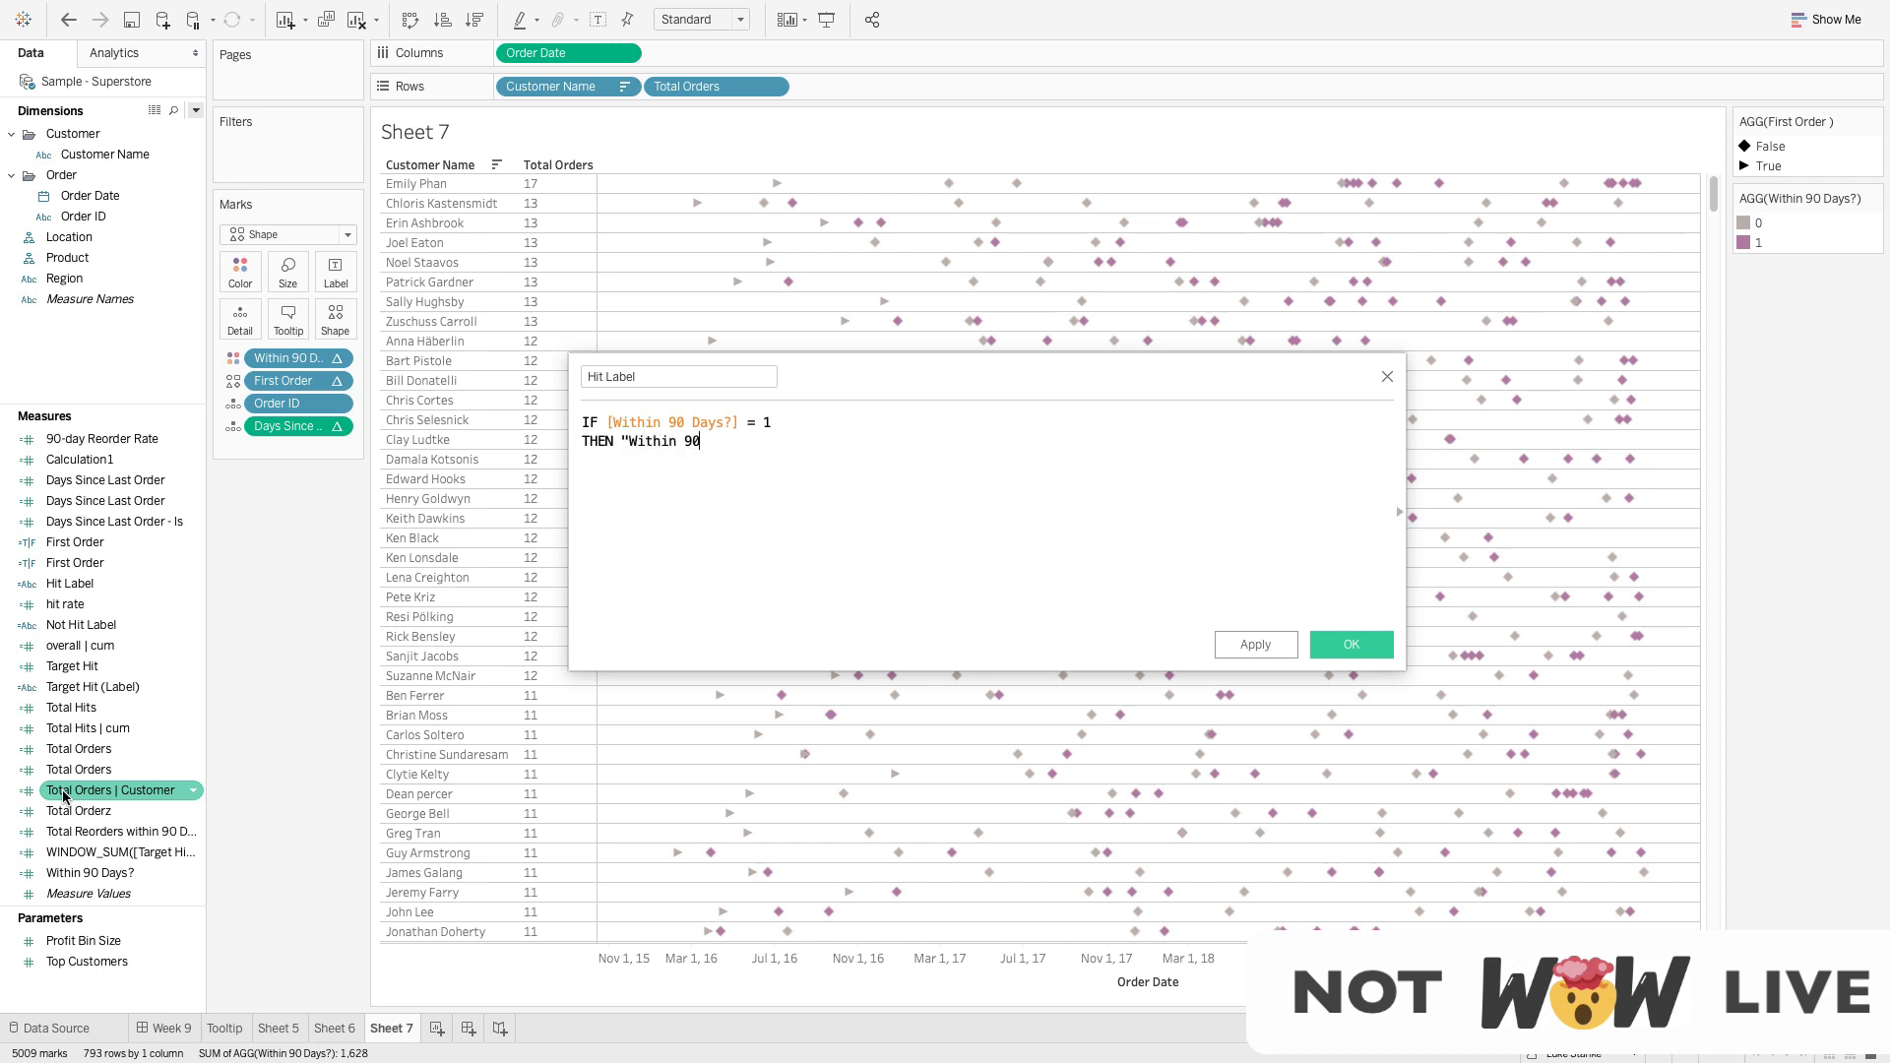
text(" )
text(END)
click(875, 594)
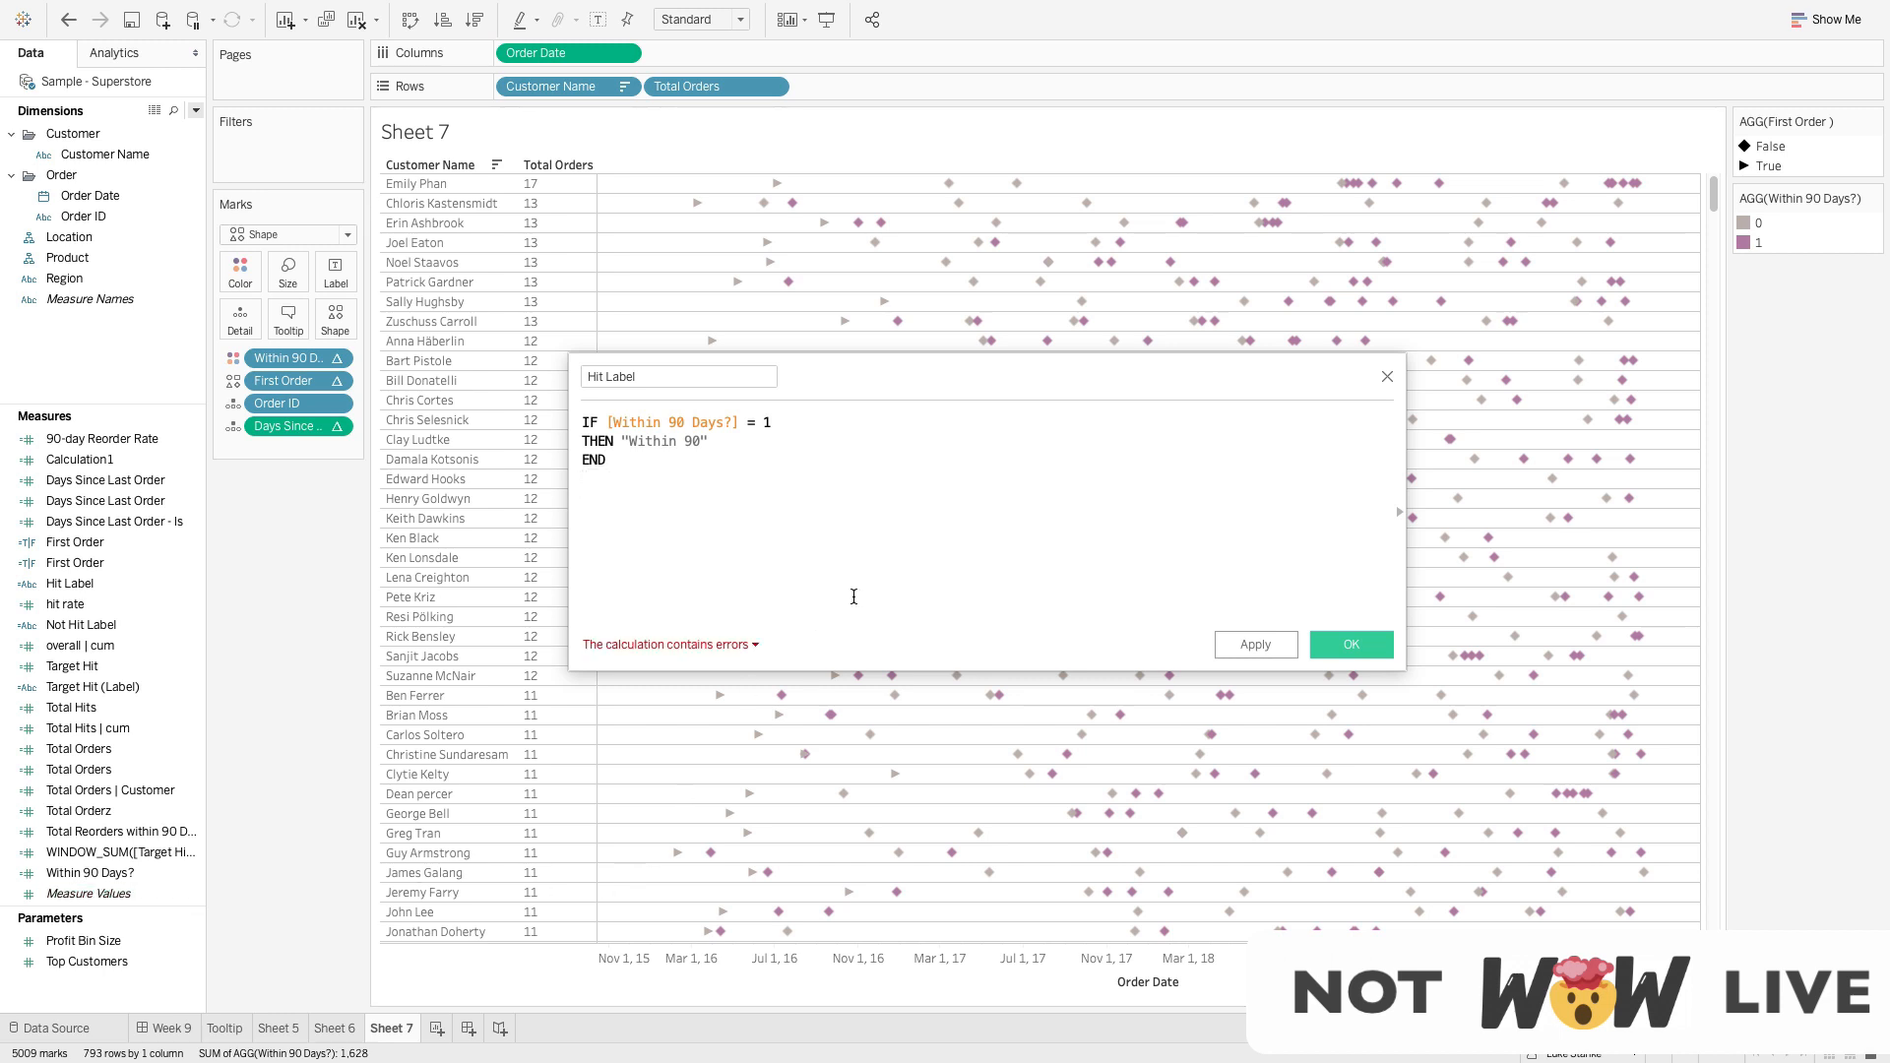
click(655, 386)
click(1352, 644)
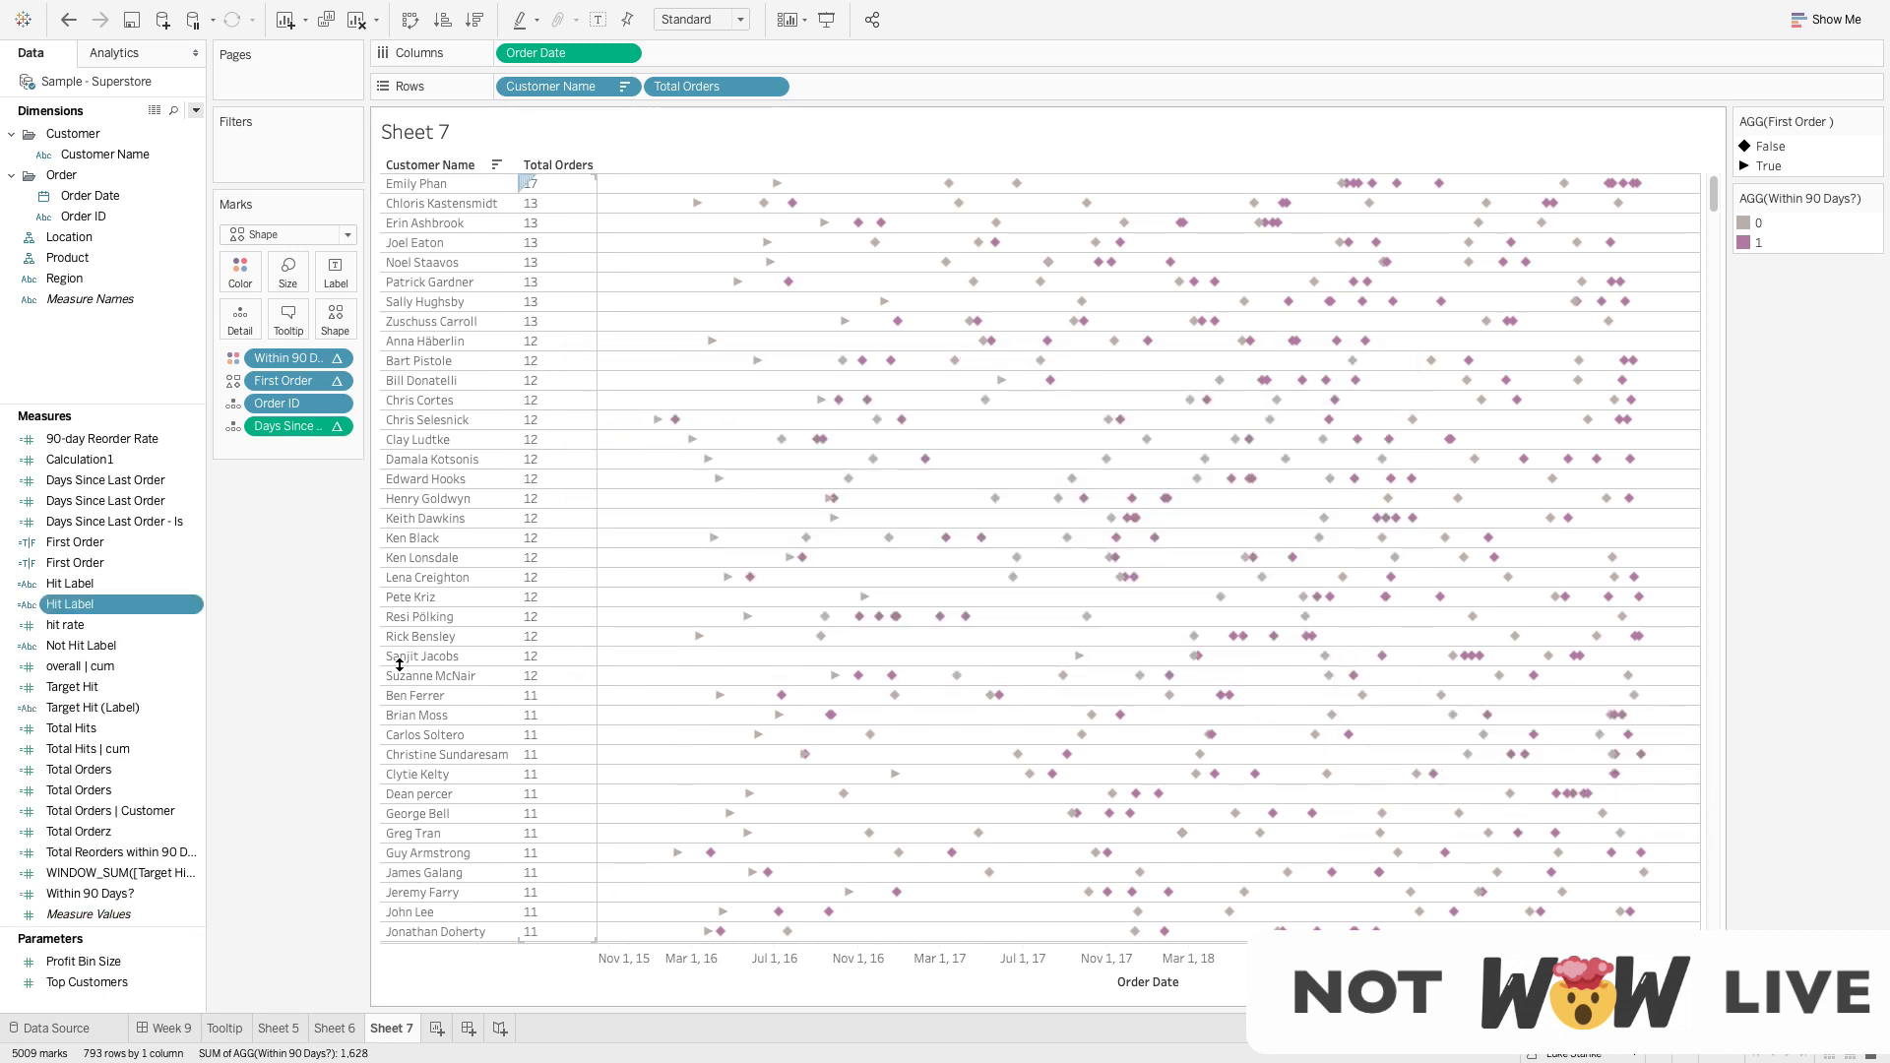
Add the new Hit Label field to the marks as detail and check its value in one customer's order tooltips
drag(121, 601, 320, 457)
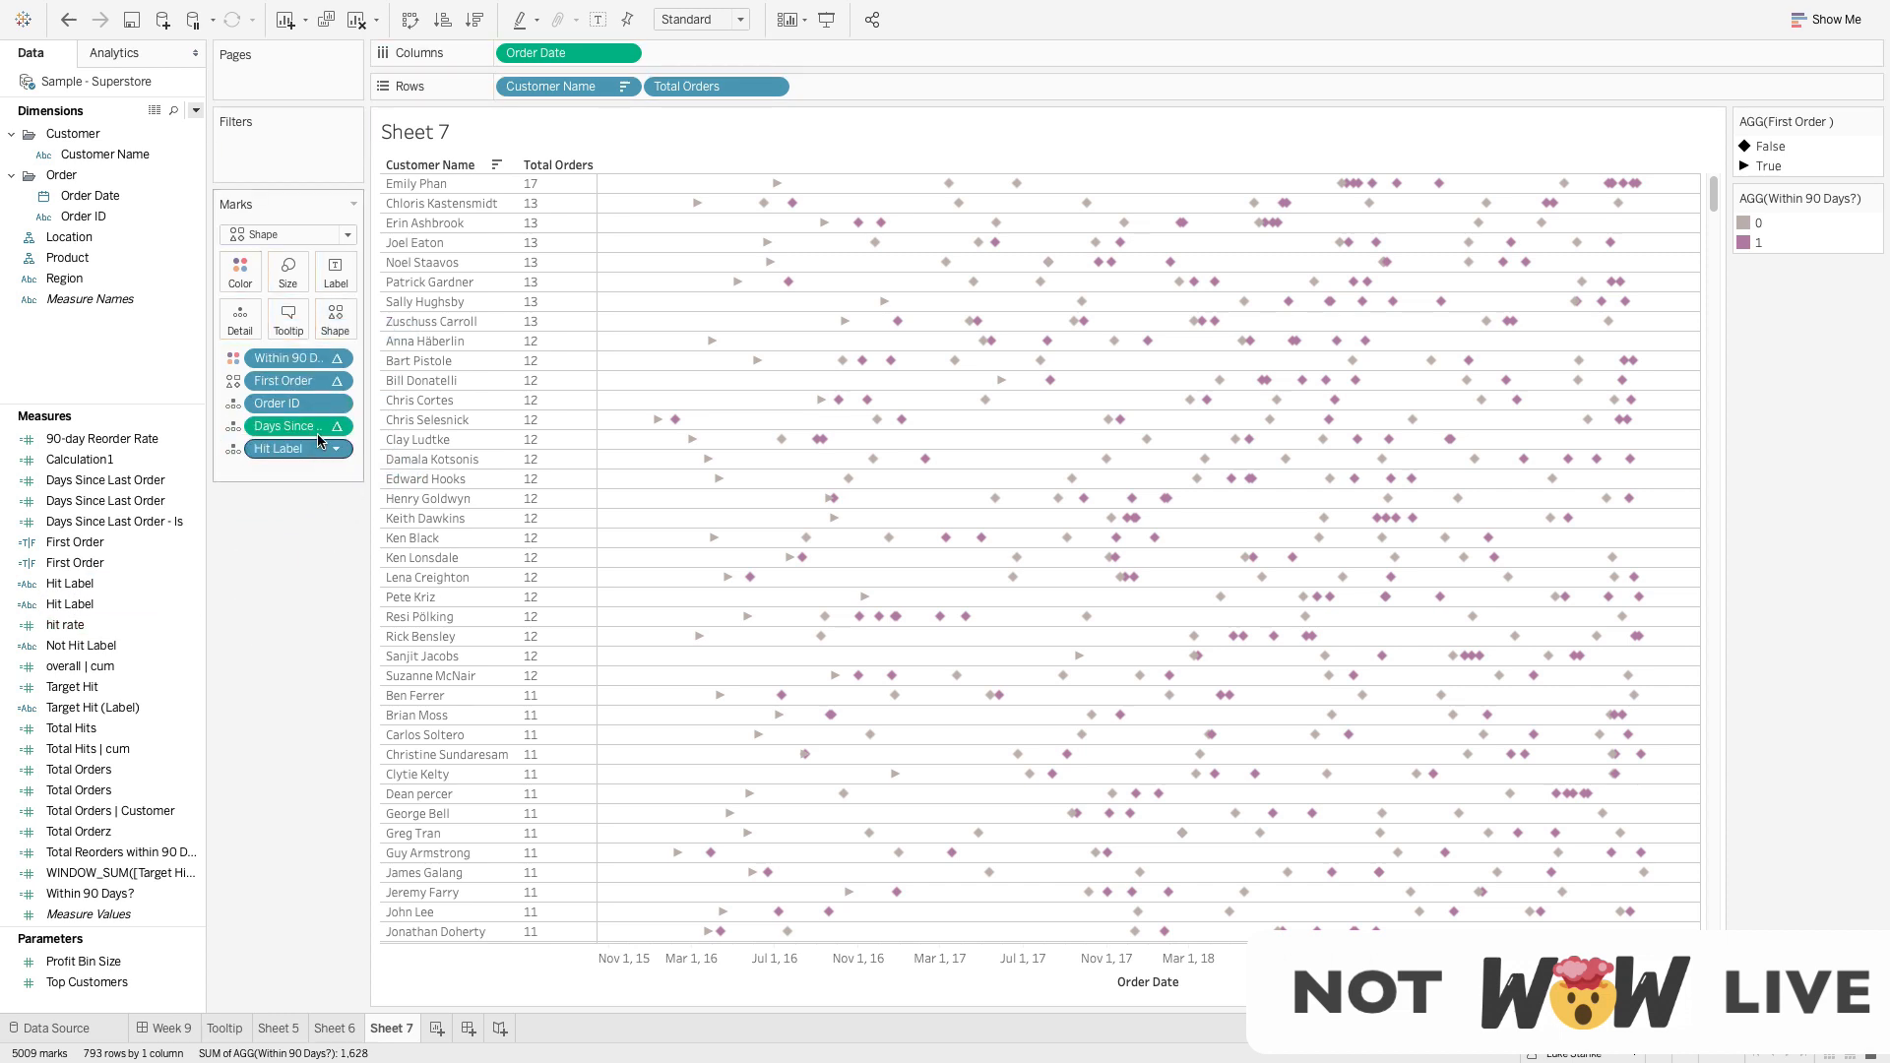
click(335, 451)
click(328, 447)
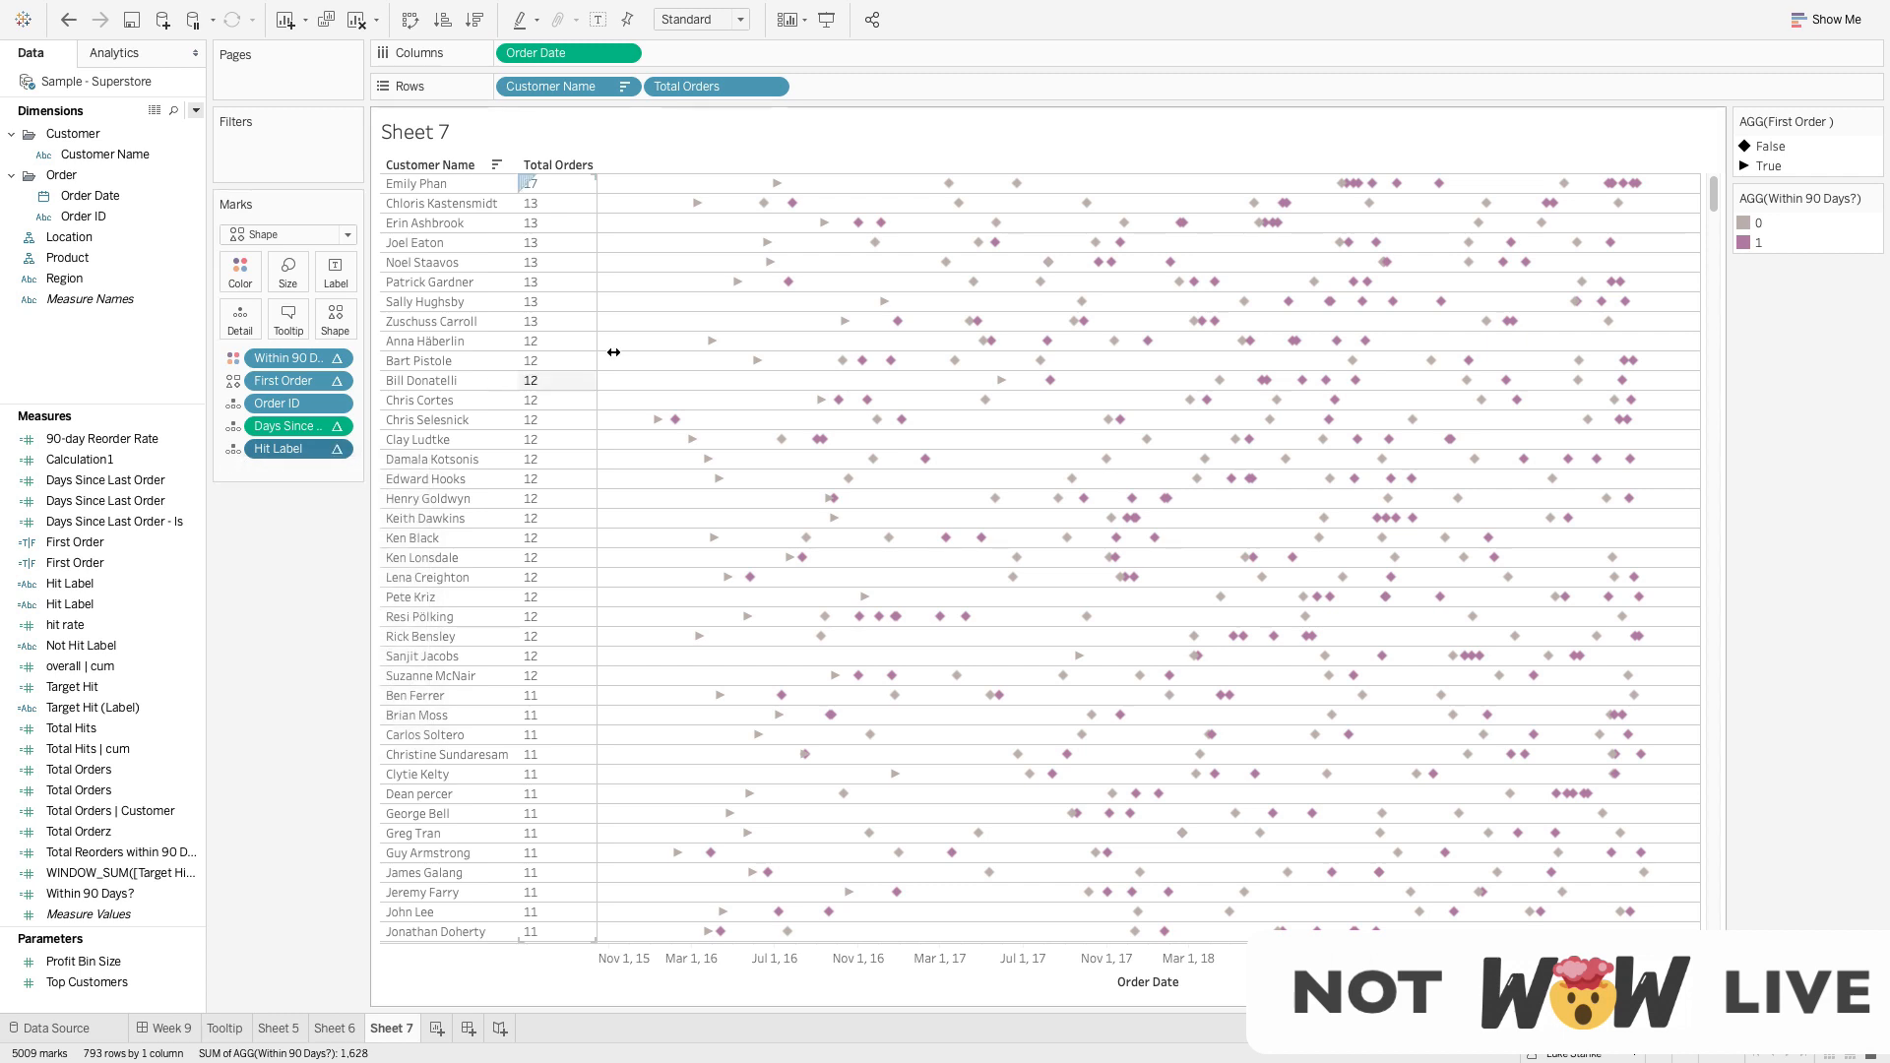
mouse_move(785, 287)
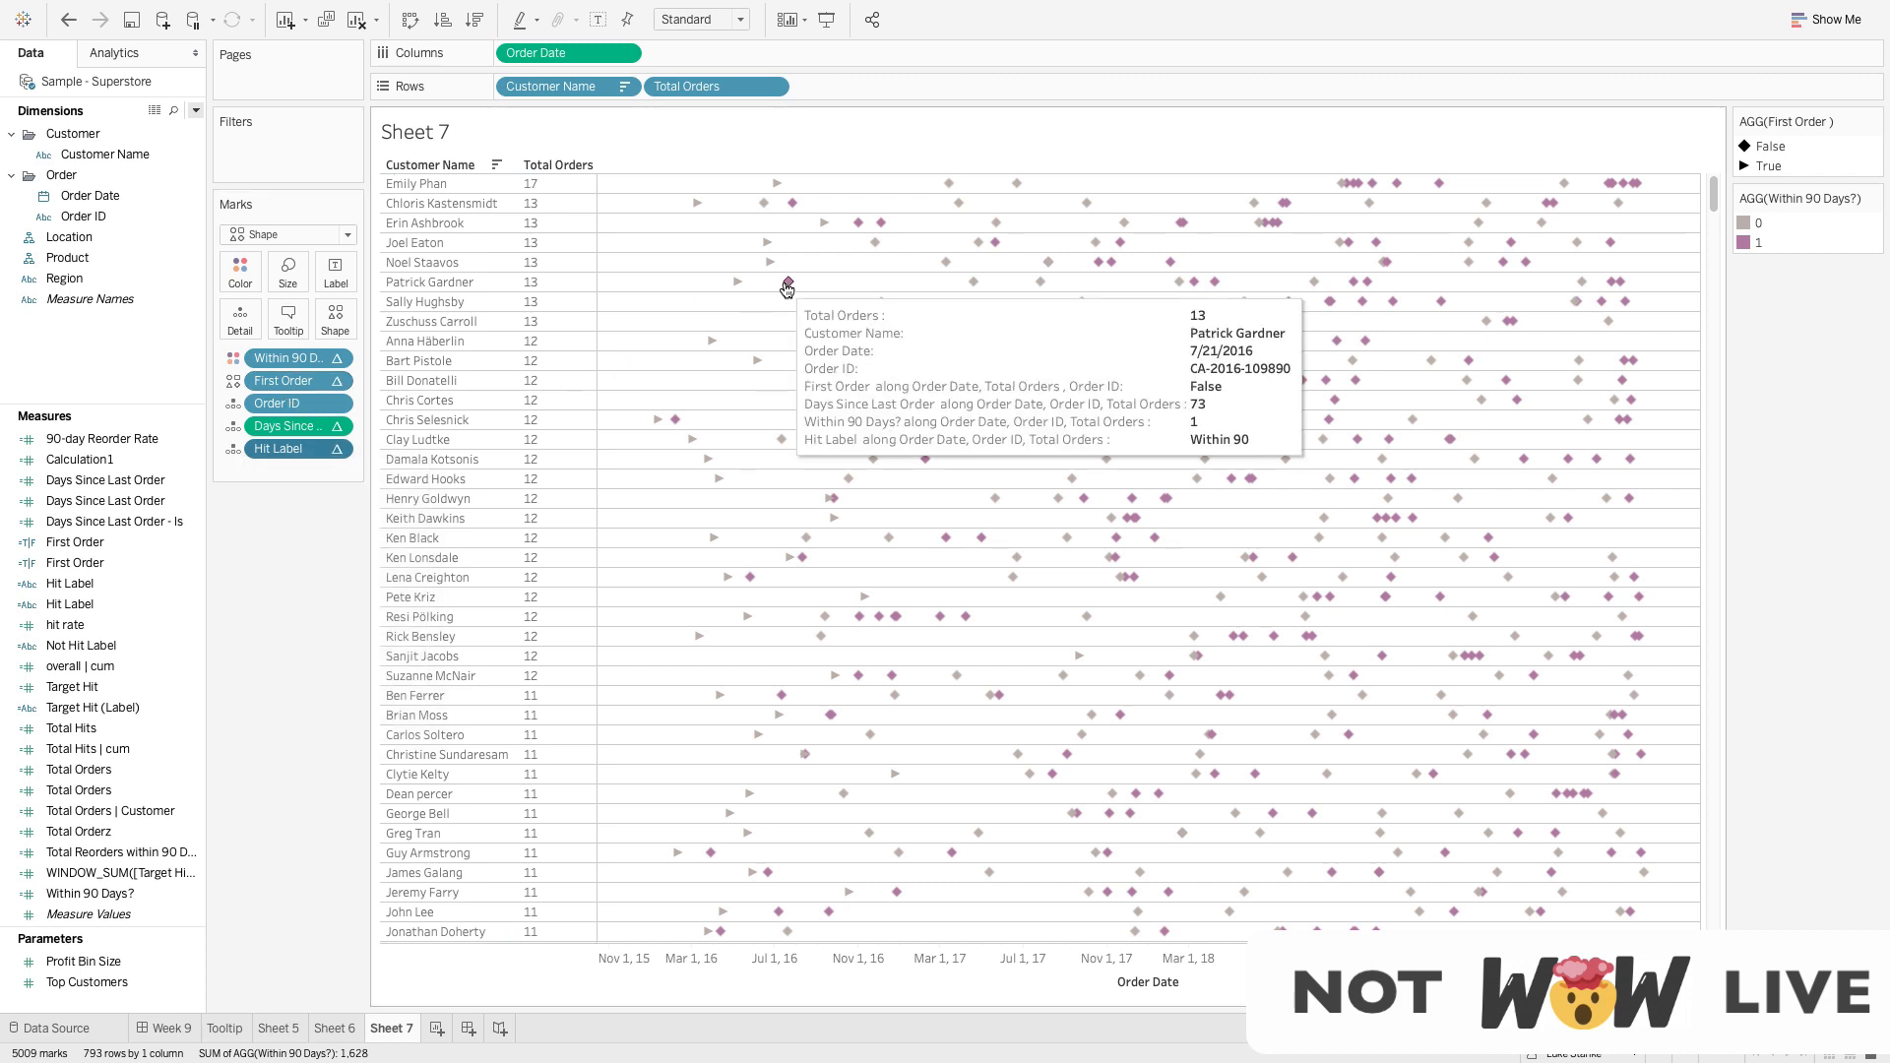
mouse_move(974, 285)
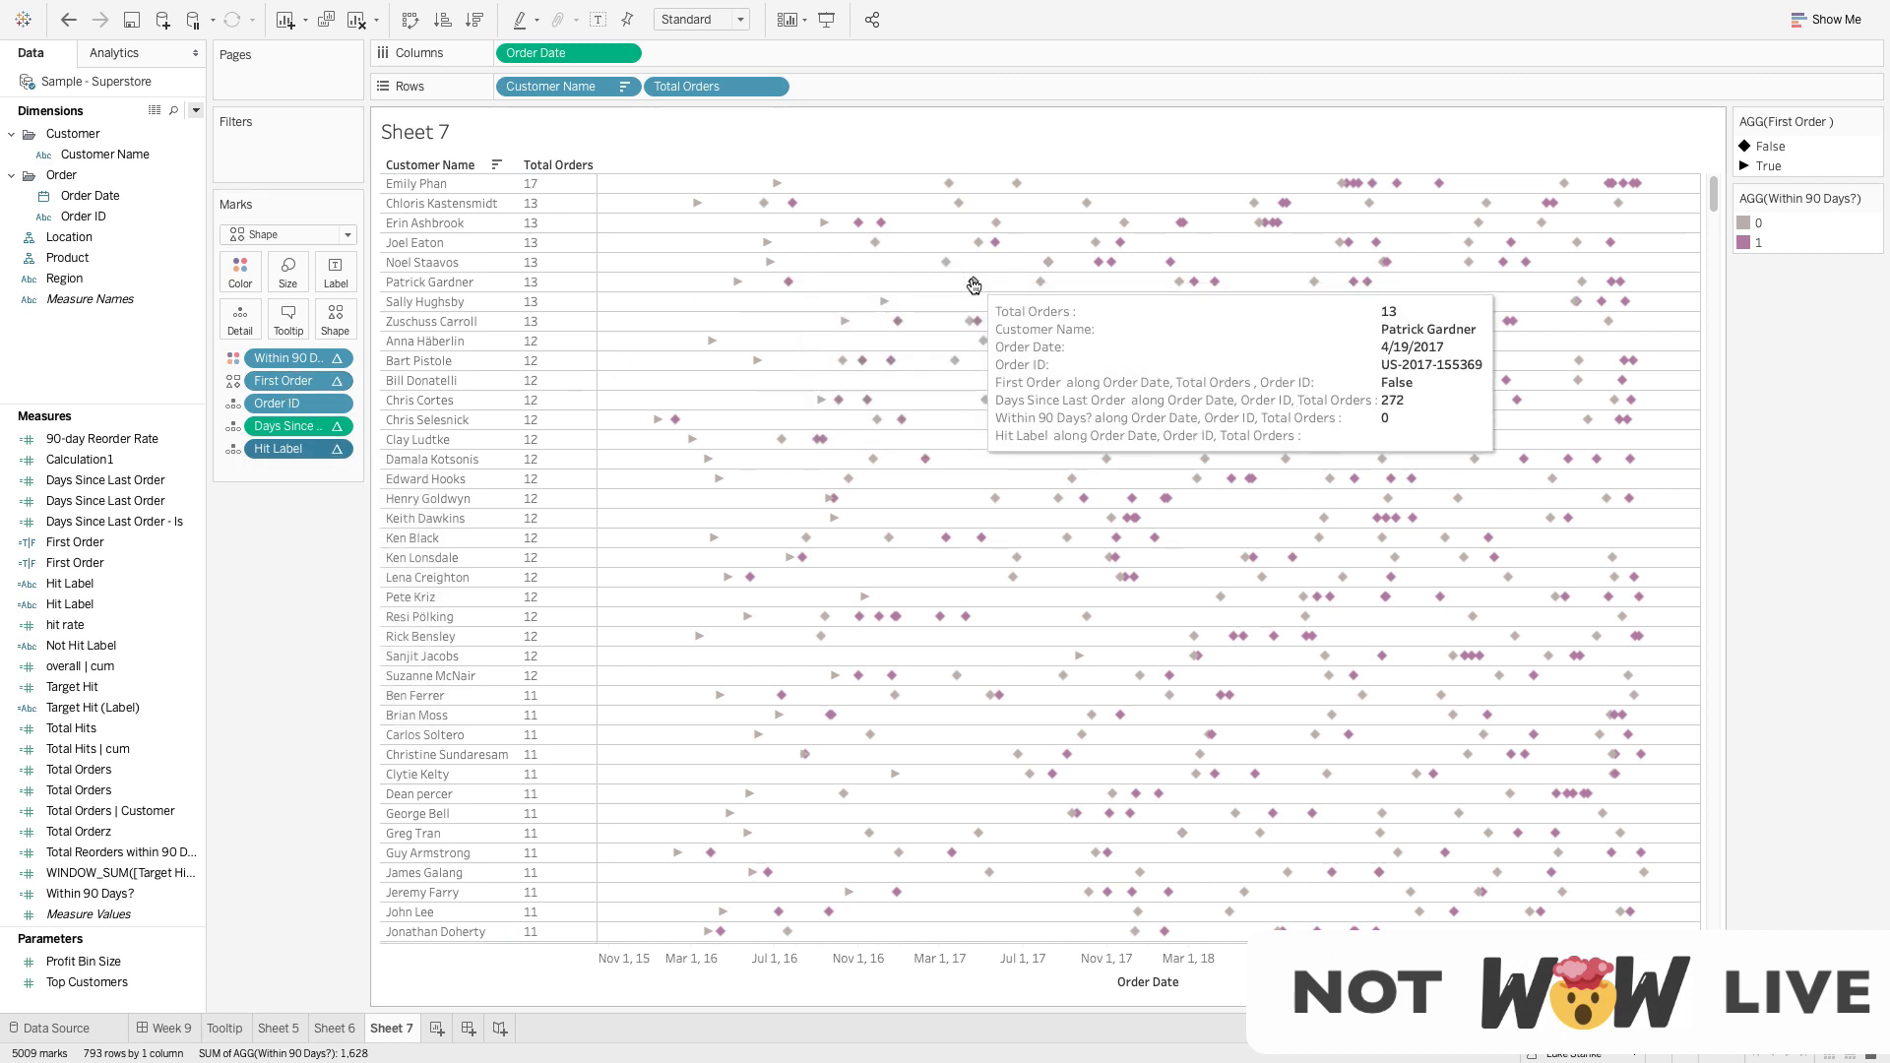
Review which dimensions the Hit Label table calculation computes along, leaving its settings as they are
click(336, 449)
click(325, 702)
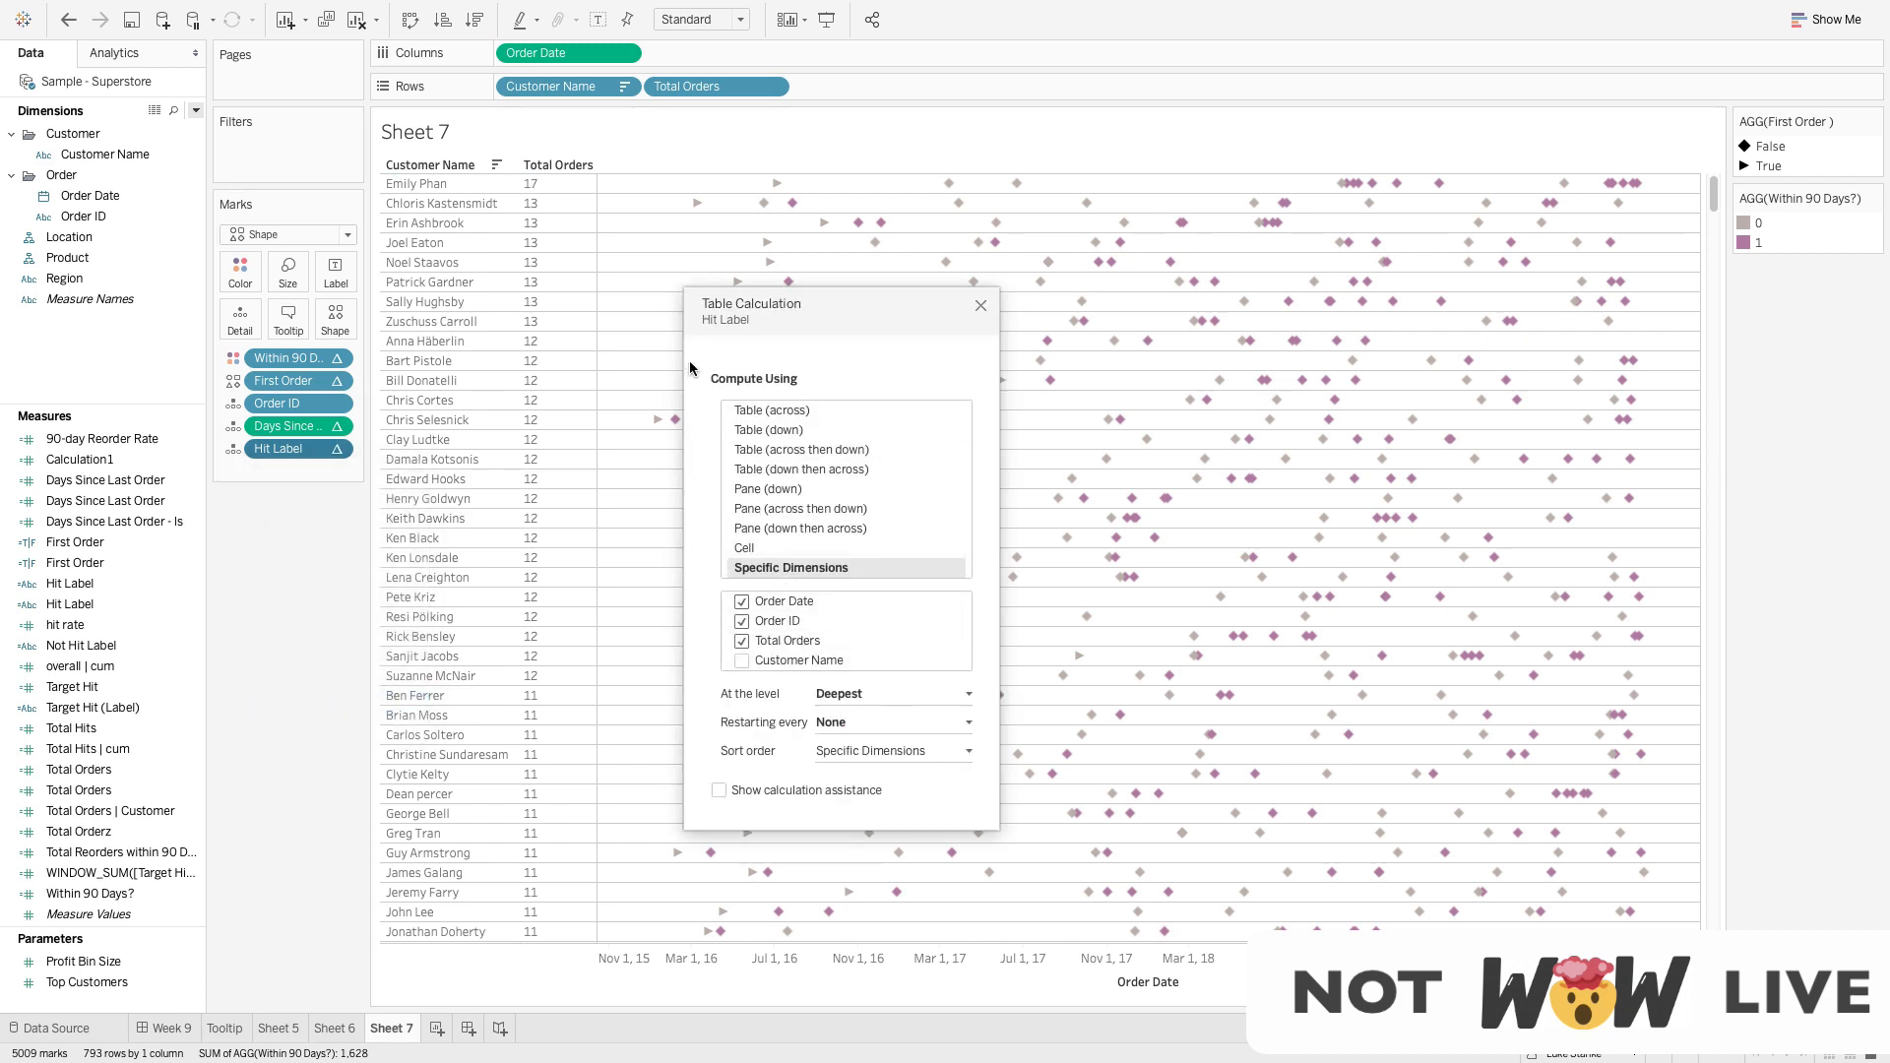
click(980, 307)
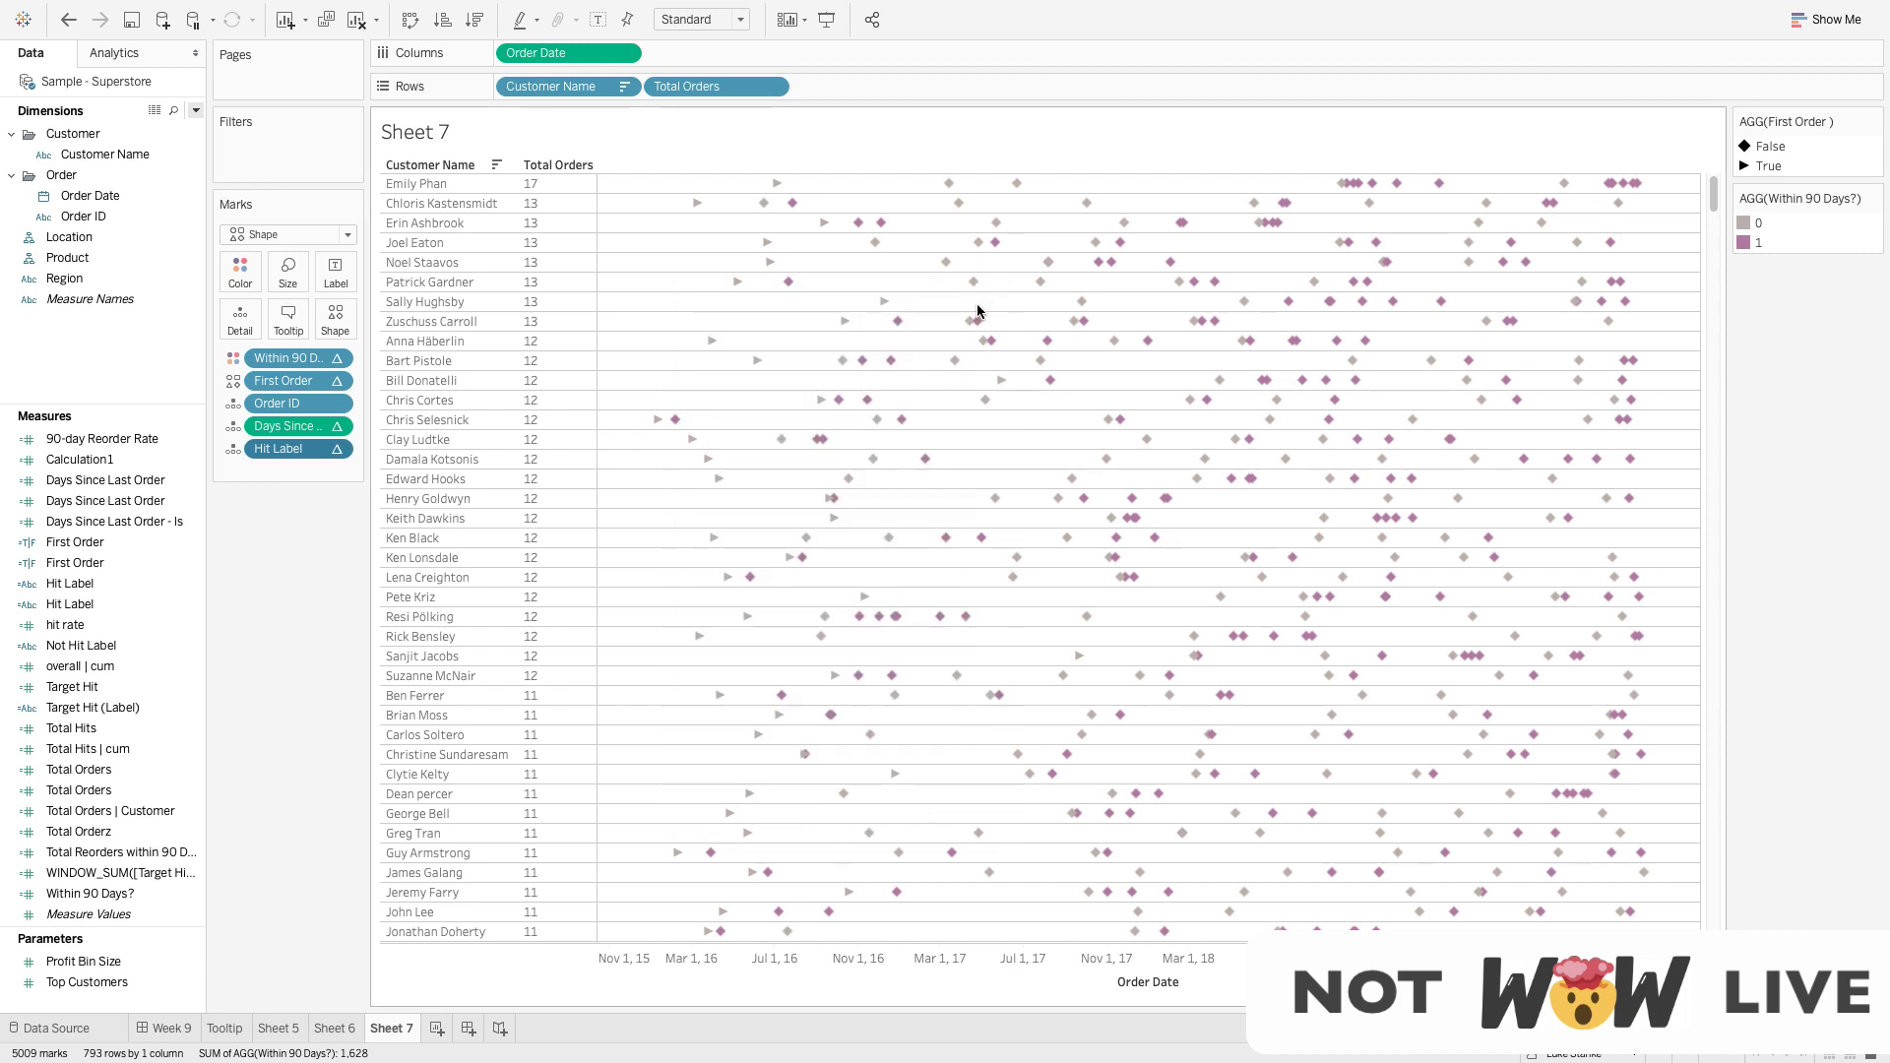
Duplicate the Hit Label calculated field that is used on the marks
mouse_move(1103, 264)
mouse_move(1379, 267)
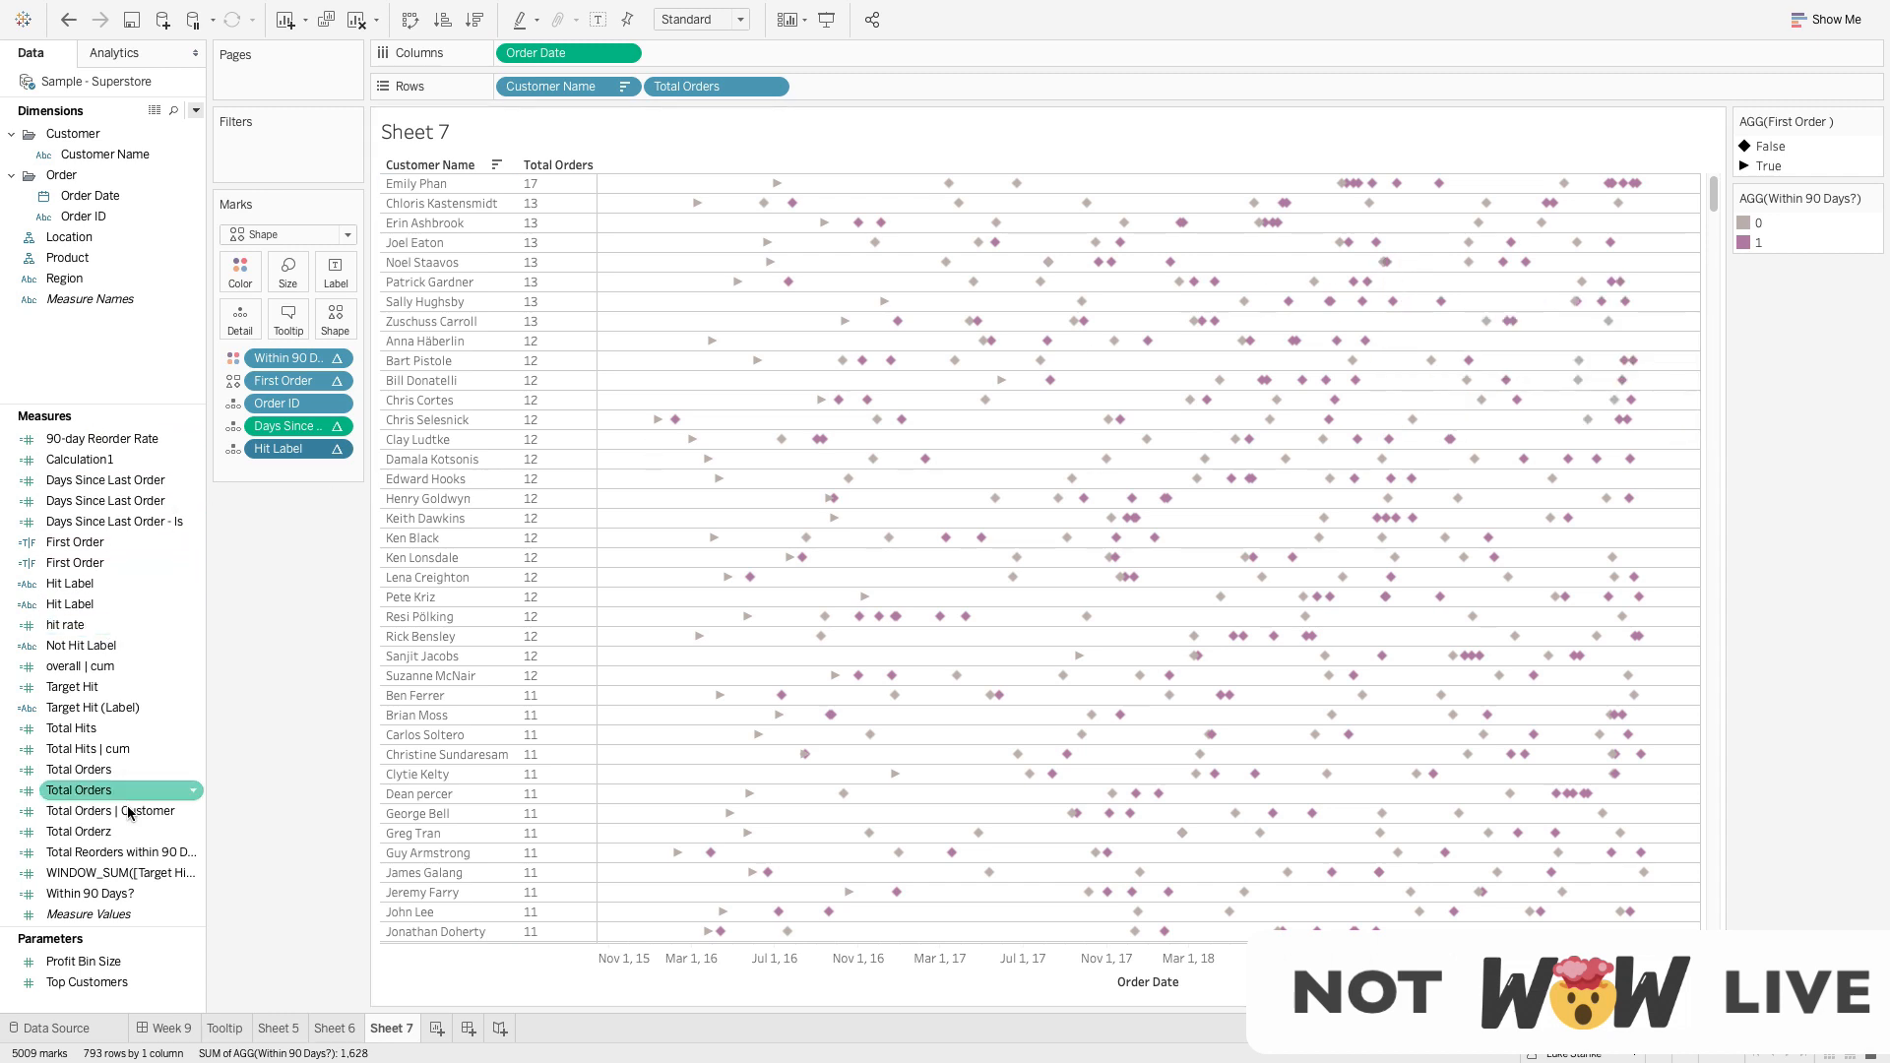
right_click(120, 602)
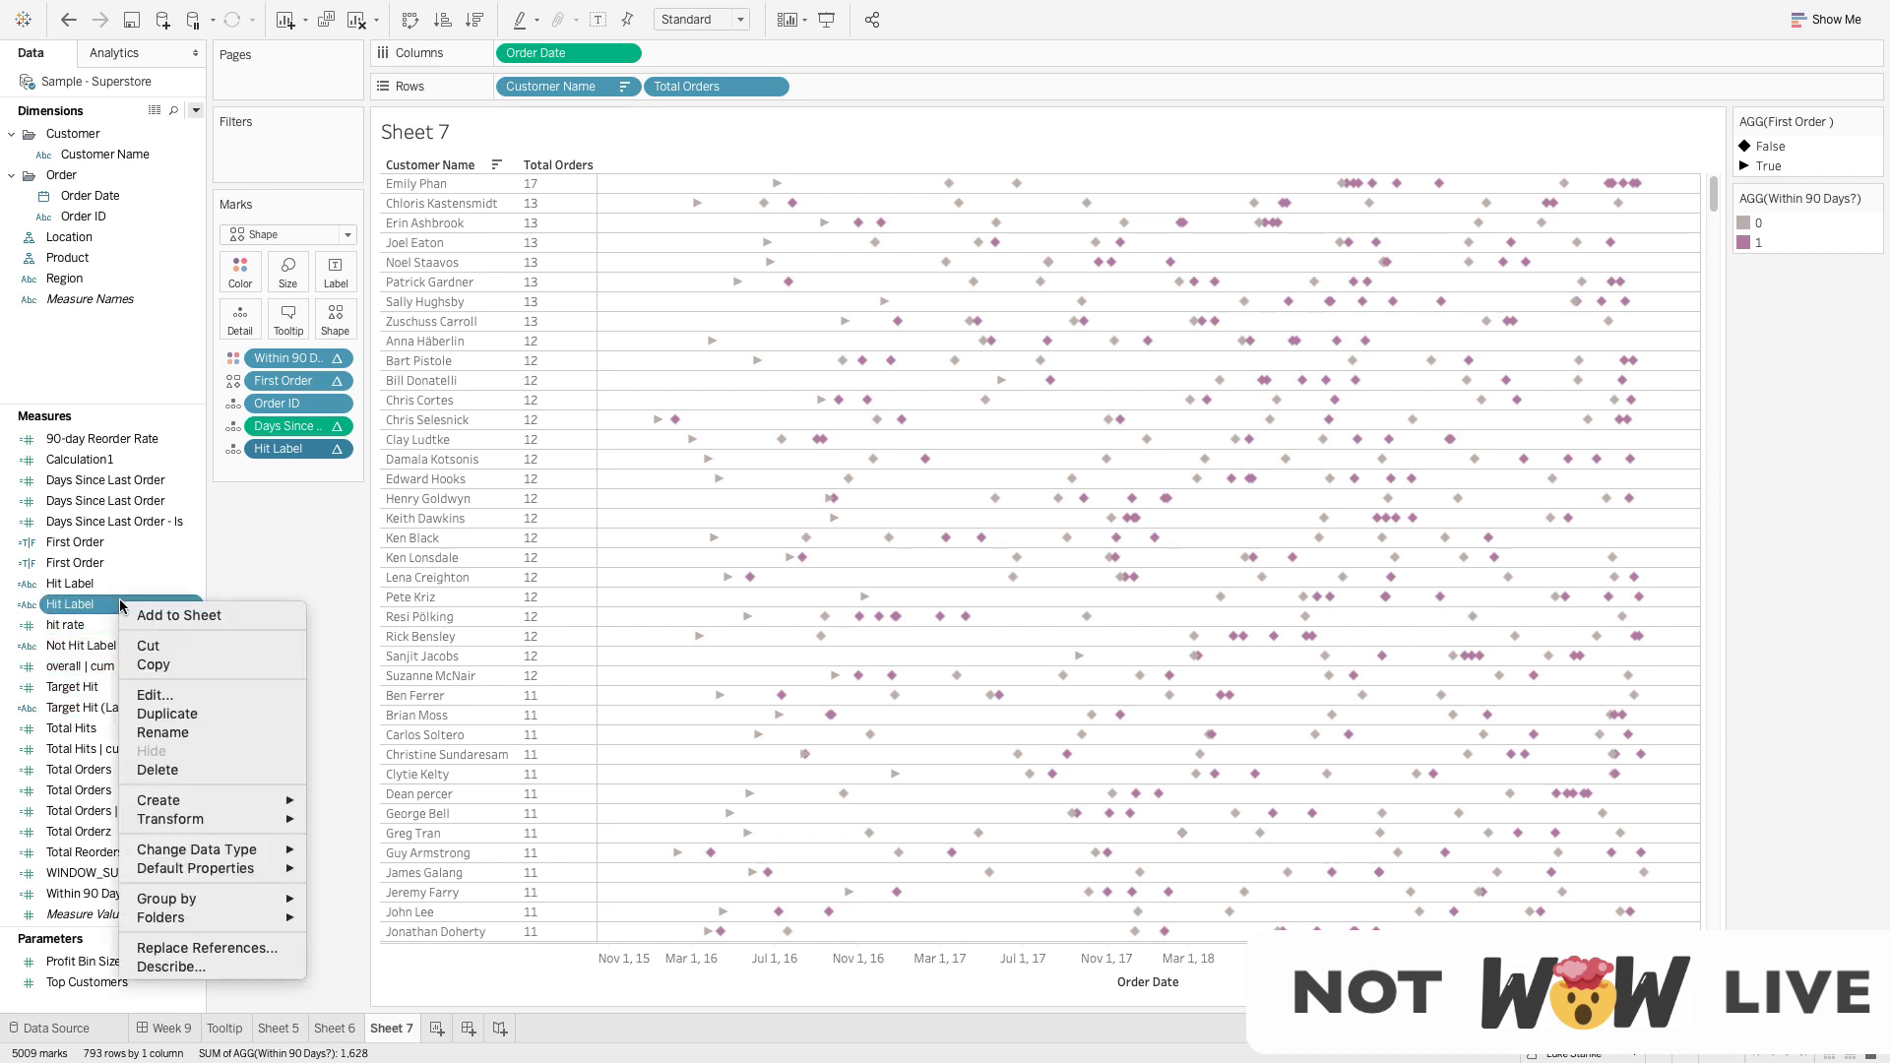
click(175, 713)
Open the Hit Label copy for editing and rename it Outside 90 Label
right_click(193, 624)
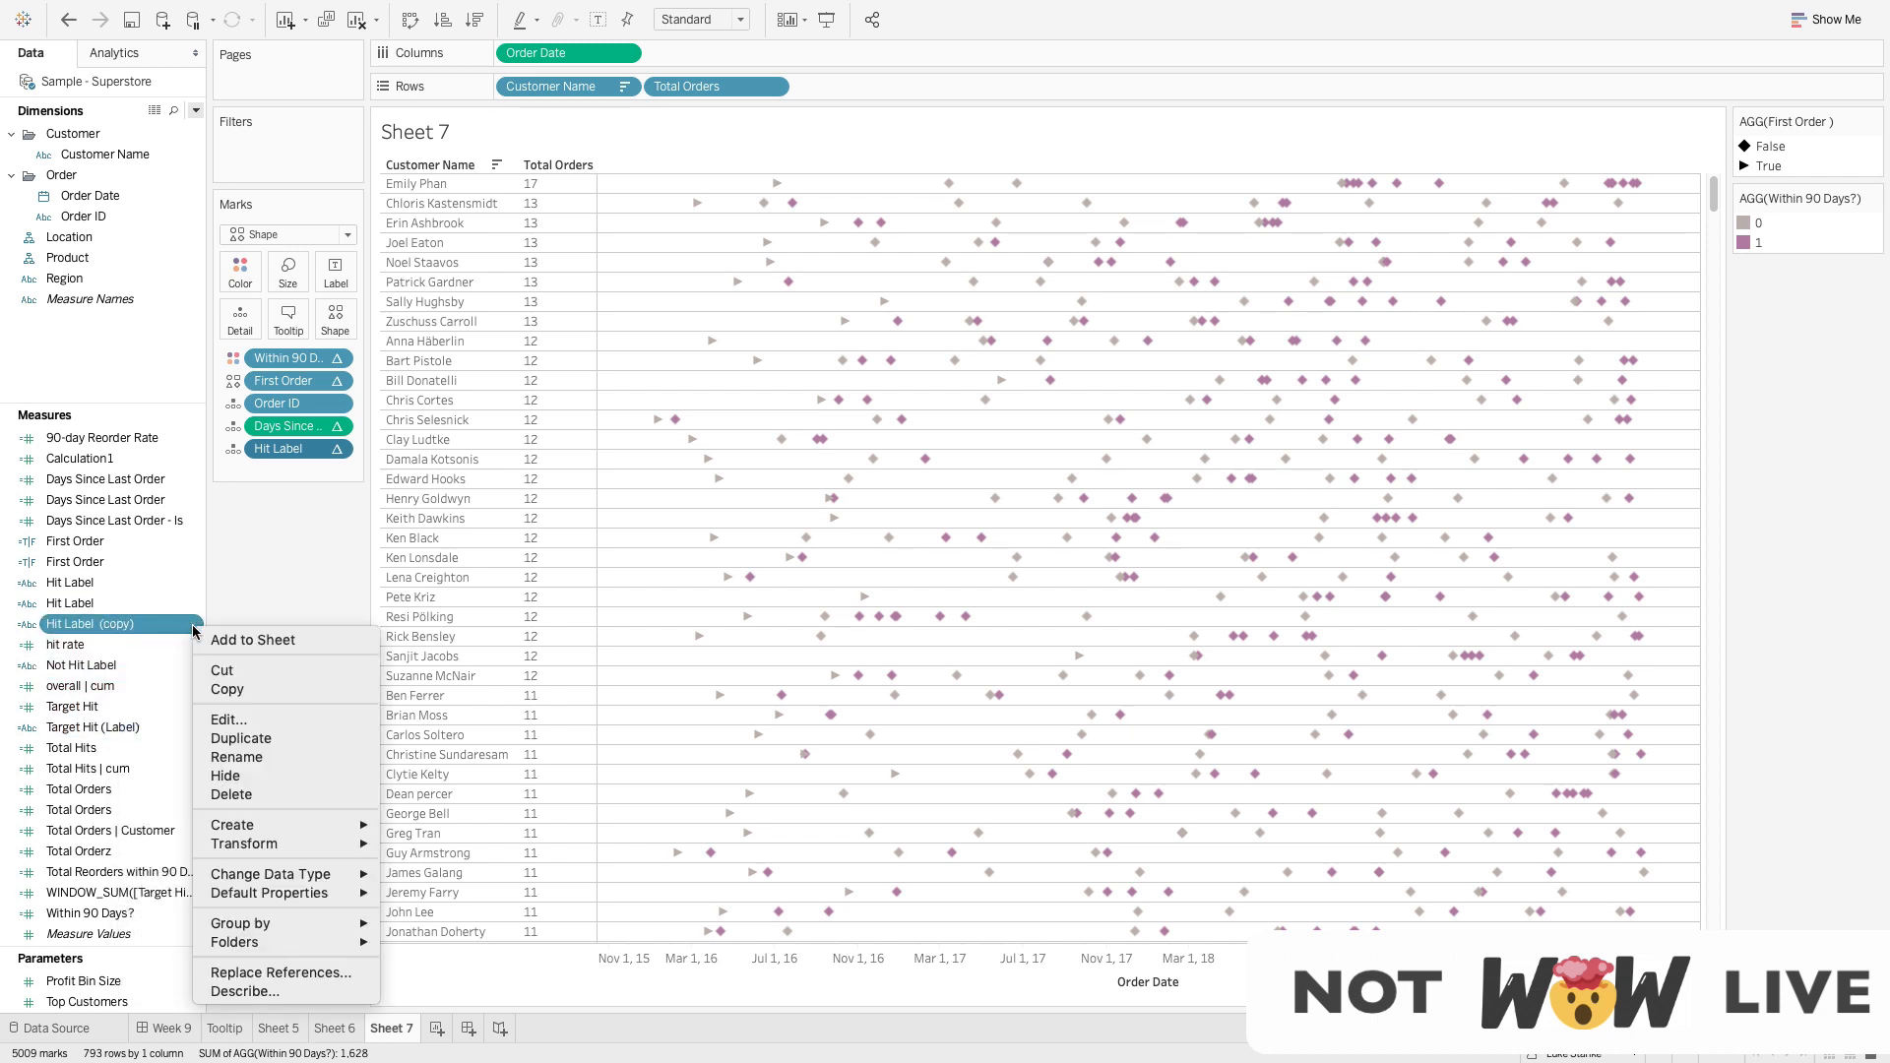
click(230, 718)
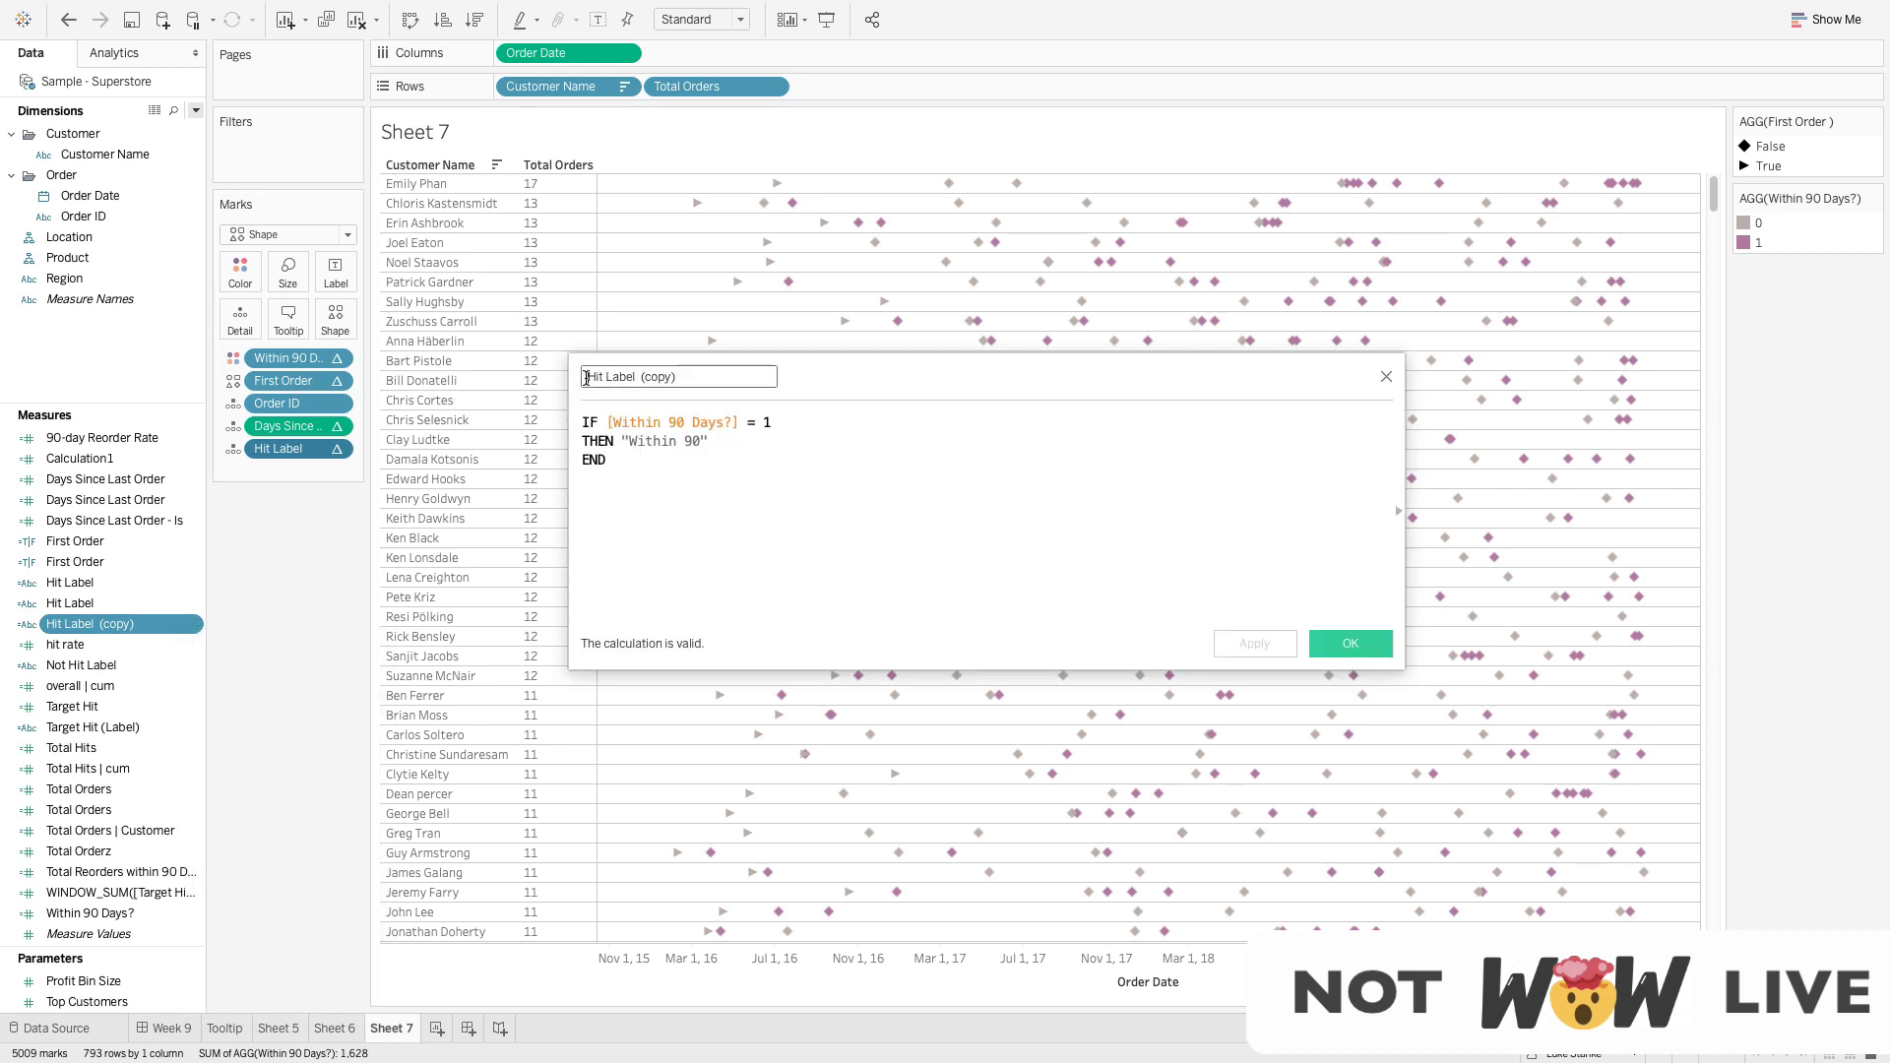
double_click(593, 377)
text(Custi)
key(BackSpace)
key(BackSpace)
key(BackSpace)
text(ti)
key(BackSpace)
text(side 90)
key(shift+End)
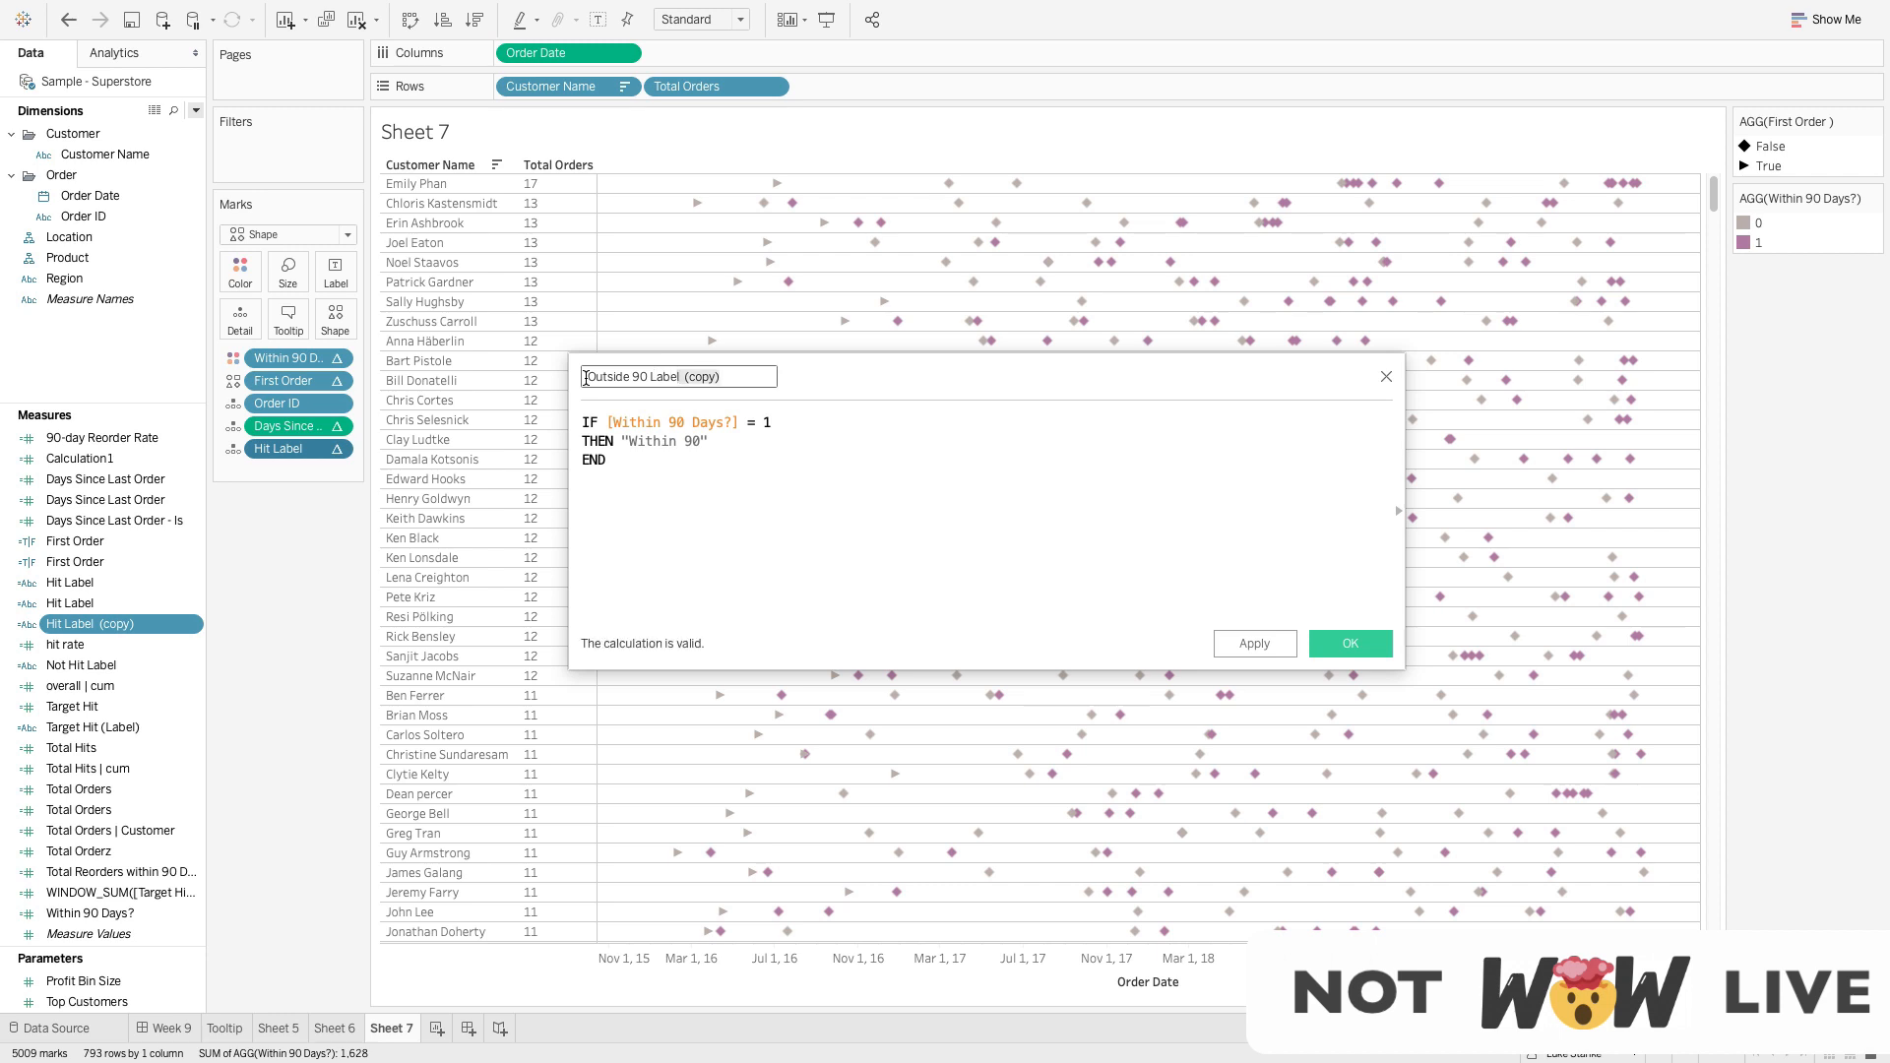
key(Delete)
Change the formula to IF [Within 90 Days?] = 0 THEN "Outside 90" END and save the field
click(789, 423)
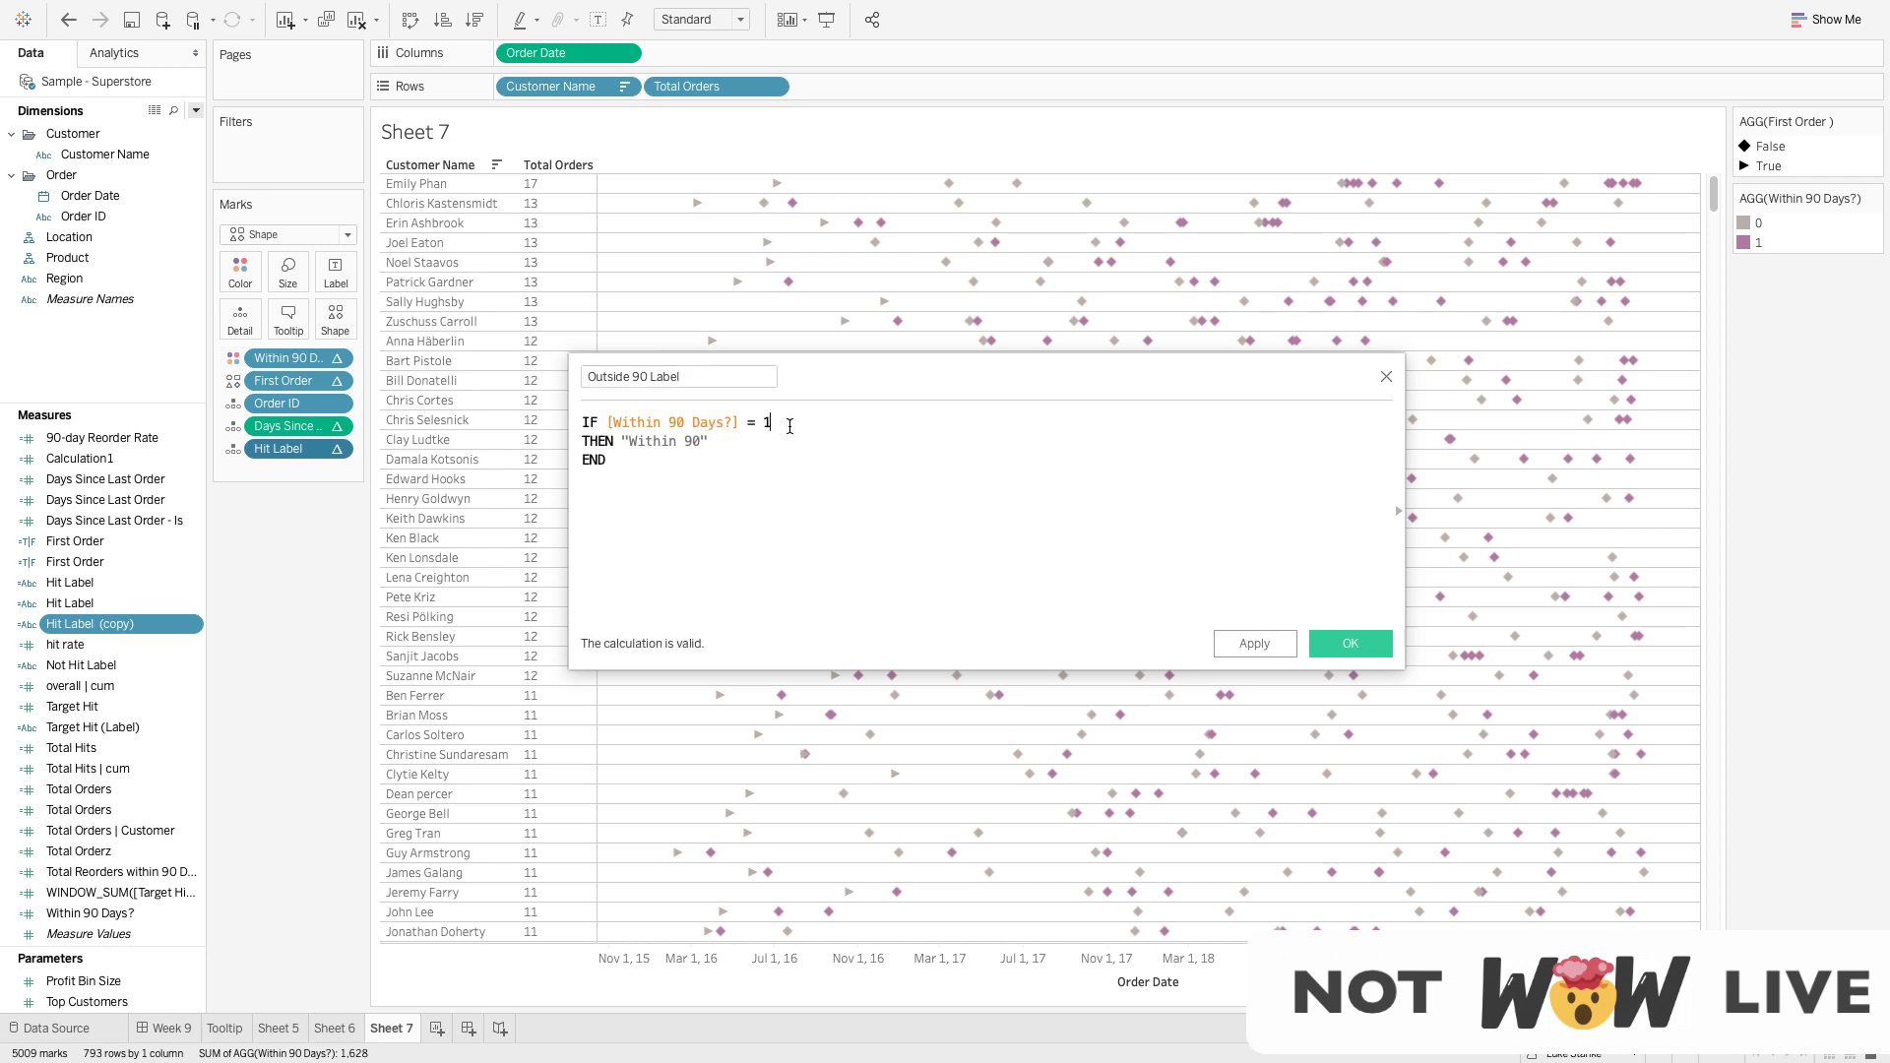
key(BackSpace)
text(0)
key(Left)
key(Left)
key(Left)
key(alt+shift+Left)
text(Iy)
key(BackSpace)
key(BackSpace)
text(Outiide)
click(1350, 644)
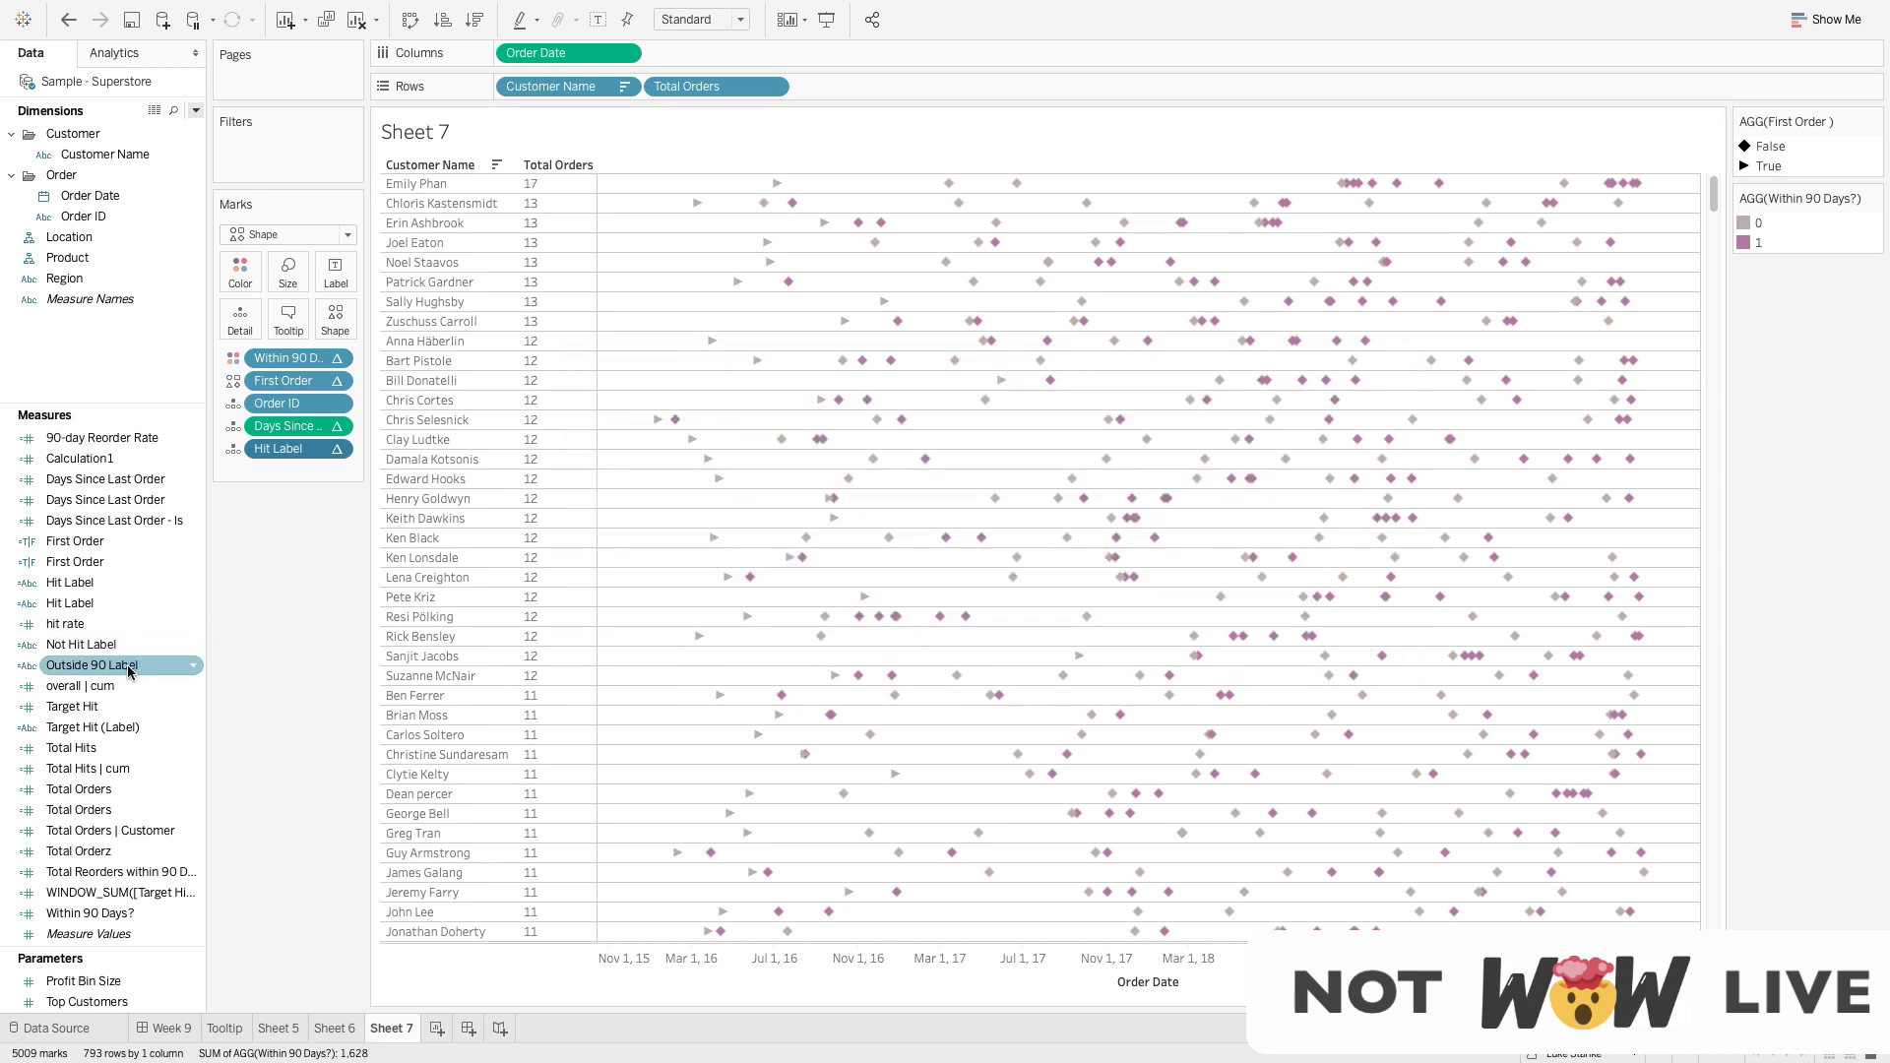
Add Outside 90 Label to the marks' tooltip and check its value in one customer's order tooltips
drag(127, 664, 288, 322)
mouse_move(821, 403)
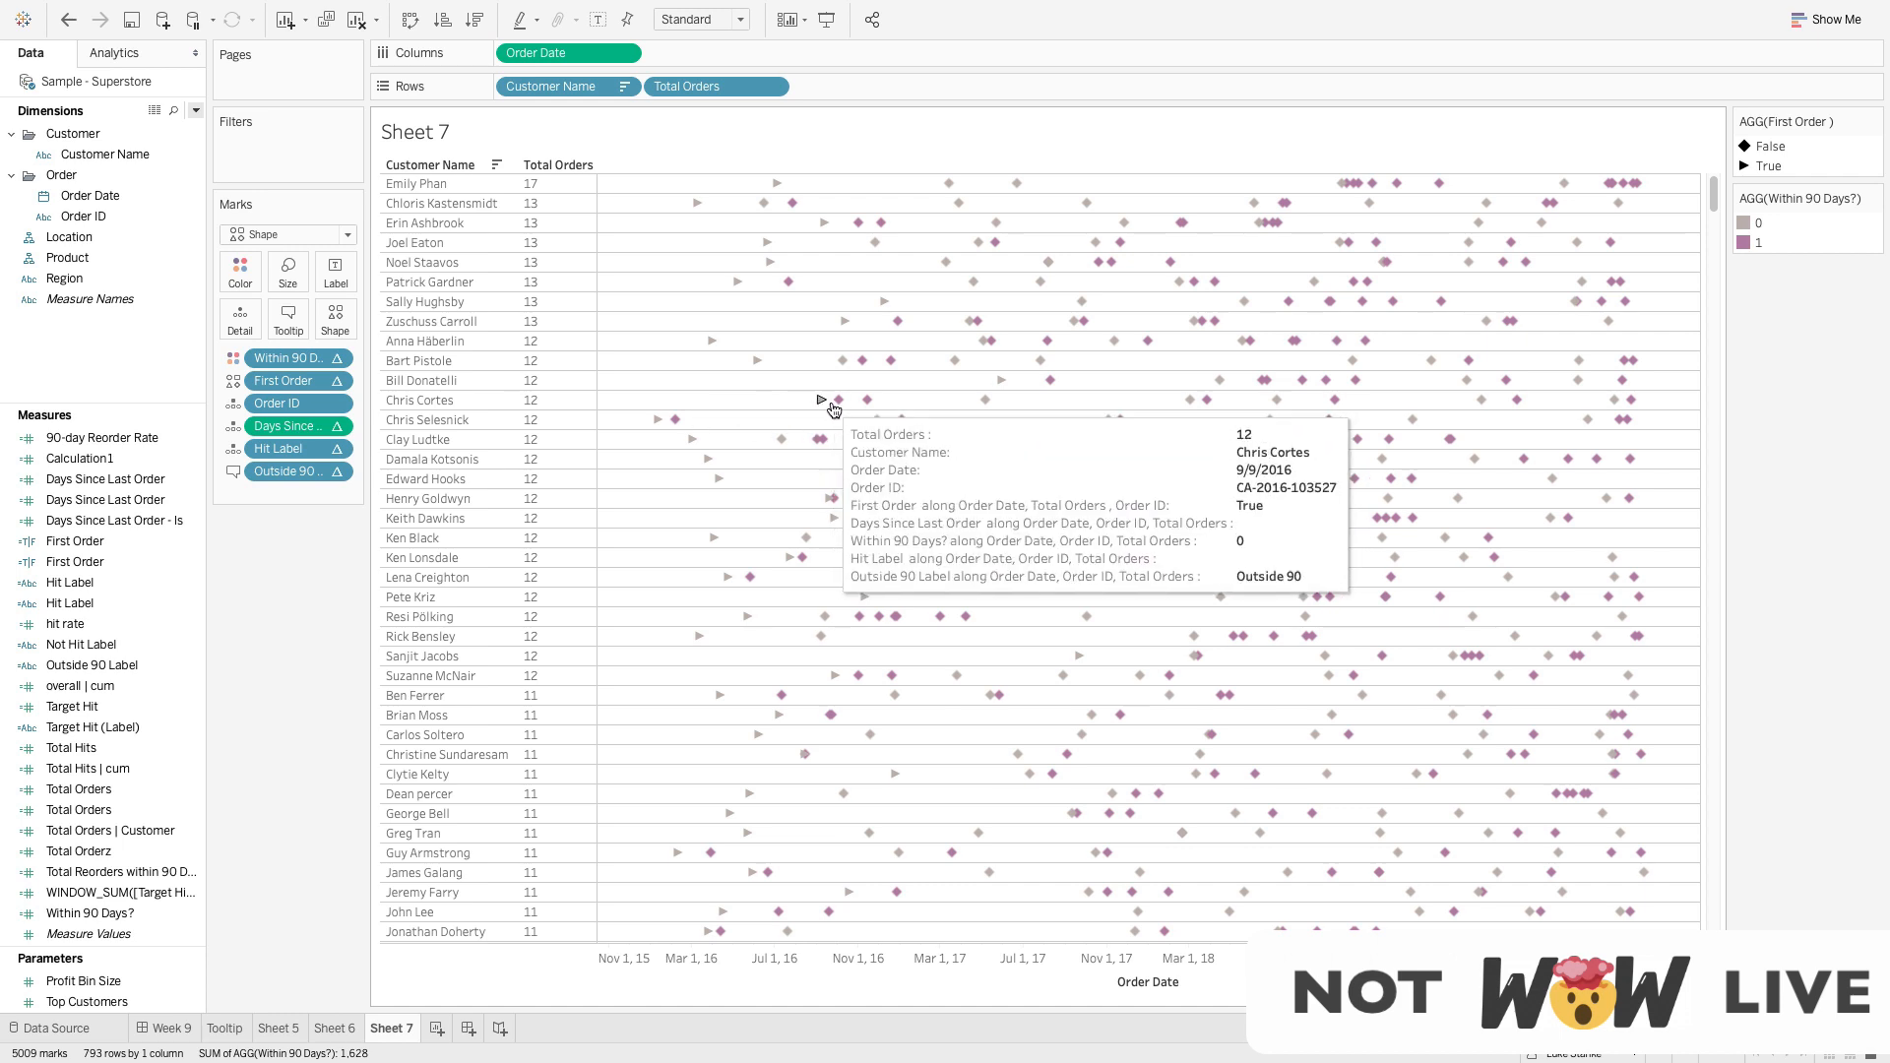
mouse_move(1193, 404)
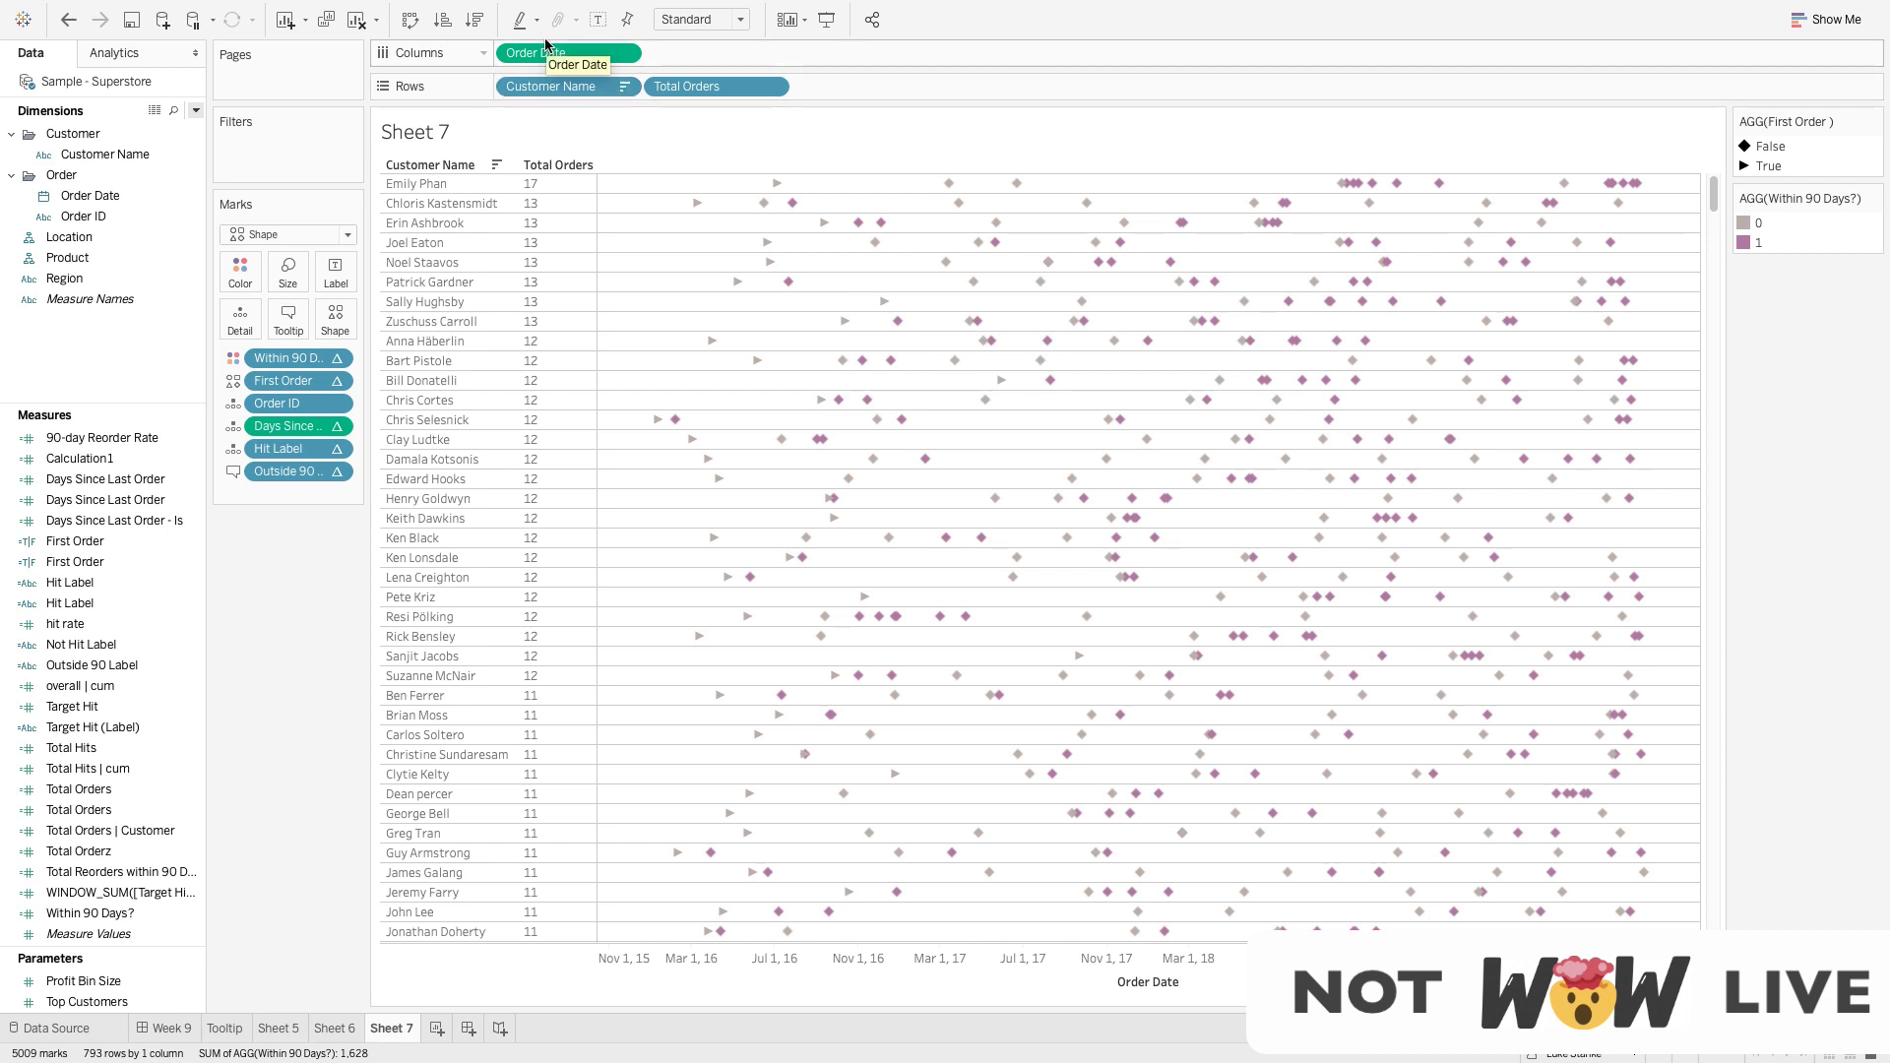
Duplicate Order Date on the columns and change the second Order Date's mark type to Gantt Bar
drag(545, 44, 688, 59)
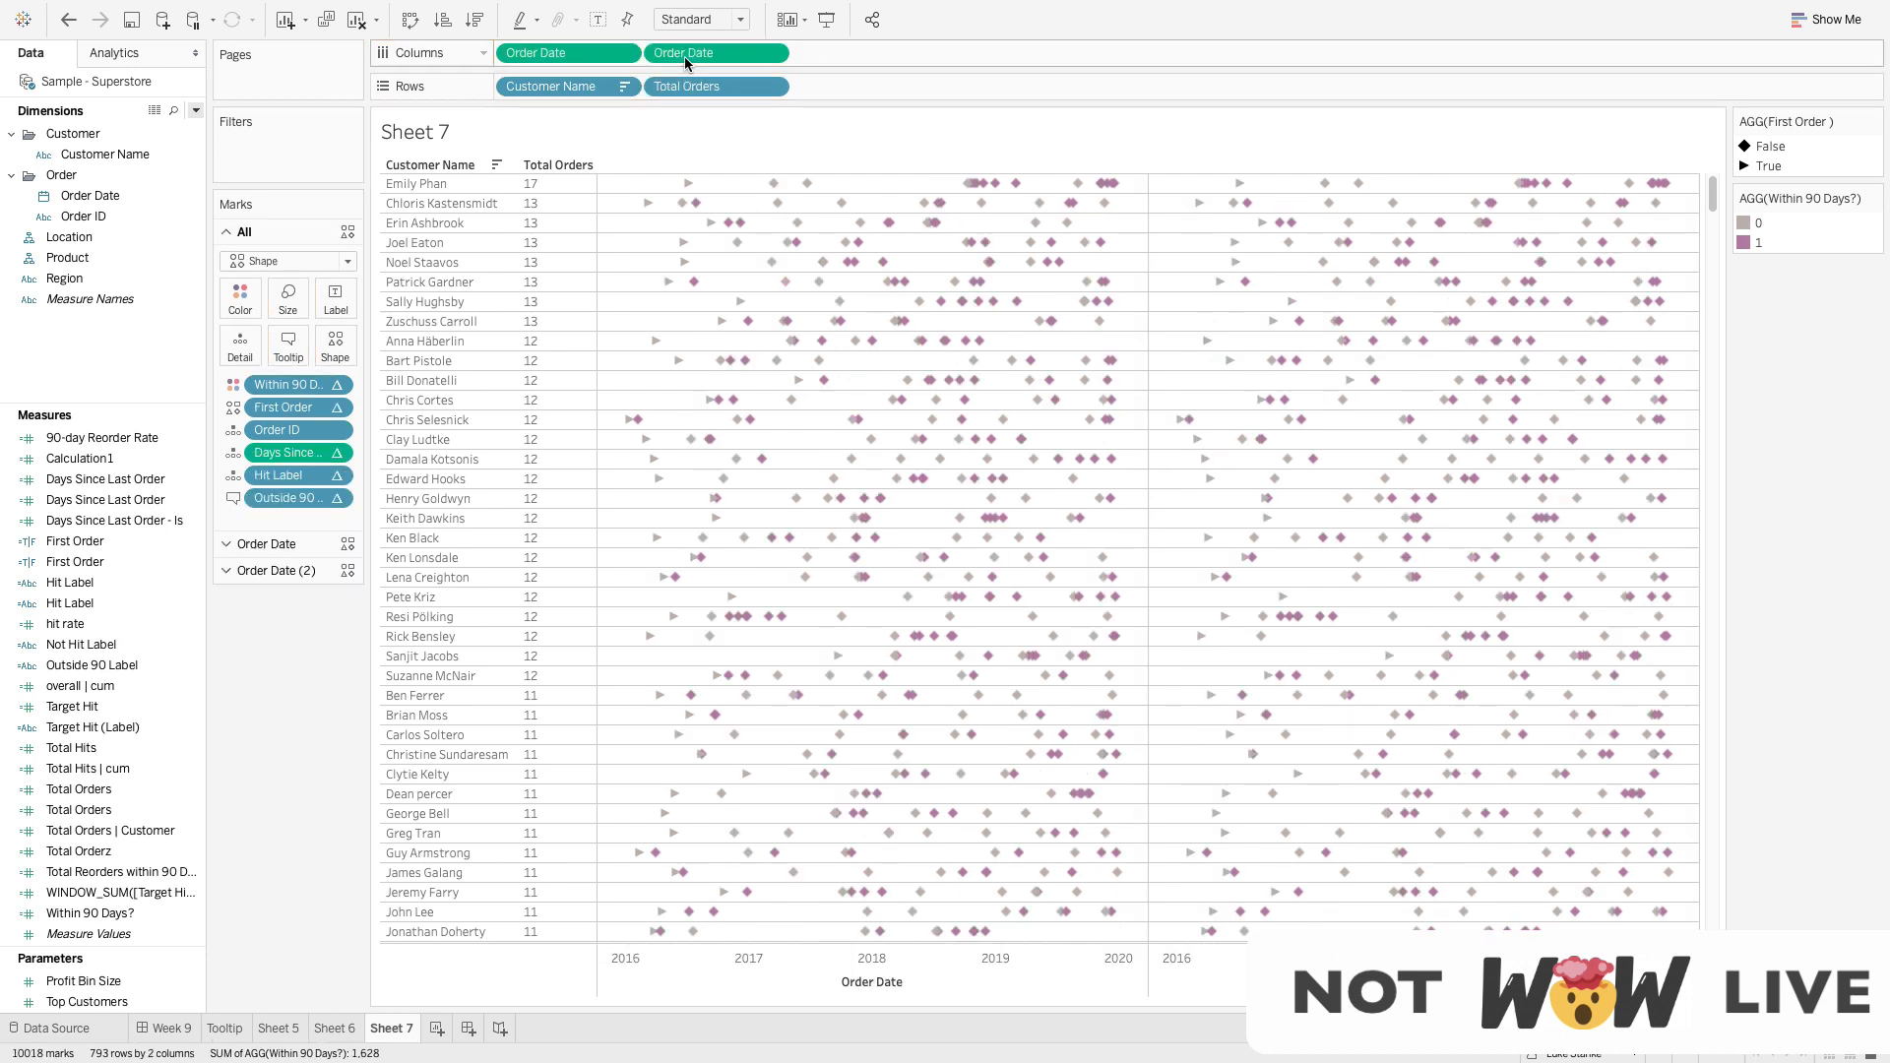
click(277, 572)
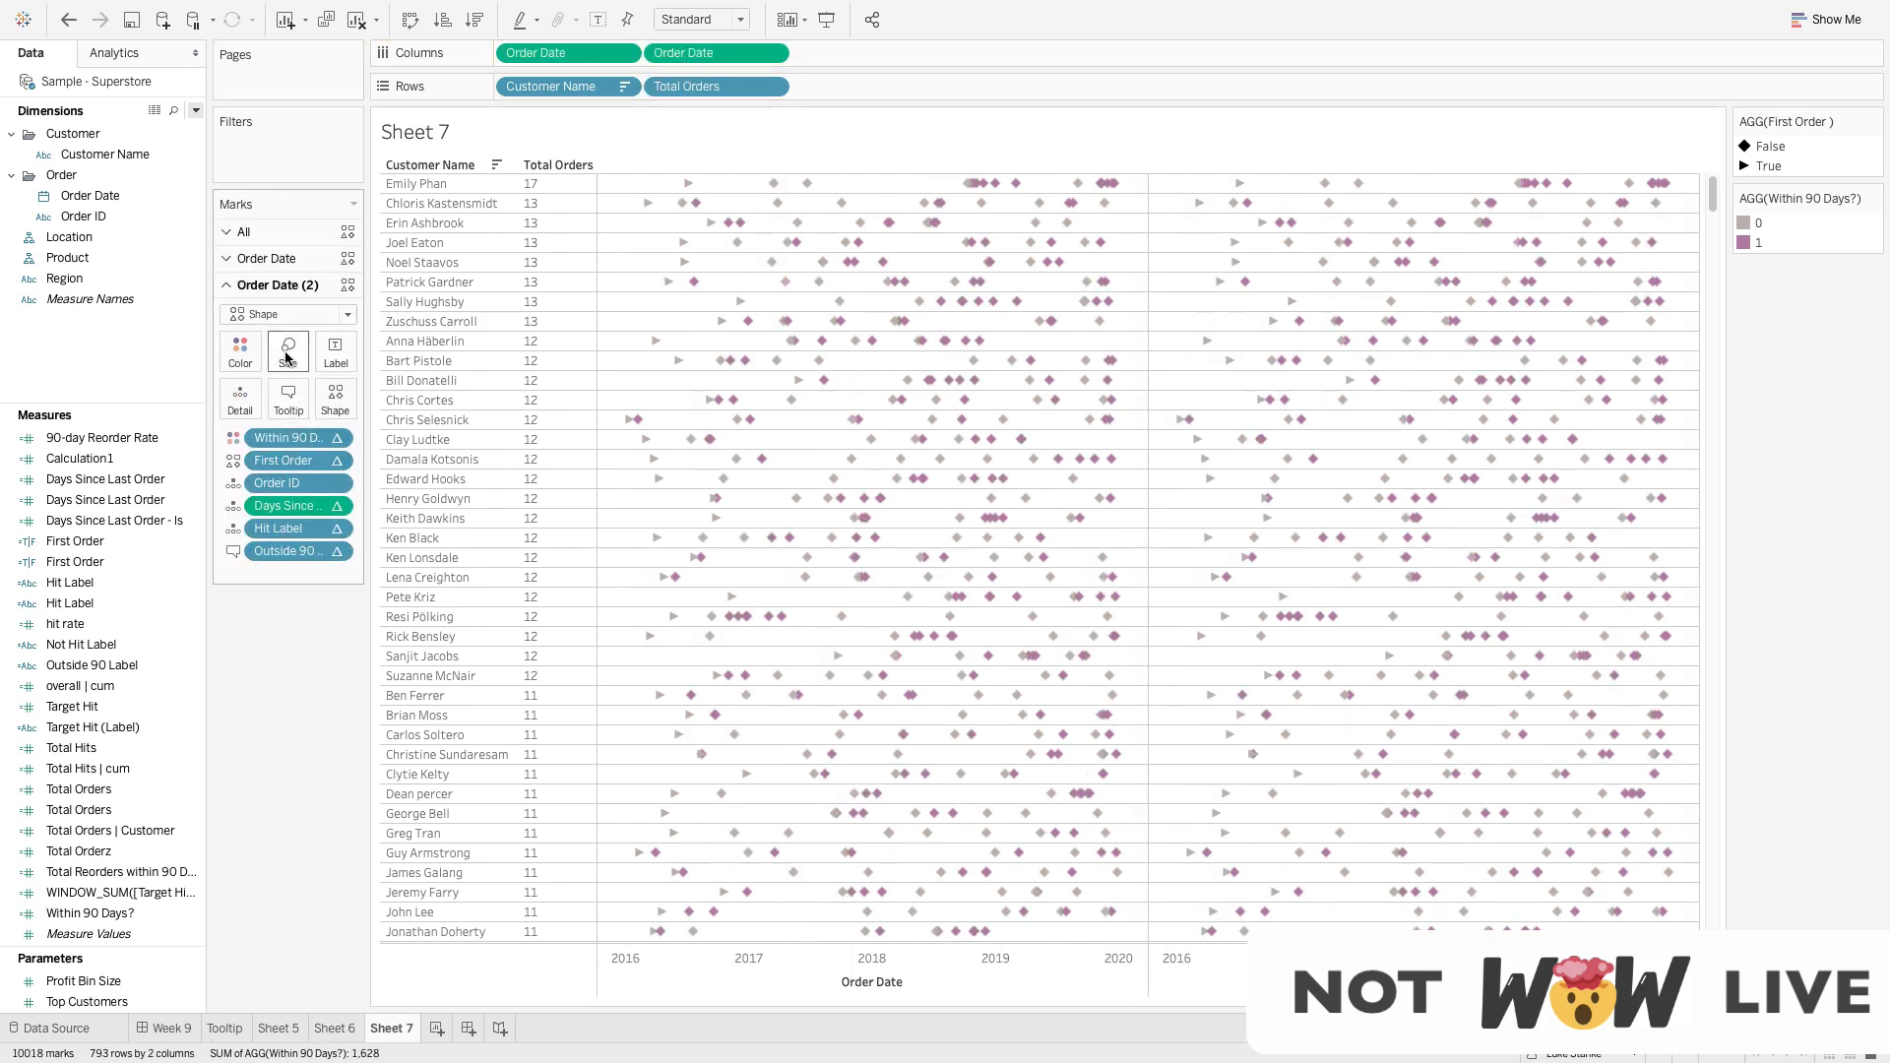
click(268, 321)
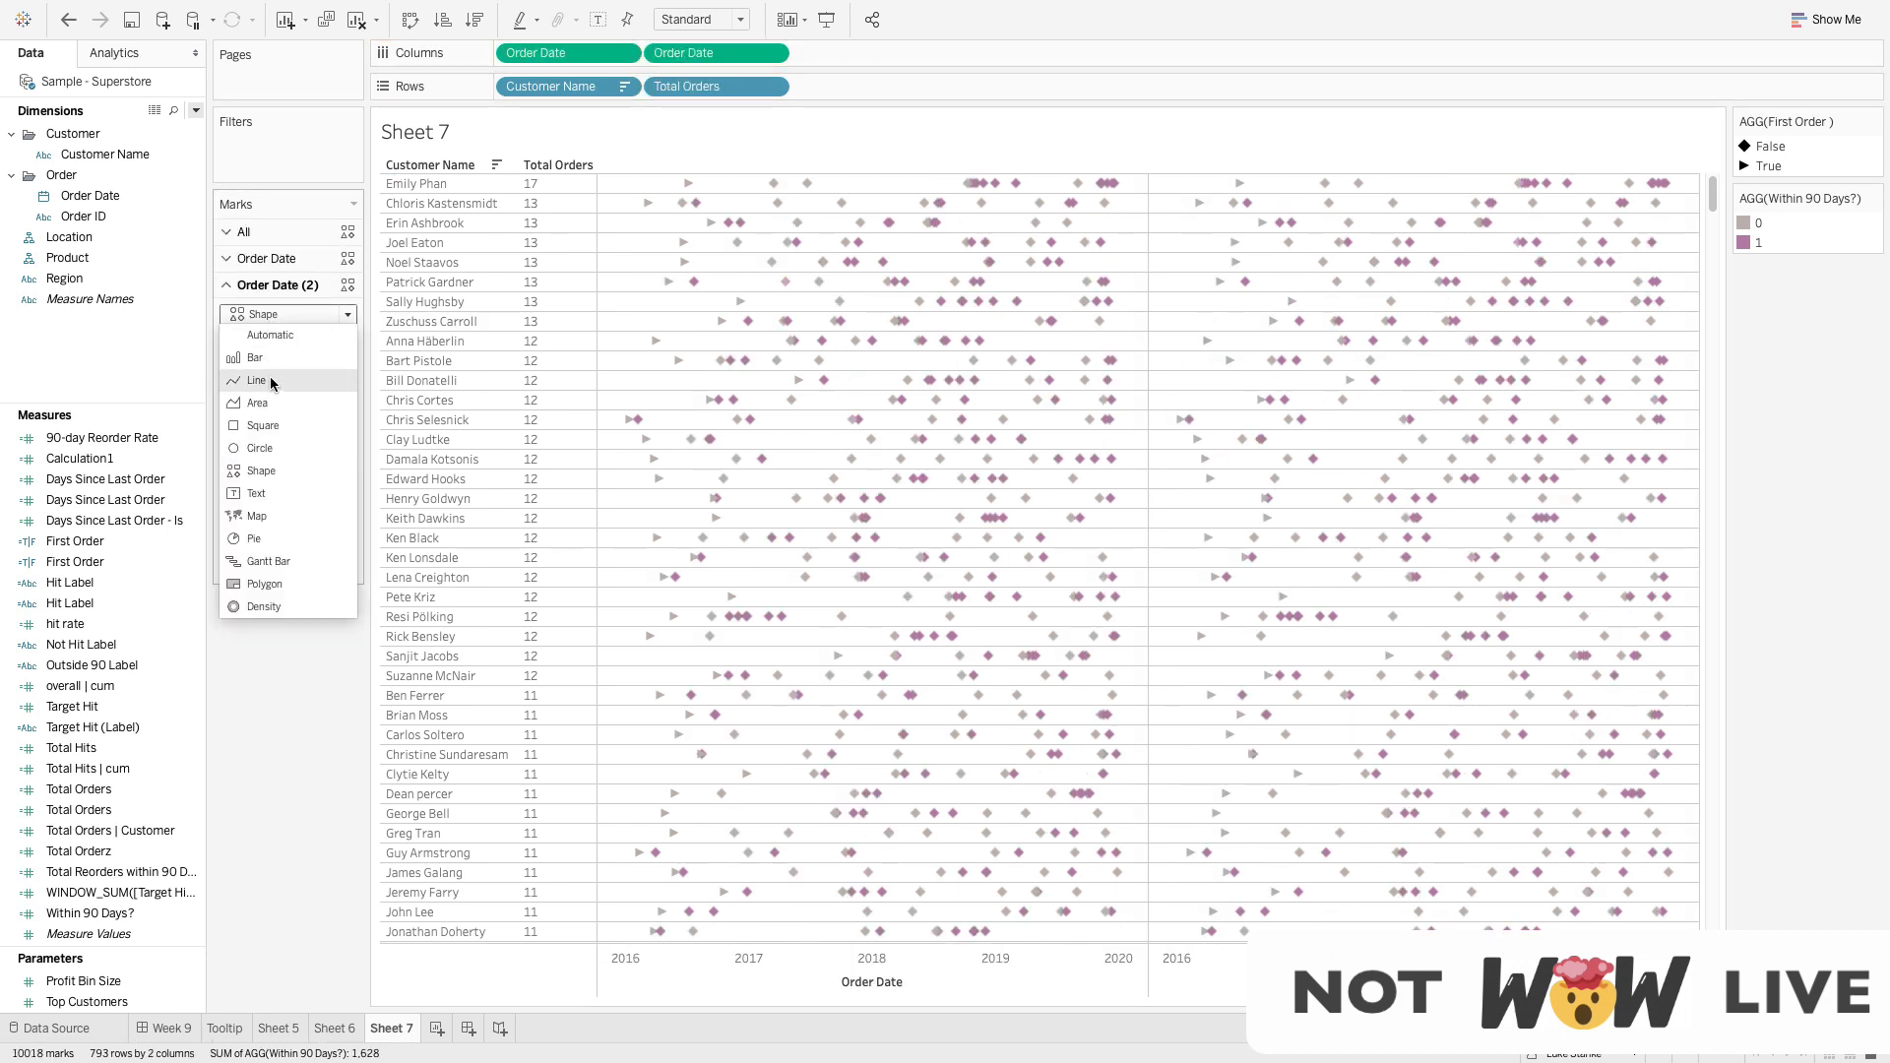
click(269, 562)
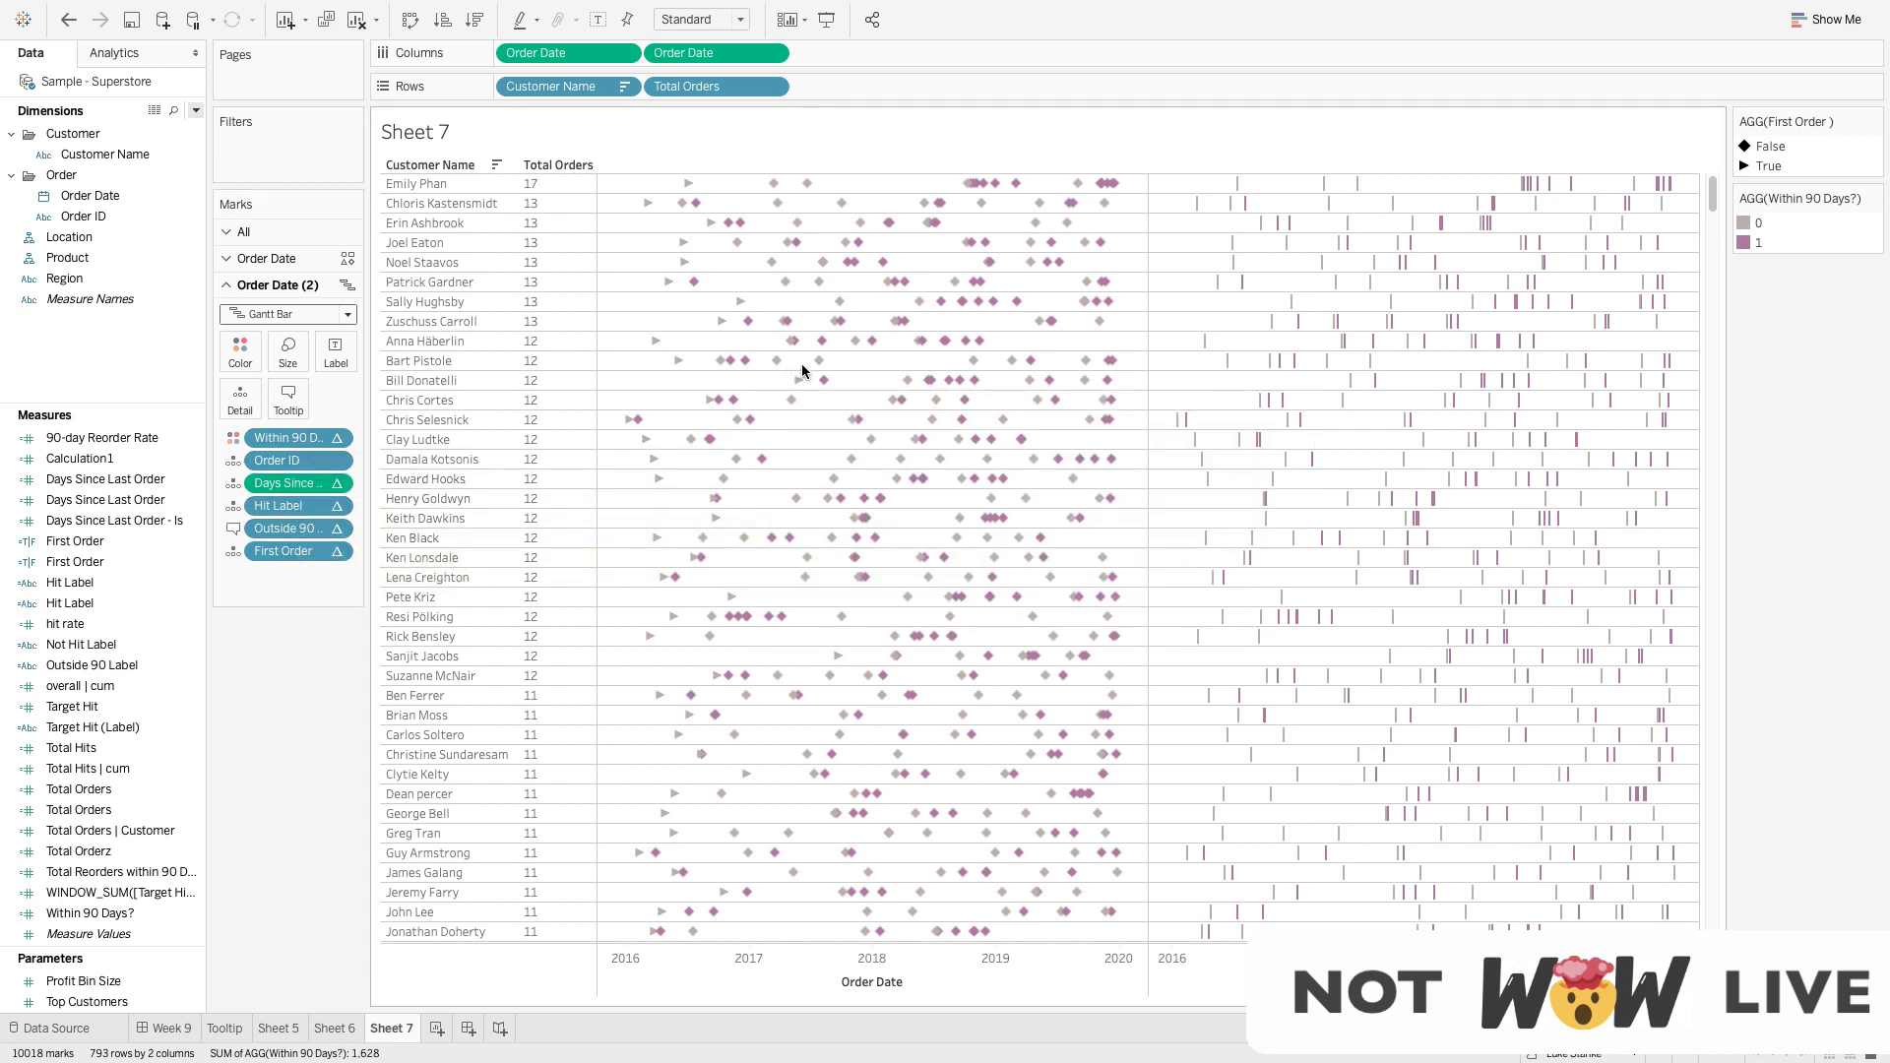
mouse_move(817, 364)
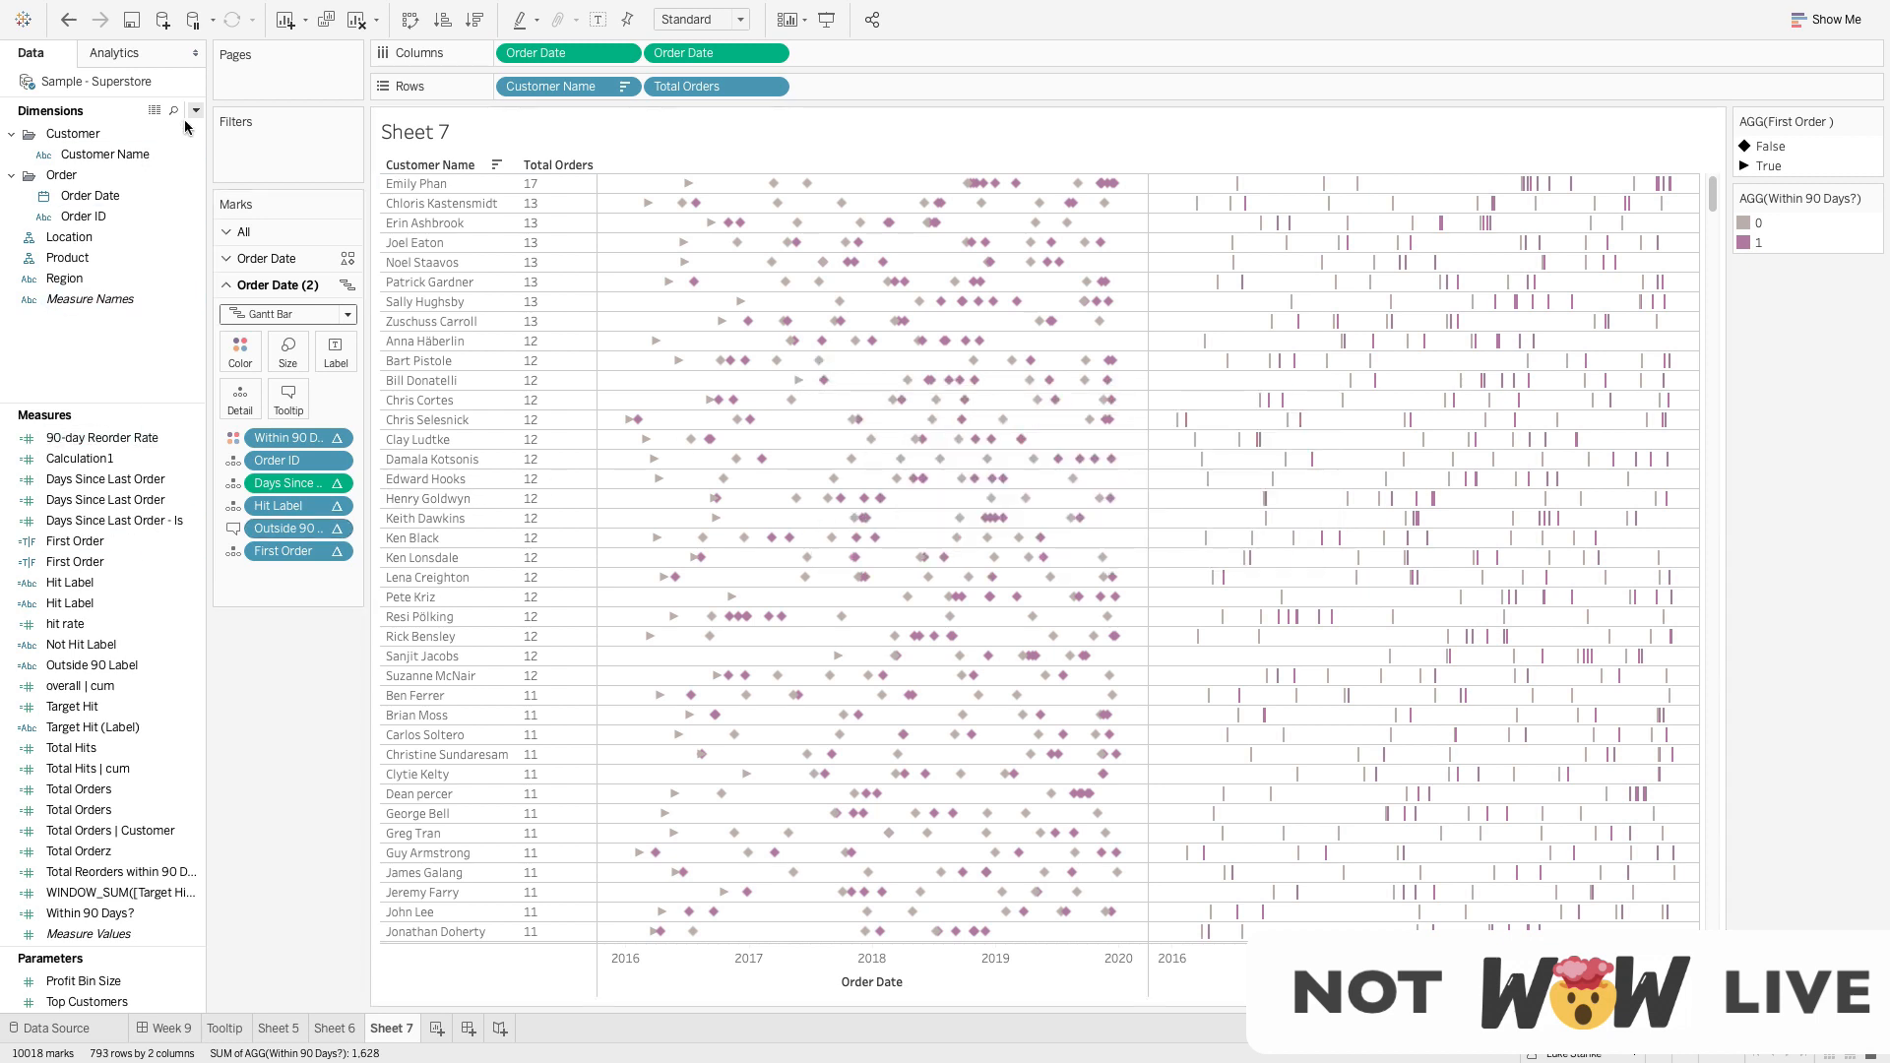
Add an in-place calculation -[Days Since Last Order] to the marks of the second Order Date
double_click(274, 578)
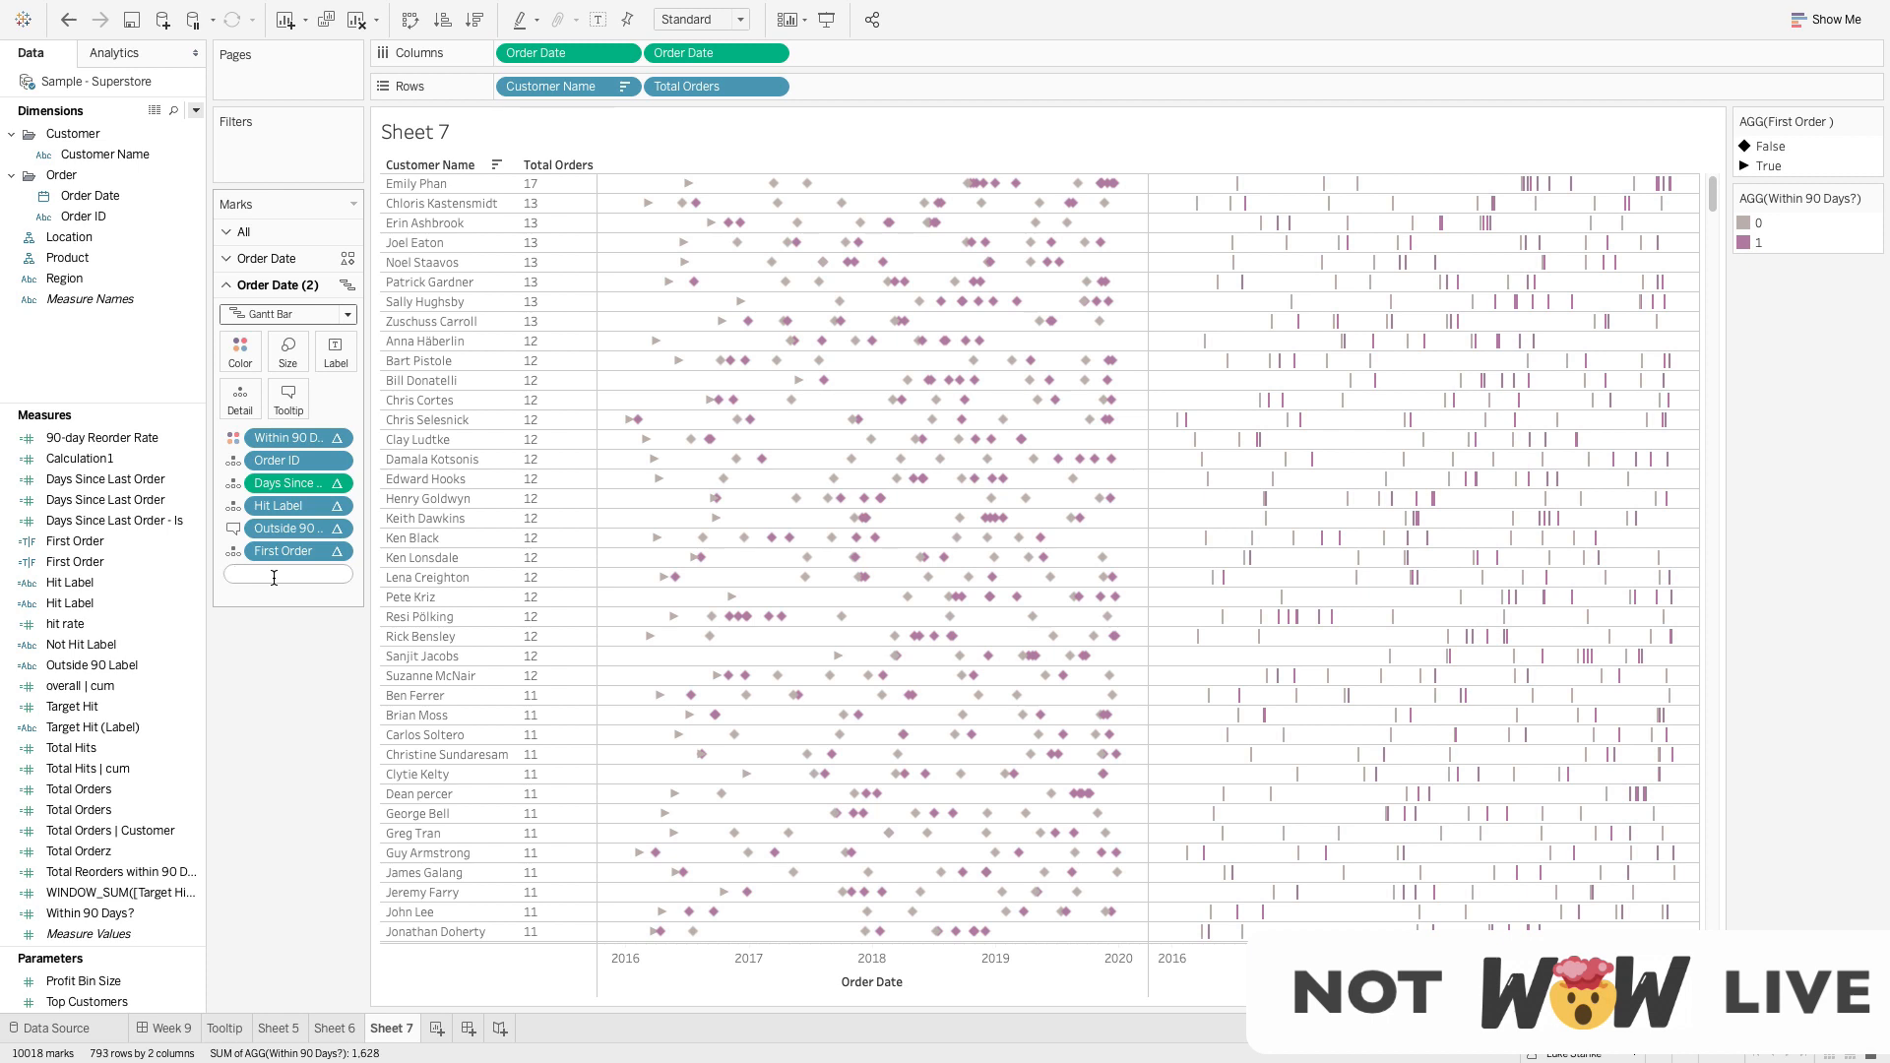
text(-Da)
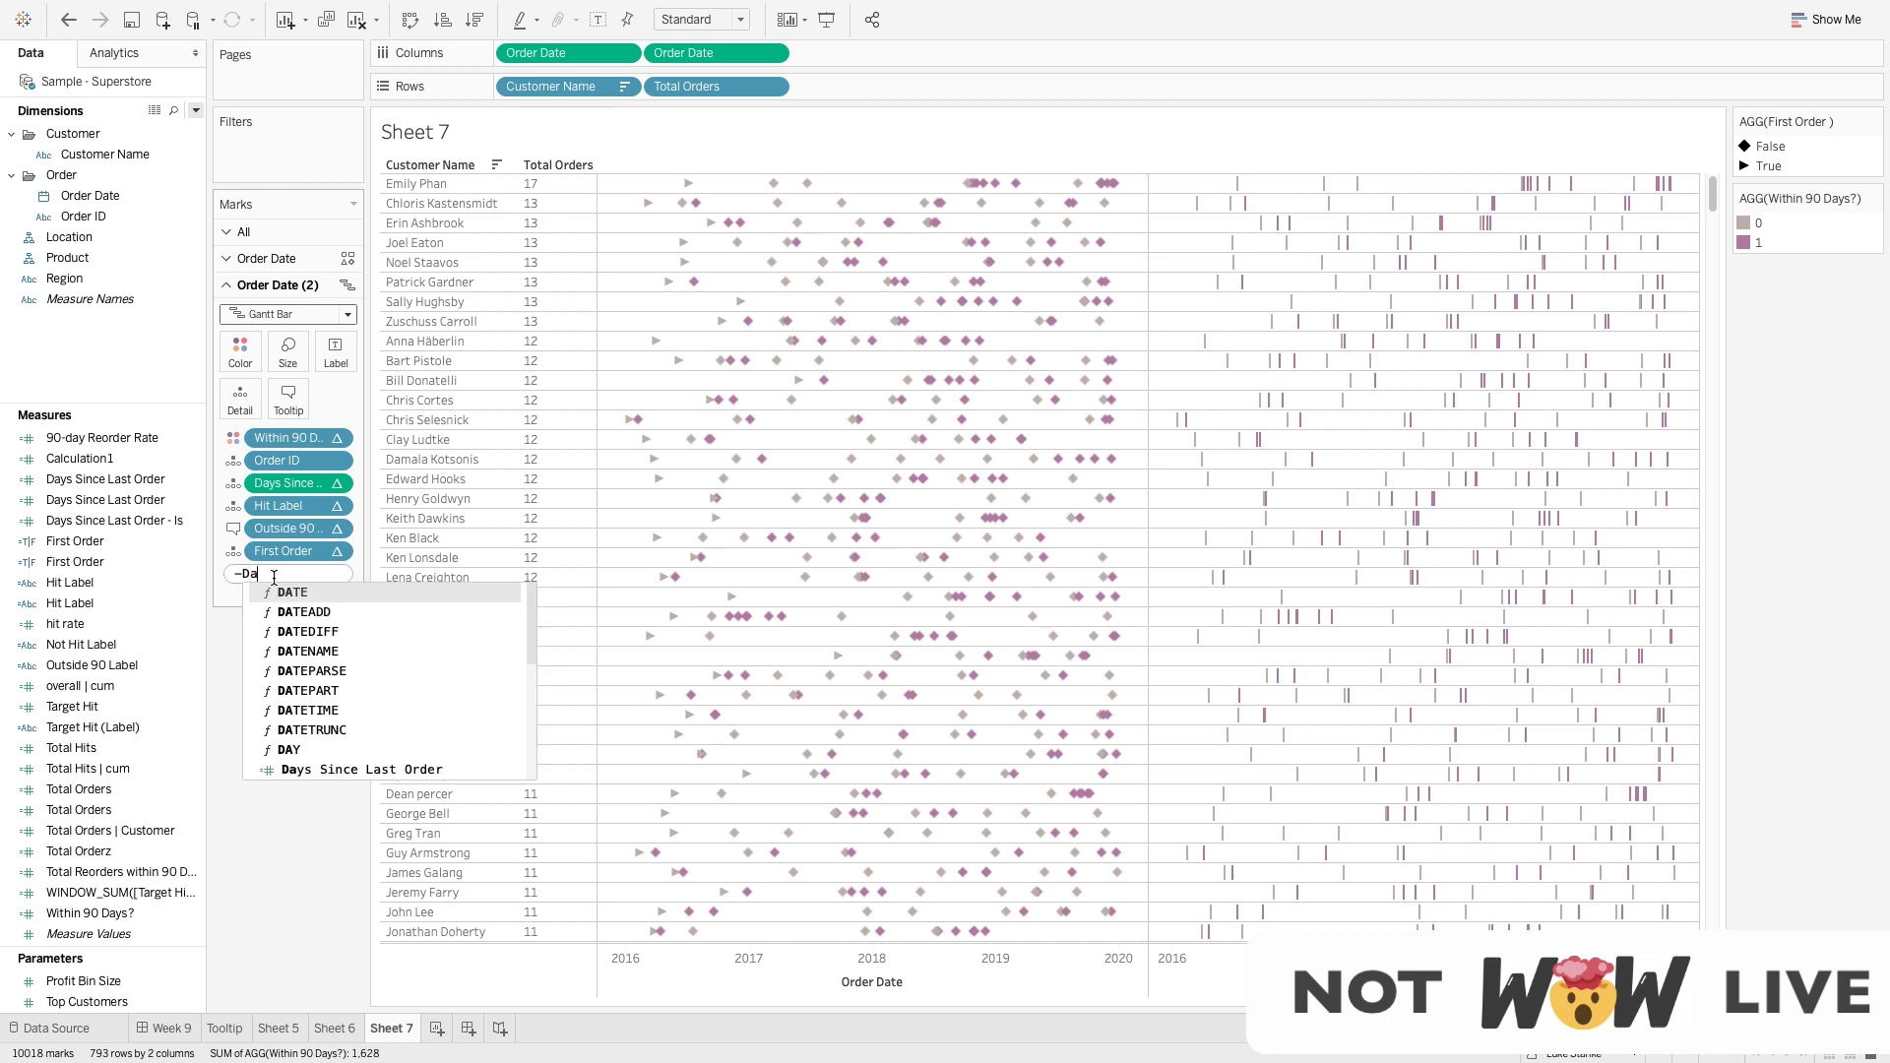
key(Down)
key(Down)
key(Down)
key(Down)
key(Down)
key(Down)
key(Down)
key(Down)
key(Down)
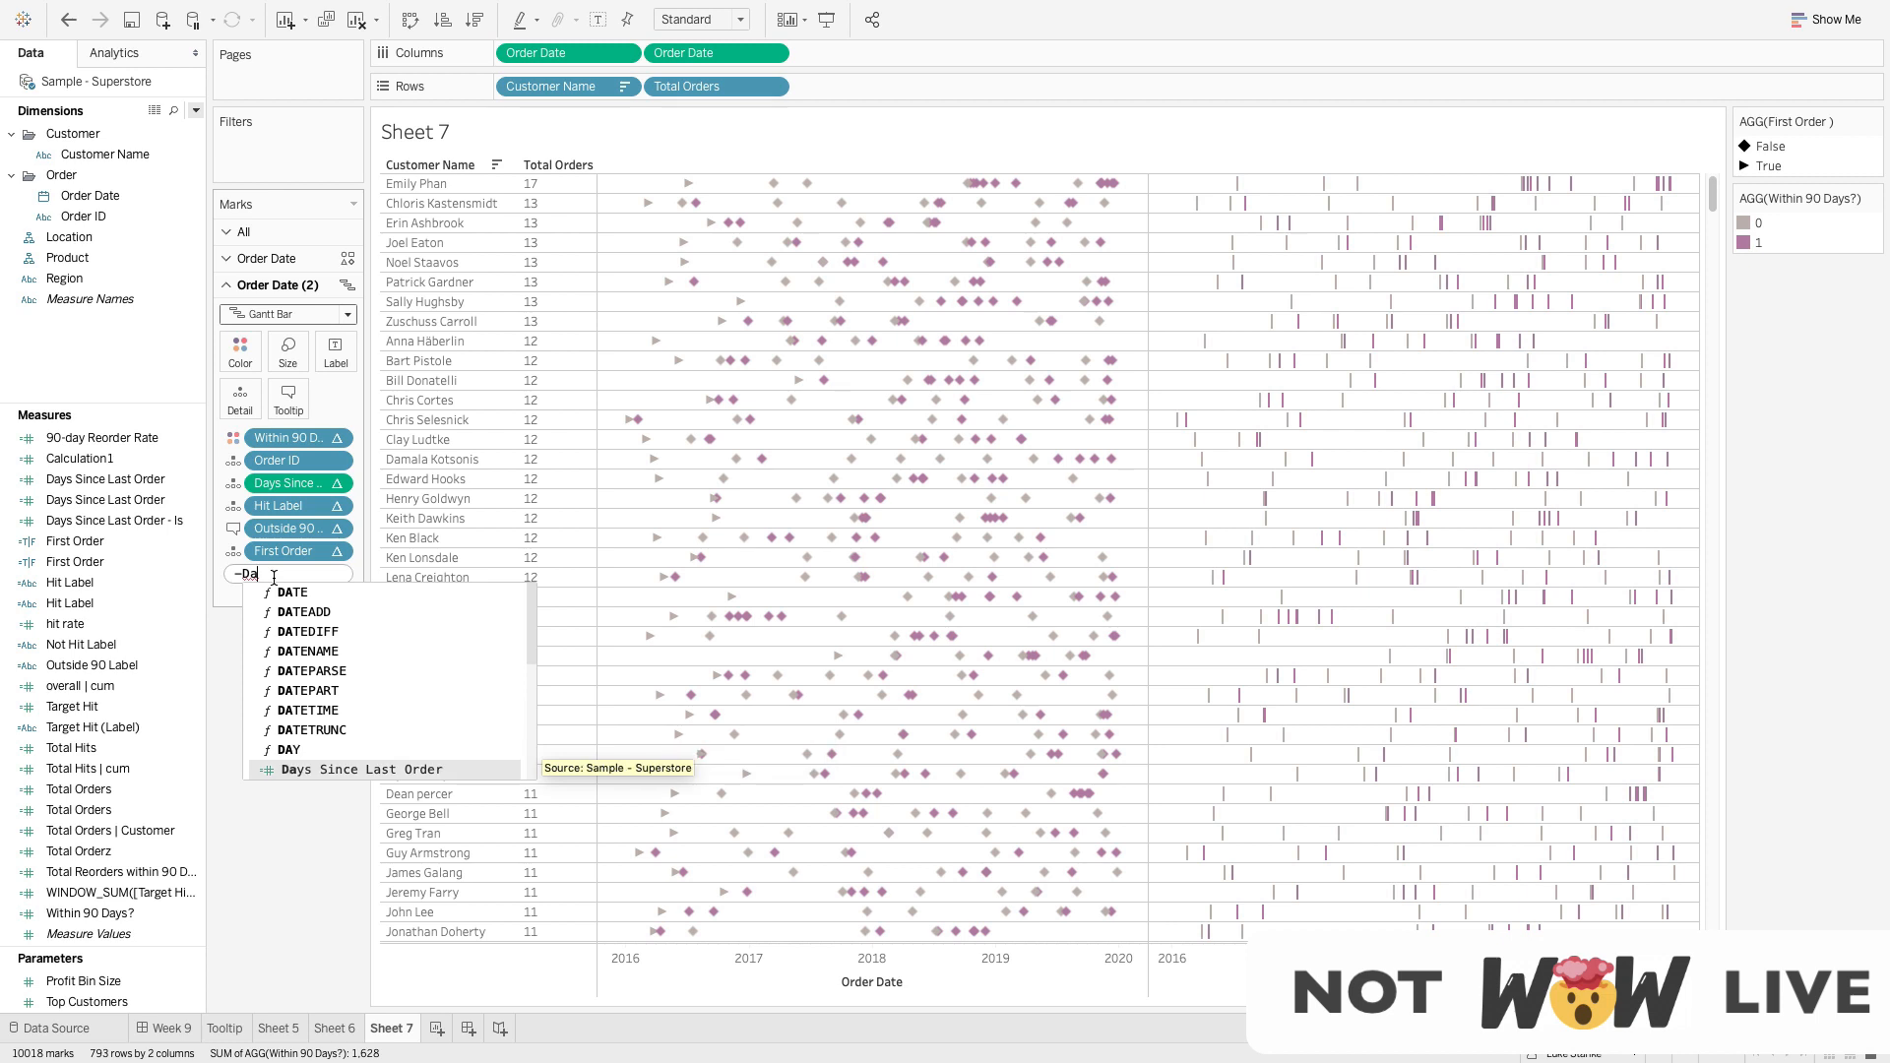
key(Return)
key(Return)
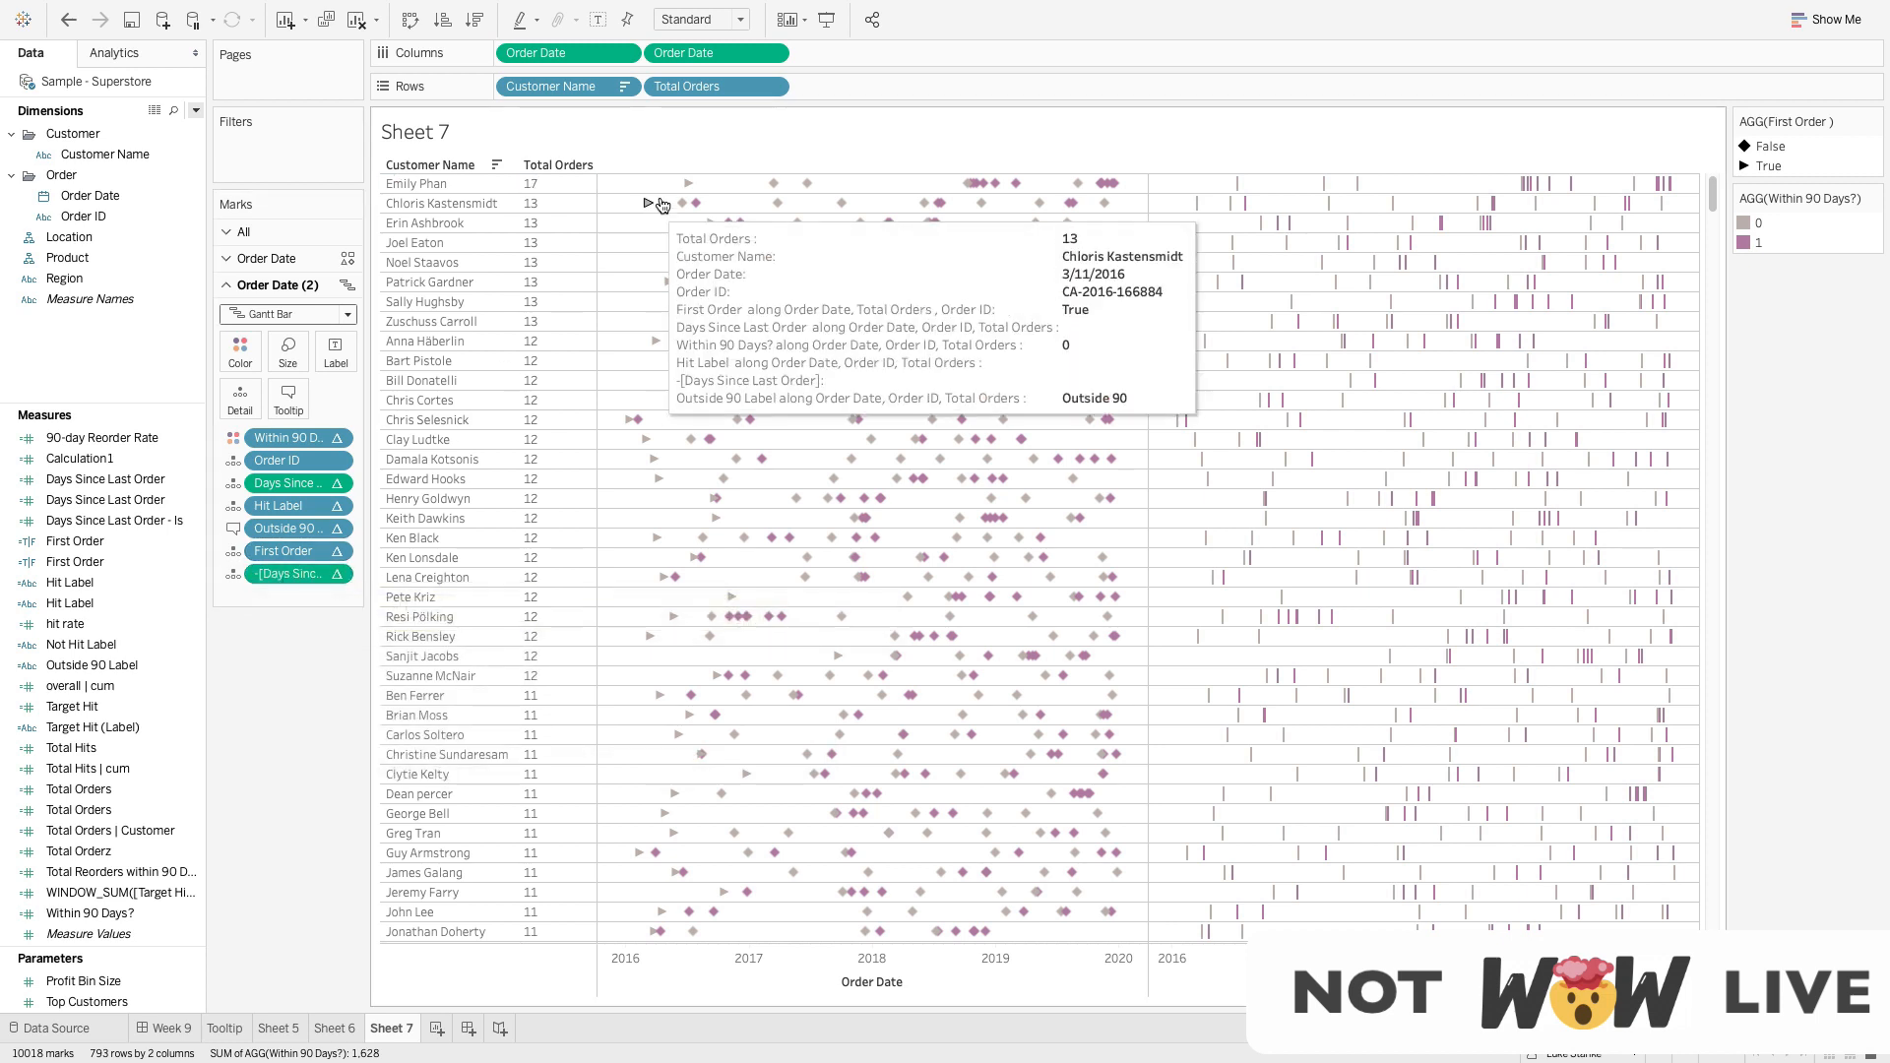
Compute the -[Days Since Last Order] table calculation along the specific dimensions Order Date, Order ID and Total Orders
mouse_move(1044, 209)
mouse_move(1237, 193)
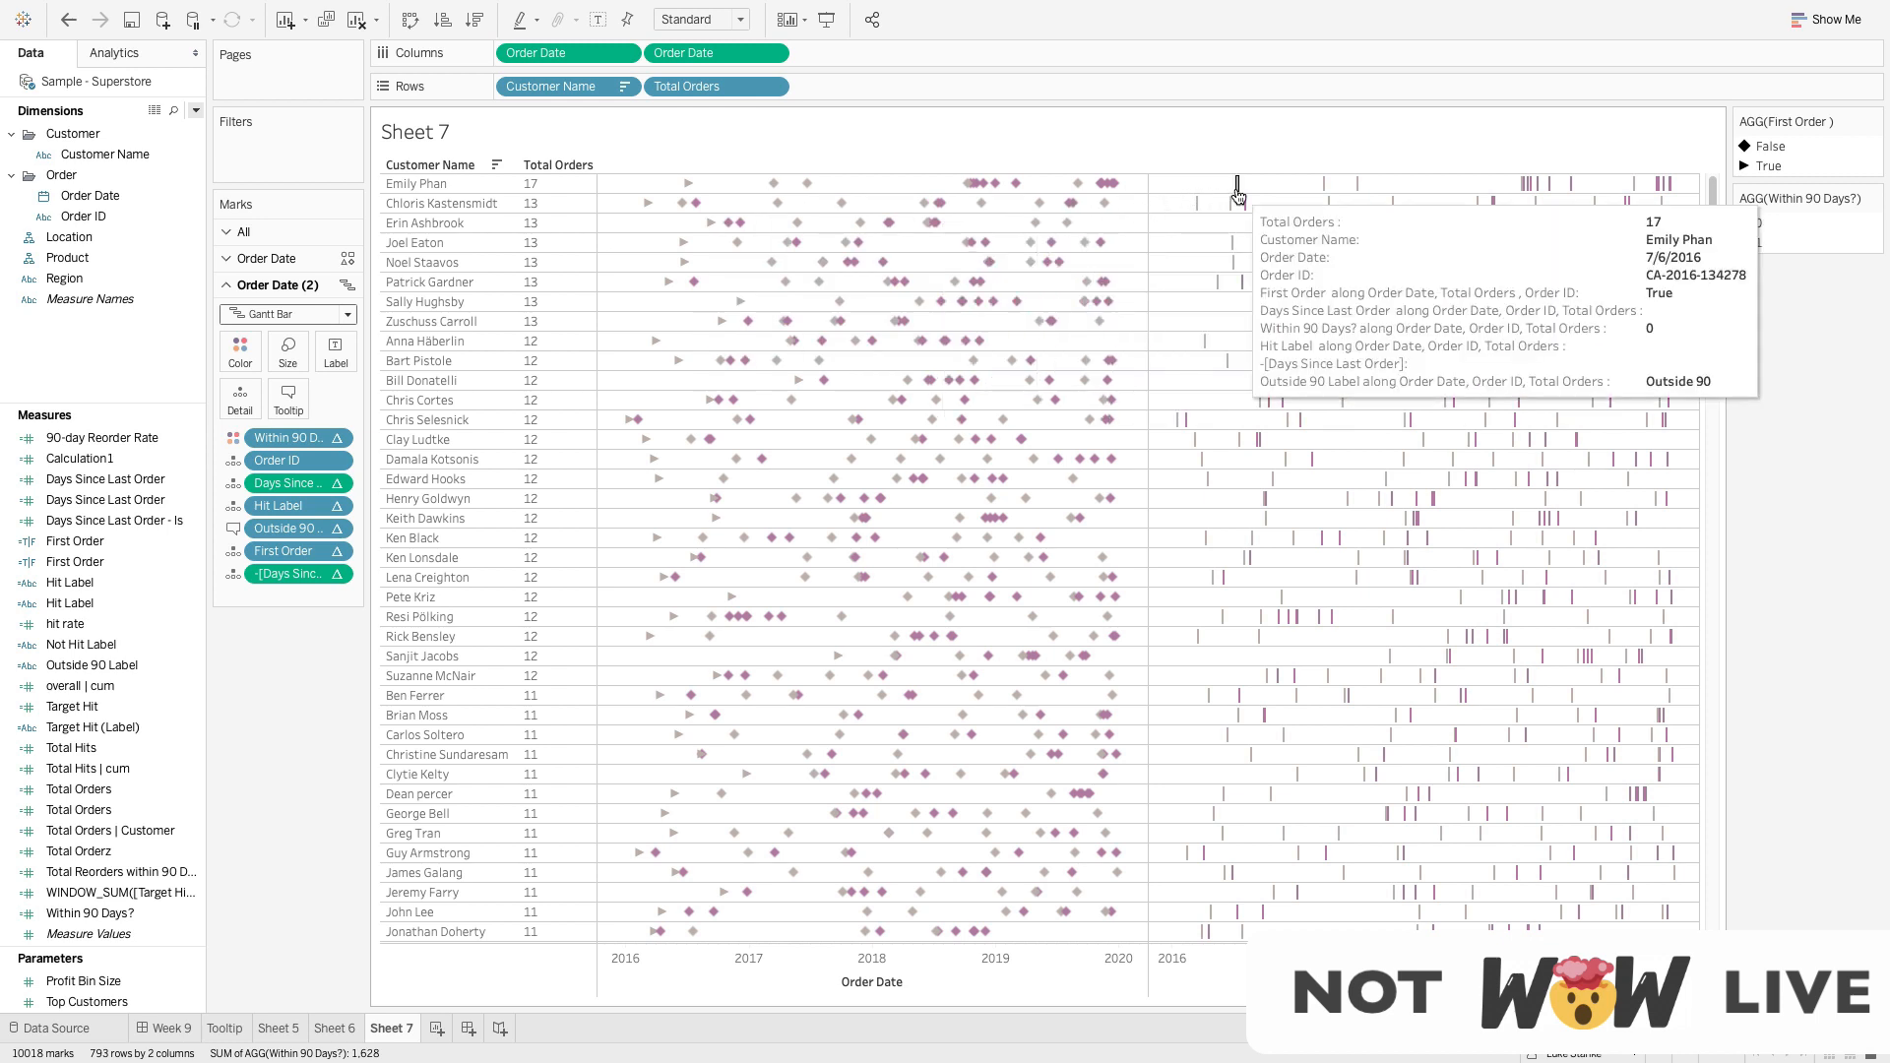
click(336, 574)
click(335, 836)
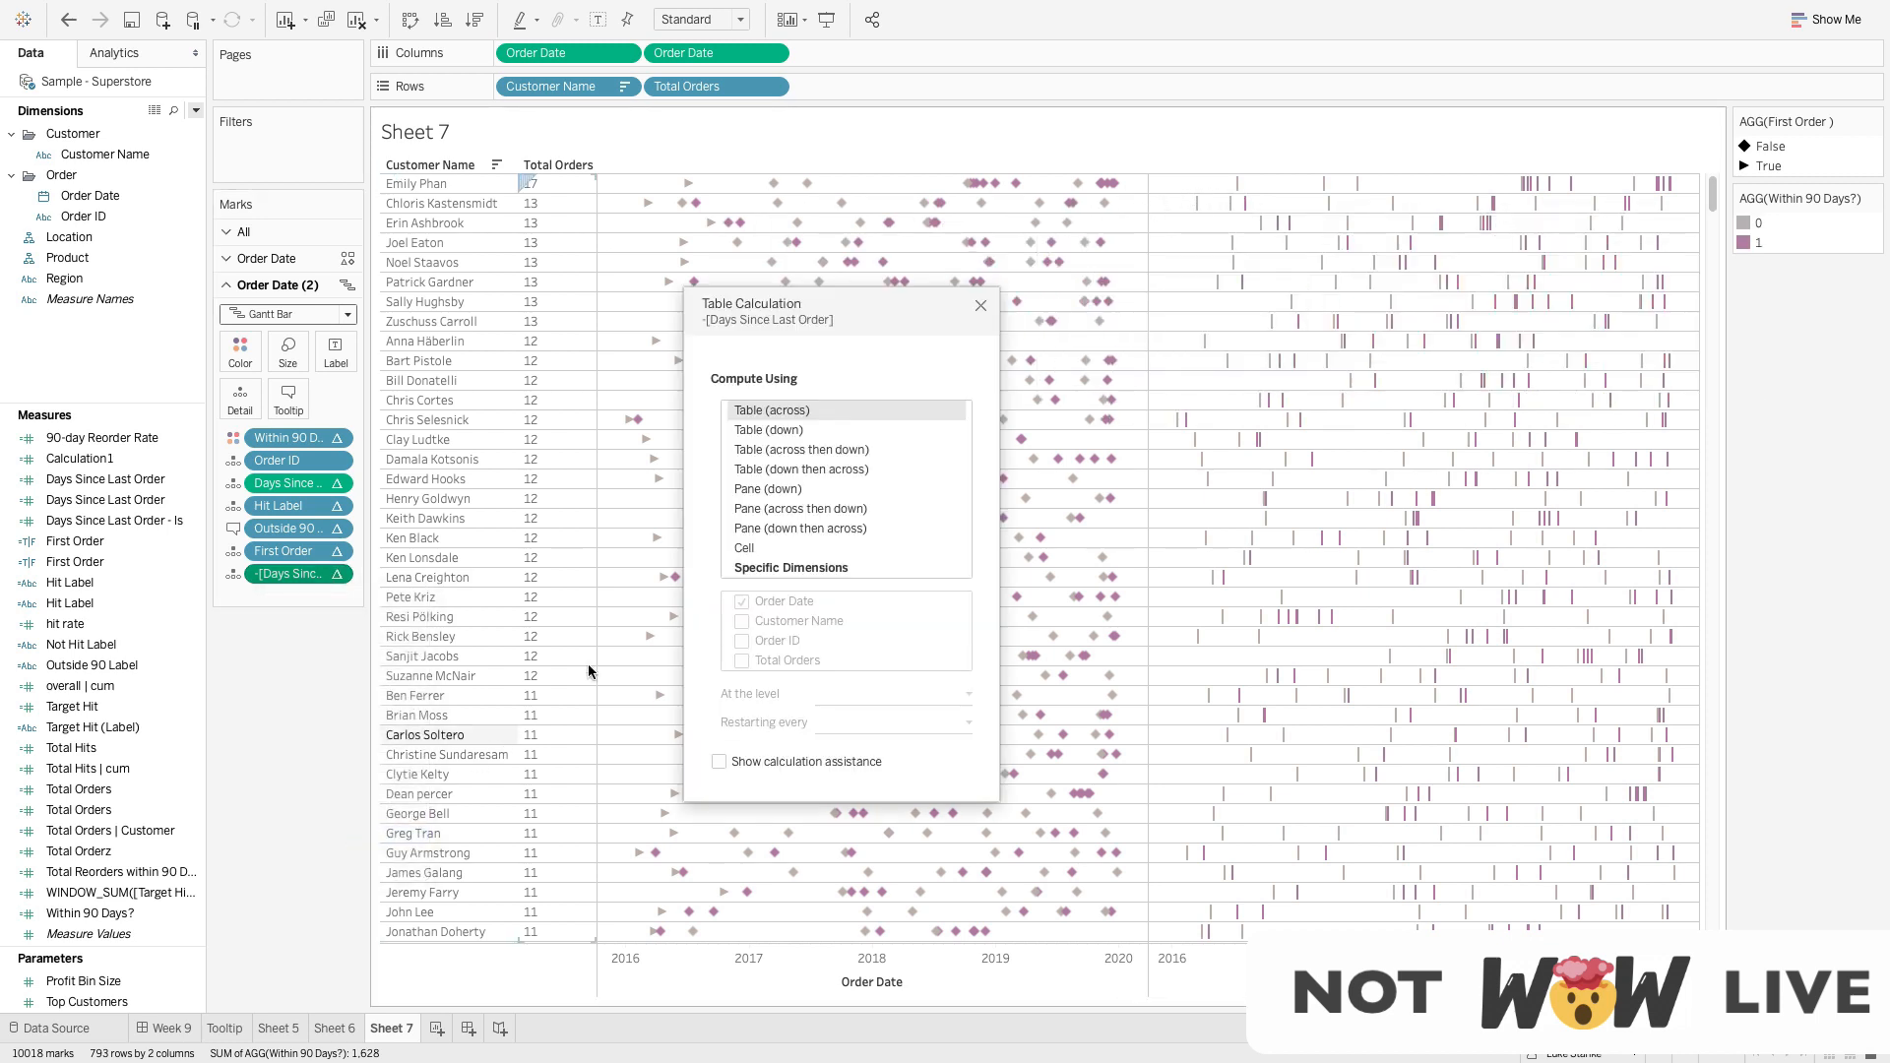
click(776, 568)
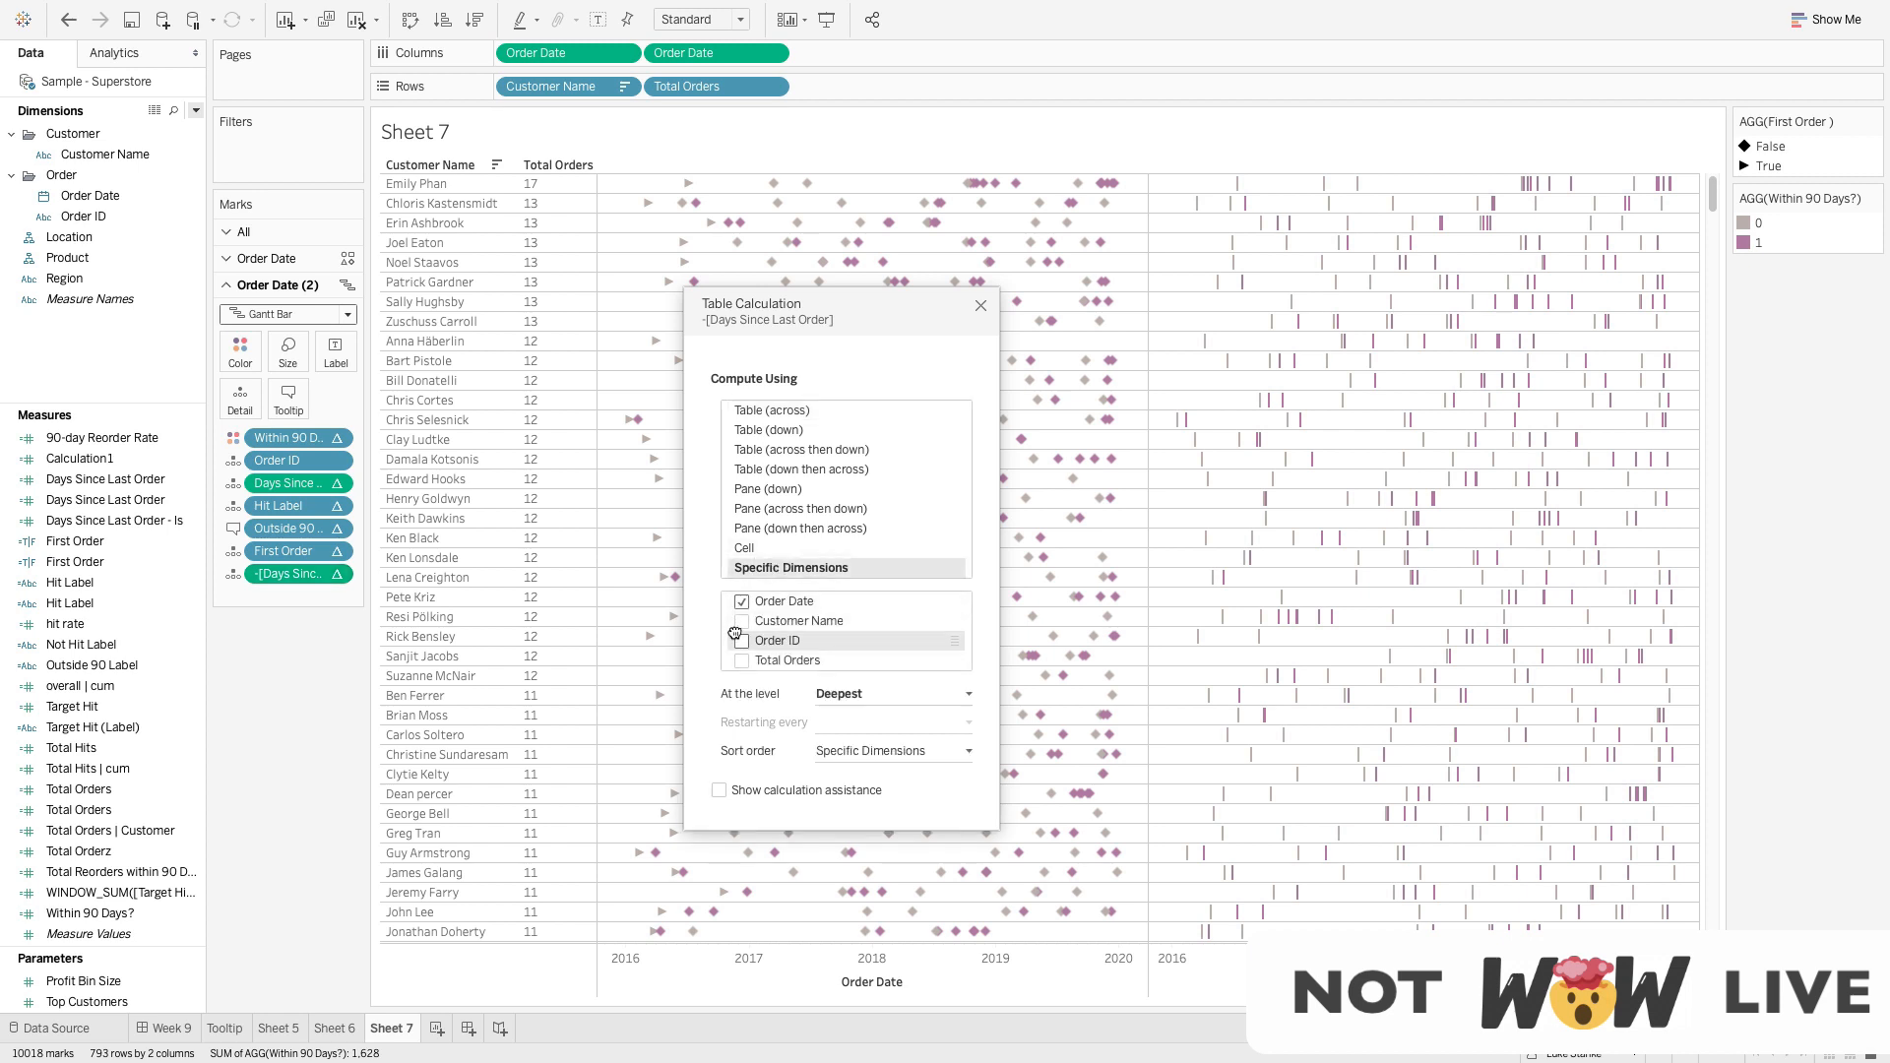
click(741, 641)
click(741, 661)
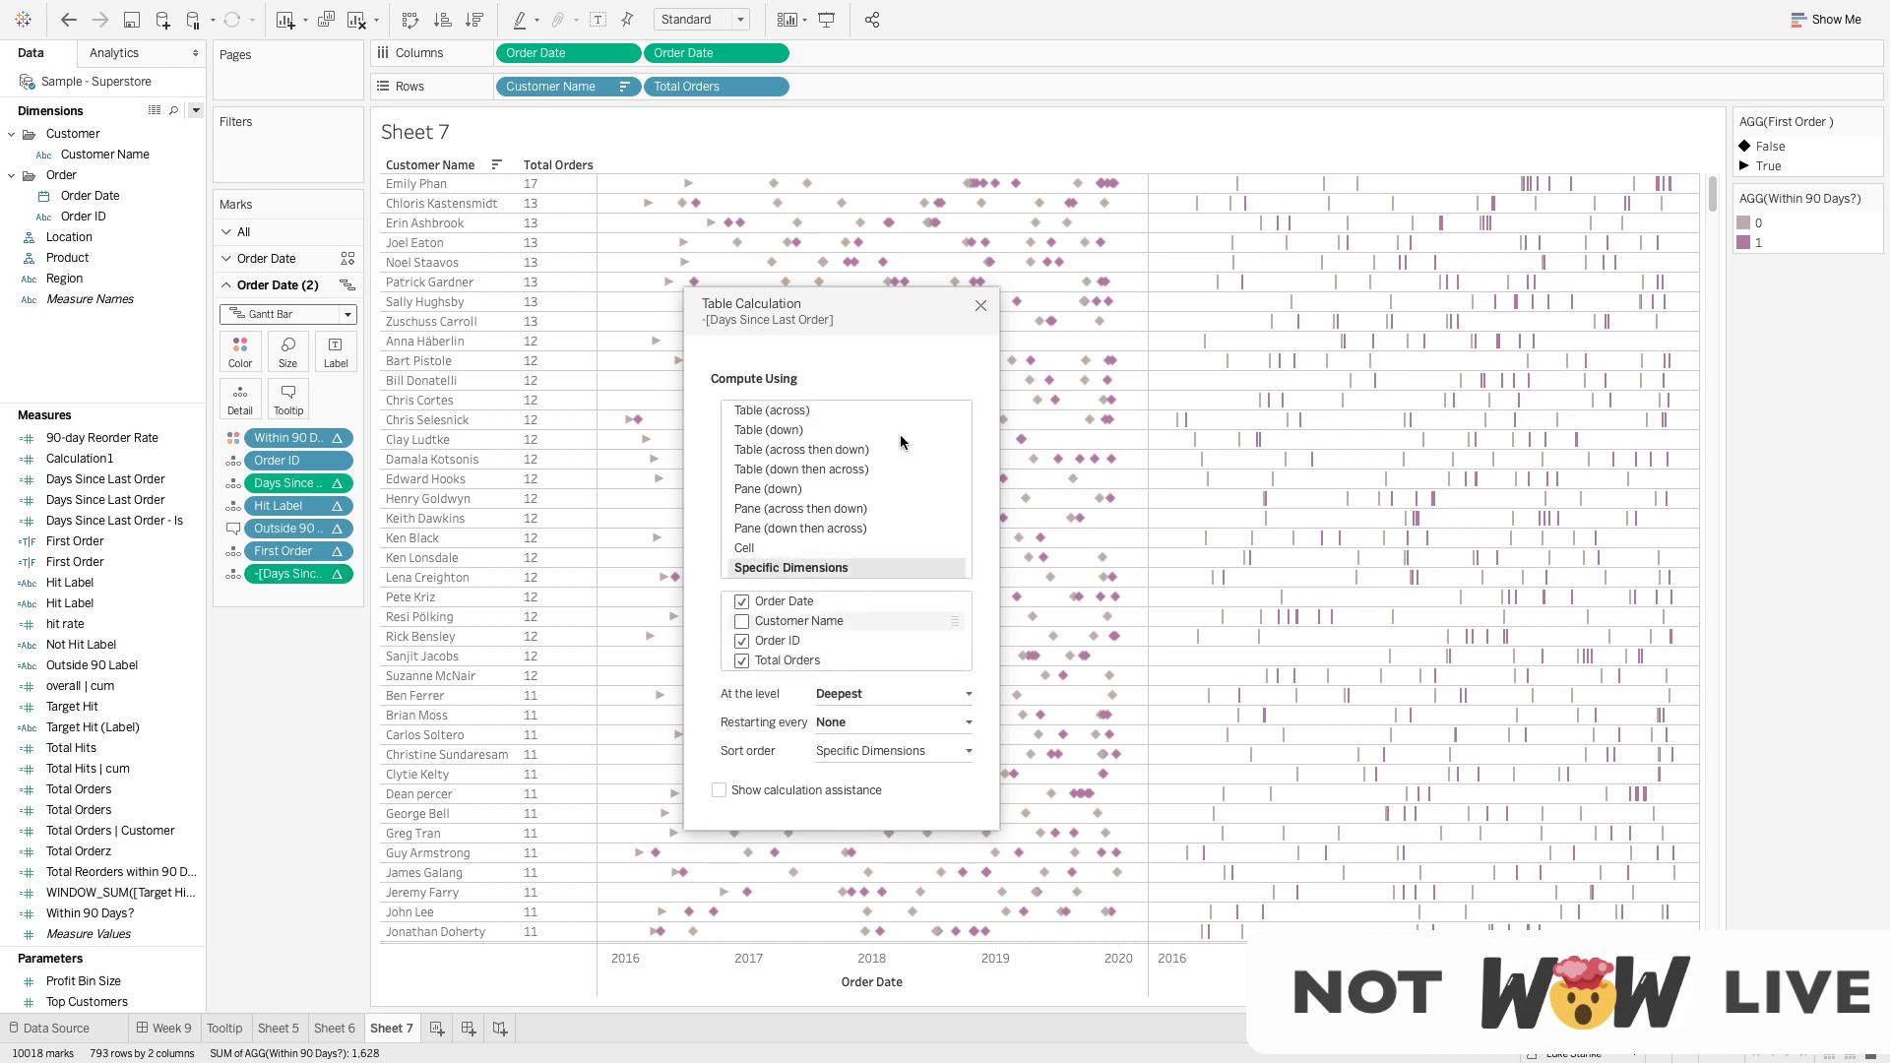
click(981, 306)
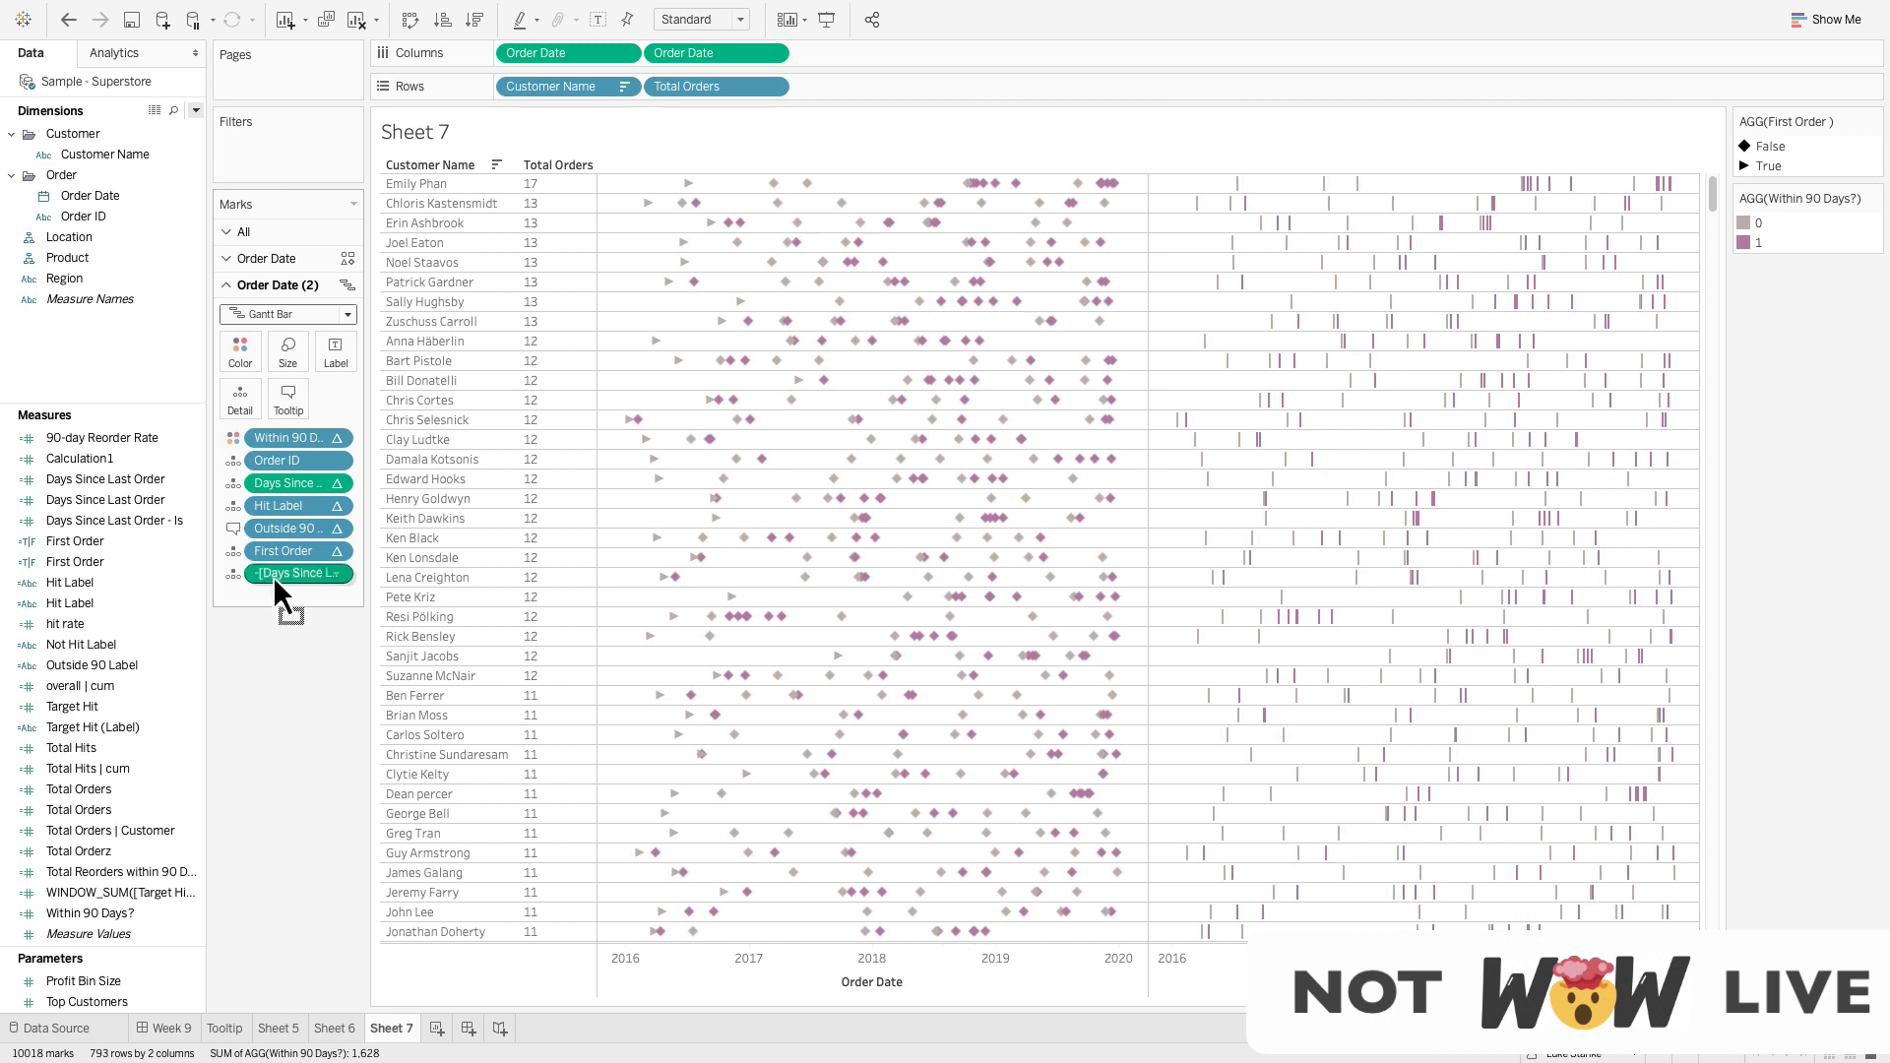
Size the Gantt bars by -[Days Since Last Order] and reduce their thickness to thin lines
drag(274, 576, 280, 365)
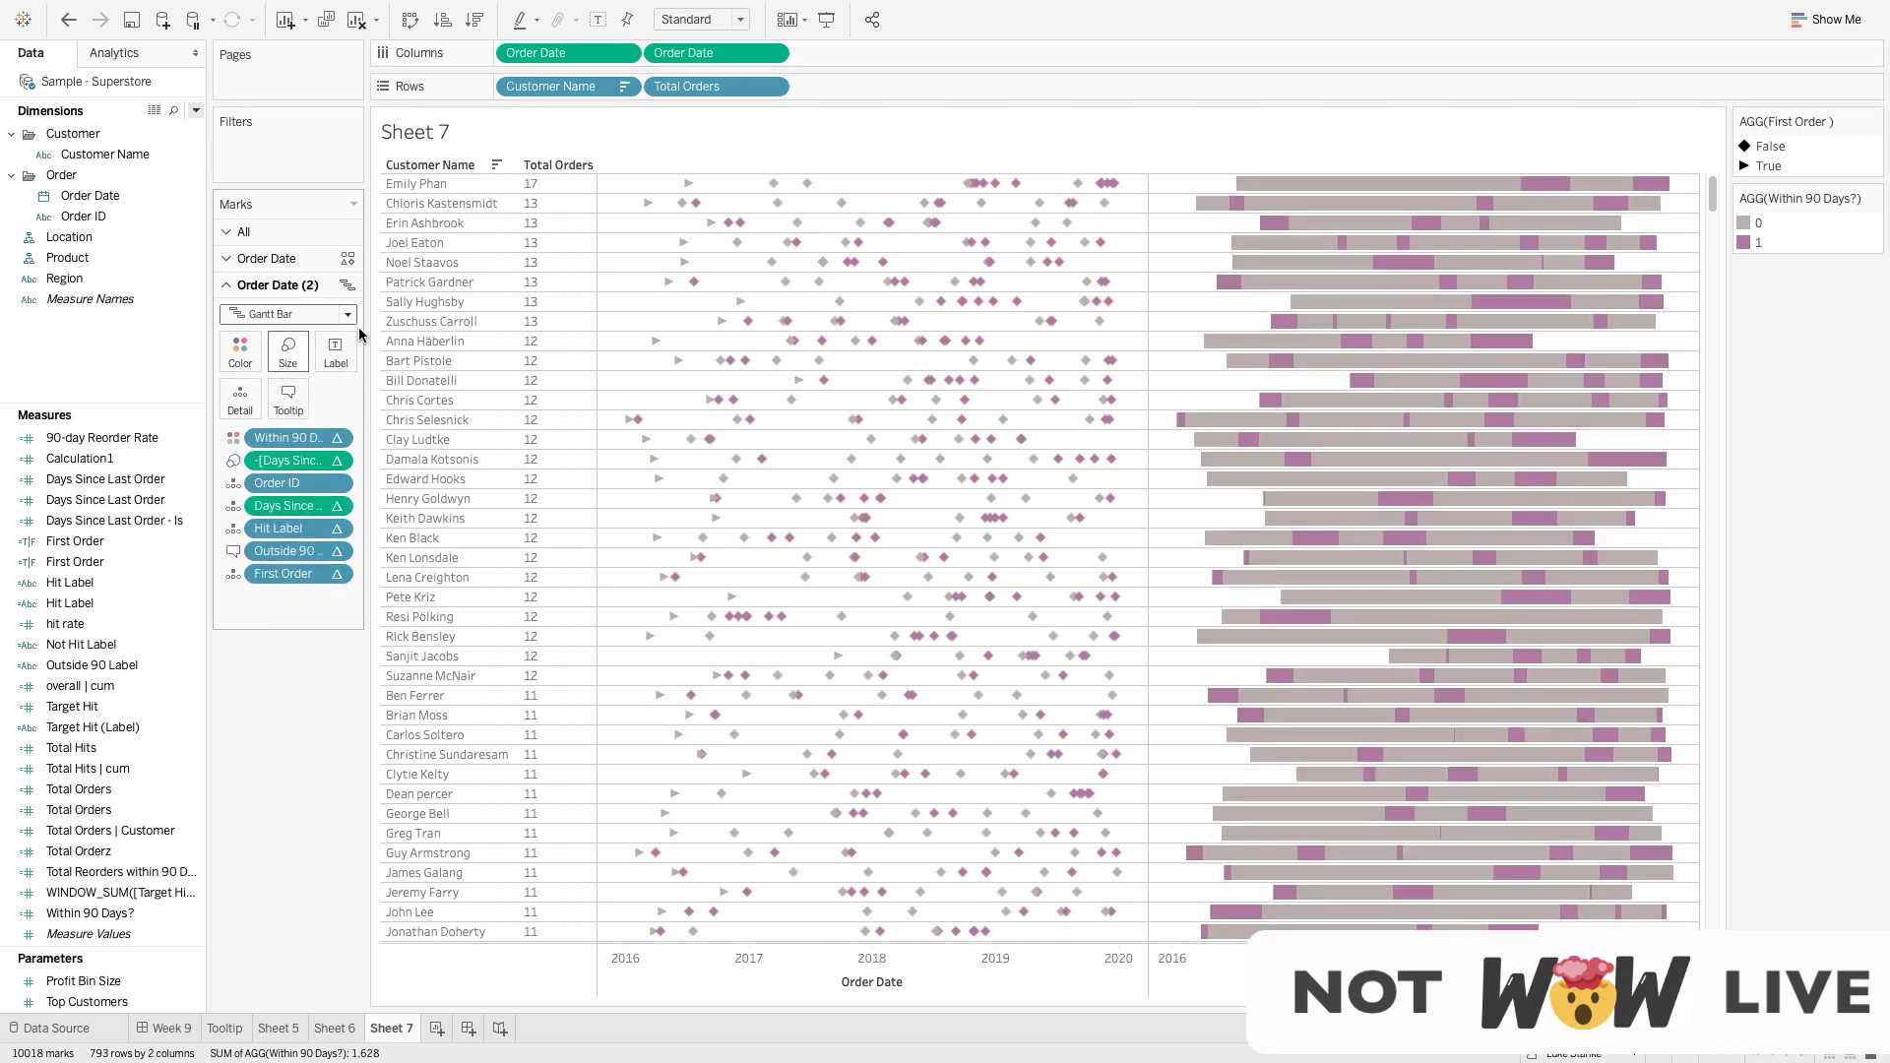
mouse_move(1465, 187)
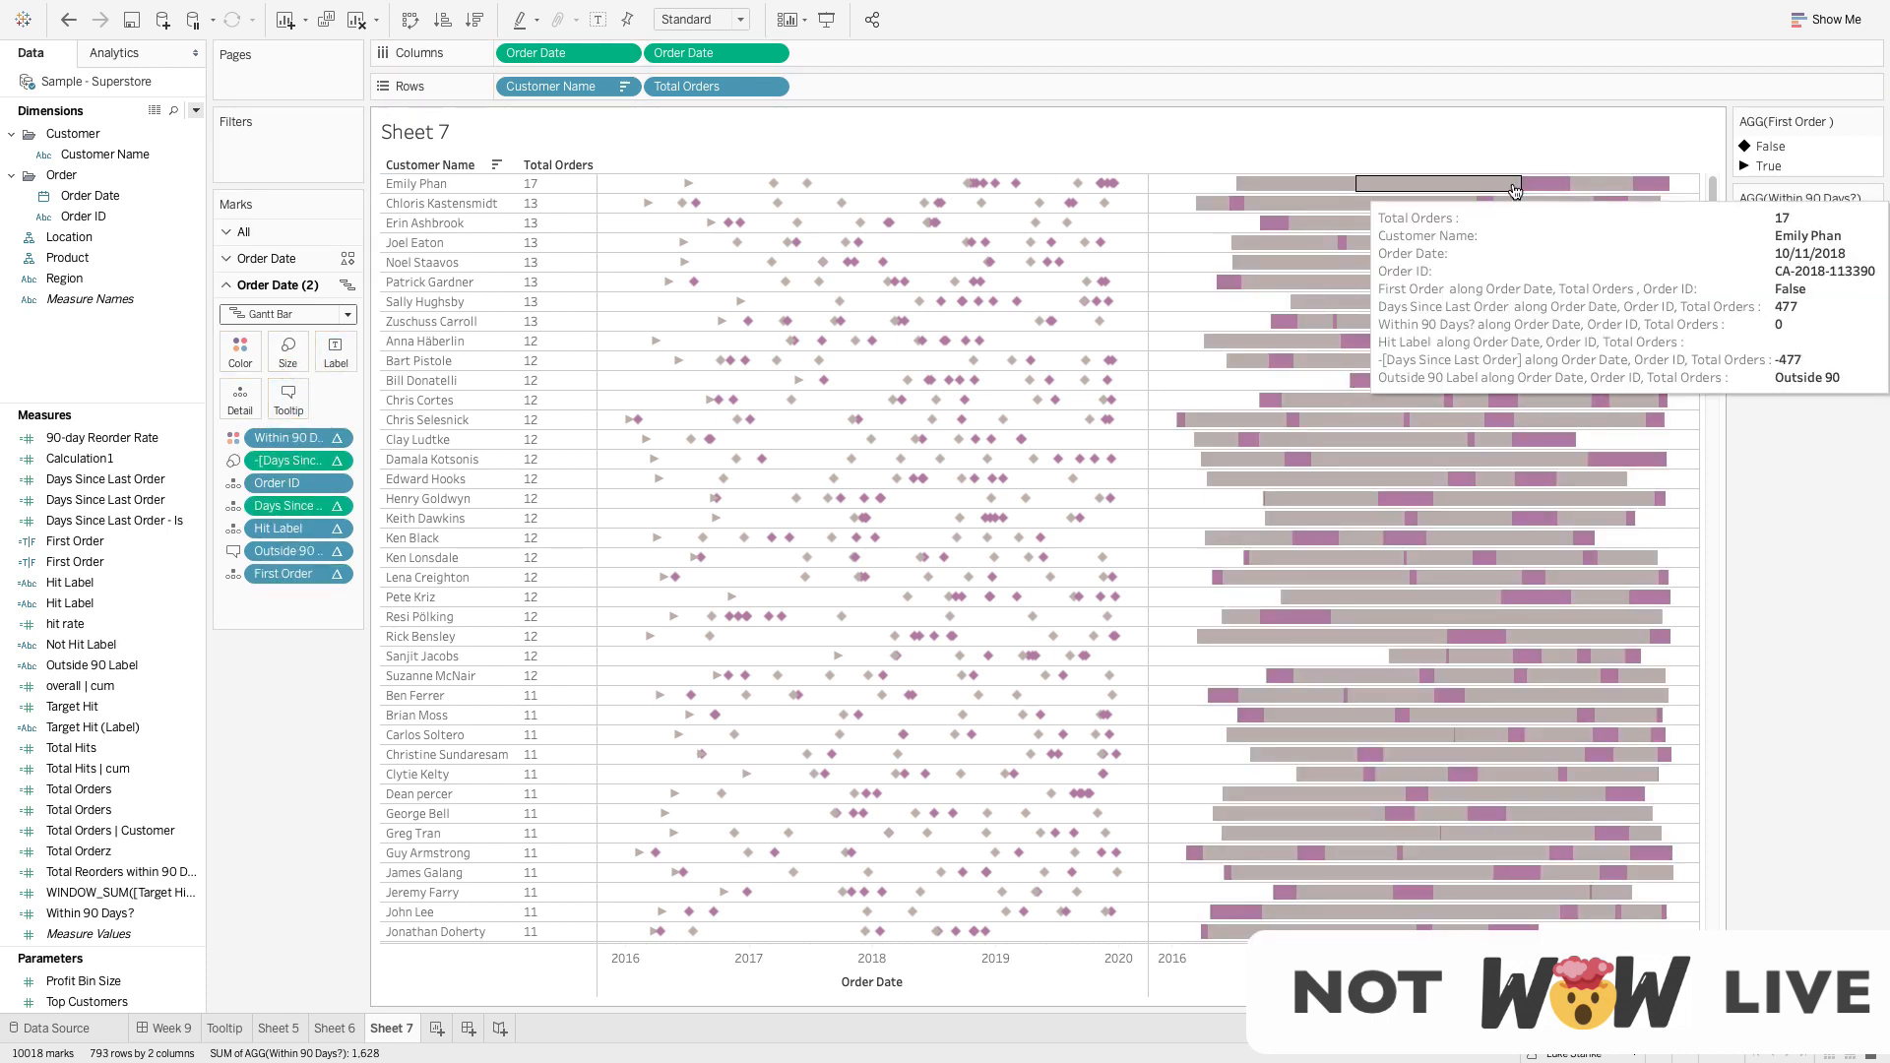
click(270, 358)
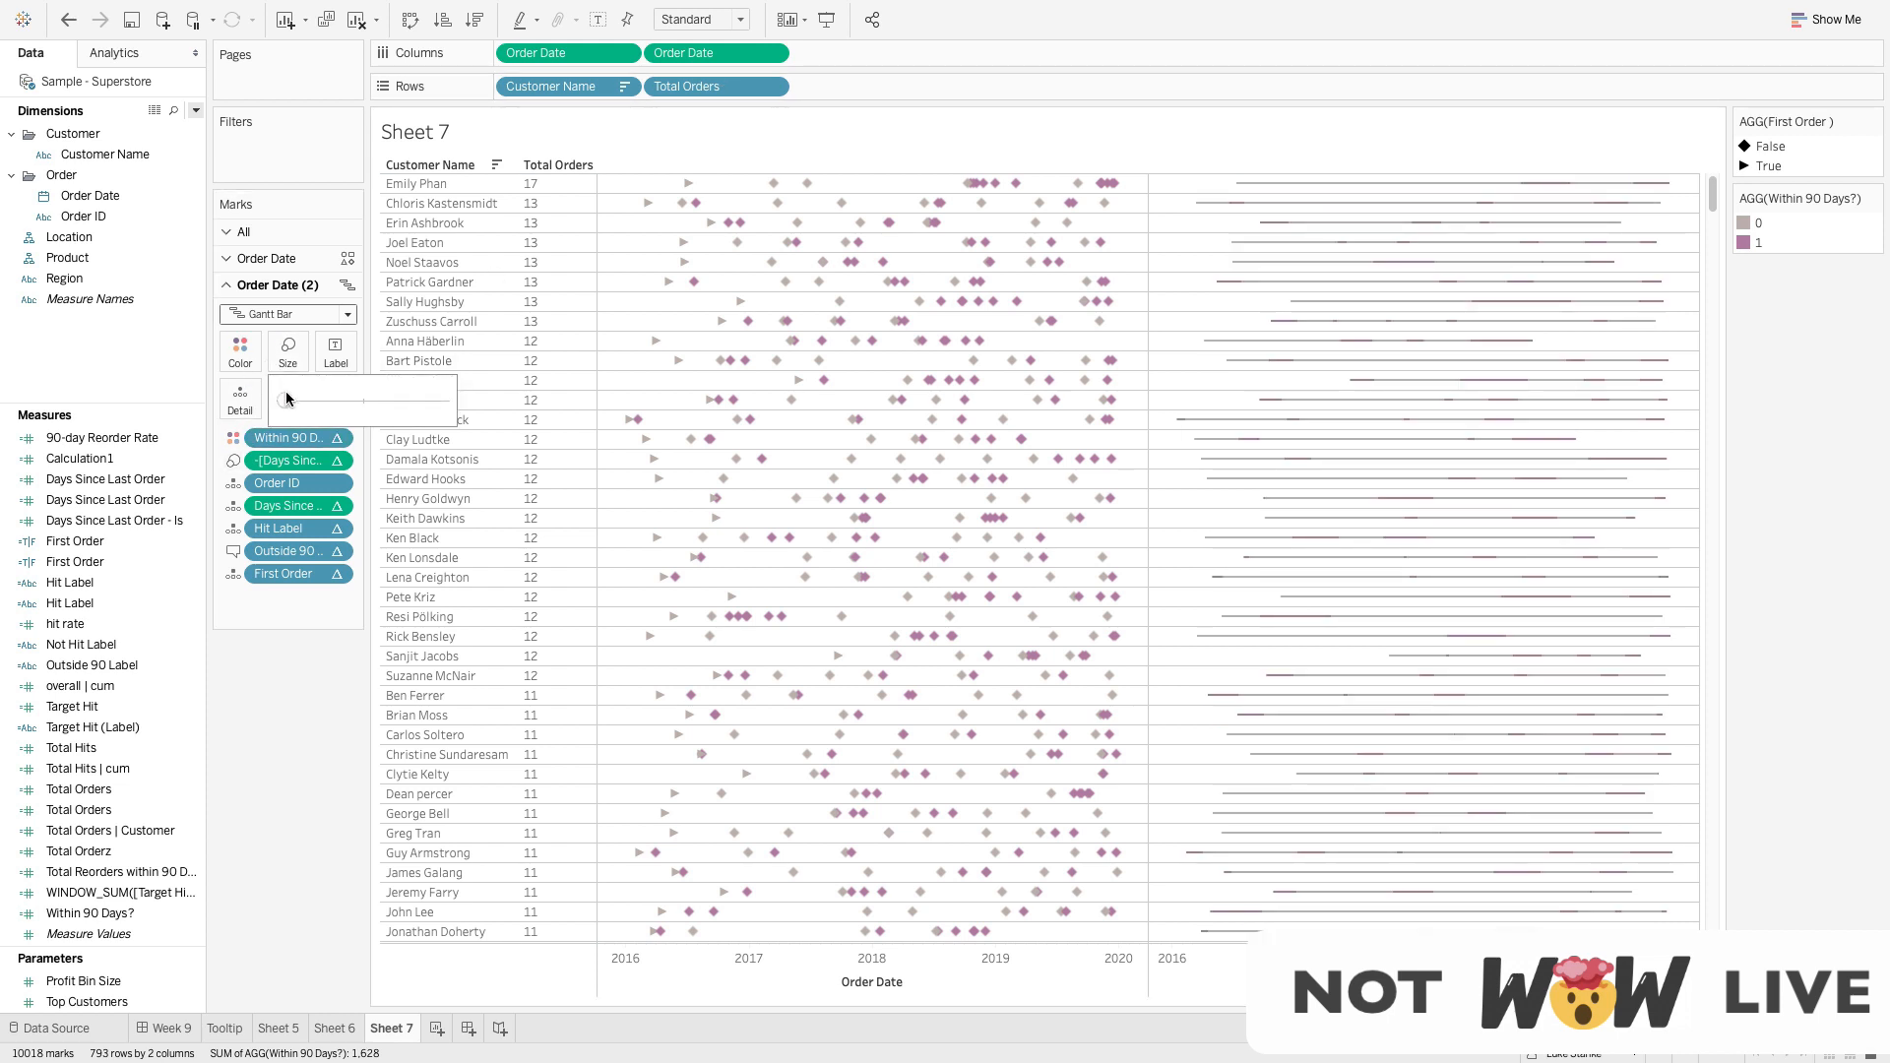
Combine the two Order Date axes into a synchronized dual axis with the Gantt bars placed behind the shapes
right_click(661, 53)
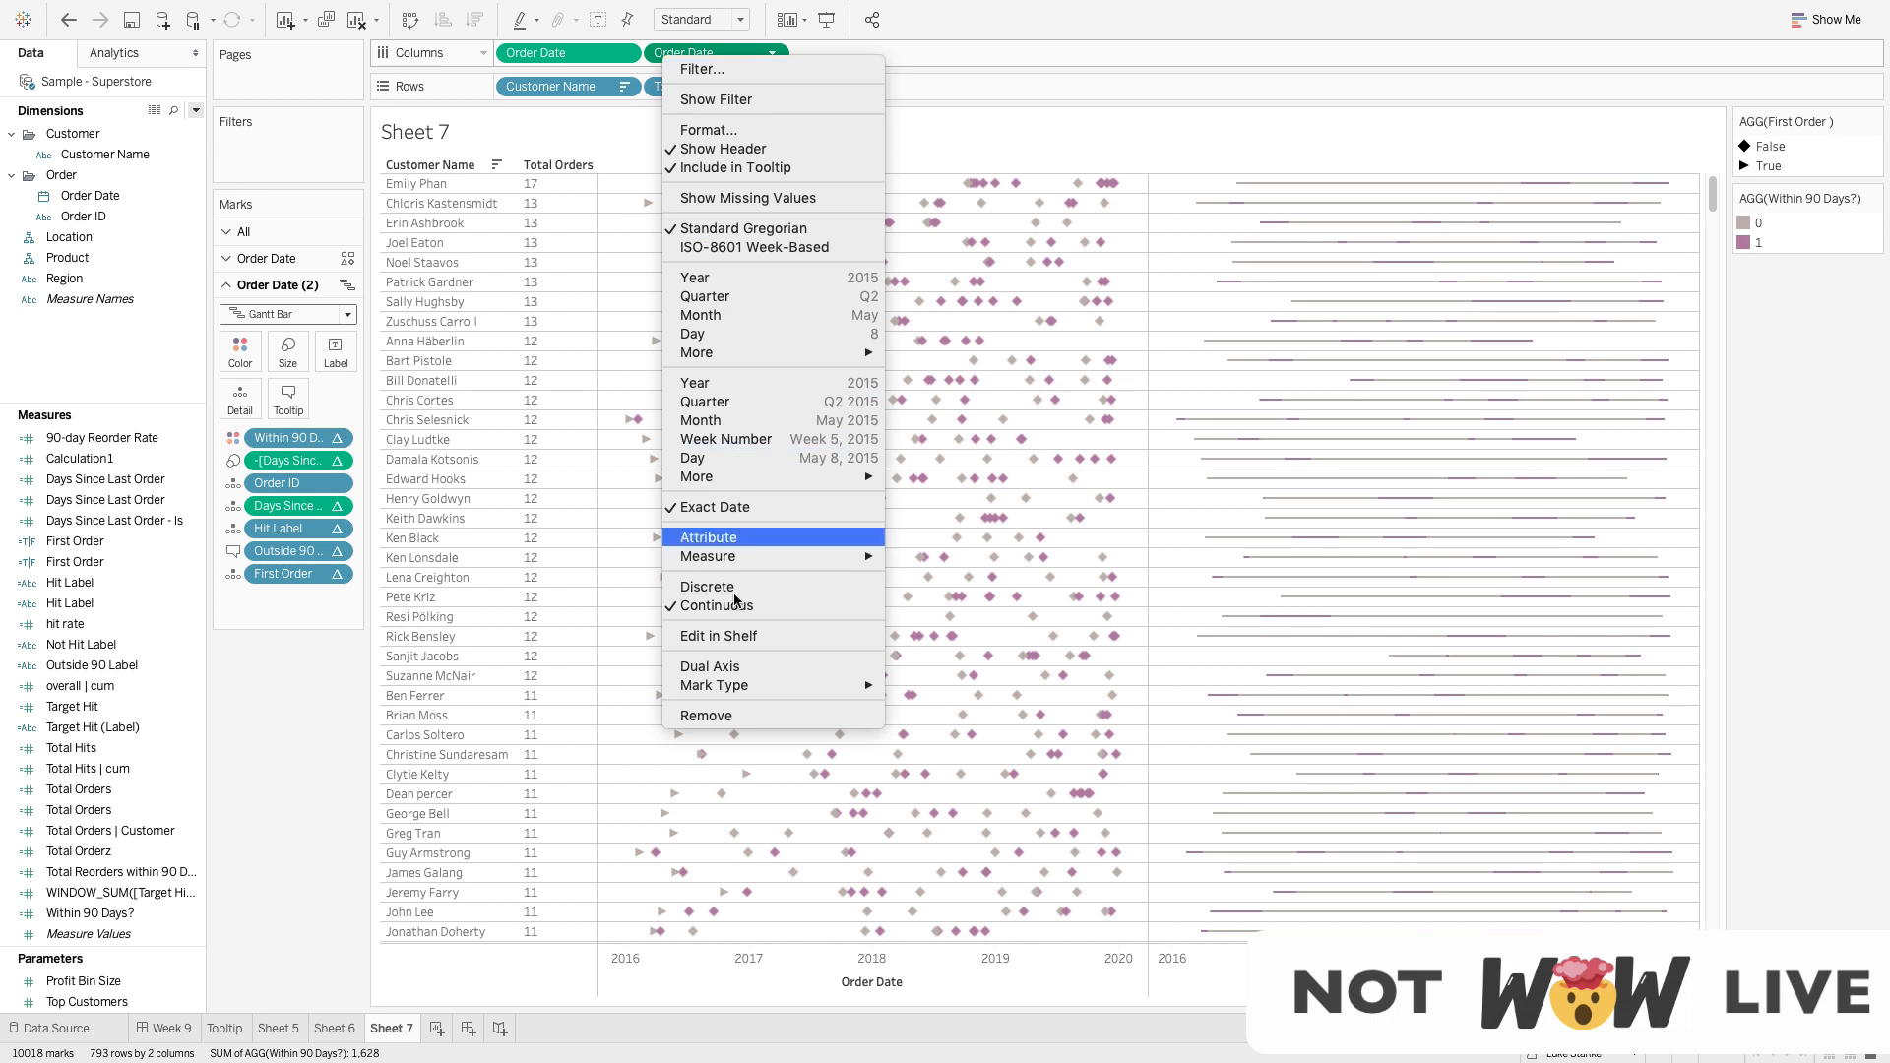
click(730, 667)
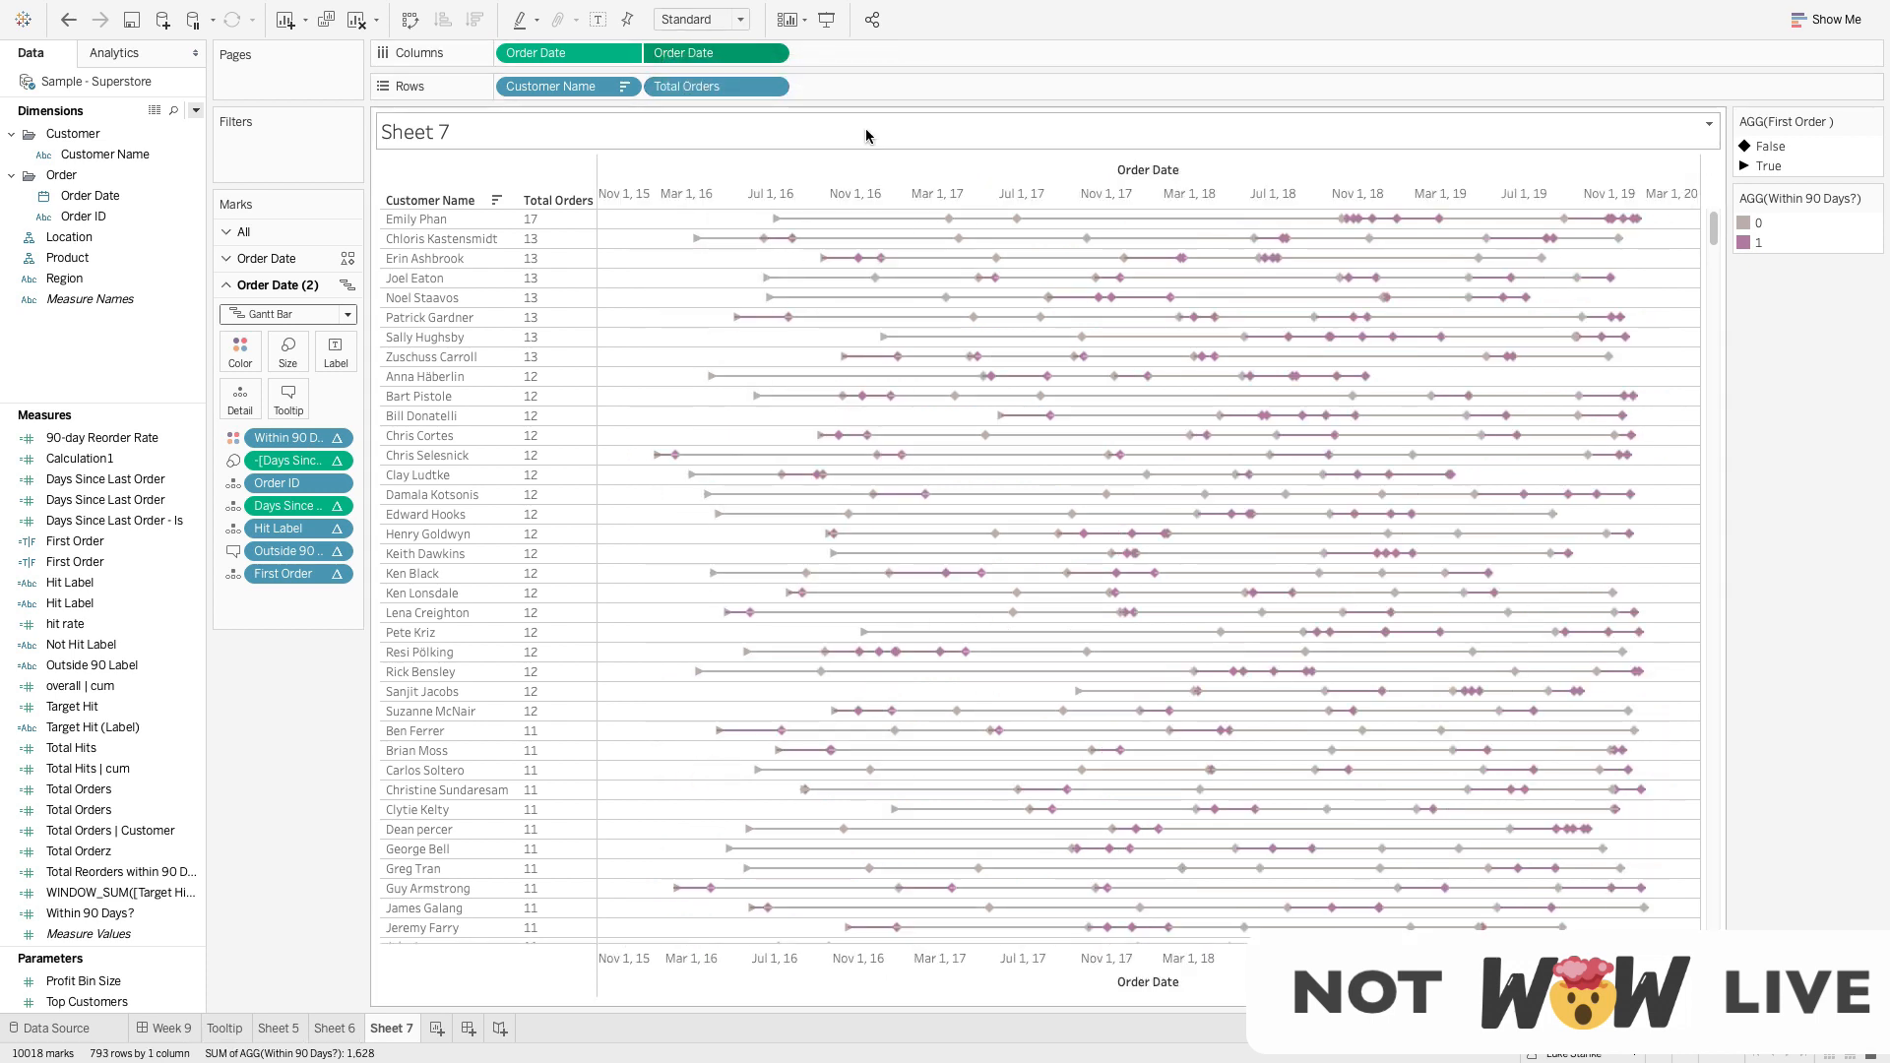
right_click(953, 176)
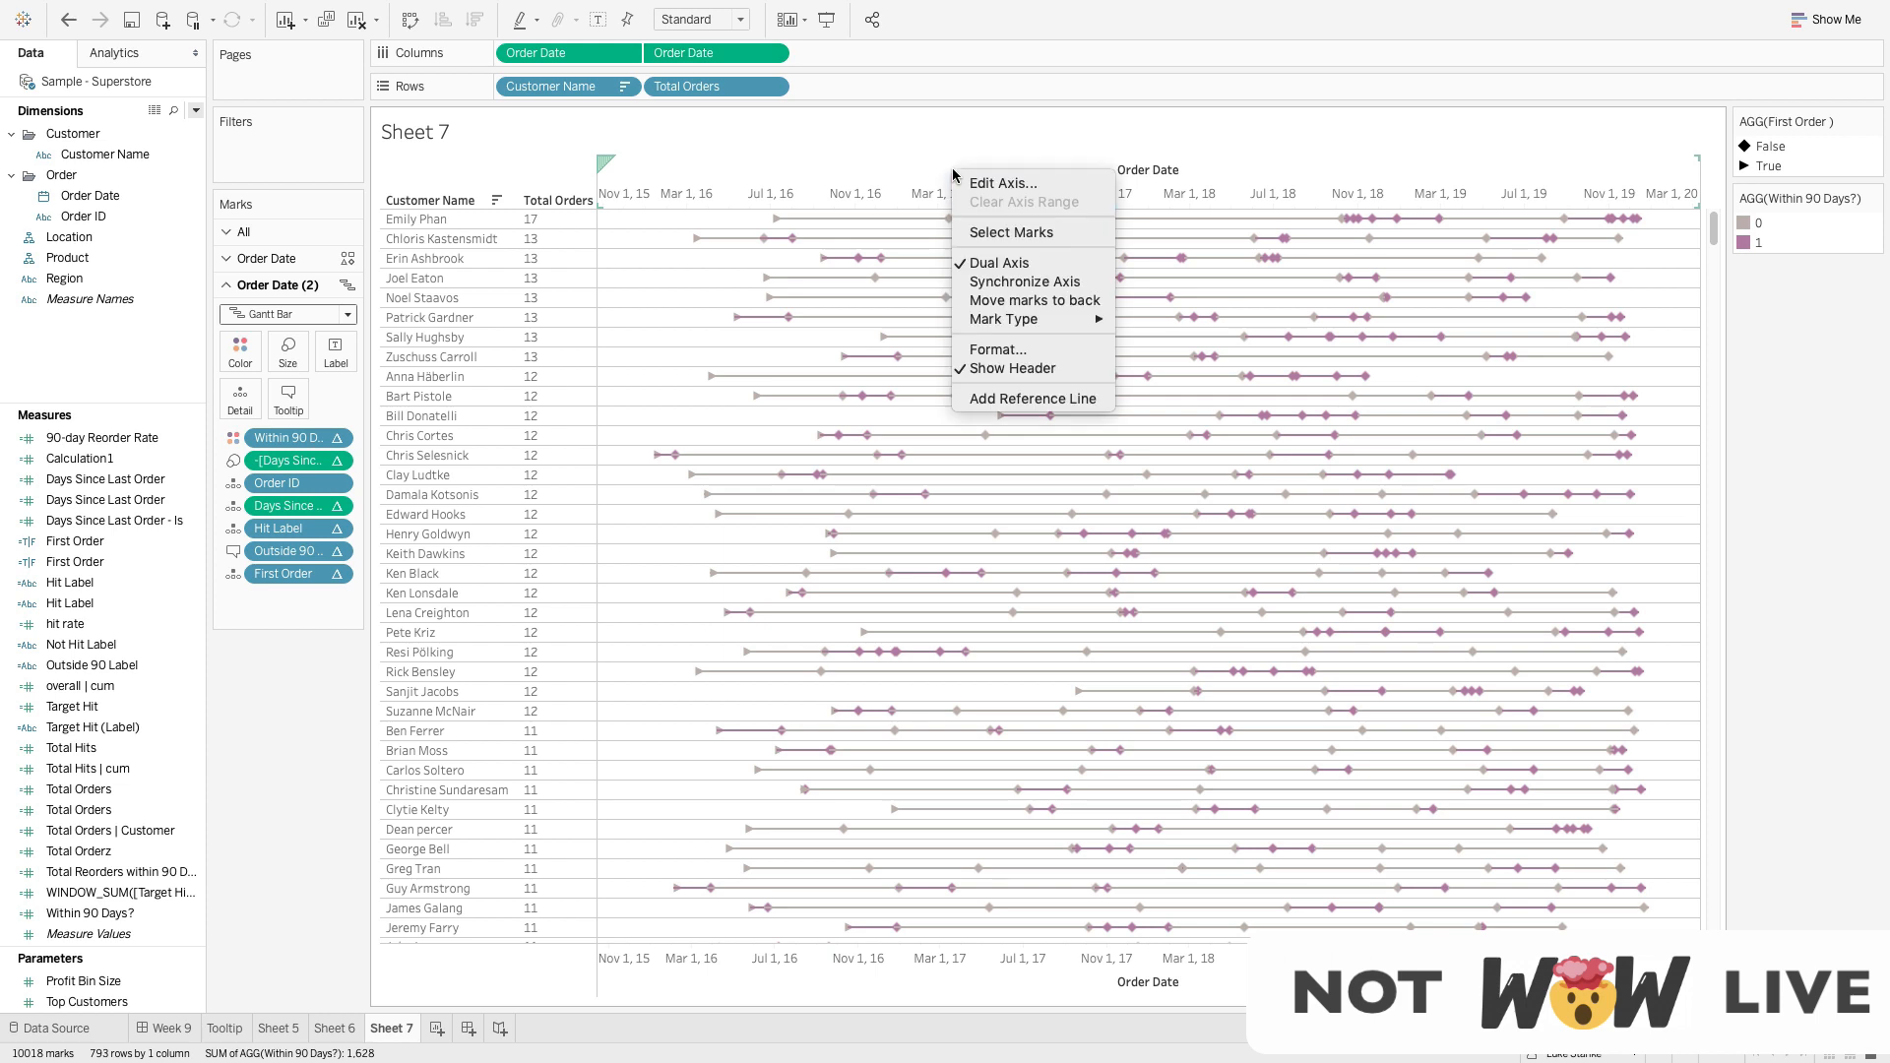
click(991, 282)
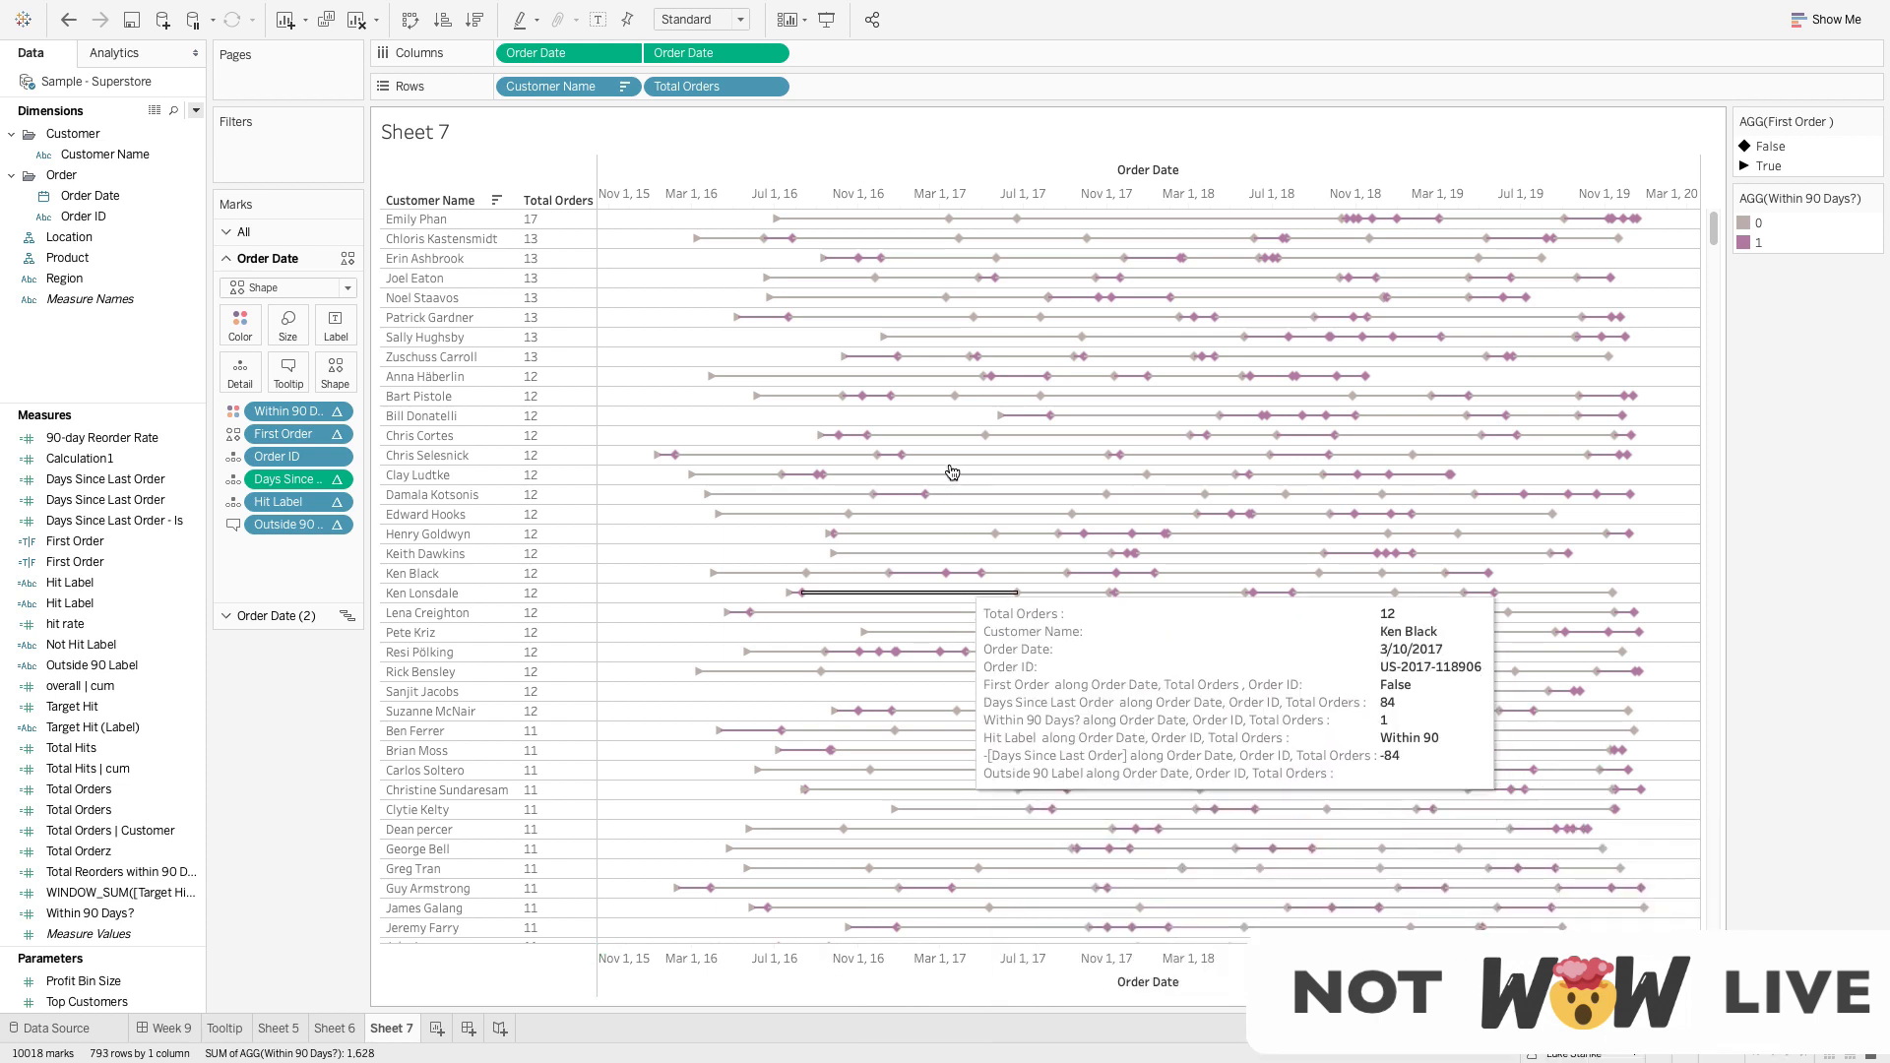
drag(614, 55, 793, 57)
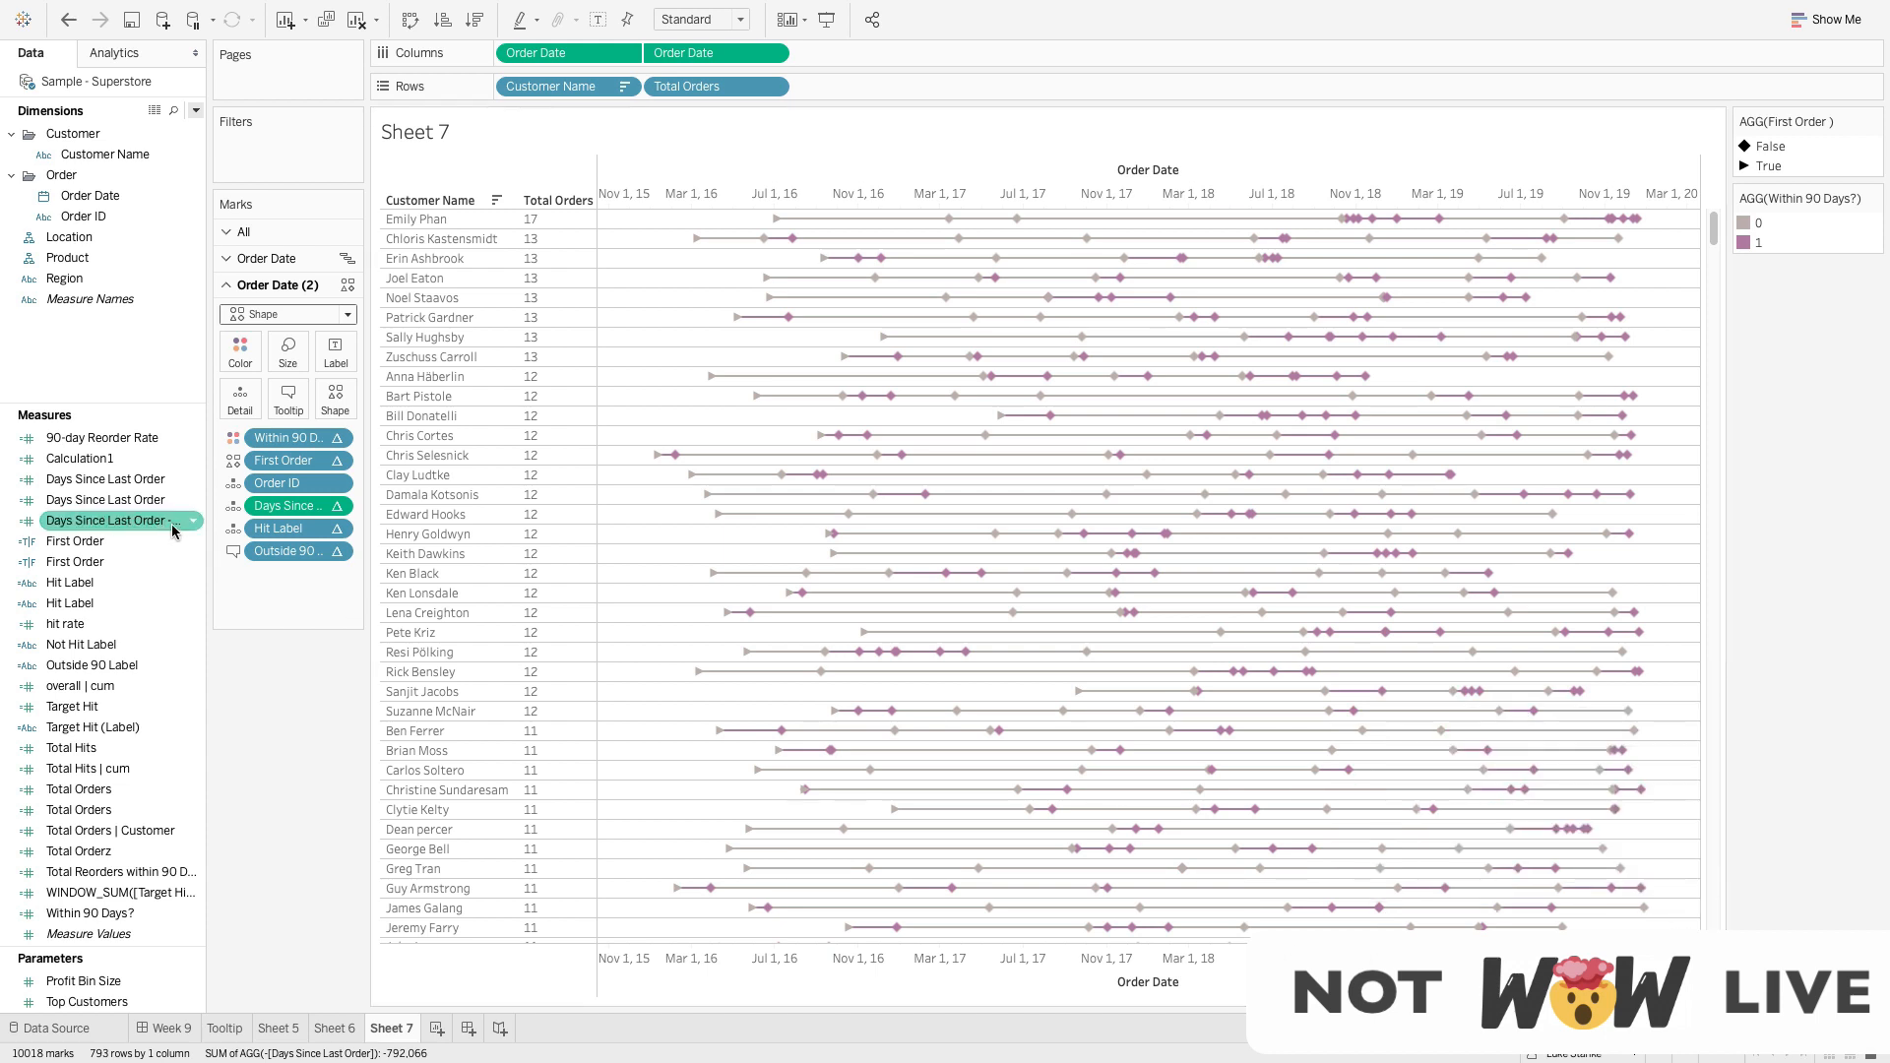
click(240, 350)
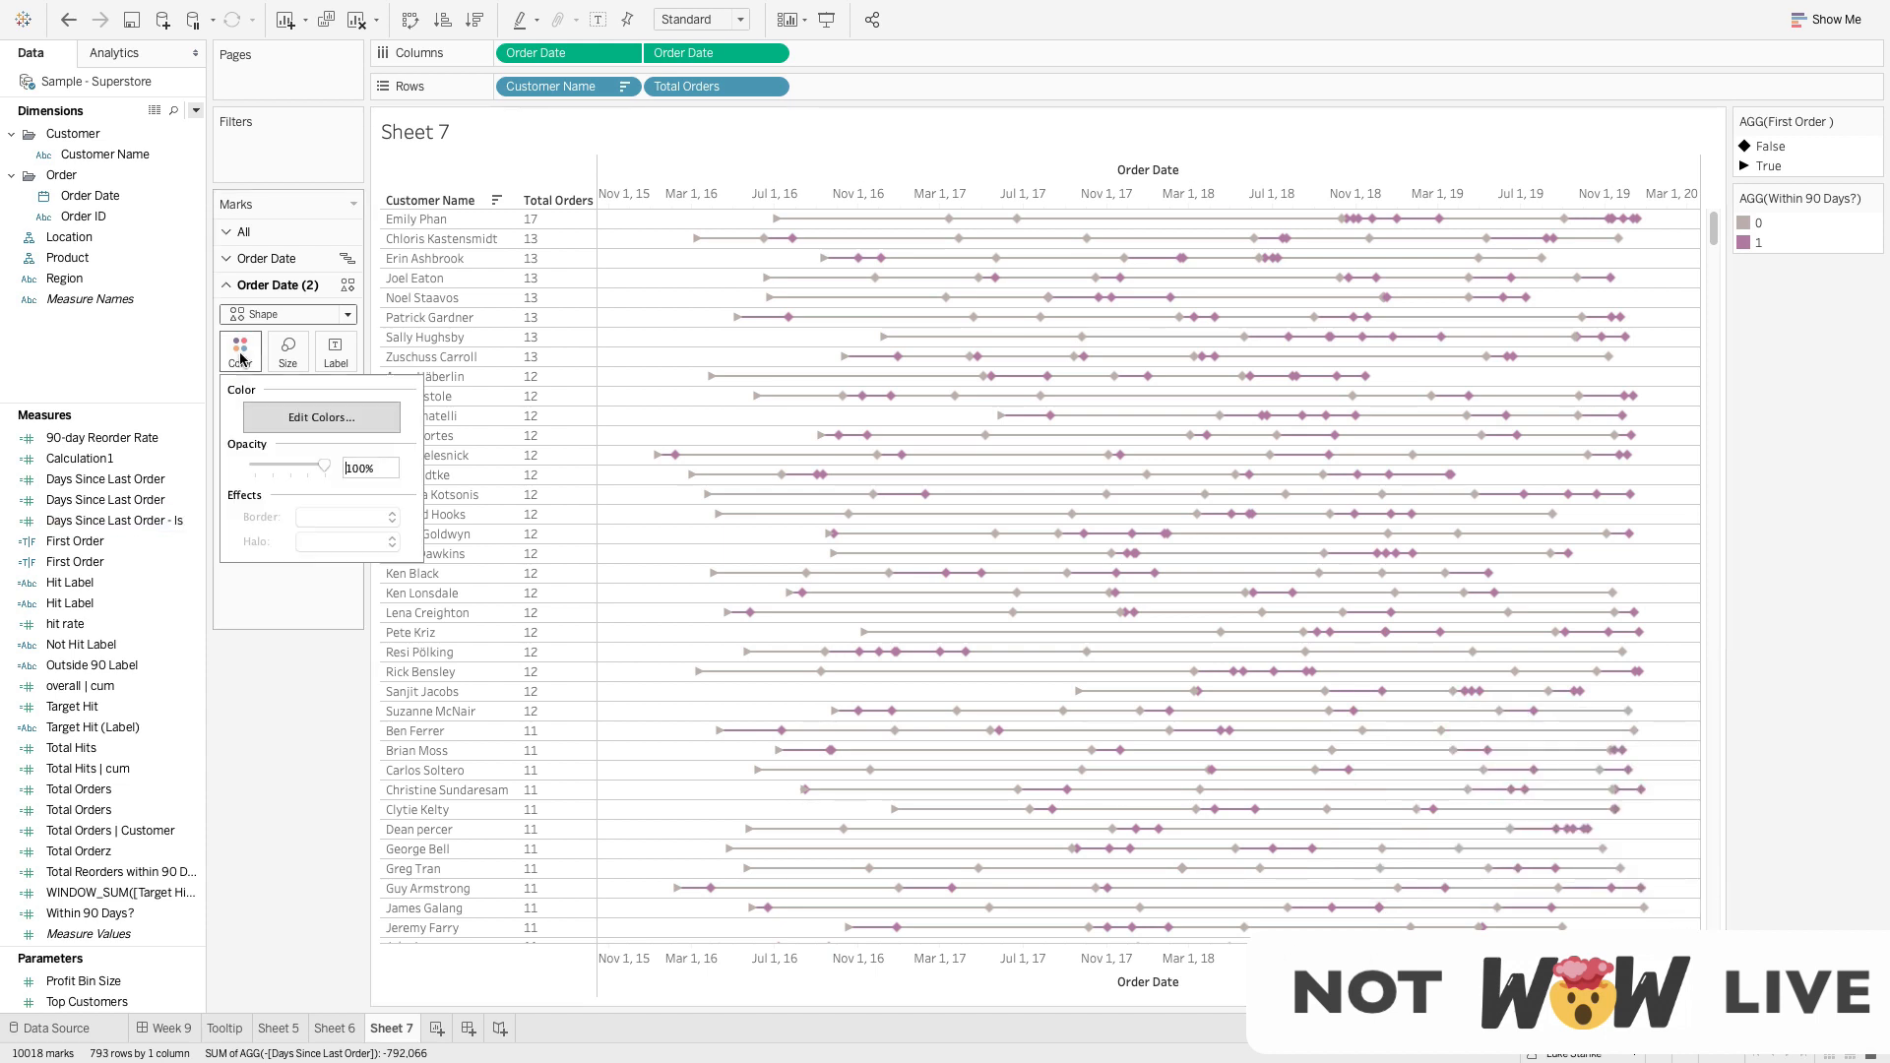
click(277, 467)
drag(277, 466, 400, 468)
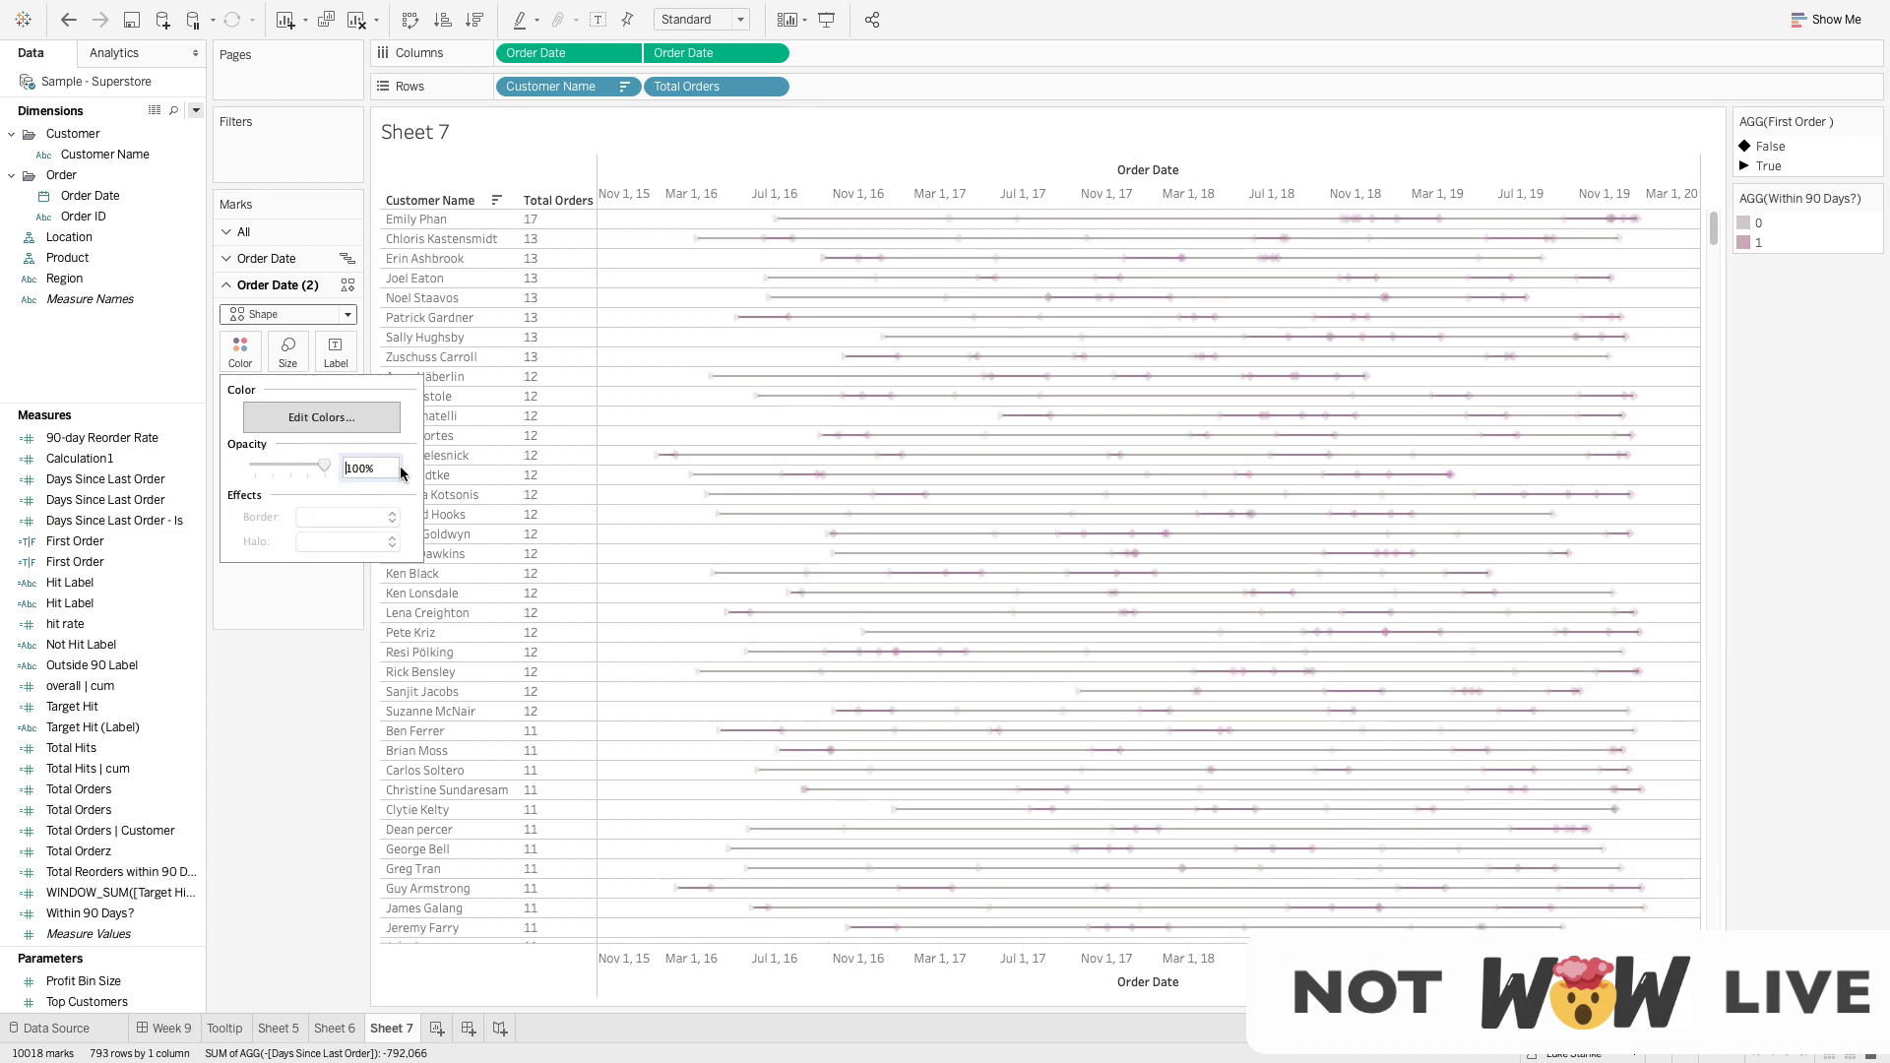
Set the Gantt bars' color opacity to 35%
click(274, 260)
click(241, 329)
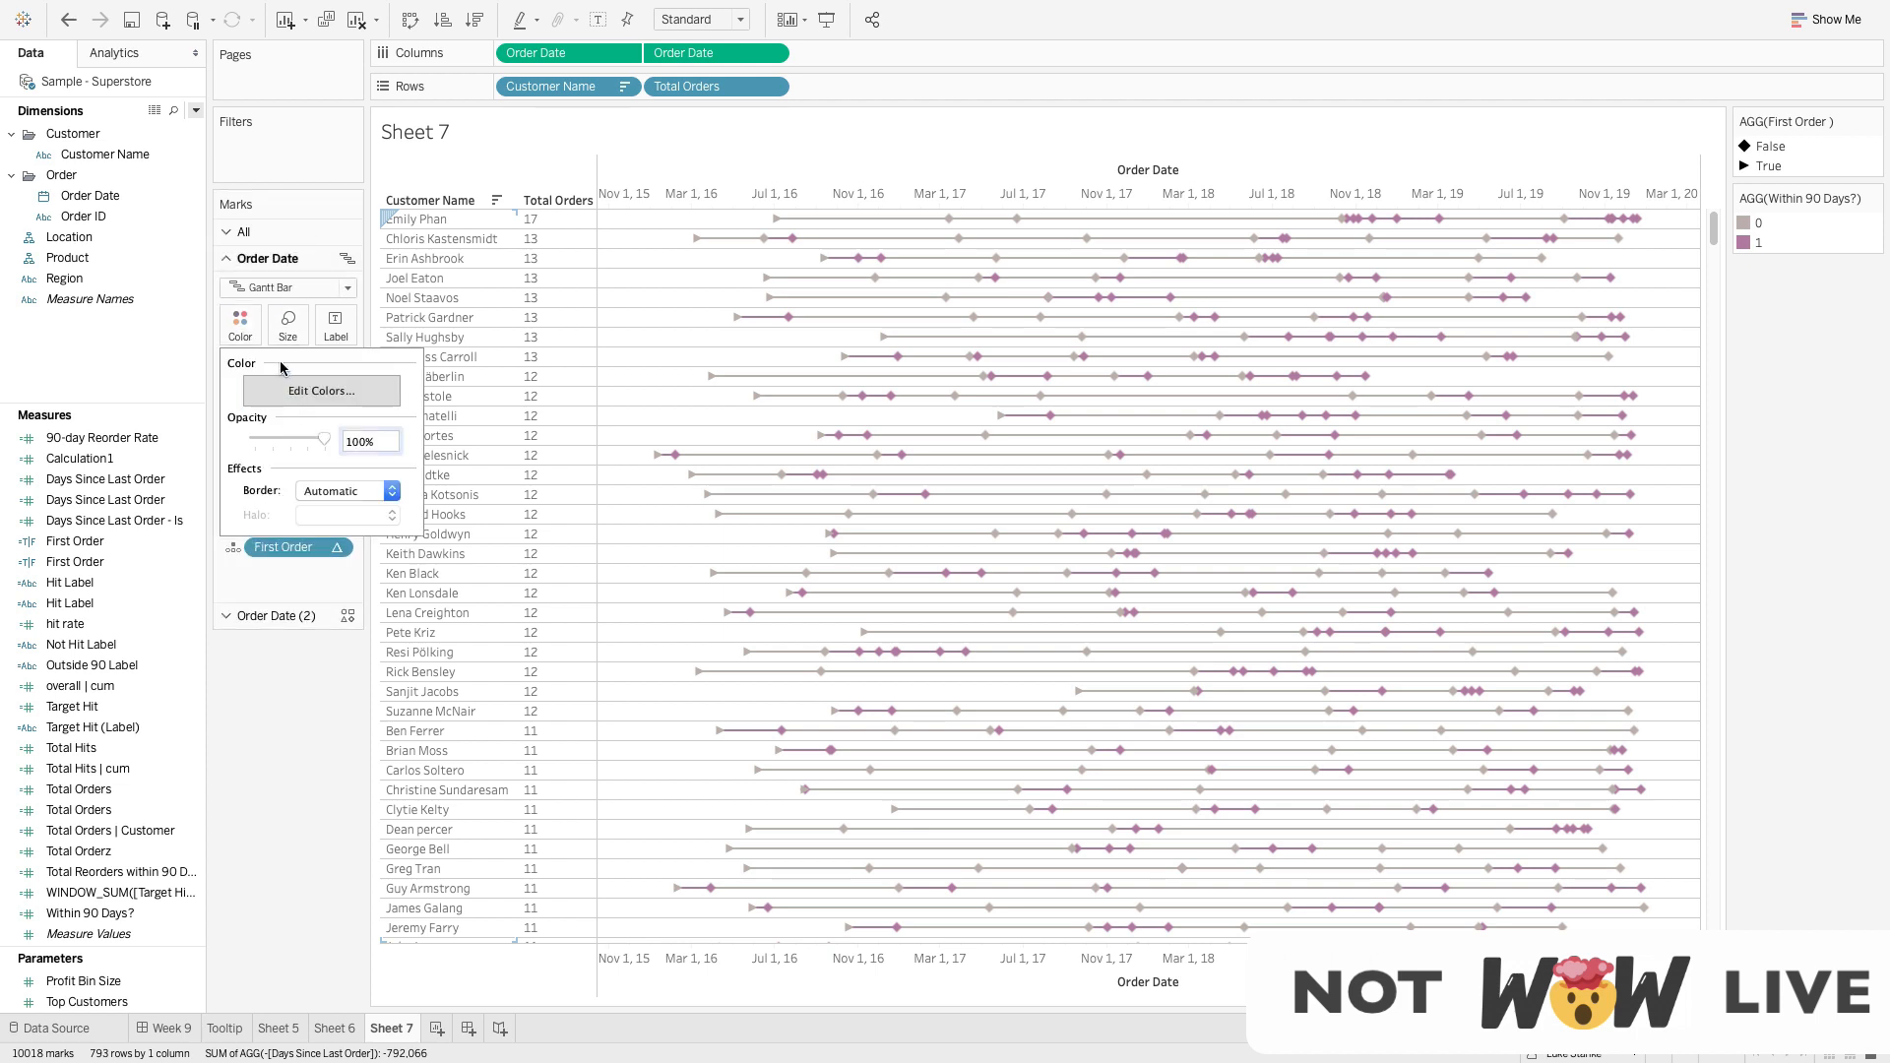
click(280, 438)
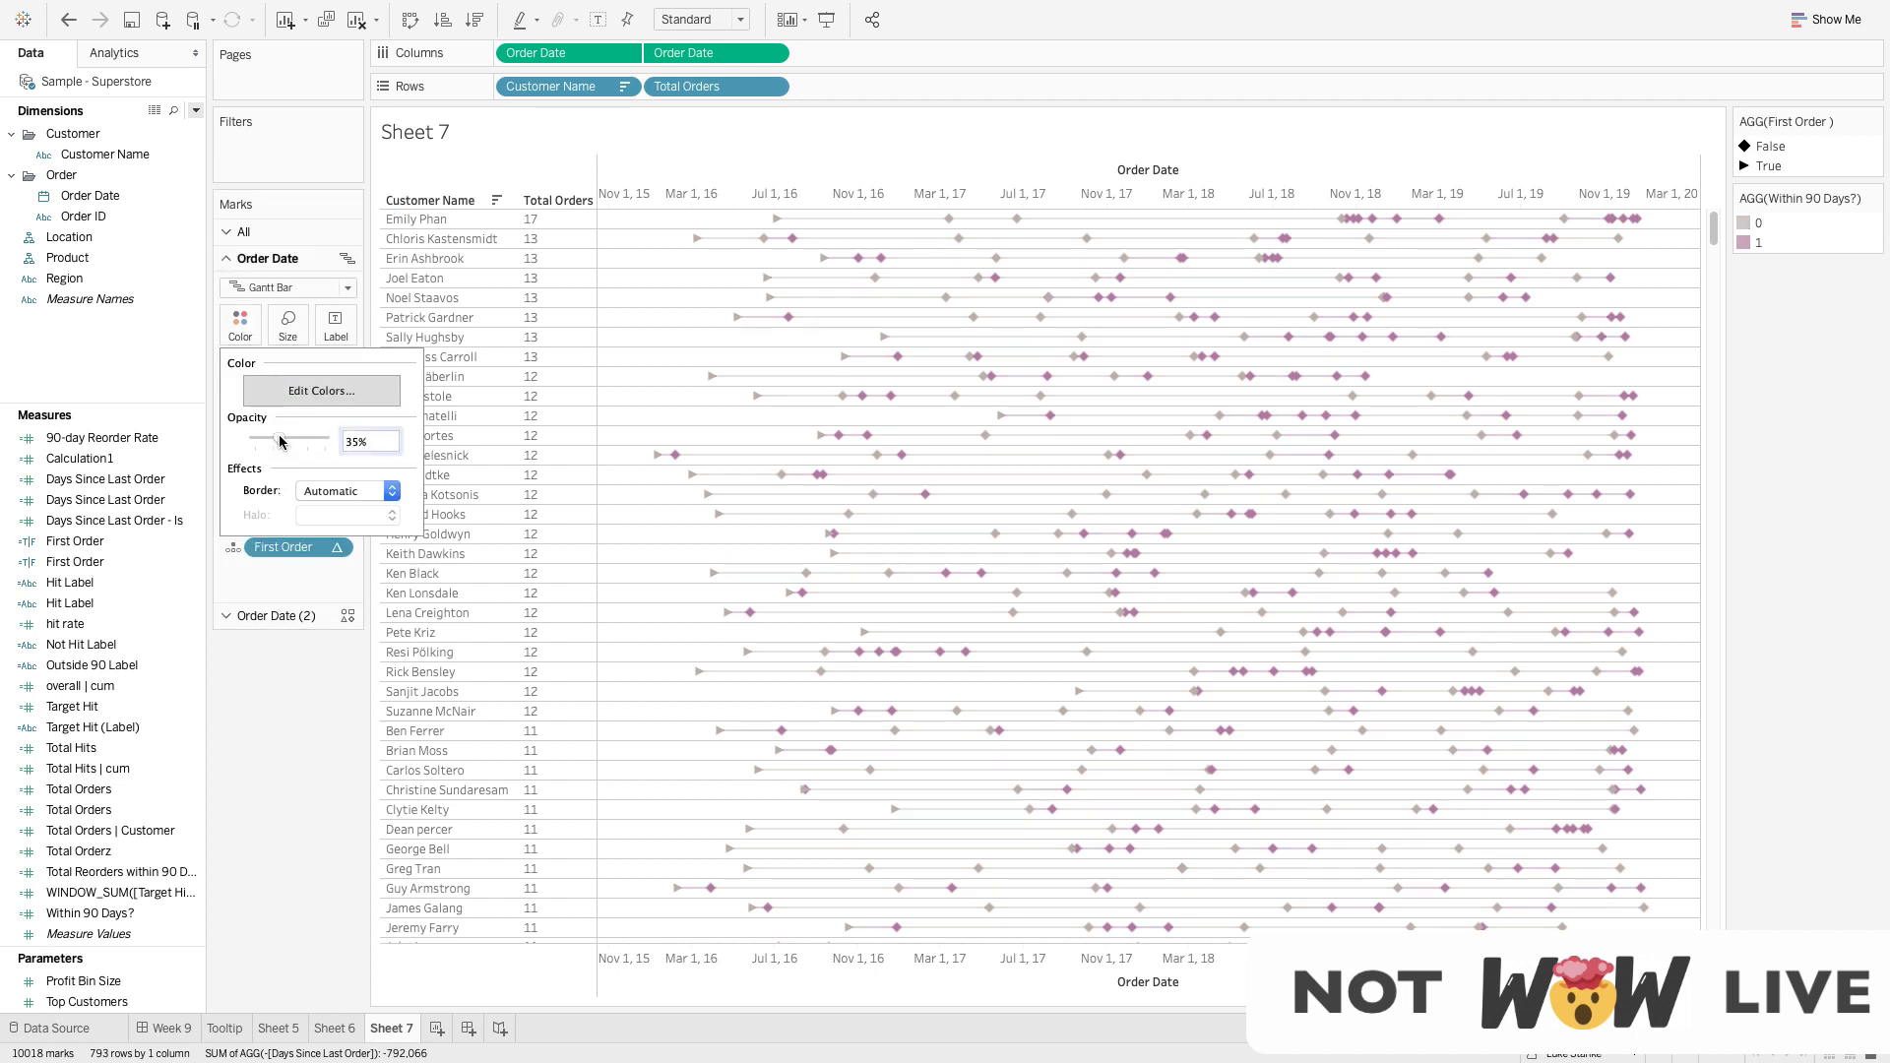
Create a calculated field and begin its formula with IF FIRST !=0 AND [Days Since Last Order ] <= 90
click(313, 870)
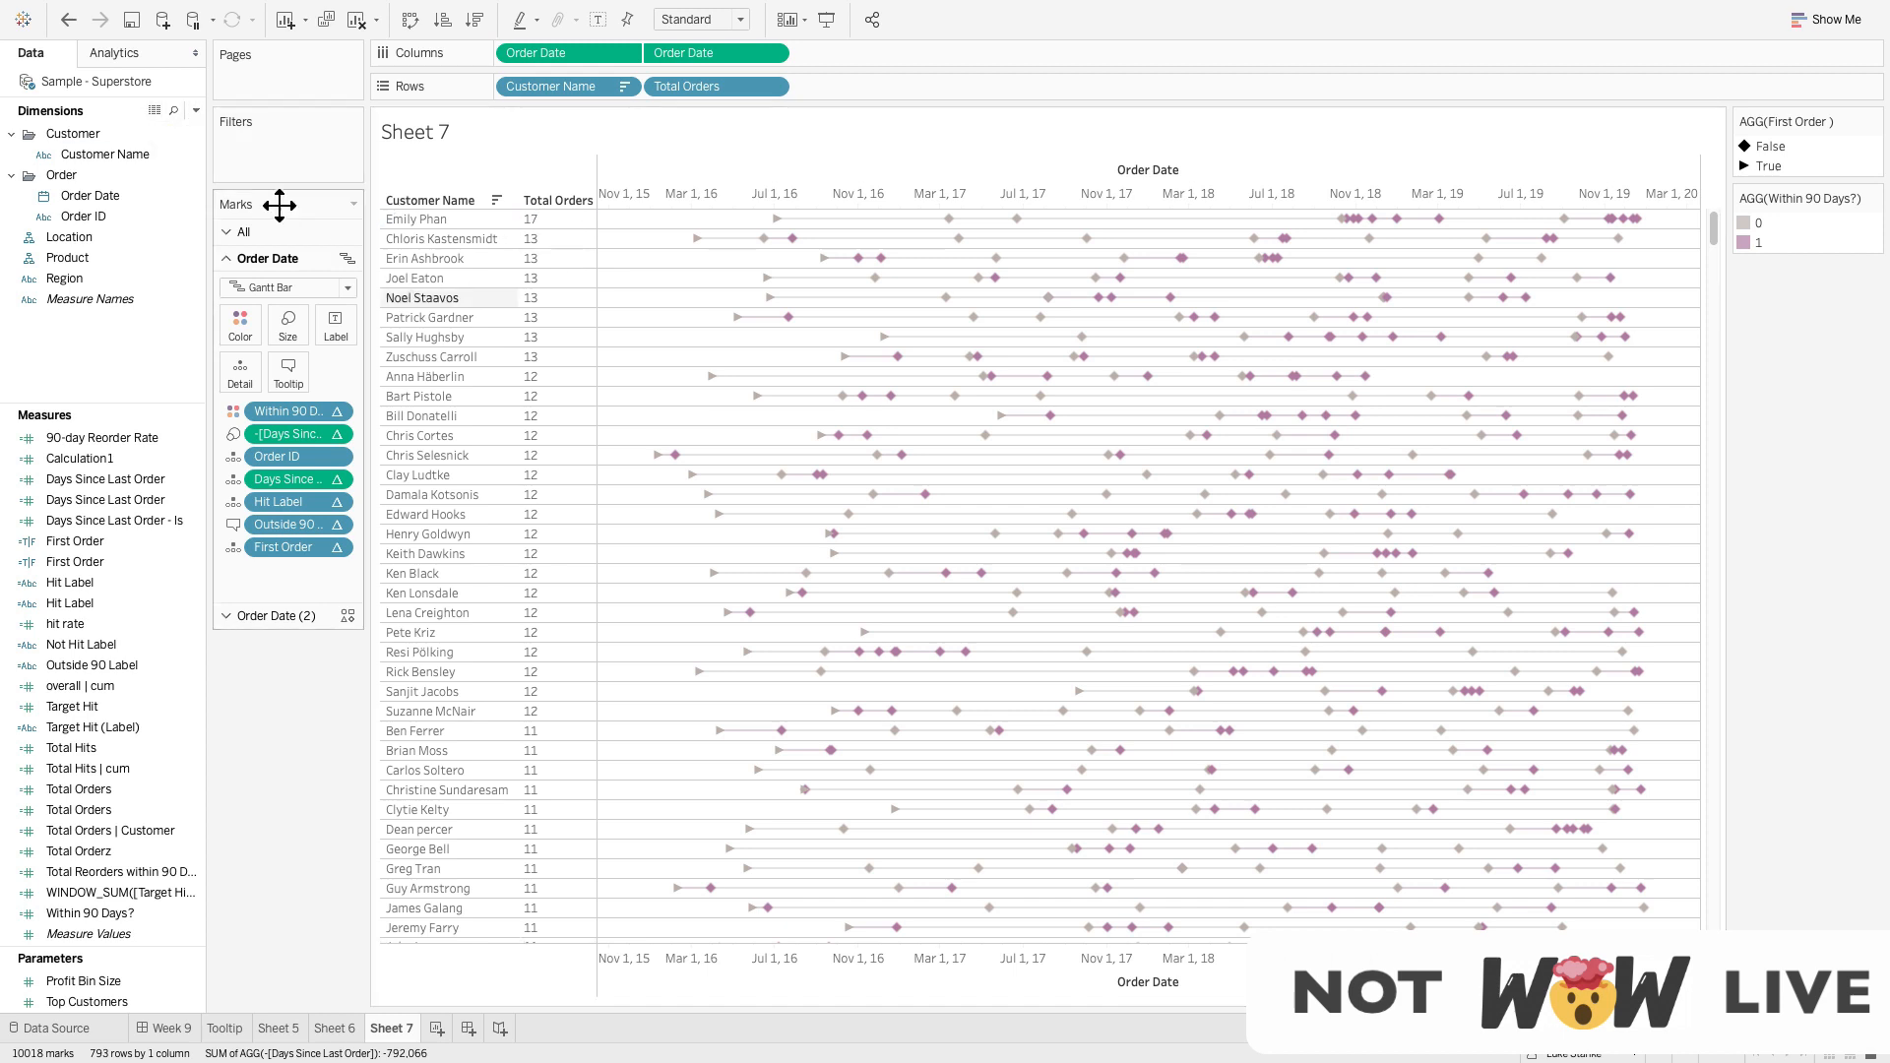
click(196, 110)
click(190, 131)
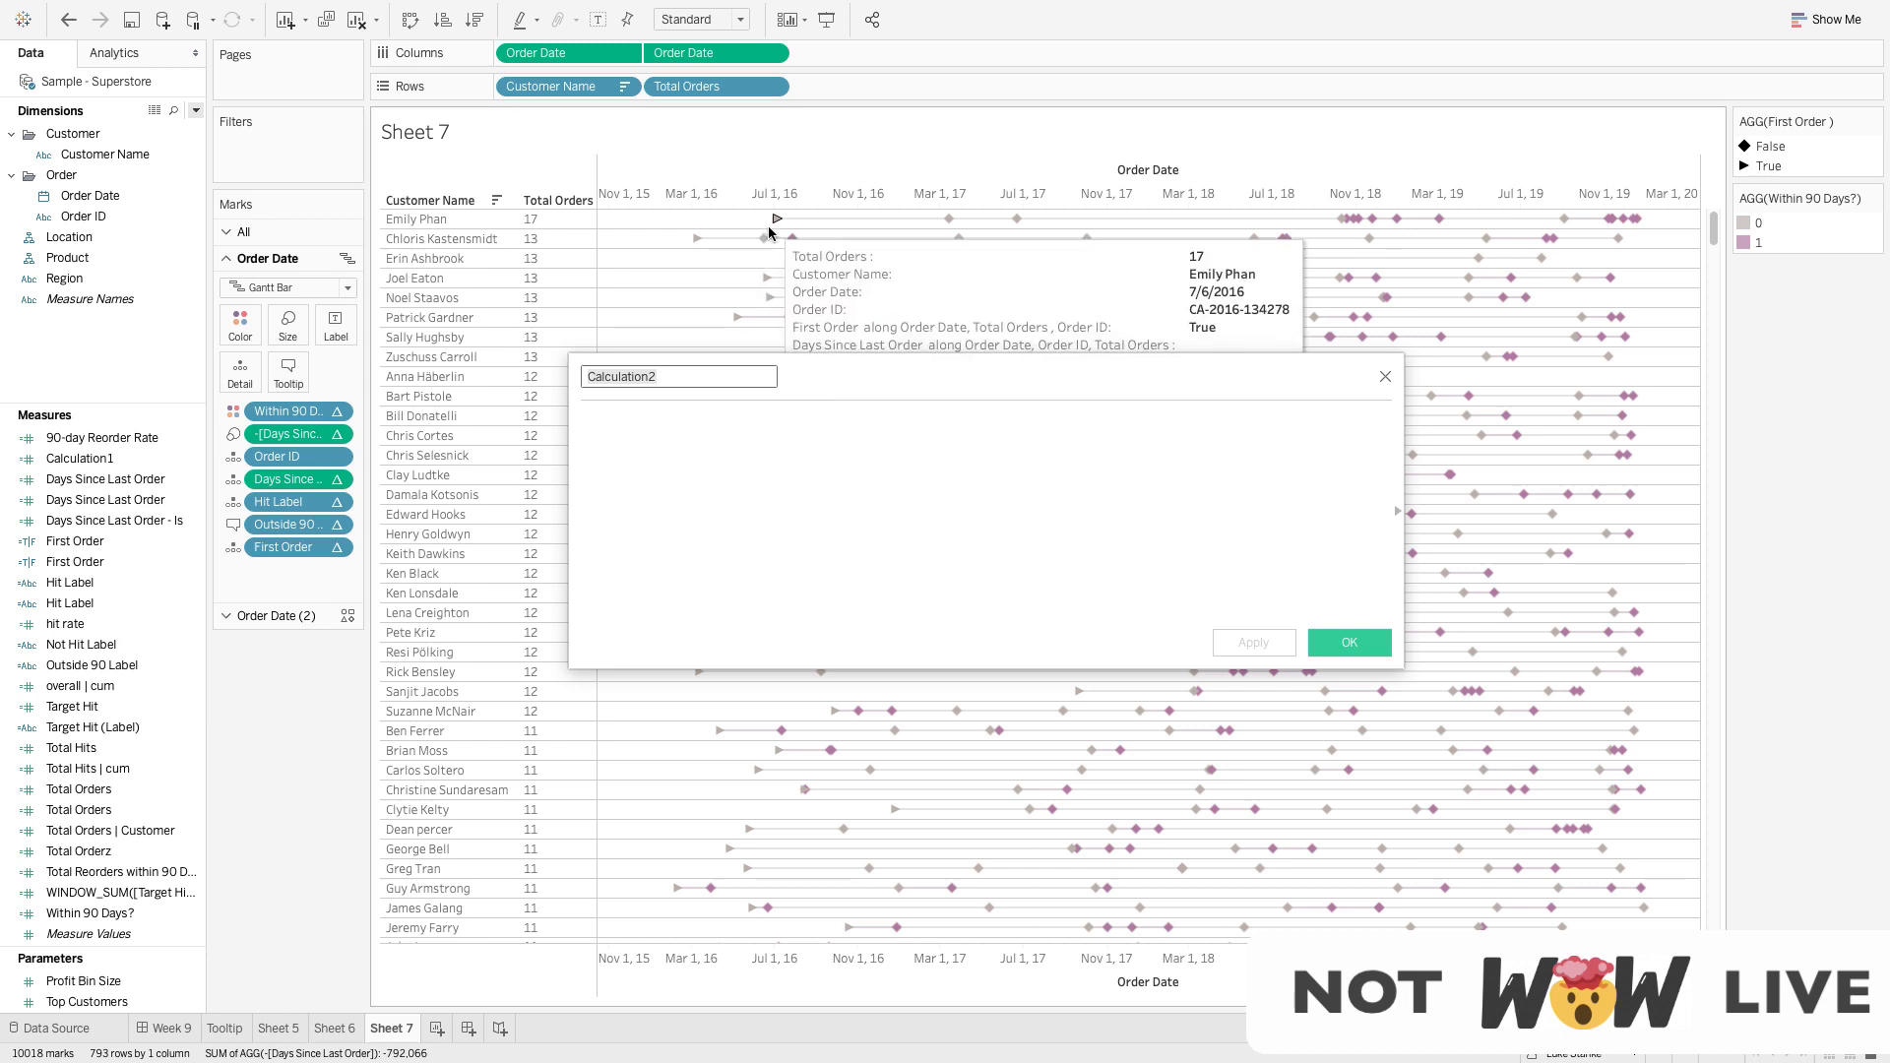
click(706, 489)
text(IF )
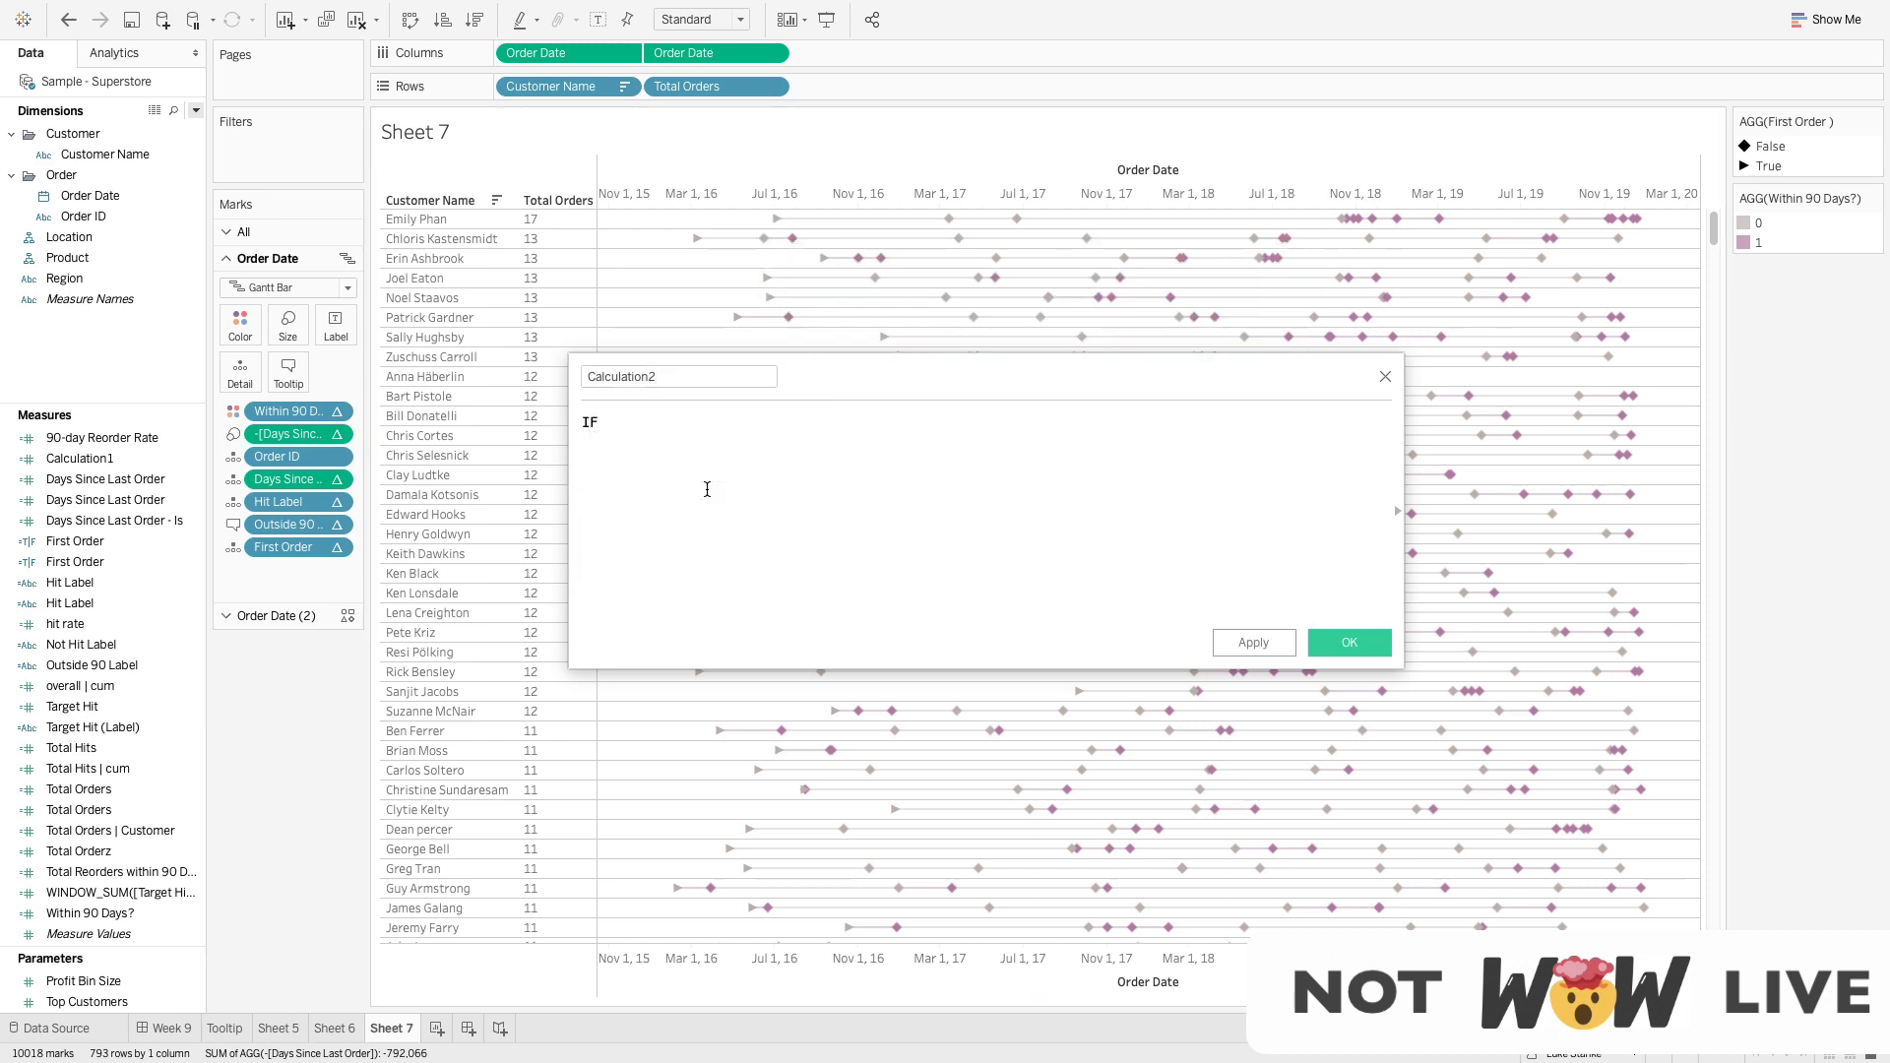
text(FIRST)
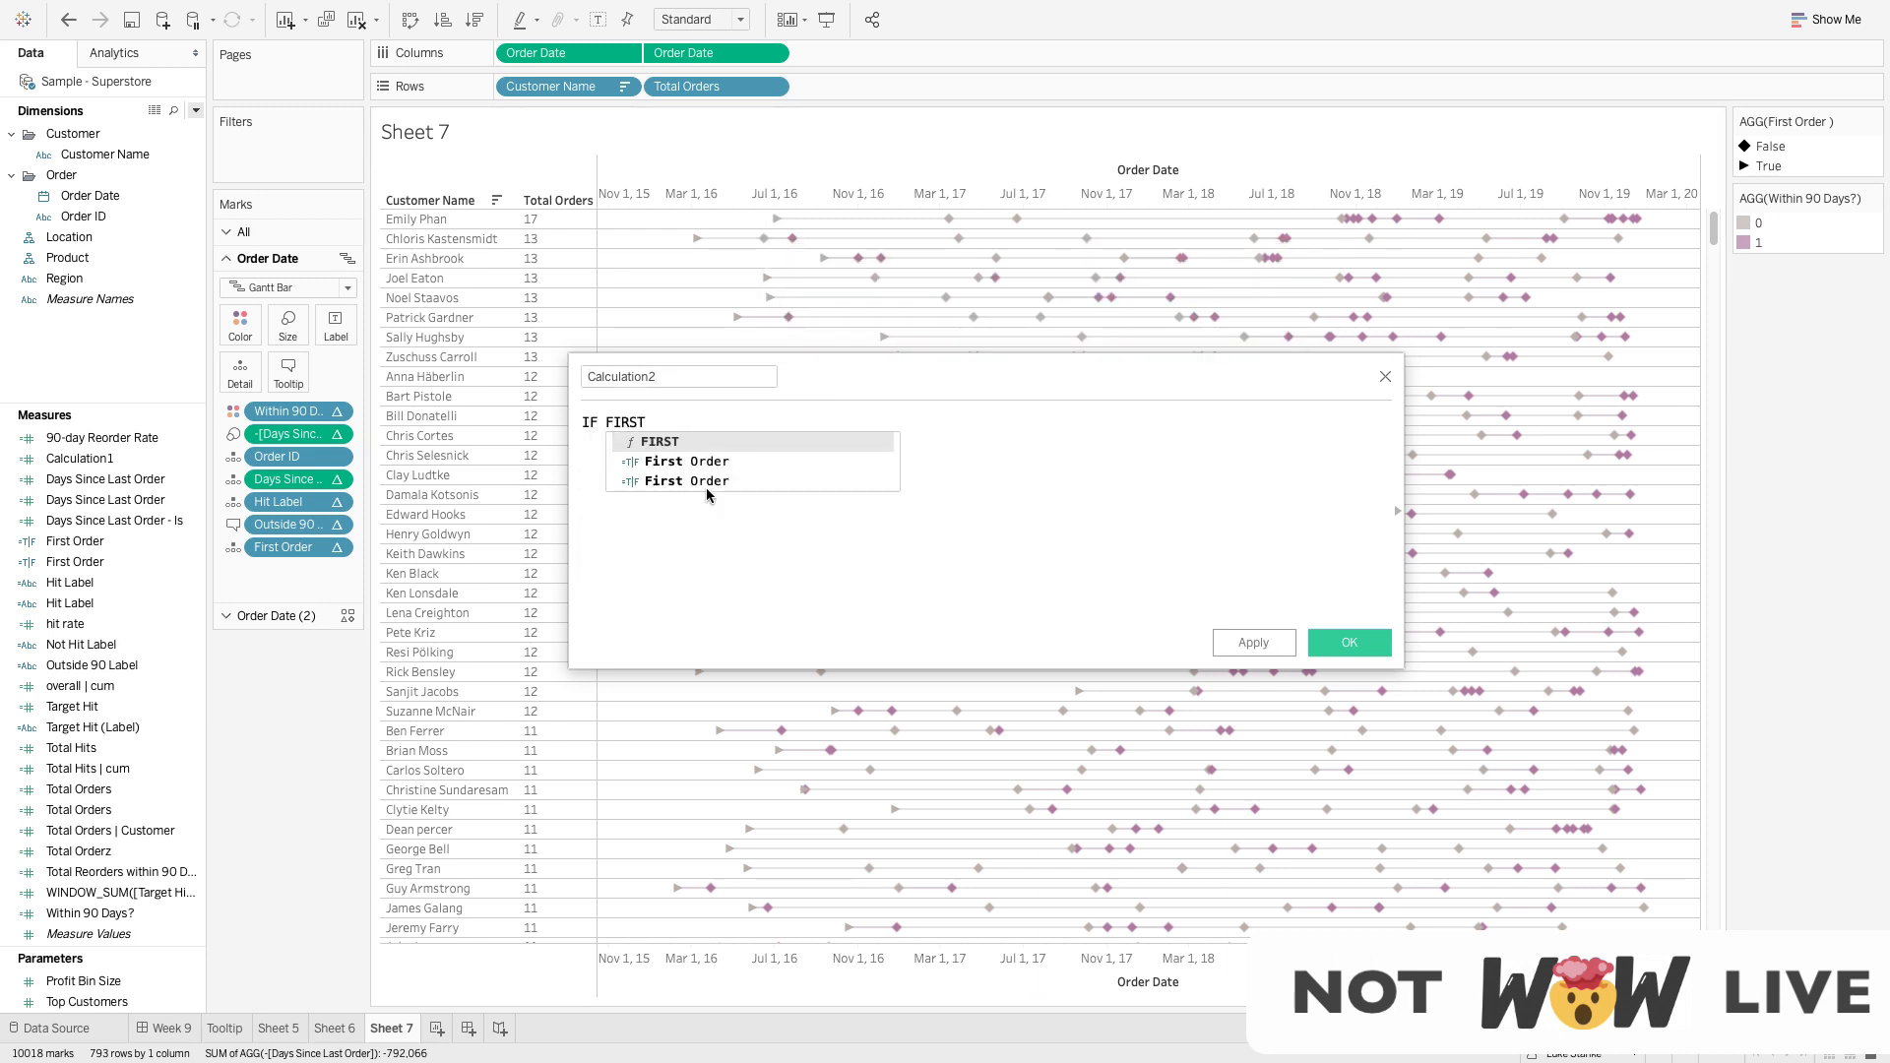
text( !=)
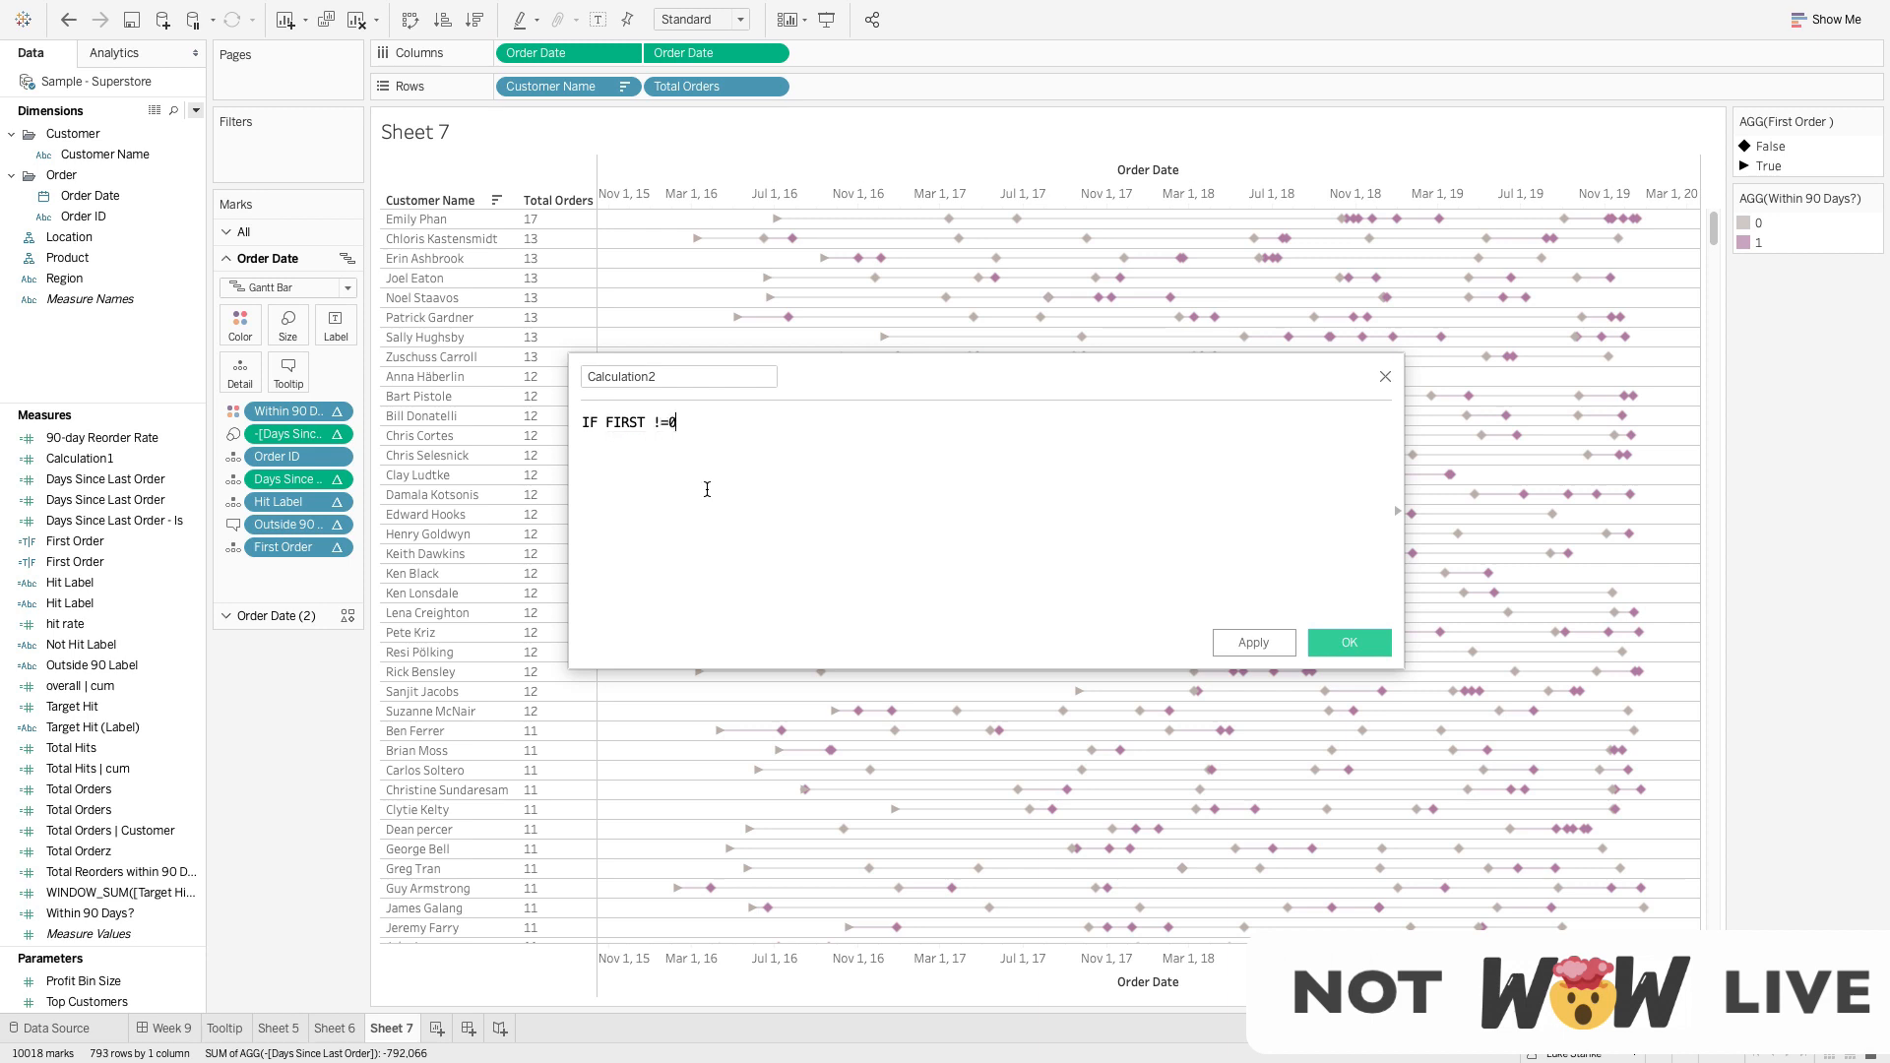
text(0 AND Day)
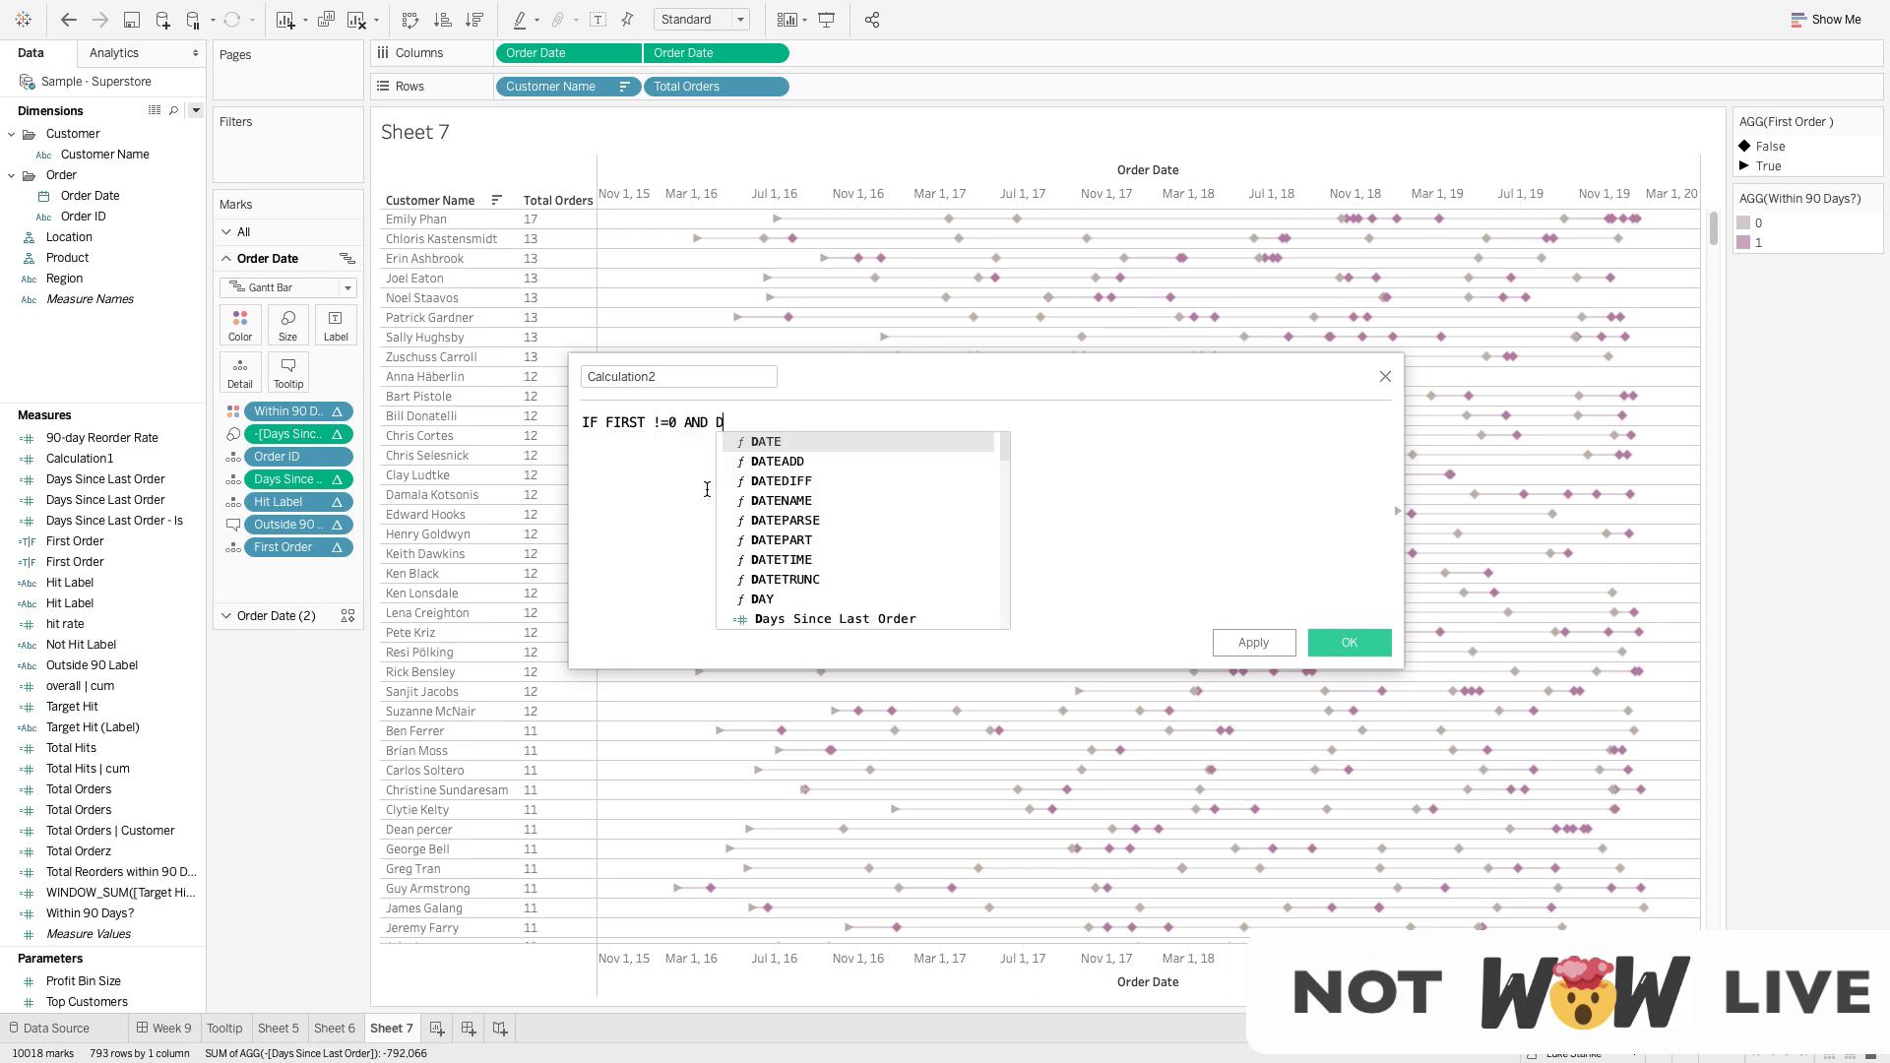
key(Up)
key(Down)
key(Down)
key(Down)
key(Down)
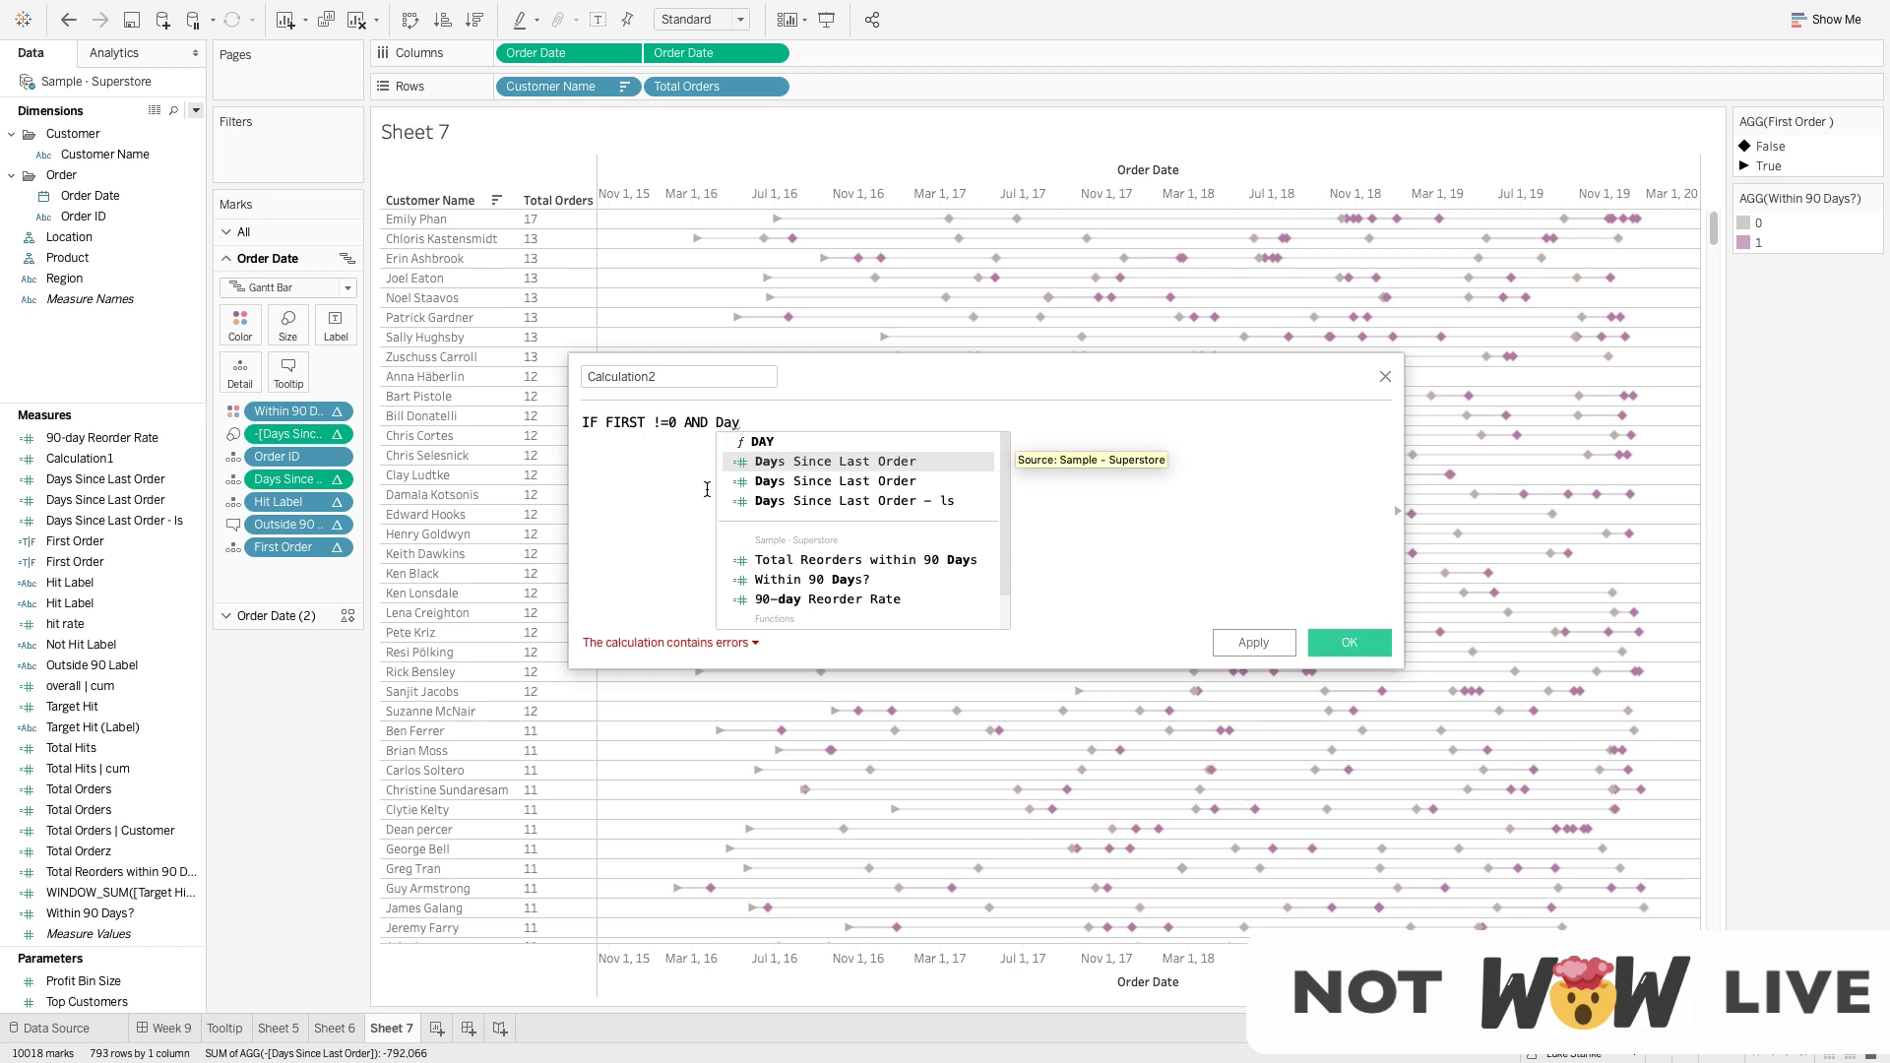
key(Up)
key(Return)
text(M)
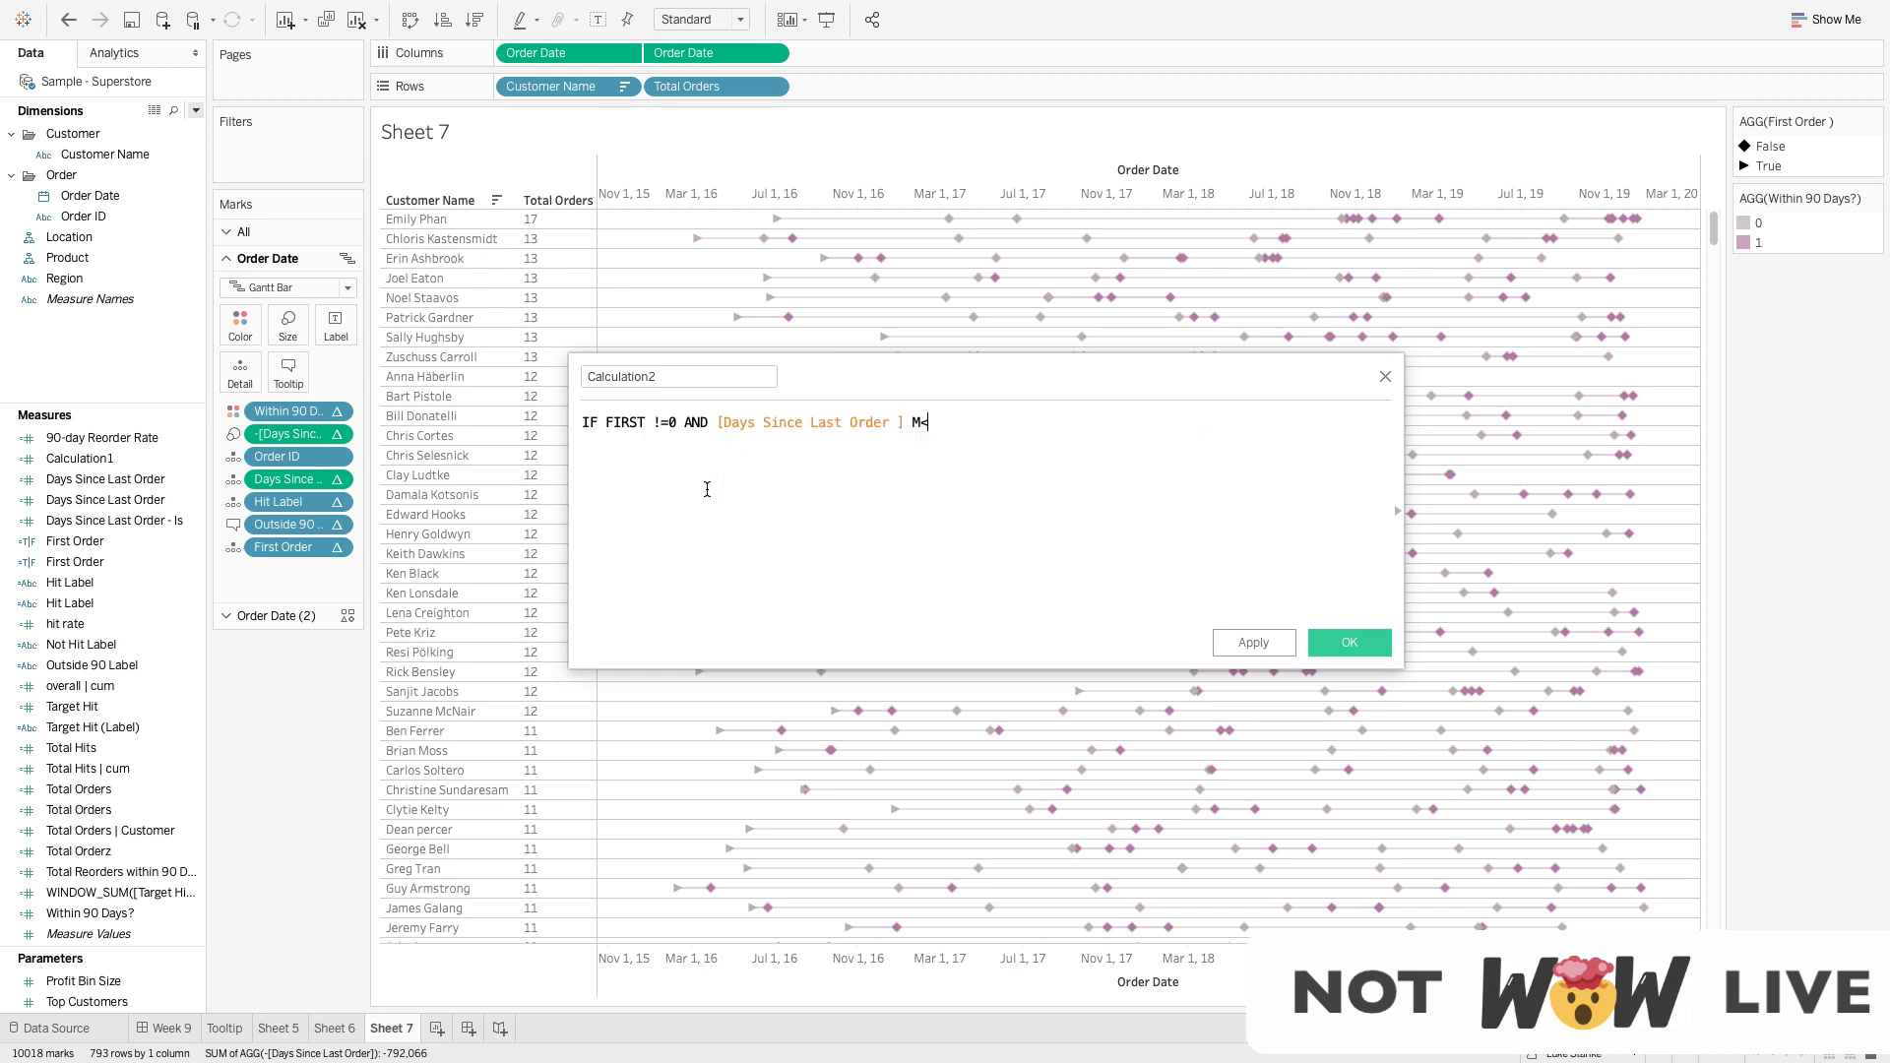
key(BackSpace)
text(<= 90)
Complete the formula on separate lines with THEN 1, ELSE 0 and END
key(Return)
text(THEN 1)
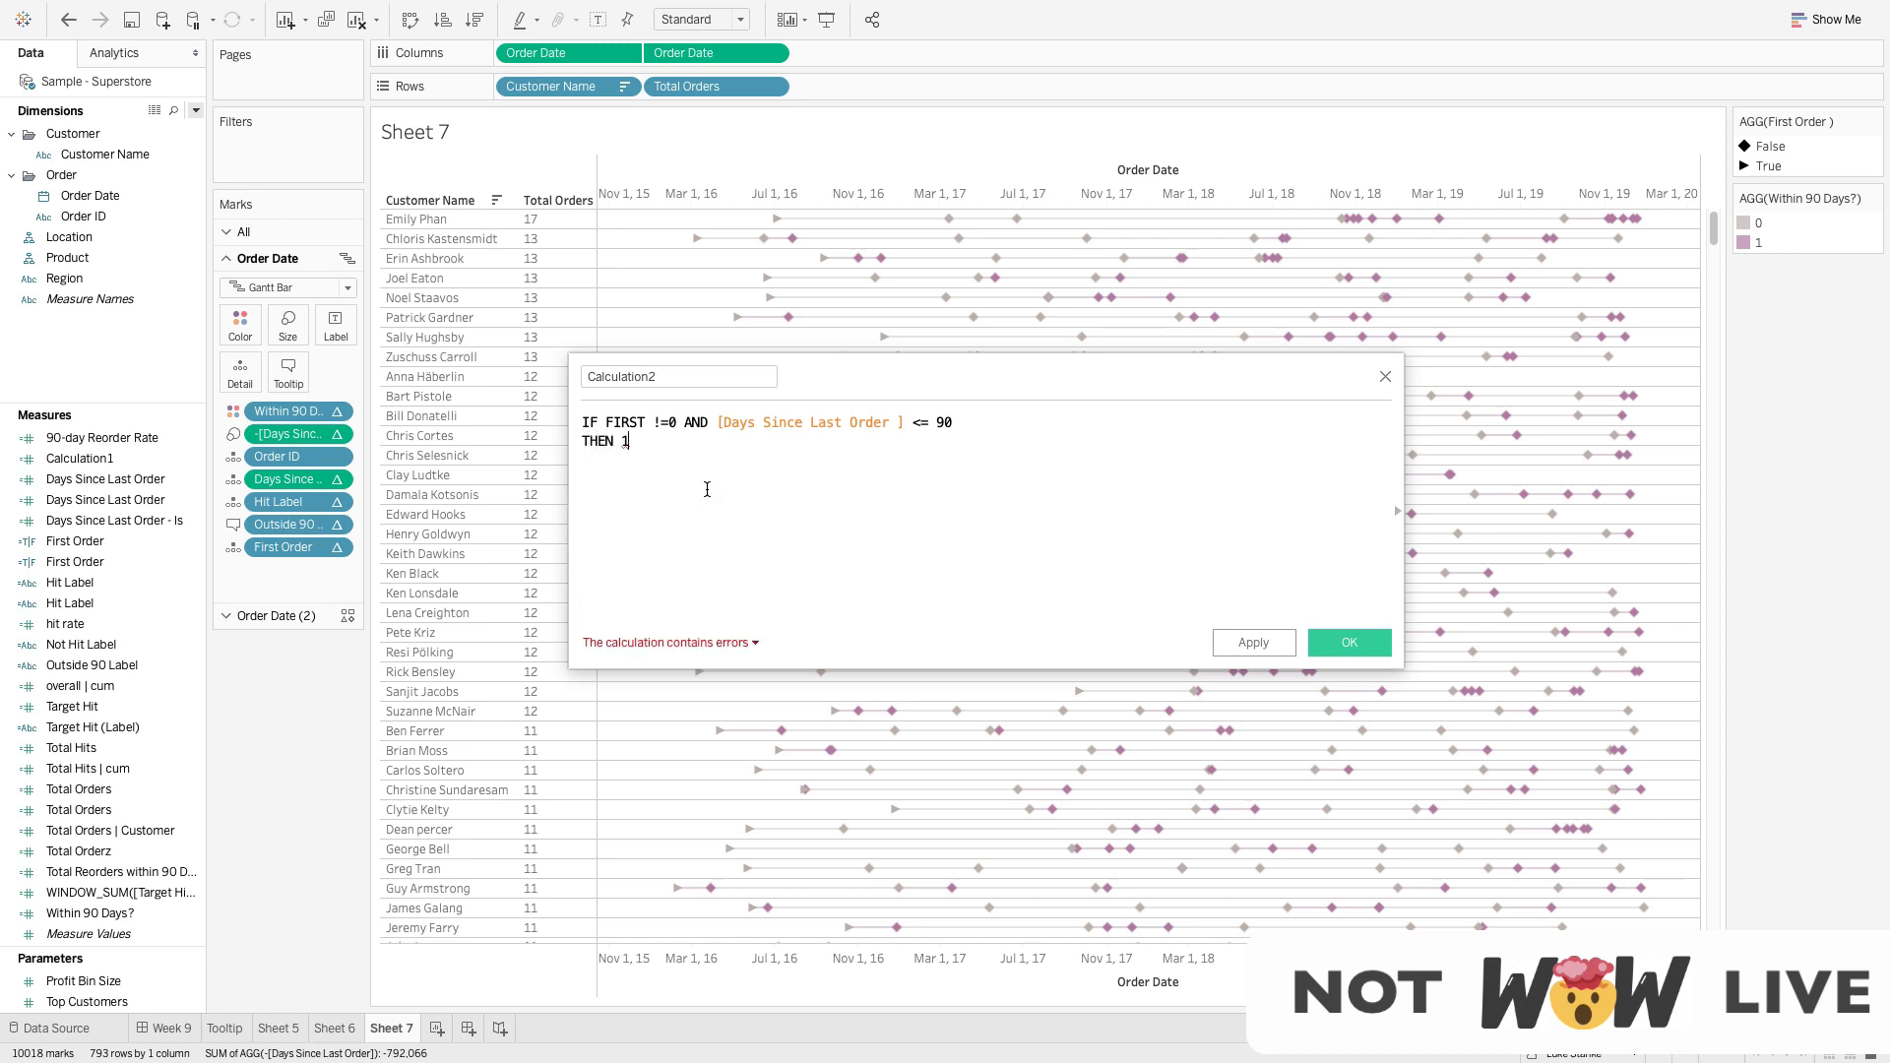
key(Return)
text(ELSE 0)
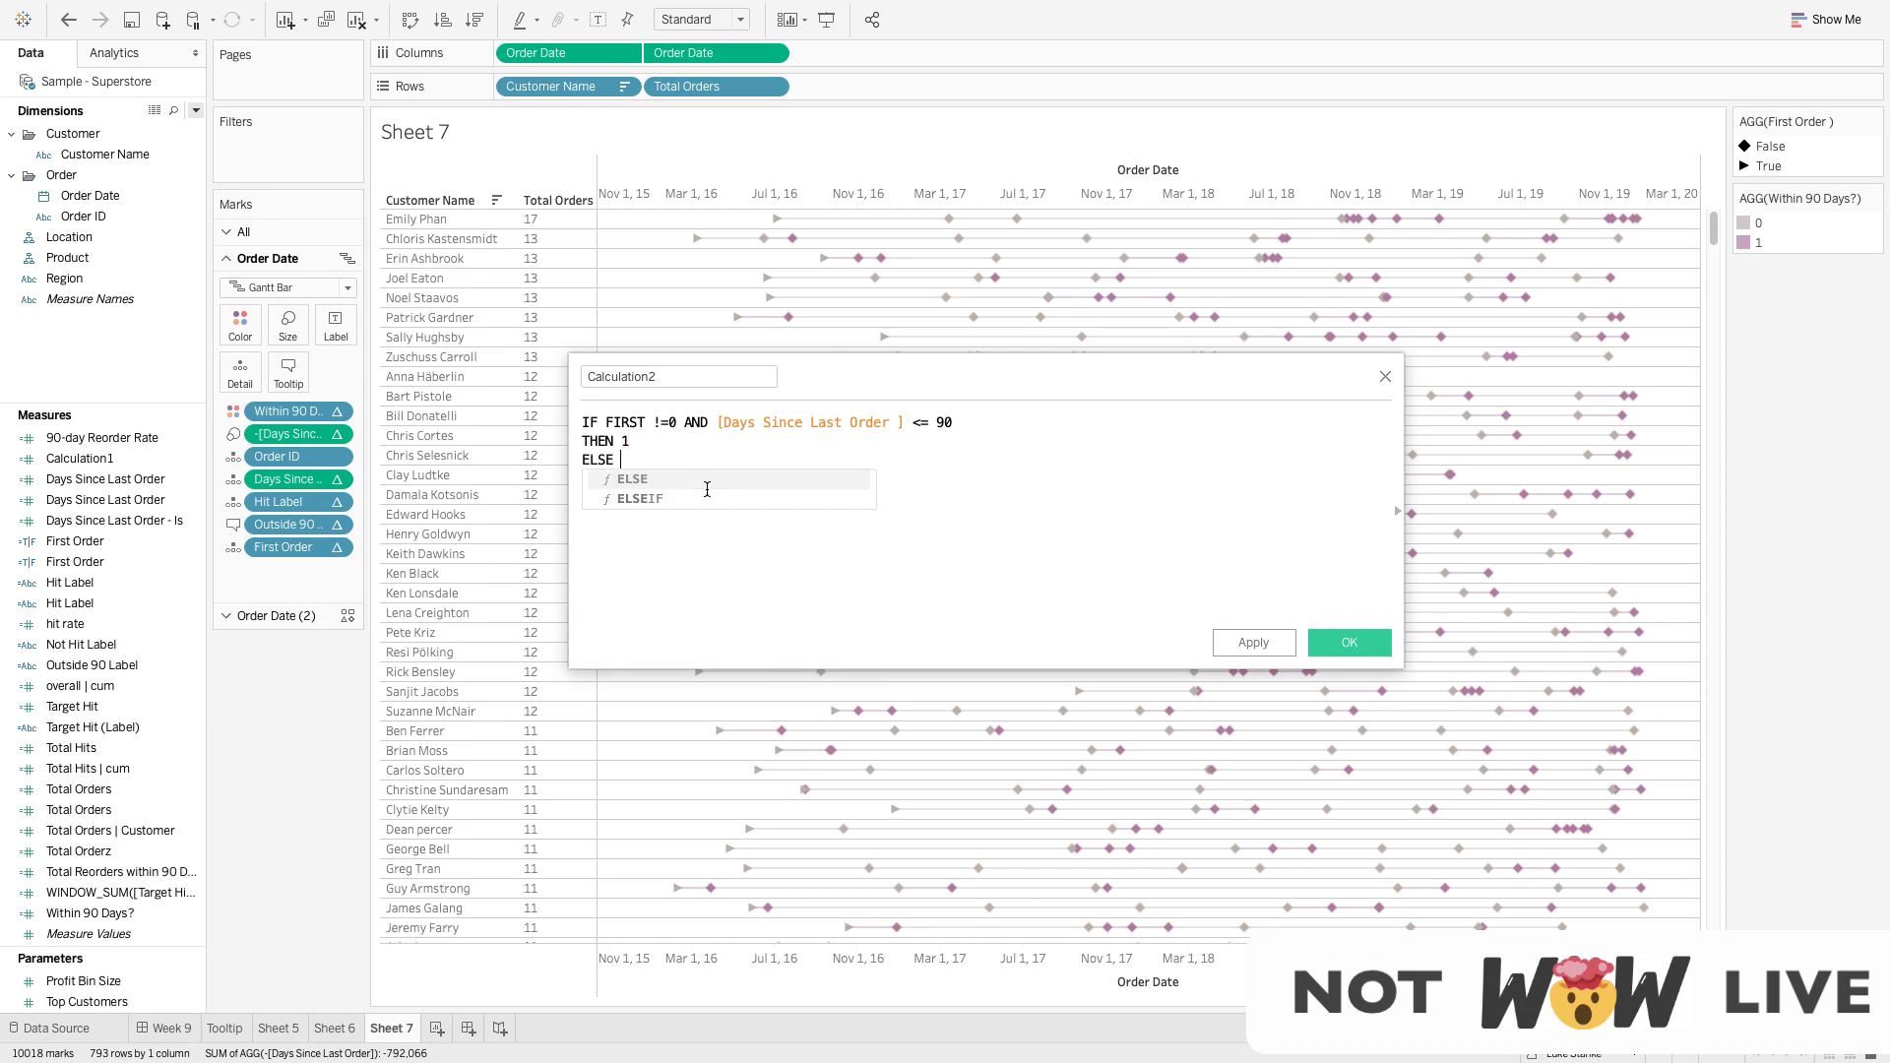
key(Return)
text(EDN)
key(BackSpace)
key(BackSpace)
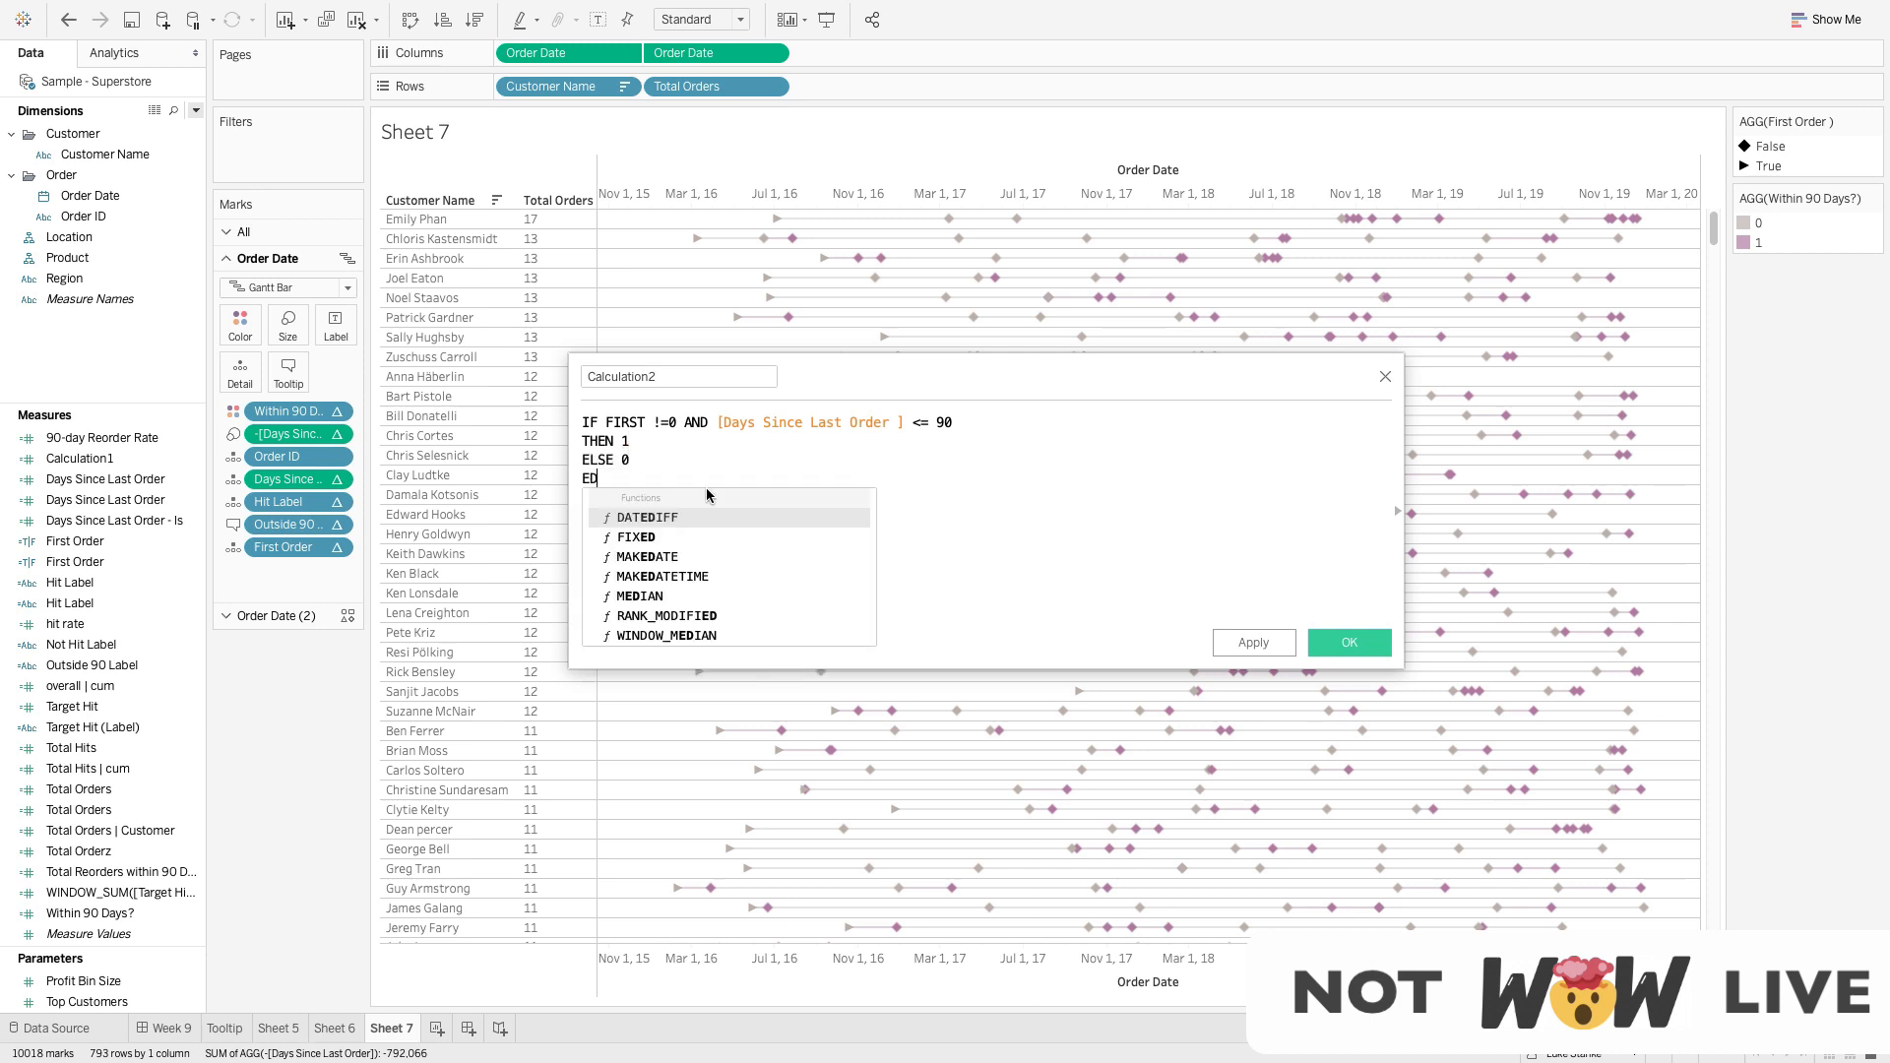
text(BD)
key(BackSpace)
text(D)
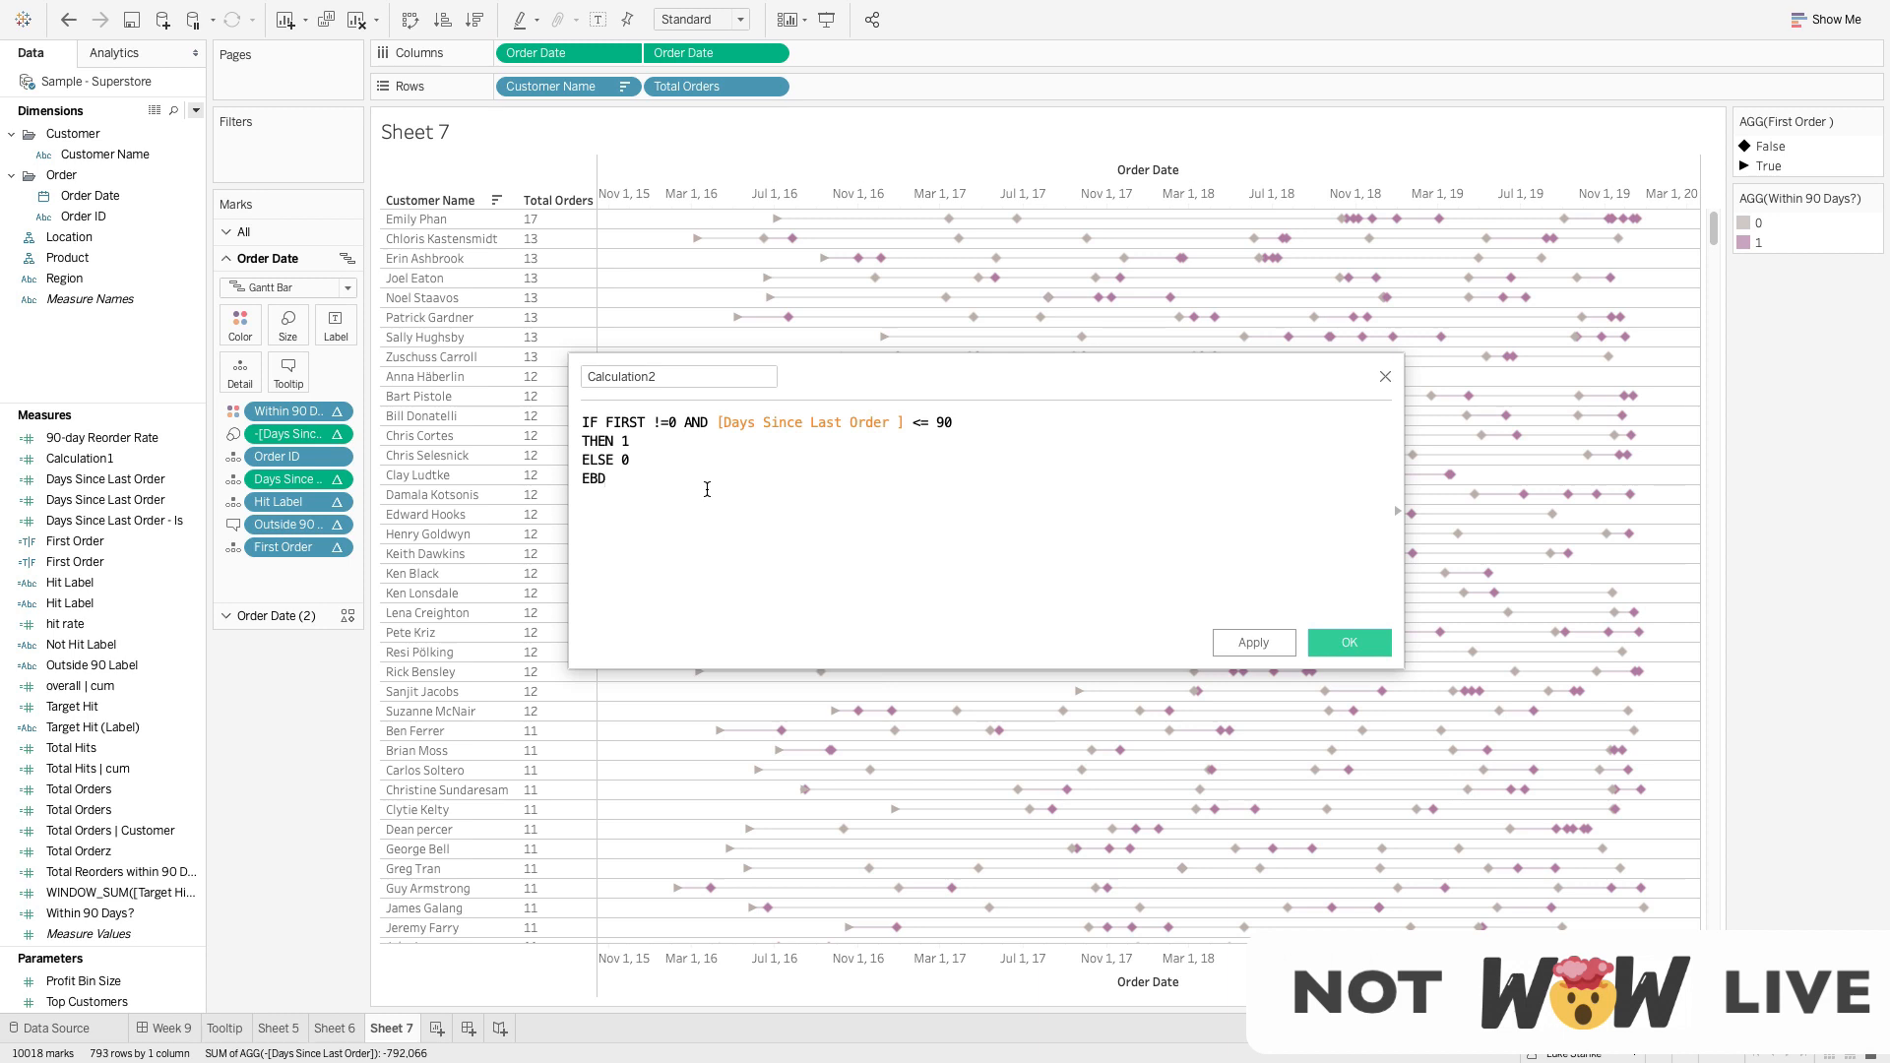
key(BackSpace)
key(BackSpace)
text(ND)
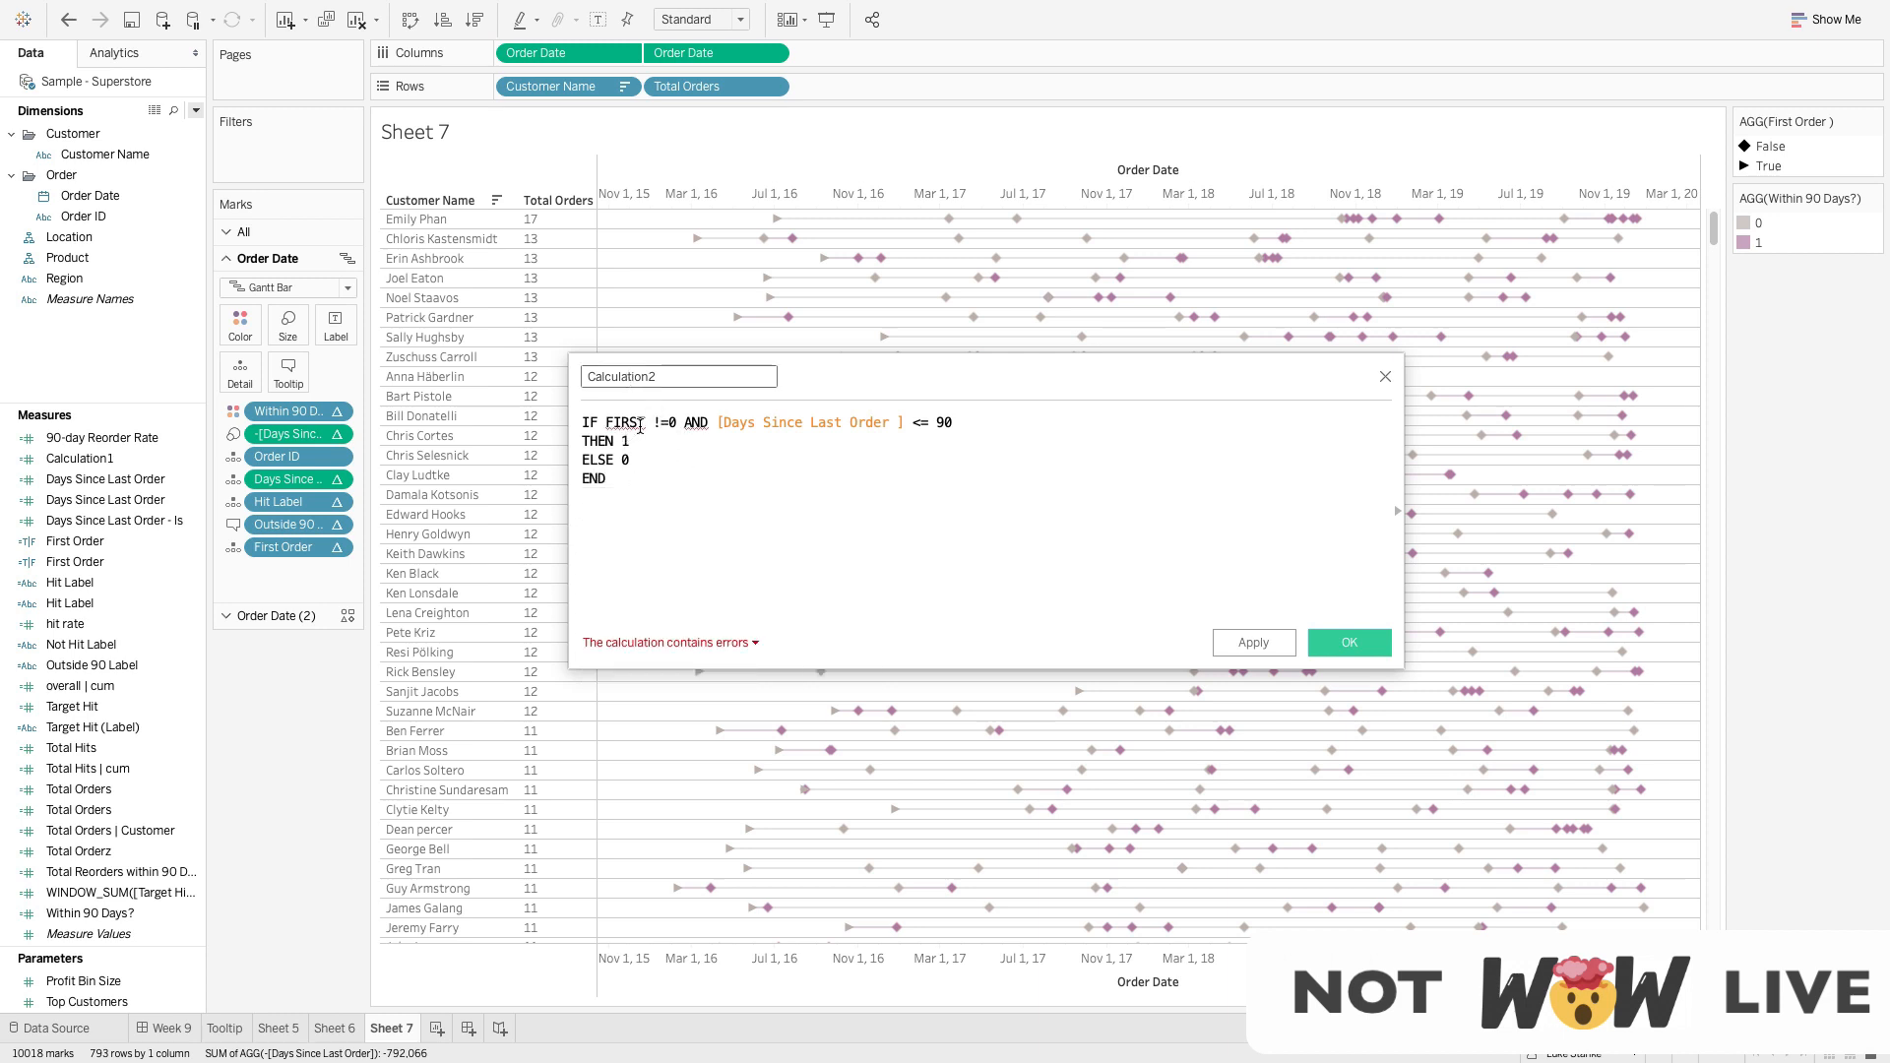
Correct FIRST in the condition to the function call FIRST()
click(644, 423)
text(()
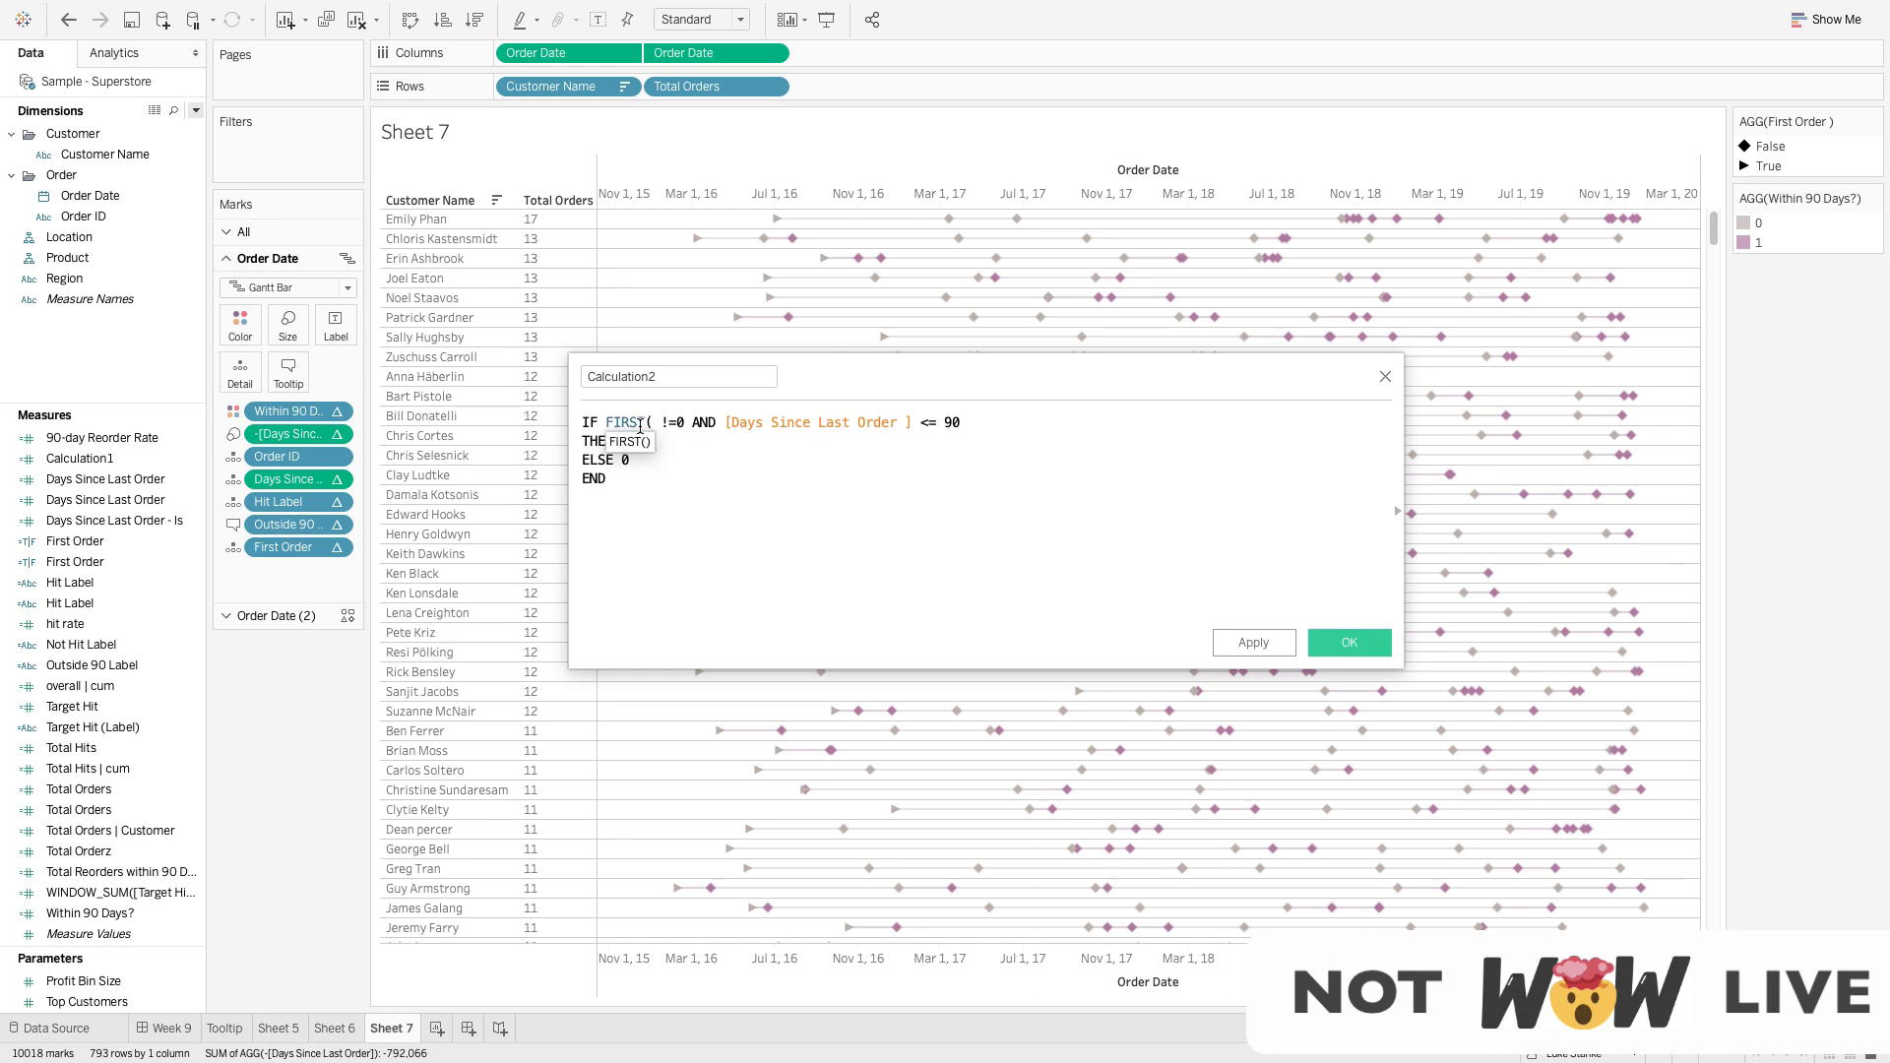
text())
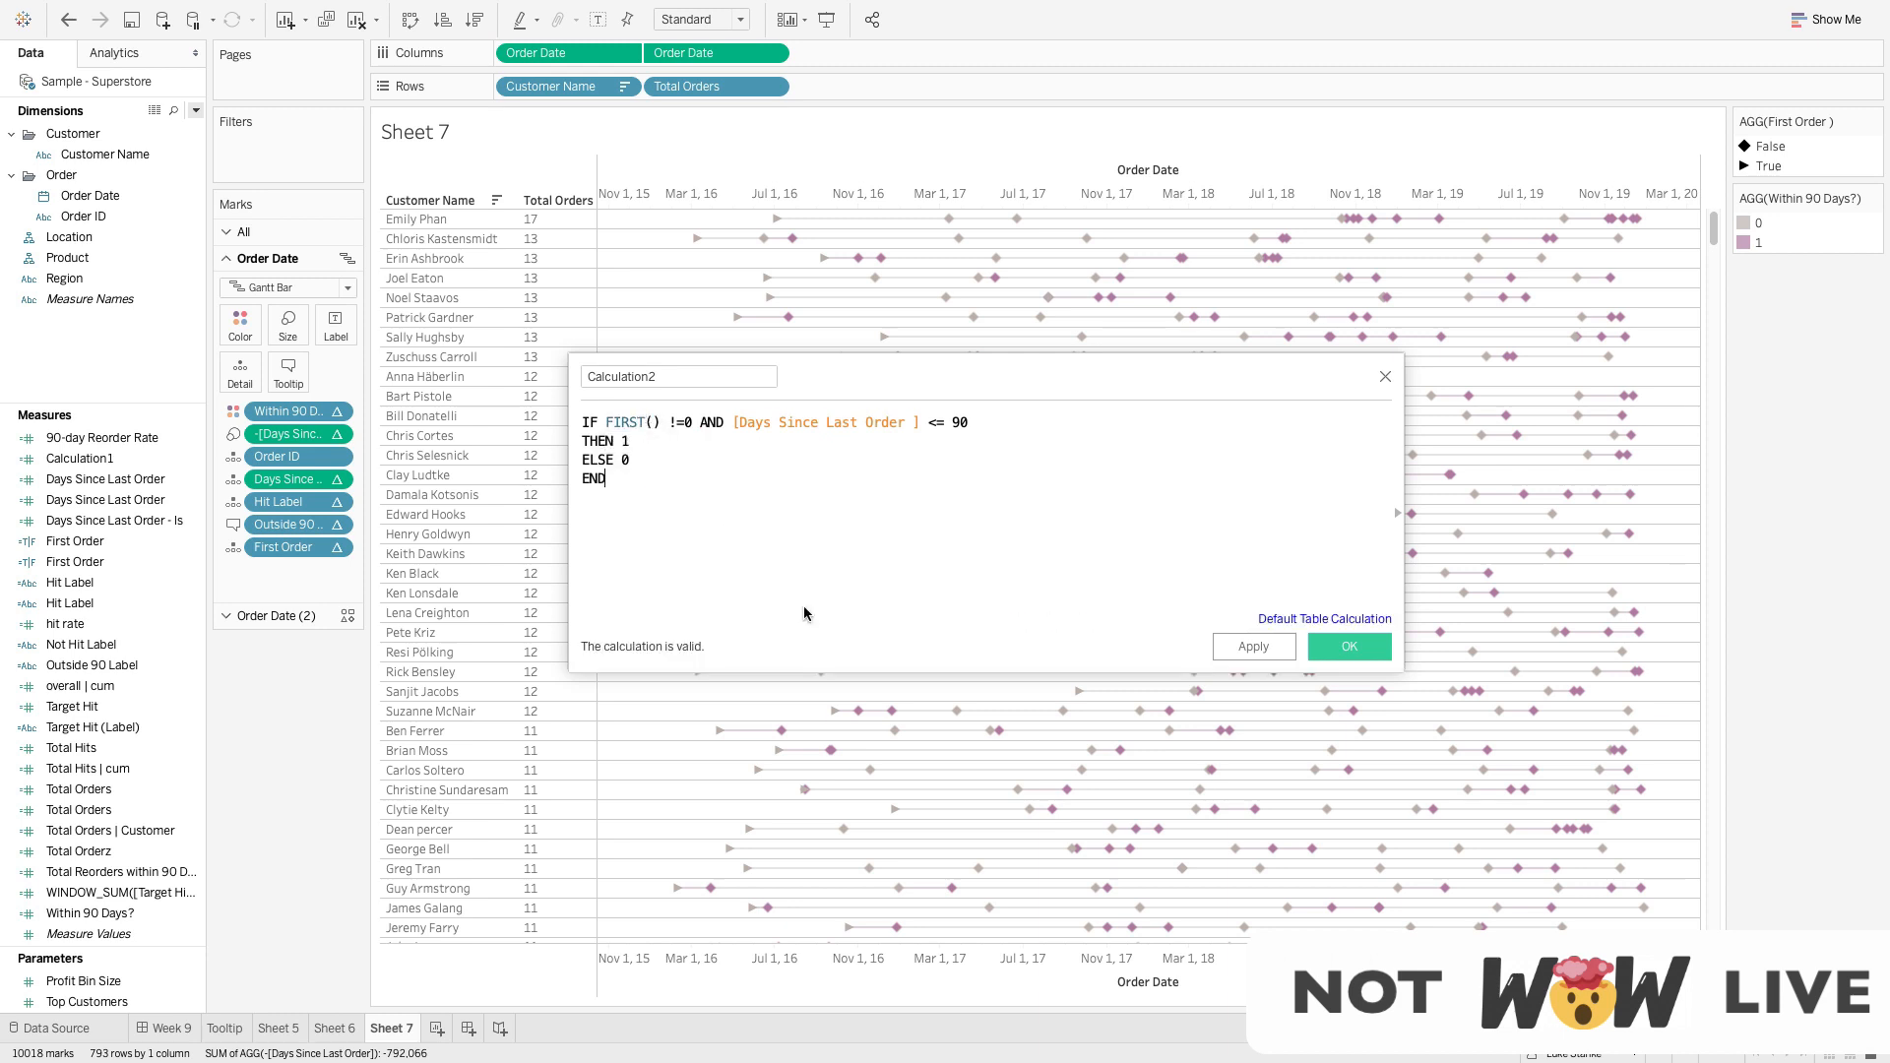
click(733, 518)
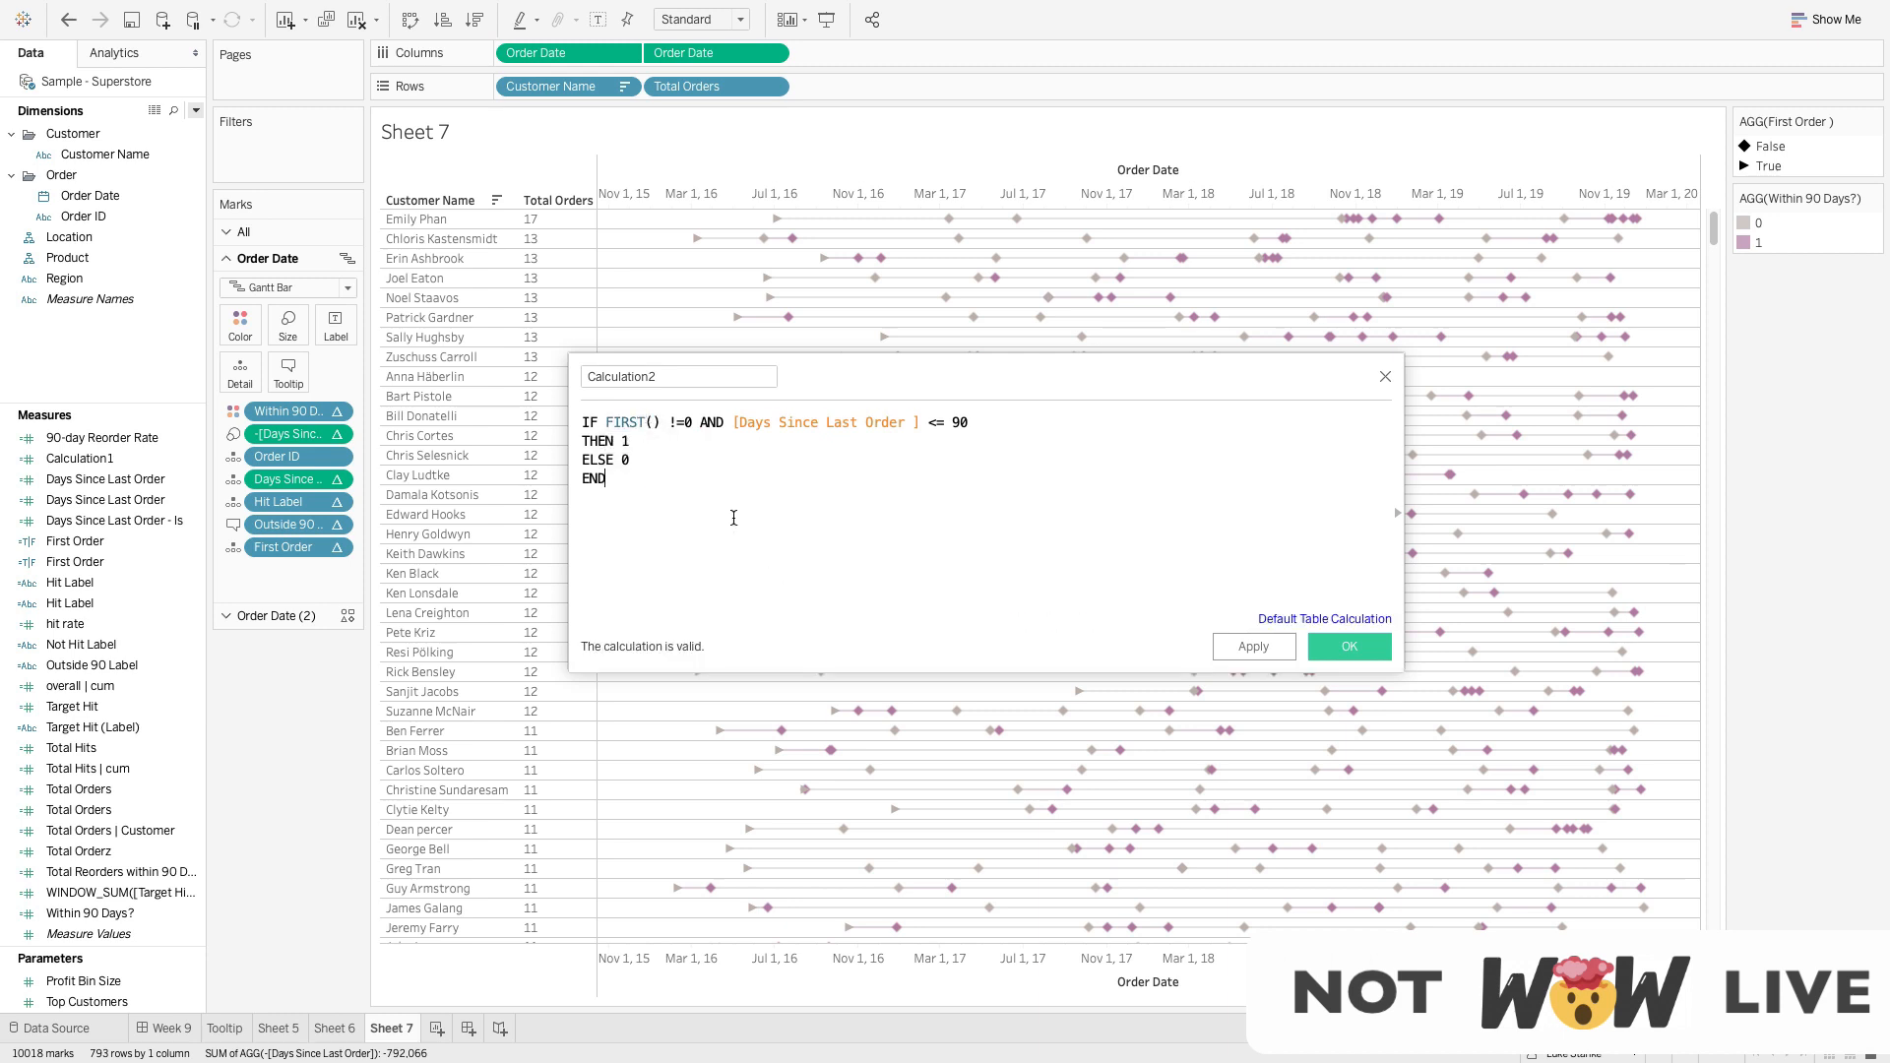
Wrap the whole IF statement in a SUM() aggregation
double_click(644, 377)
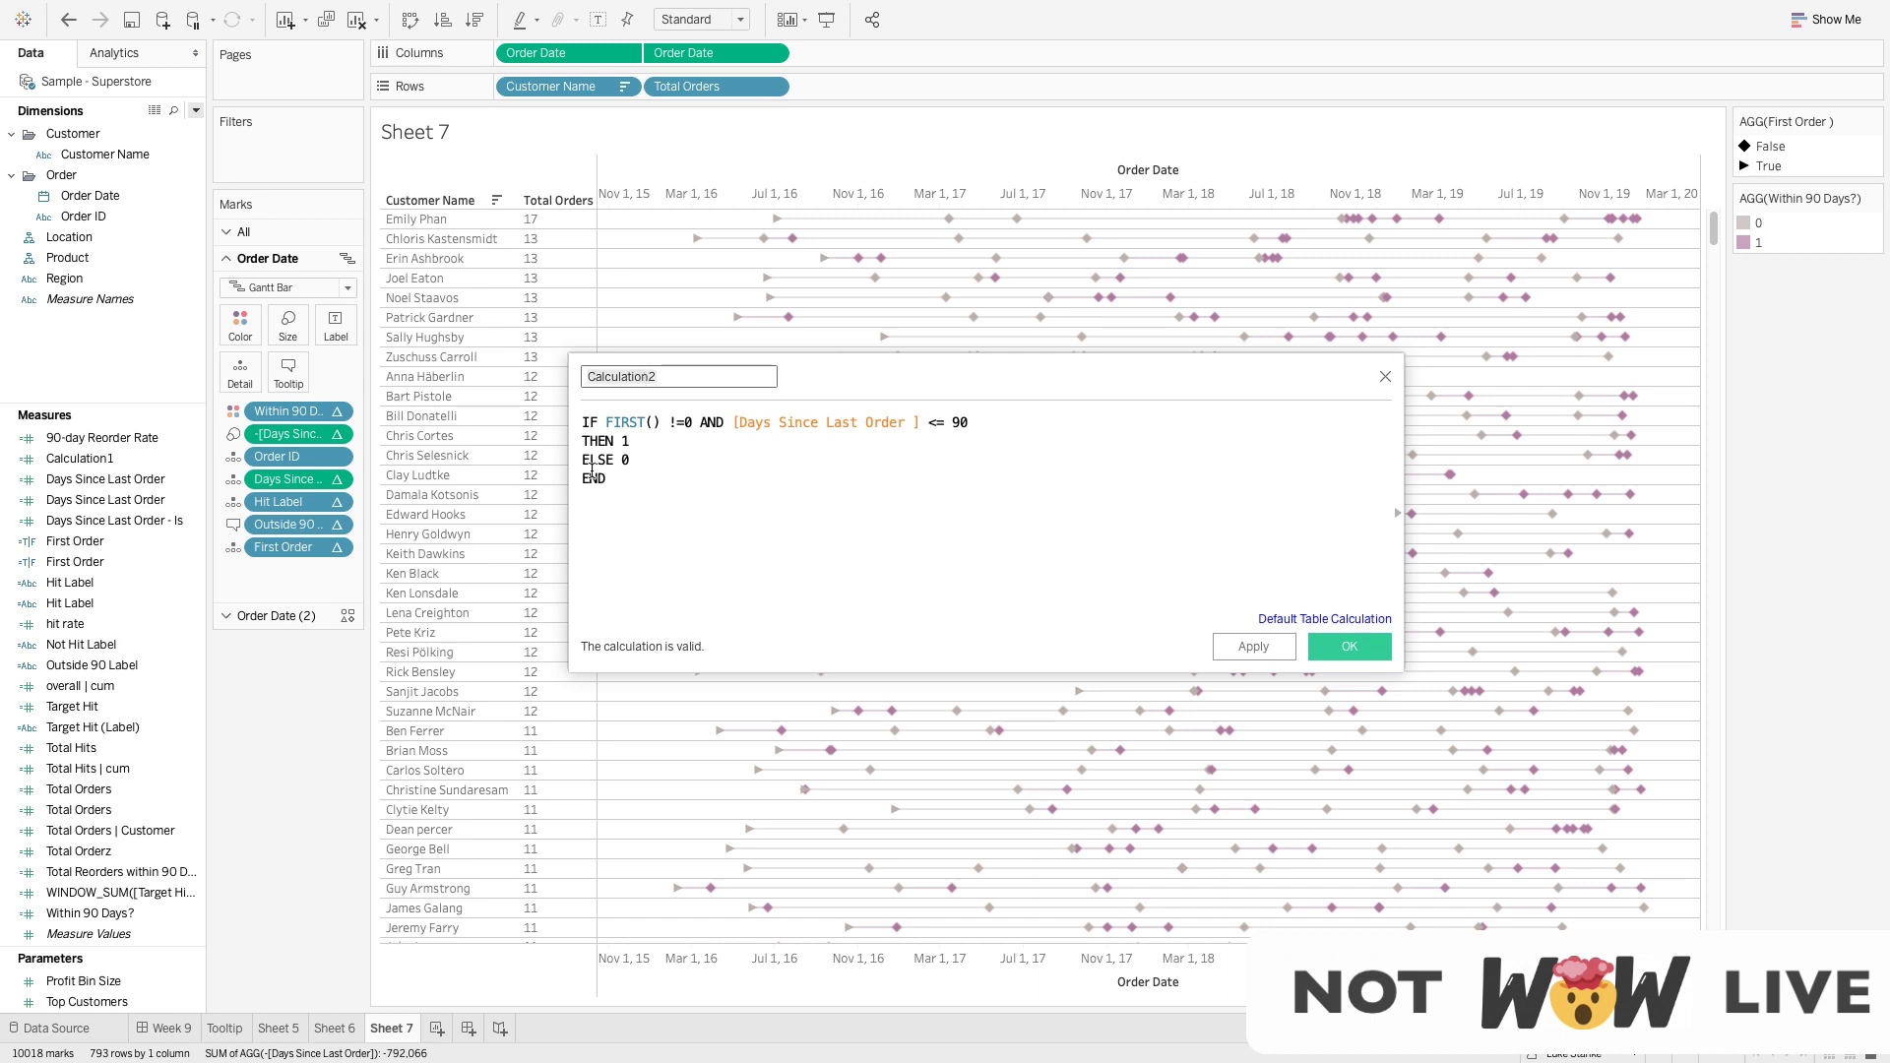
click(584, 423)
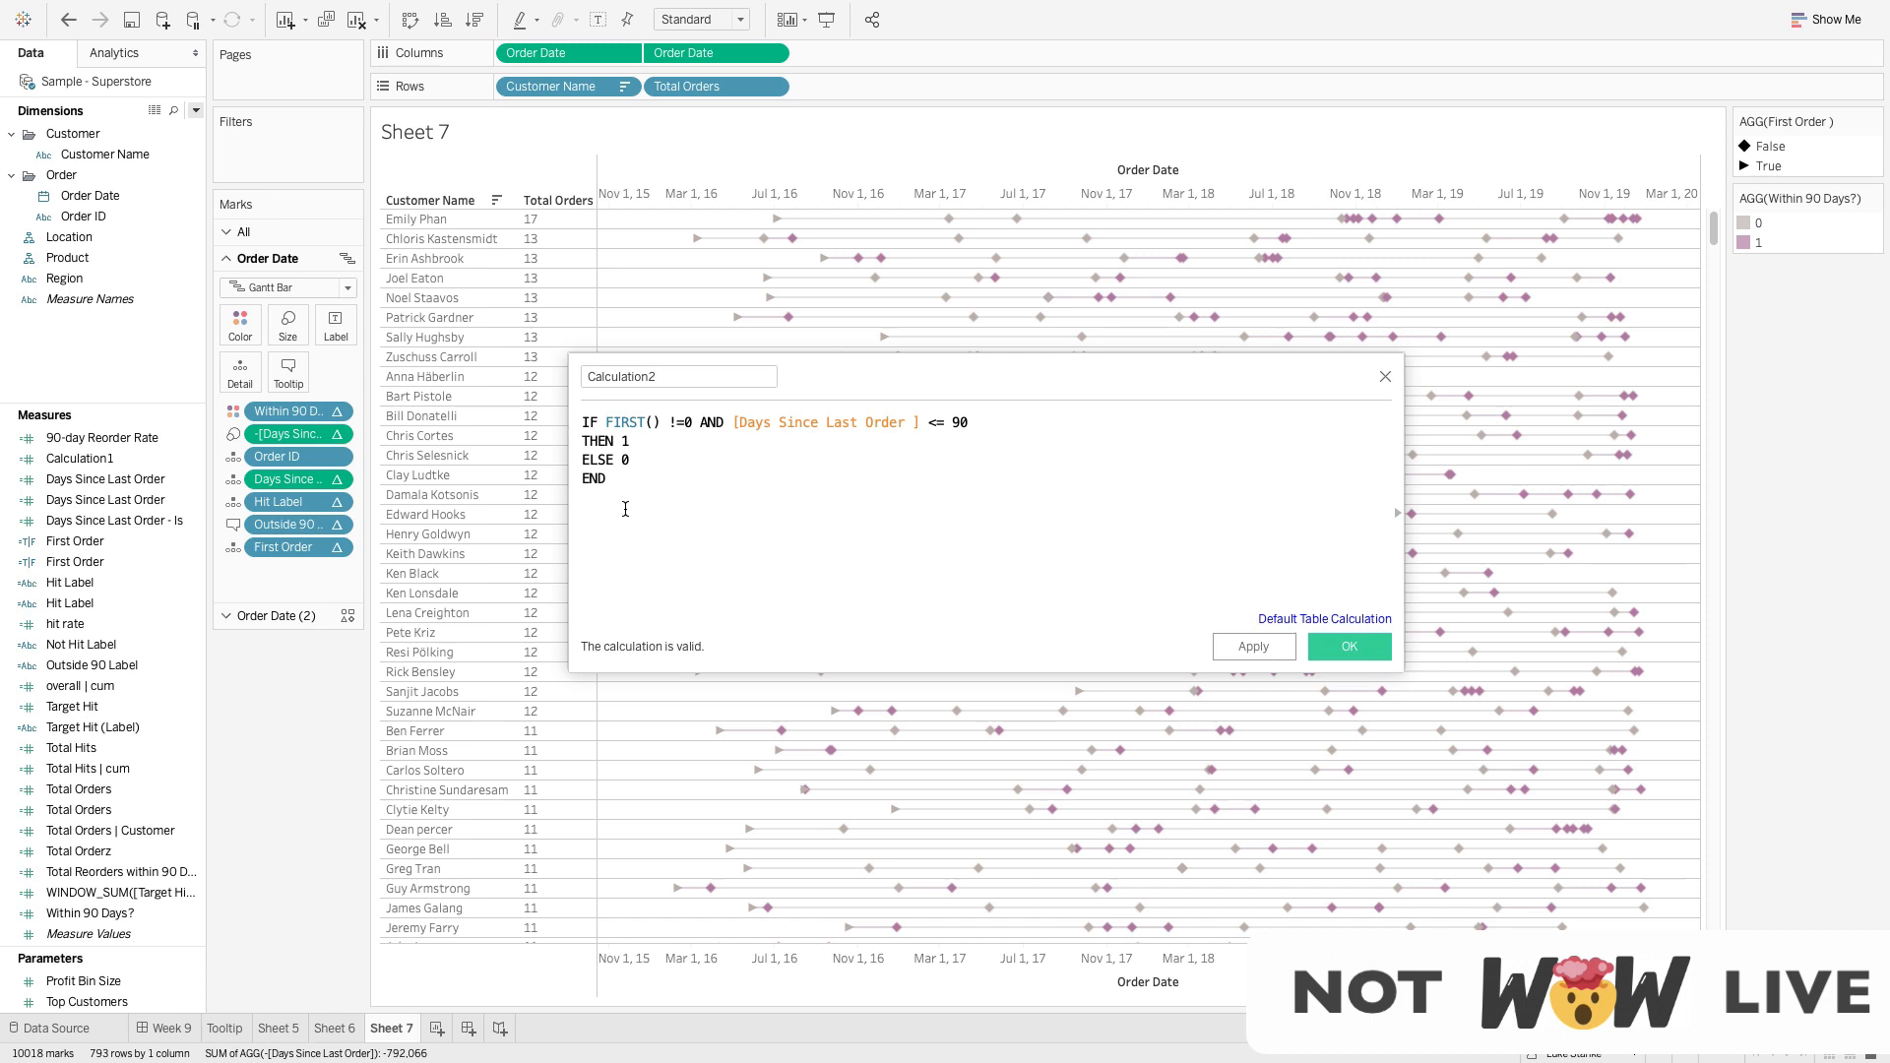
text(SUM()
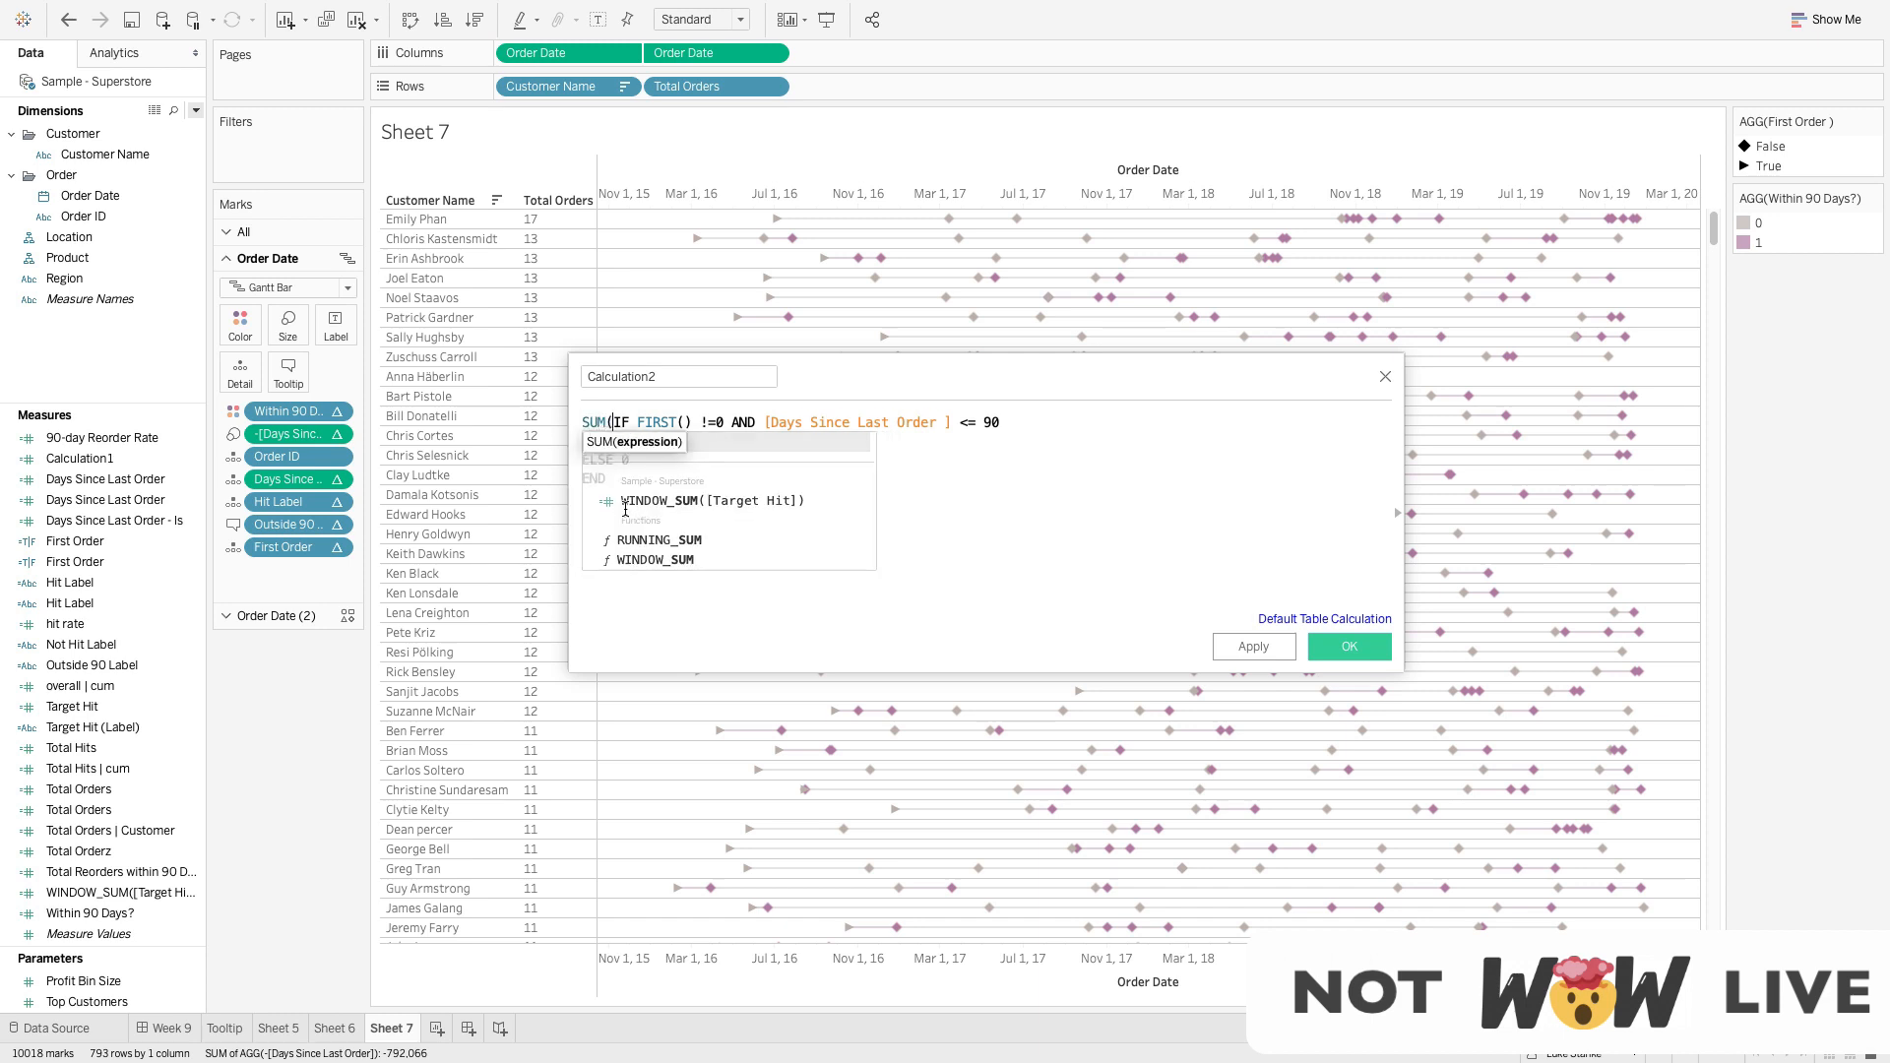
key(Down)
key(Down)
key(Down)
text())
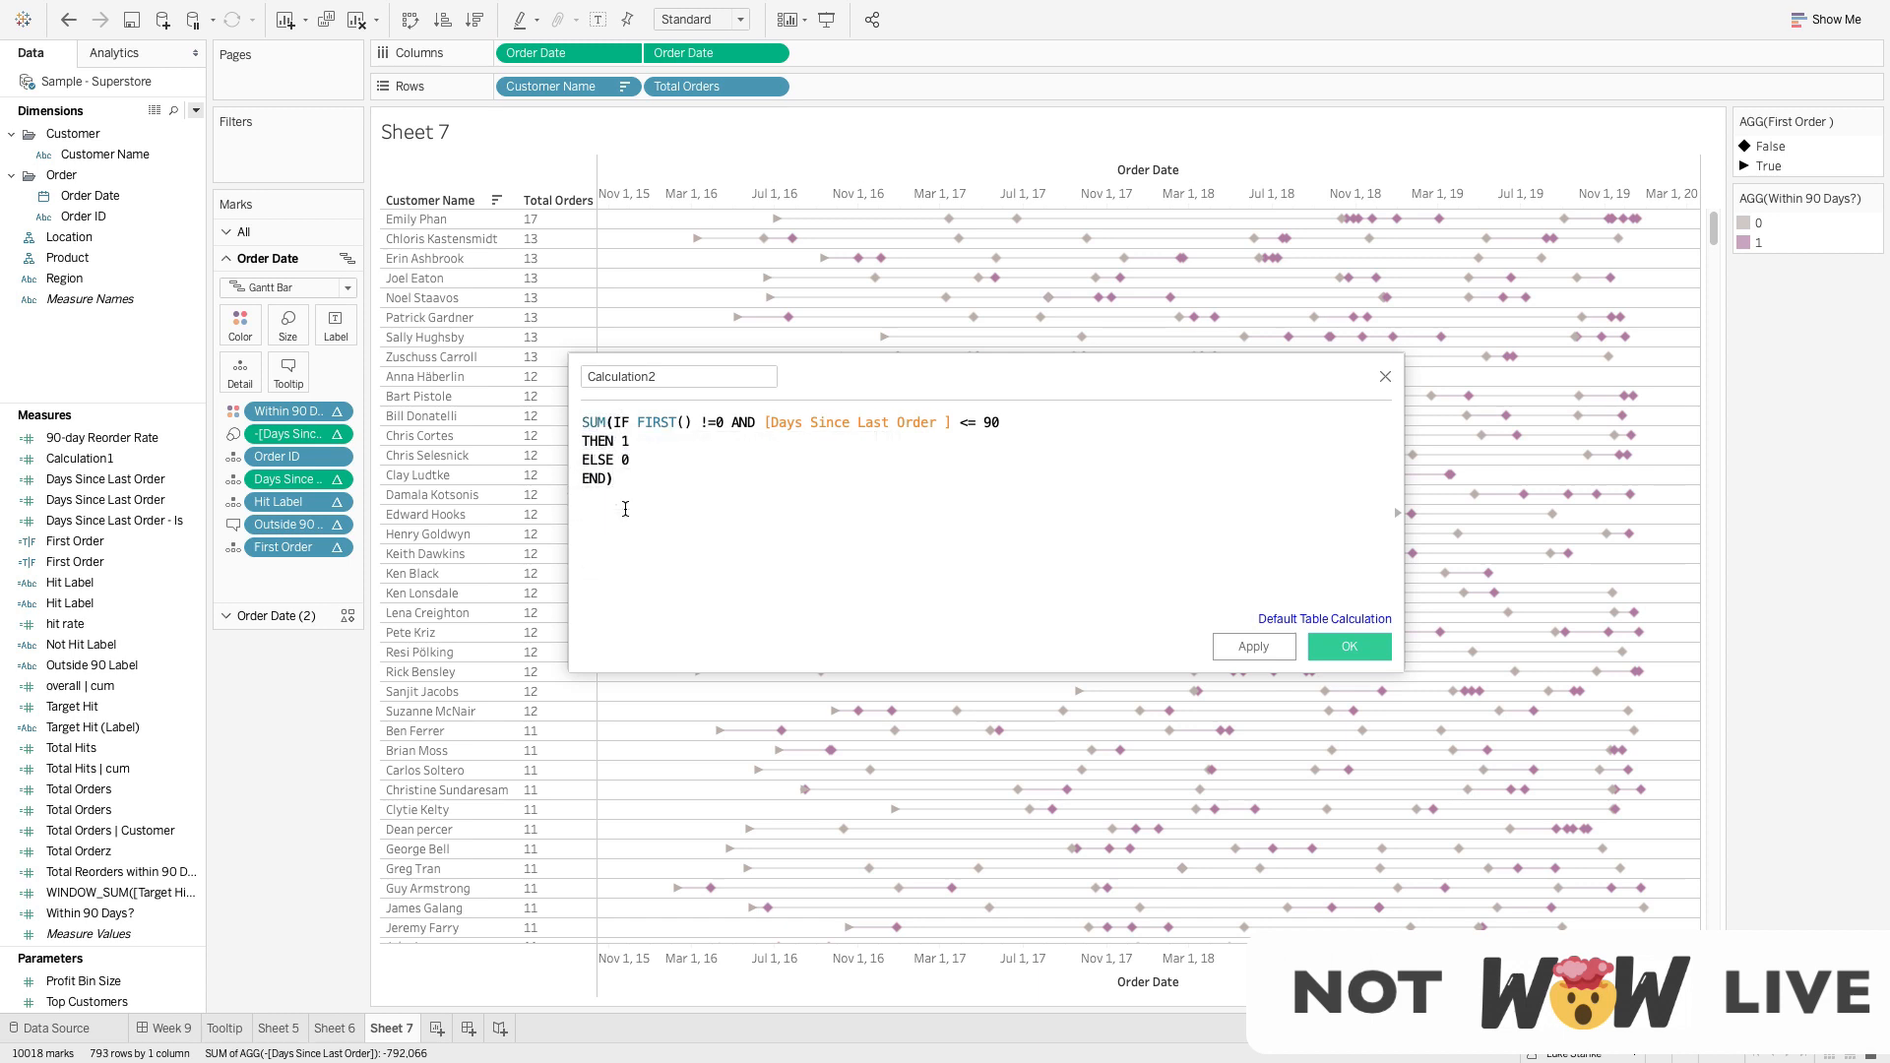
Change the formula's outer SUM aggregation to WINDOW_SUM
mouse_move(670, 650)
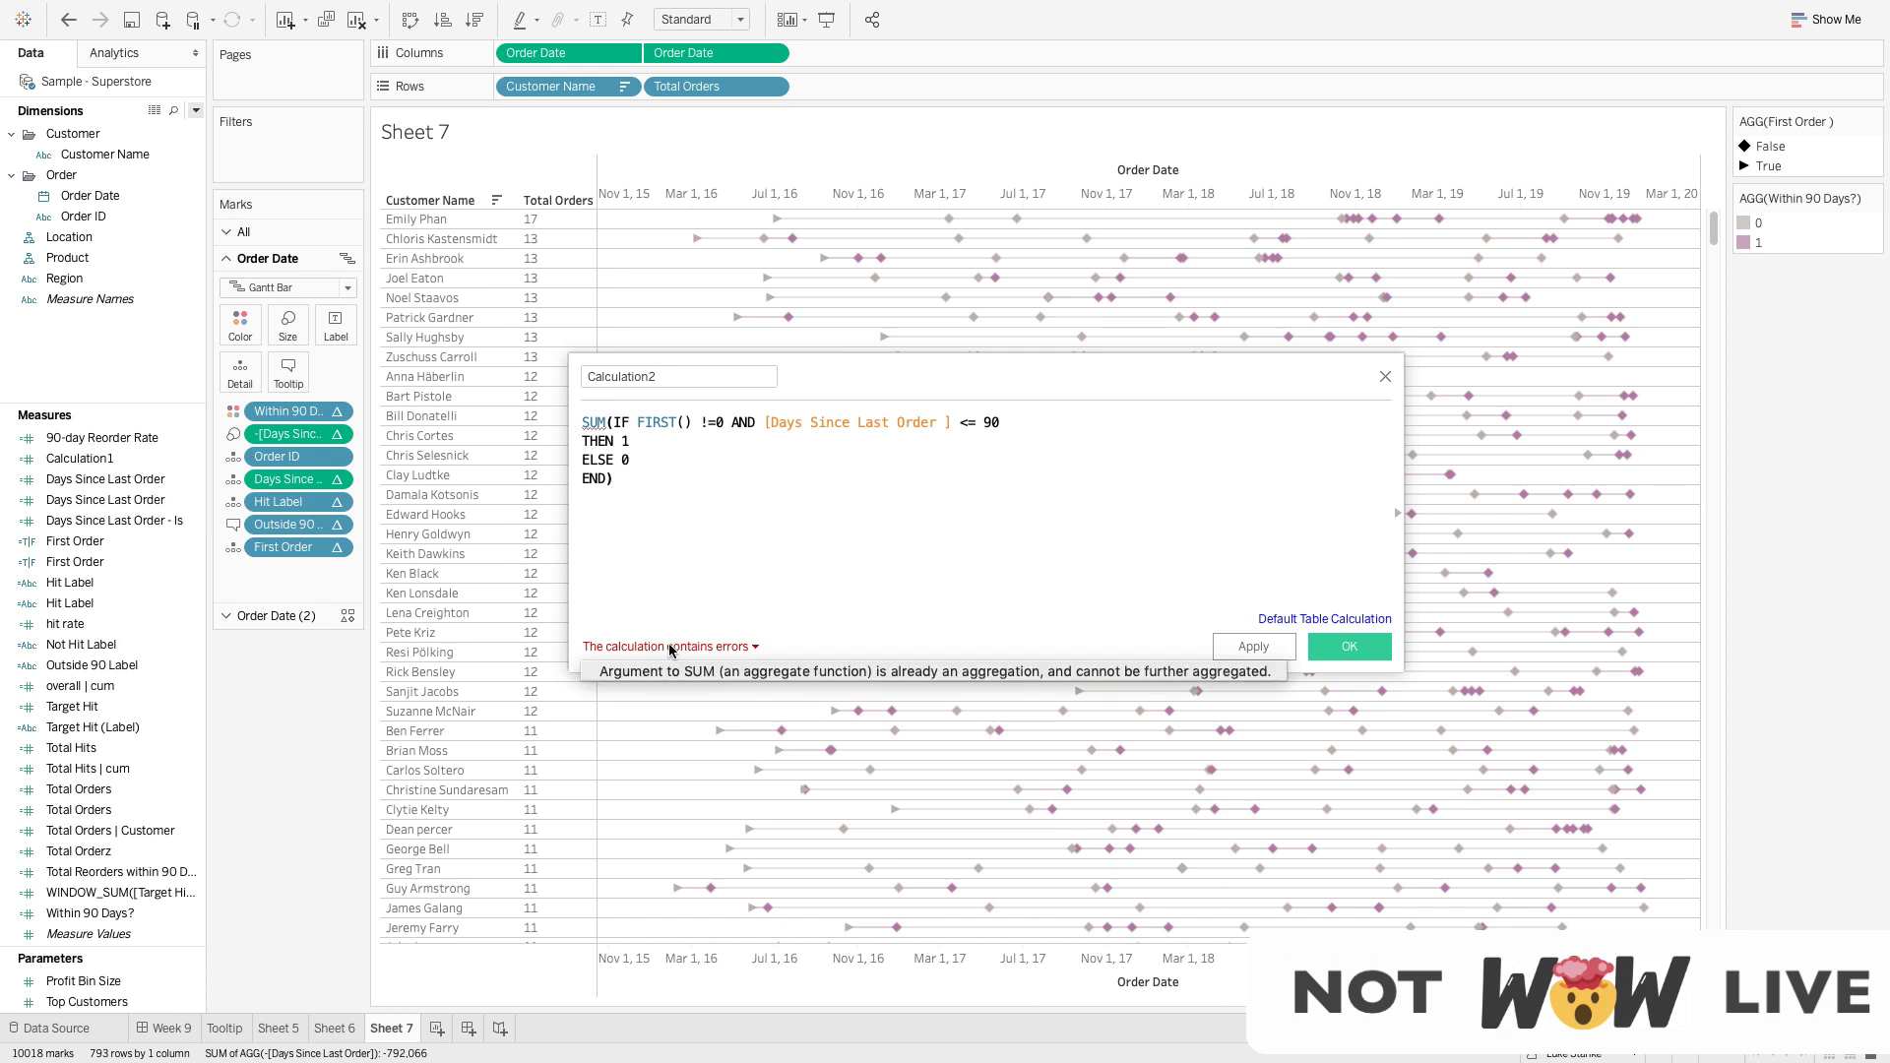
click(622, 485)
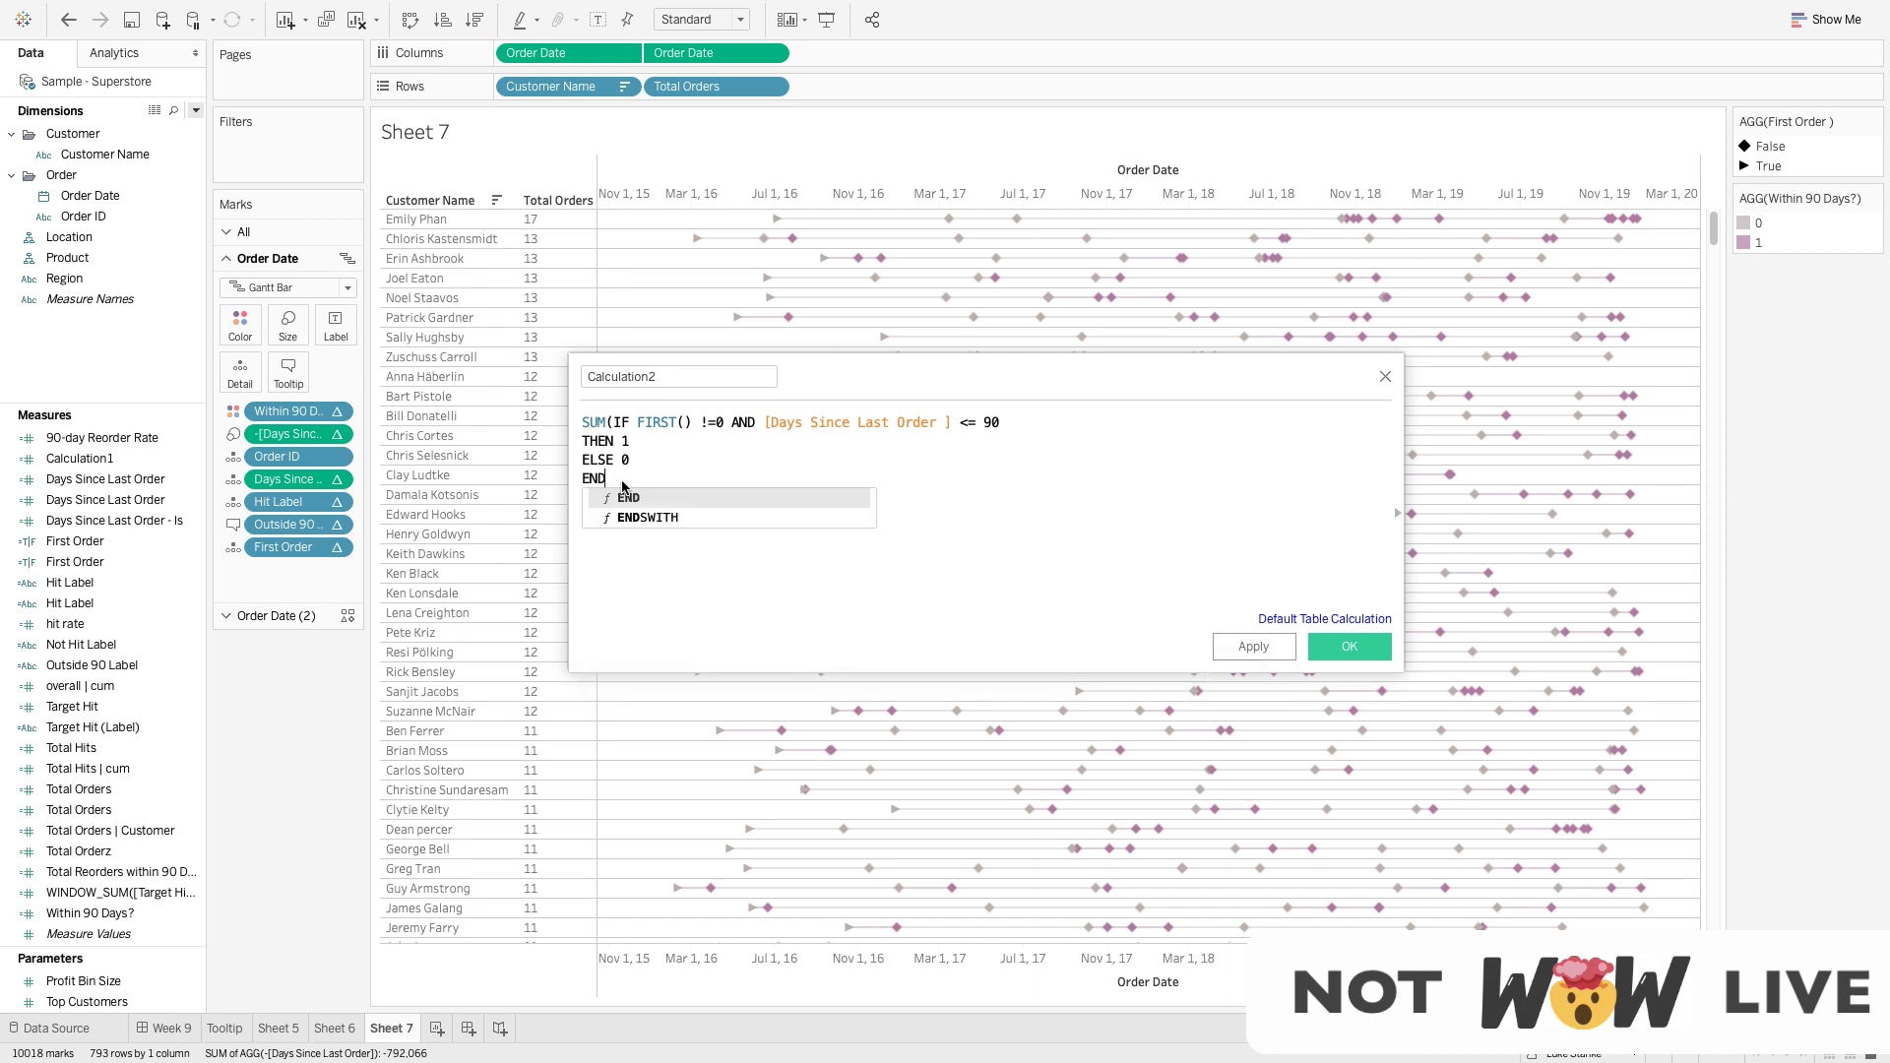
click(586, 425)
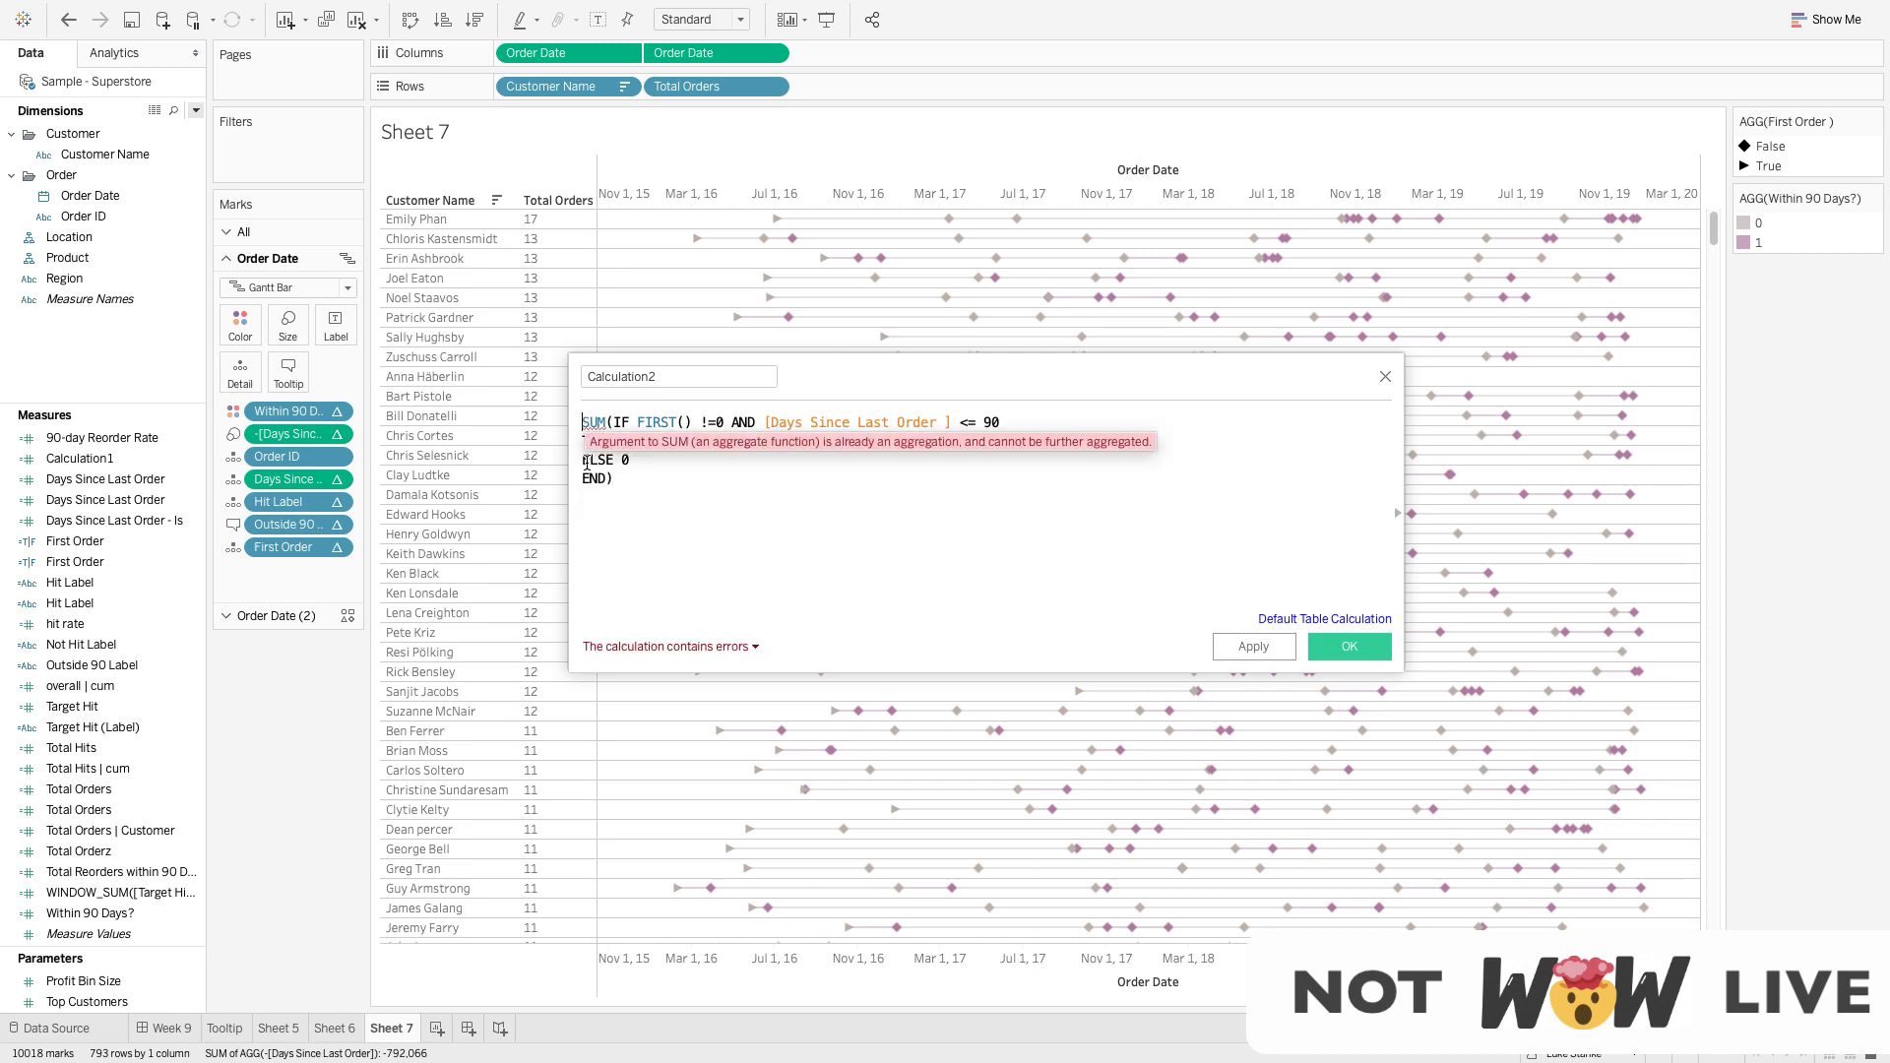
text(WINDOW_)
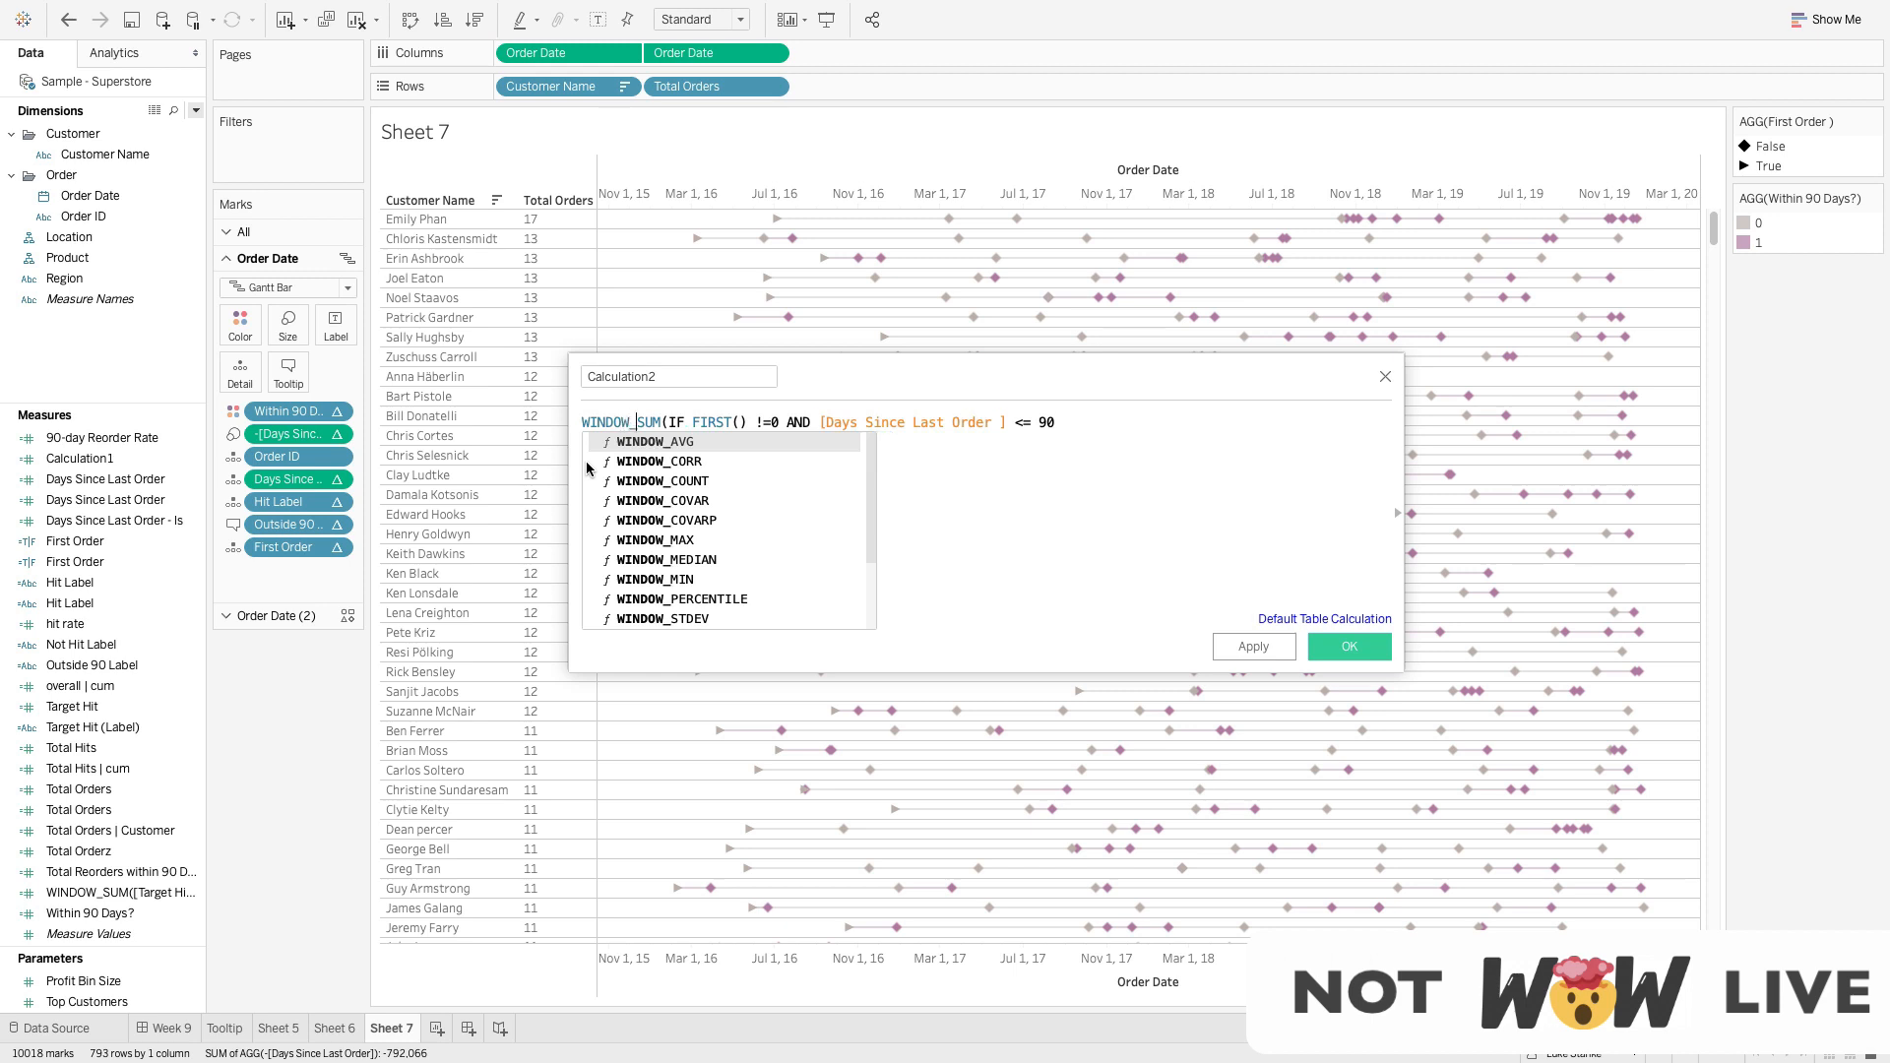
click(1105, 518)
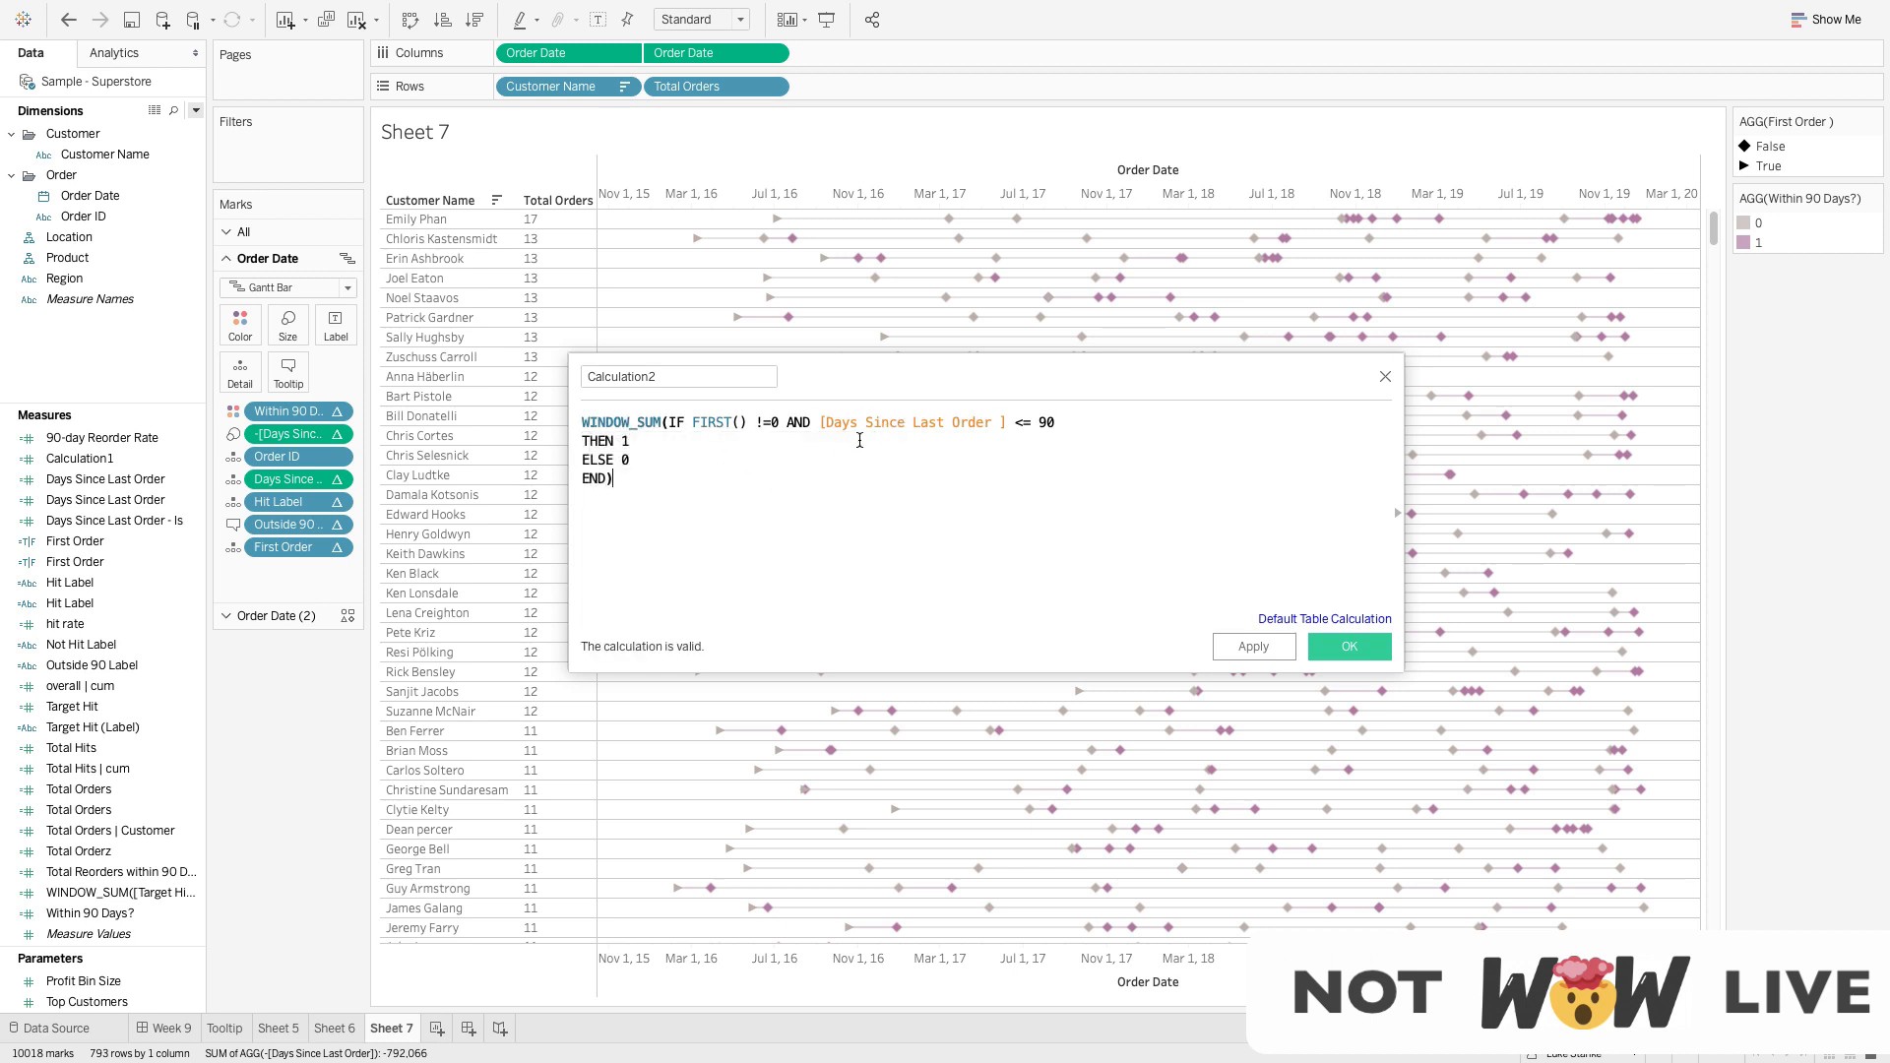
Name the calculated field "% within 90" and apply it, keeping its editor open
text(/)
key(BackSpace)
double_click(624, 379)
text(% within 90)
click(1250, 645)
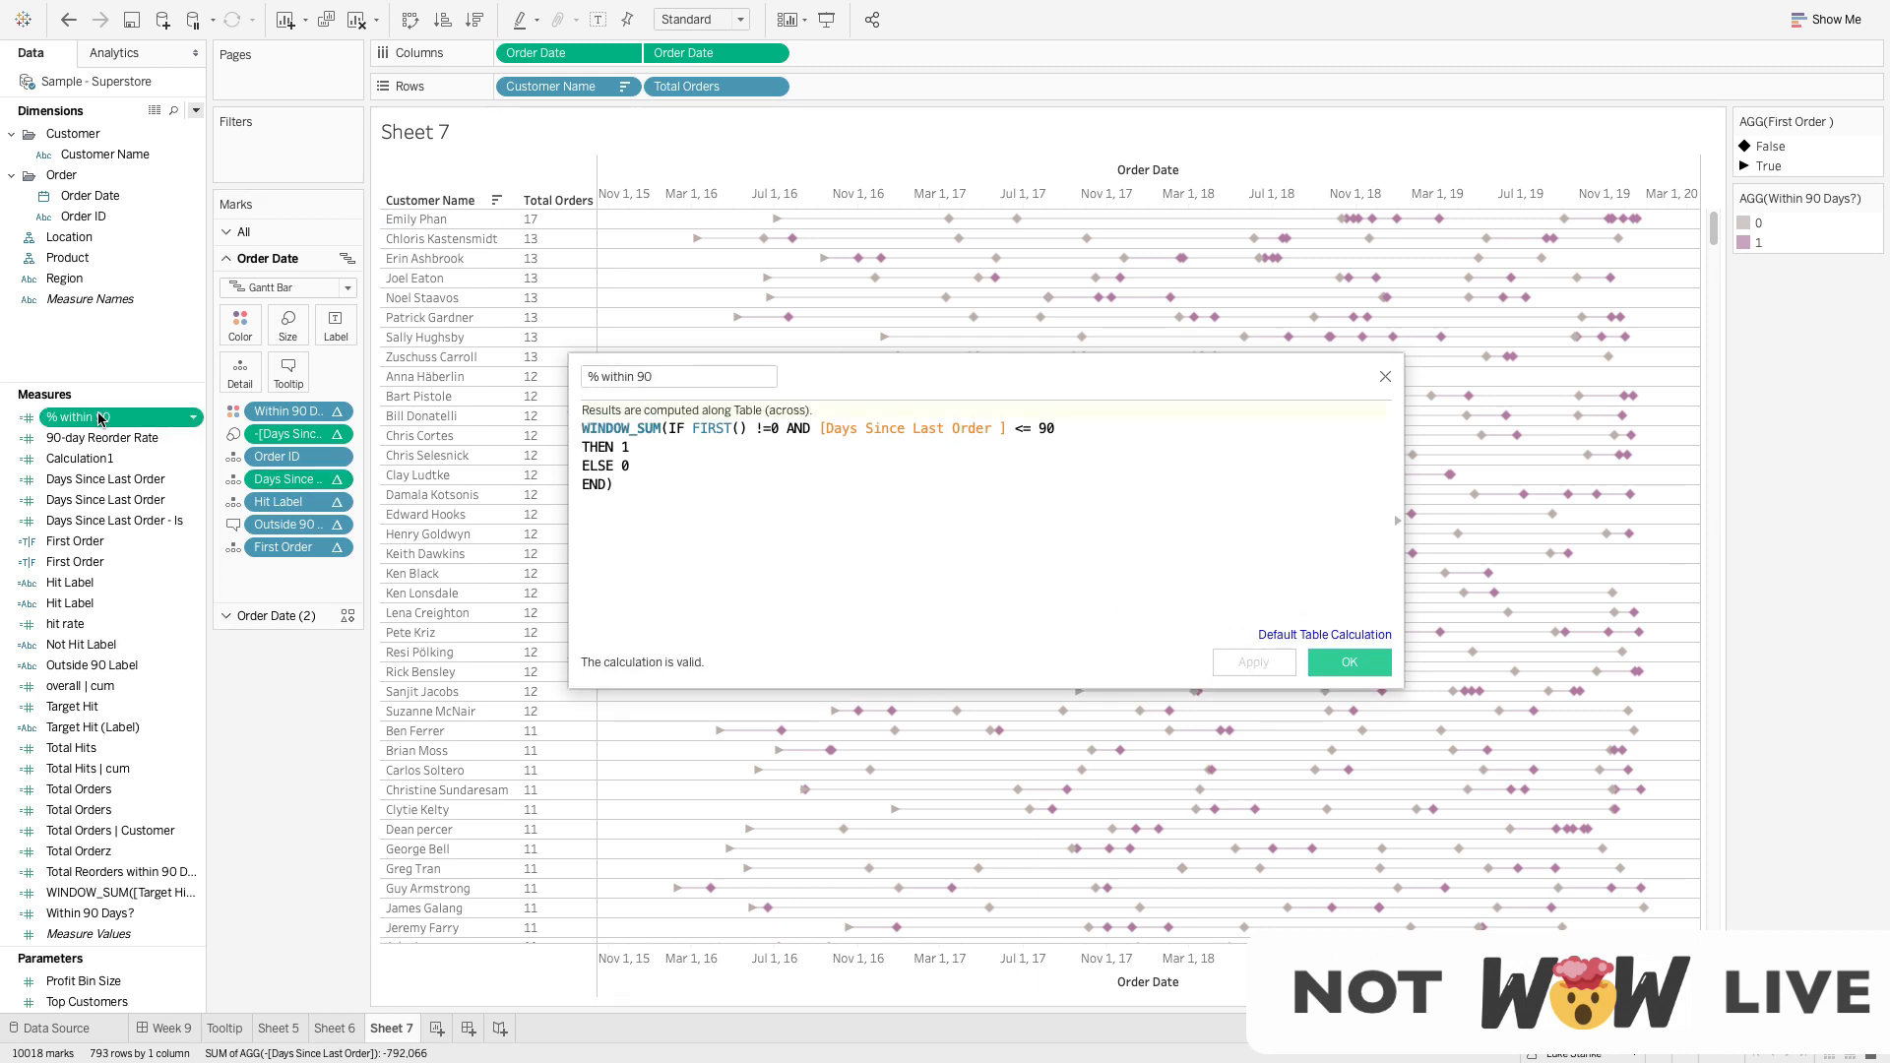
Add % within 90 to the rows after Total Orders as a discrete field
drag(105, 409, 906, 87)
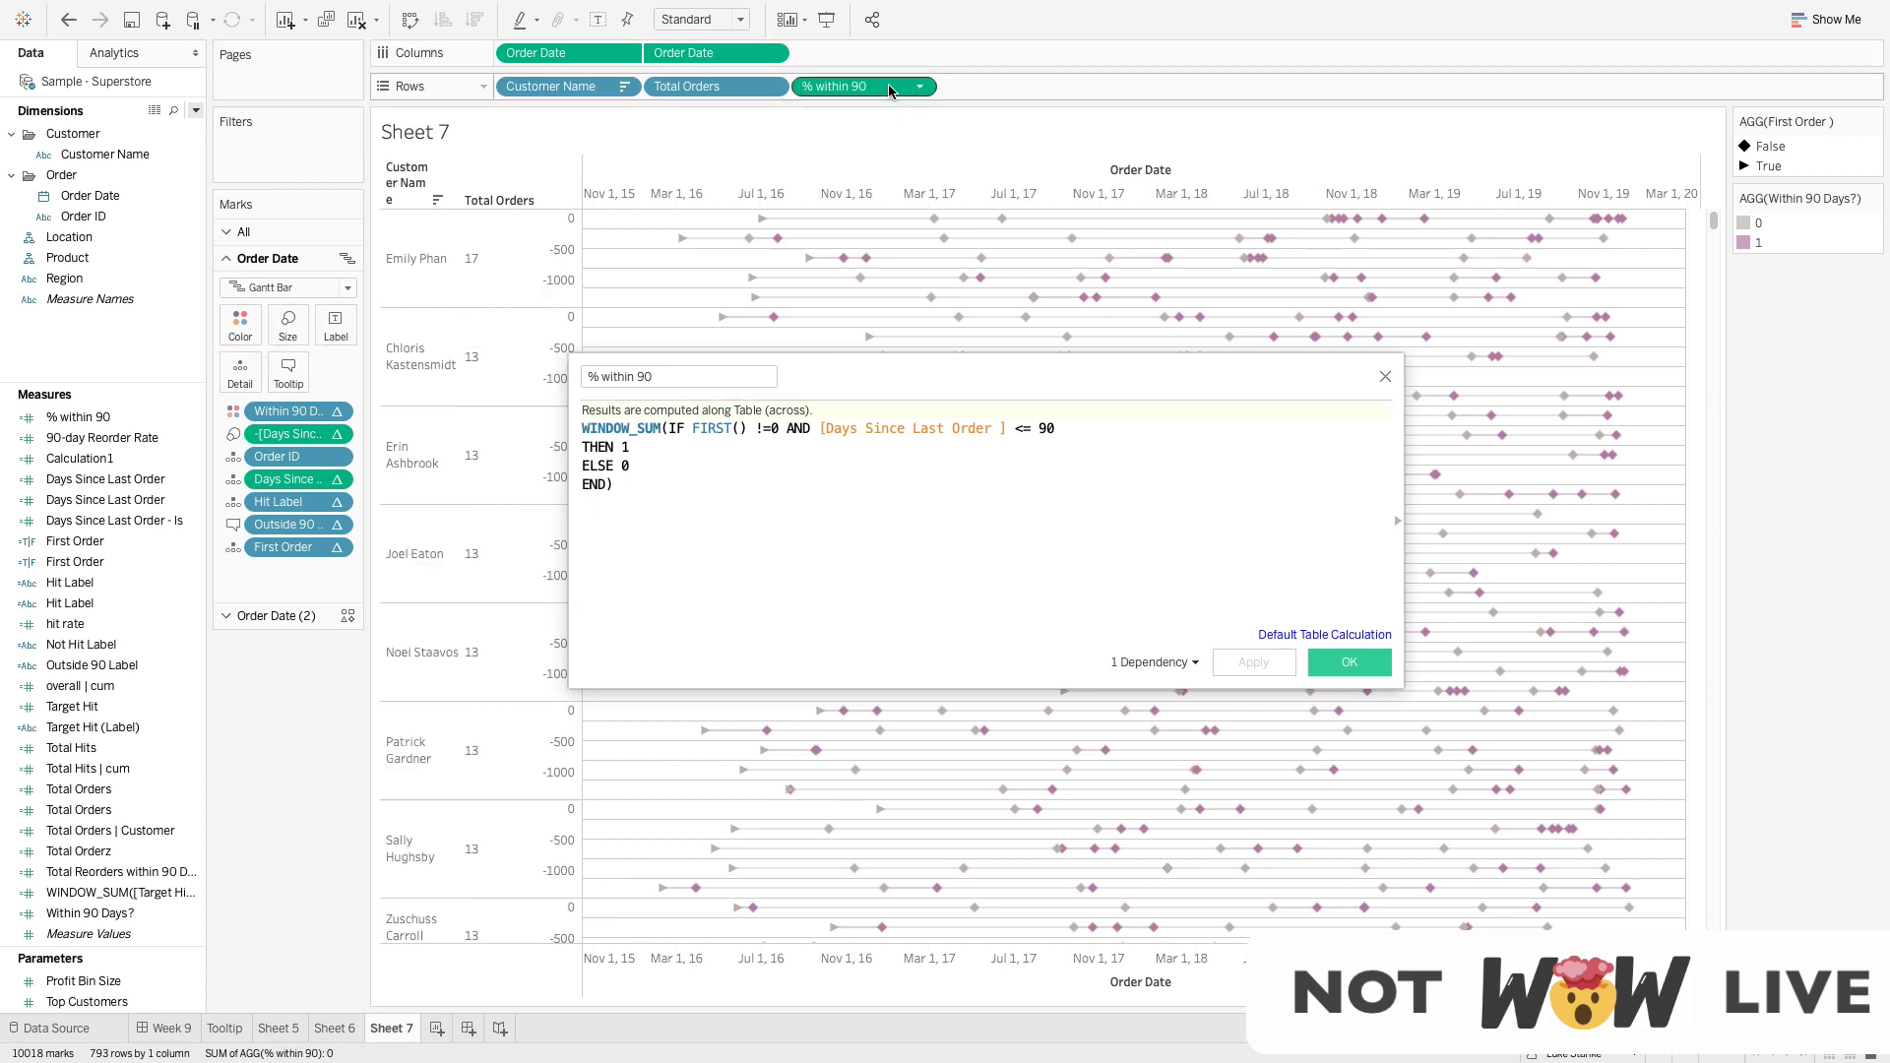
click(918, 87)
click(884, 269)
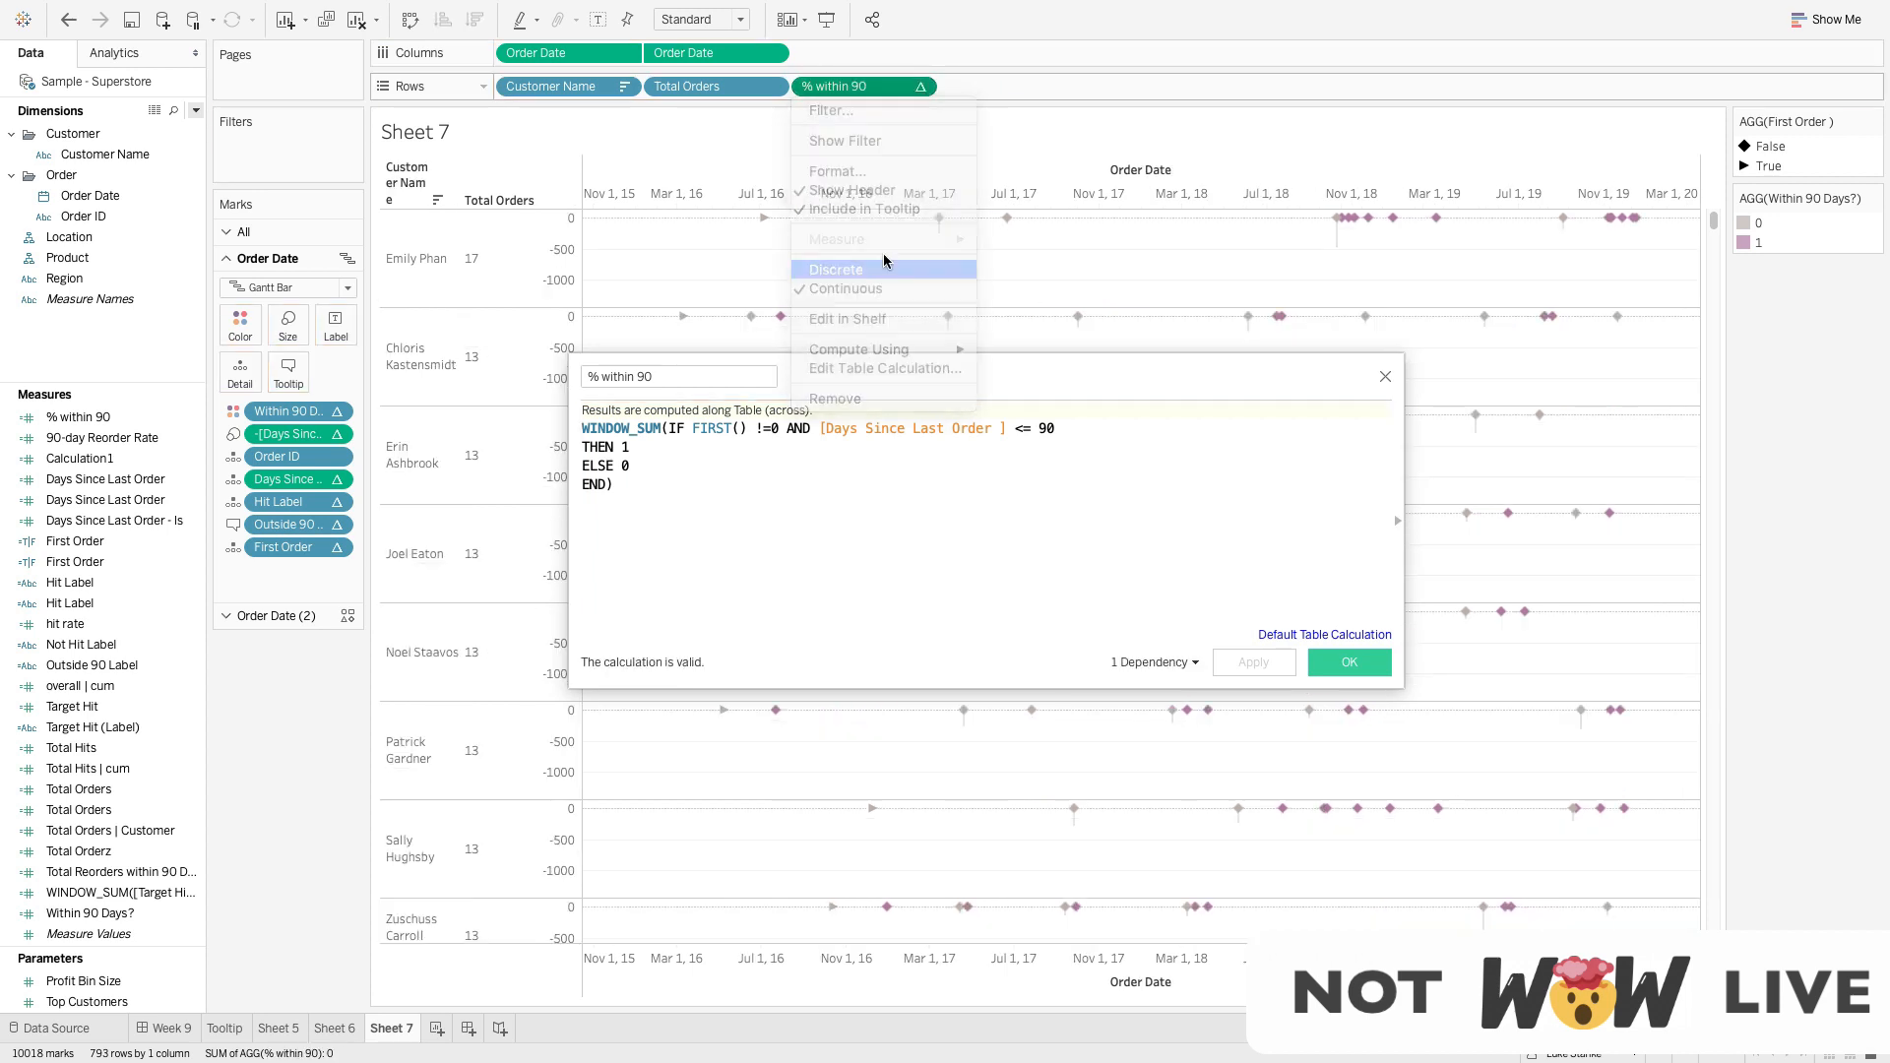
Compute the % within 90 table calculation along the specific dimensions Order Date, Order ID and Total Orders
click(920, 88)
click(865, 399)
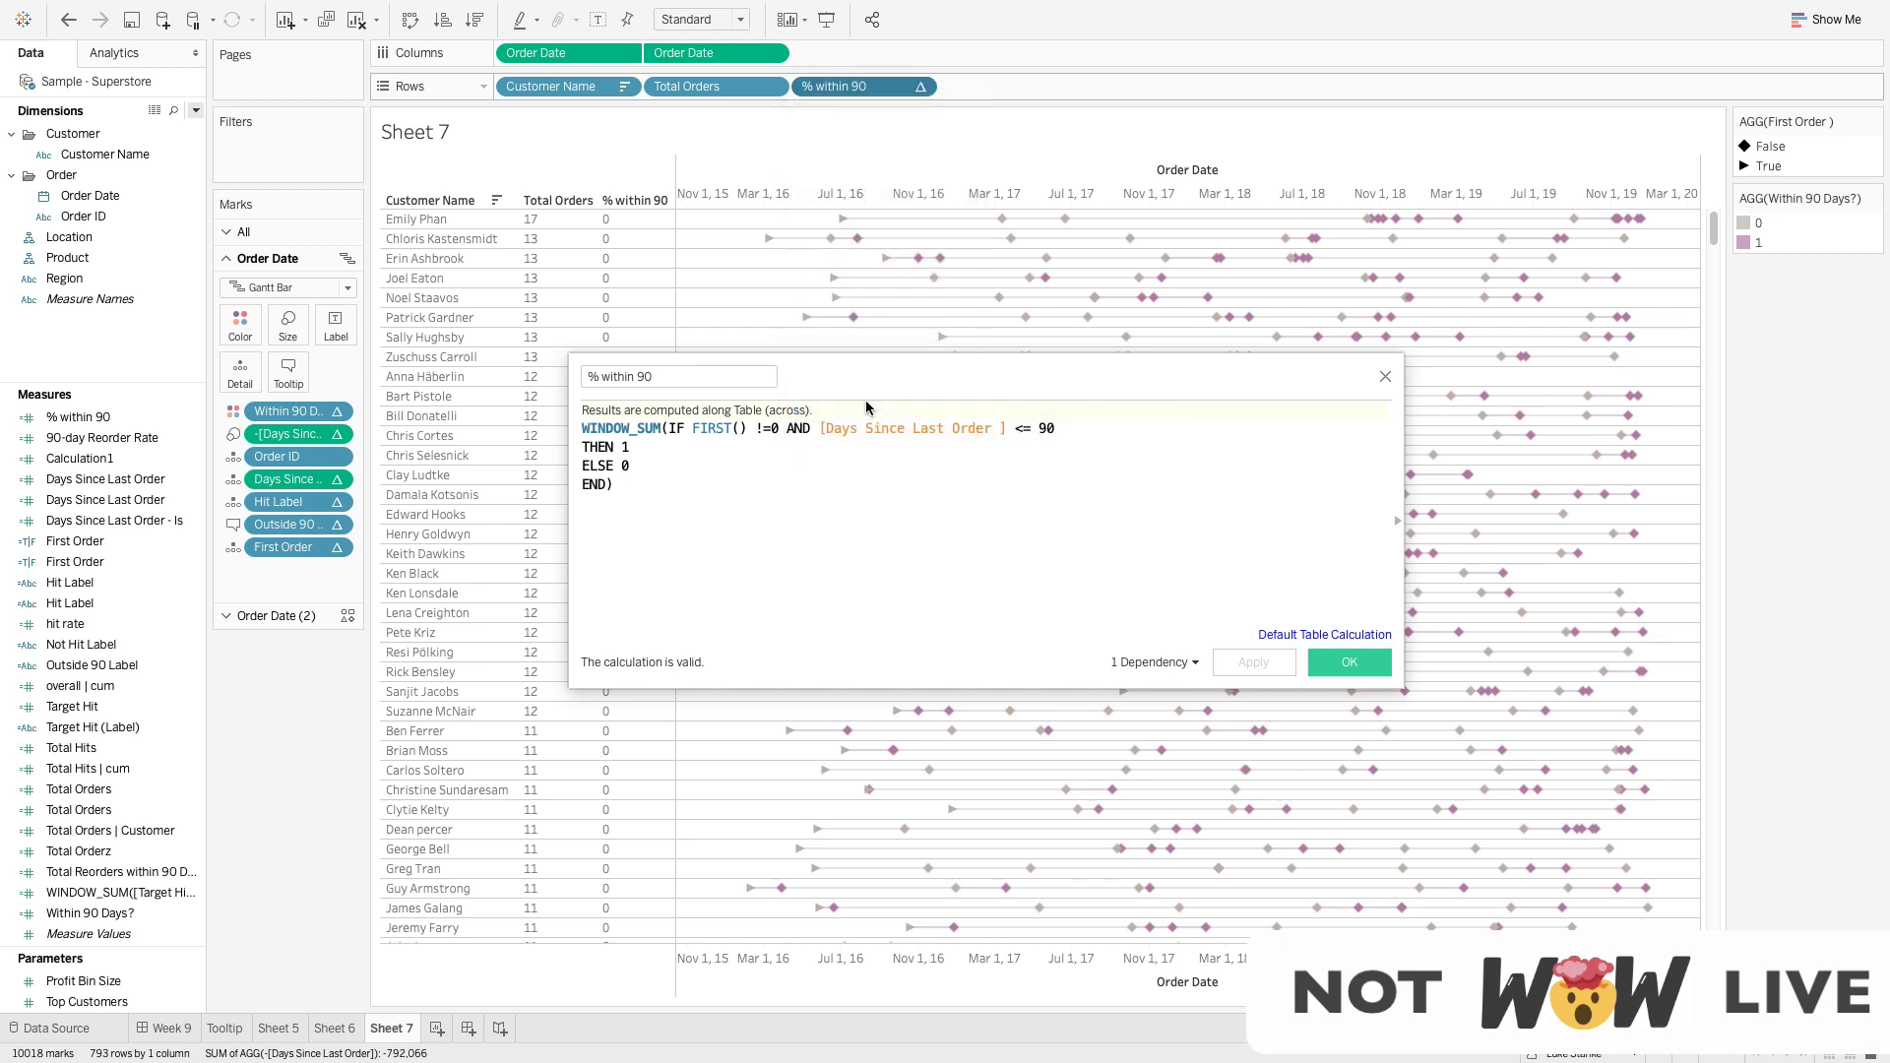
click(865, 400)
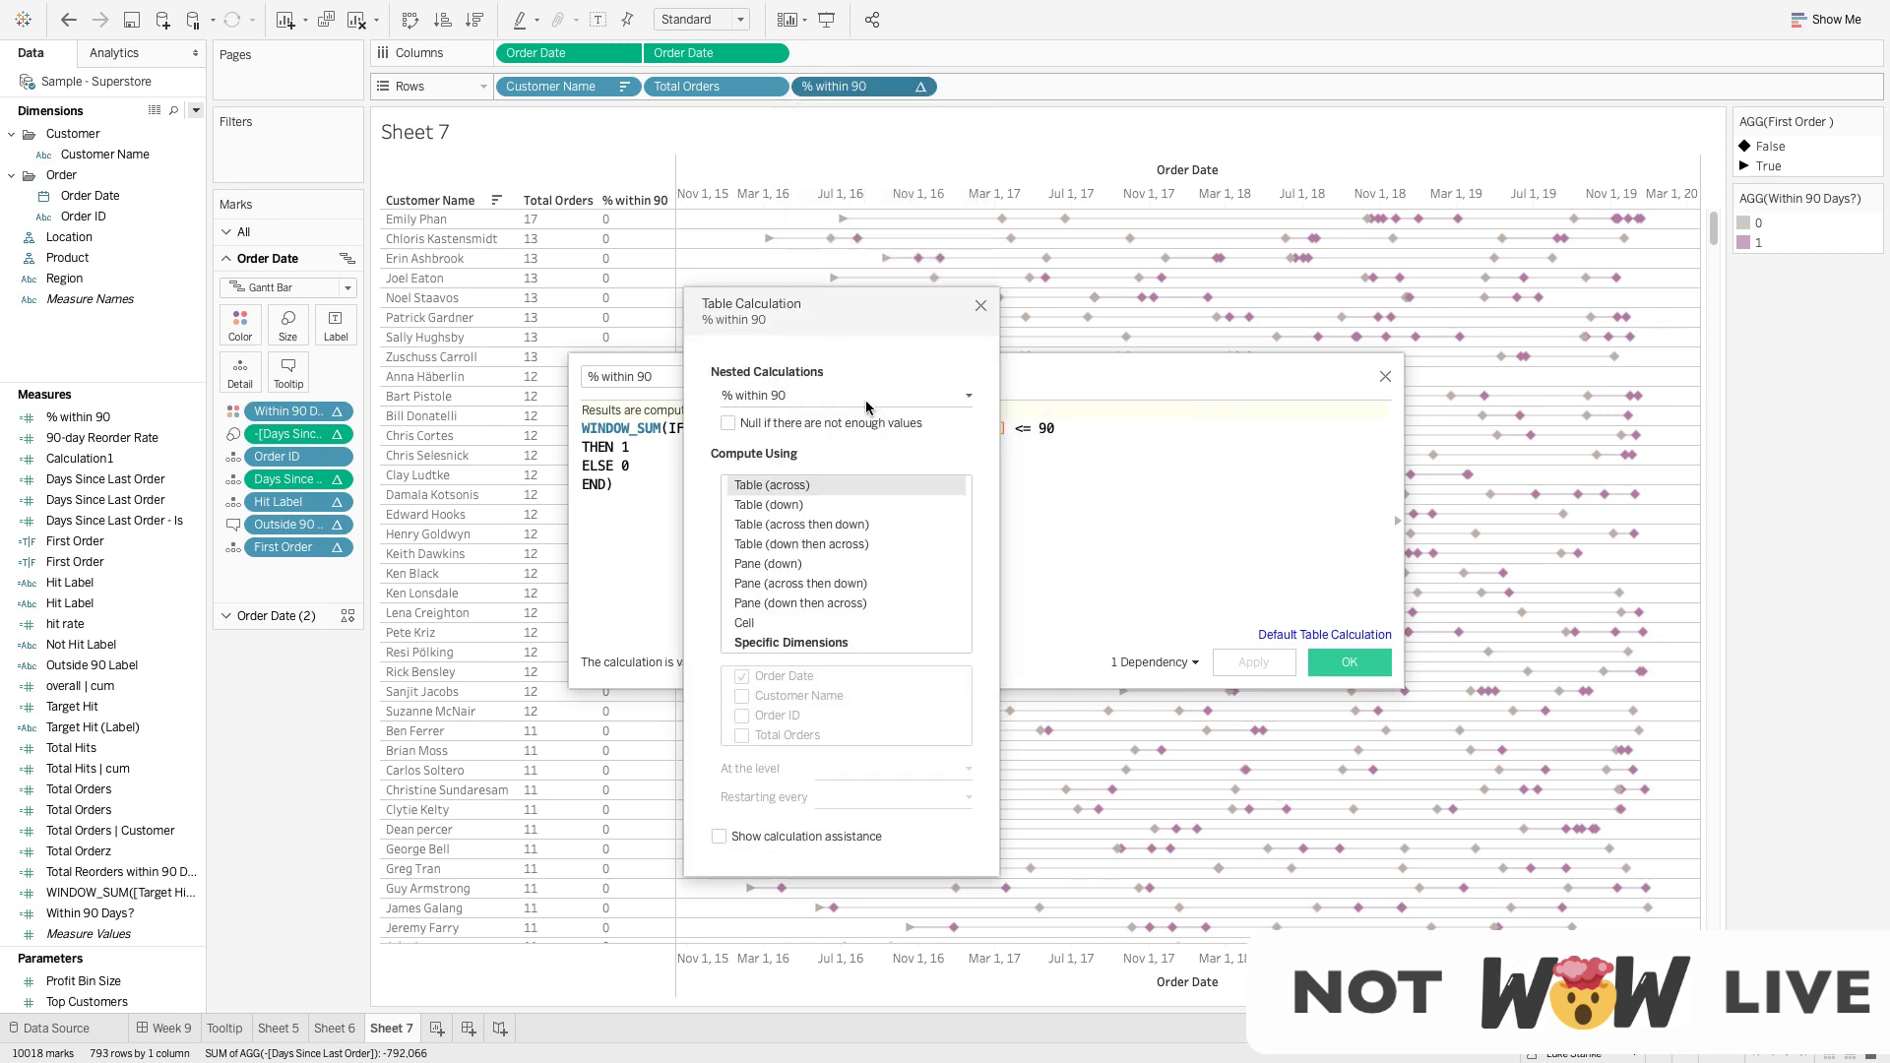
click(788, 640)
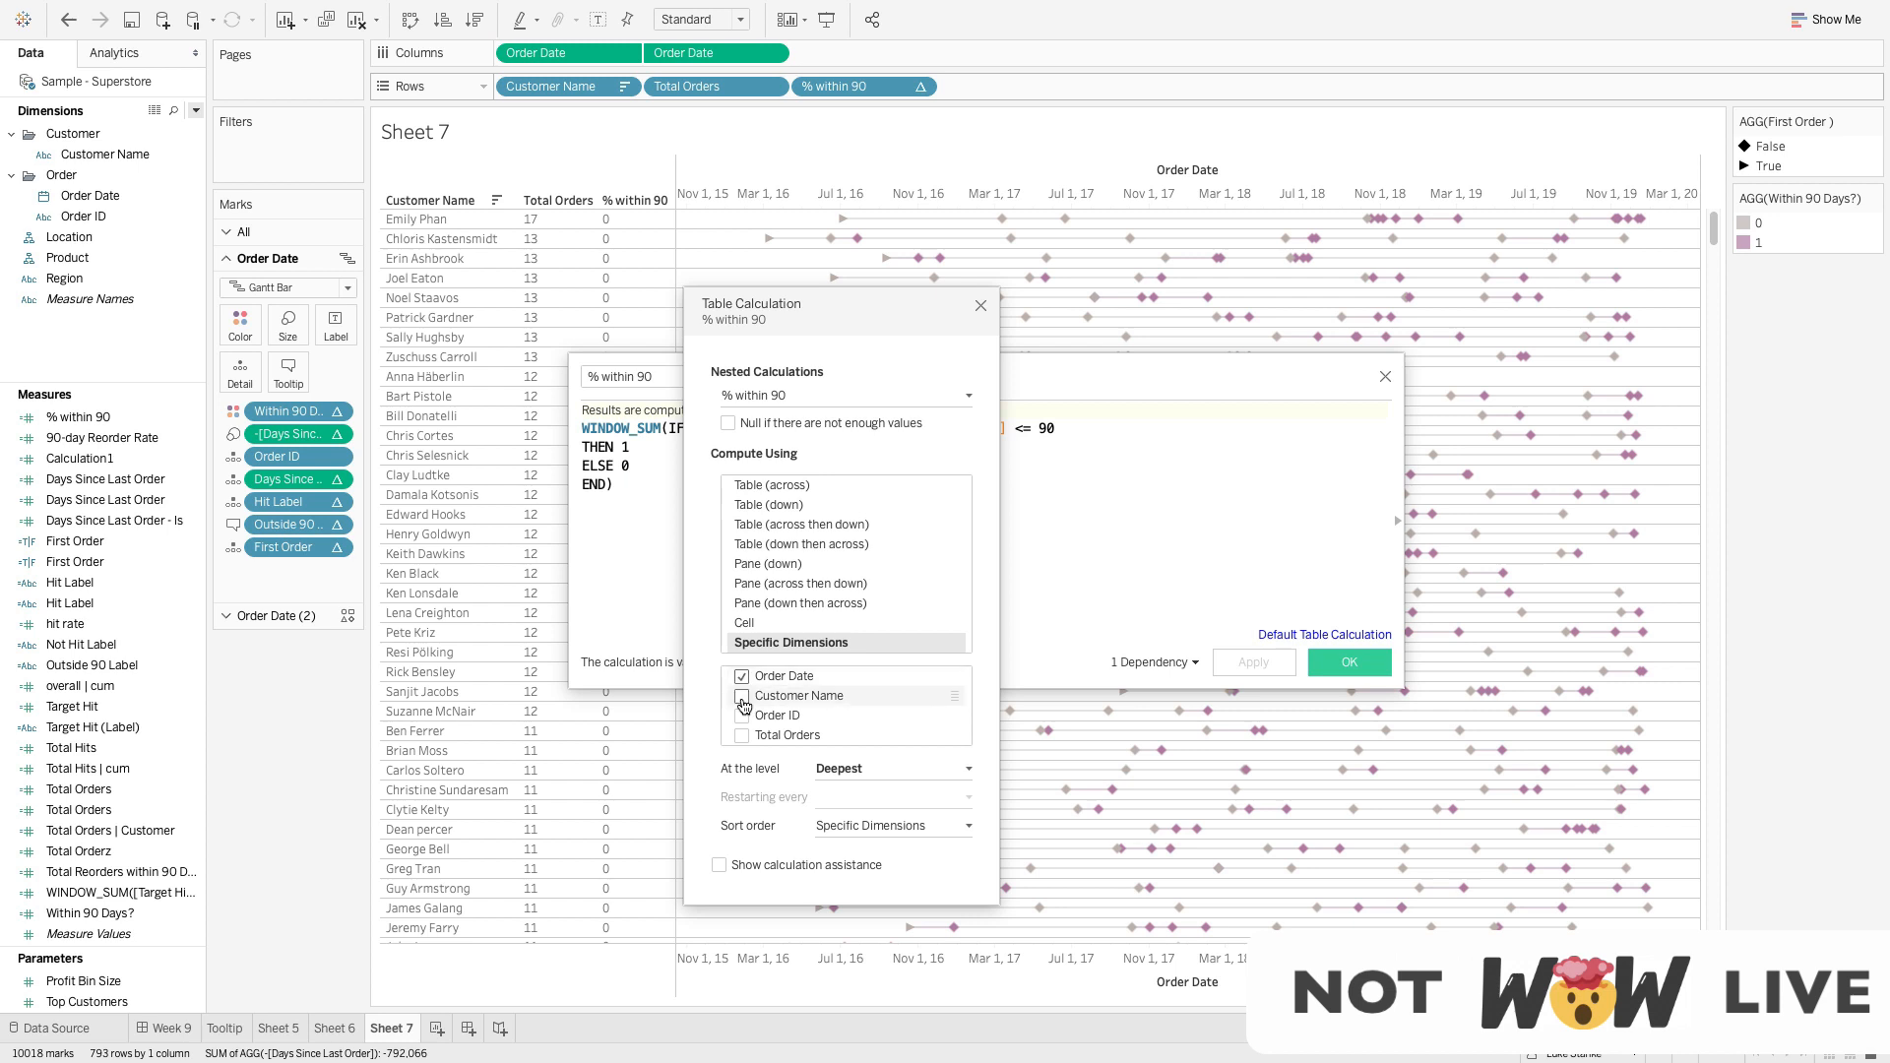
click(741, 715)
click(741, 735)
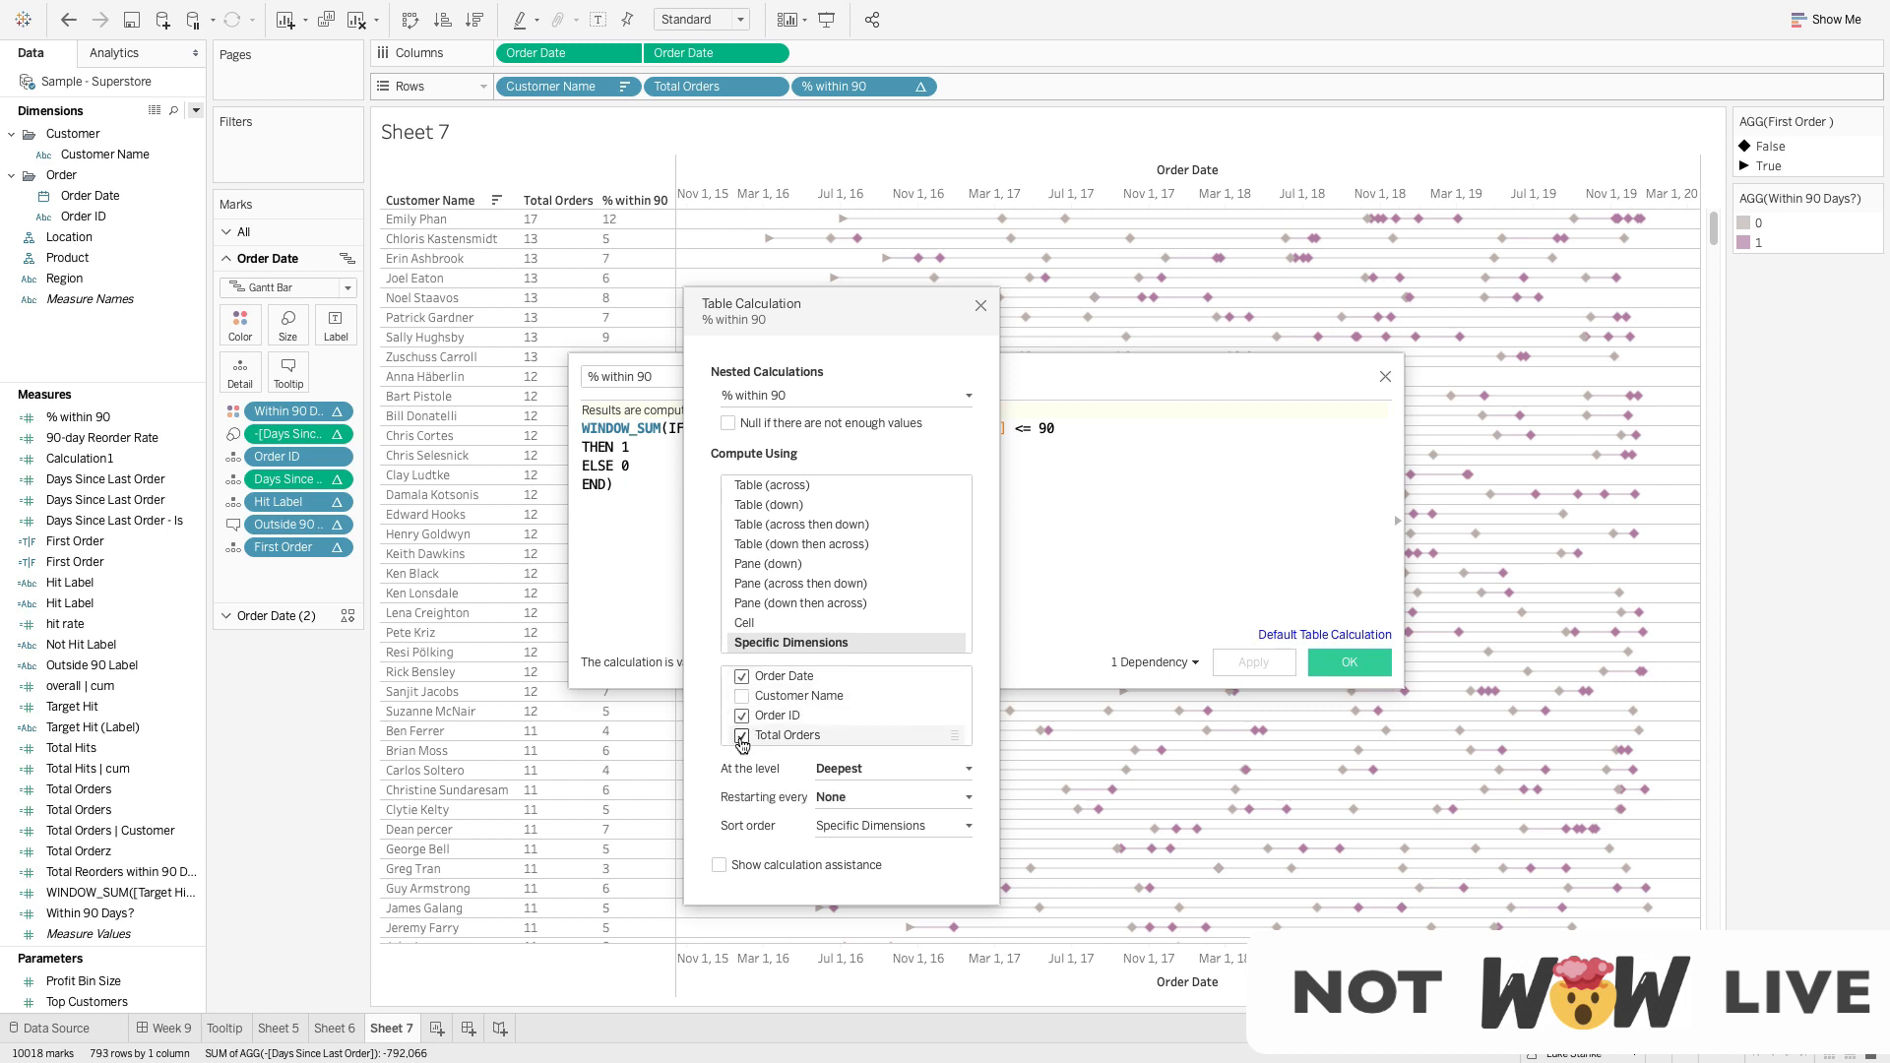
Compute the nested Days Since Last Order calculation along Order Date, Order ID and Total Orders, and close the table calculation settings
click(753, 395)
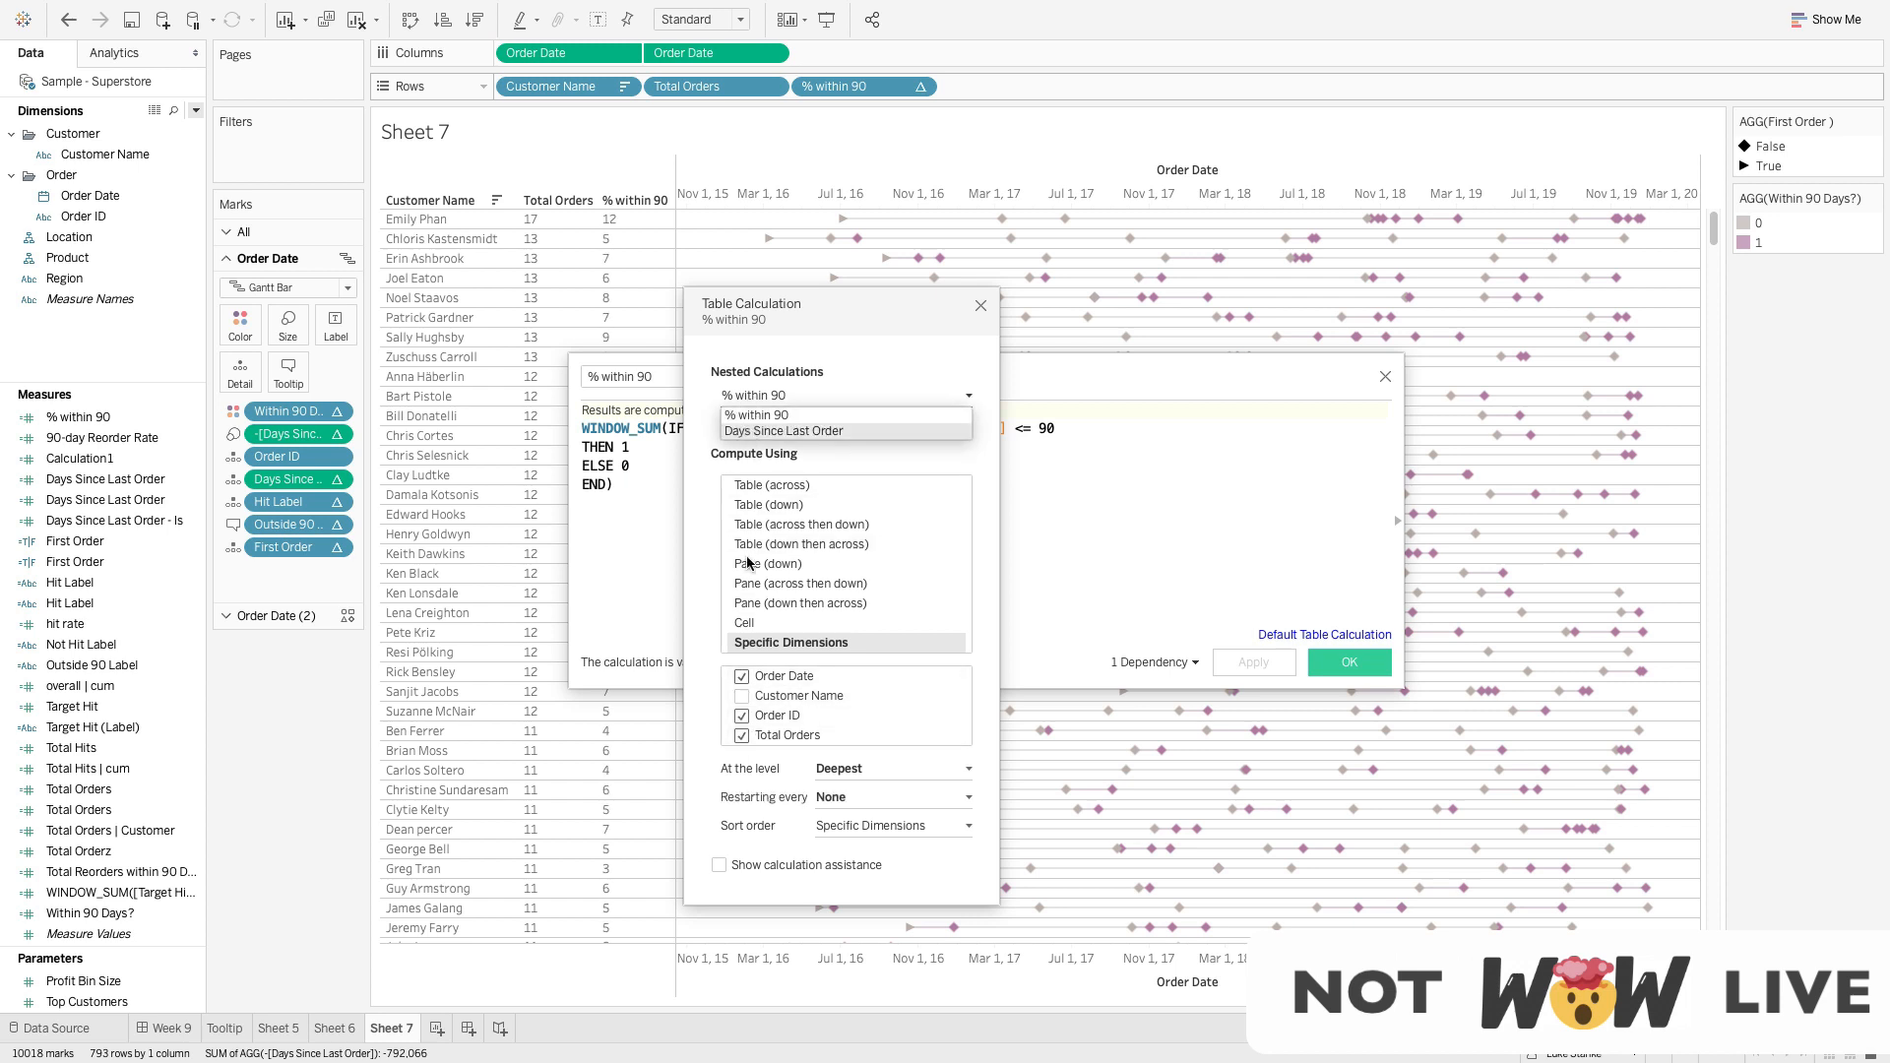
key(Return)
drag(751, 670, 748, 713)
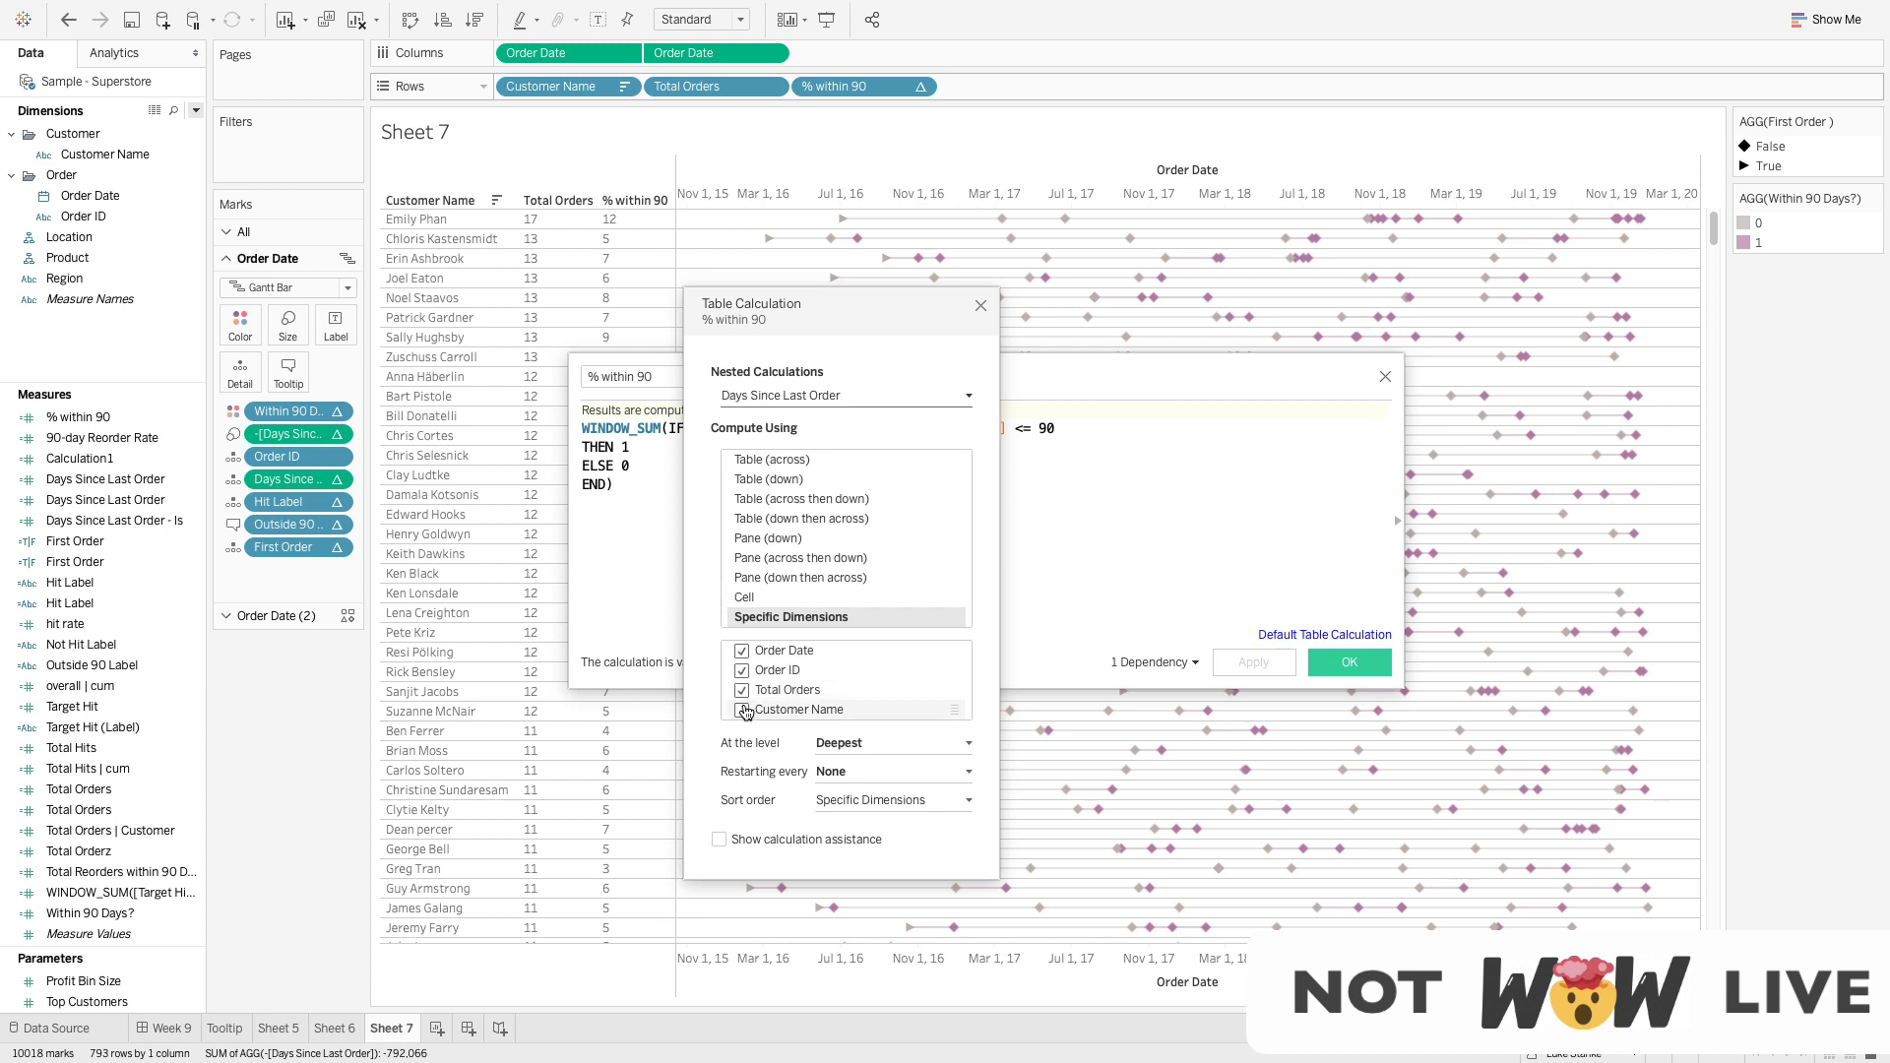
click(765, 391)
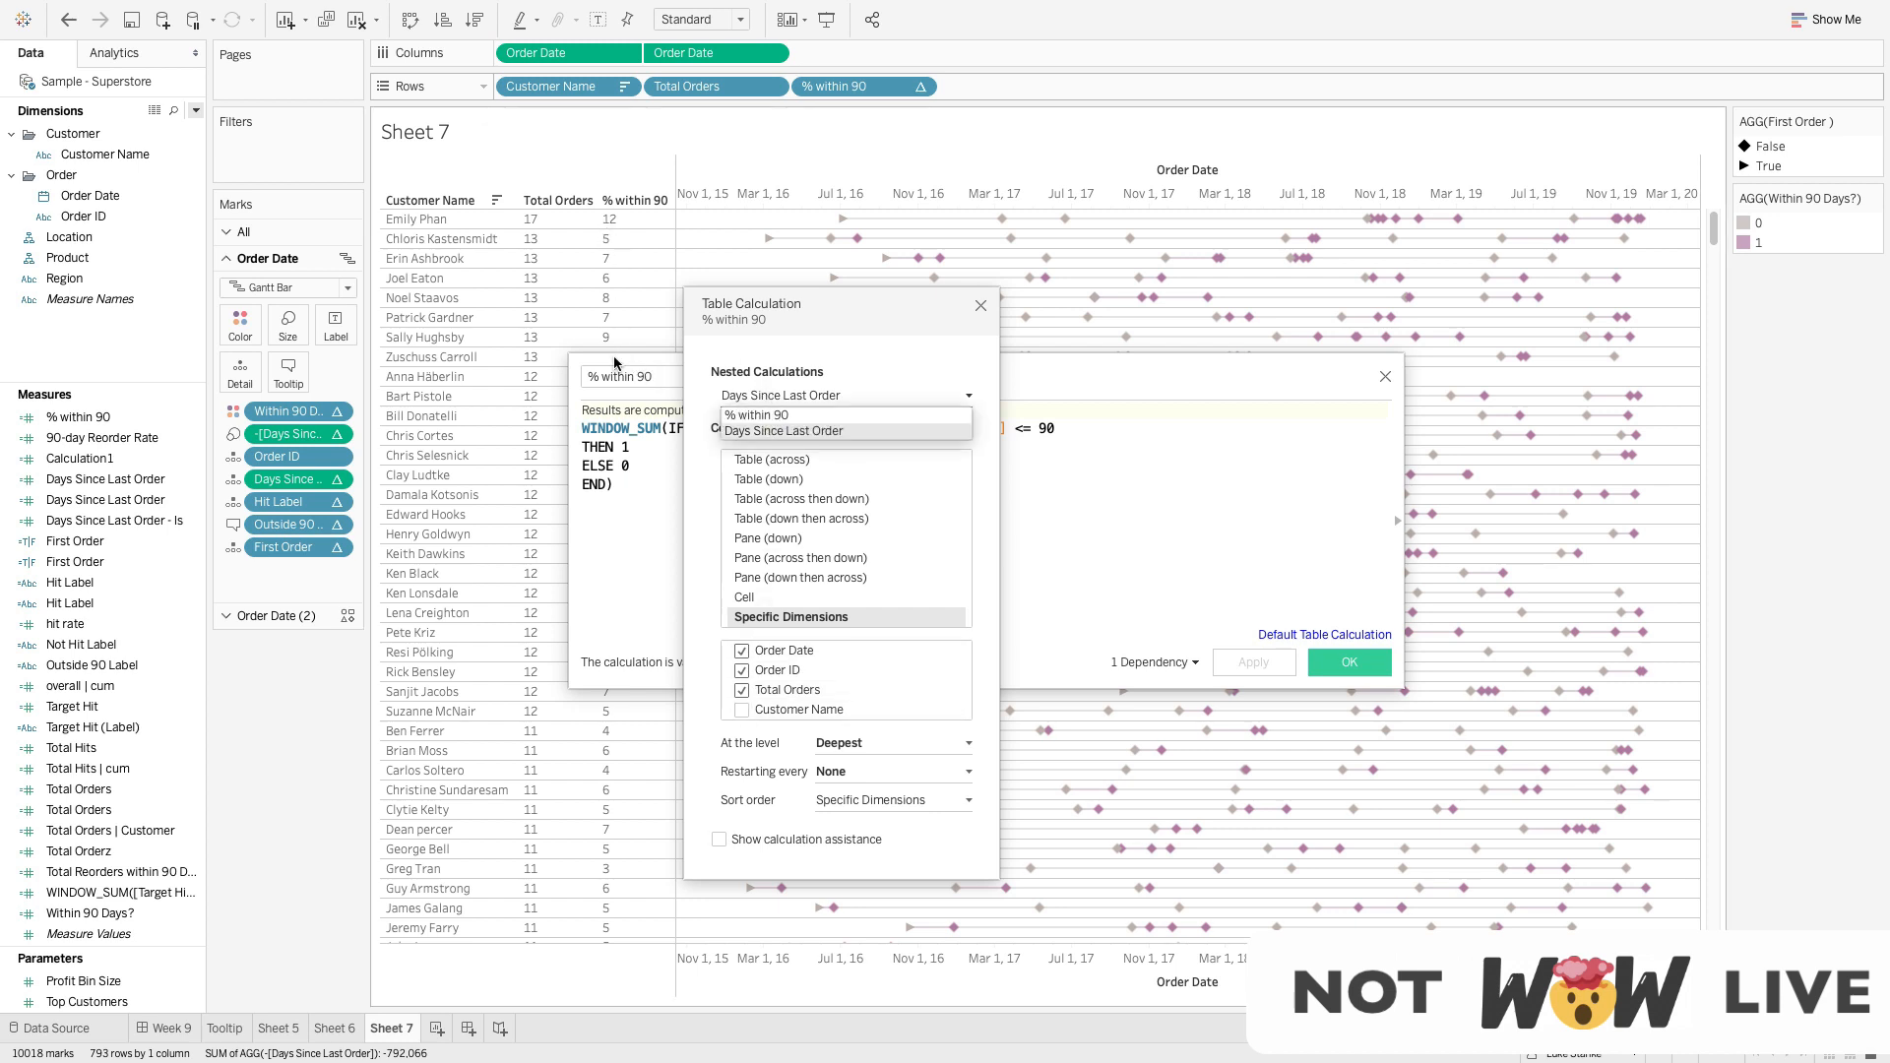
click(576, 215)
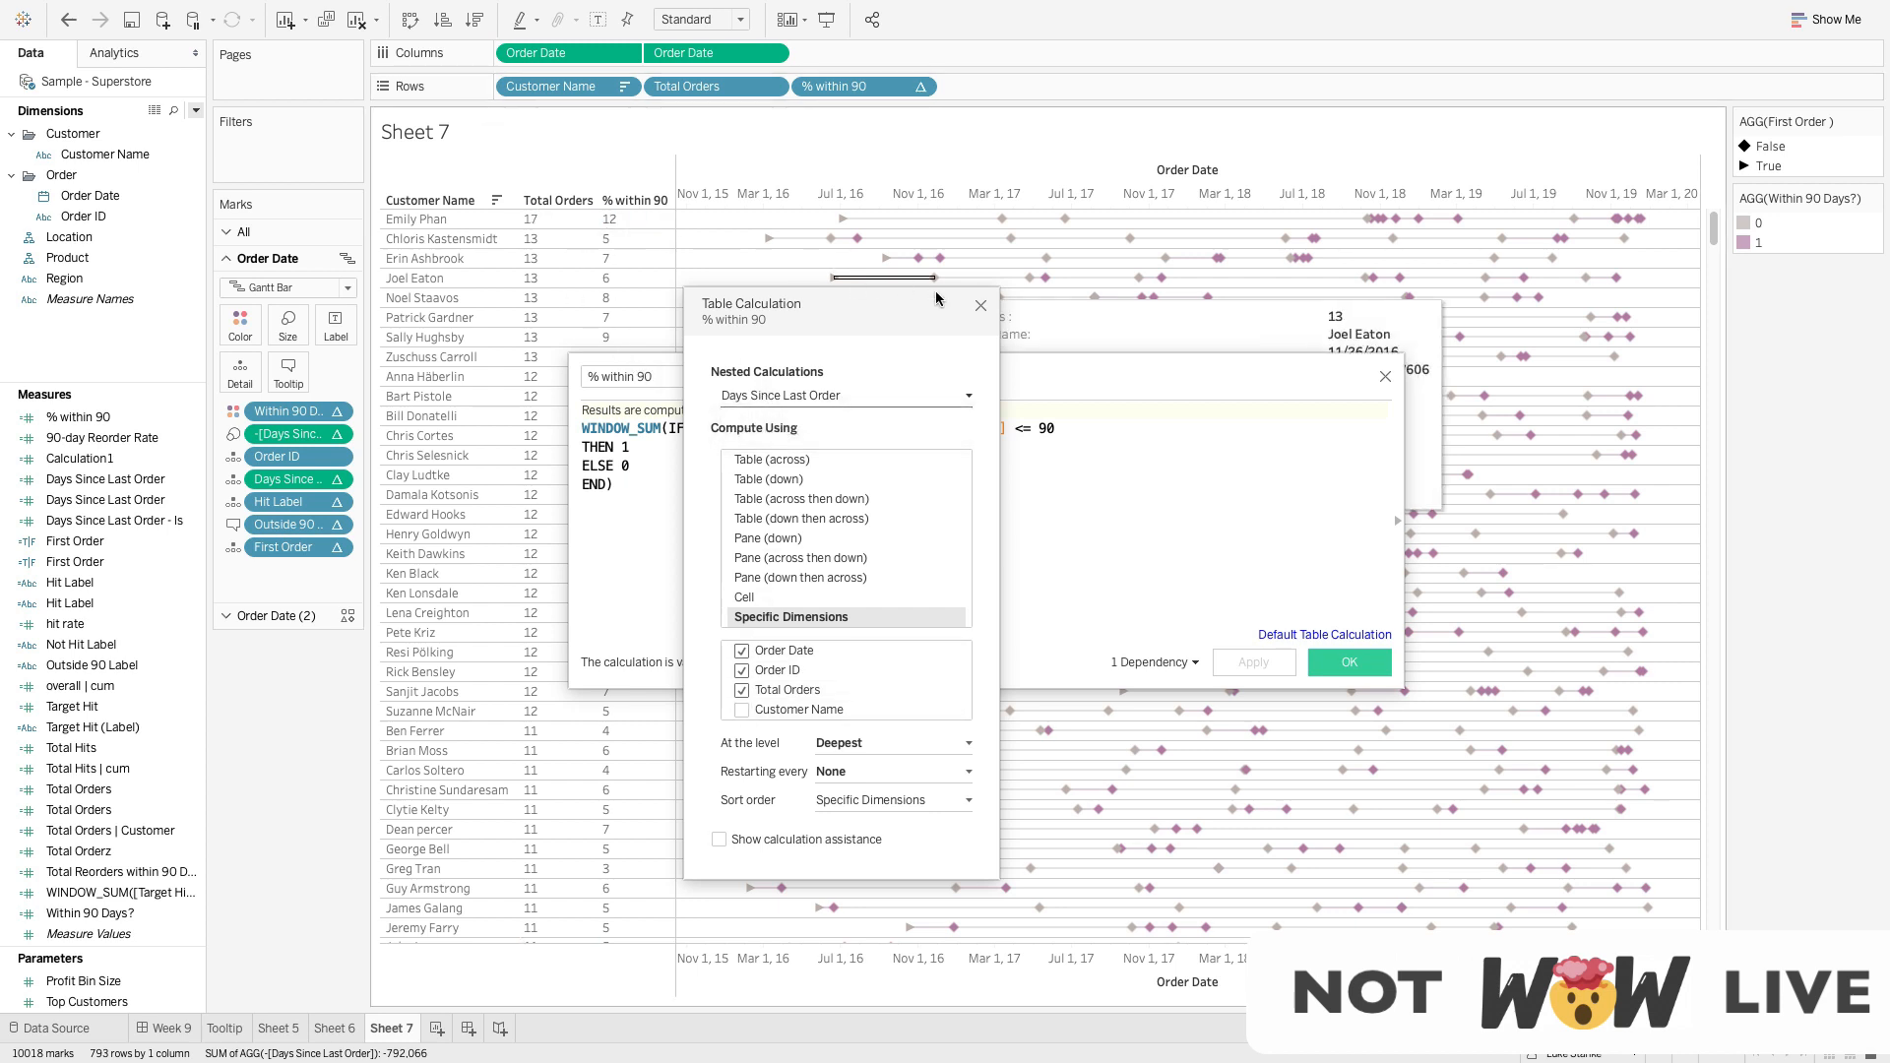
click(980, 308)
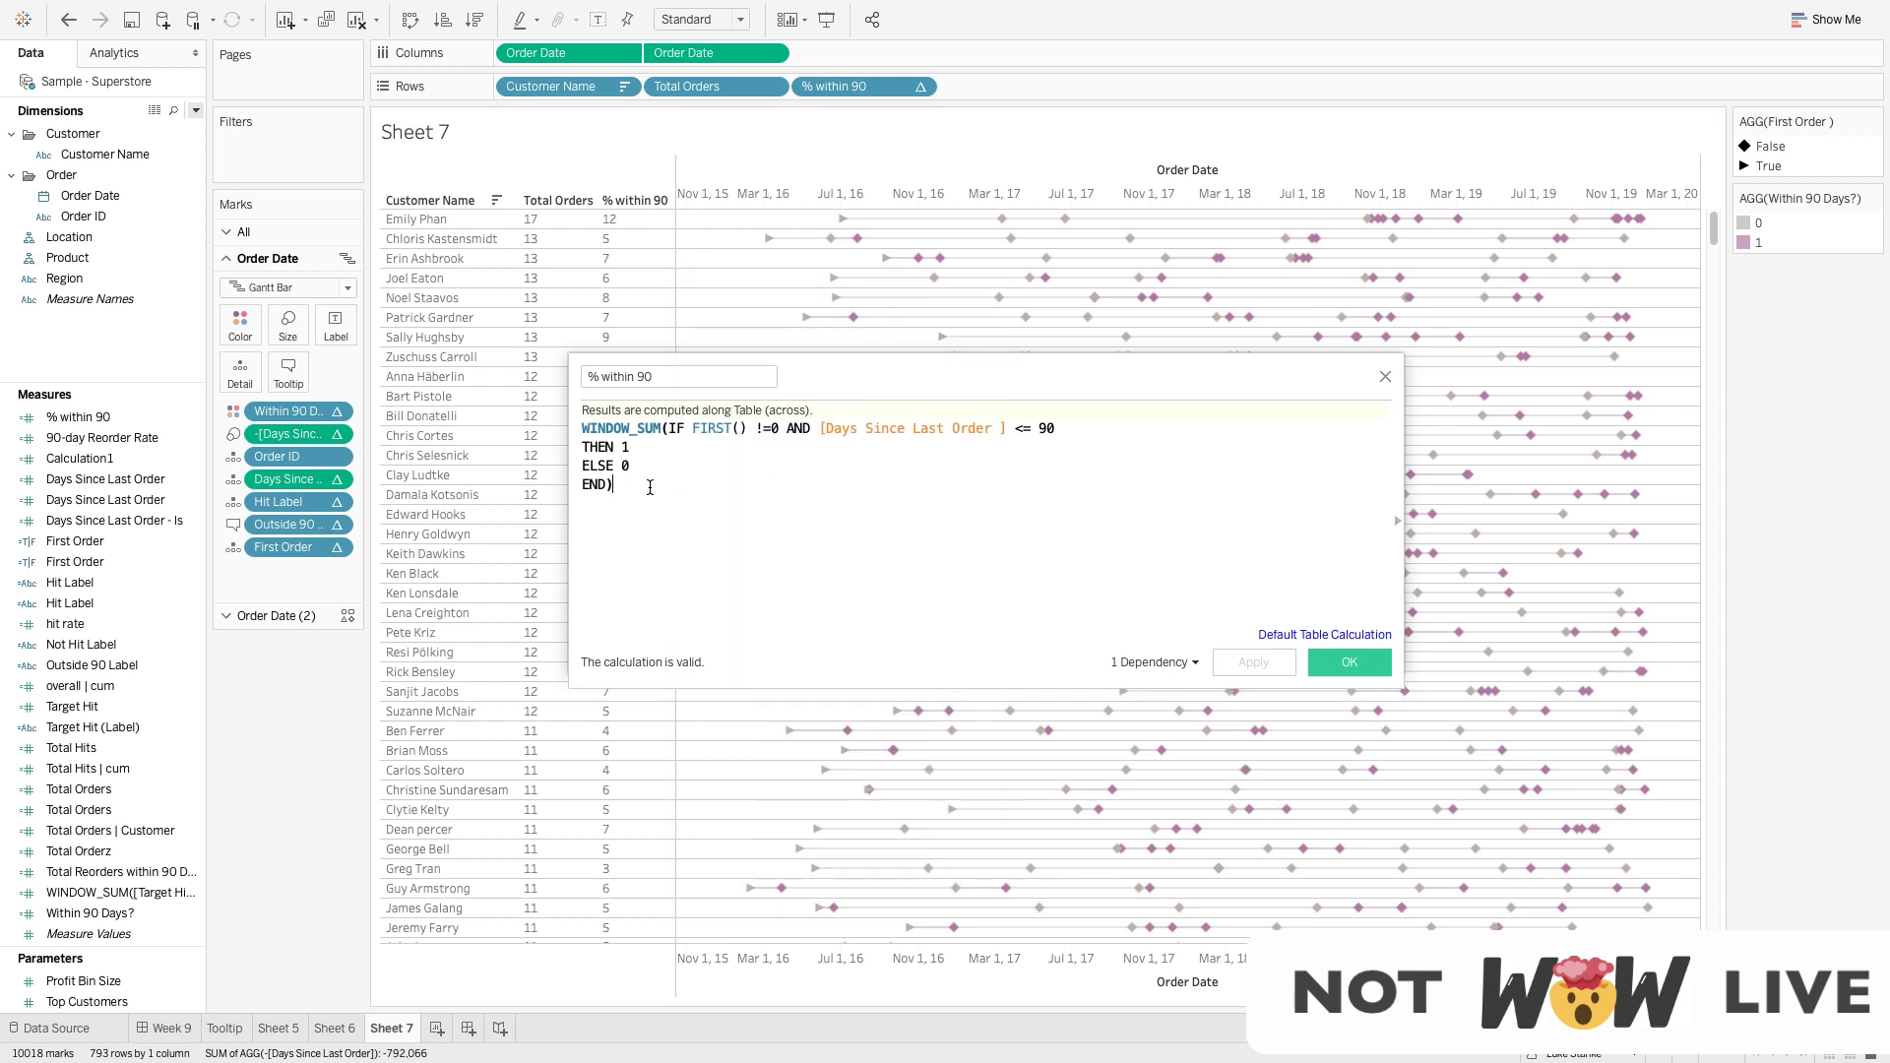
Divide the WINDOW_SUM expression in % within 90 by MIN([Total Orders ] - 1) and save the calculated field
text(/)
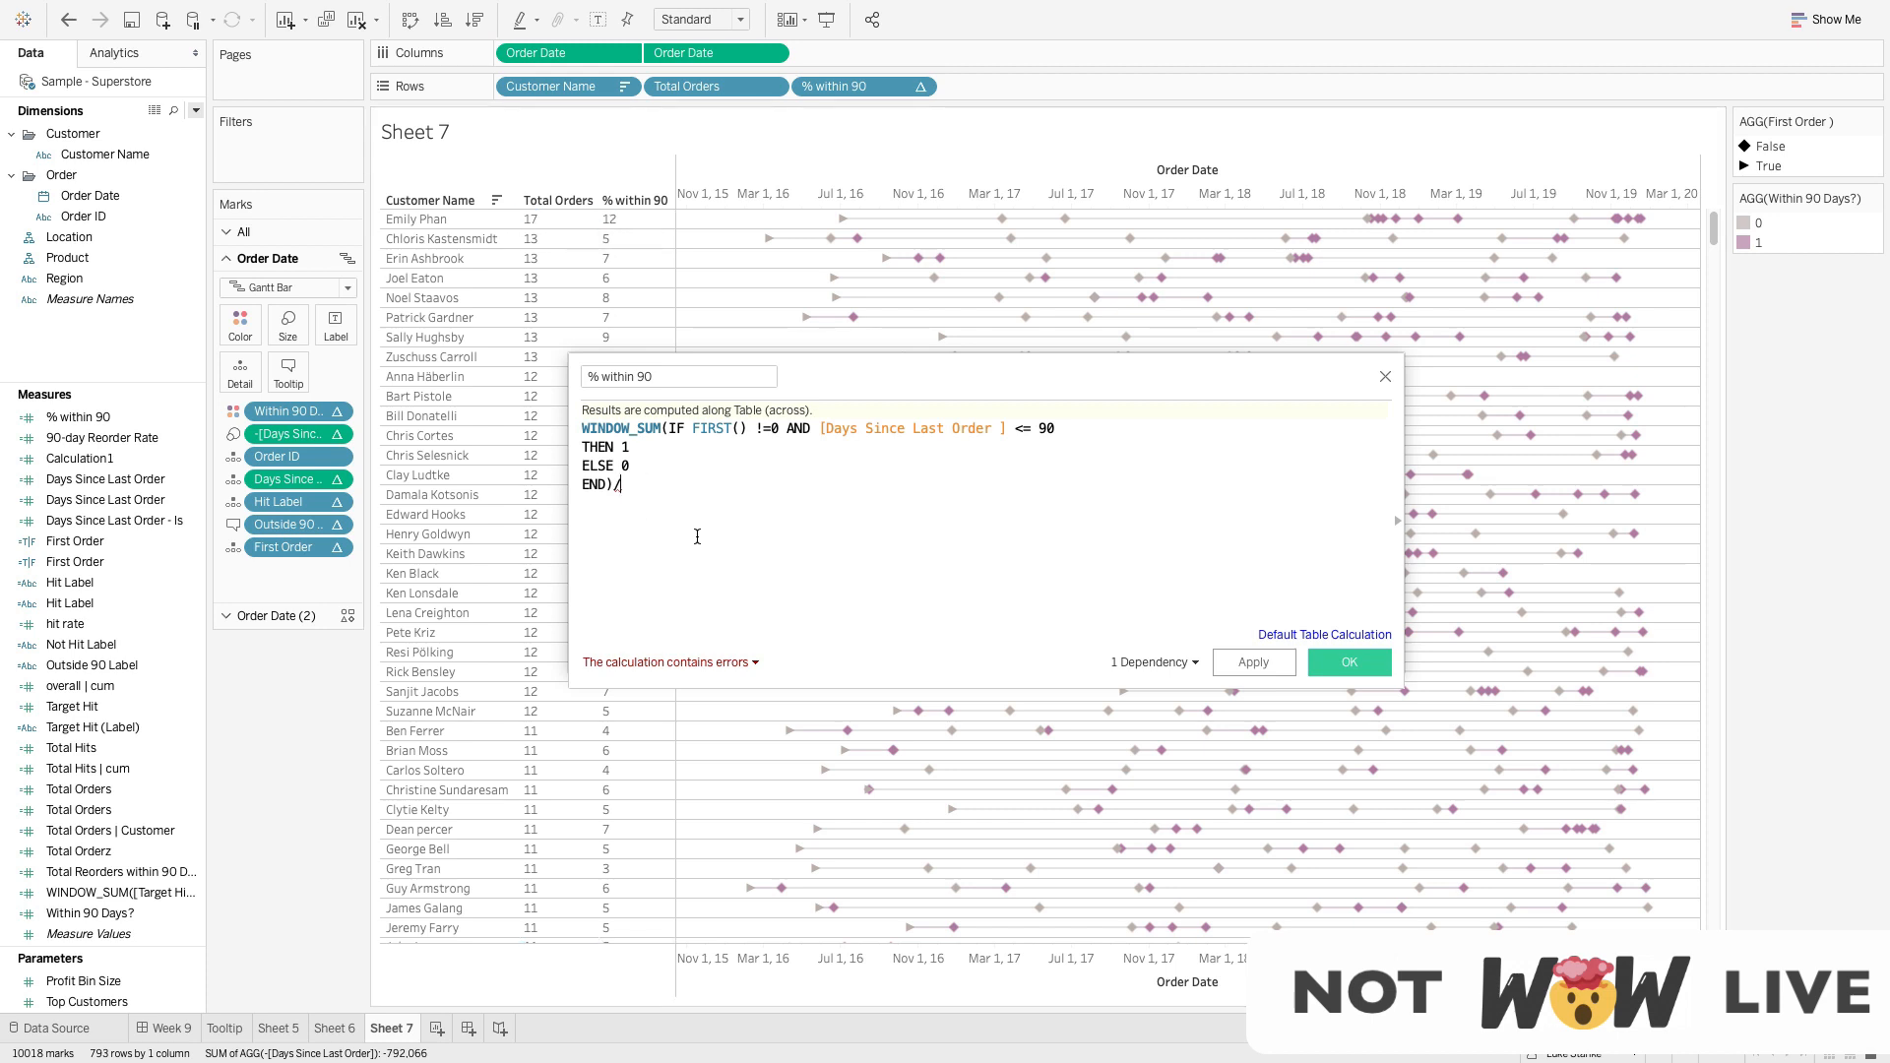
text(AM)
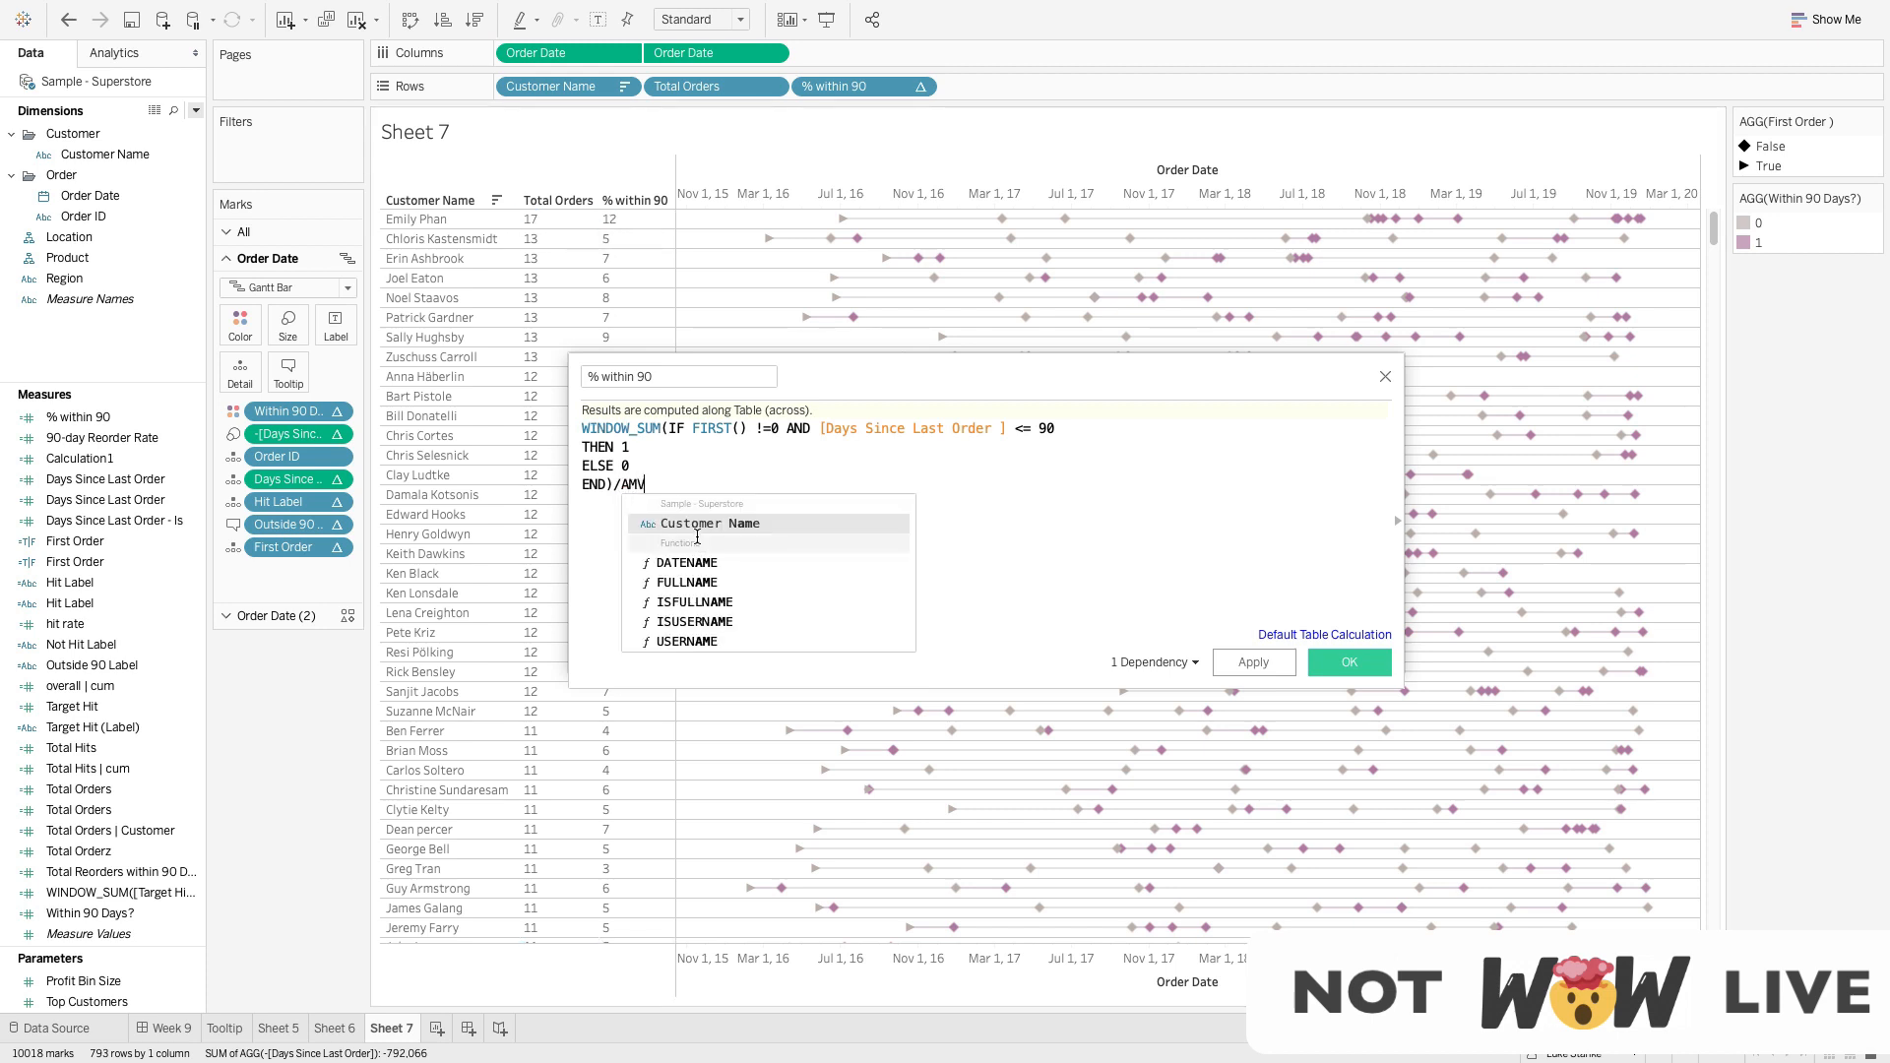
key(BackSpace)
key(BackSpace)
text(MIN)
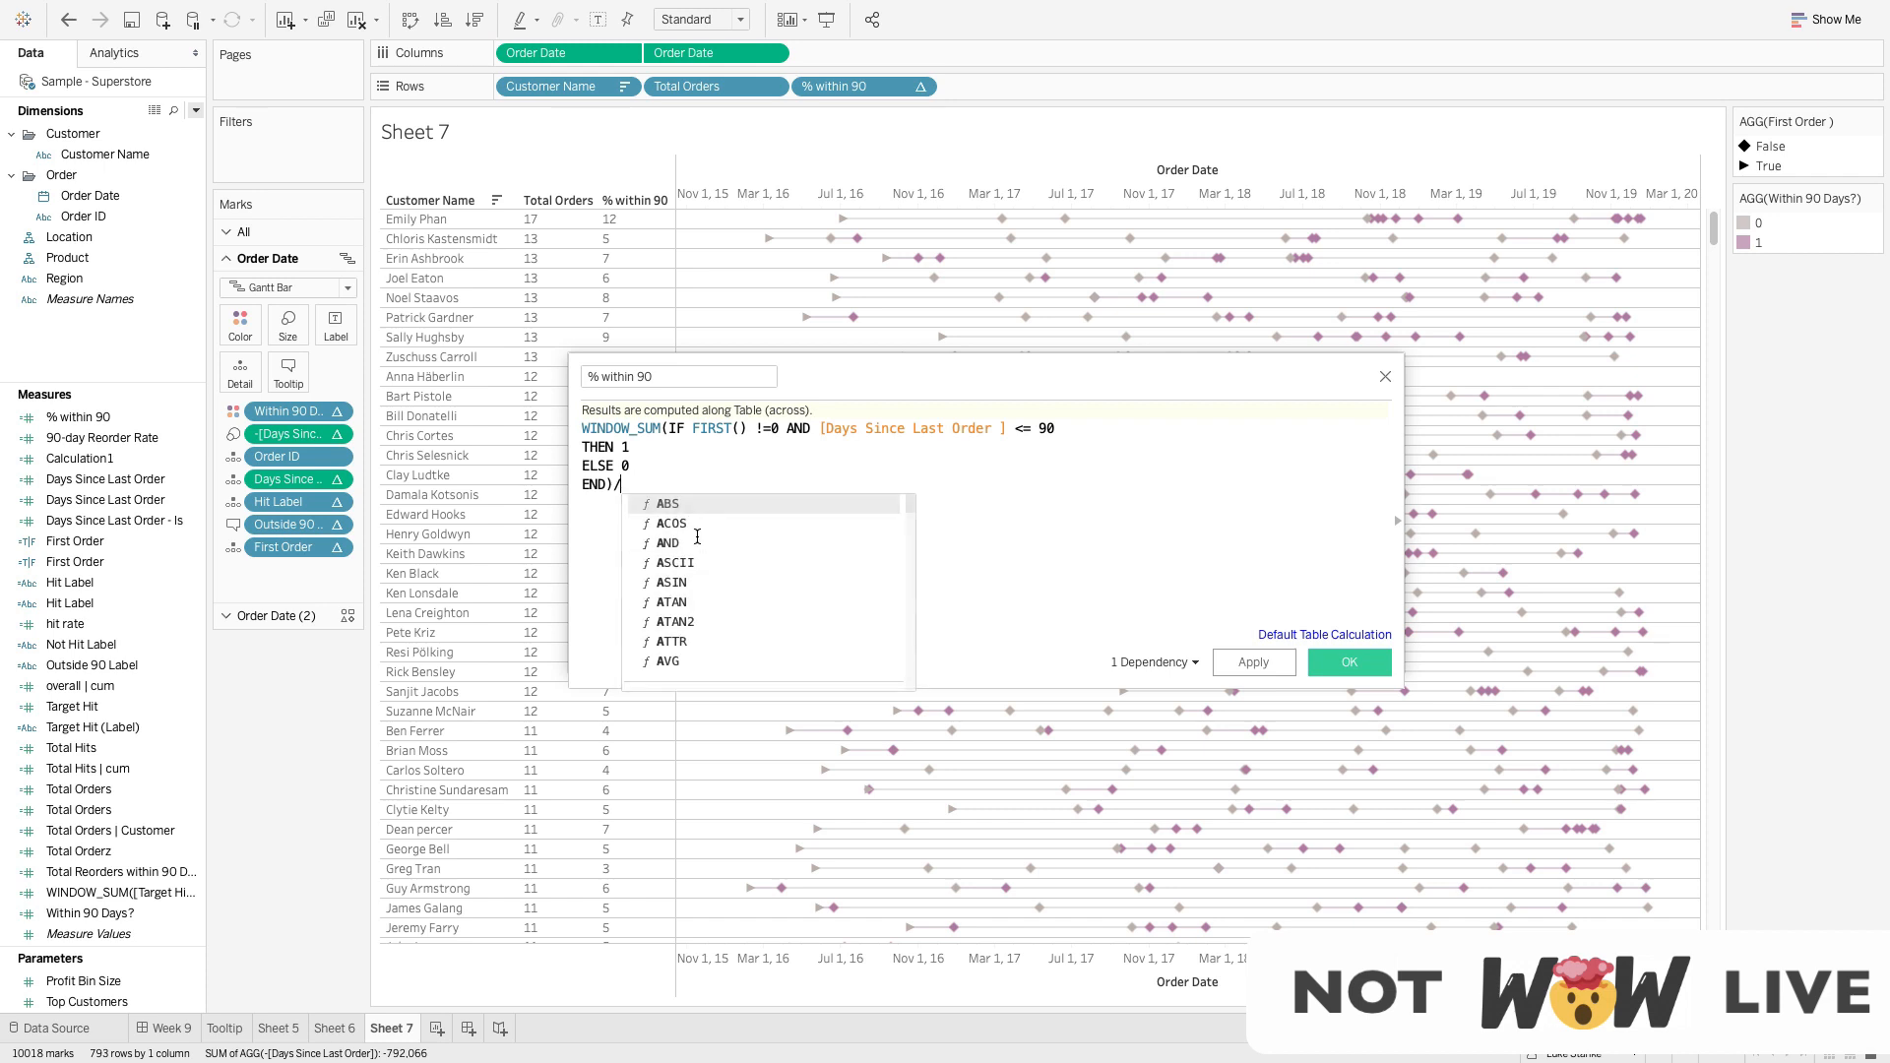
text((Tota)
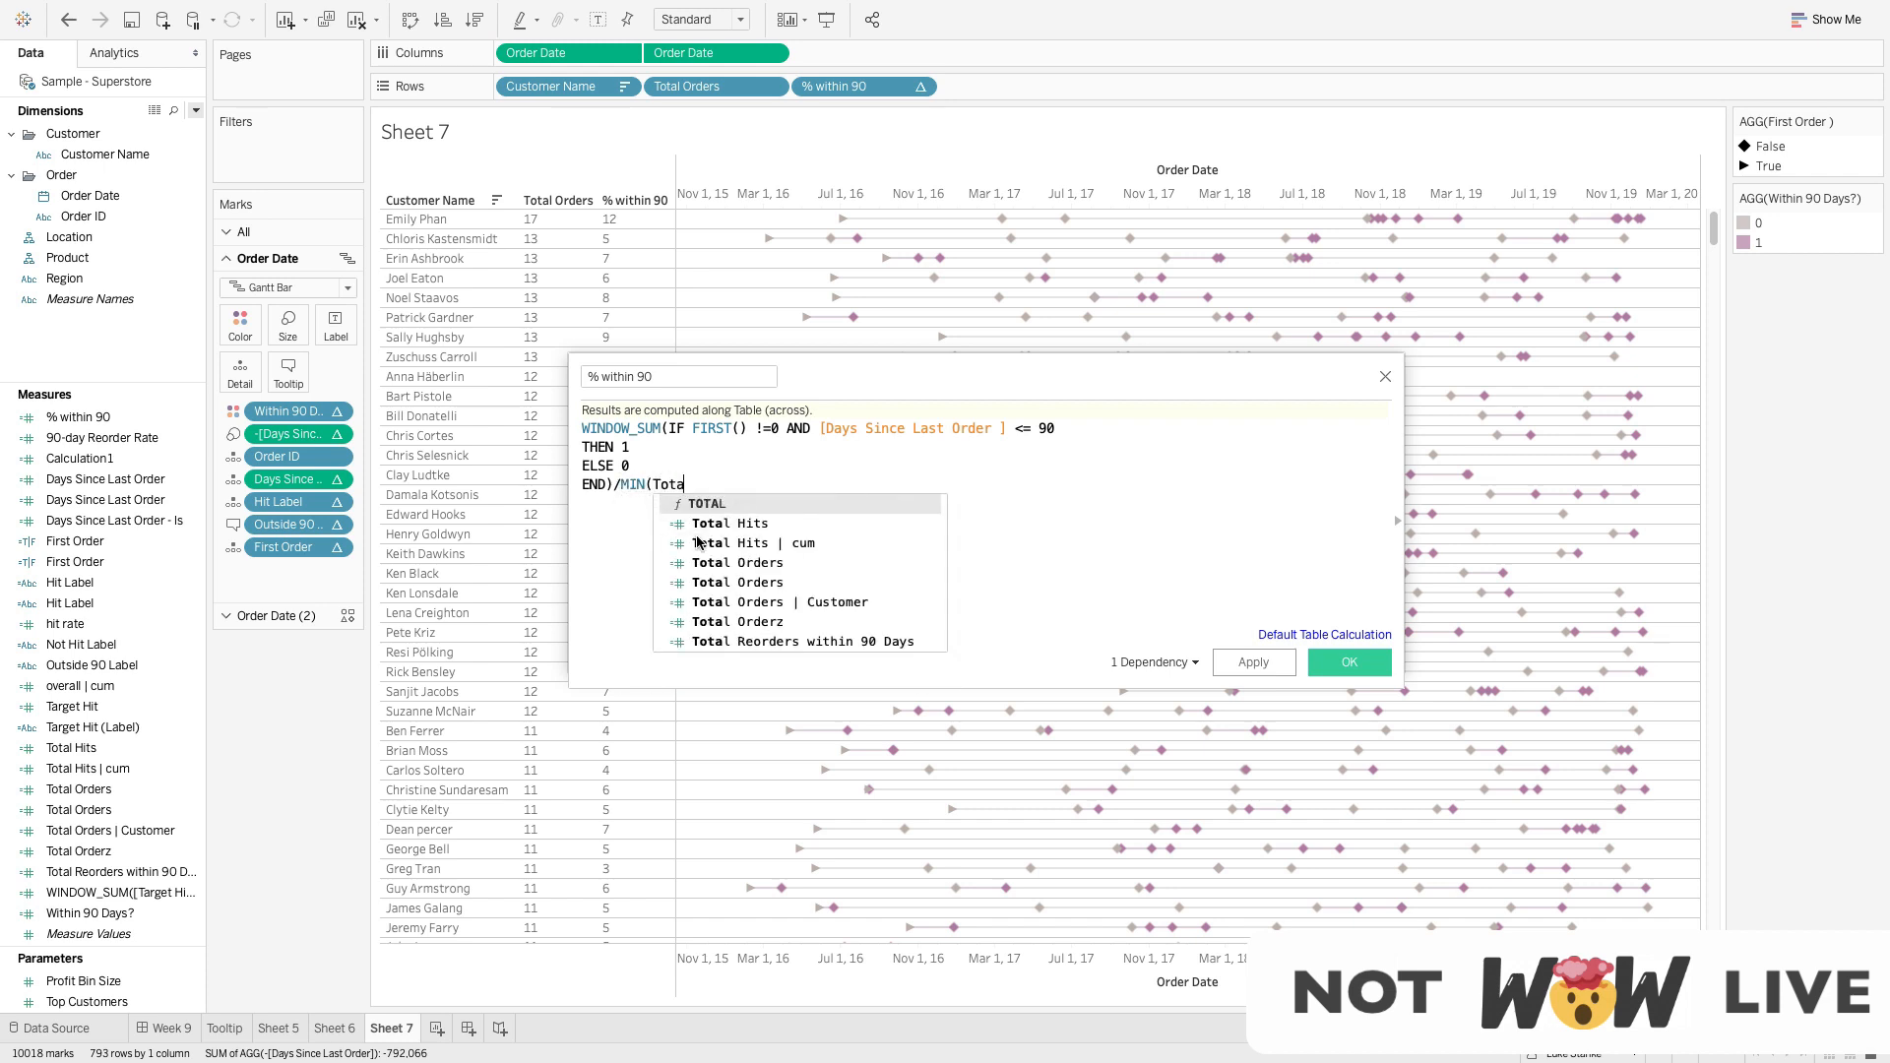
key(Down)
key(Down)
key(Down)
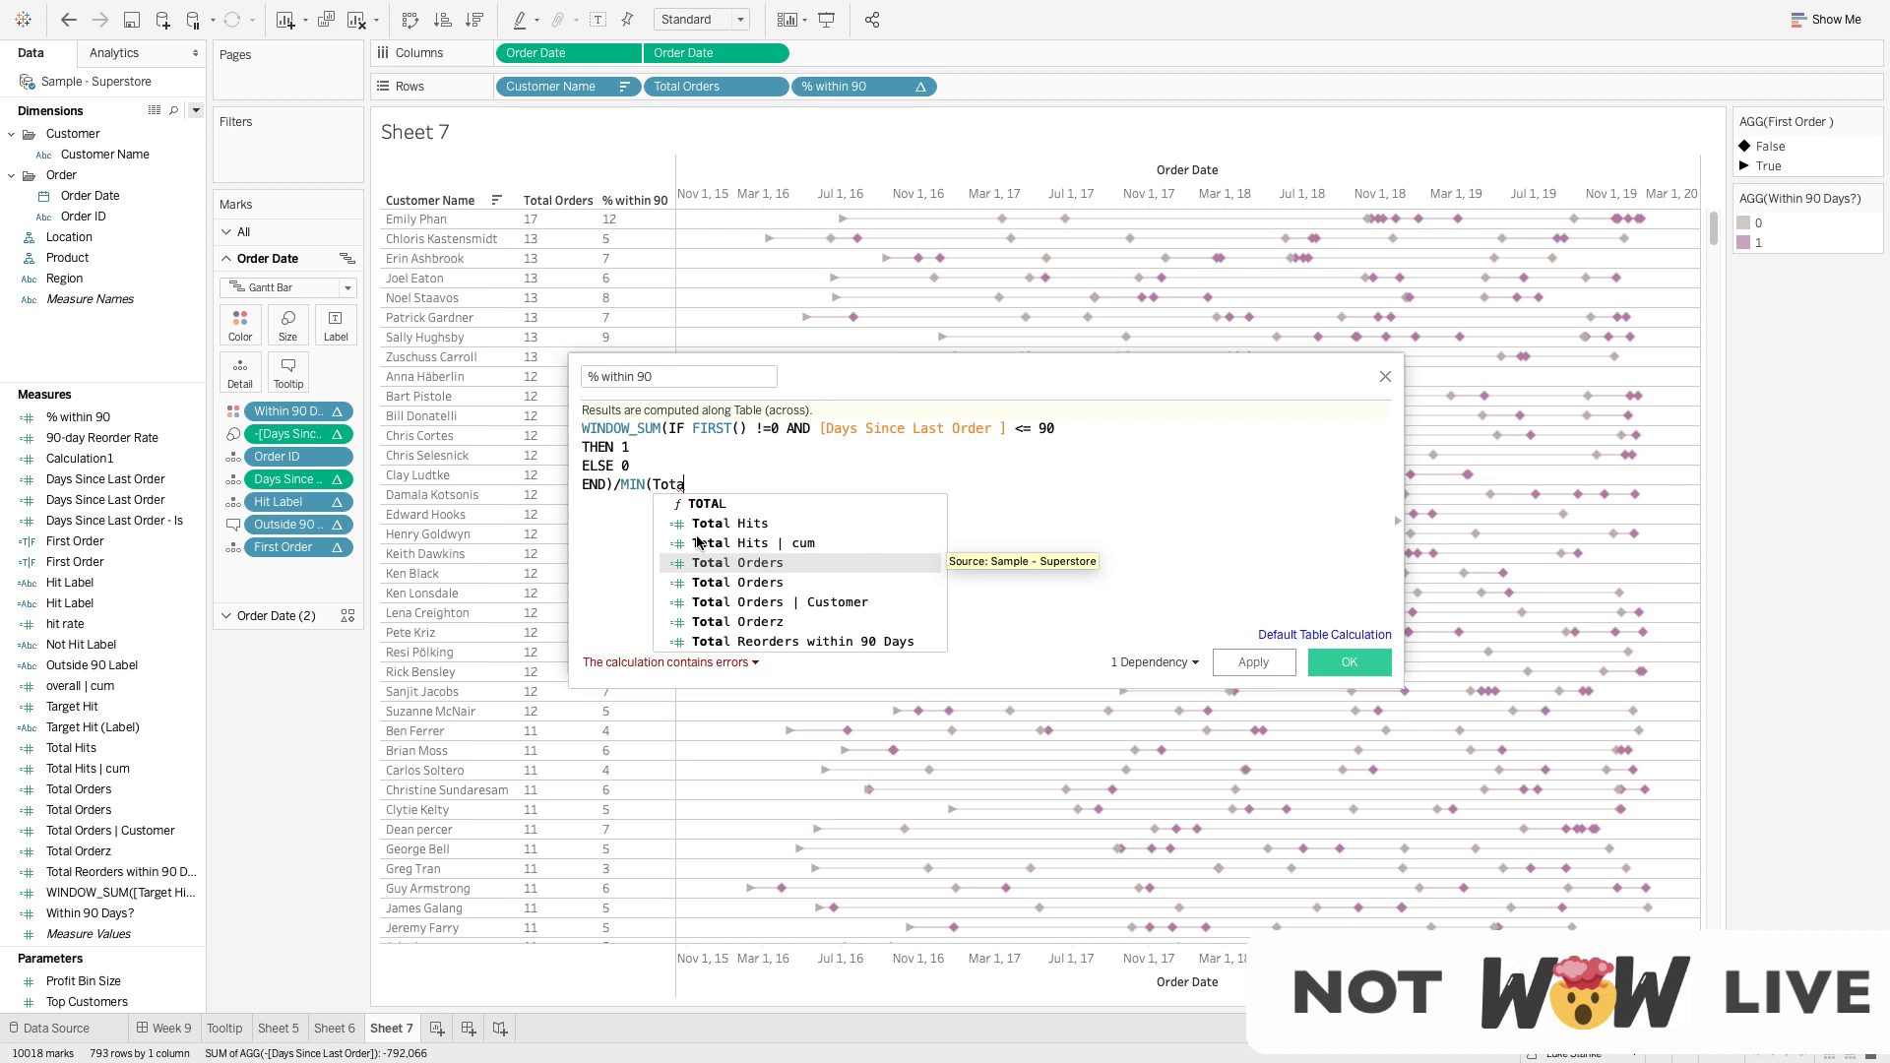
key(Return)
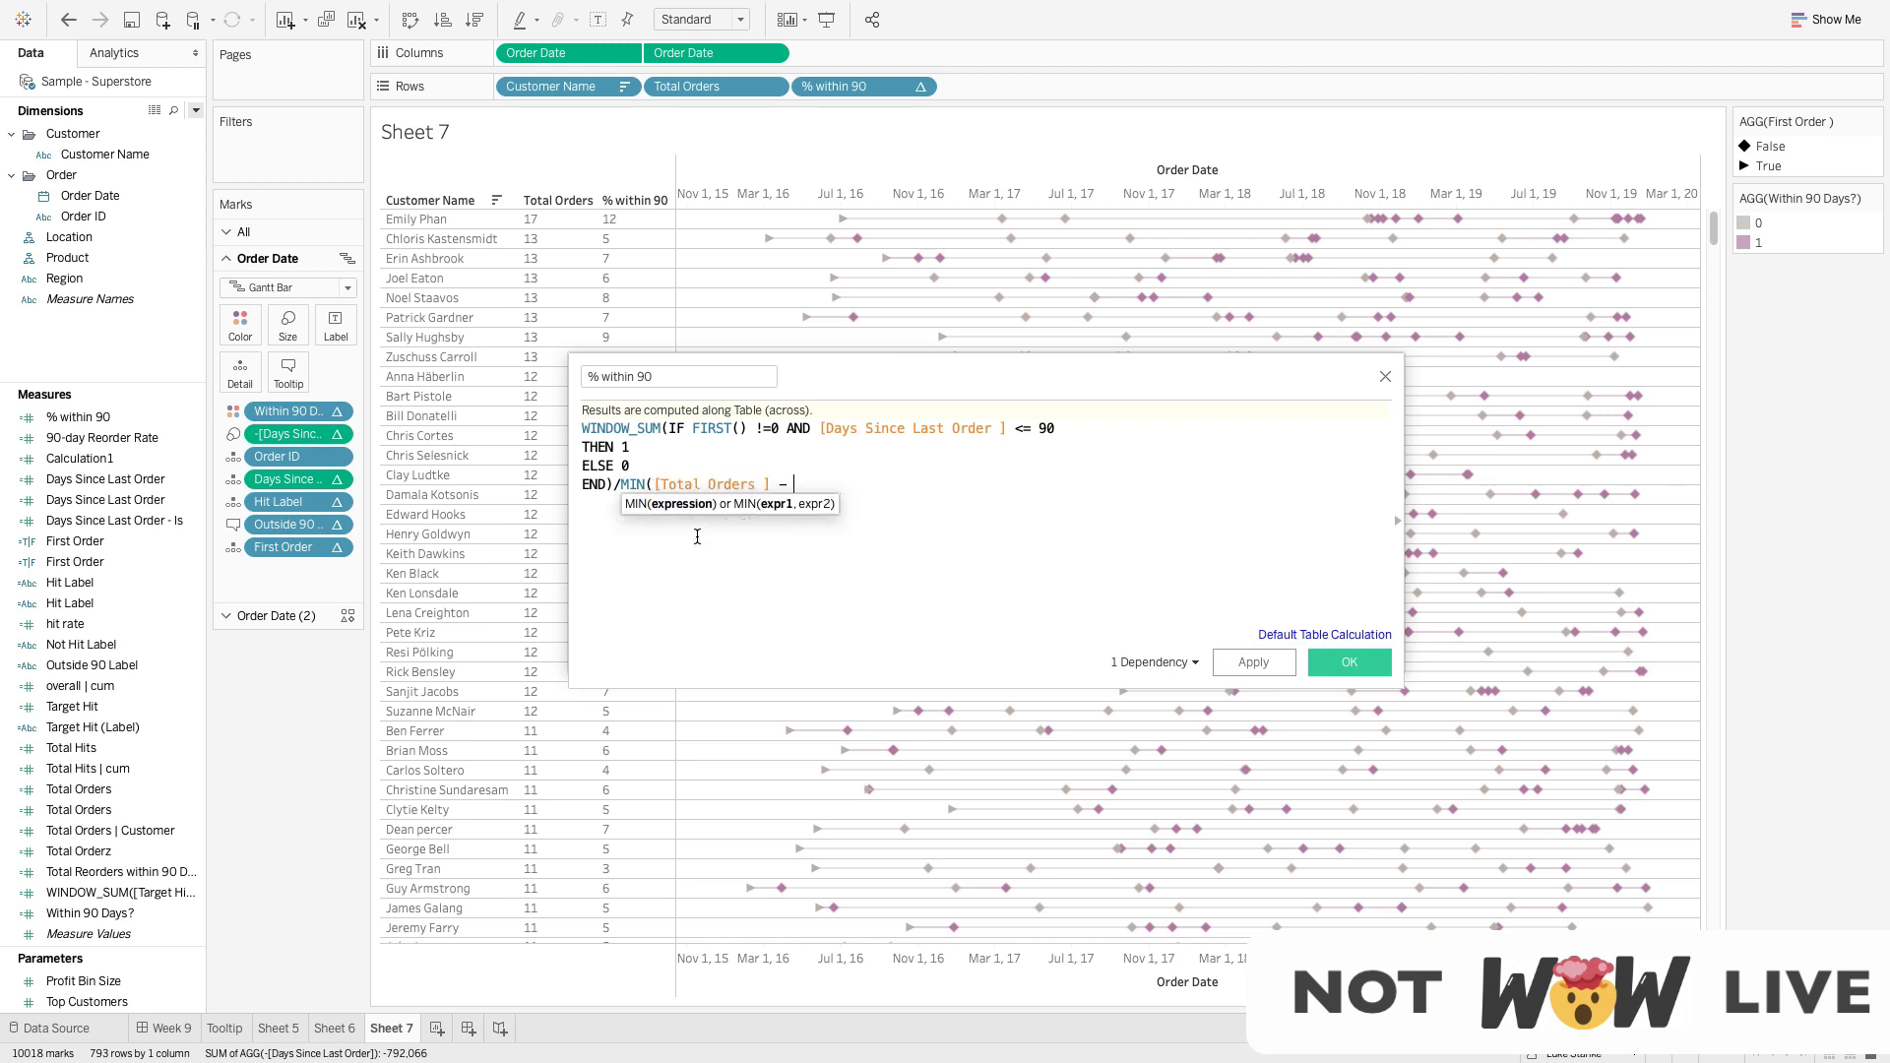
text(- 1))
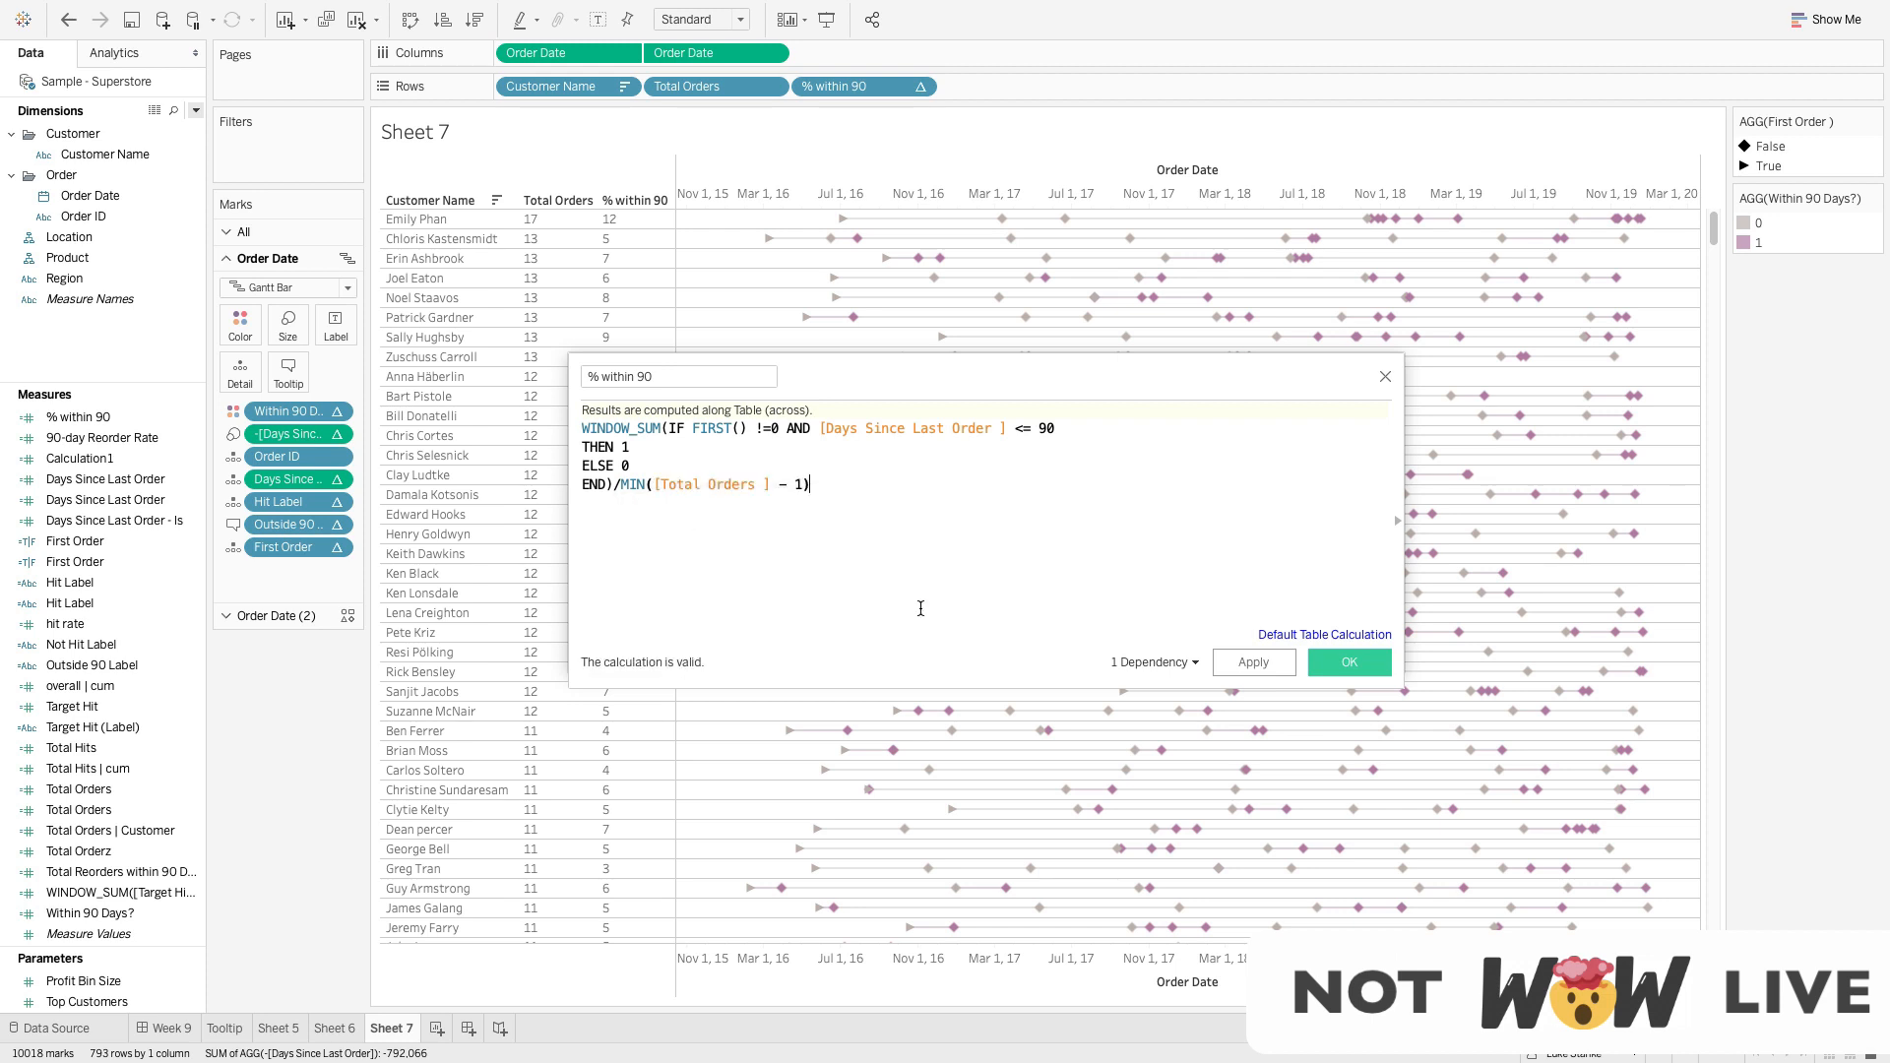
click(1253, 662)
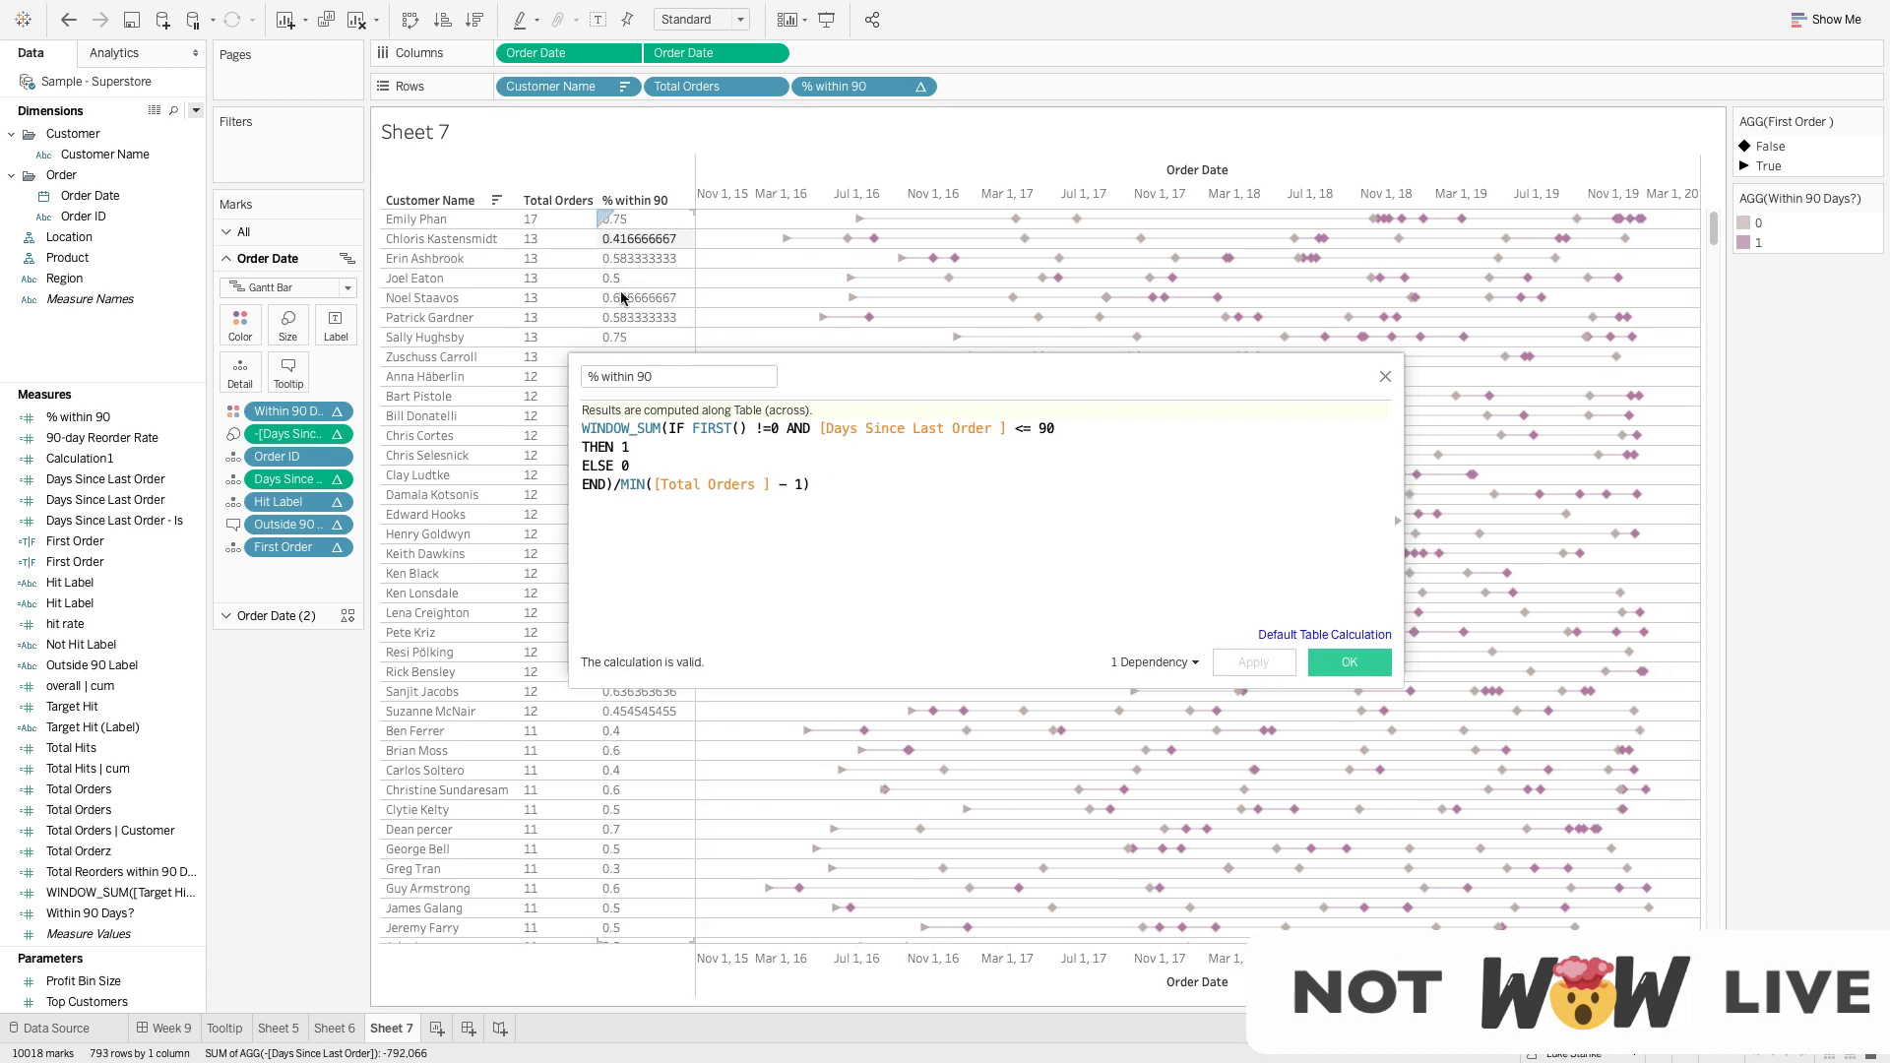
click(1344, 664)
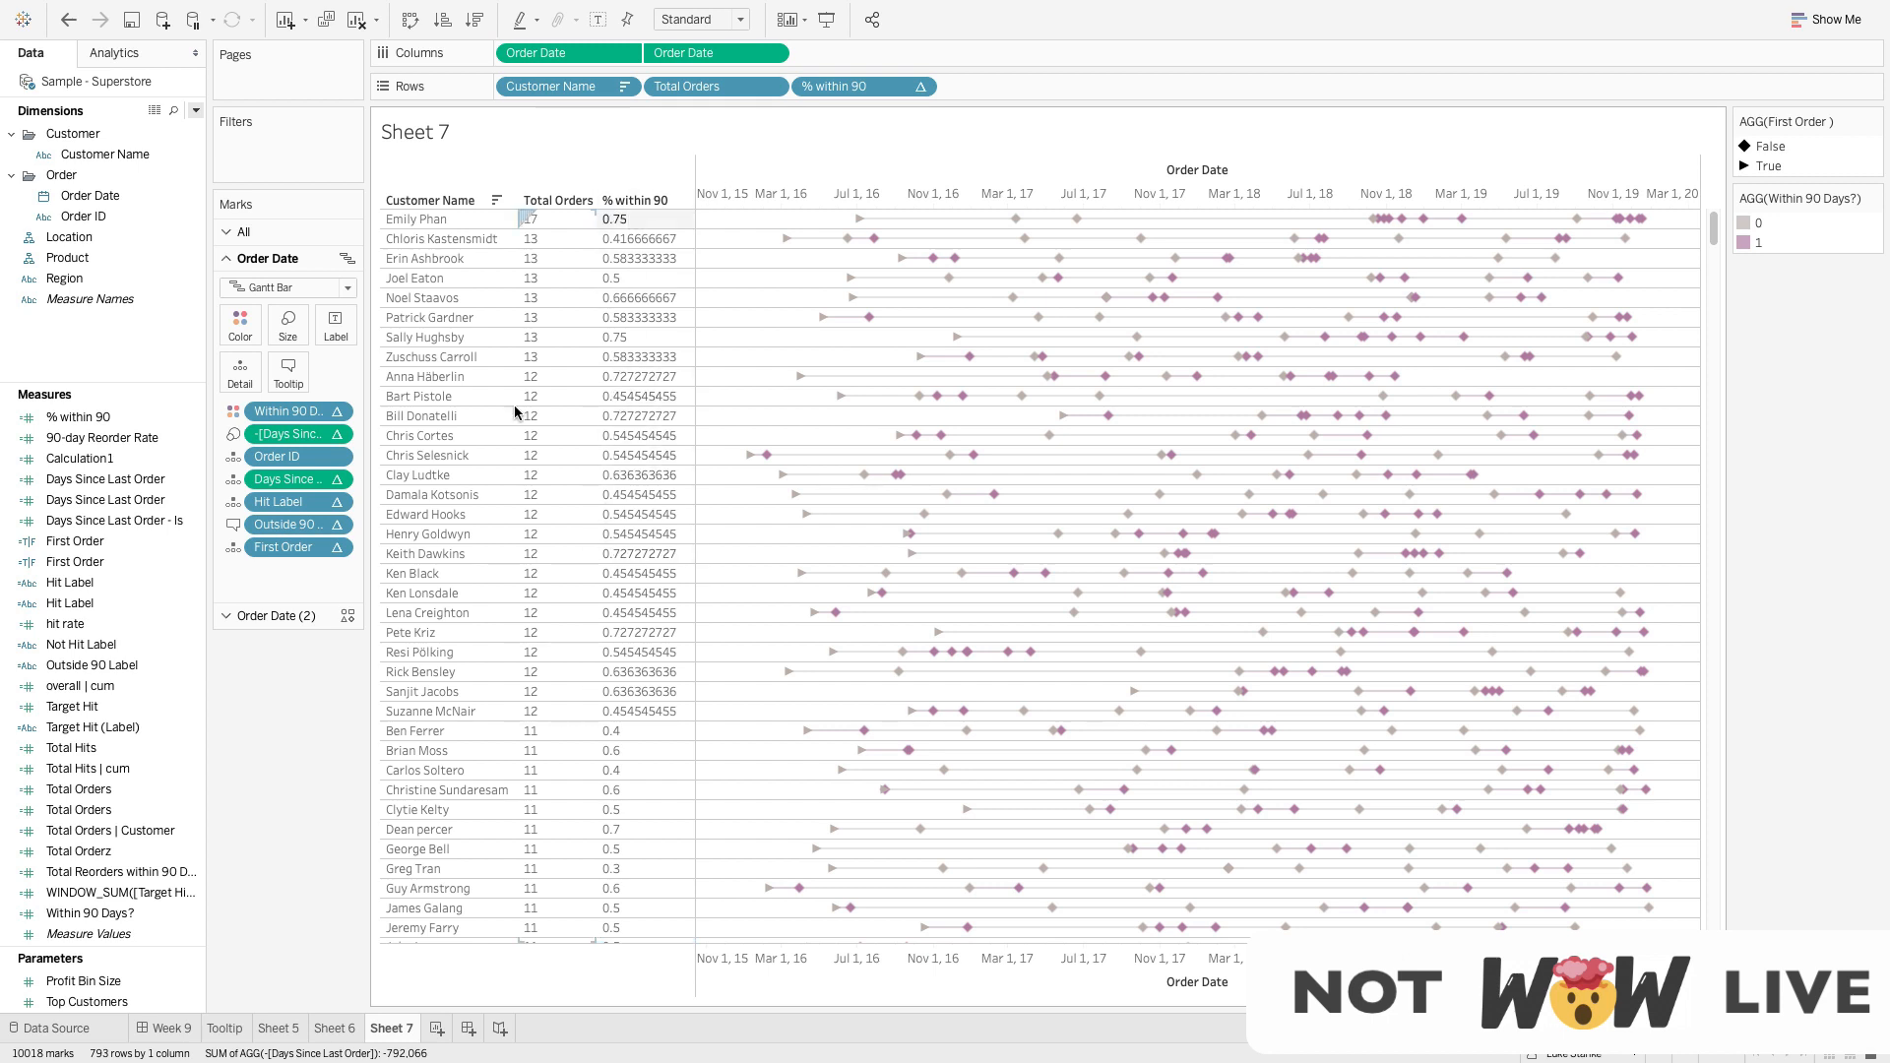
Format the % within 90 row header numbers as percentages with 0 decimal places
right_click(827, 87)
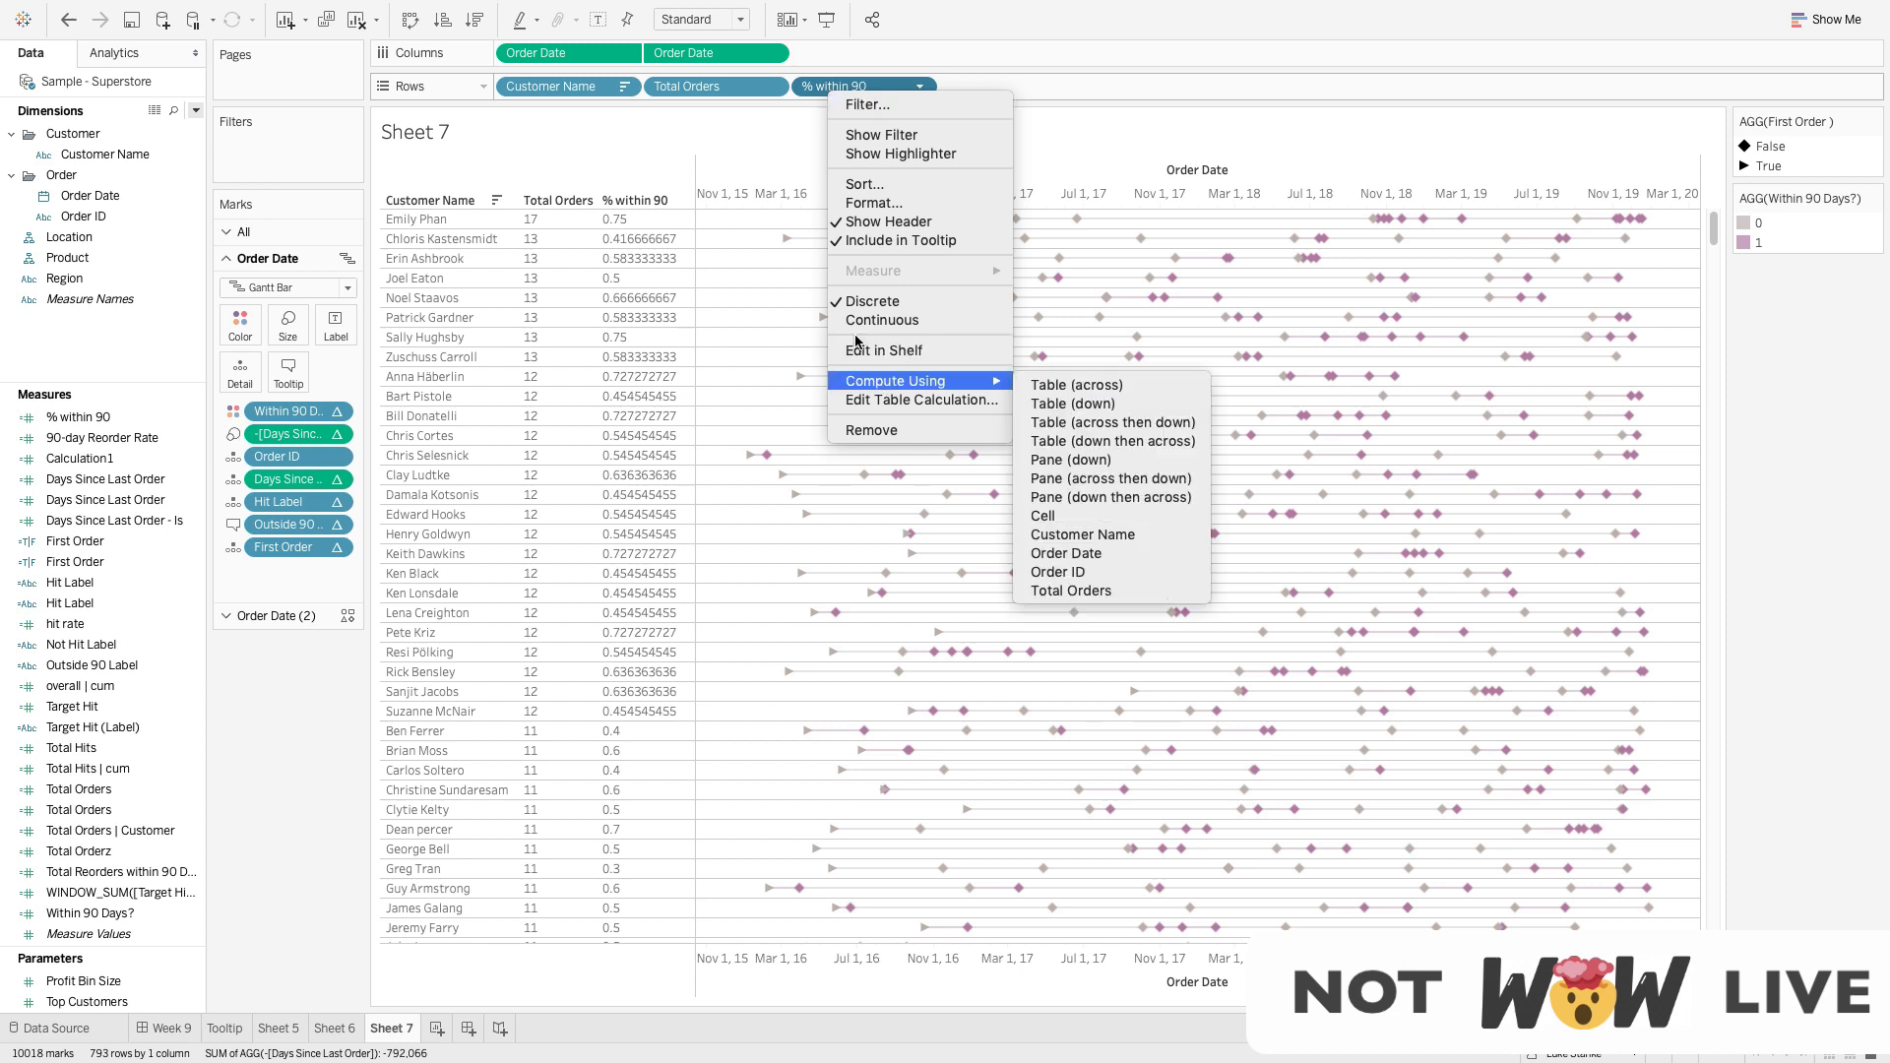
click(852, 202)
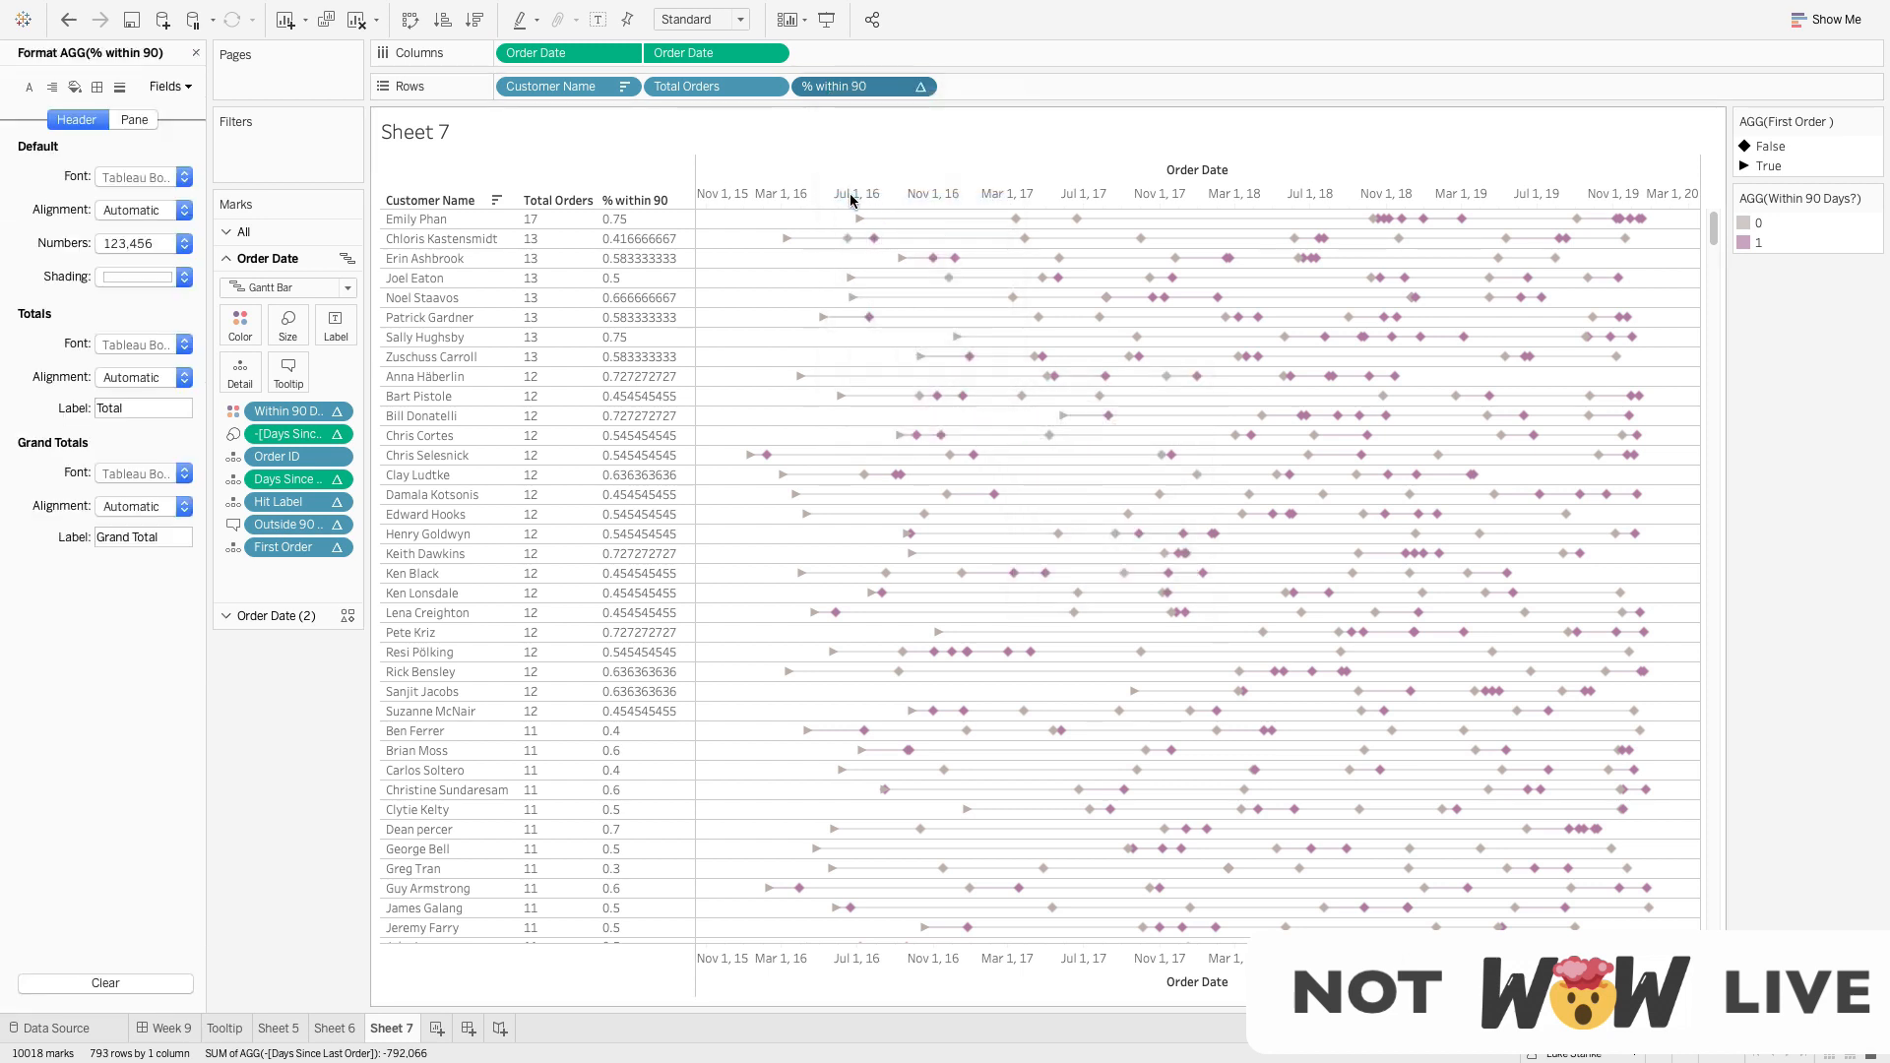
click(154, 244)
click(136, 388)
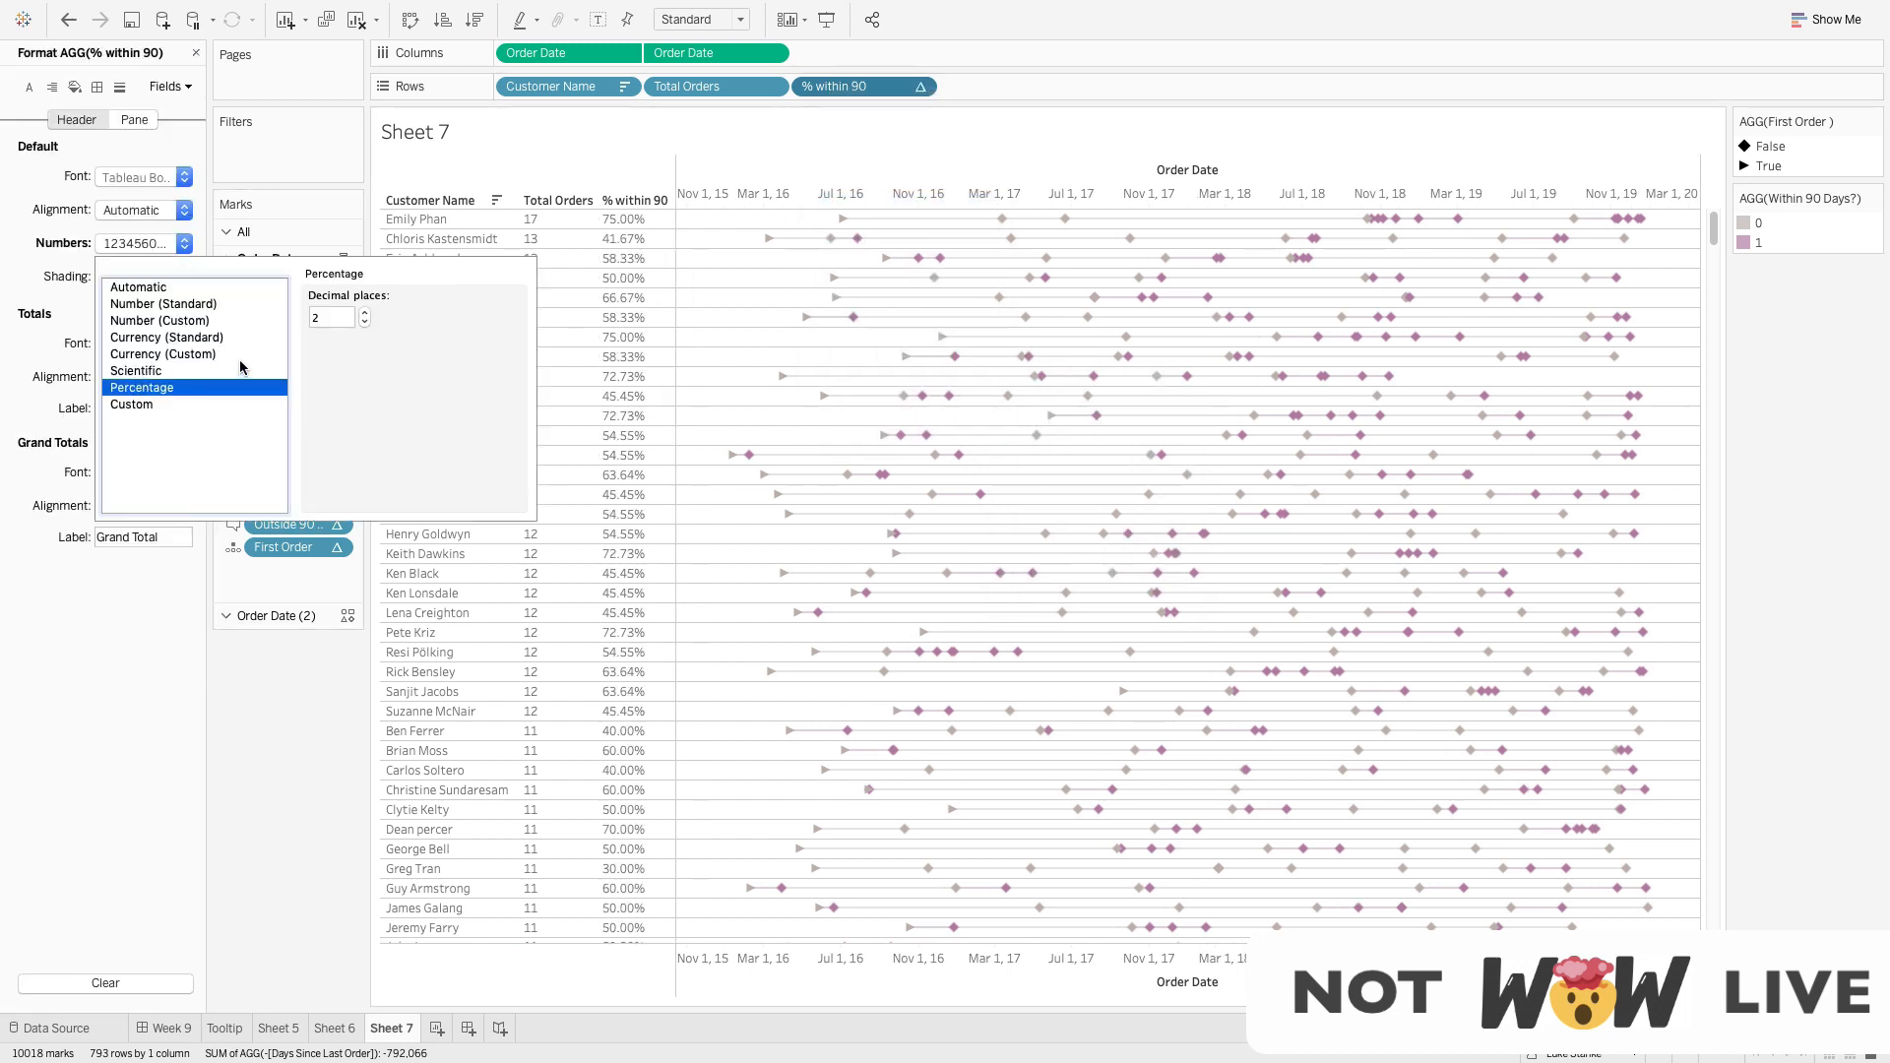
click(366, 327)
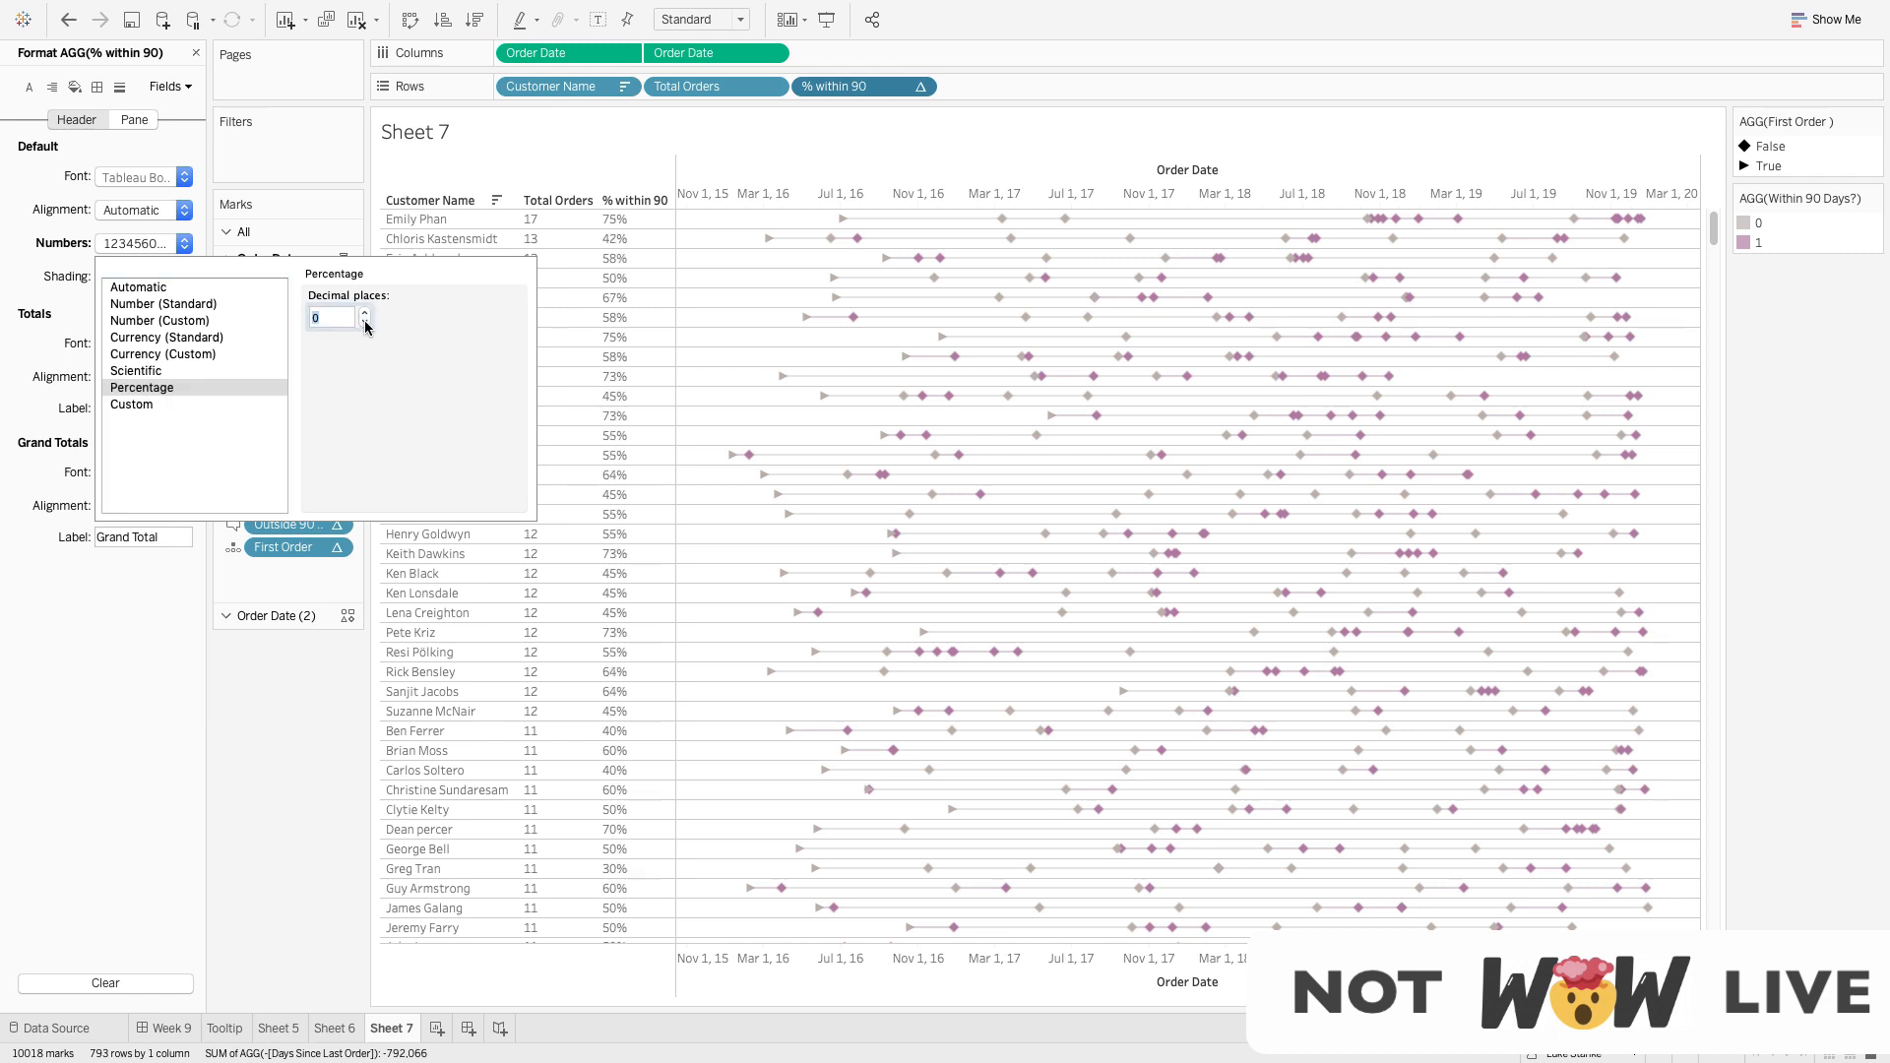
click(182, 980)
key(ctrl+z)
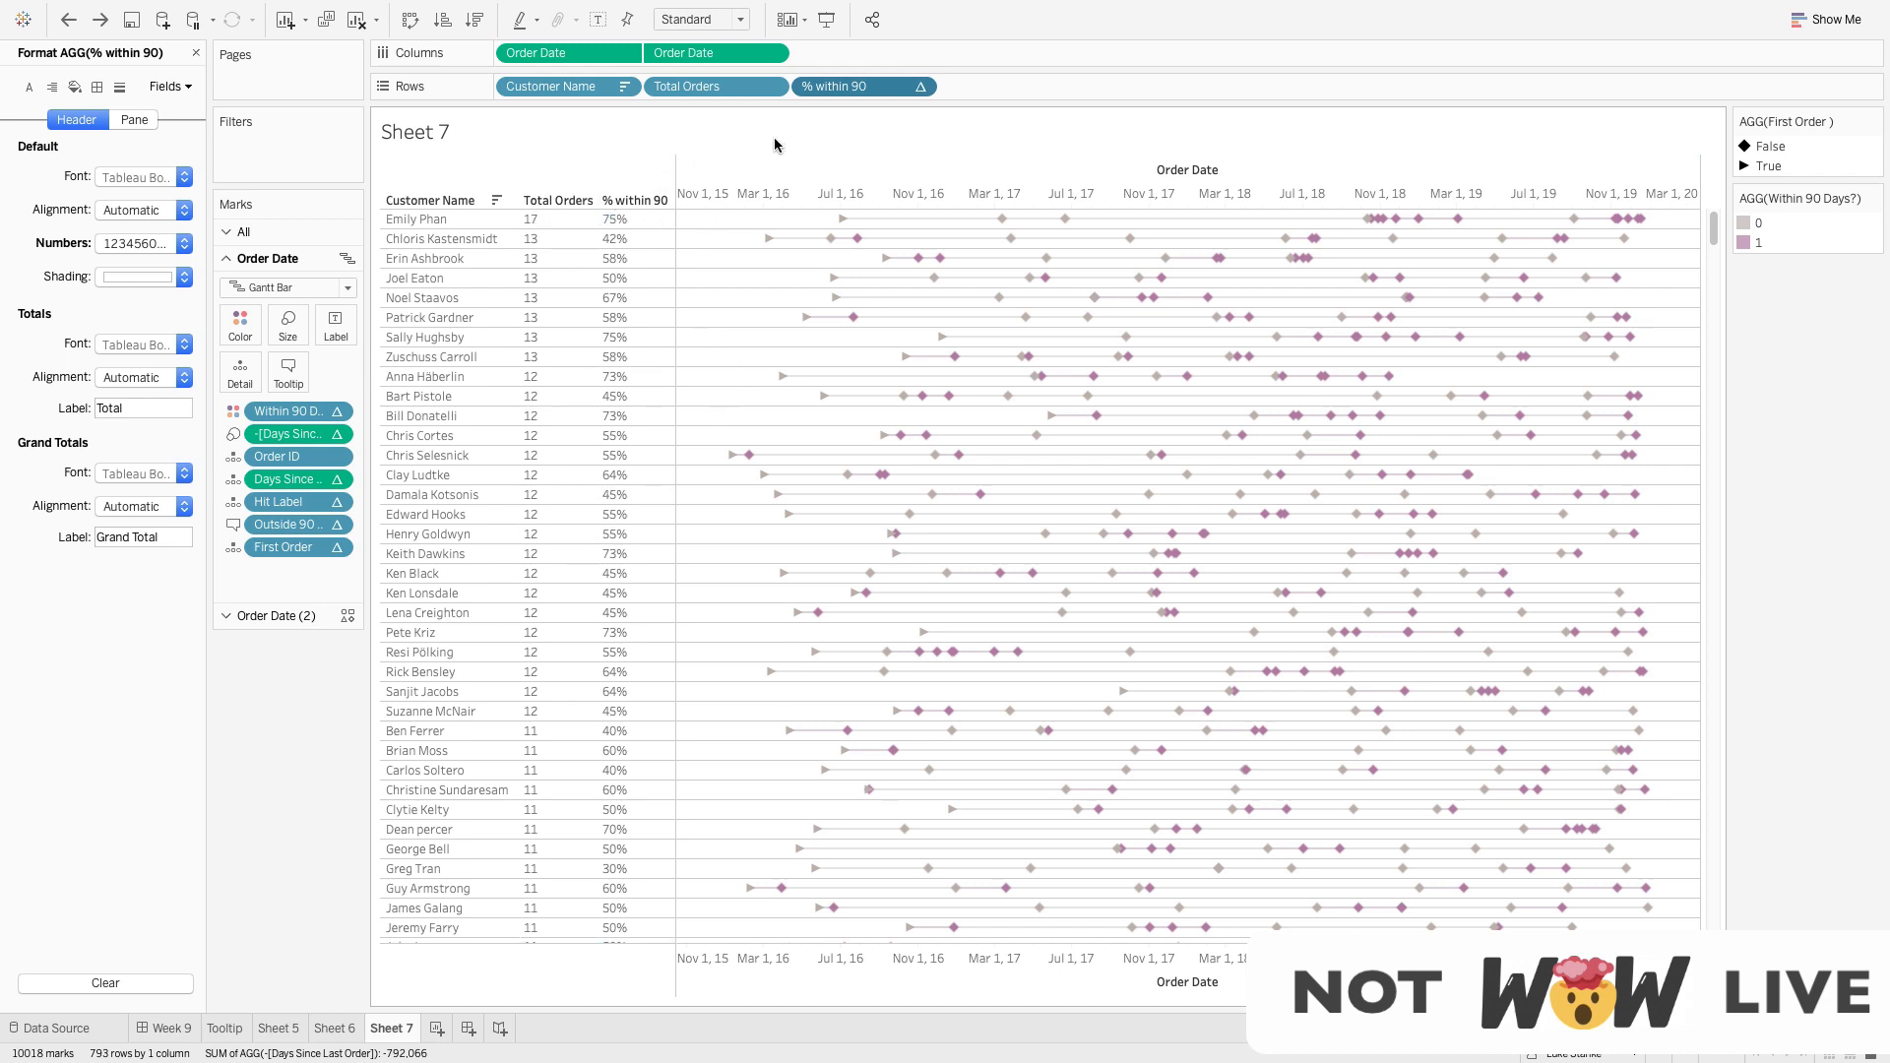
Move % within 90 ahead of Total Orders in the rows and compare the column order with the Week 9 dashboard
drag(879, 88, 659, 82)
click(163, 1028)
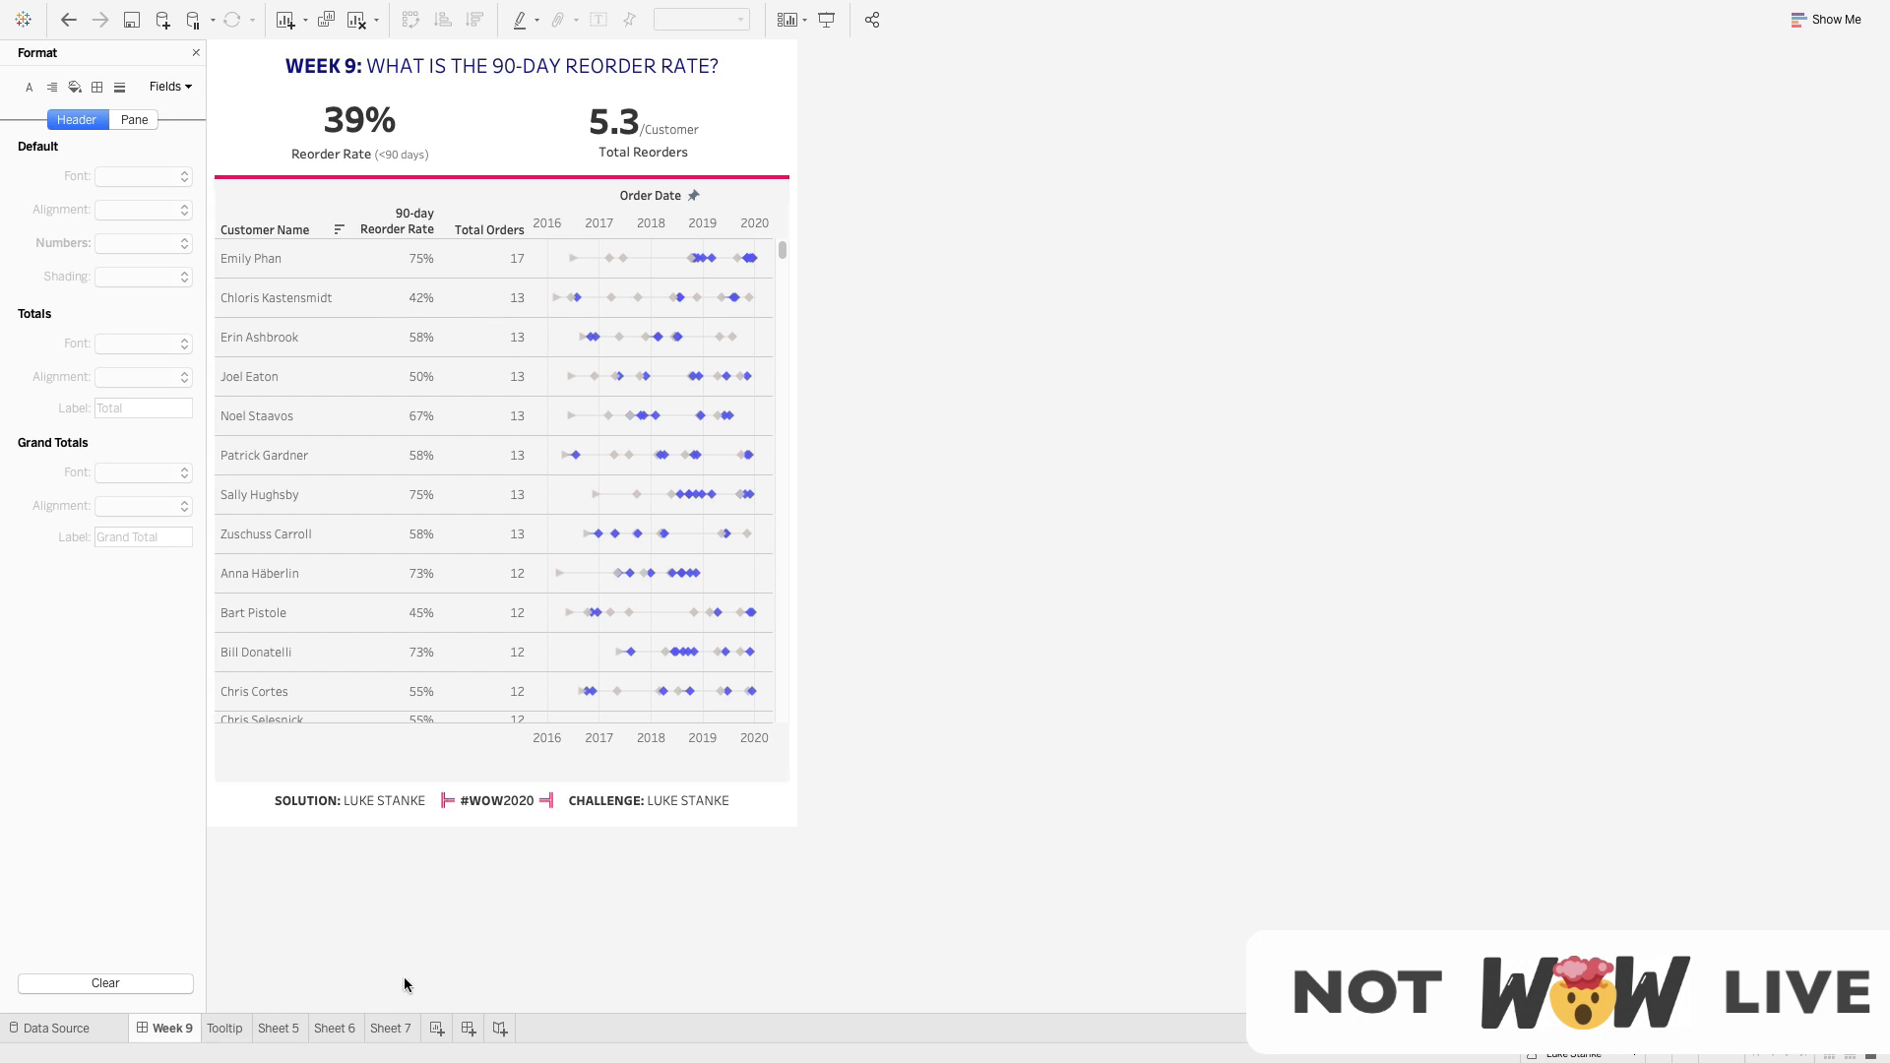
click(404, 1037)
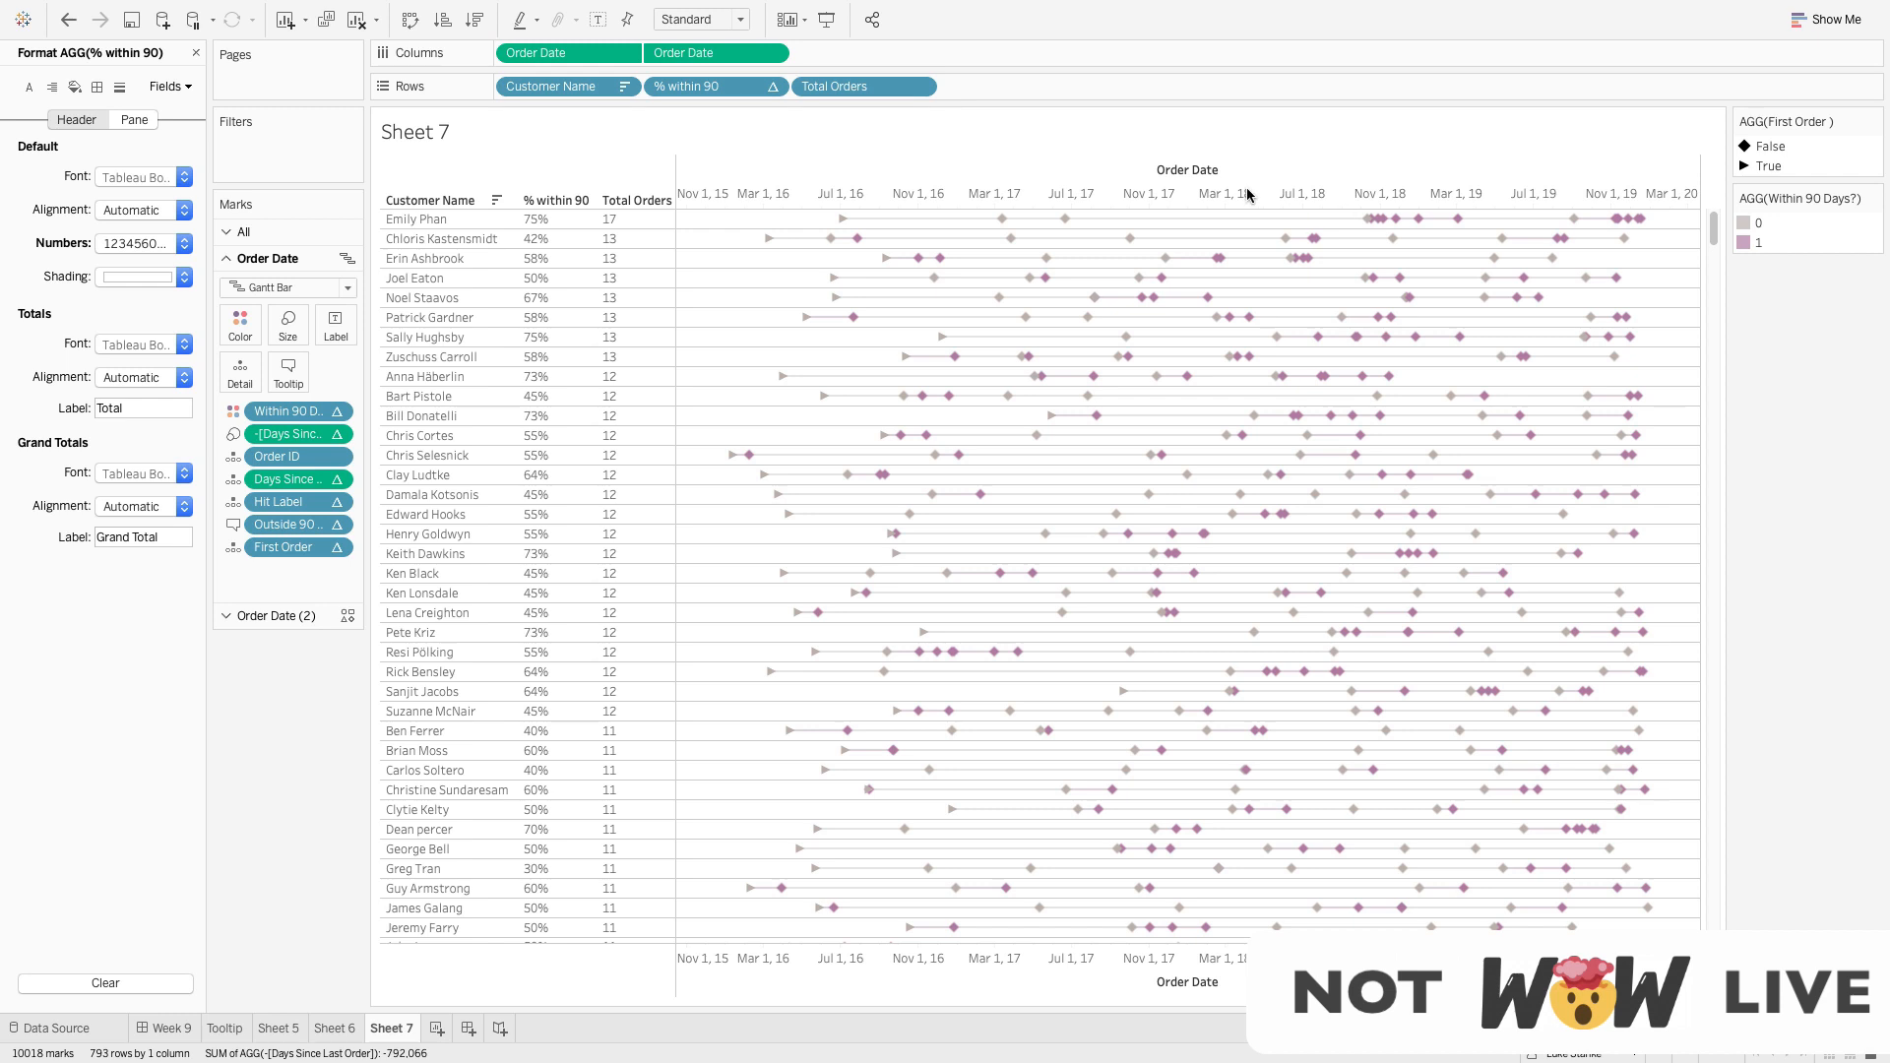
click(276, 705)
mouse_move(1209, 641)
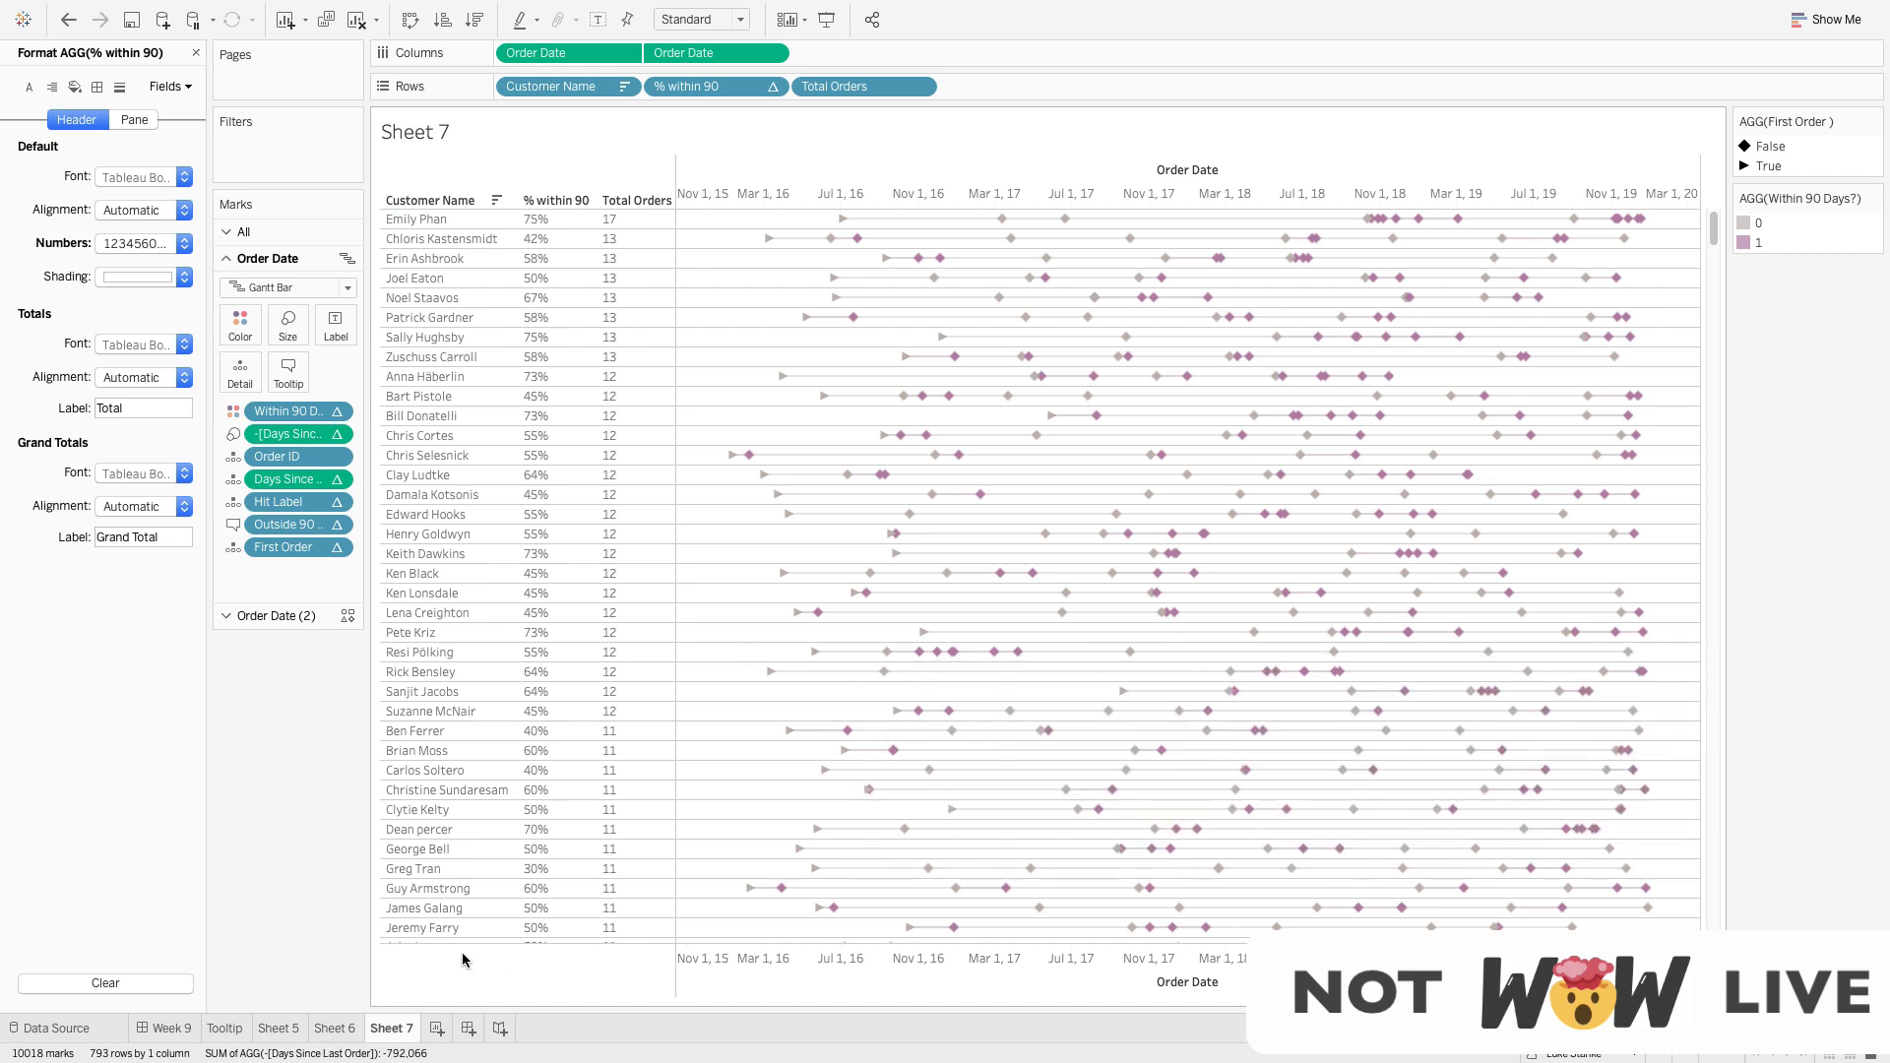
Create a new worksheet with two MIN(0.0) calculations side by side on the columns
click(437, 1027)
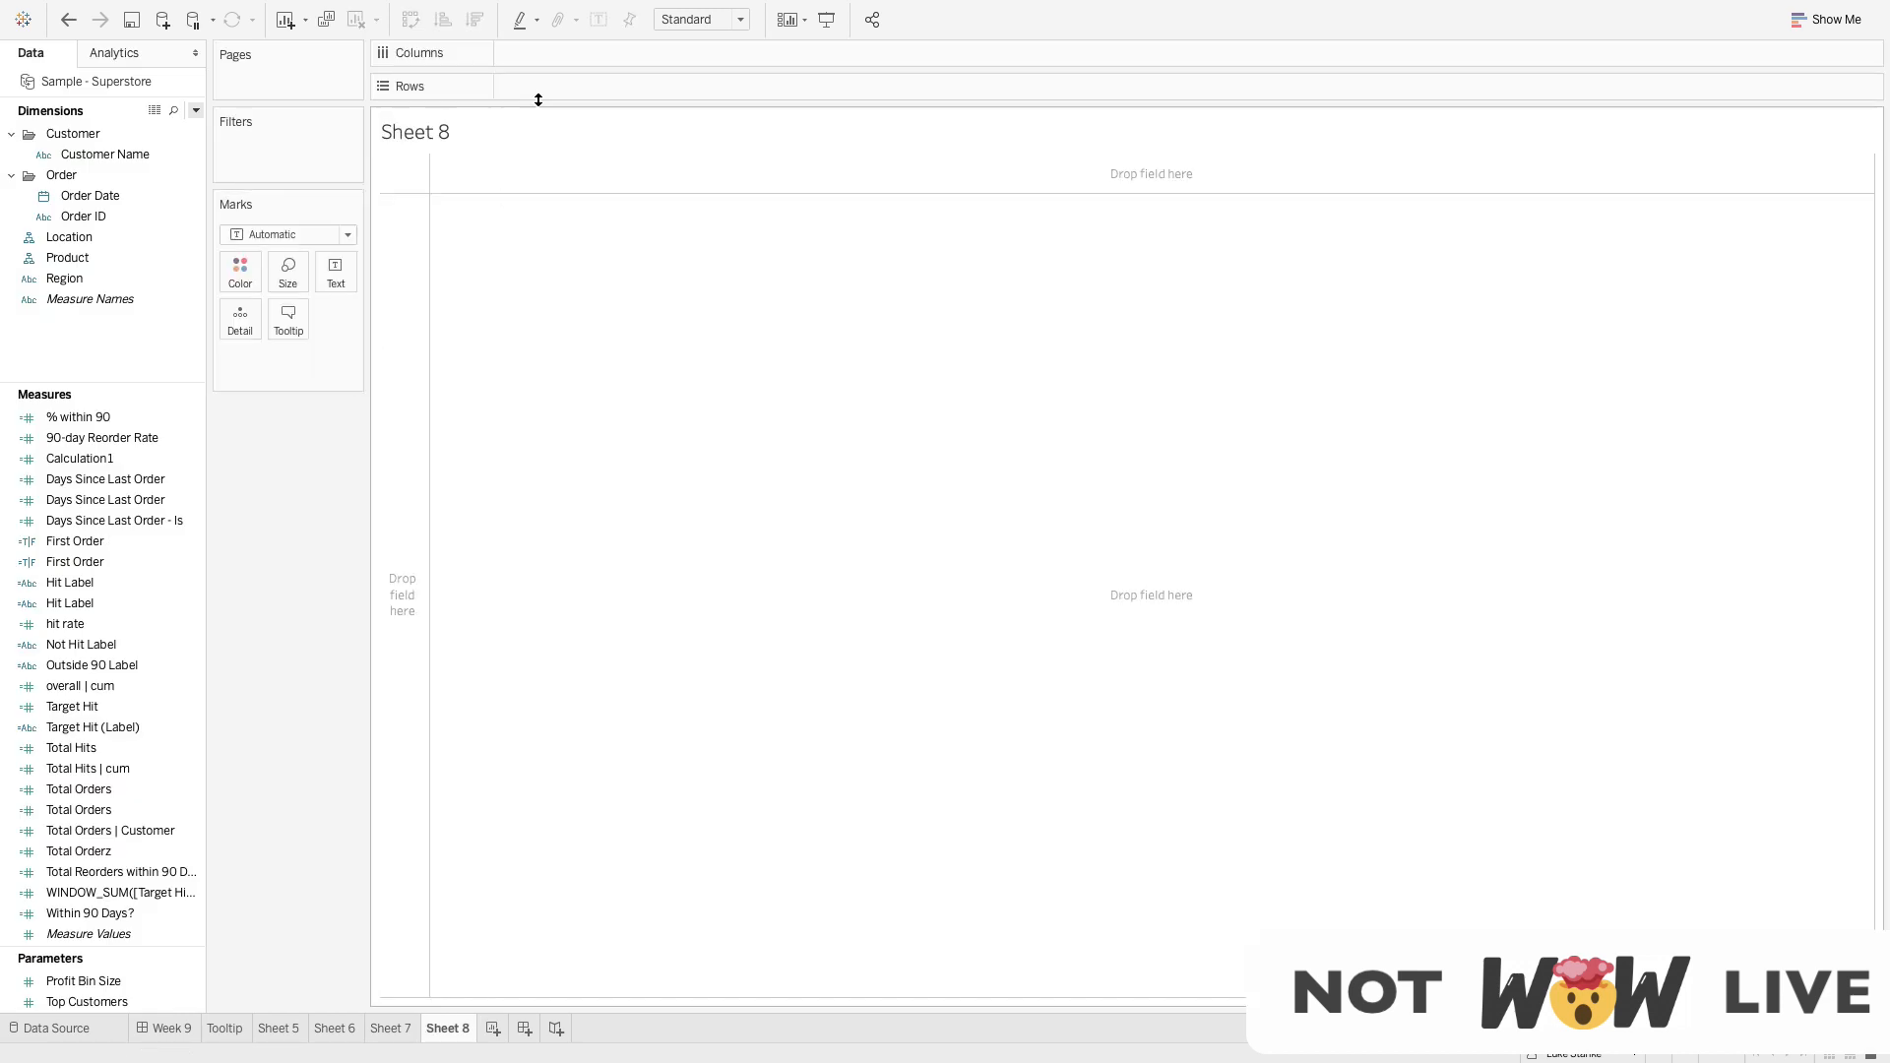
double_click(531, 59)
text(MIN(0.0))
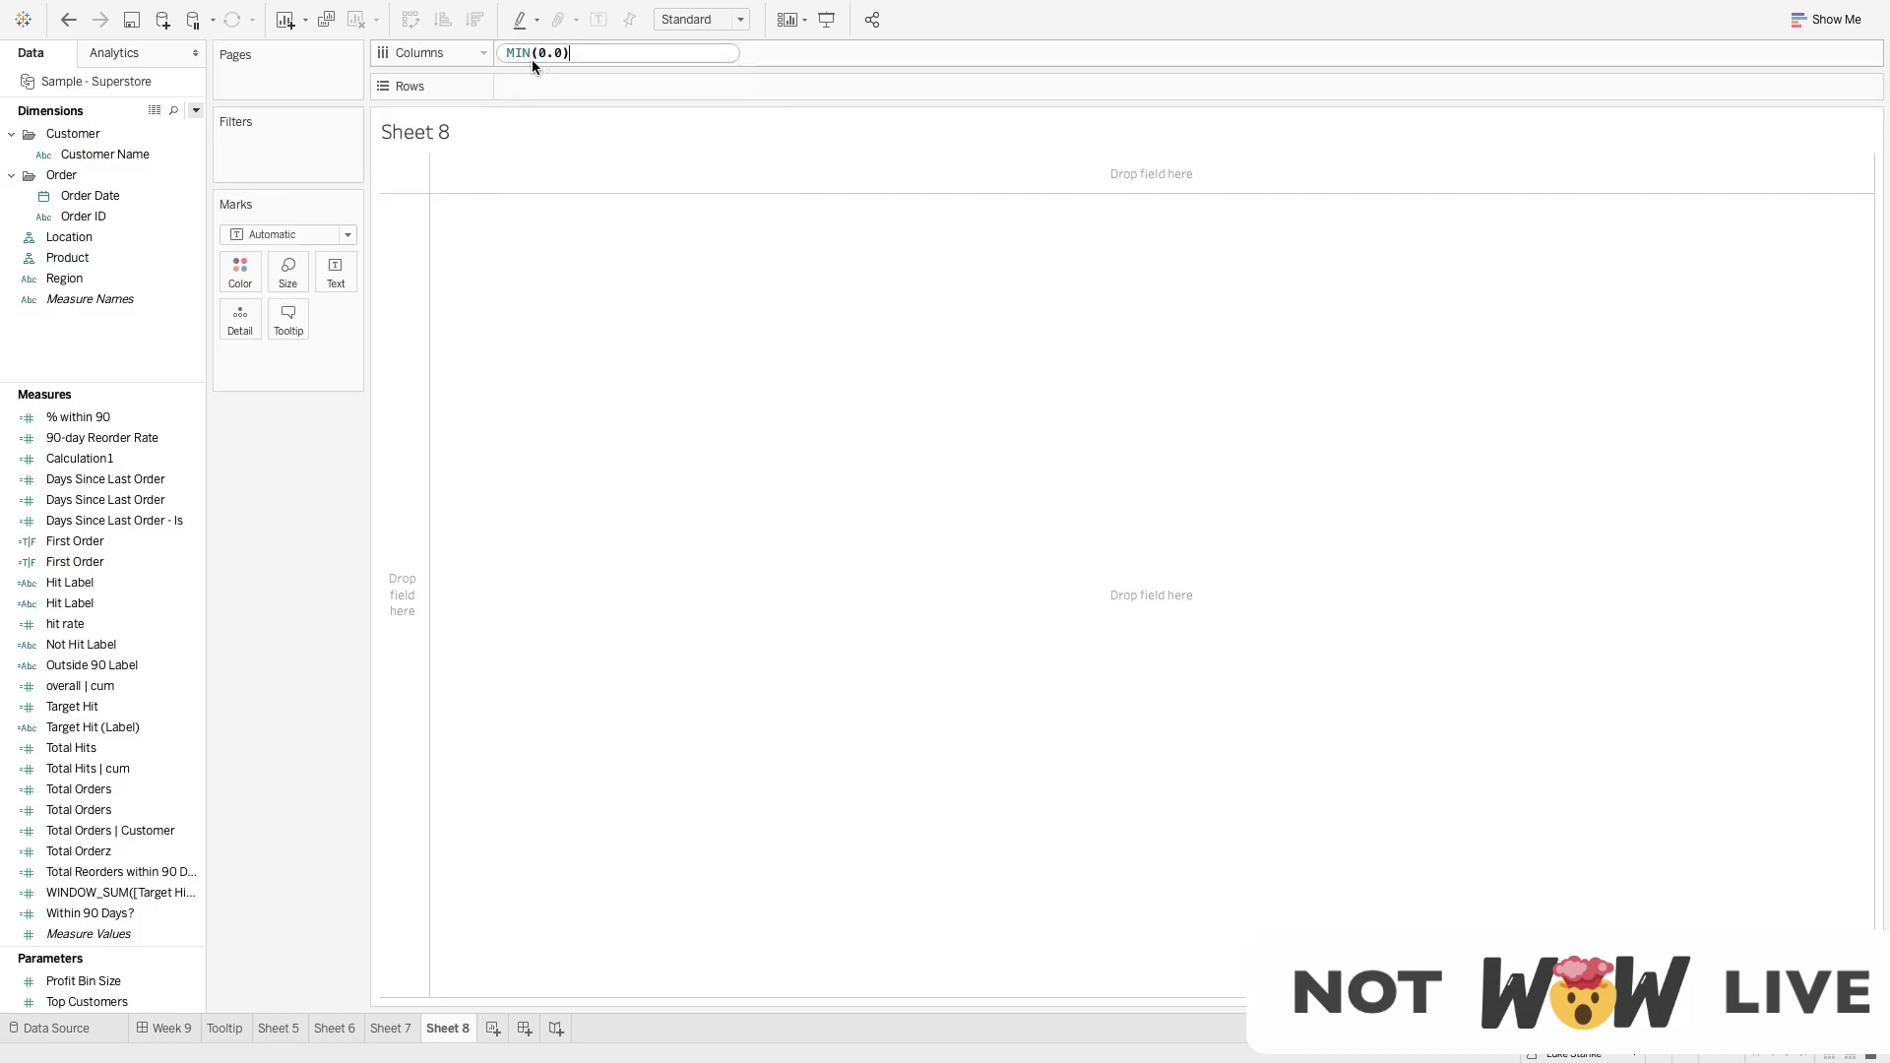
key(Return)
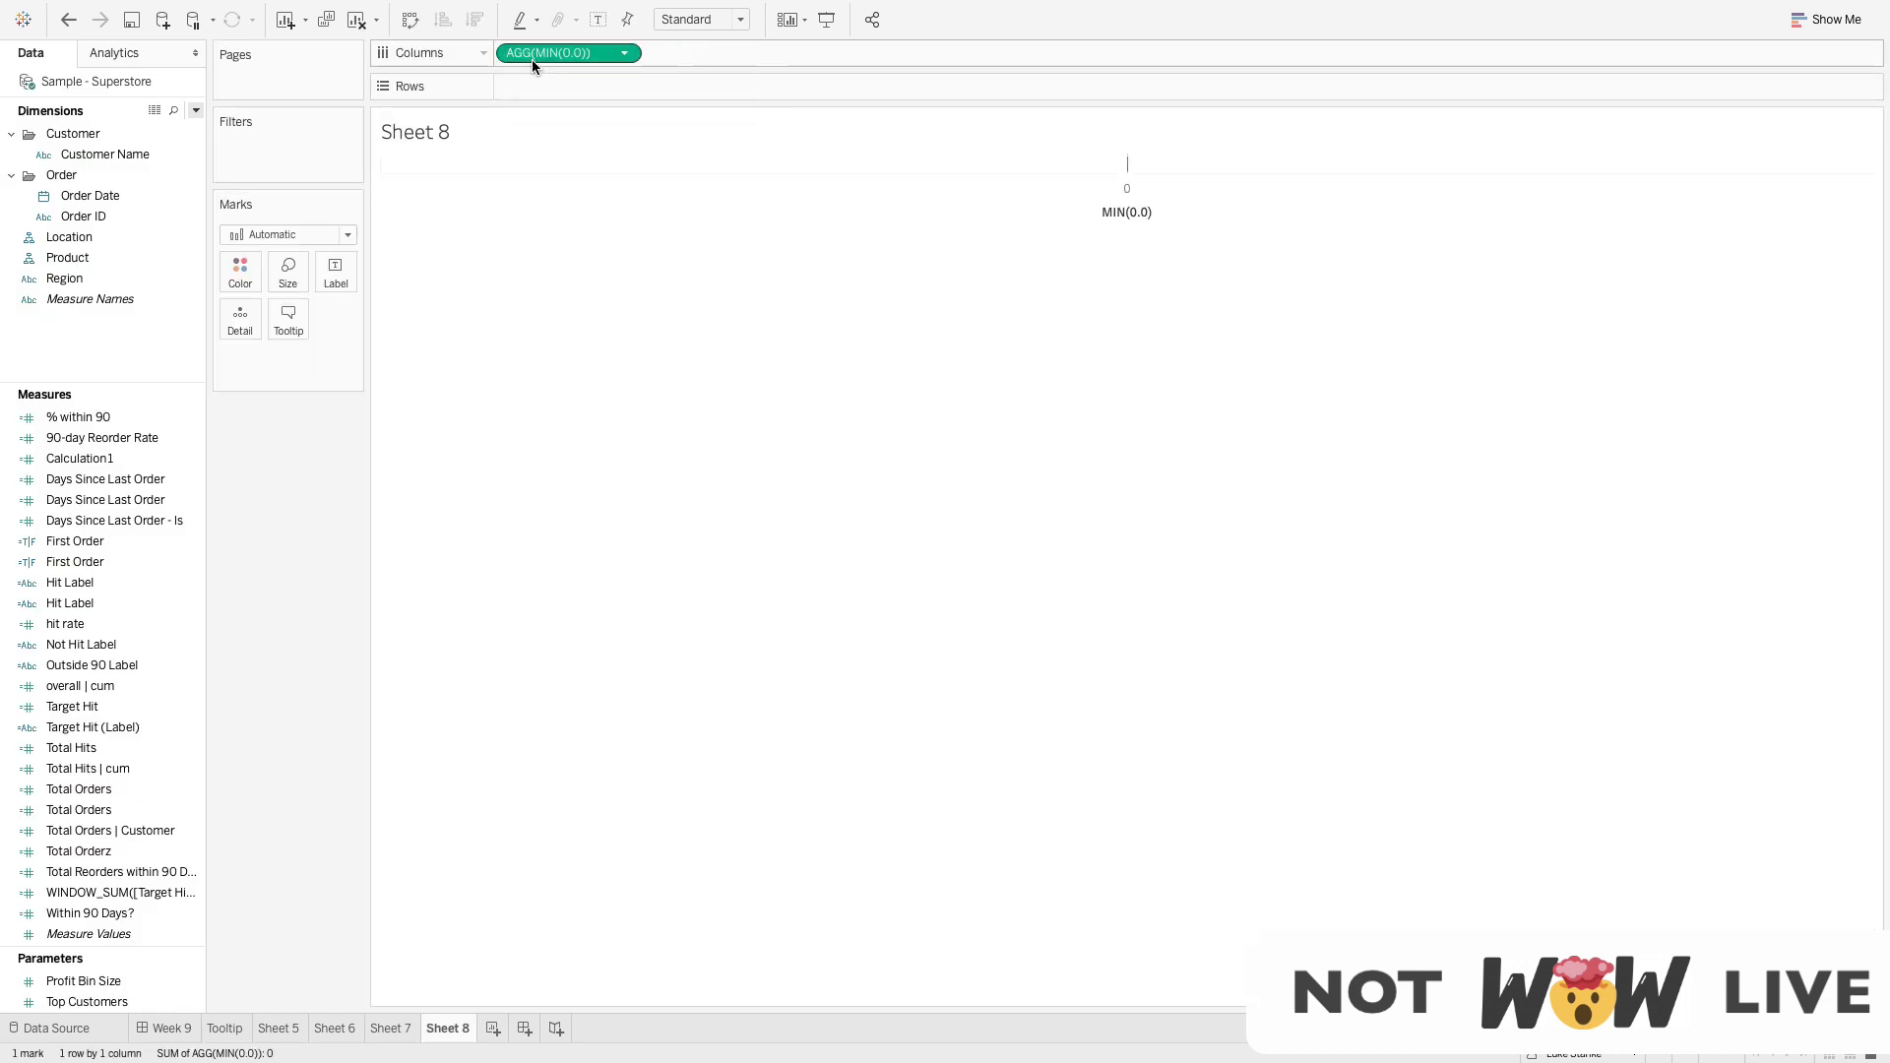
drag(532, 55, 659, 55)
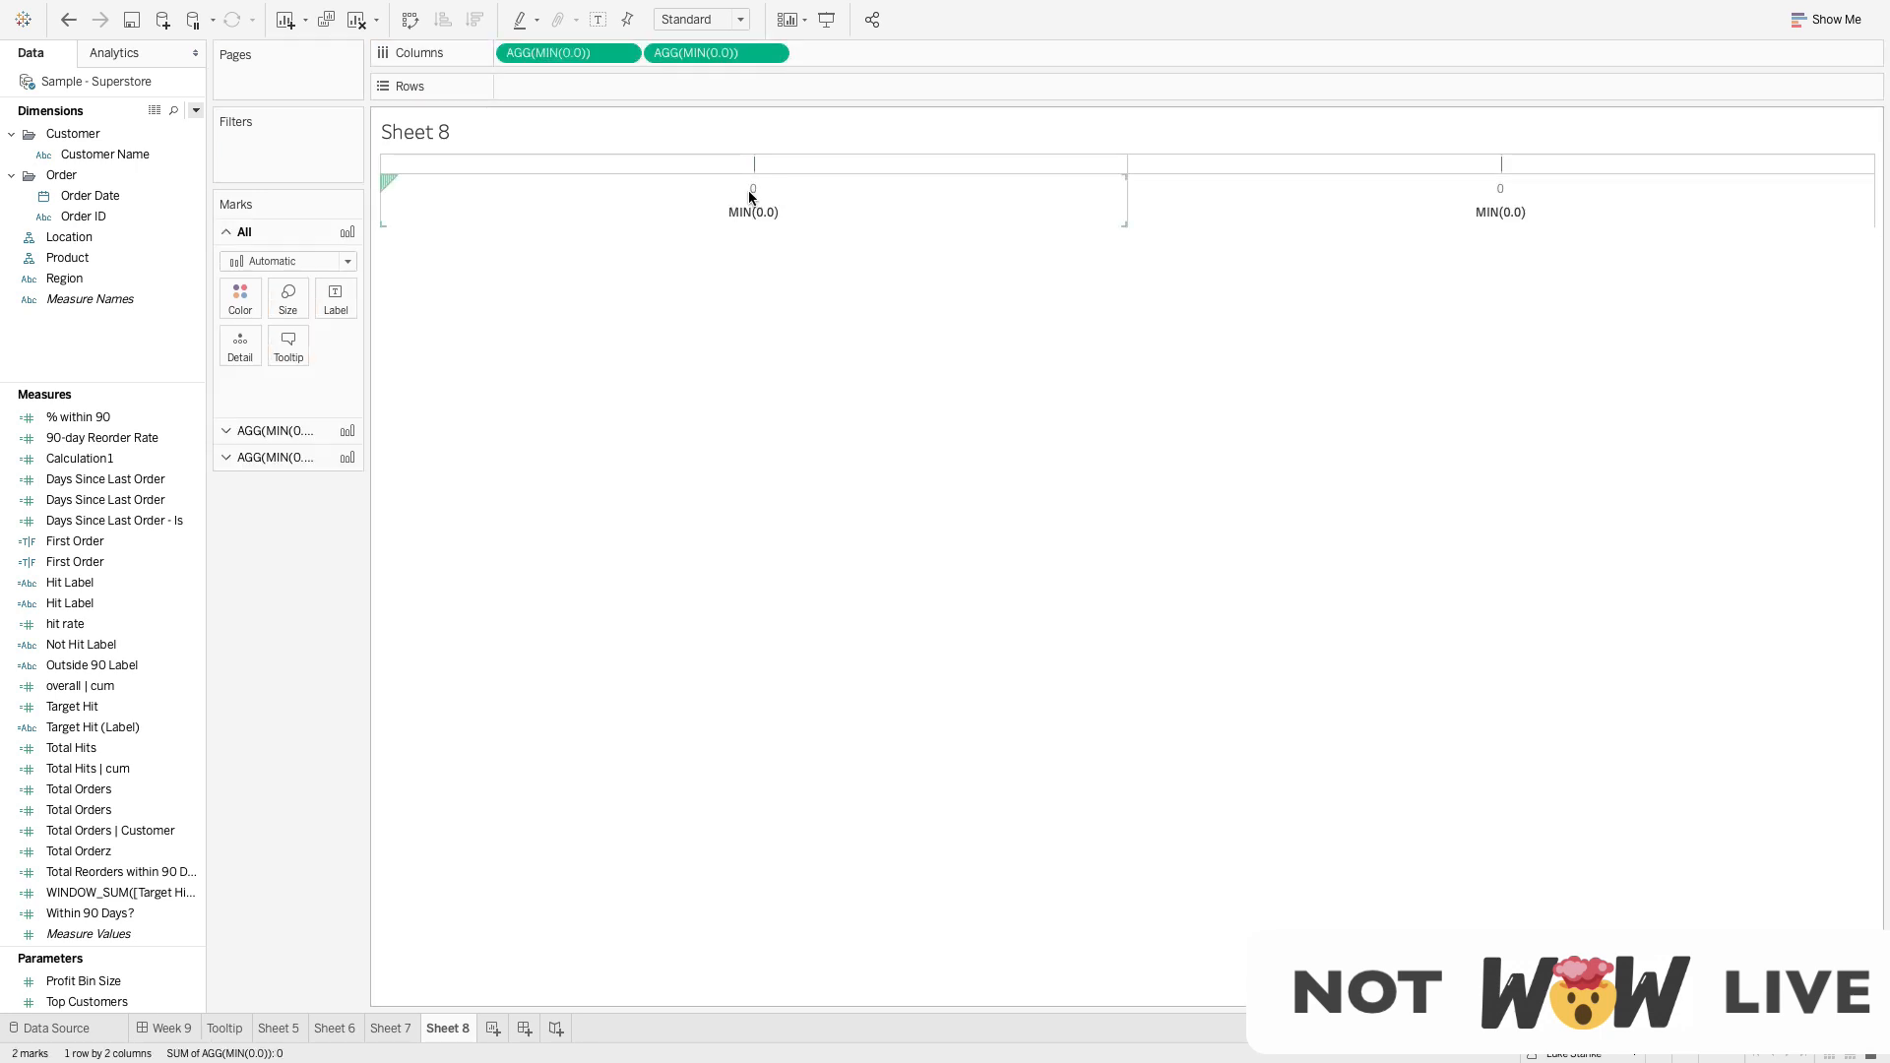
Show the first MIN(0.0) axis's mark settings and check the headline figures on the Week 9 dashboard
click(281, 458)
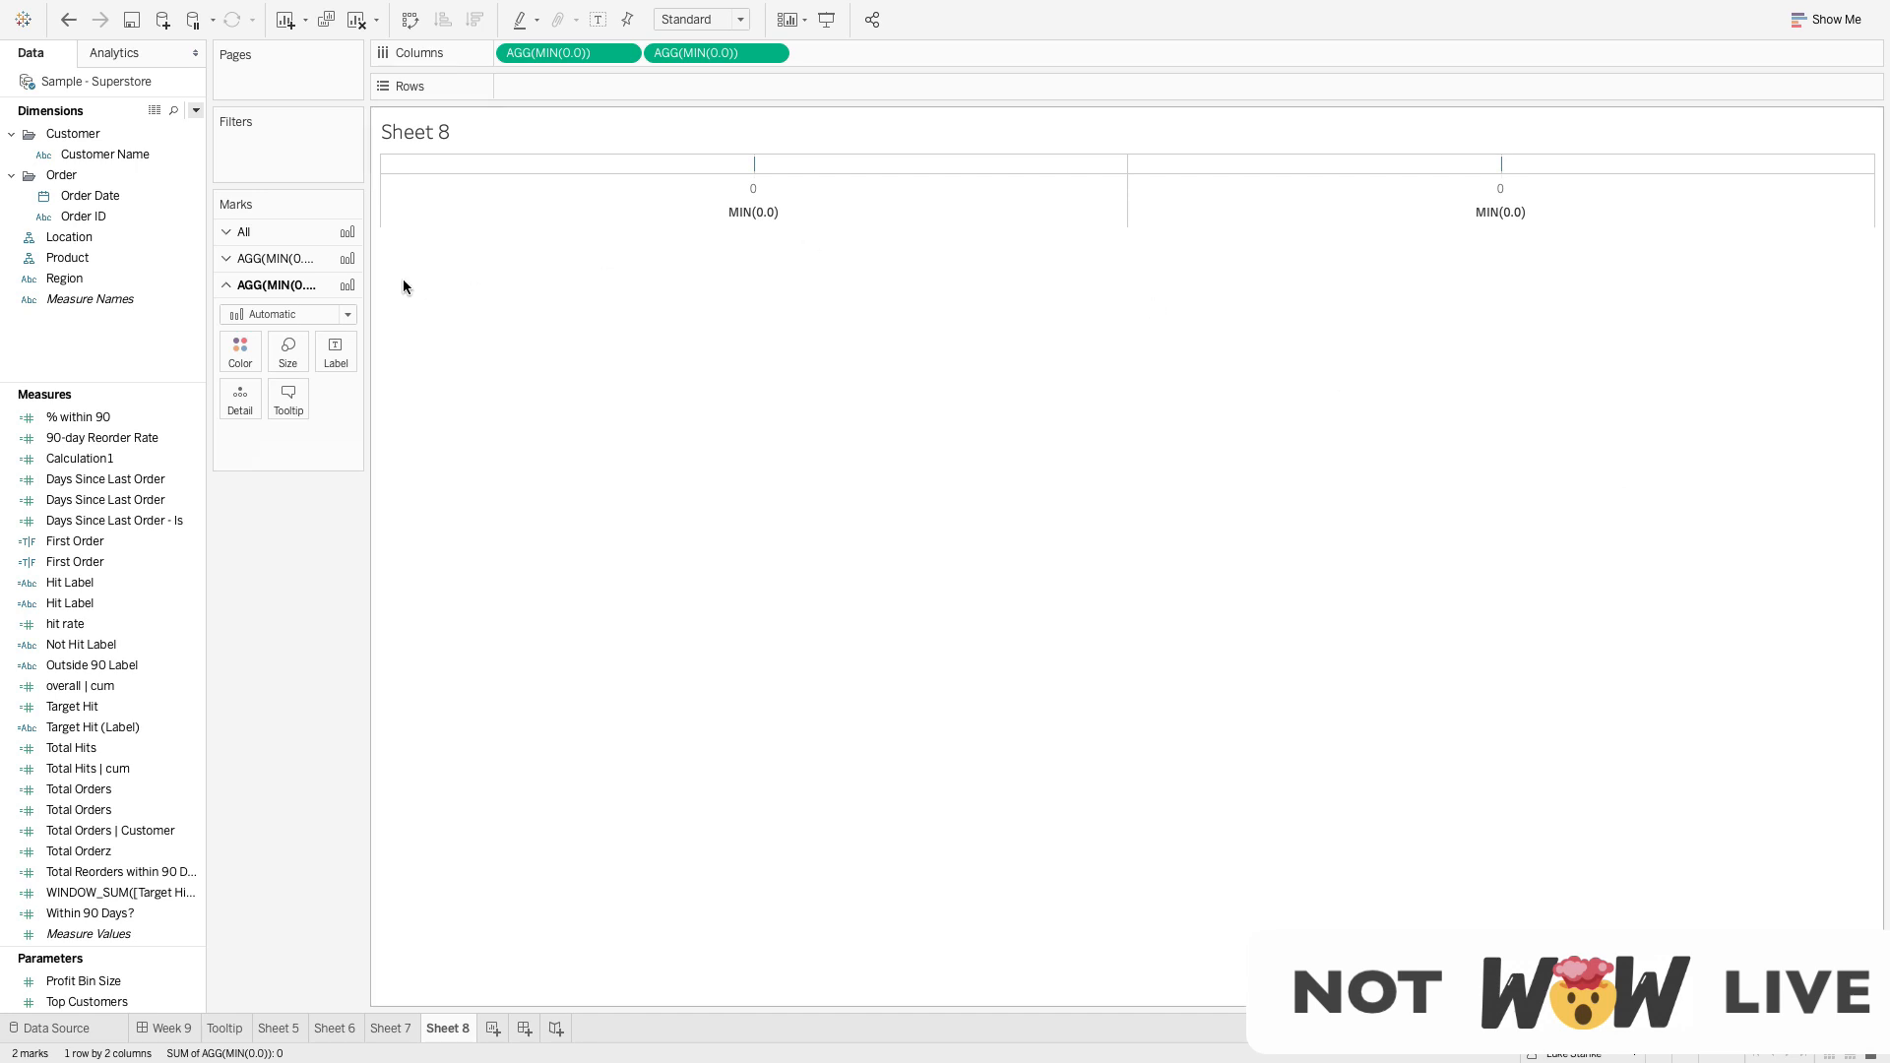
click(276, 259)
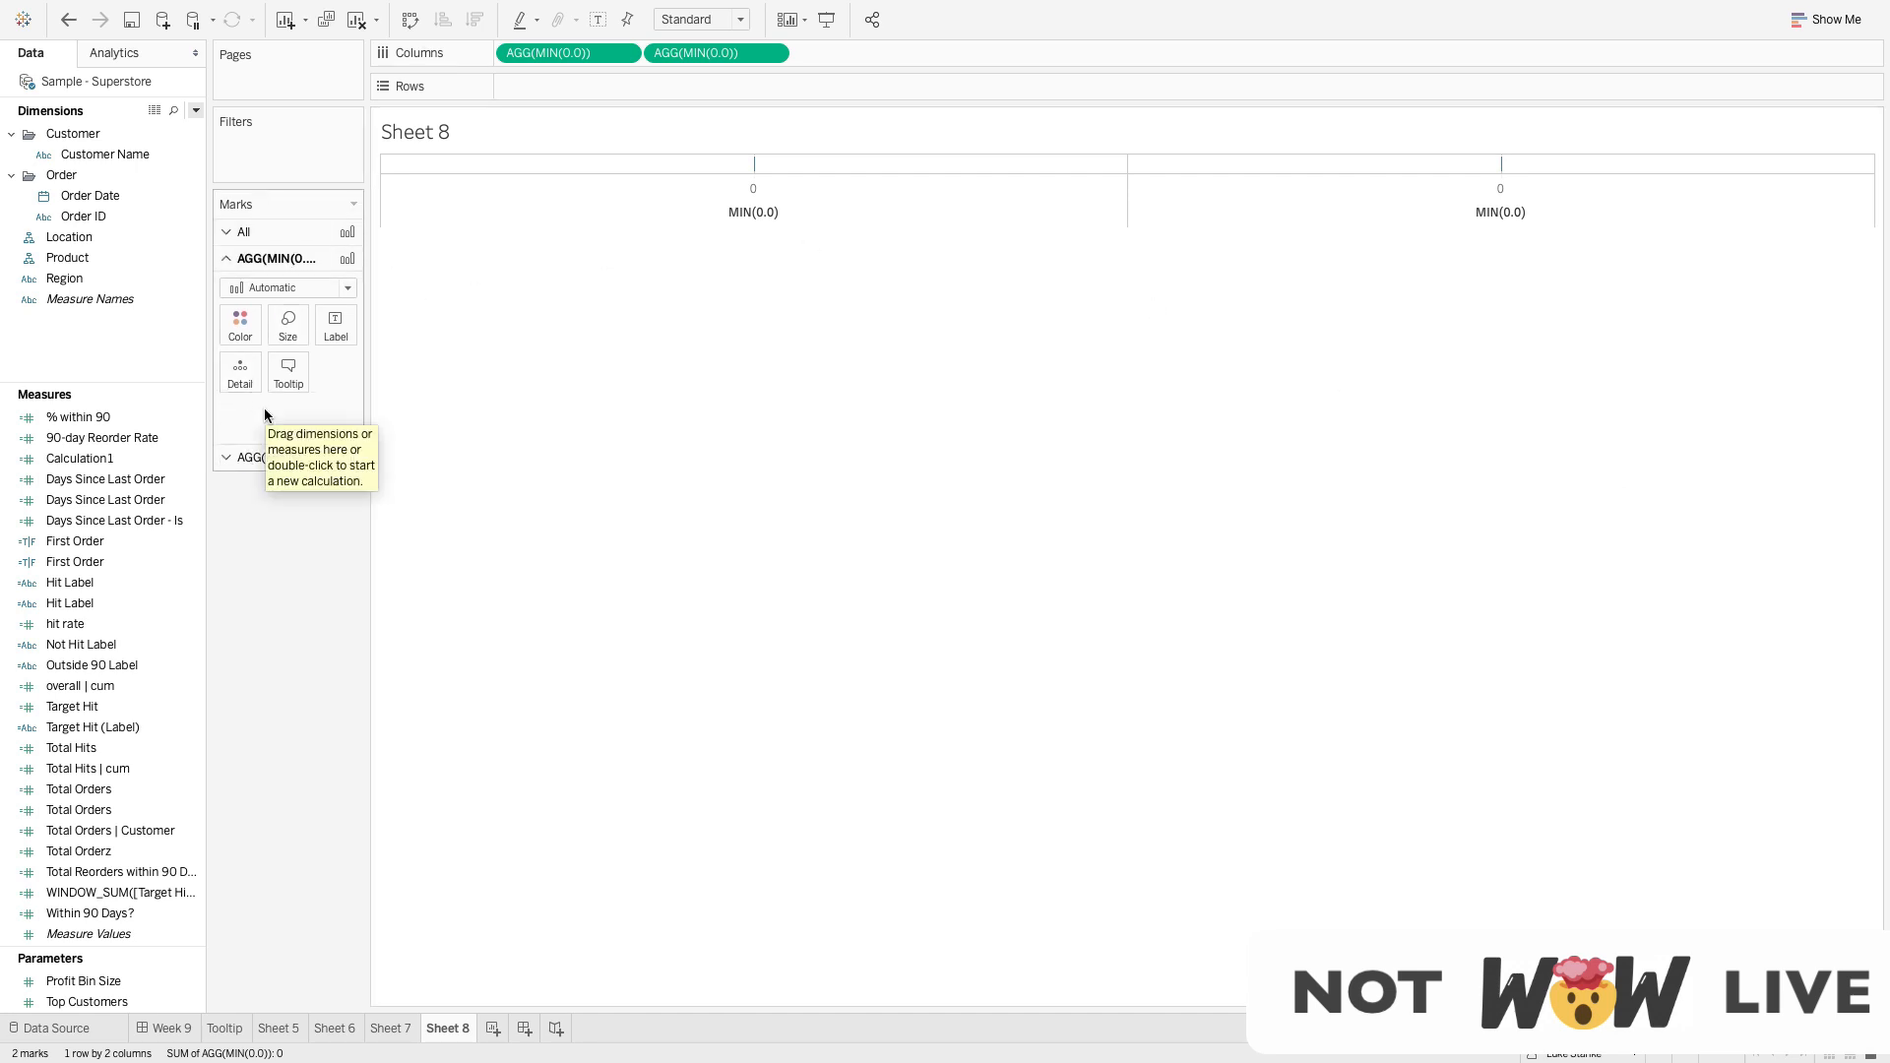
click(148, 1028)
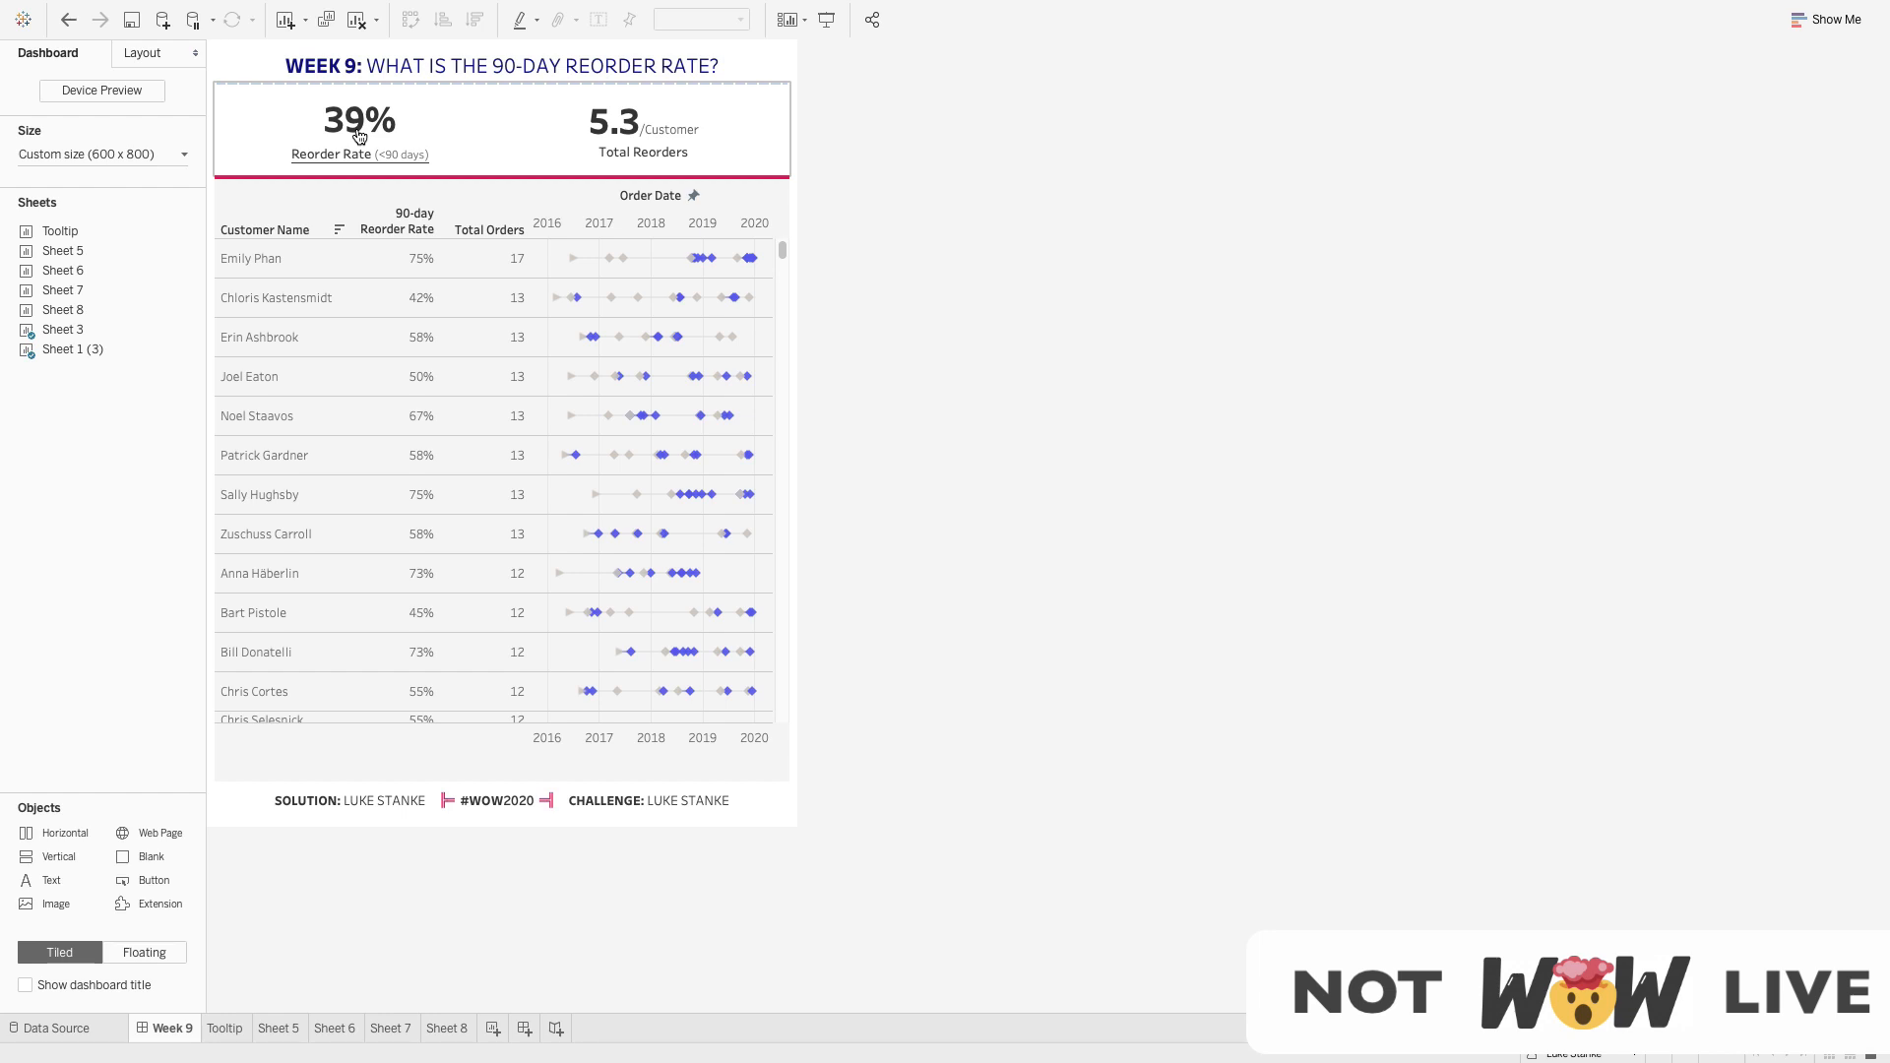
click(447, 1029)
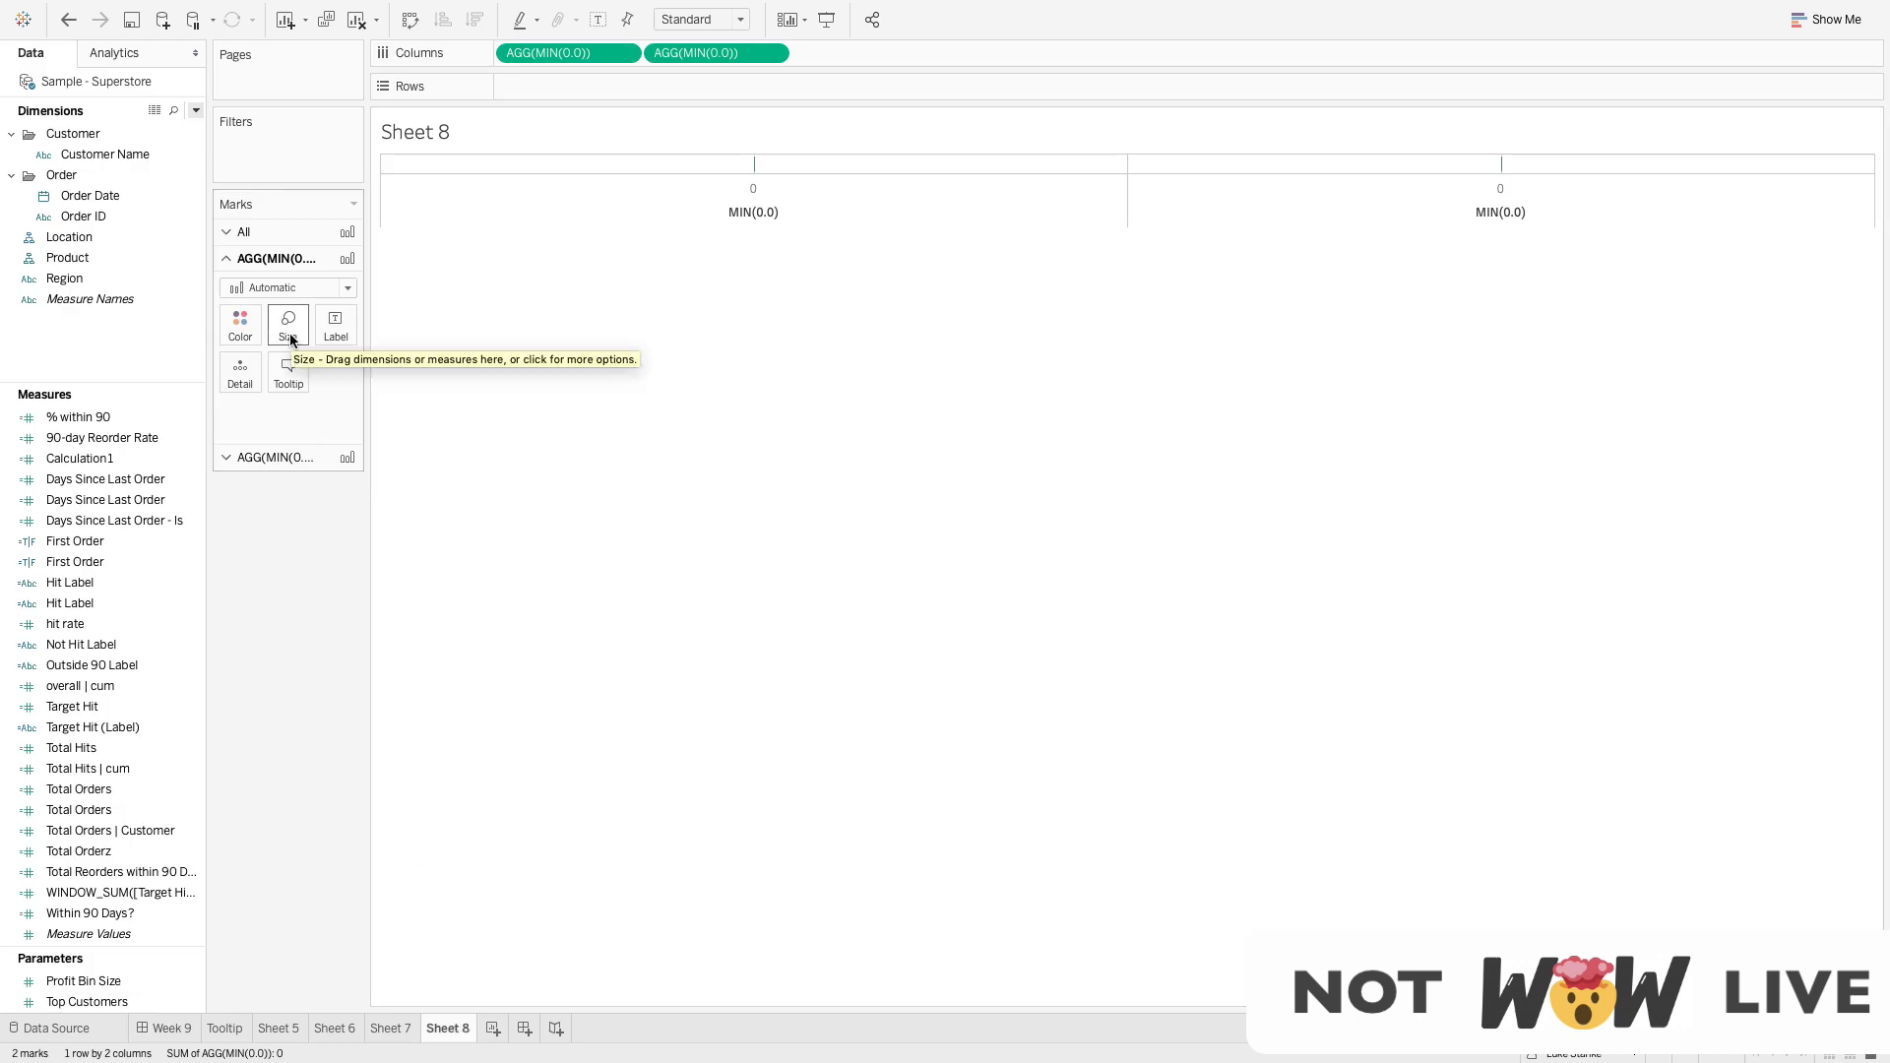
Create a calculated field named "% of Reorder Num"
click(196, 111)
click(98, 131)
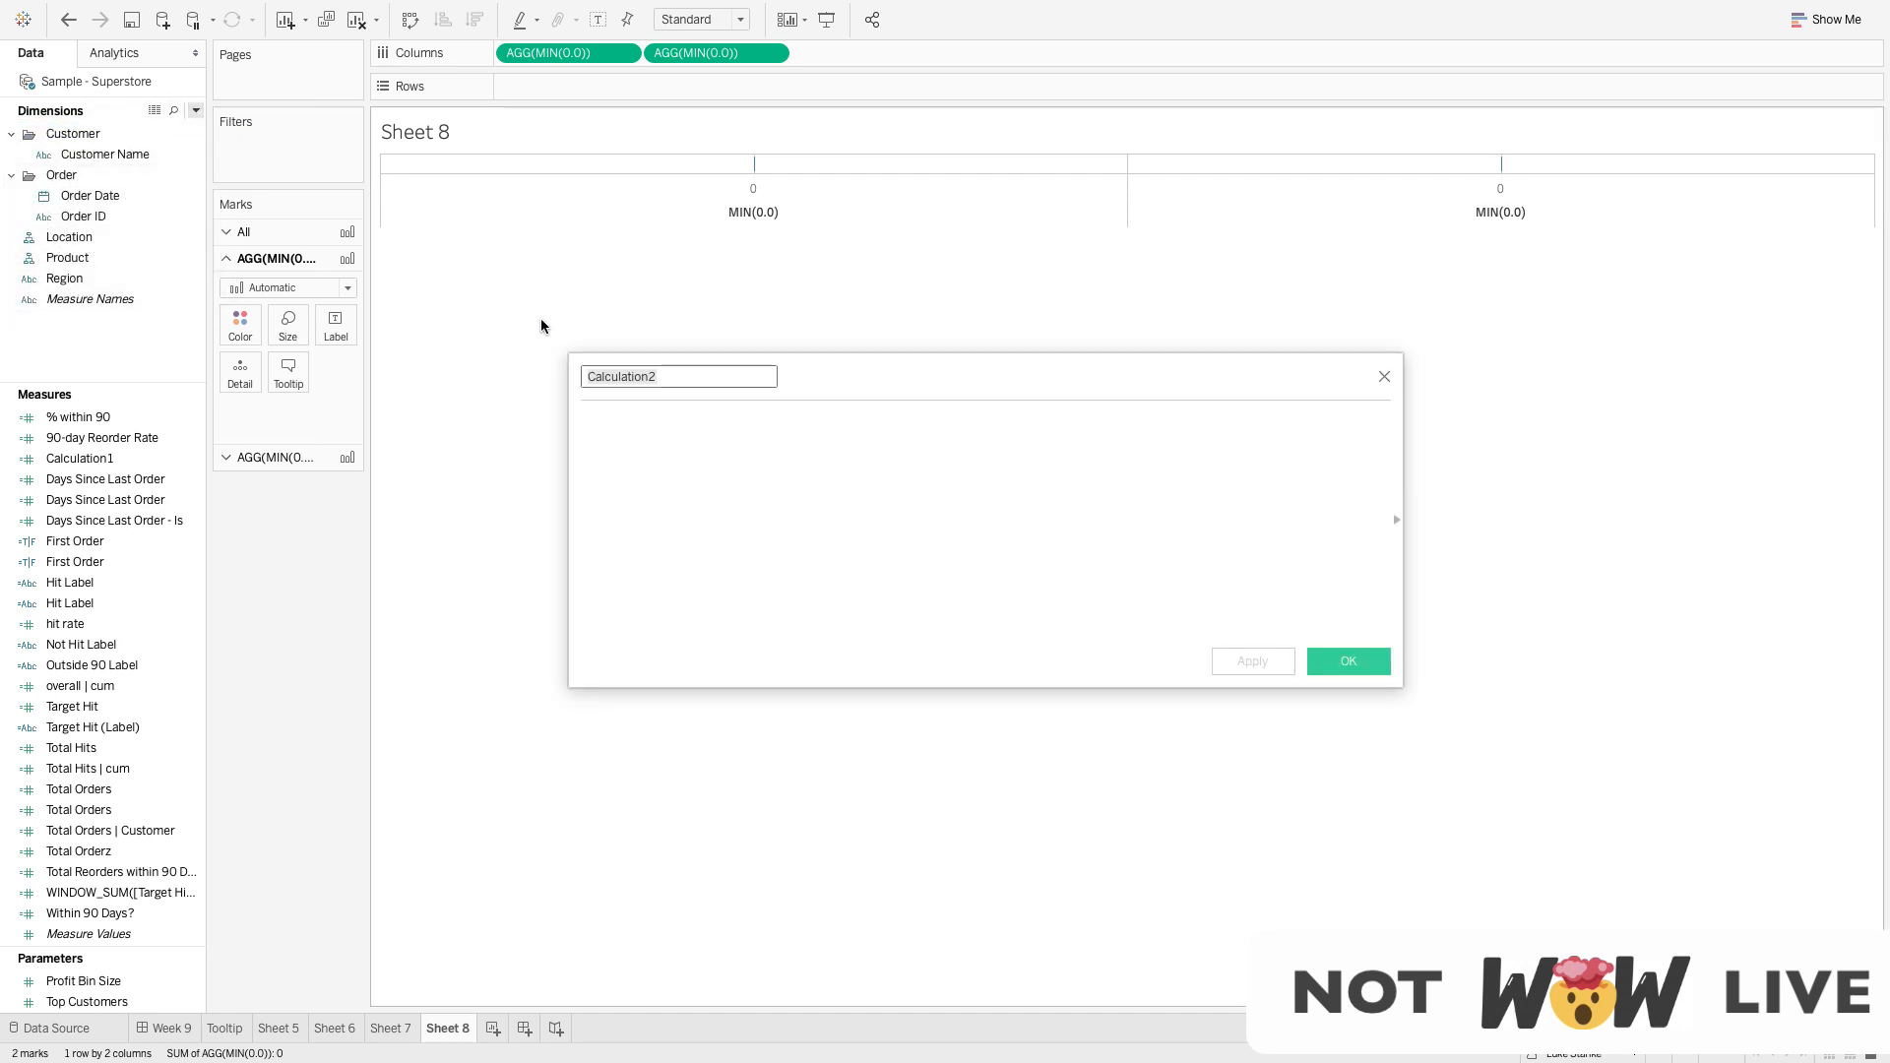
text(K)
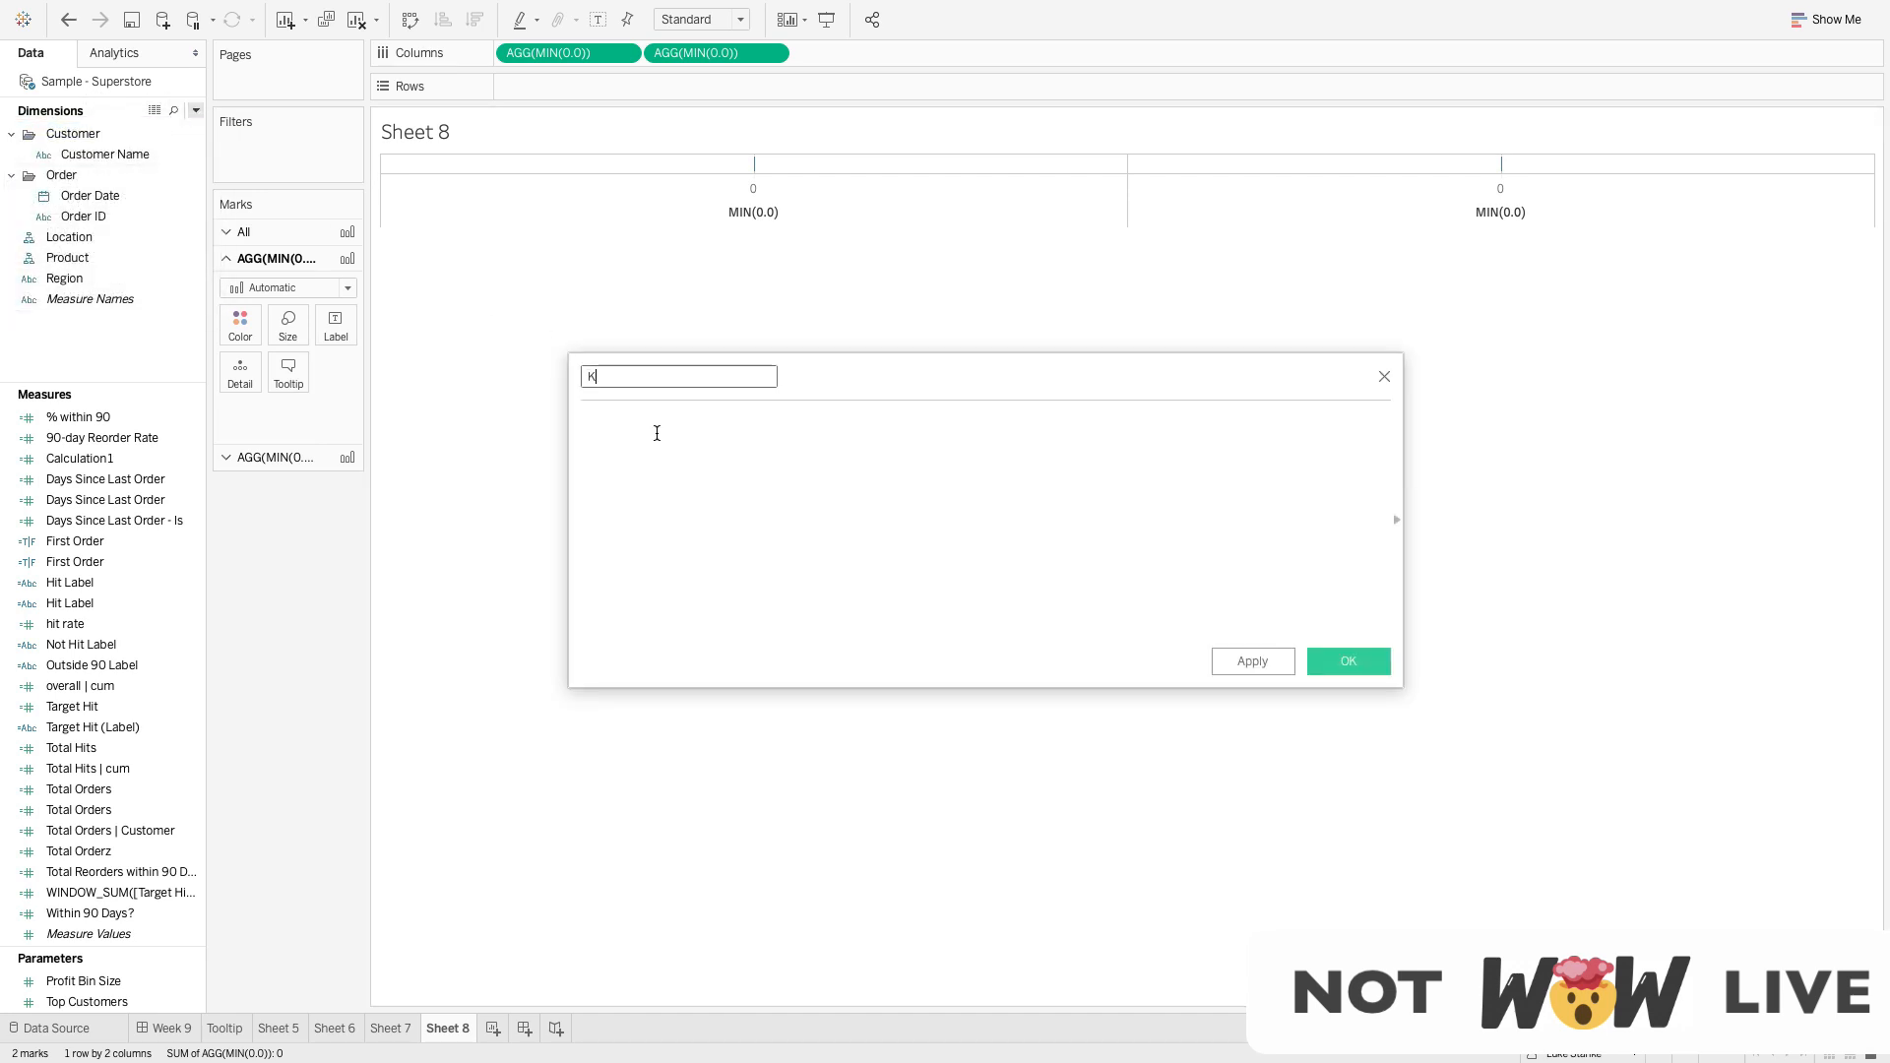
text(% of Reorder NU)
key(BackSpace)
text(um)
key(Tab)
text(SW)
key(BackSpace)
key(BackSpace)
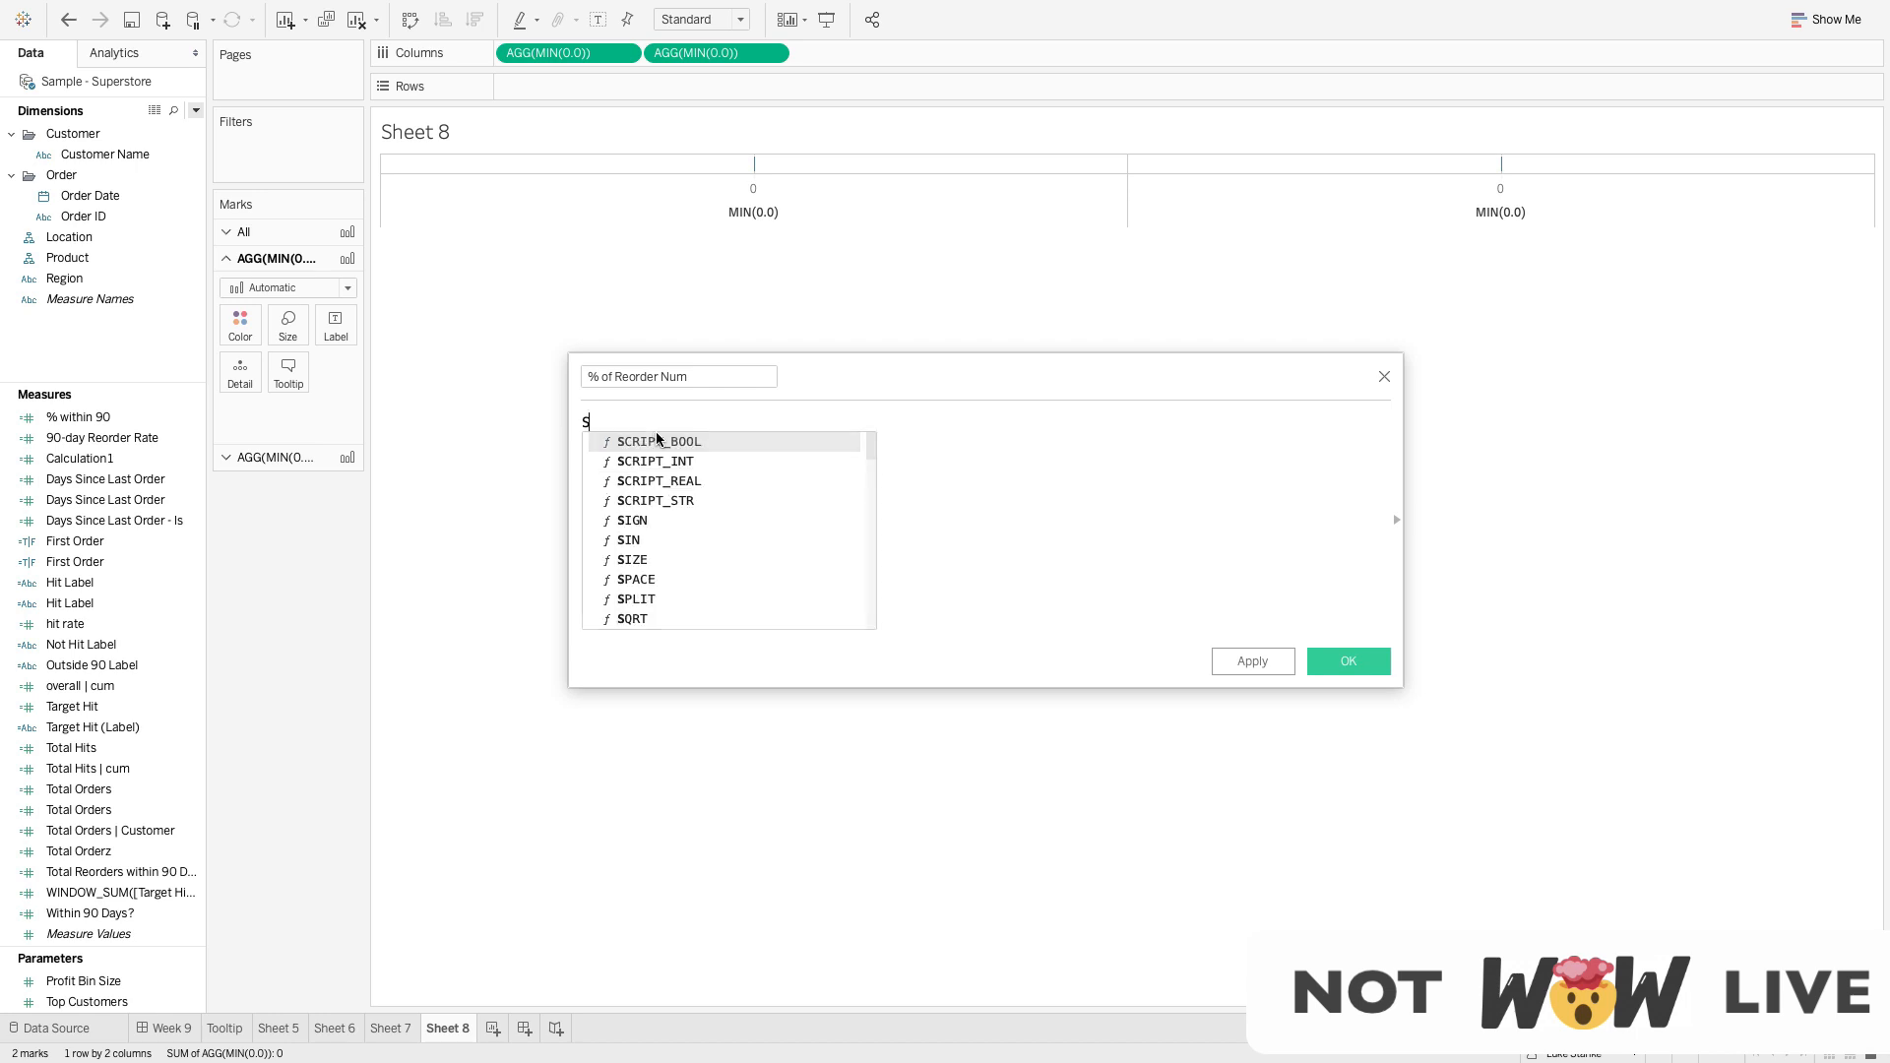
text(S)
key(BackSpace)
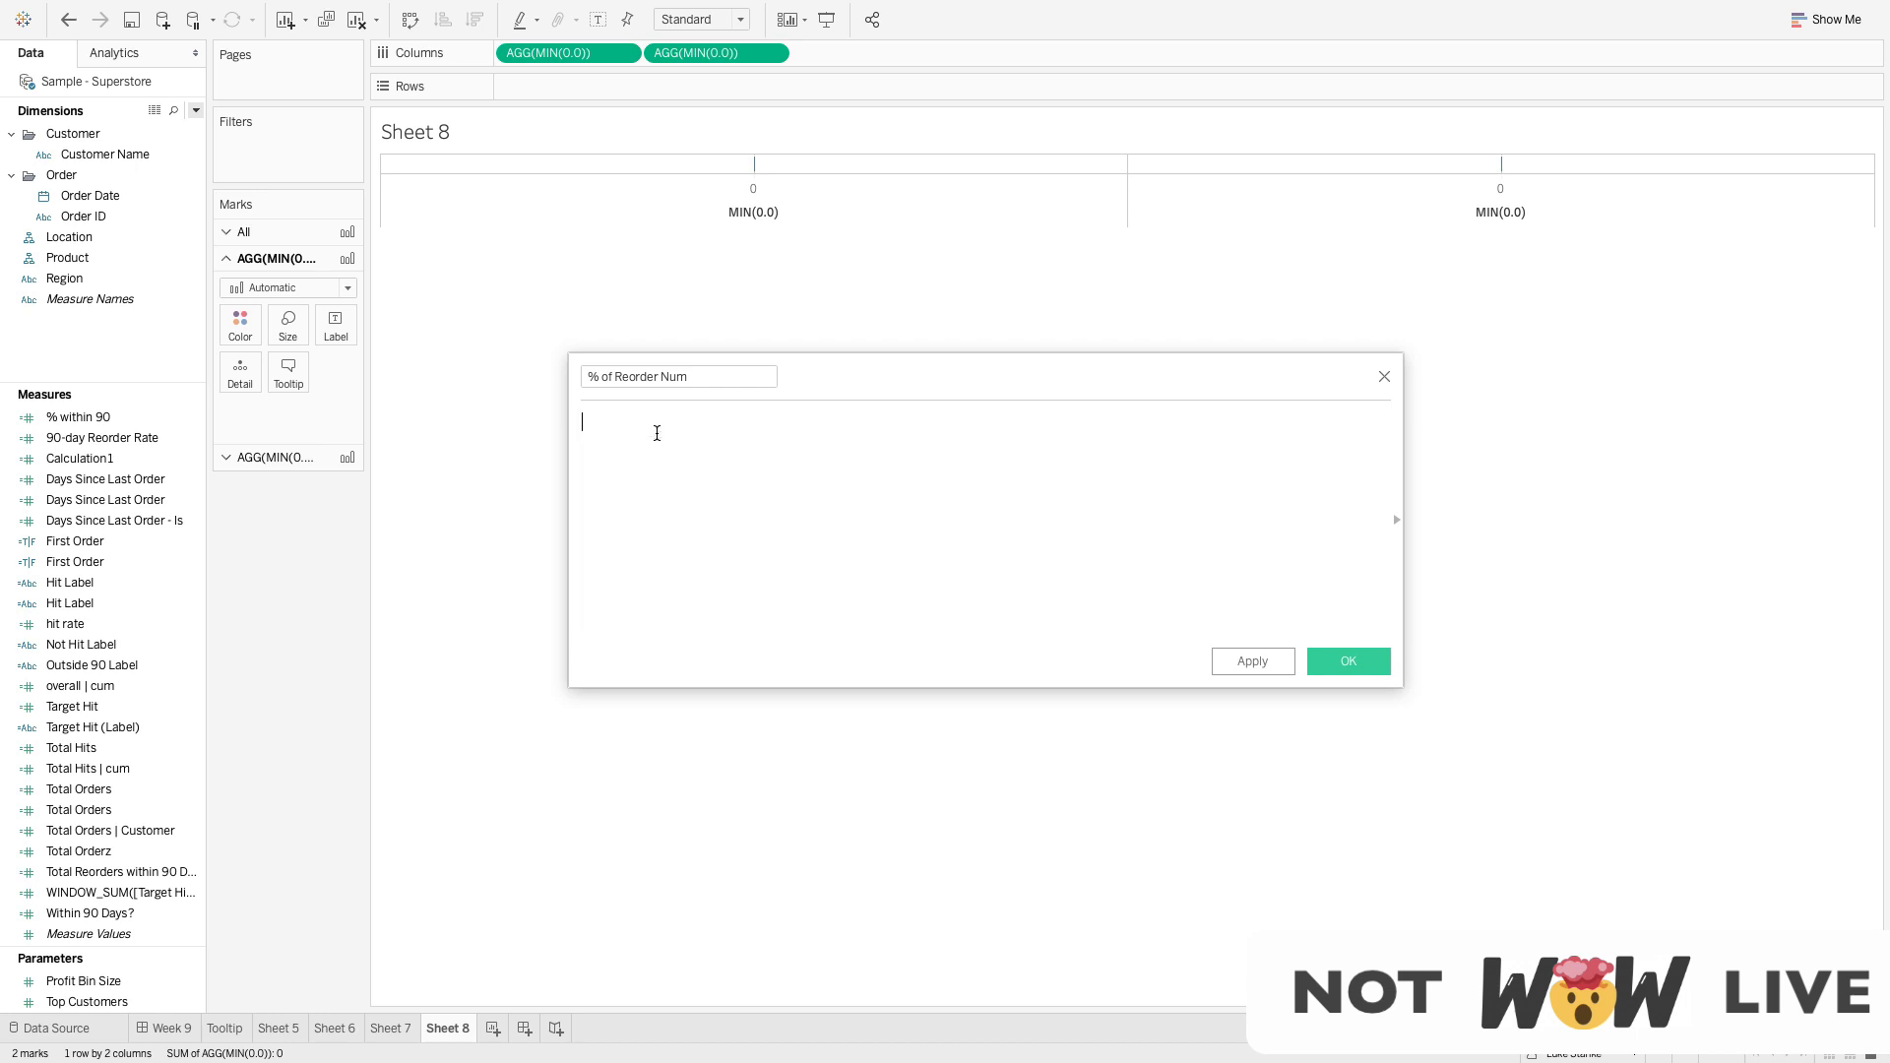
Enter the condition IF FIRST() != 0 AND [Days Since Last Order ] <= 90 in the % of Reorder Num formula
text(IF FIRST())
text( = 0  AND Da)
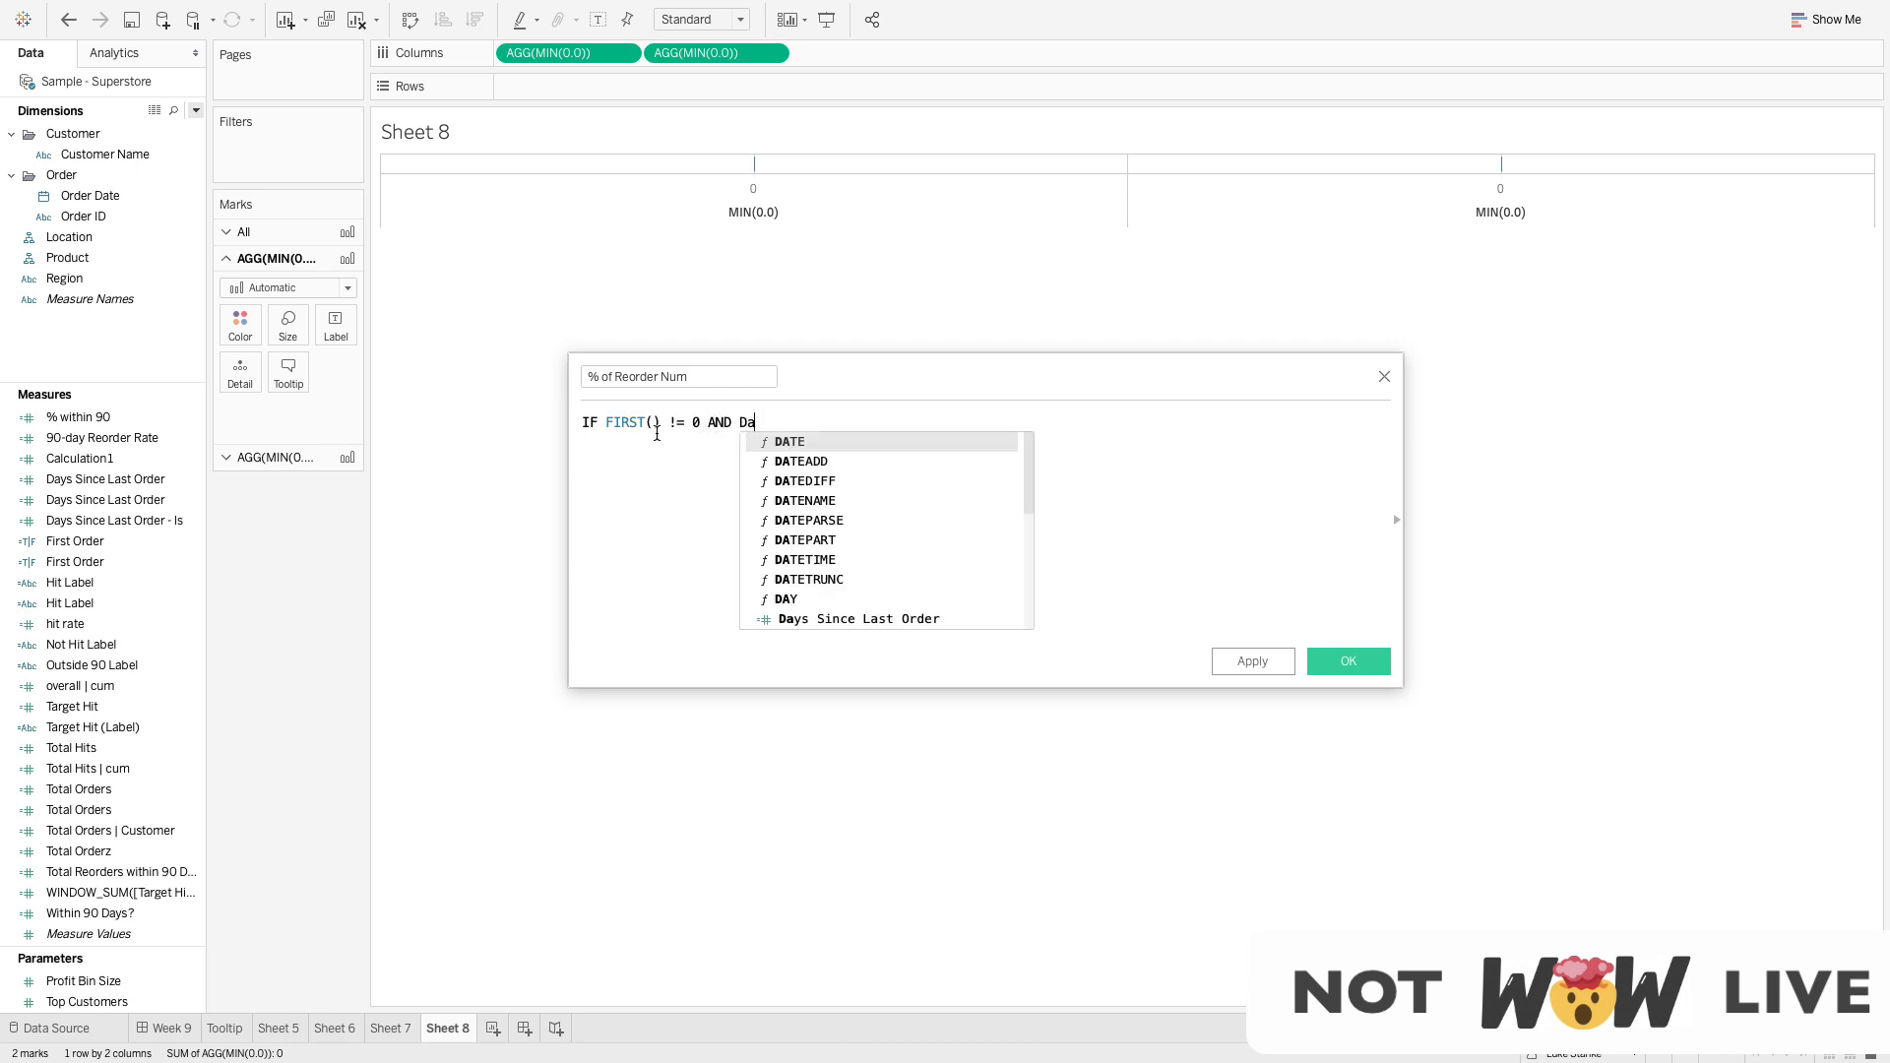
key(Down)
key(Down)
key(Down)
key(Down)
key(Down)
key(Down)
key(Down)
key(Down)
key(Down)
key(Down)
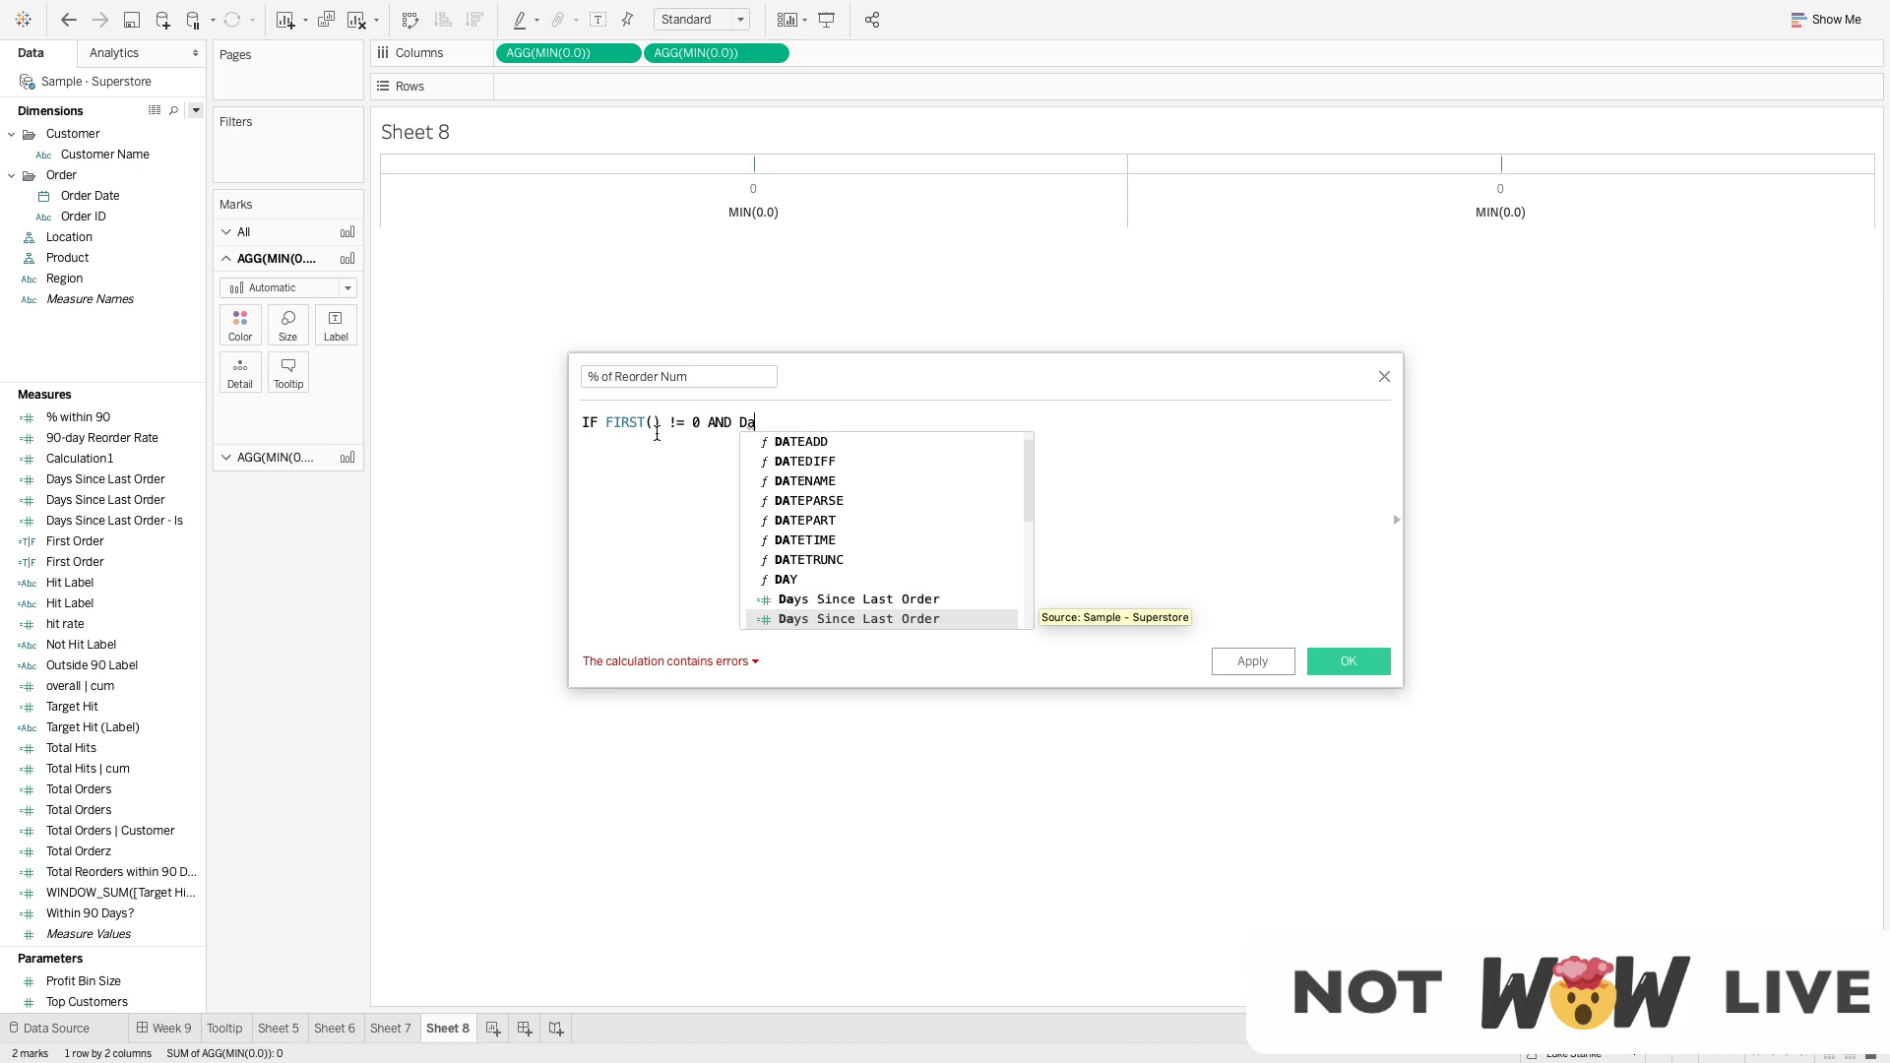
key(Return)
text(<= 90)
key(Return)
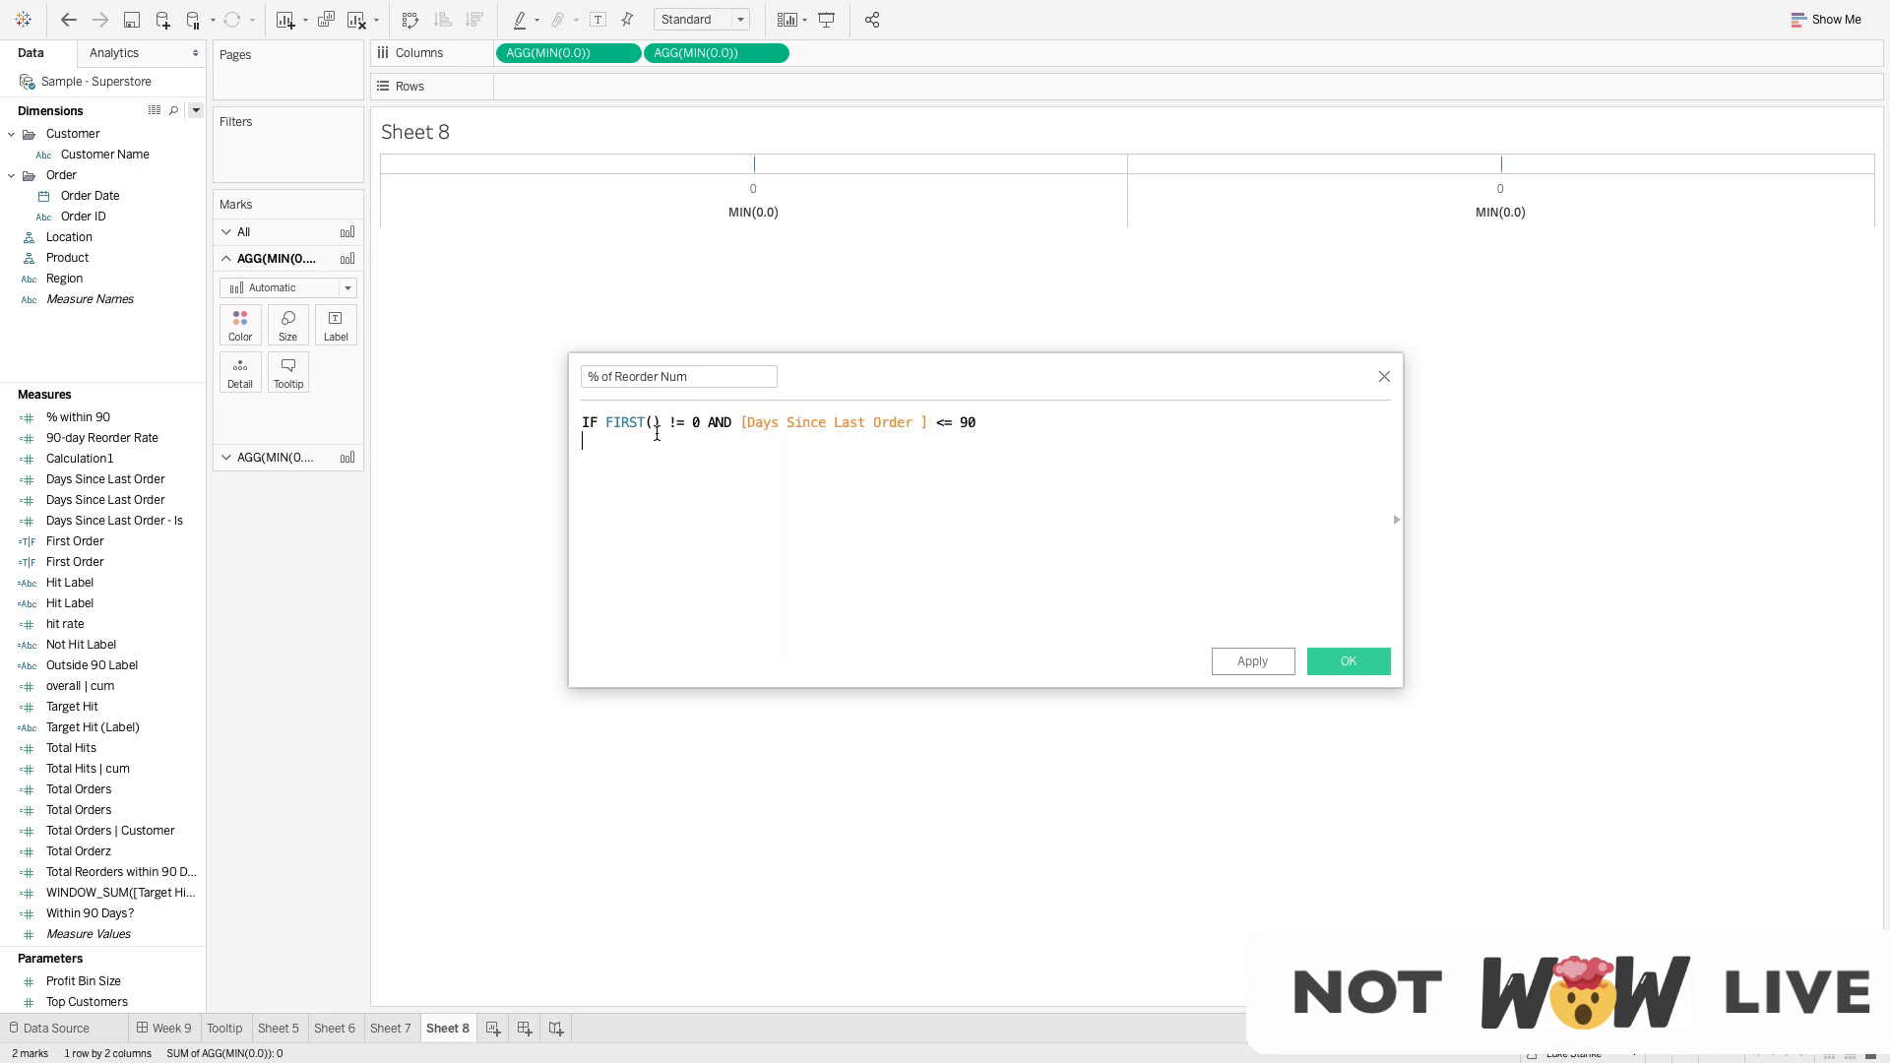
Complete the IF statement with THEN 1, ELSE 0 and END followed by a closing parenthesis
text(THEN 1 )
text(ELSE 0)
key(Return)
text(END))
Wrap the IF statement in WINDOW_SUM( ), indent it on its own lines, and save the calculated field
key(Up)
key(Left)
key(Left)
text(WON)
key(BackSpace)
key(BackSpace)
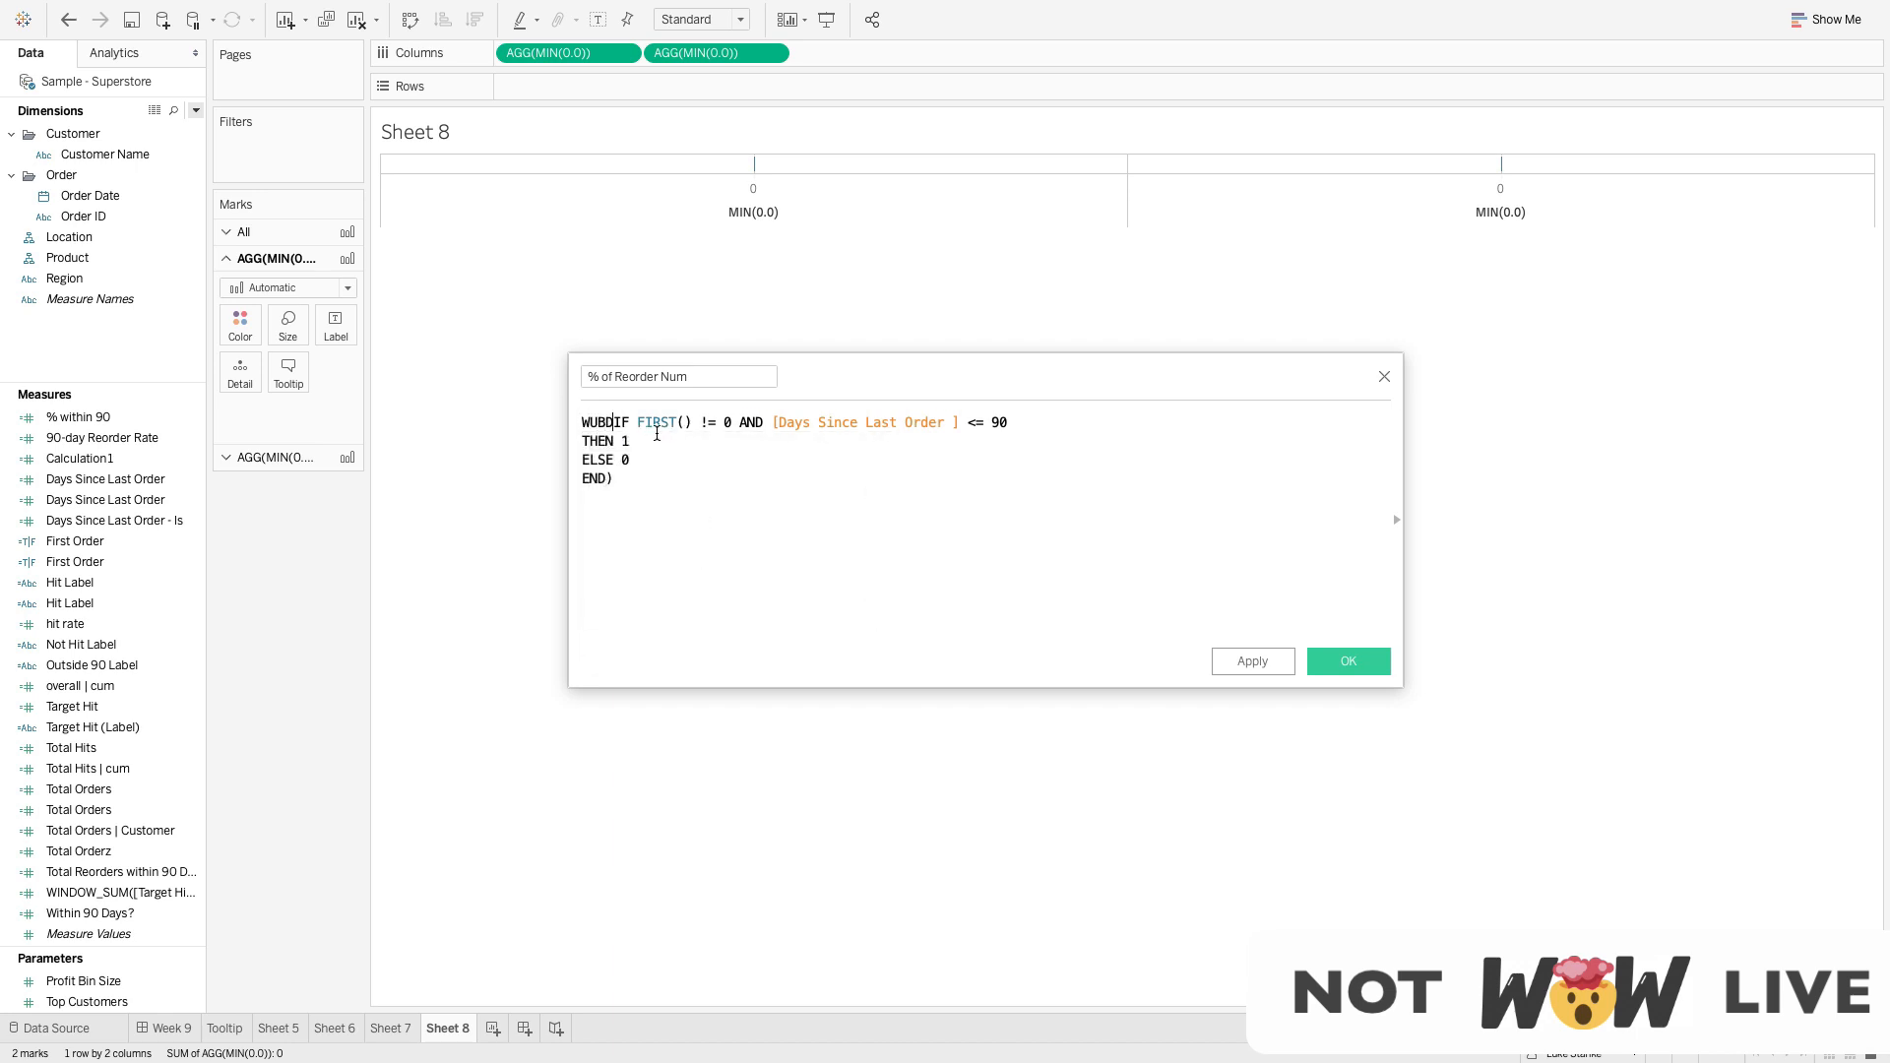
text(IND)
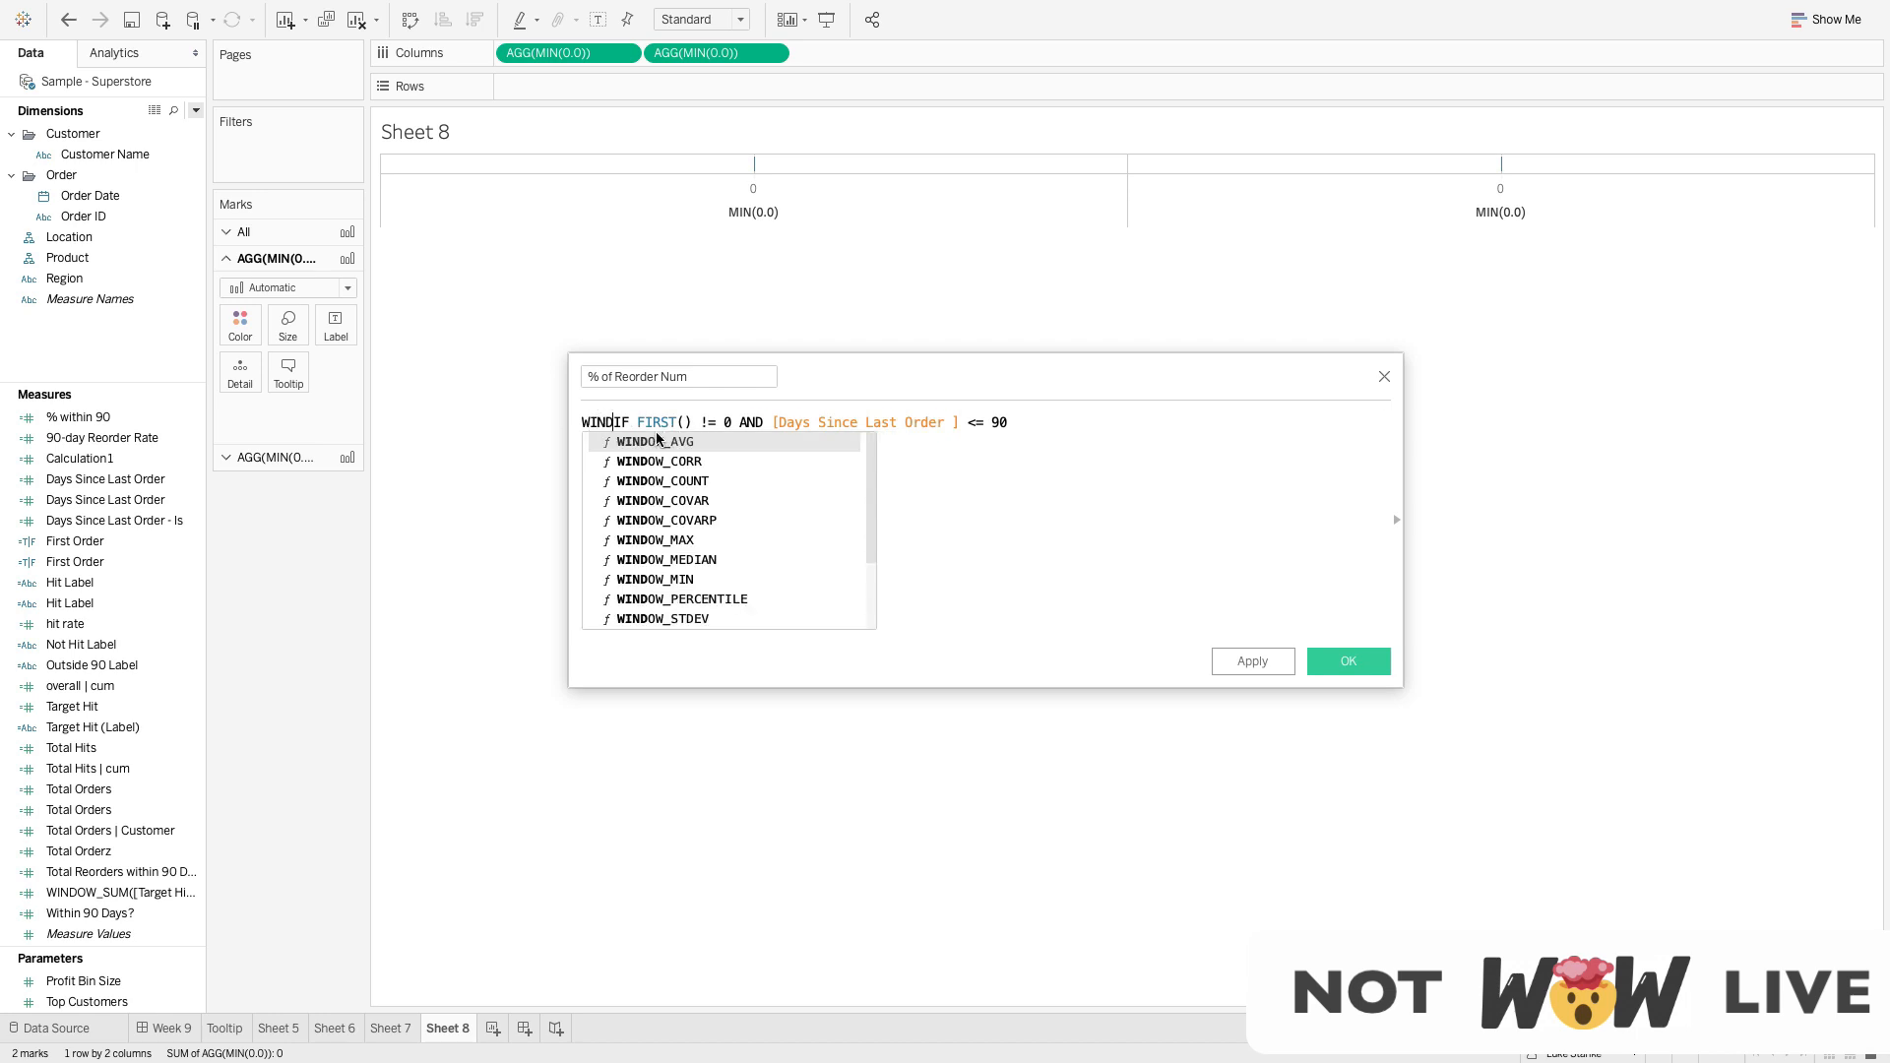
text(OW_SUM()
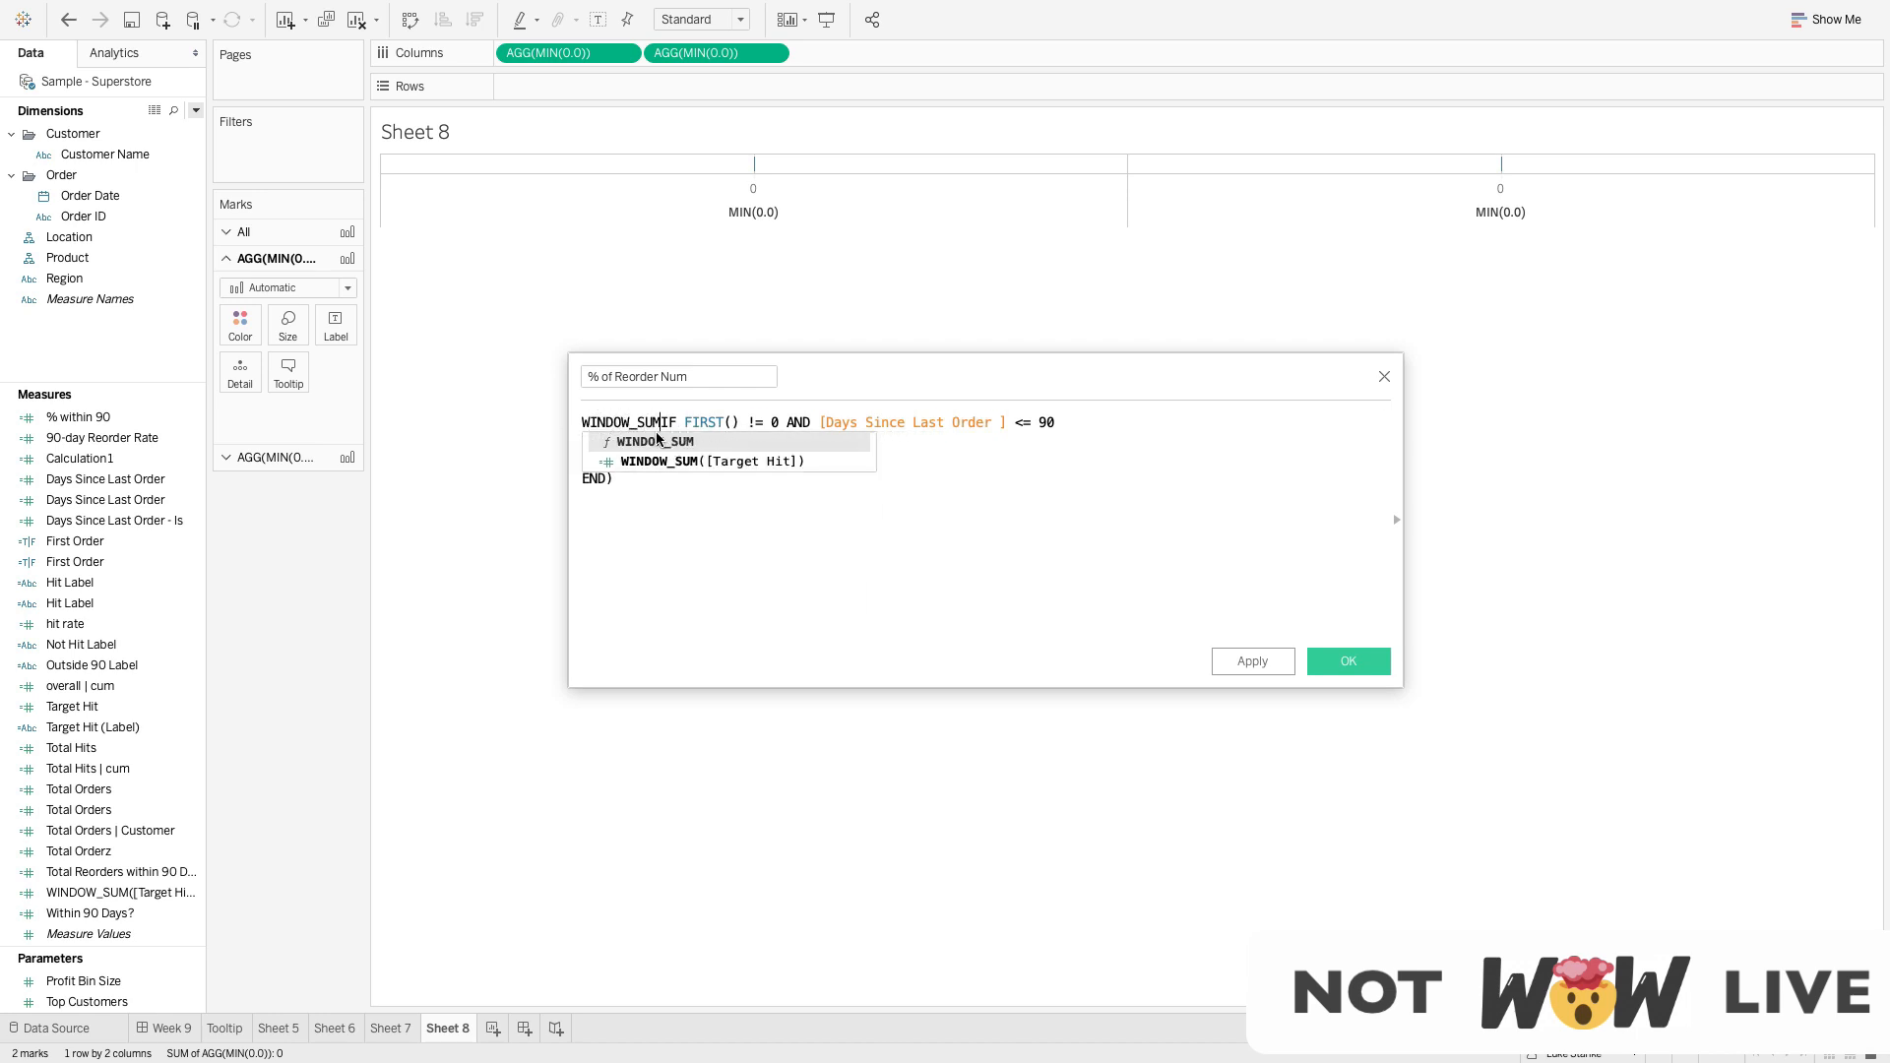
key(Return)
key(ctrl+shift+End)
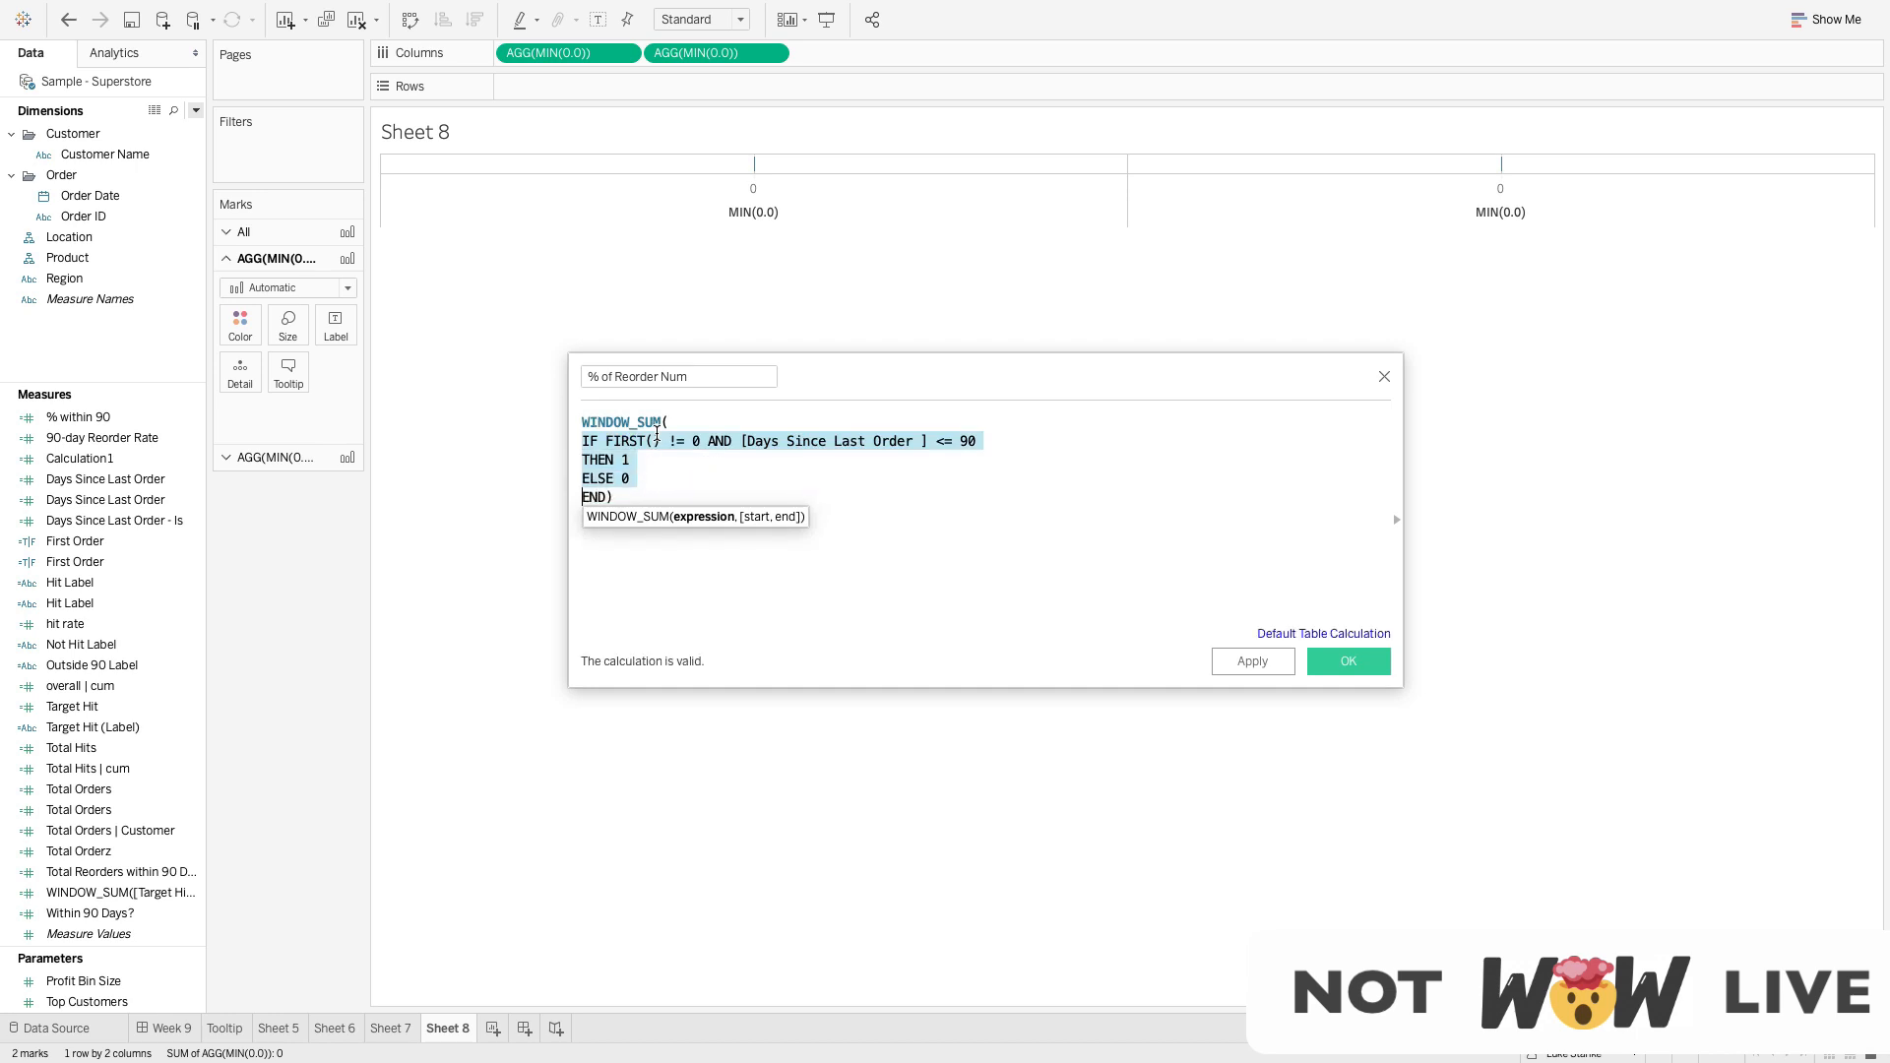
key(Tab)
key(Left)
key(Return)
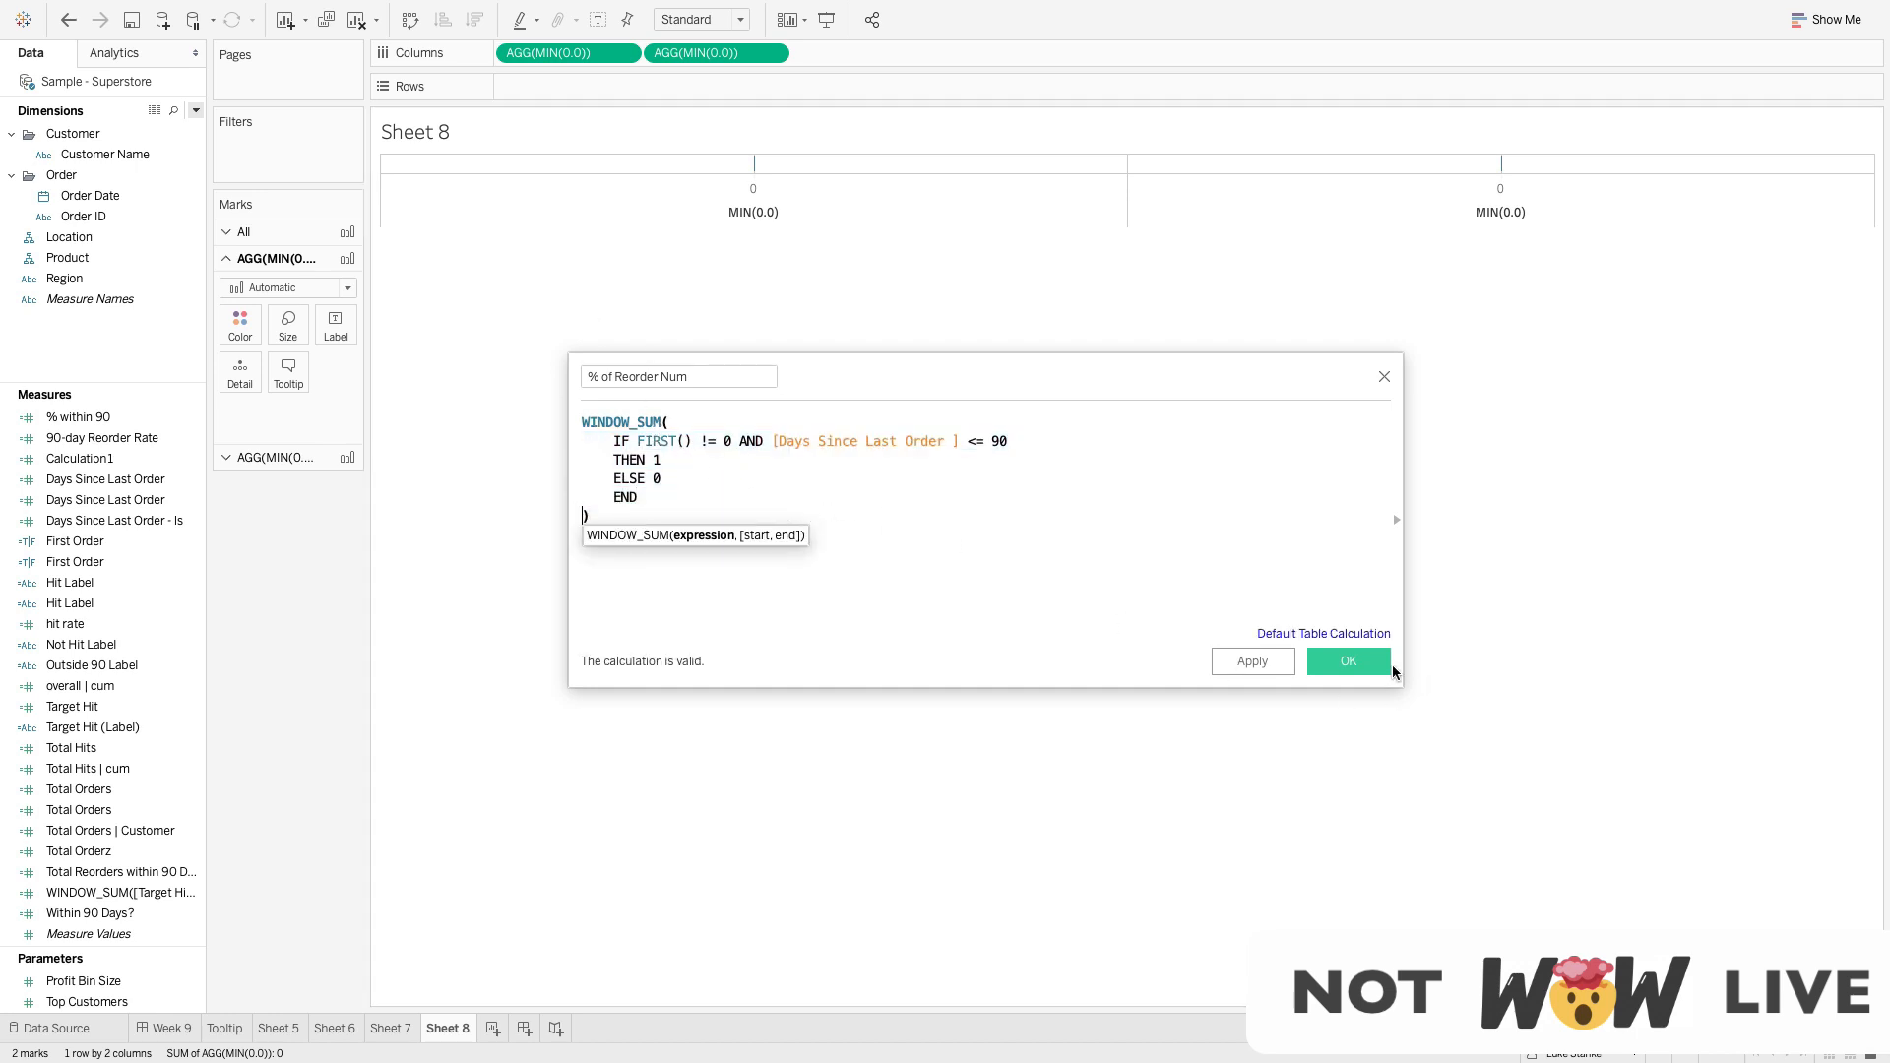
click(1381, 669)
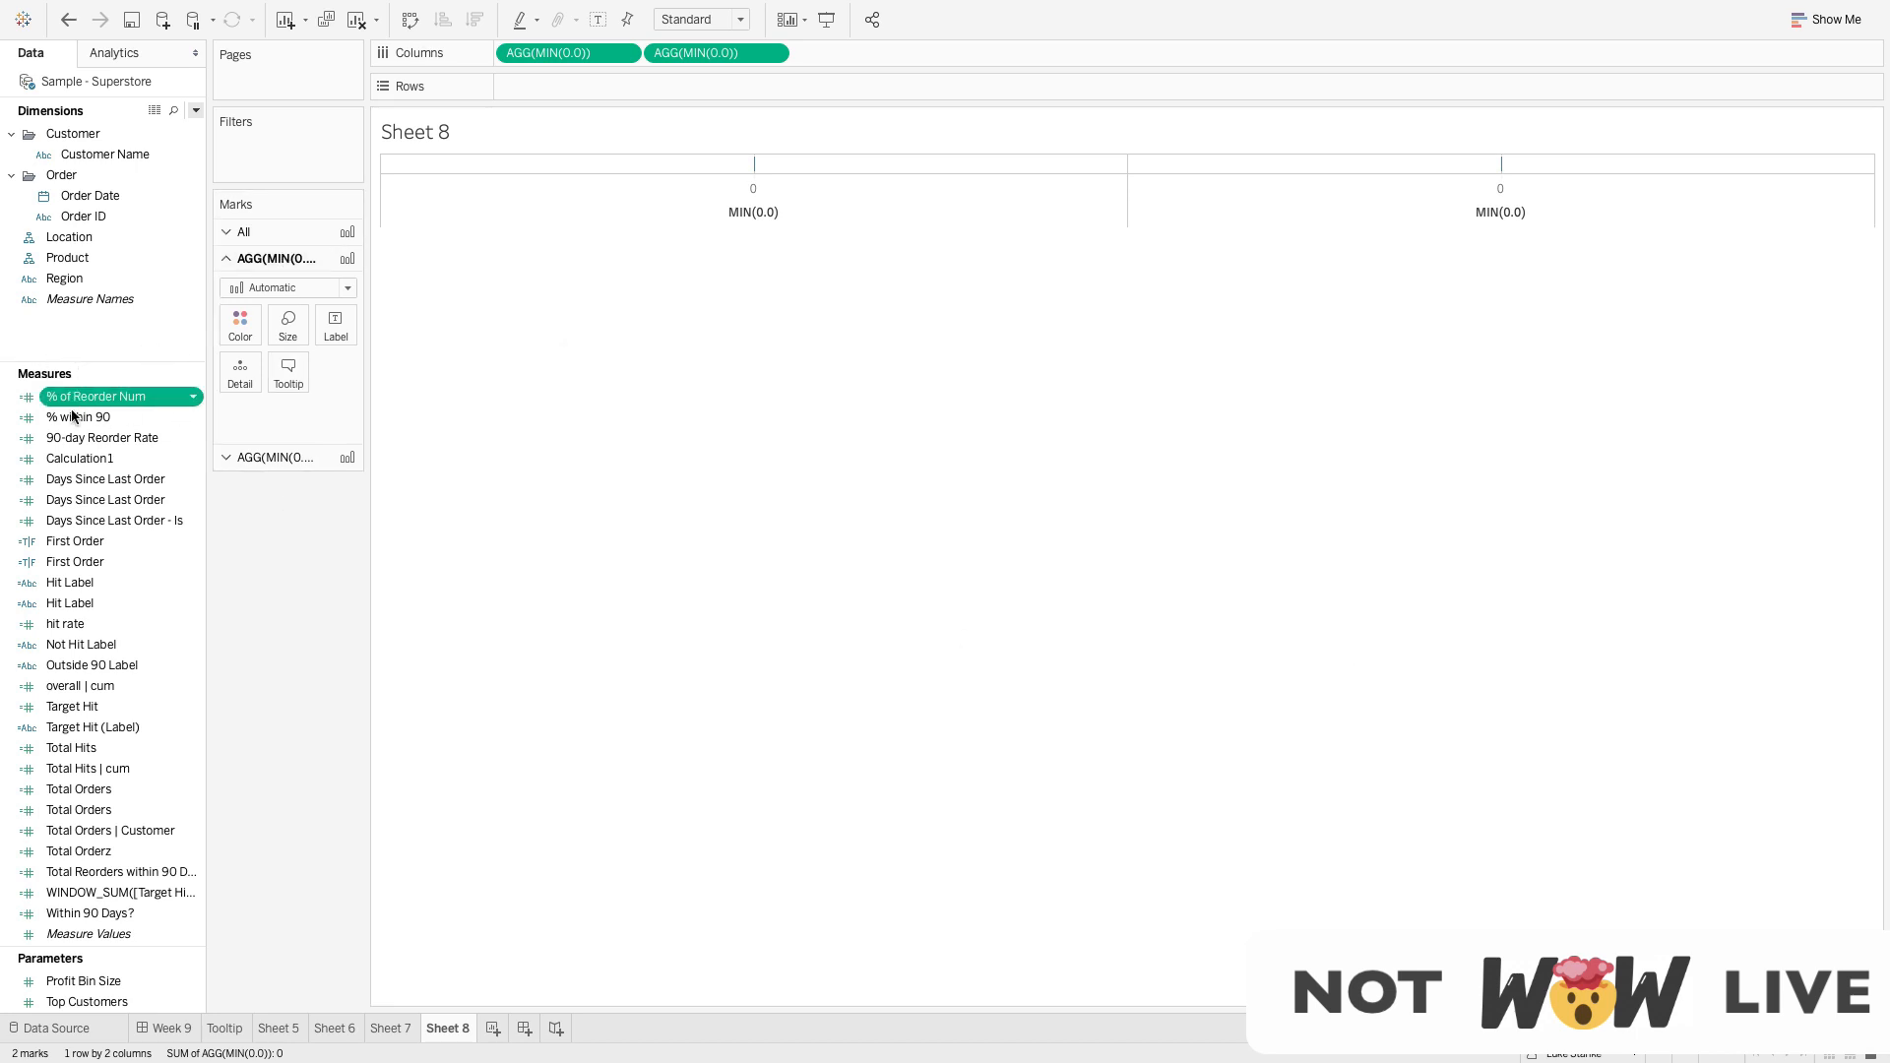
Label the first MIN(0.0) axis's marks with % of Reorder Num and add Order Date to their detail as an exact date
drag(61, 401, 339, 338)
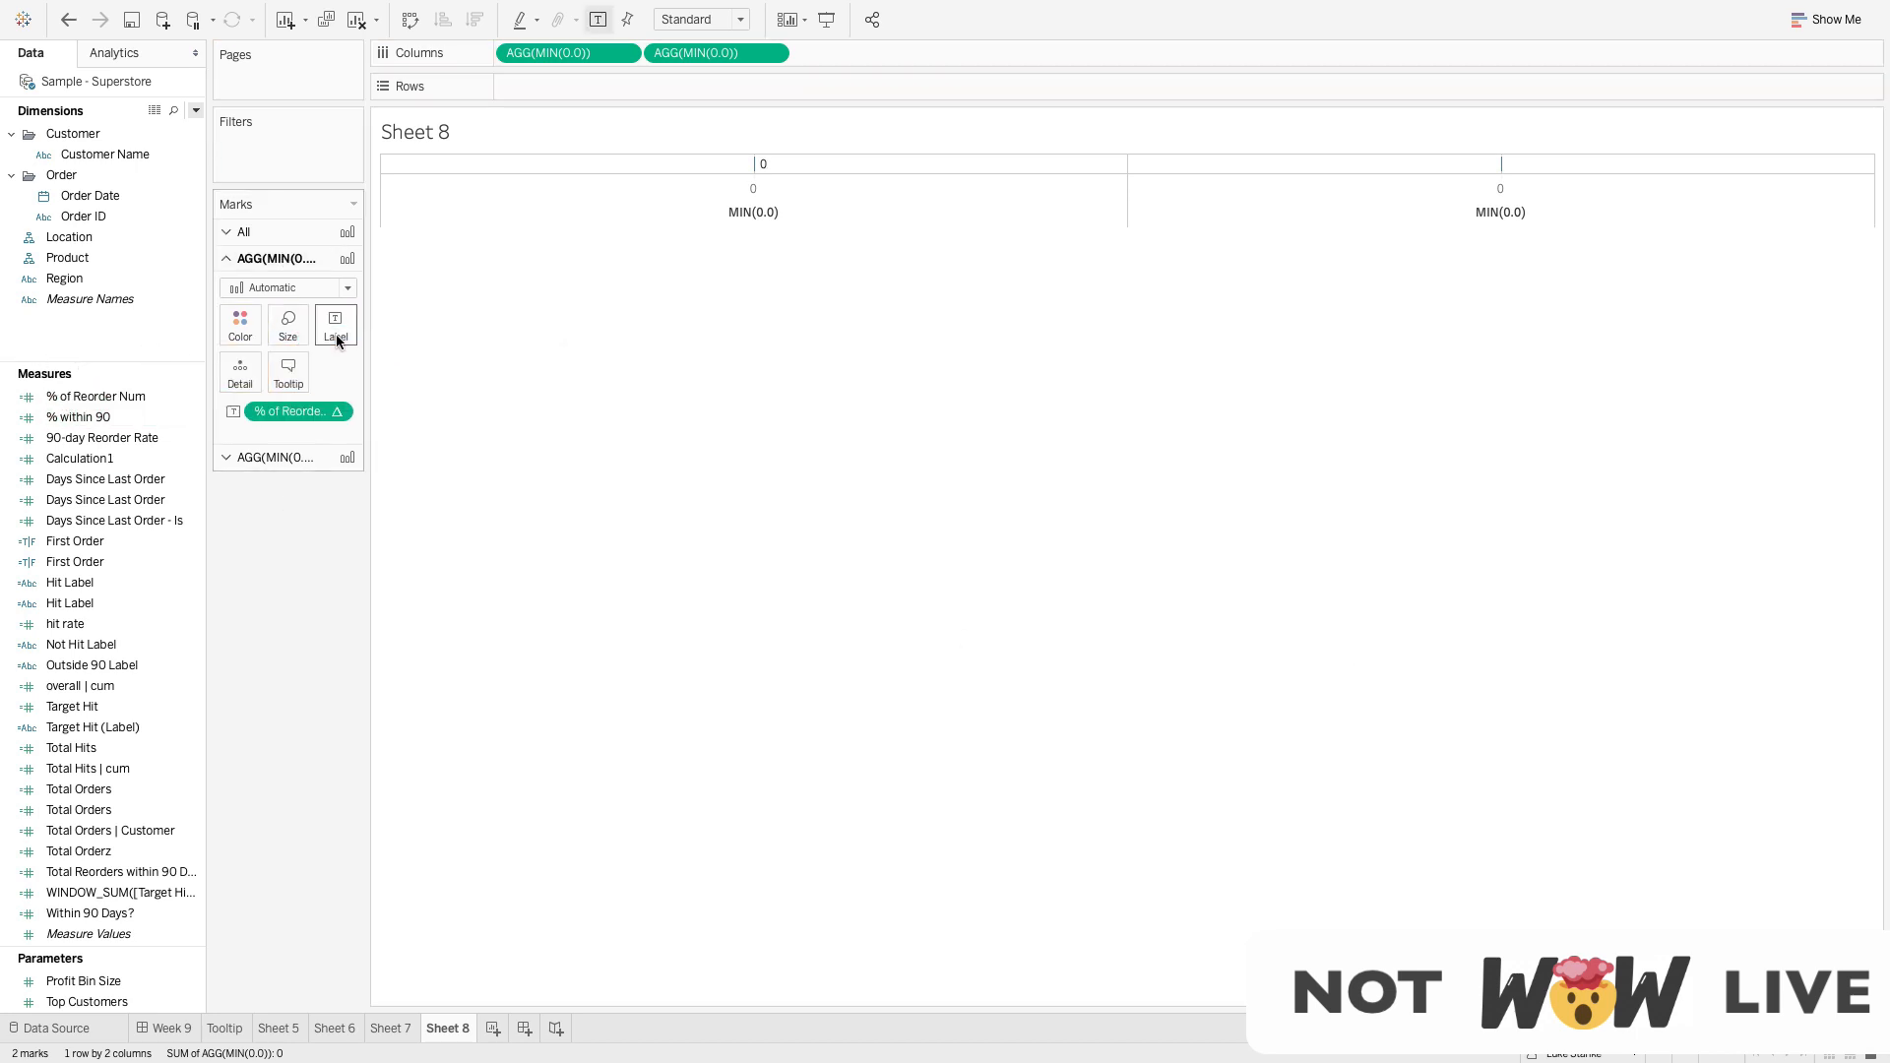
click(134, 203)
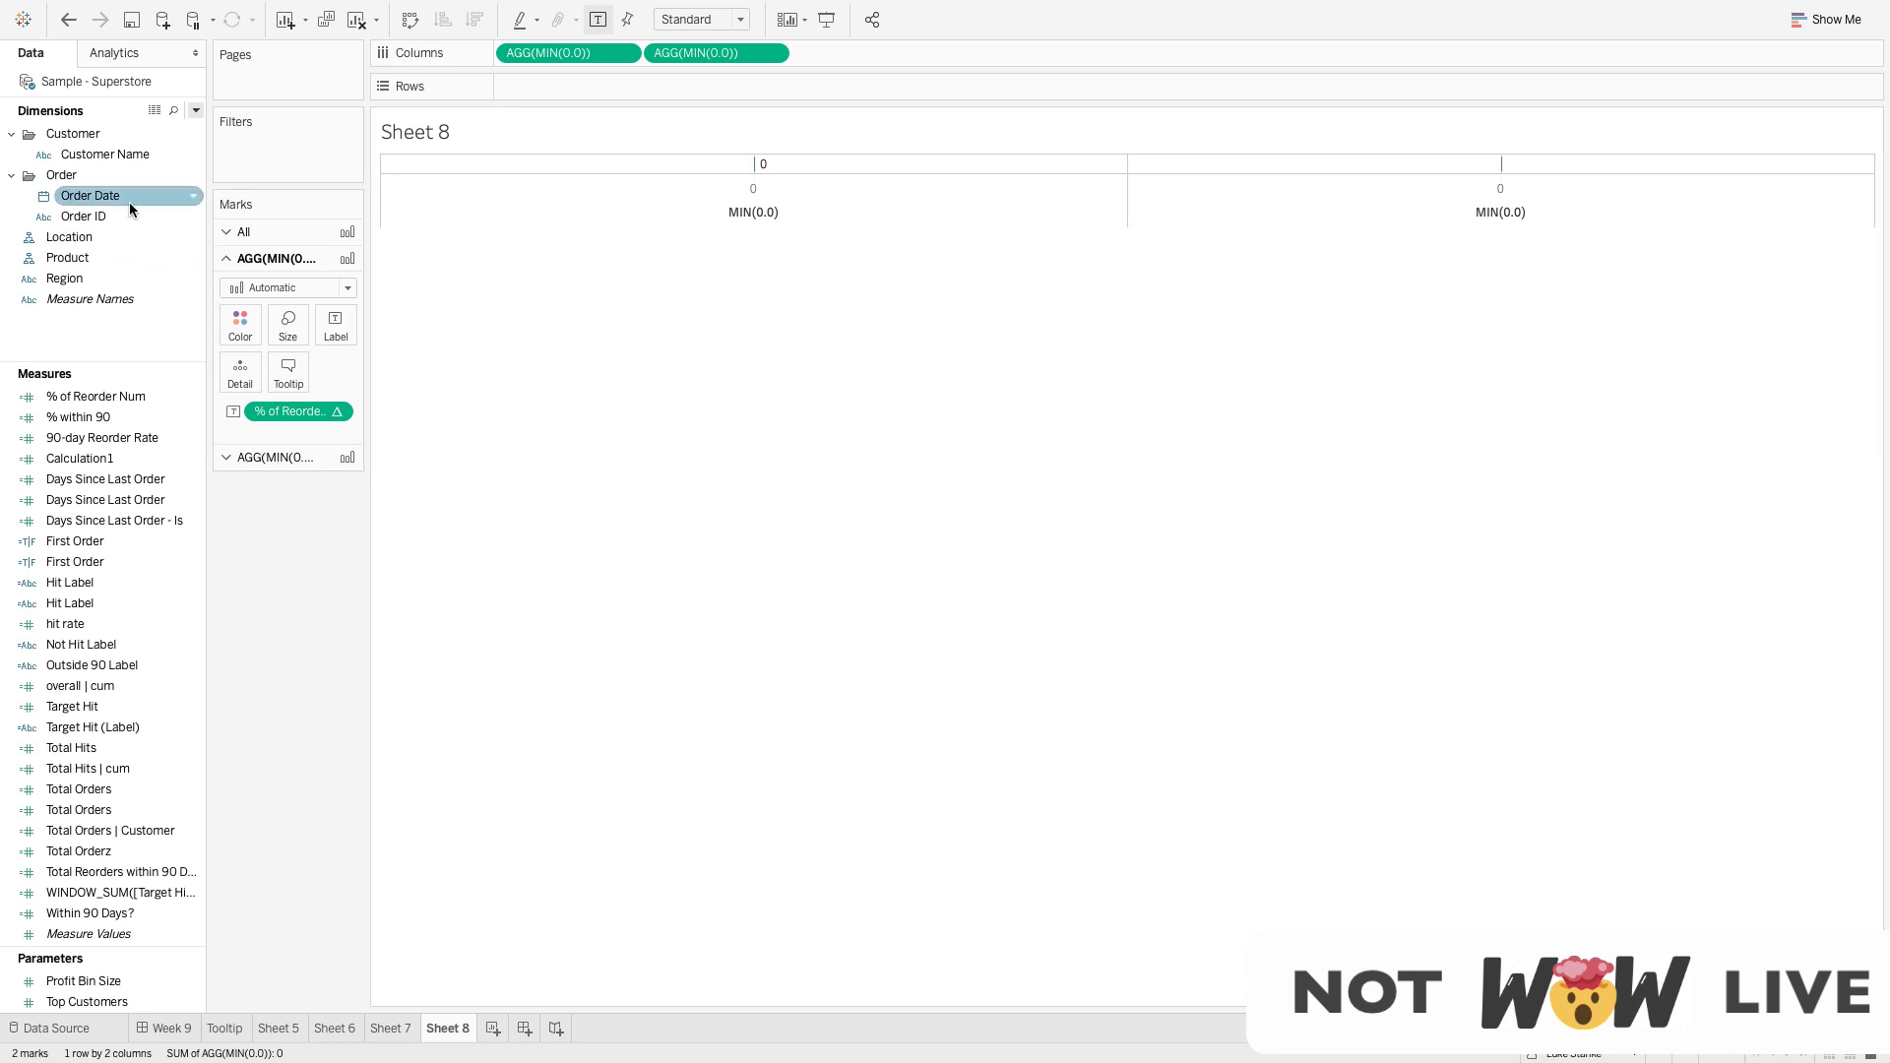
drag(115, 203, 326, 434)
click(329, 434)
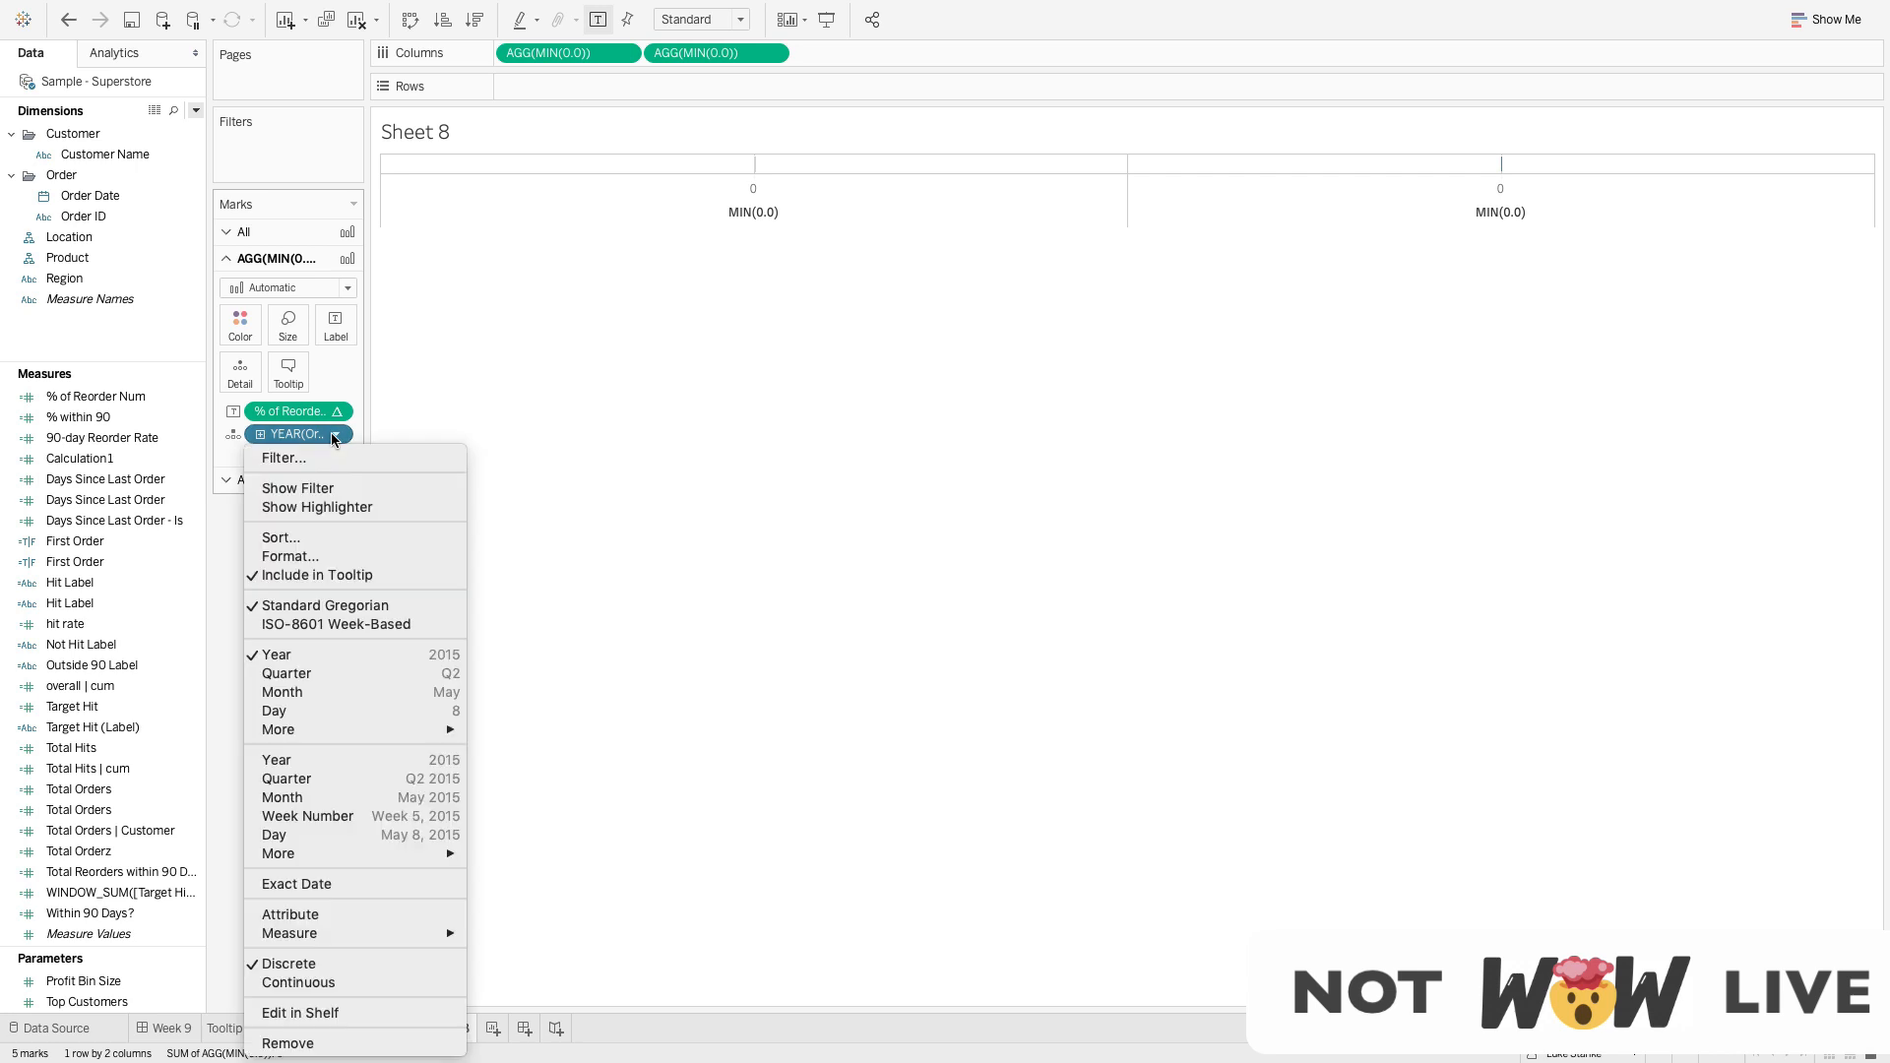
click(291, 883)
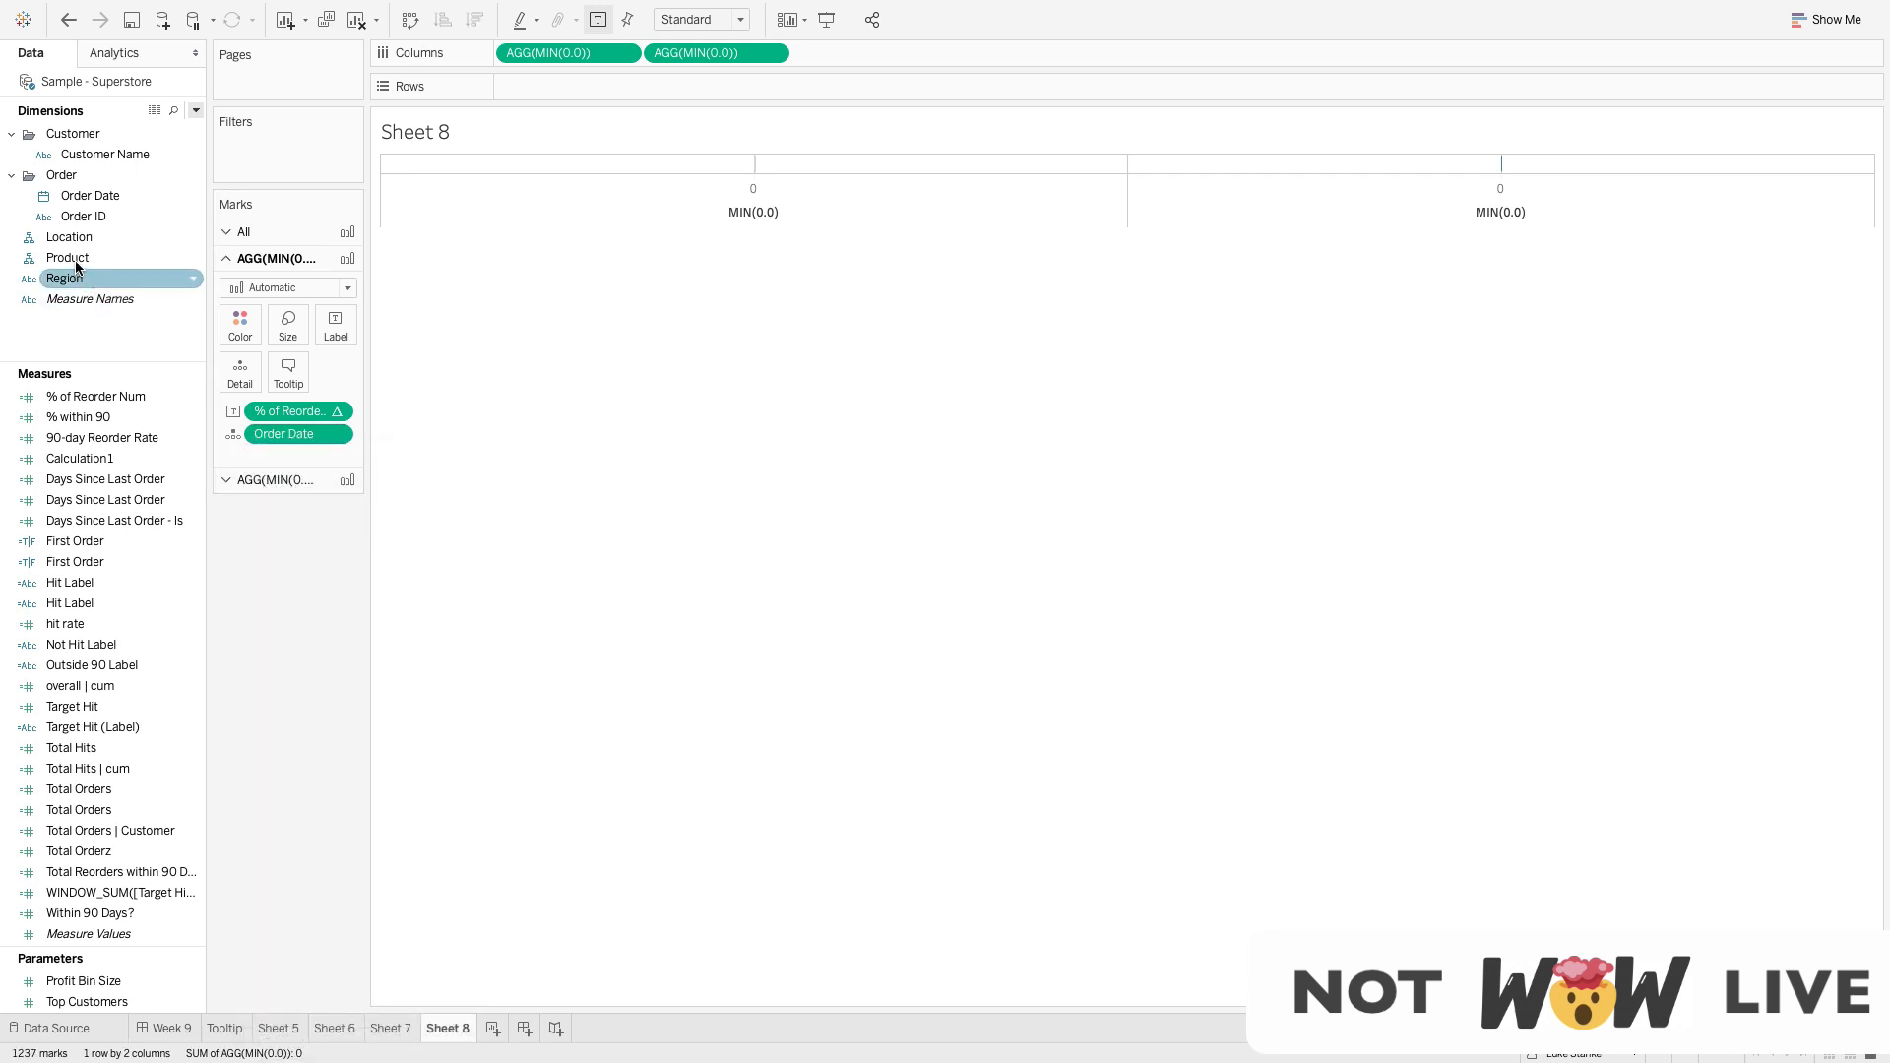
Add Order ID and Customer Name to the detail of the first MIN(0.0) marks and check the mark's tooltip and label settings
drag(80, 214, 256, 445)
click(103, 155)
drag(111, 188, 309, 470)
mouse_move(757, 167)
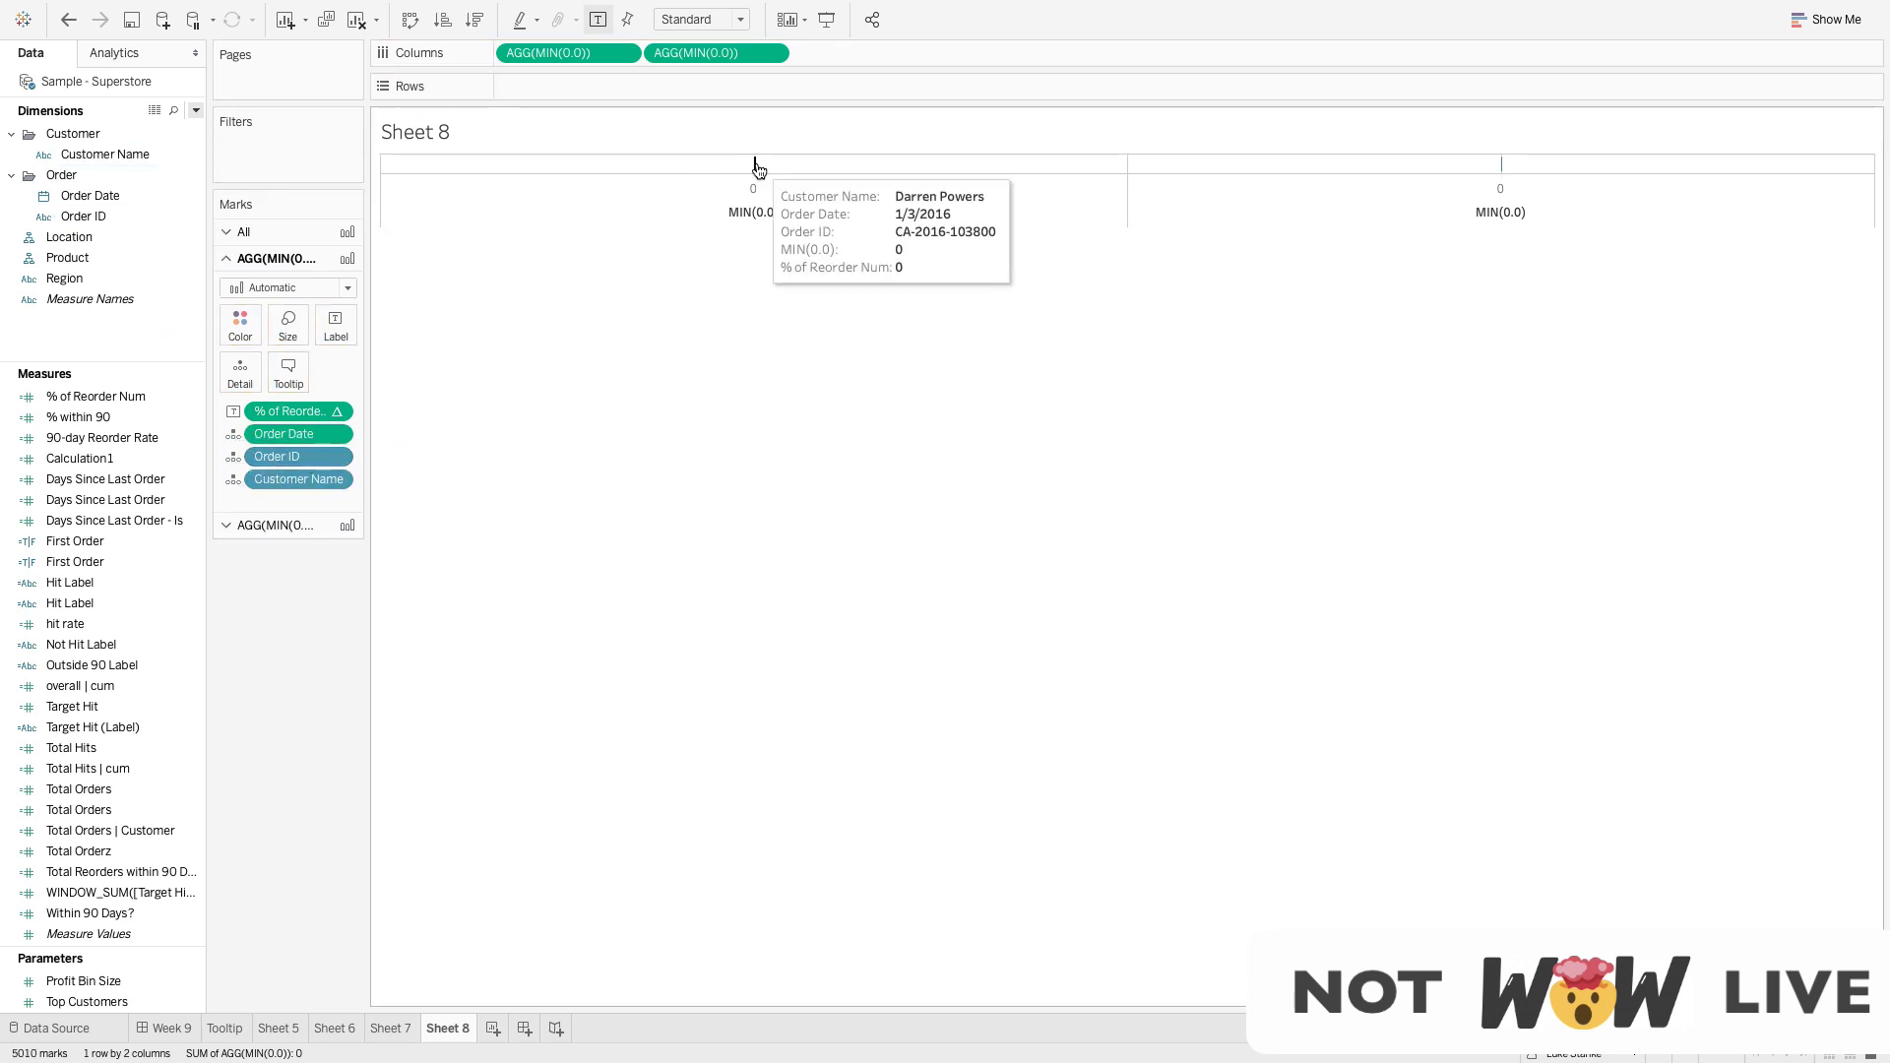
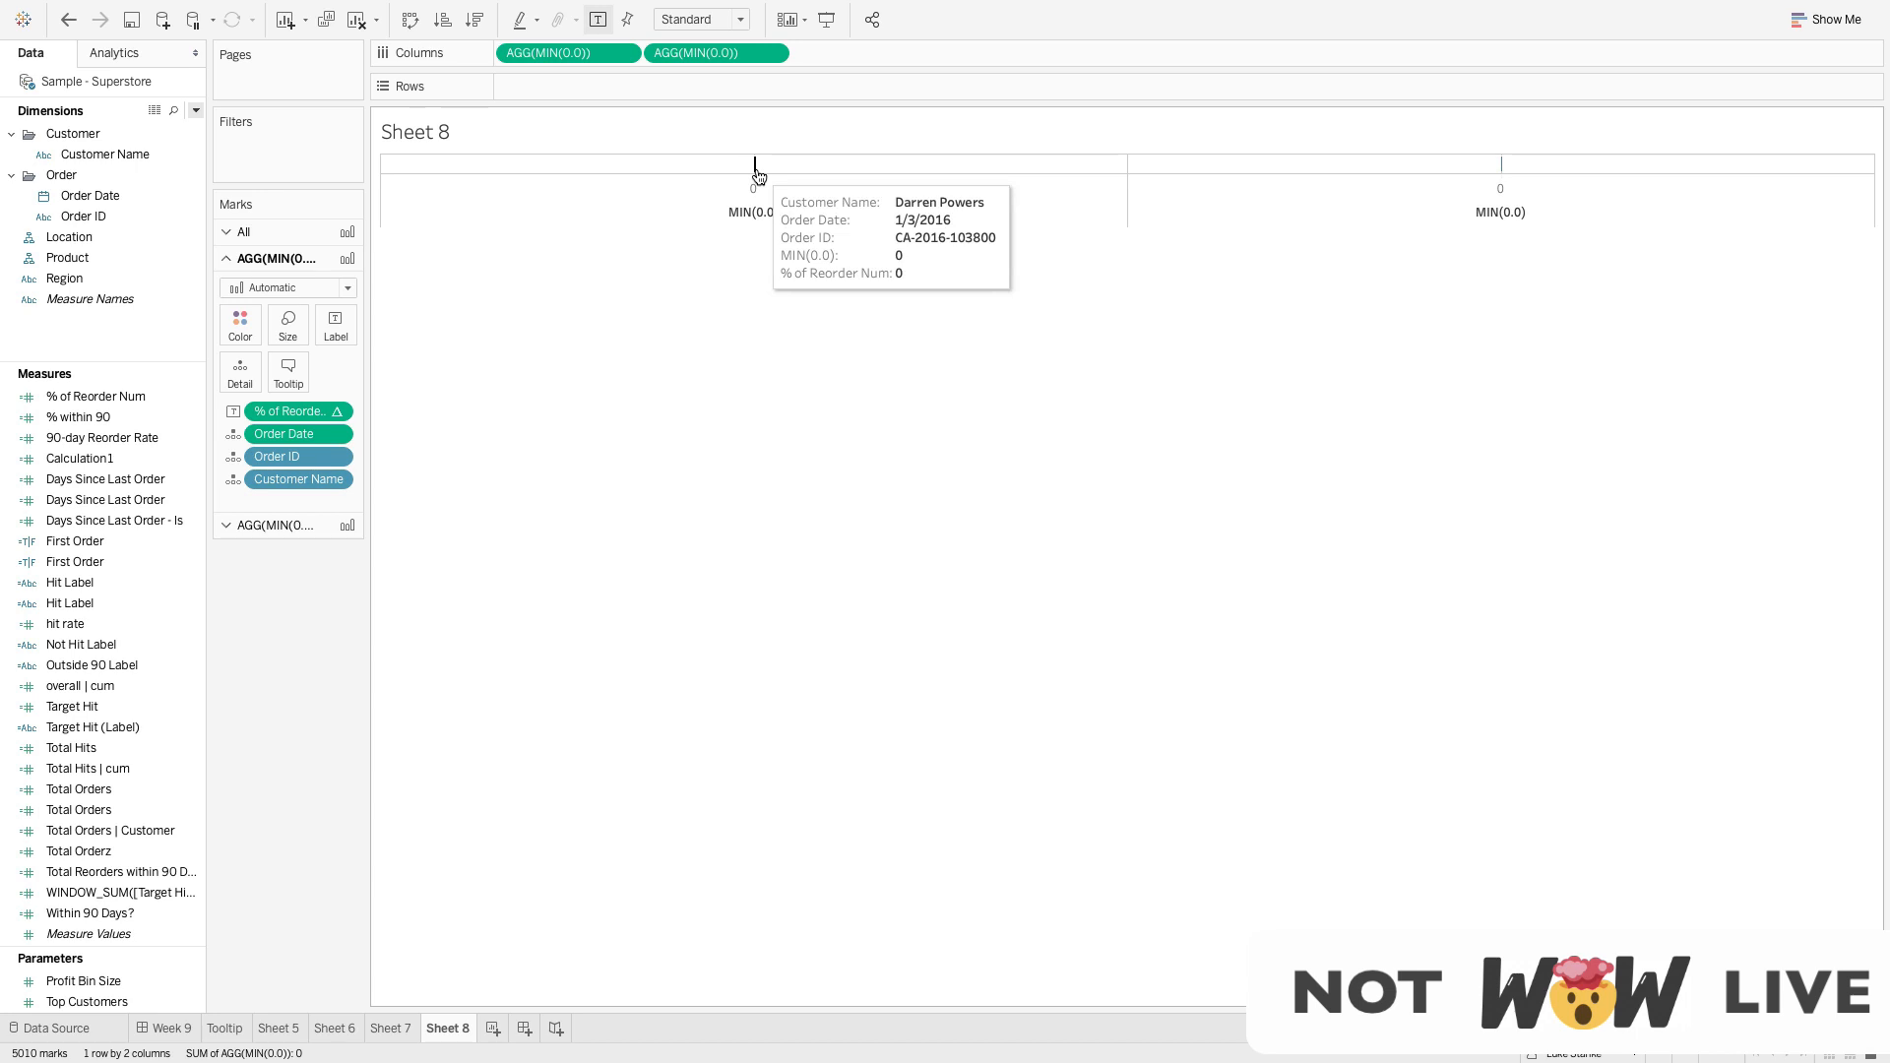
click(345, 338)
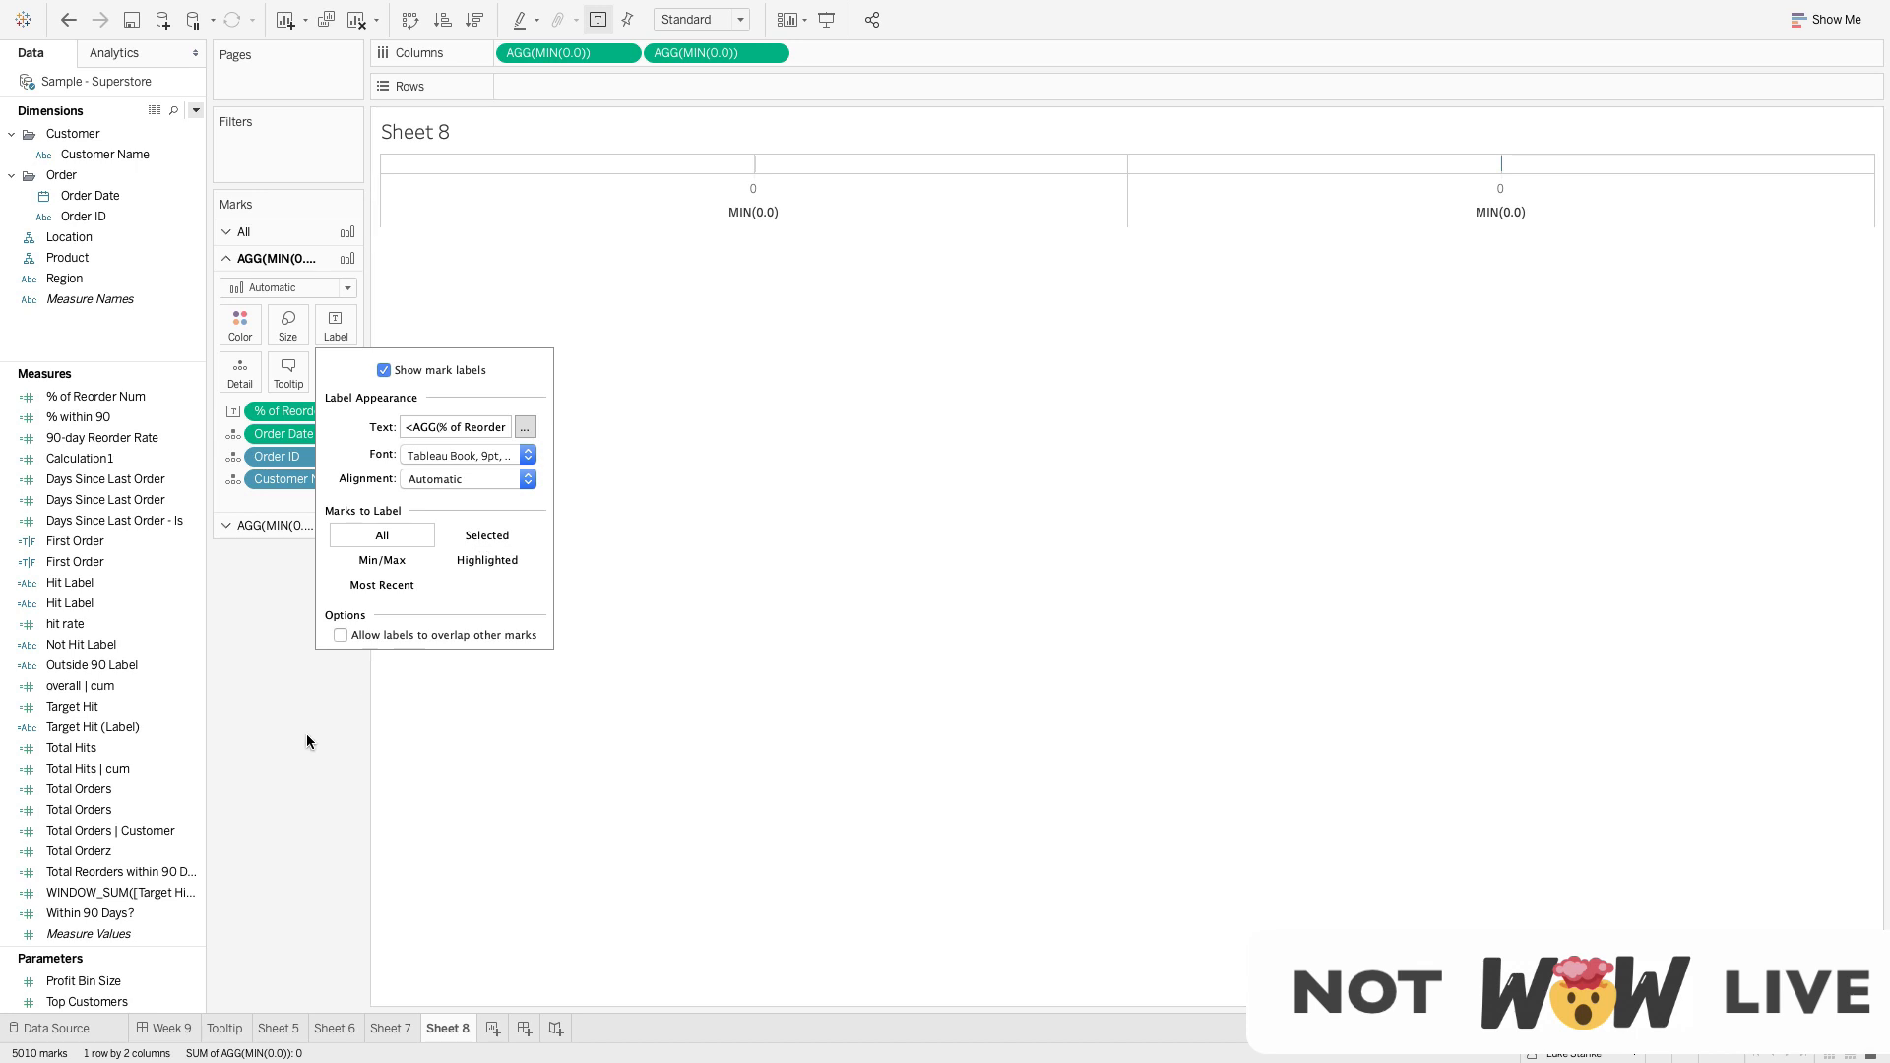
click(267, 729)
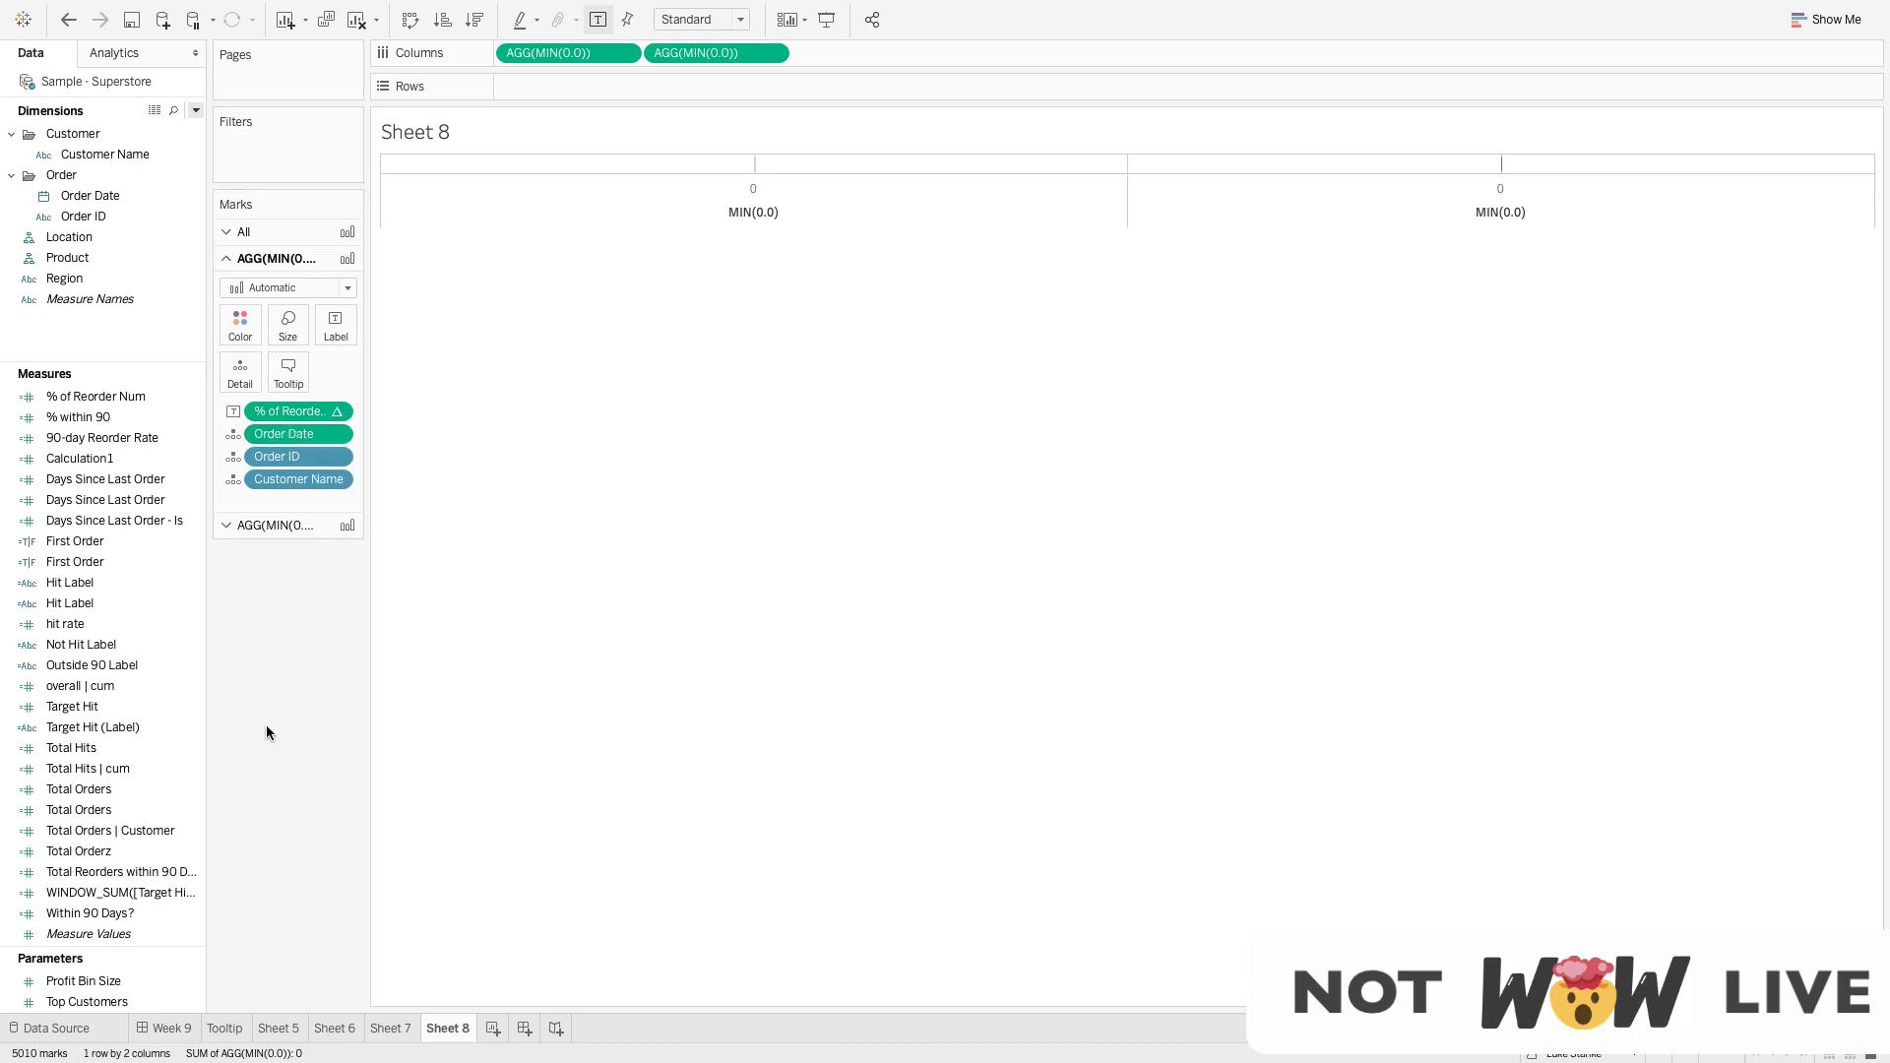
In the label's table calculation, compute the nested Days Since Last Order using the specific dimensions Order Date and Order ID
click(338, 411)
click(340, 676)
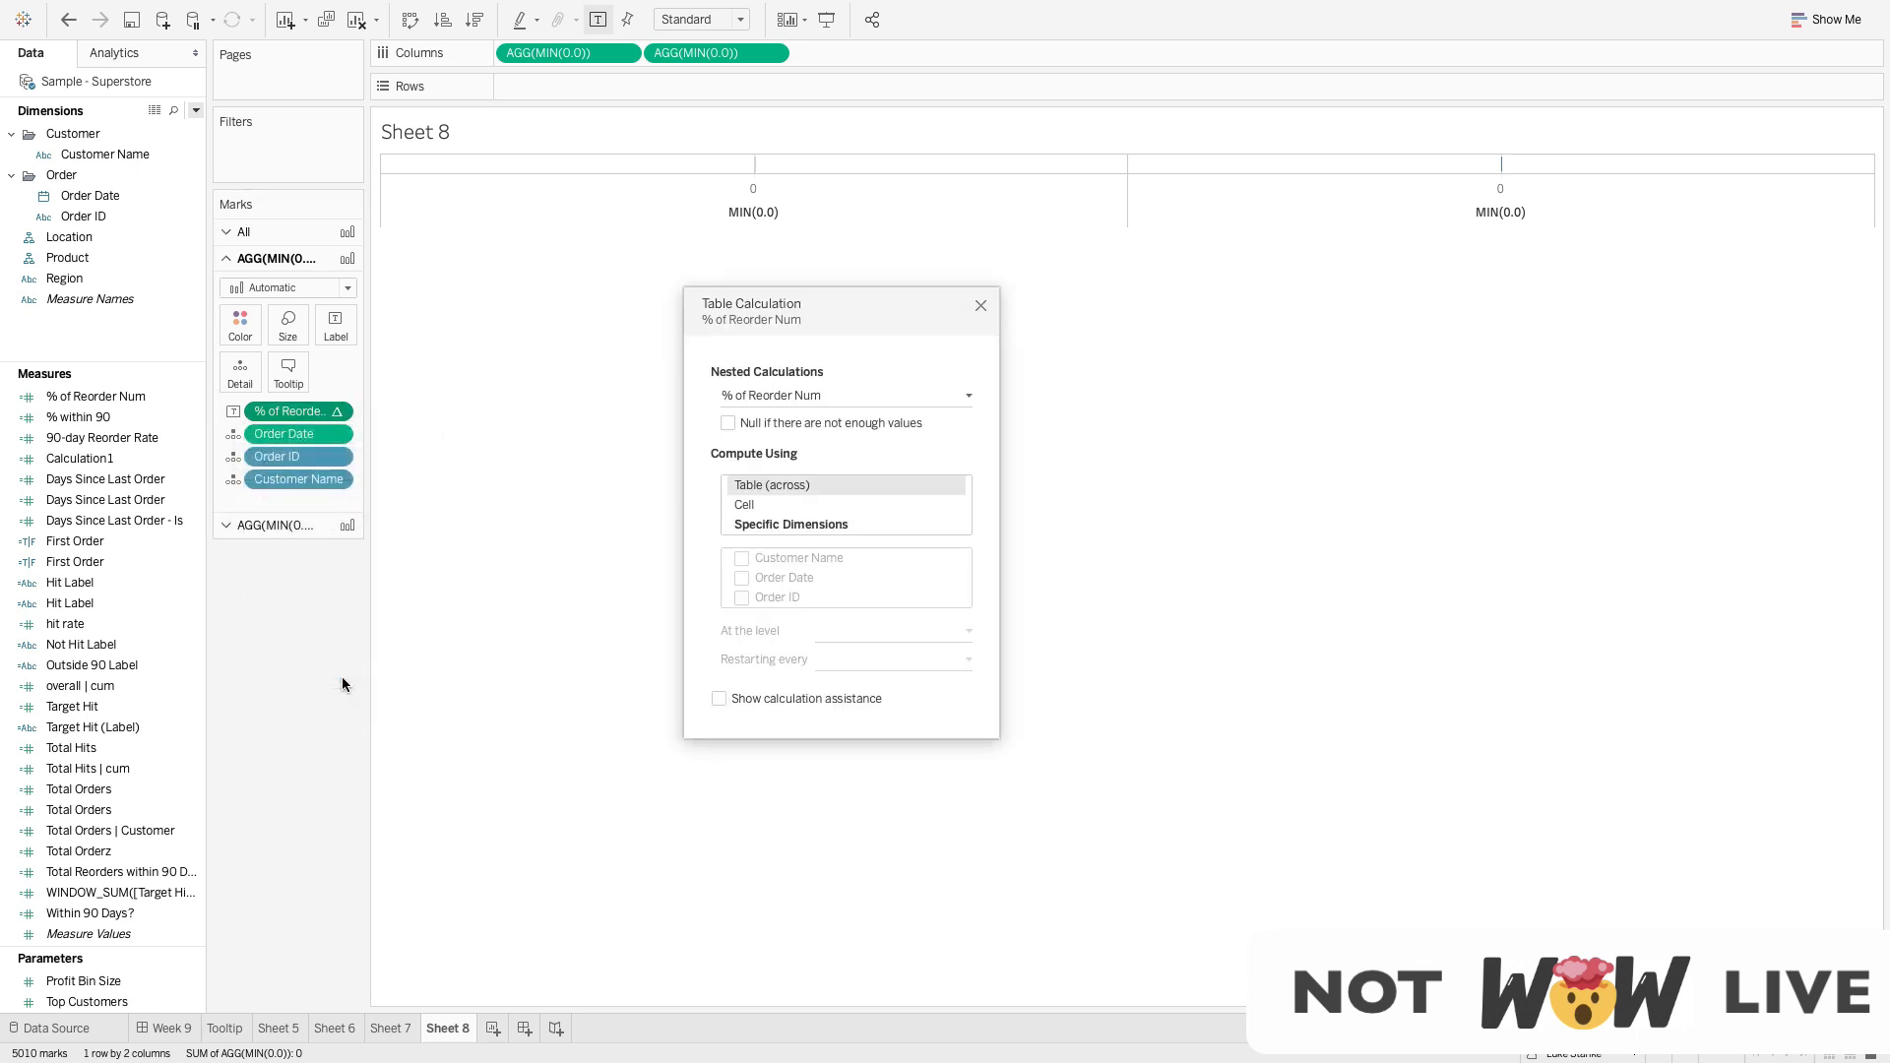
click(764, 398)
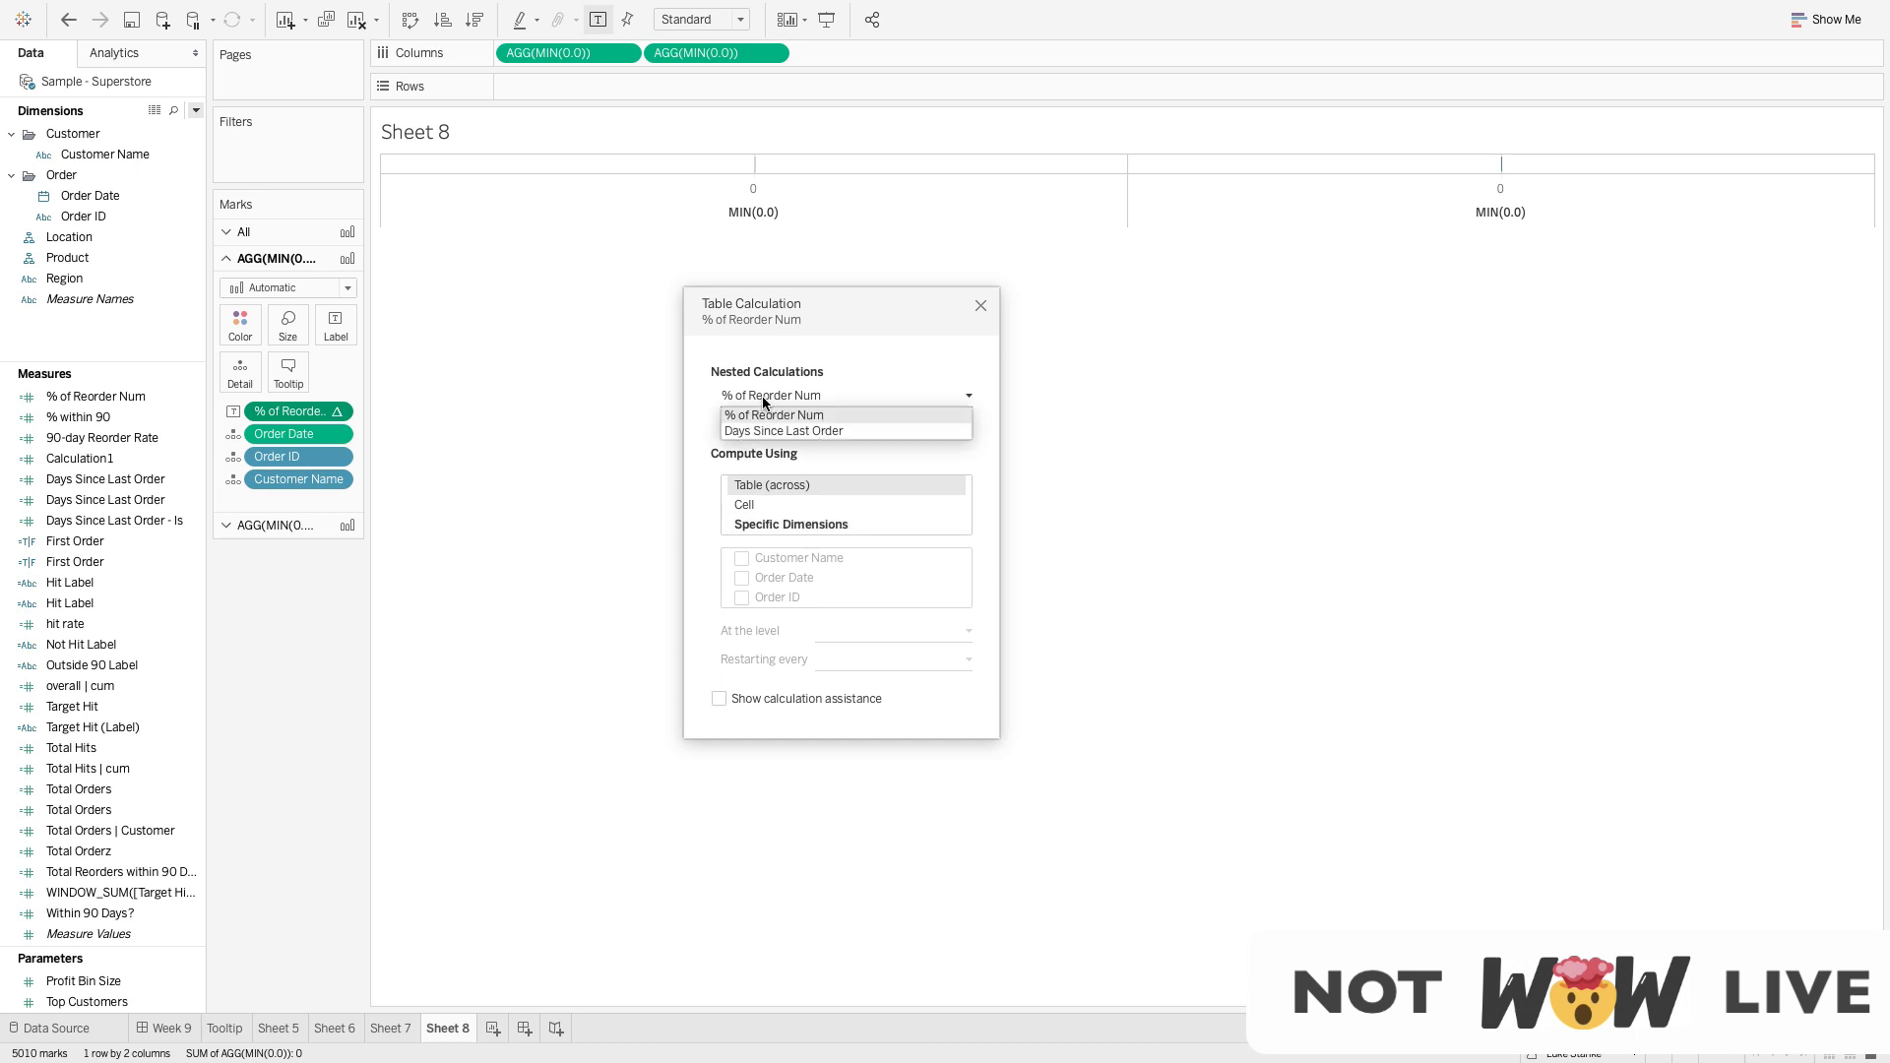
click(758, 431)
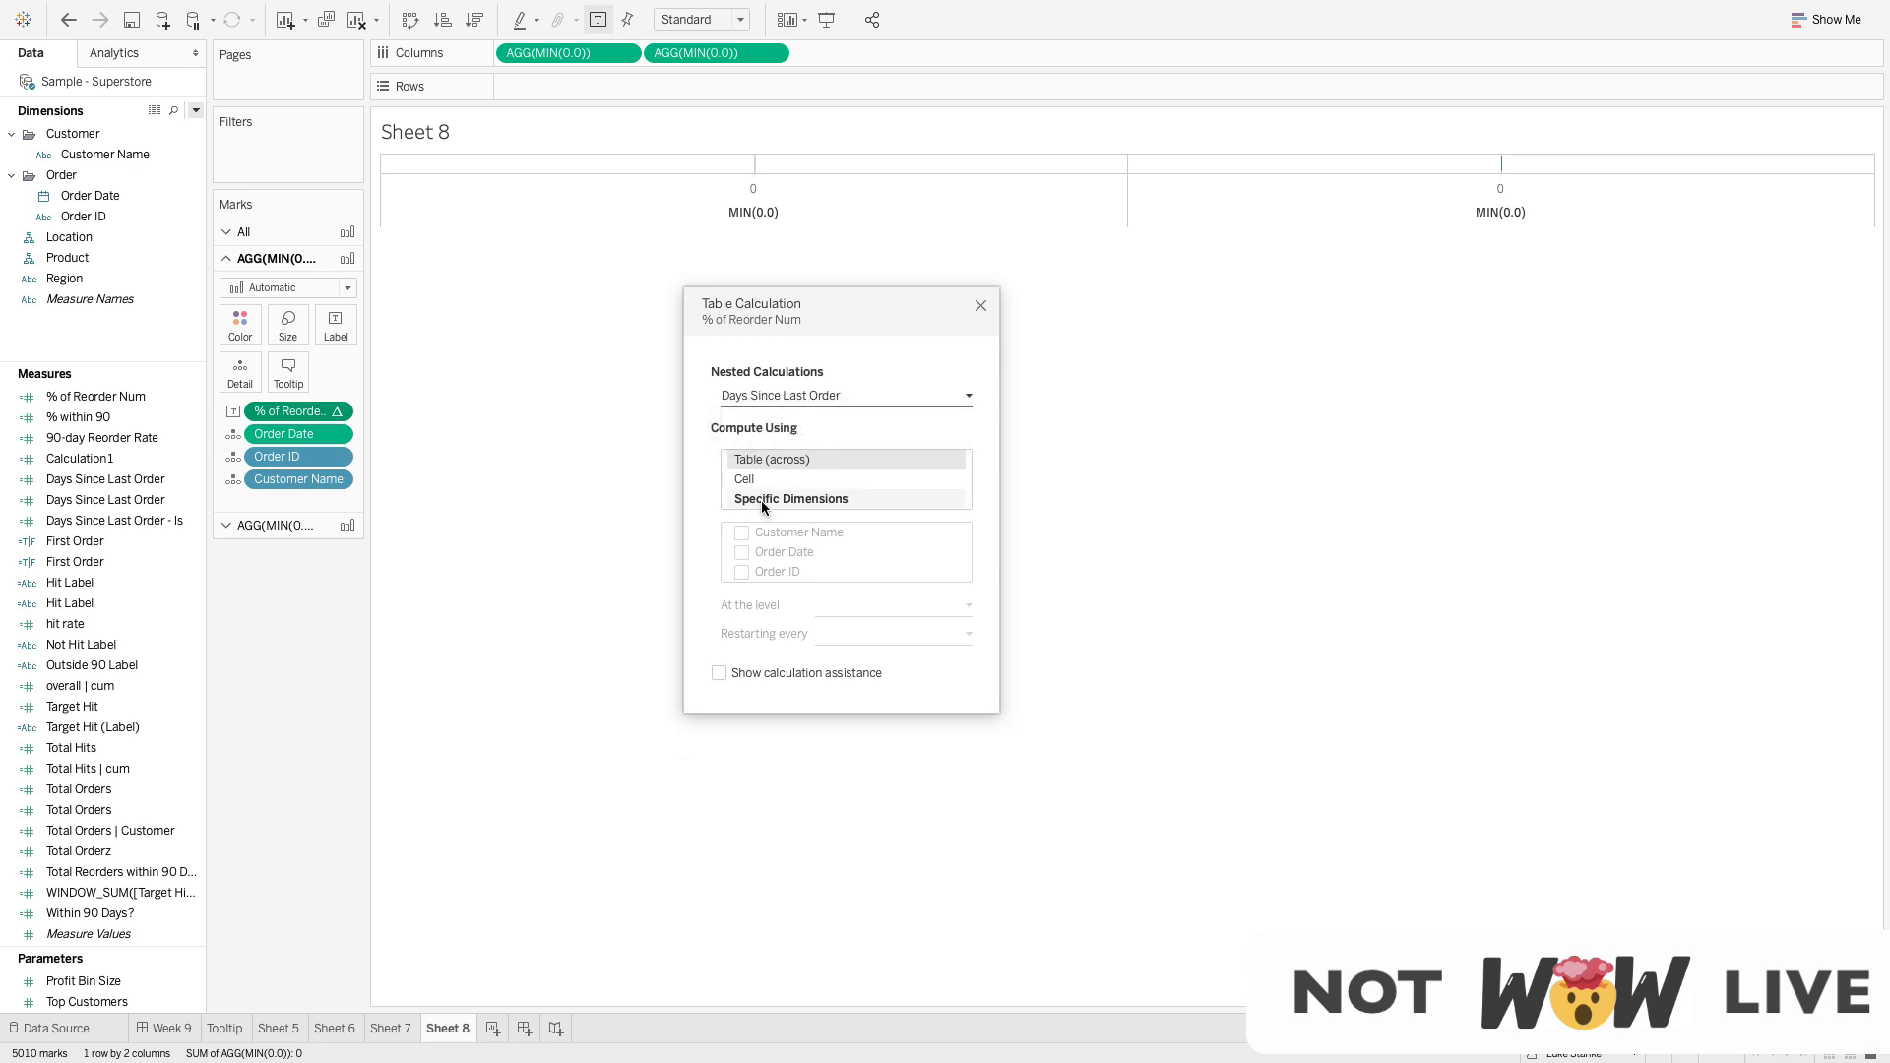
click(763, 500)
click(741, 552)
click(741, 572)
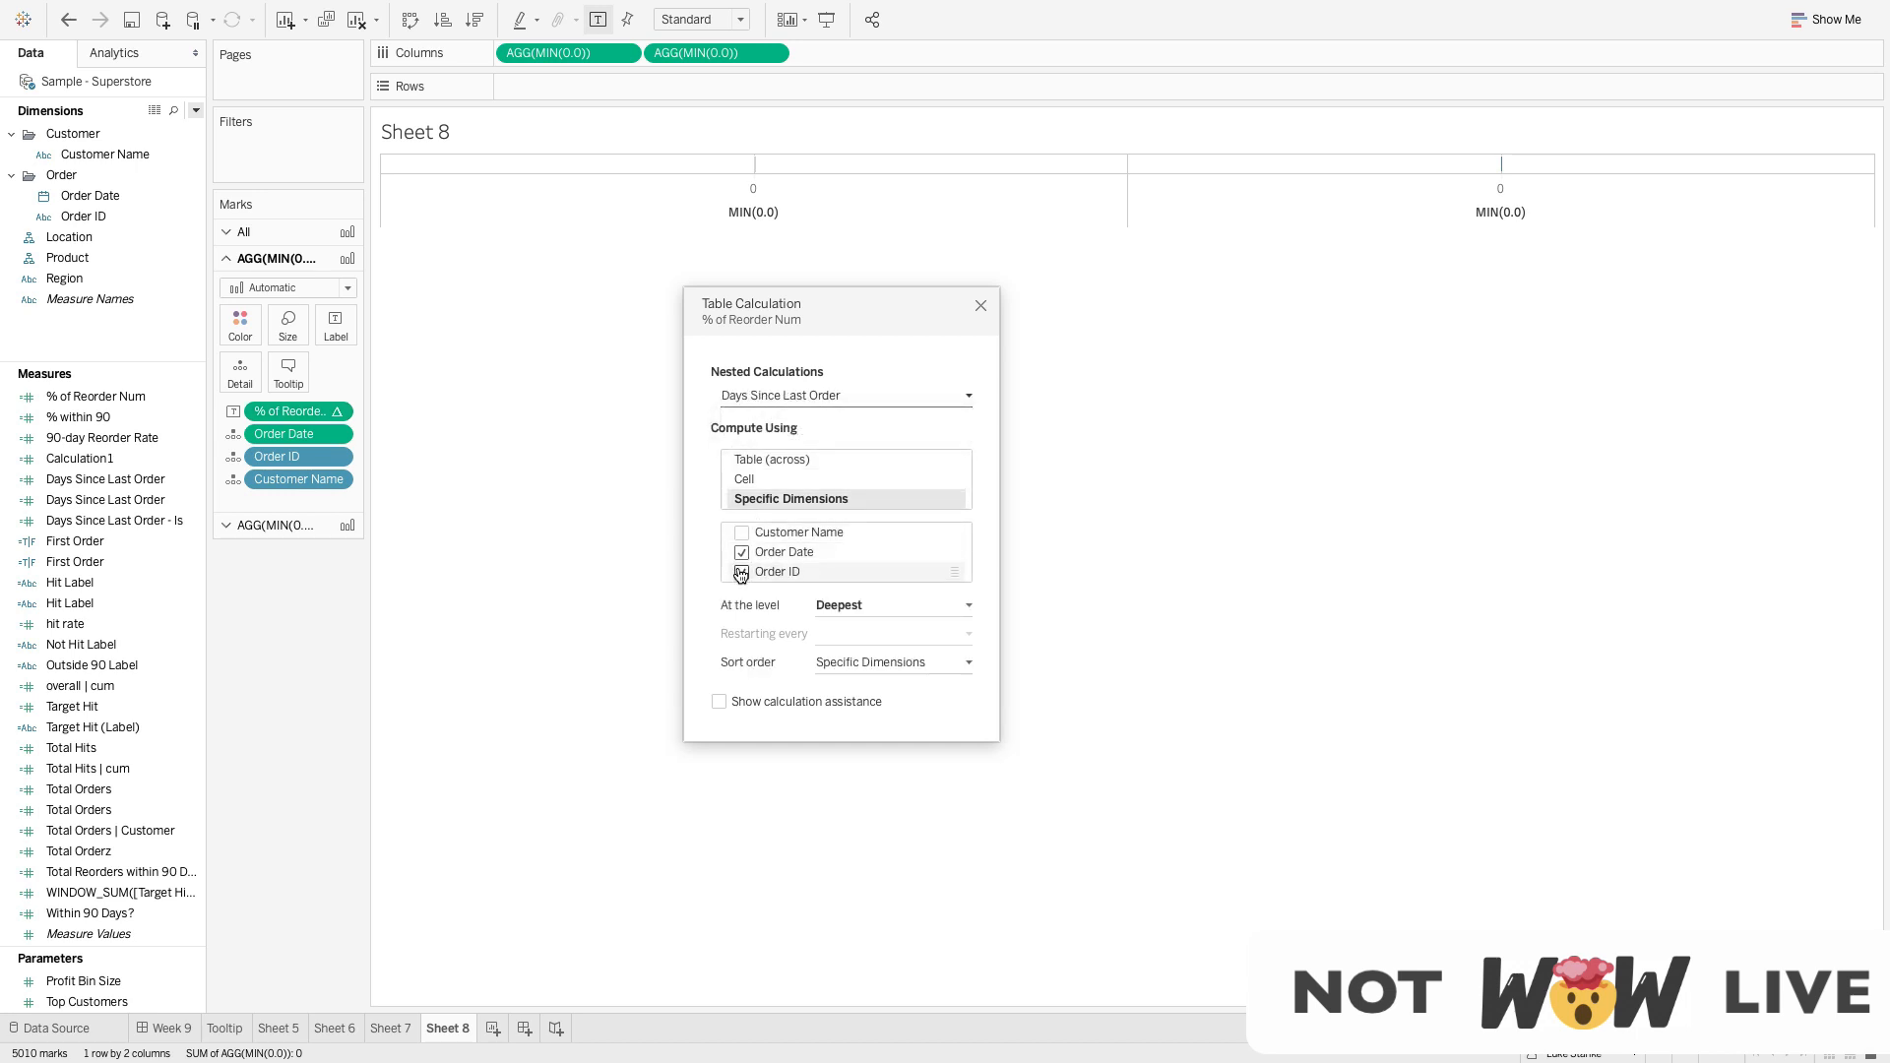
Compute the nested % of Reorder Num using Customer Name, Order Date and Order ID, and change the first axis's mark type to Text
click(759, 396)
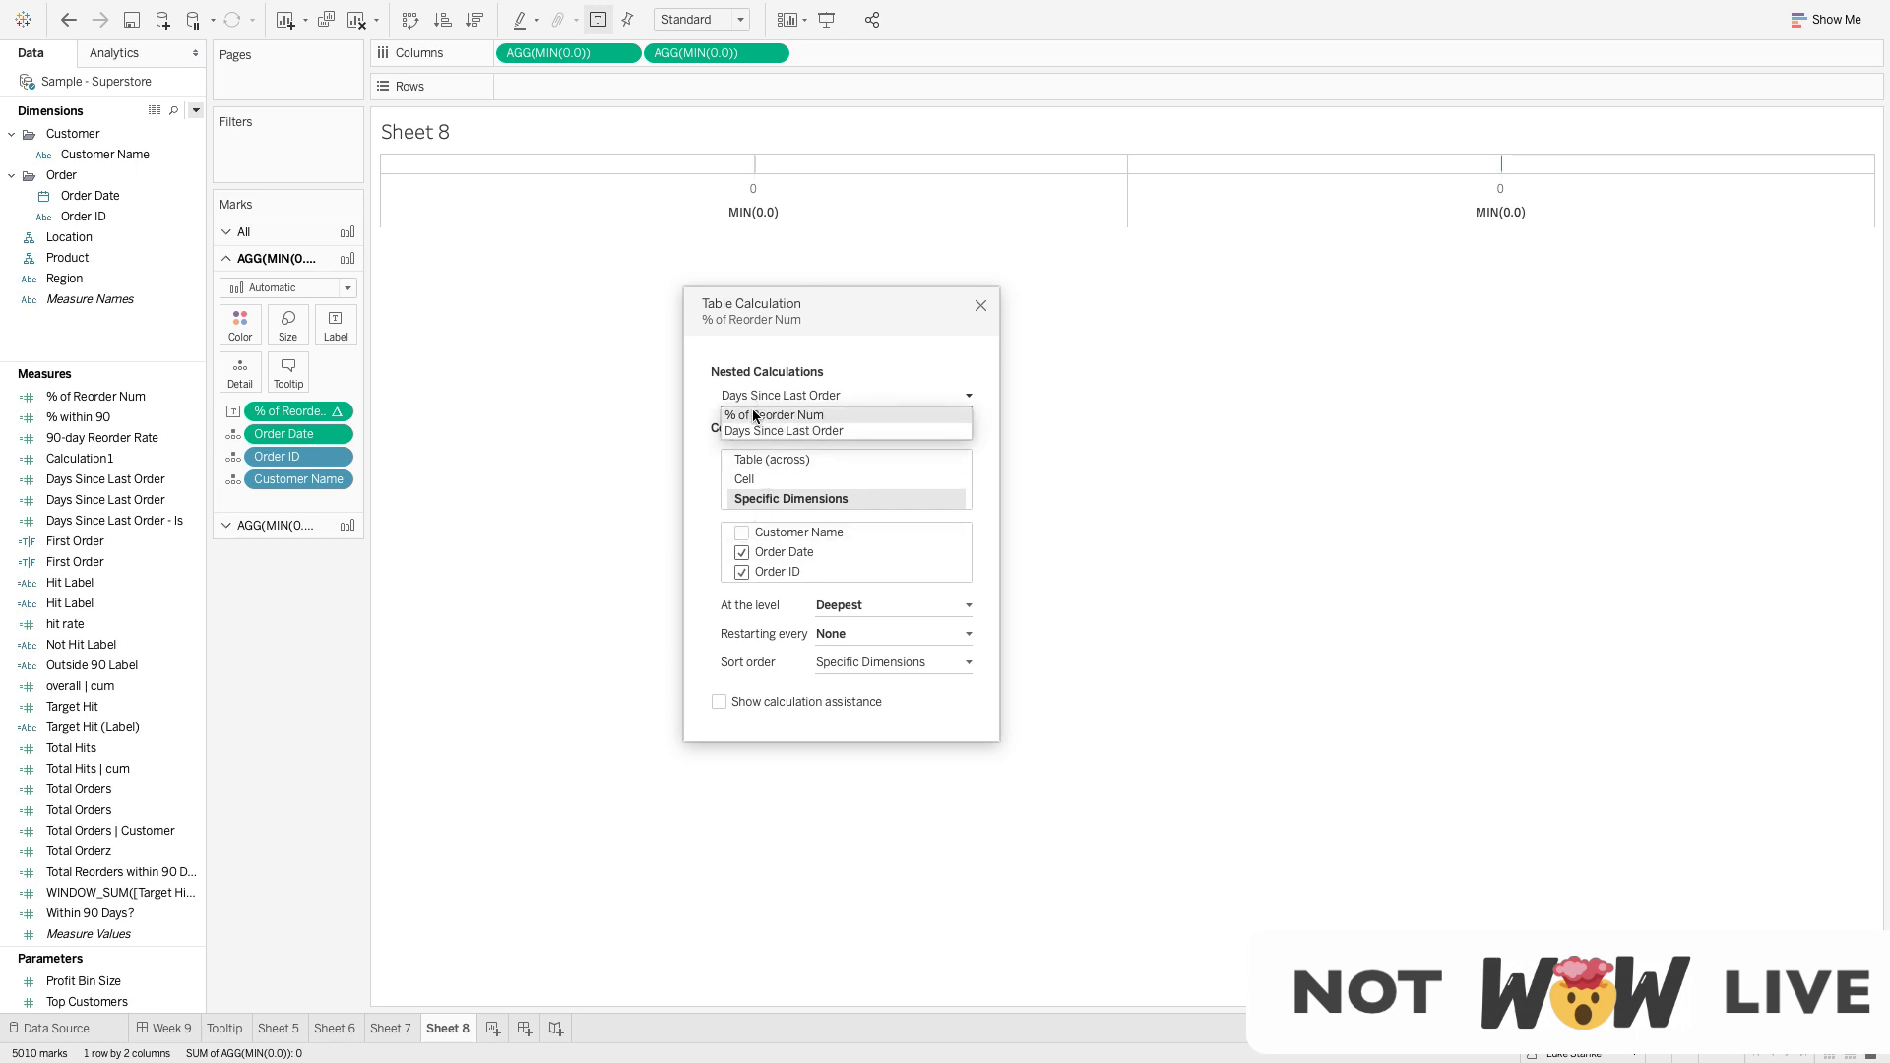
click(756, 416)
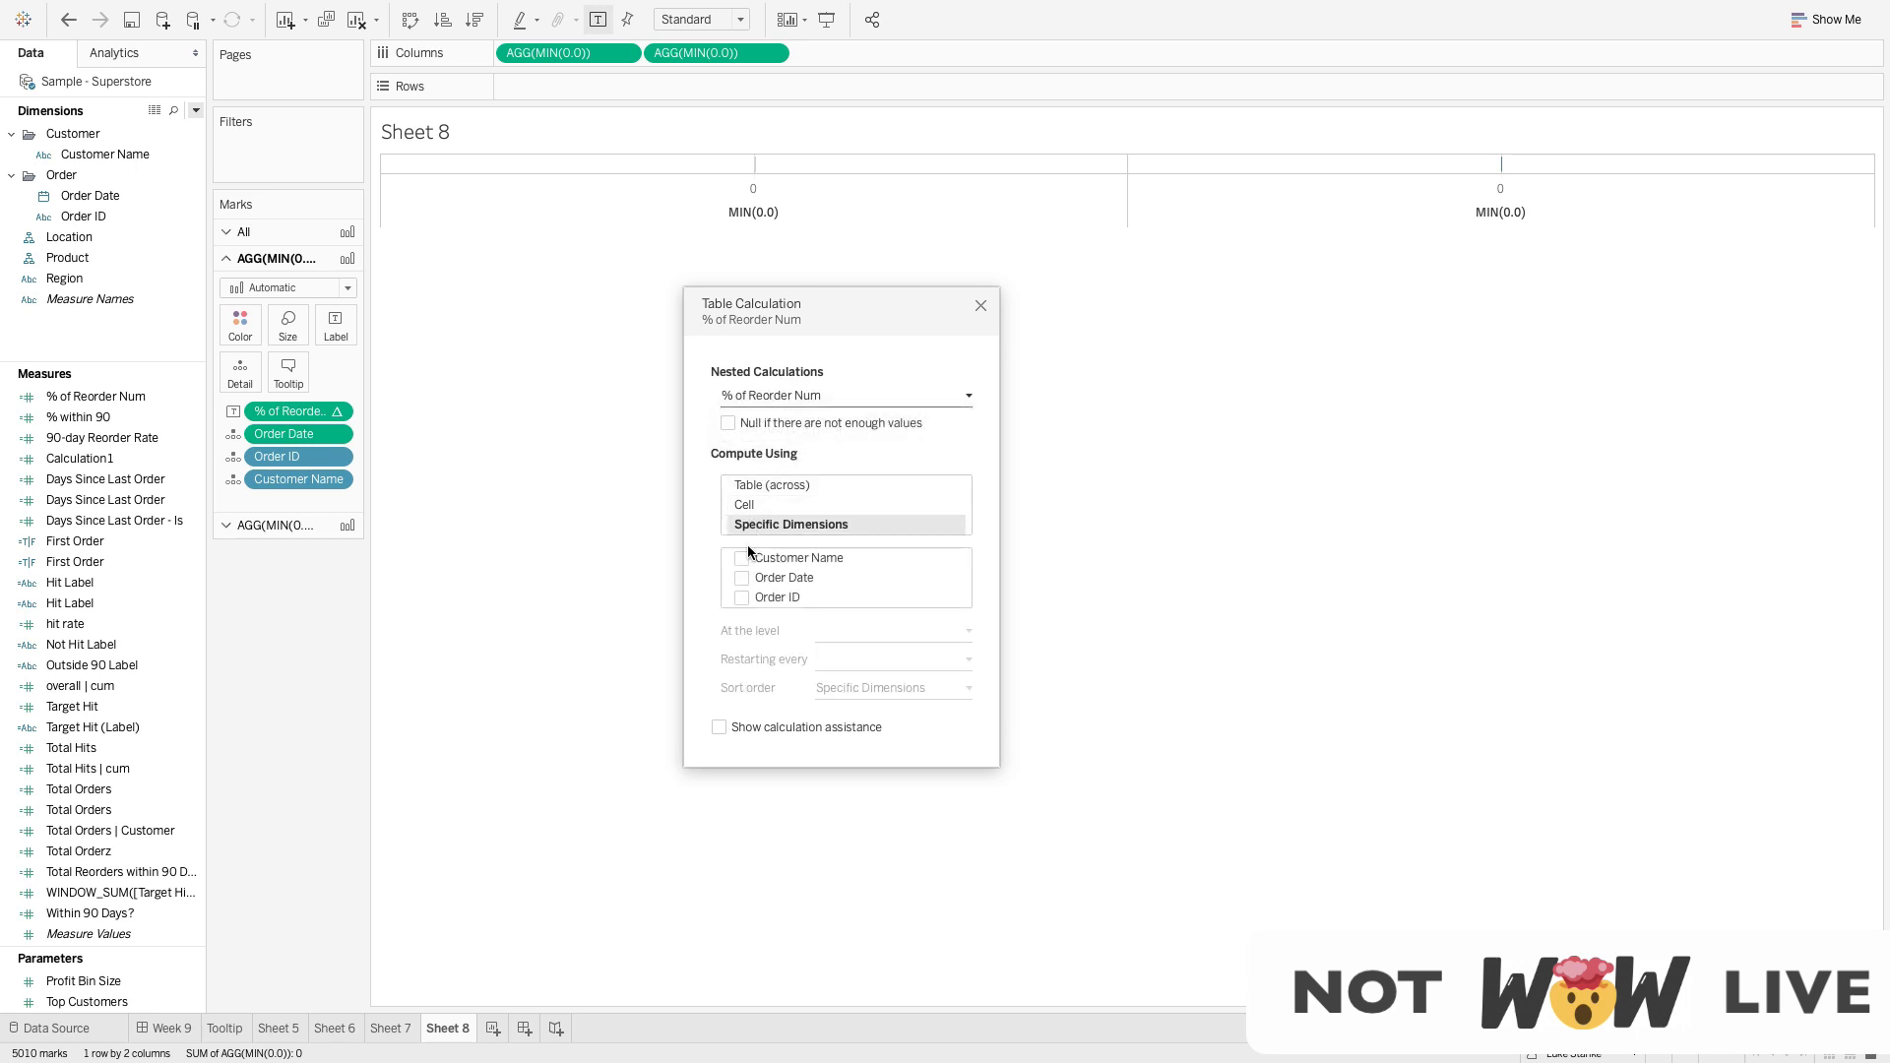
click(741, 558)
click(741, 598)
click(742, 579)
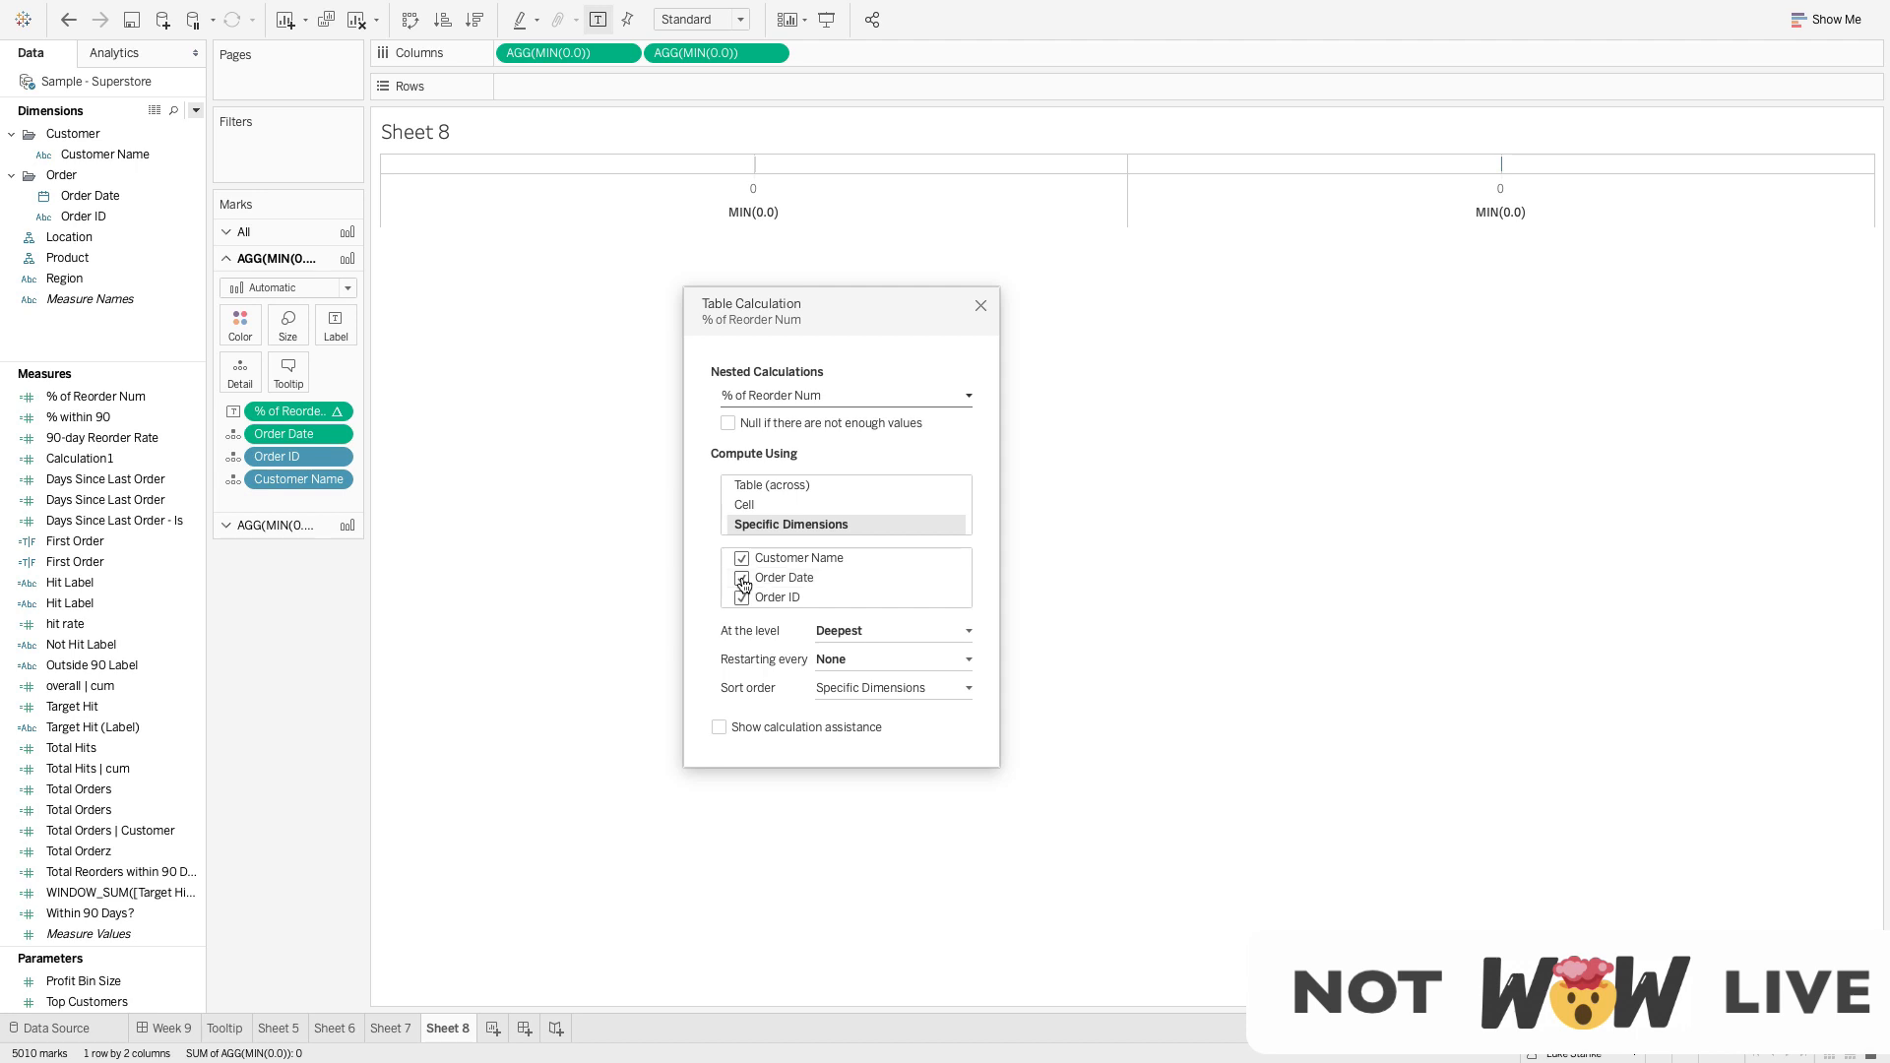
click(981, 307)
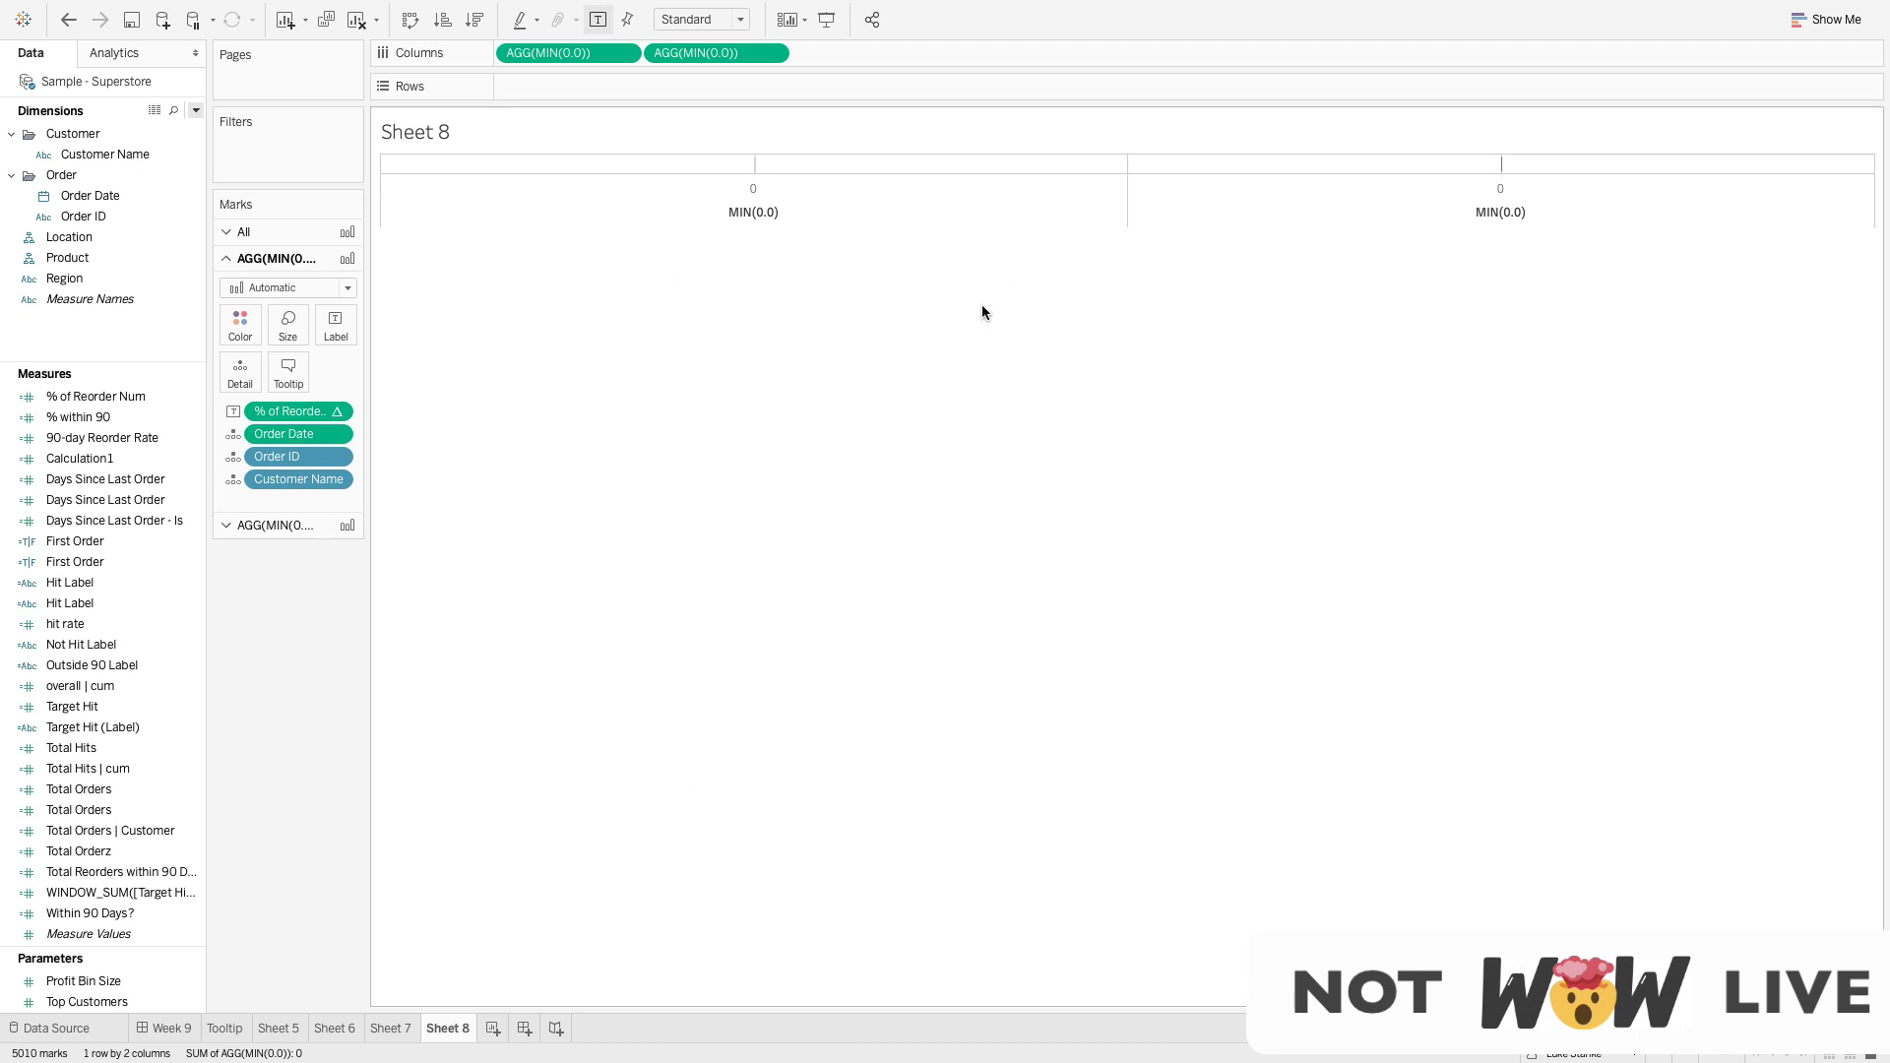
click(329, 287)
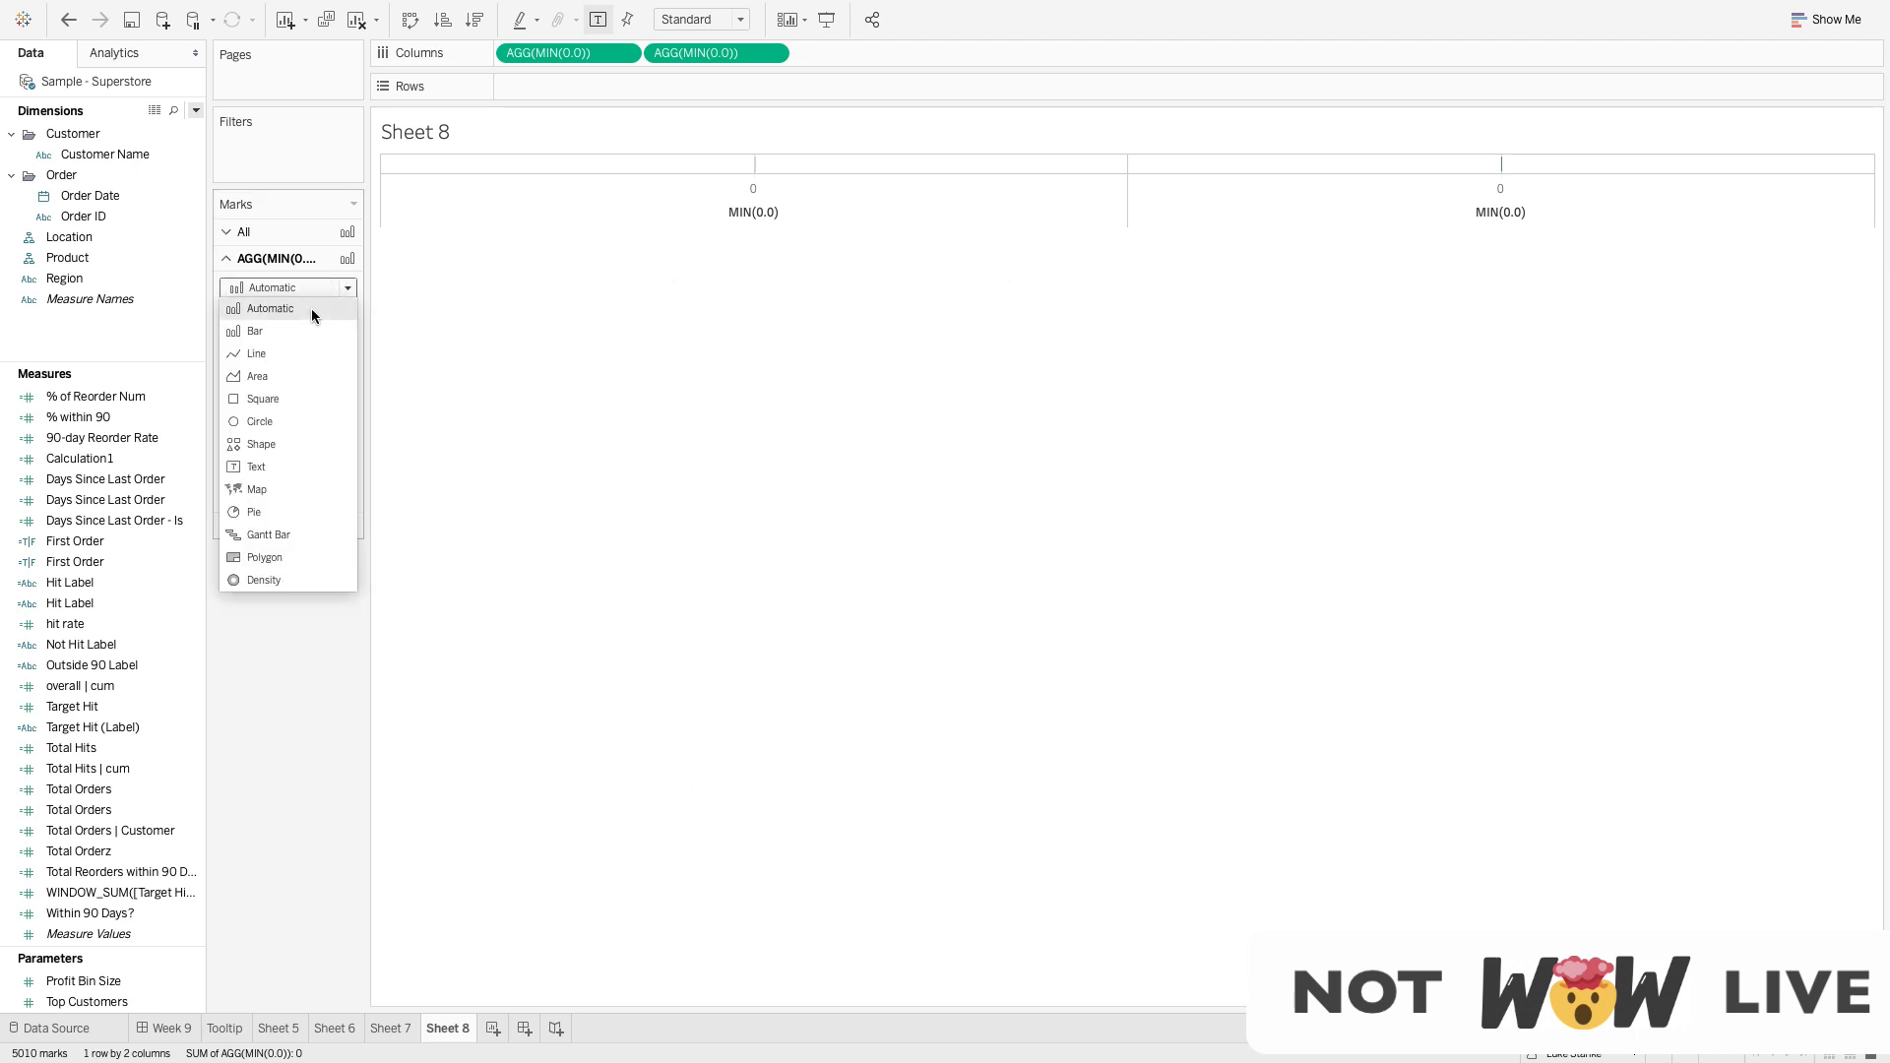
click(280, 469)
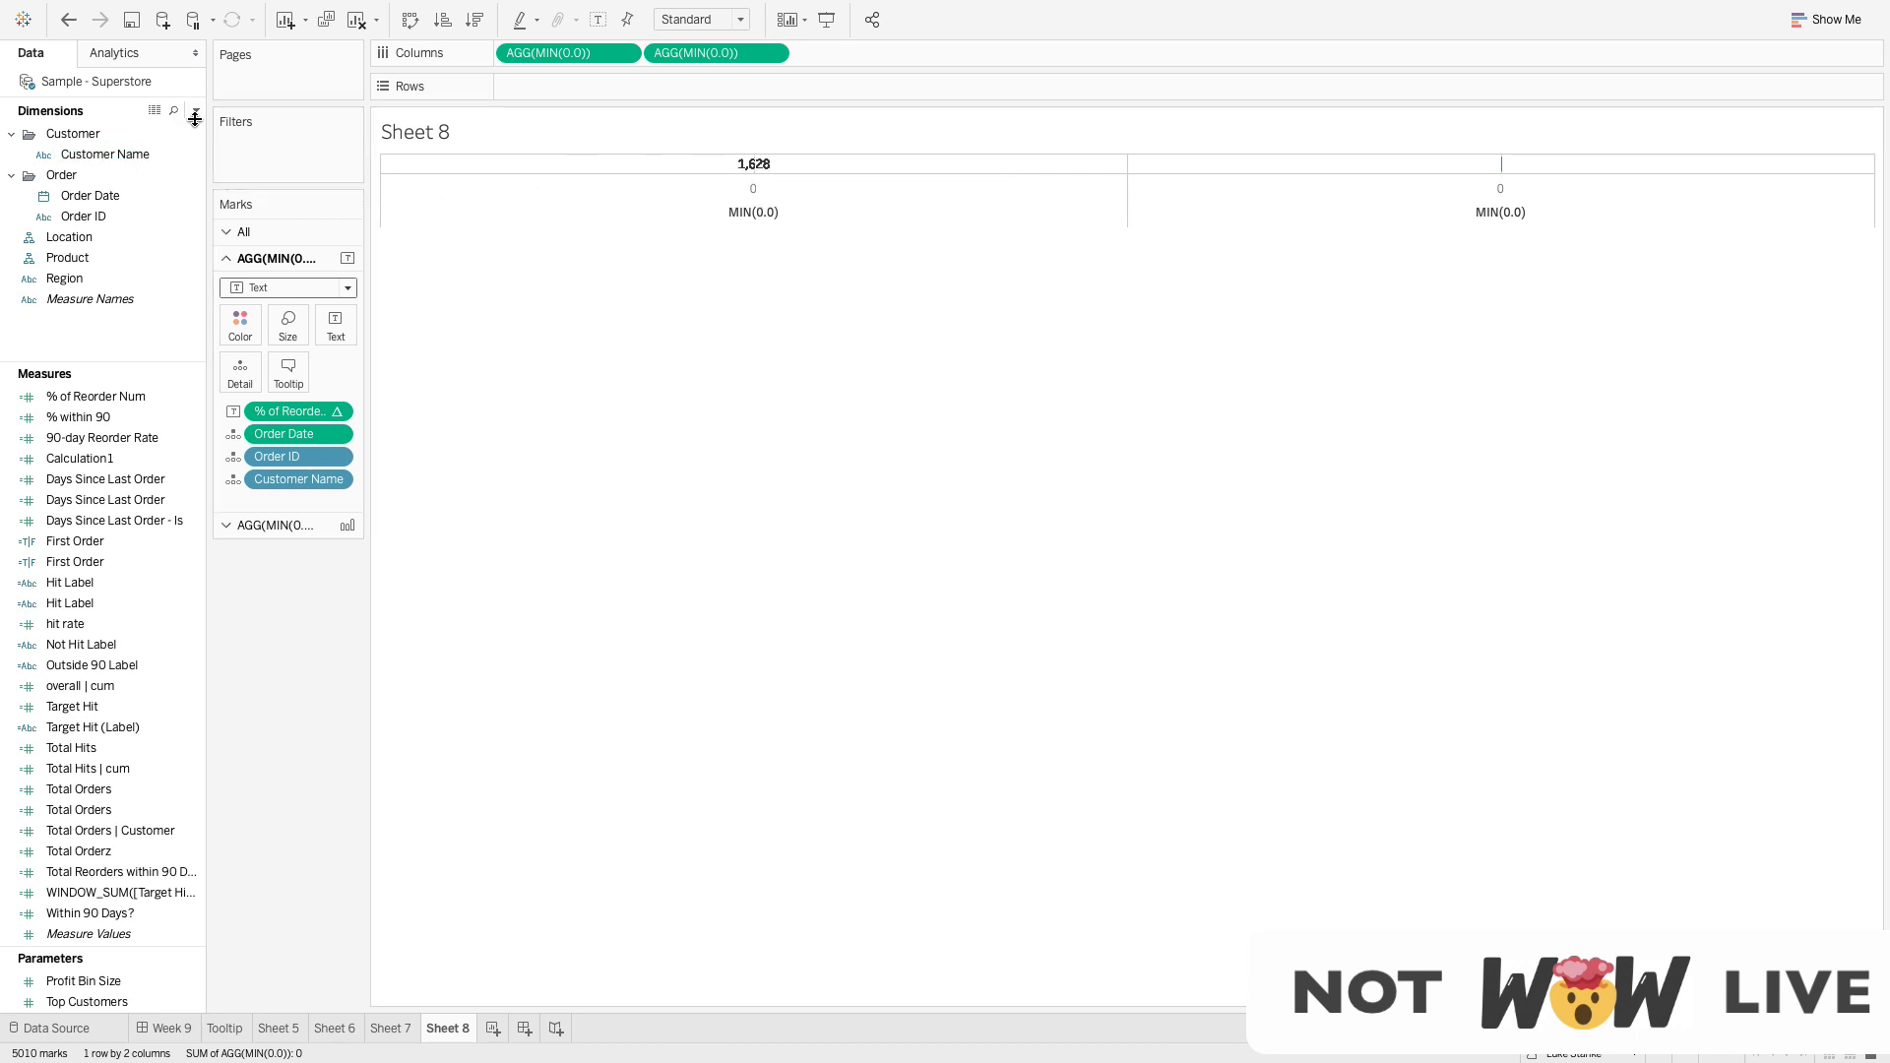
Edit the % of Reorder Num calculation to divide the WINDOW_SUM result by a MIN function on a new line
click(190, 401)
click(232, 493)
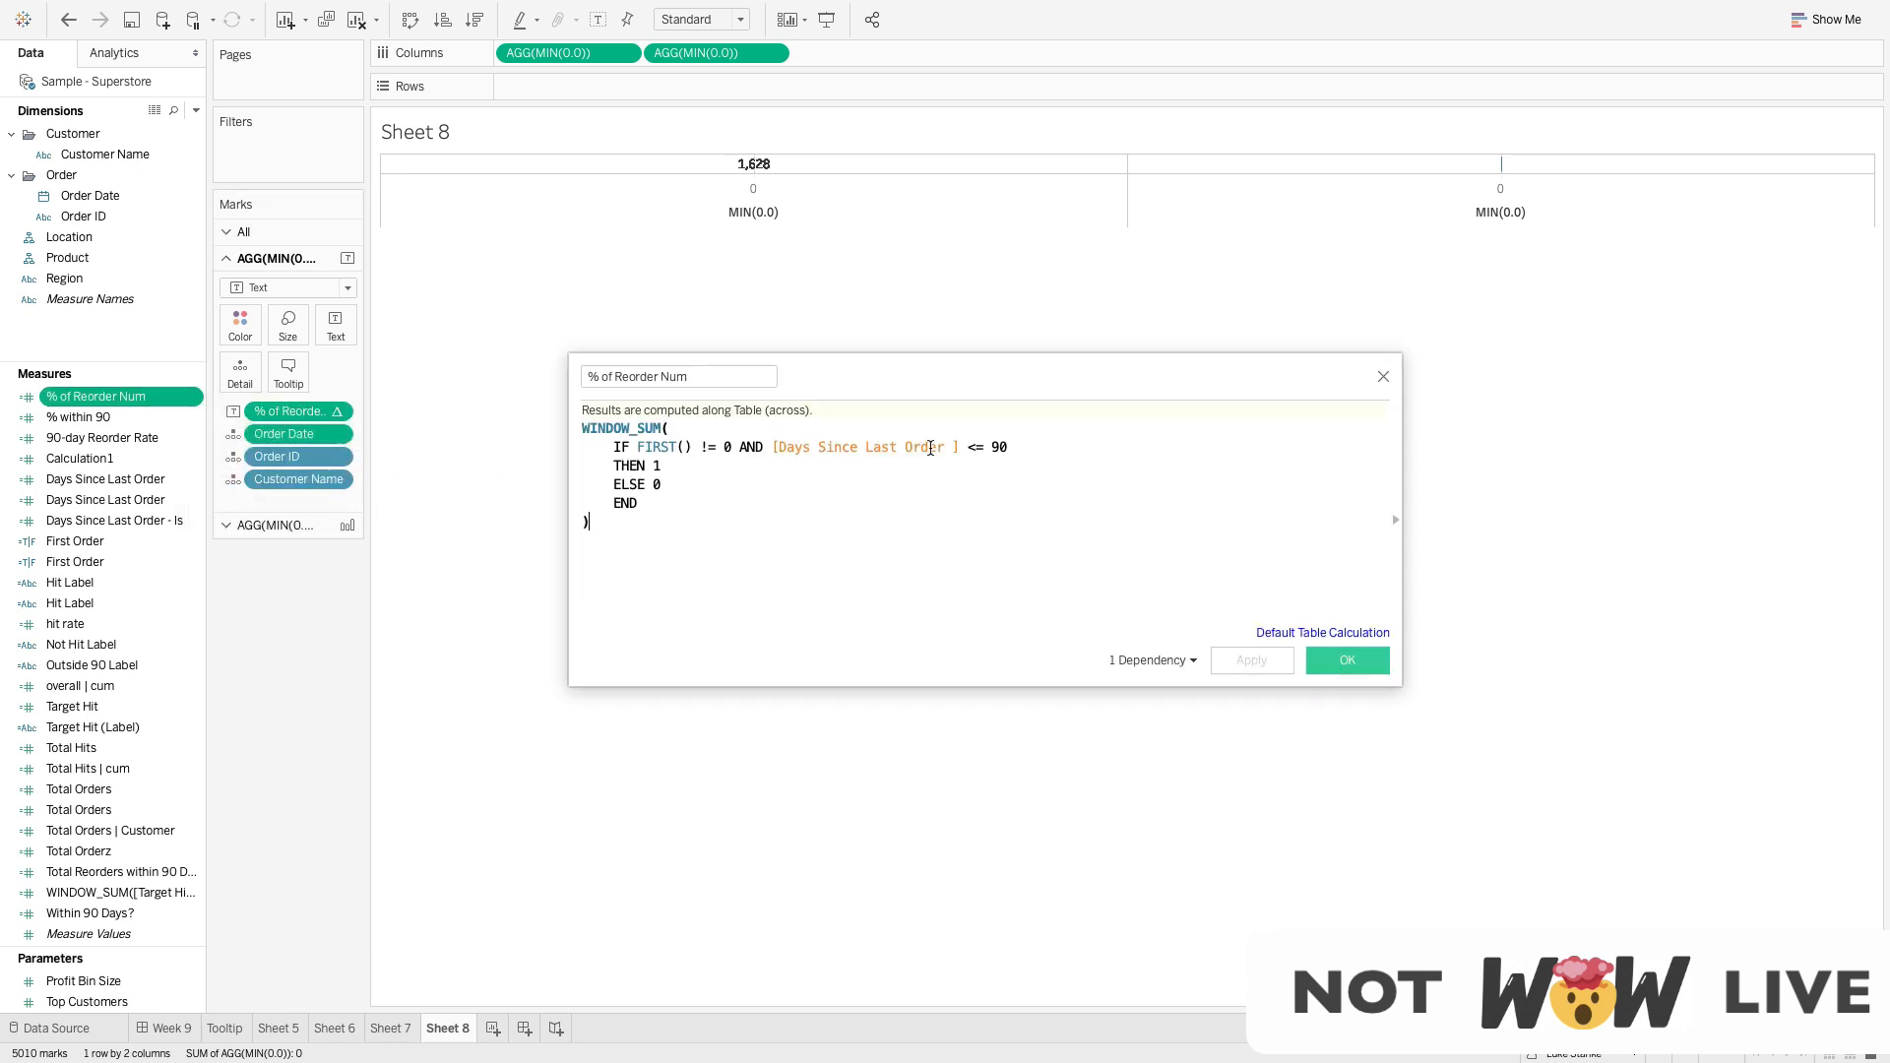
text(/)
key(Return)
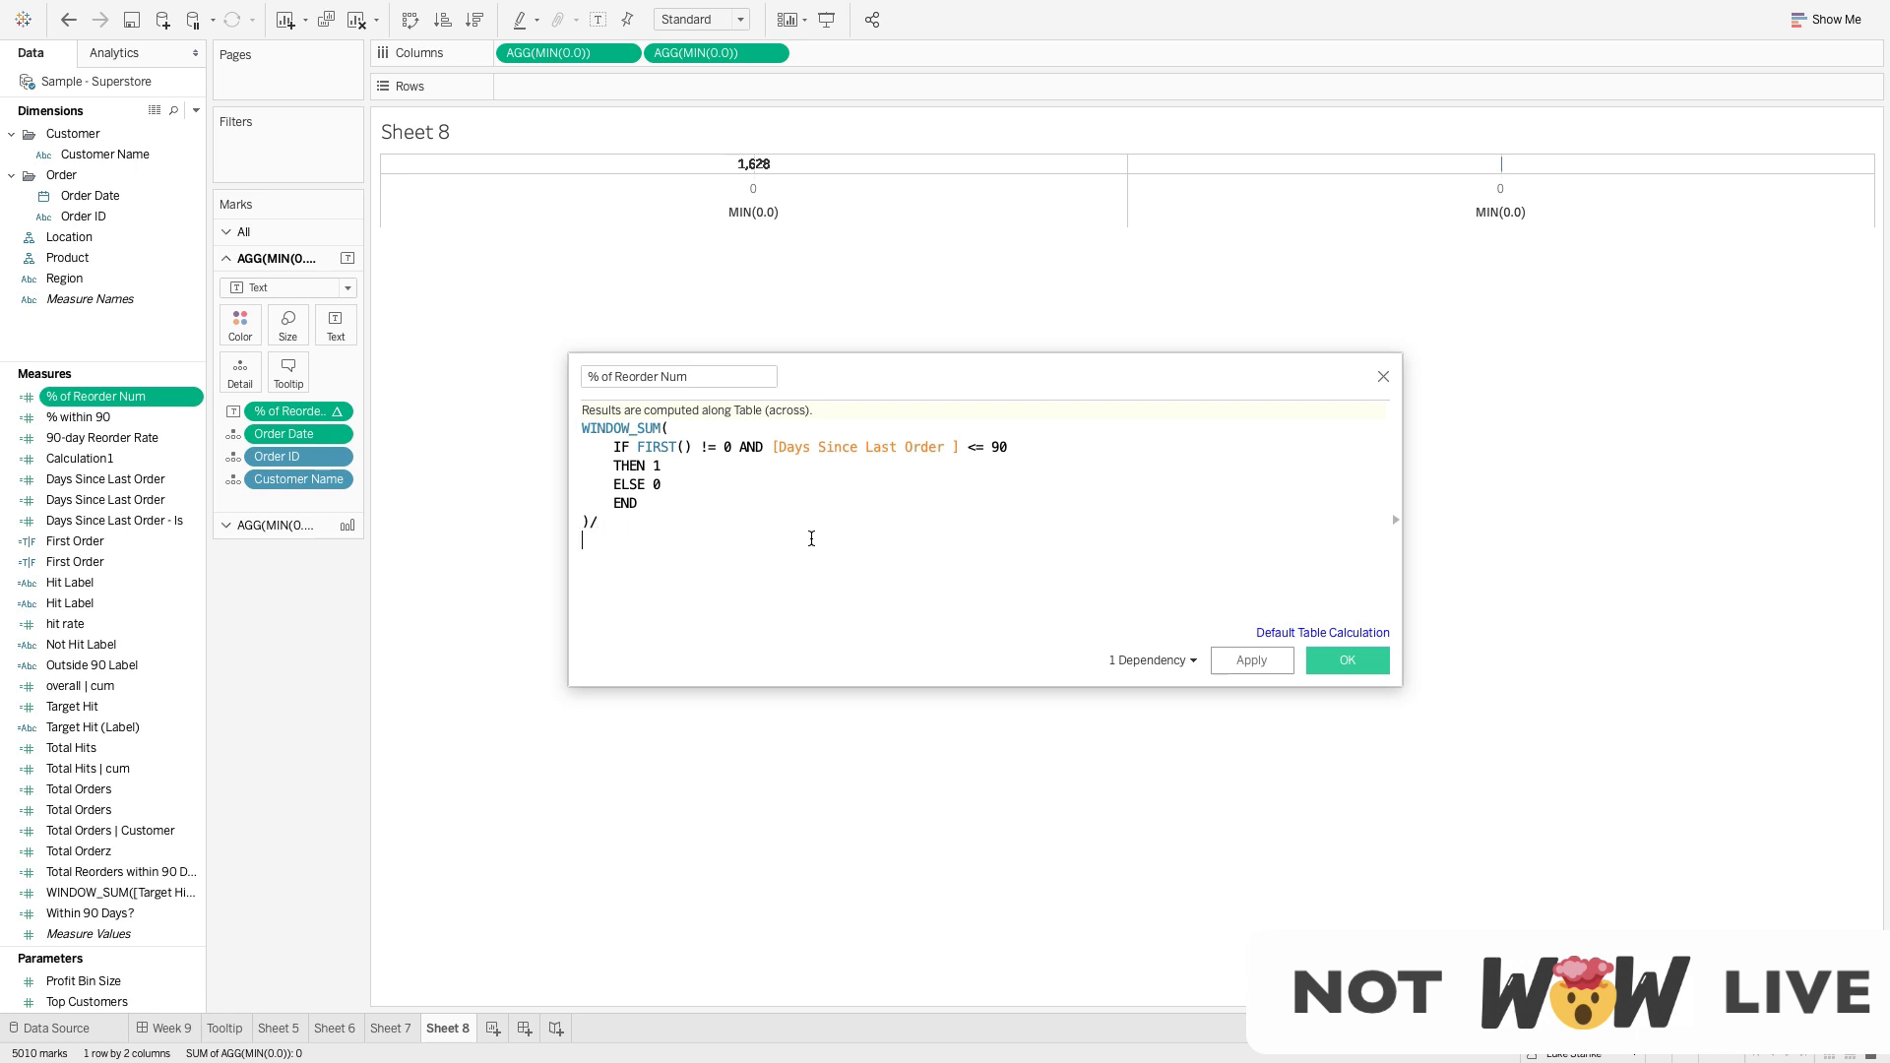
text(N)
key(BackSpace)
text(MIN)
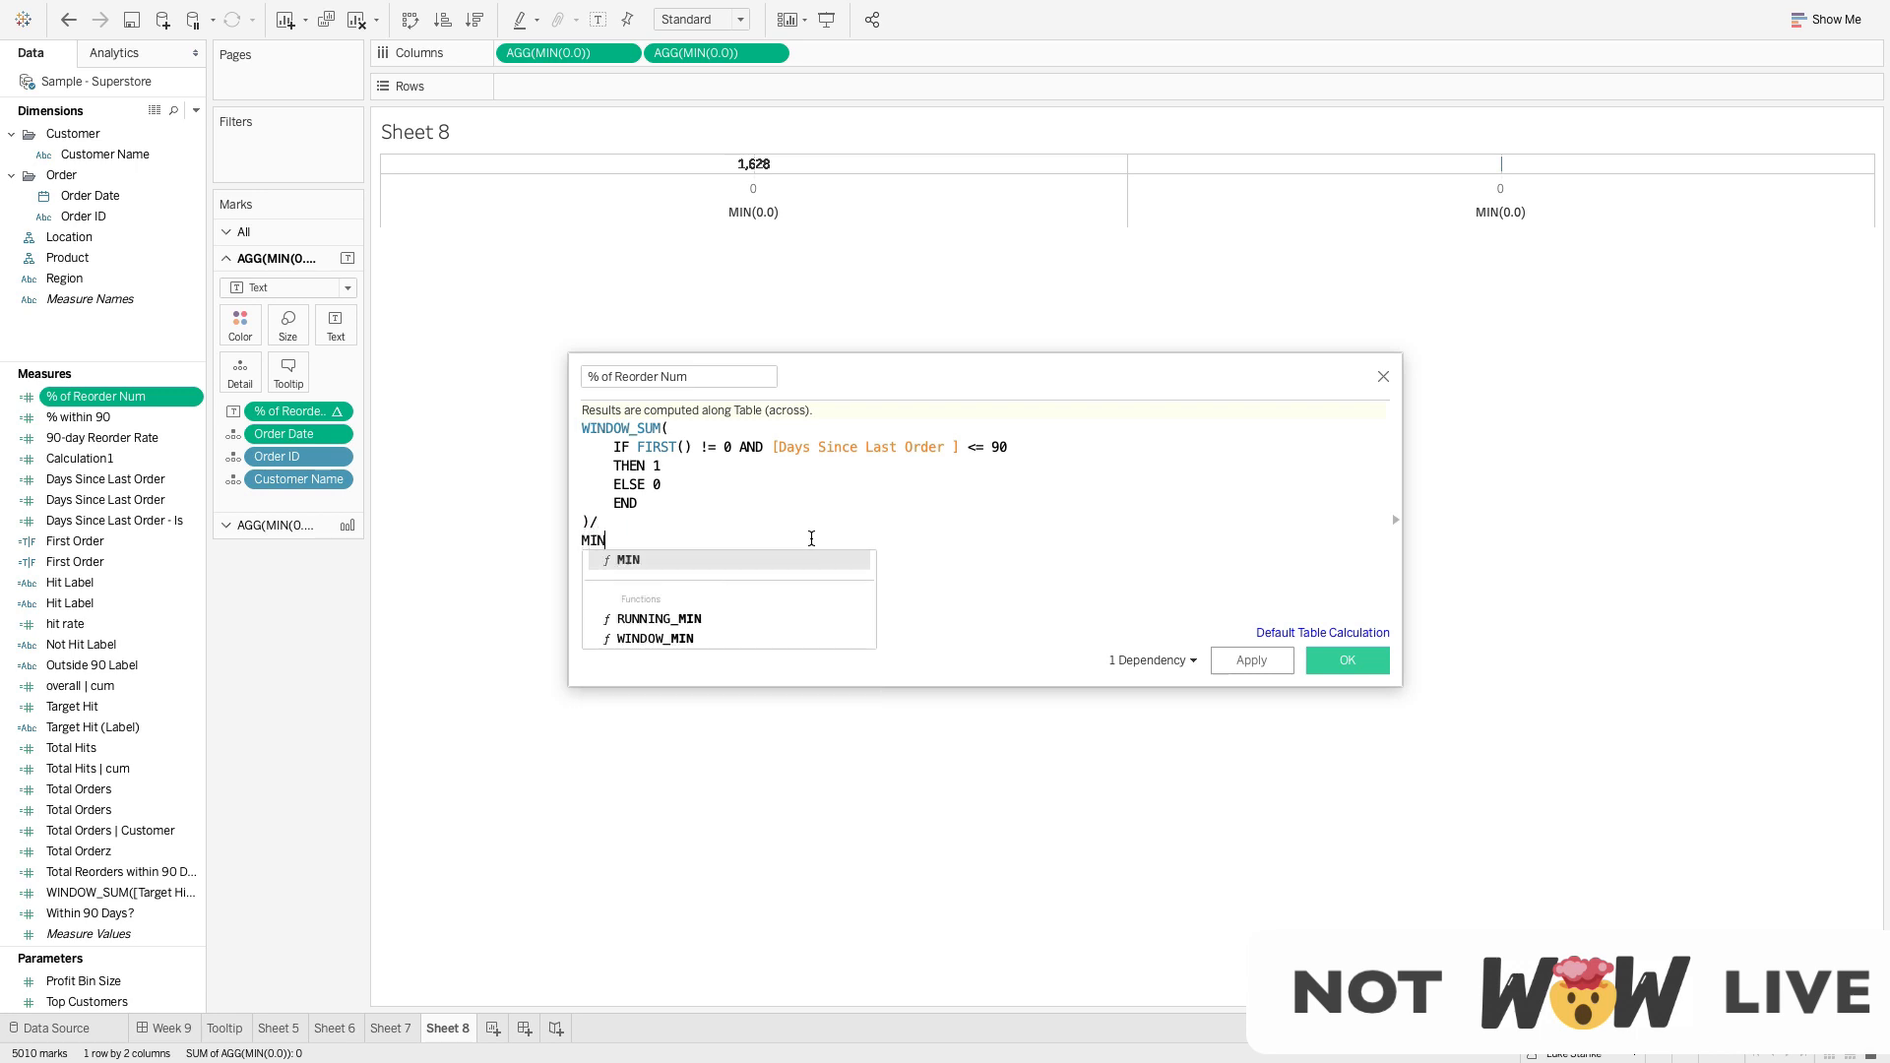
Begin the MIN argument in the % of Reorder Num calculation with the level-of-detail expression {COUNTD([Order ID])
text(({FIXED)
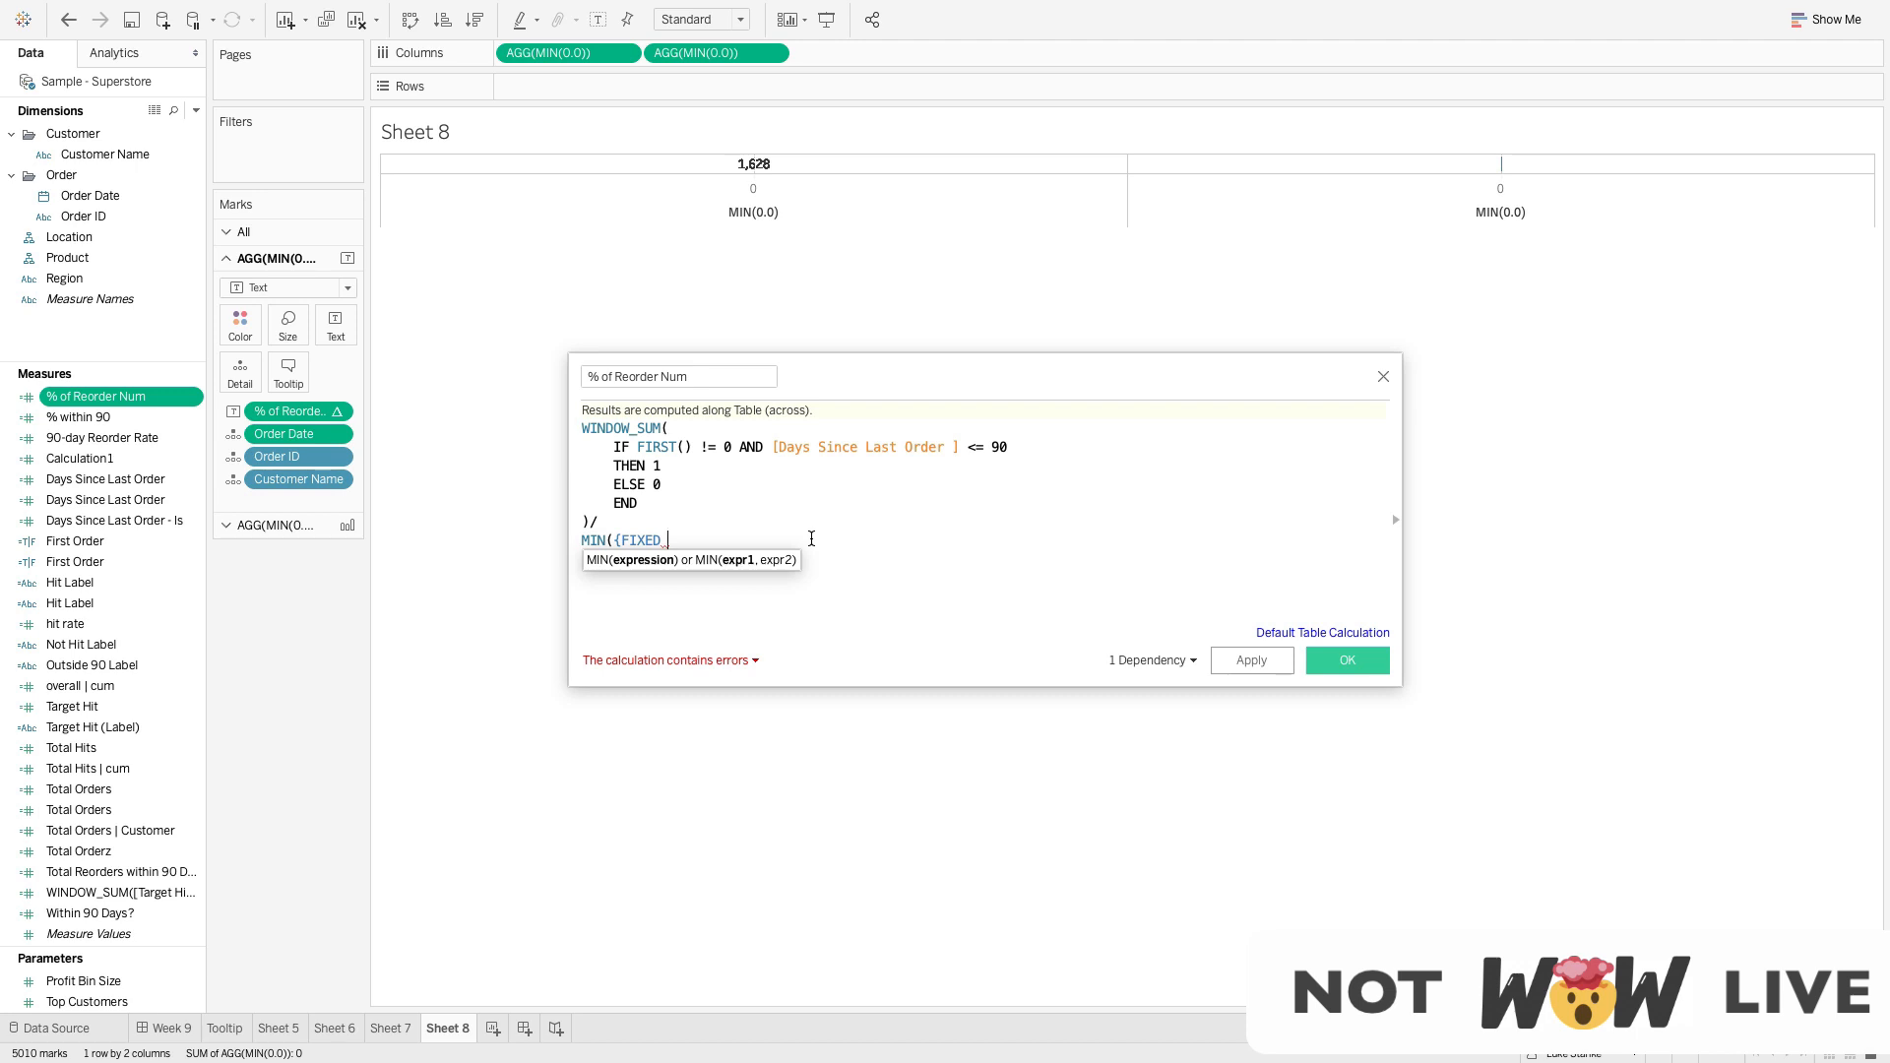
key(BackSpace)
key(BackSpace)
key(BackSpace)
key(BackSpace)
key(BackSpace)
key(BackSpace)
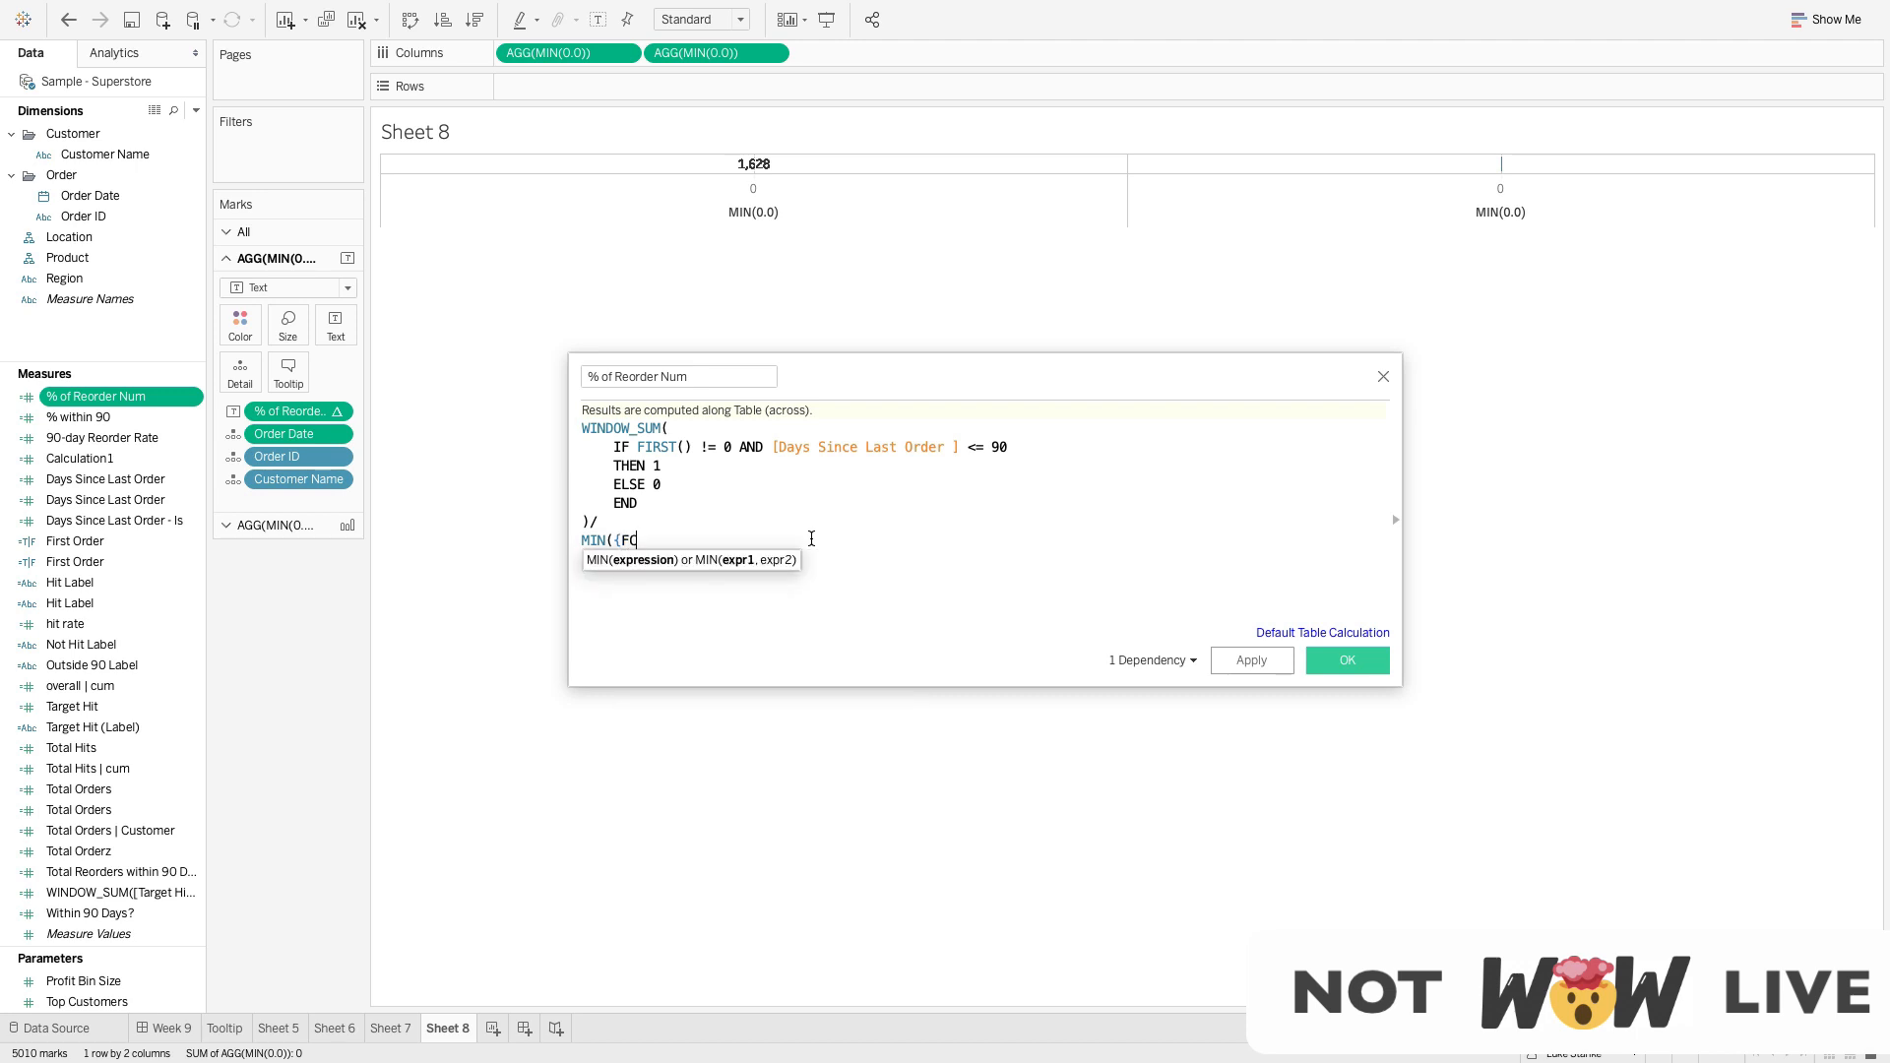
text(COUNT)
key(Down)
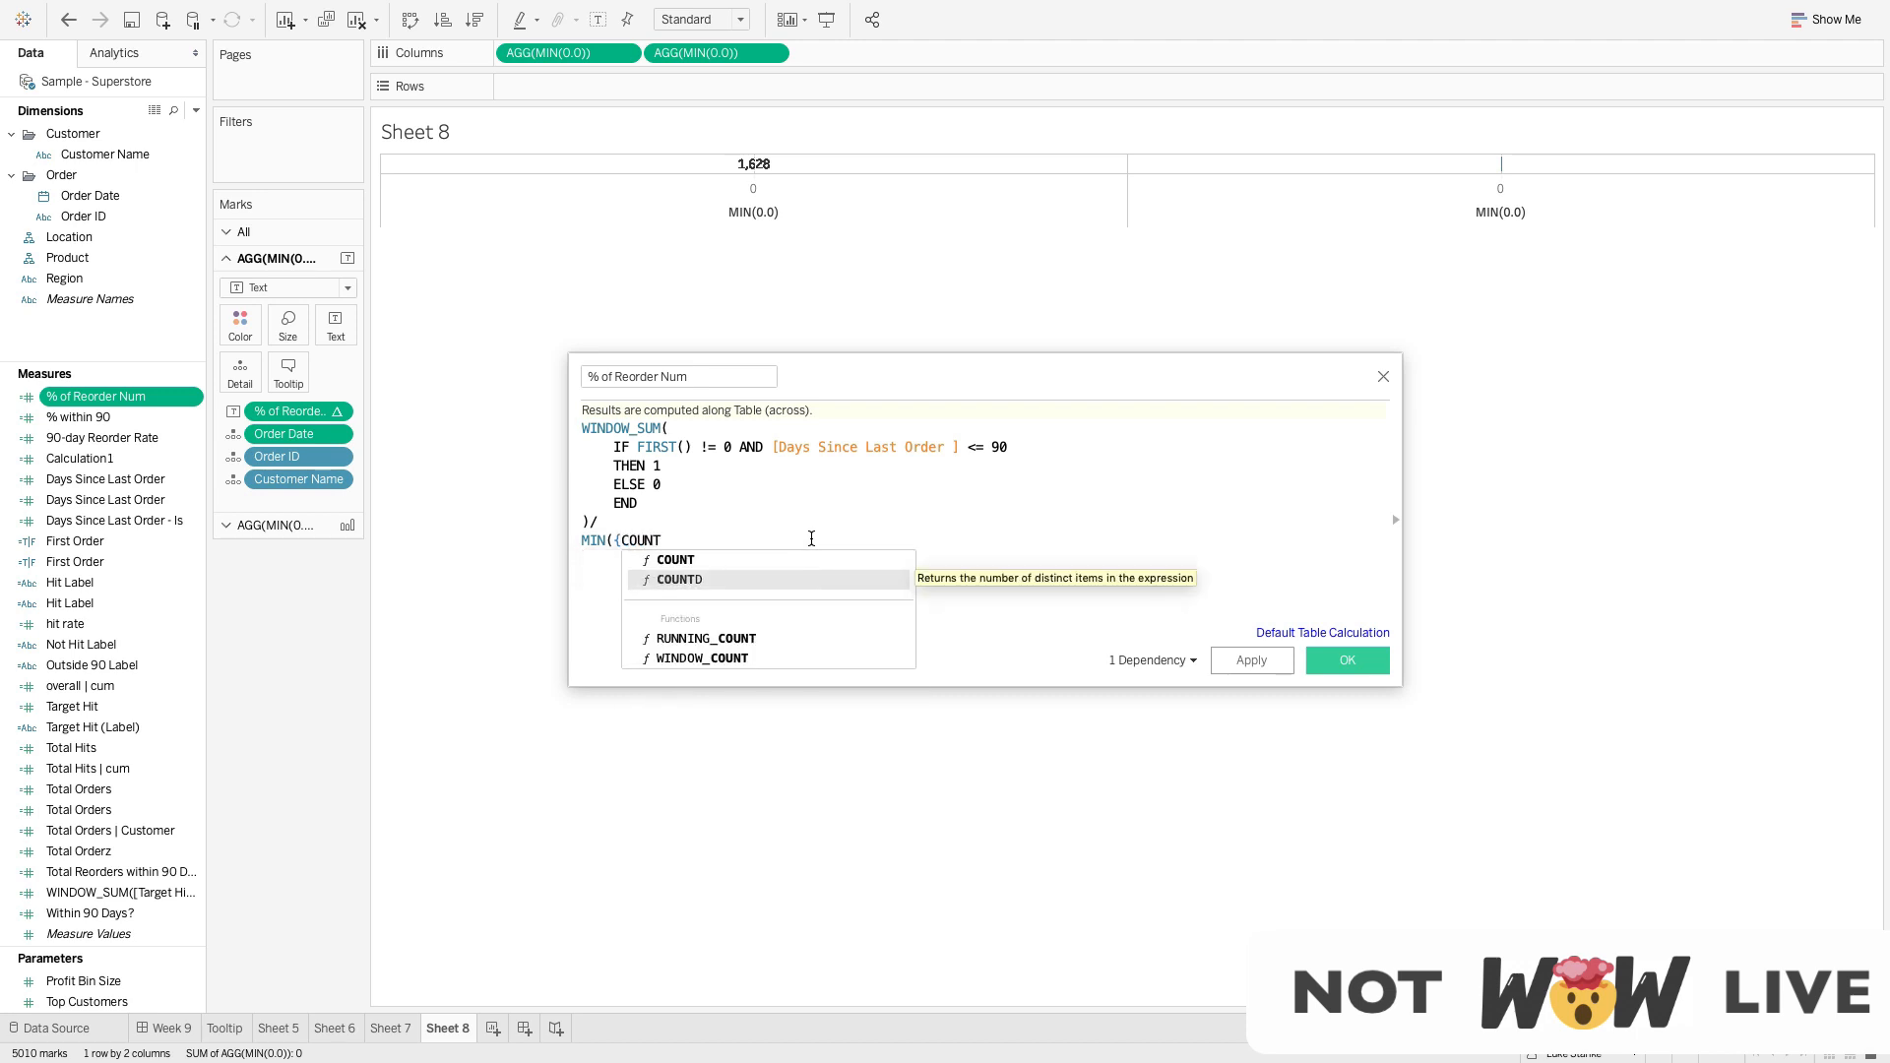
key(Return)
text(ord)
key(Down)
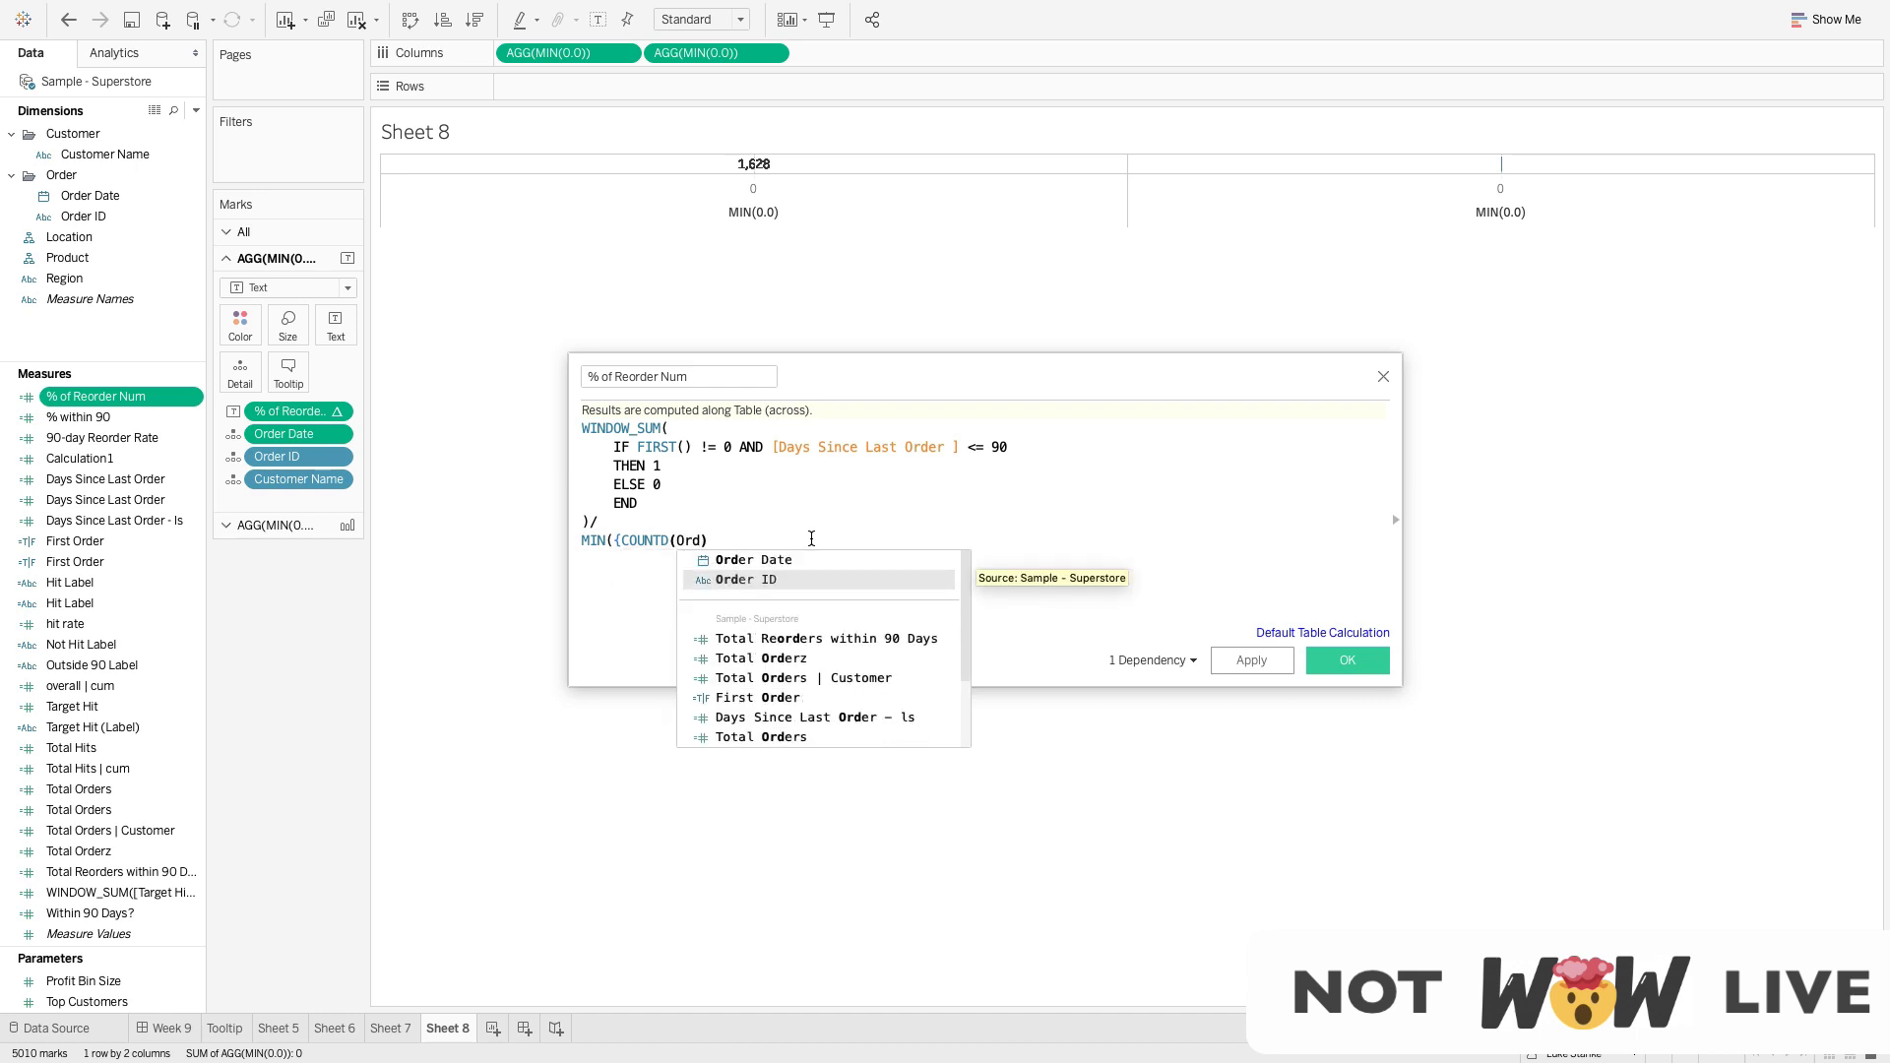
key(Return)
key(Right)
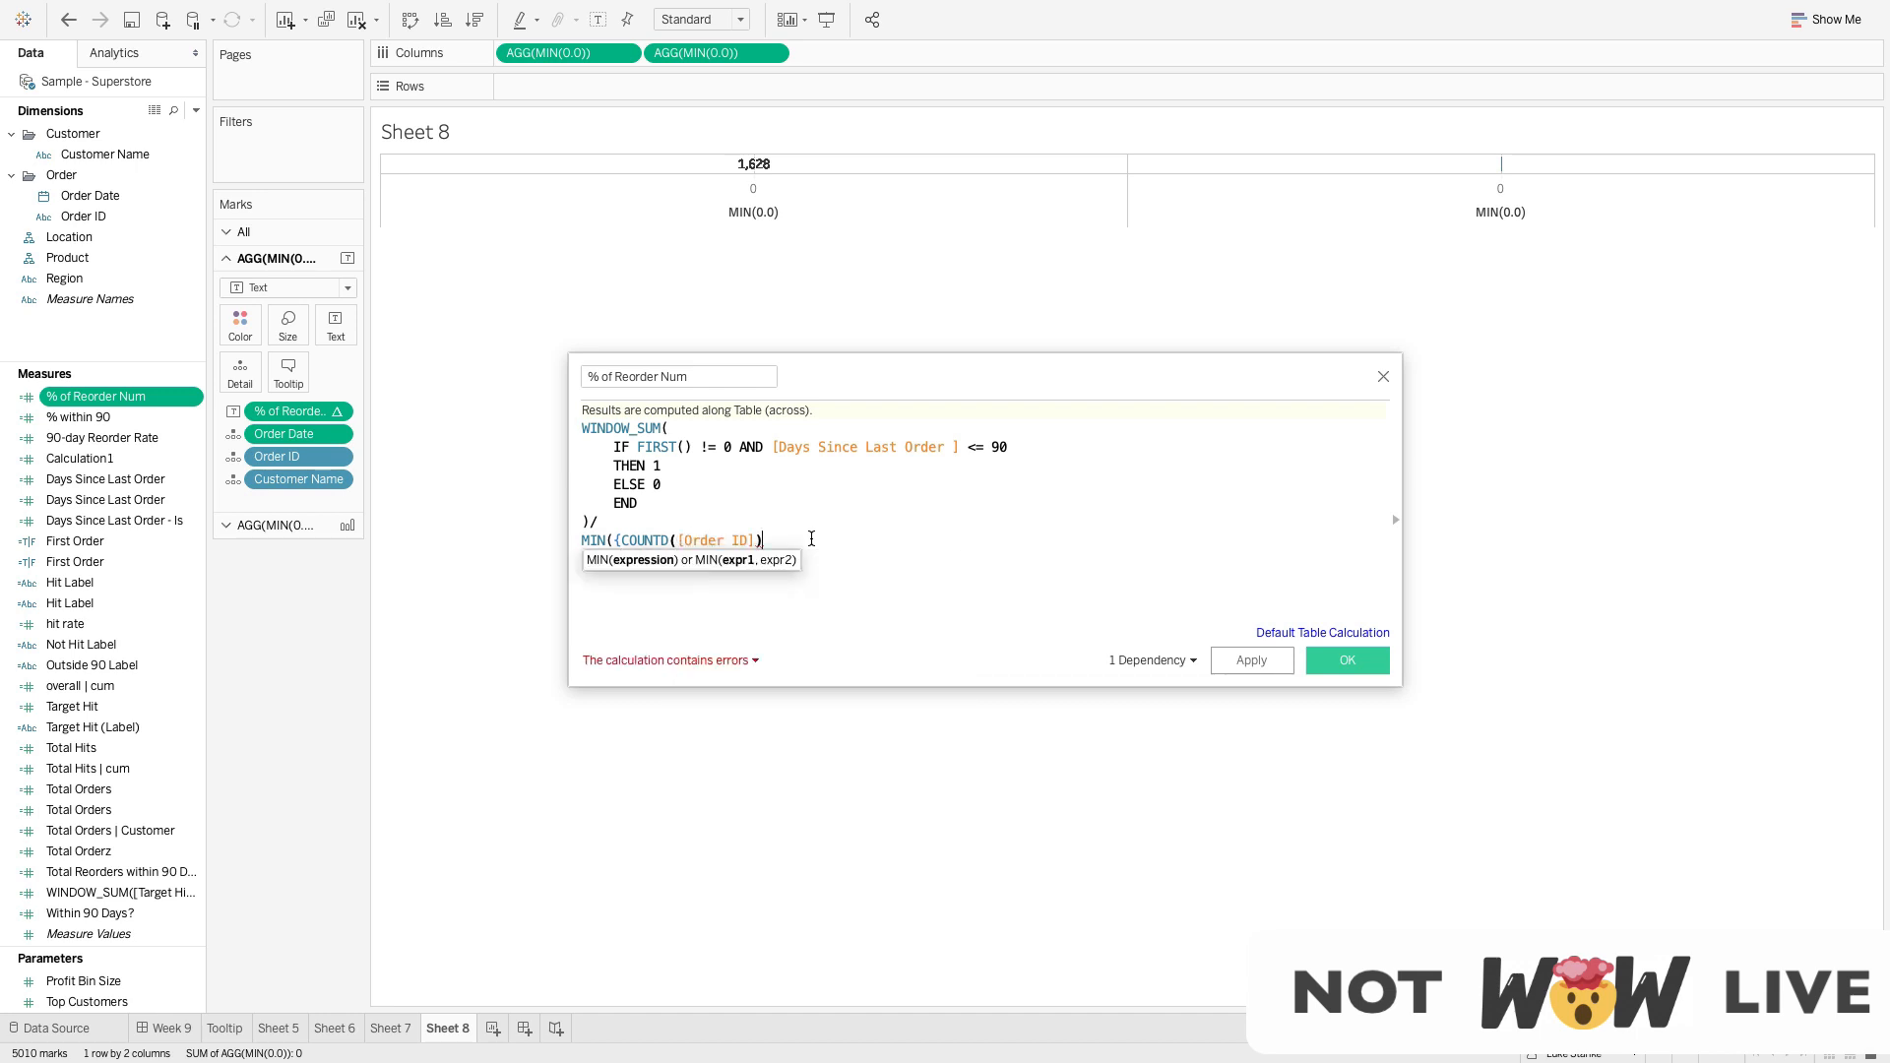
Close the Order ID expression, subtract COUNTD([Customer Name])} from it, and close the MIN function
text(} 0)
key(BackSpace)
text(- )
text(countd)
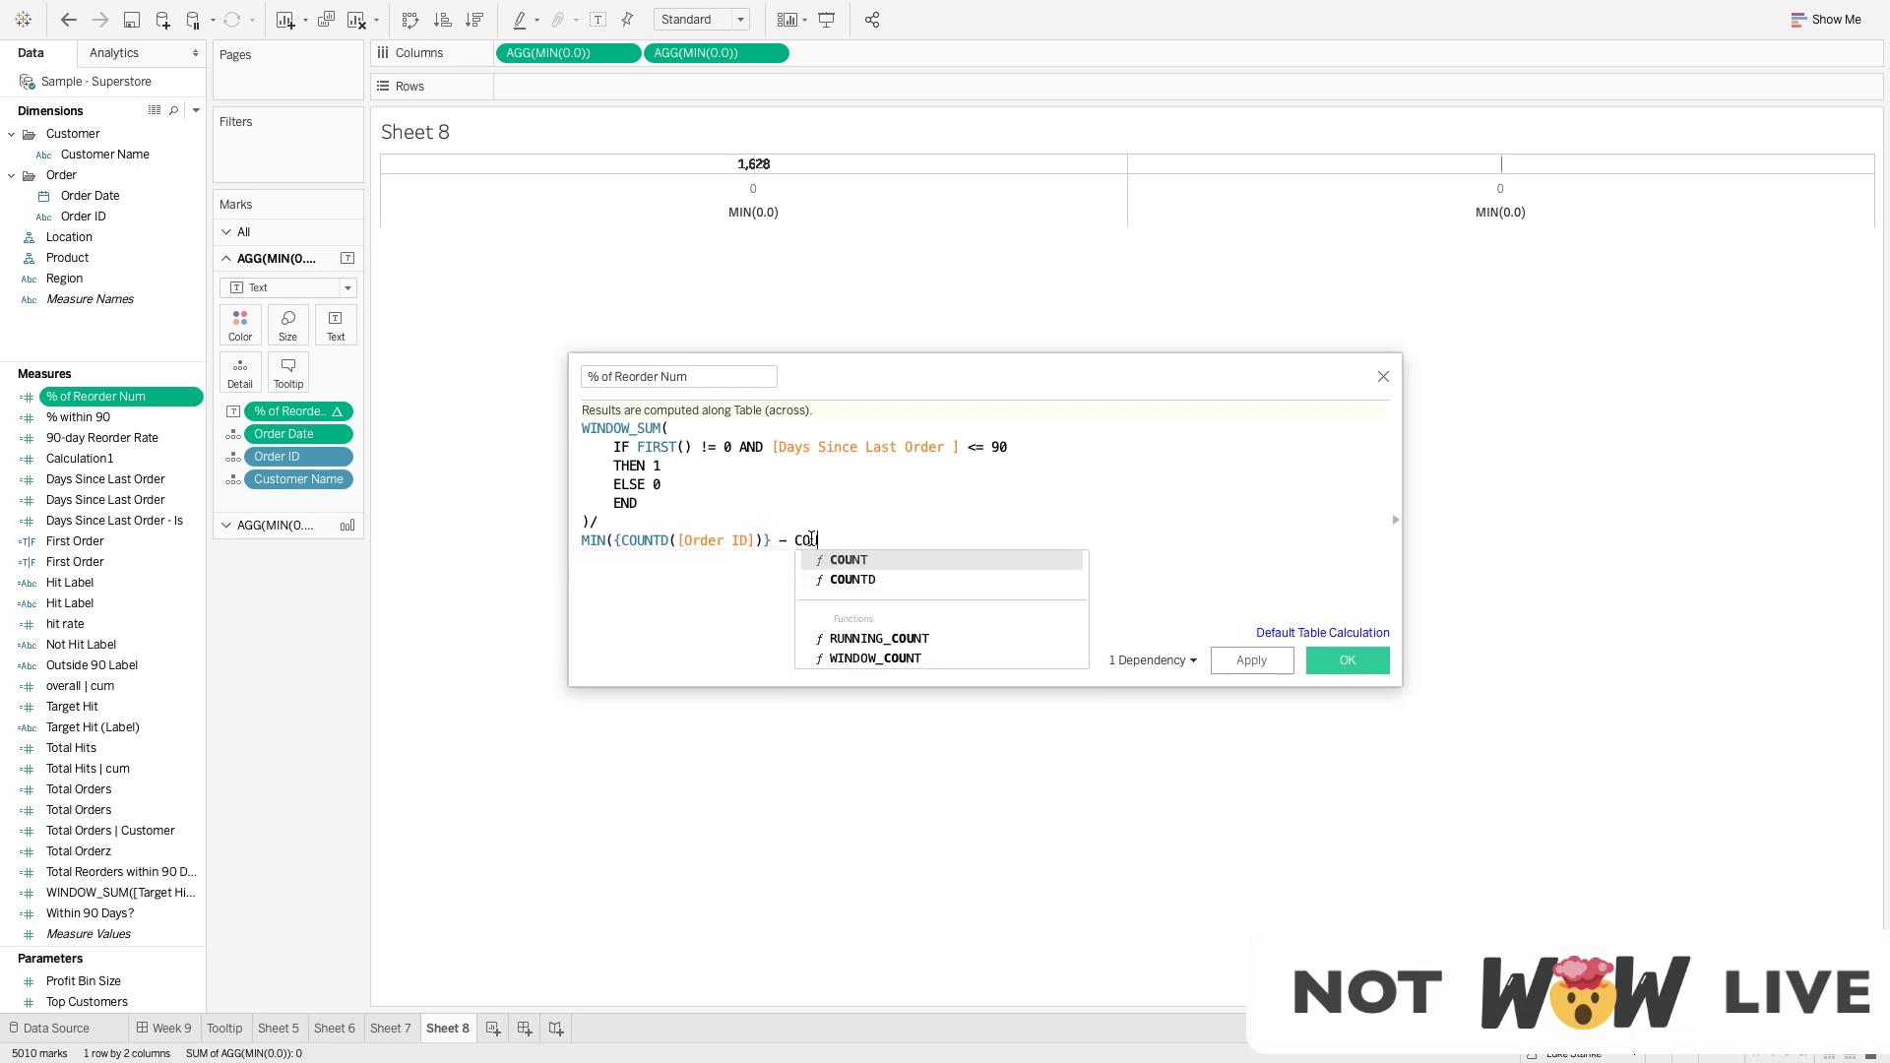
key(Return)
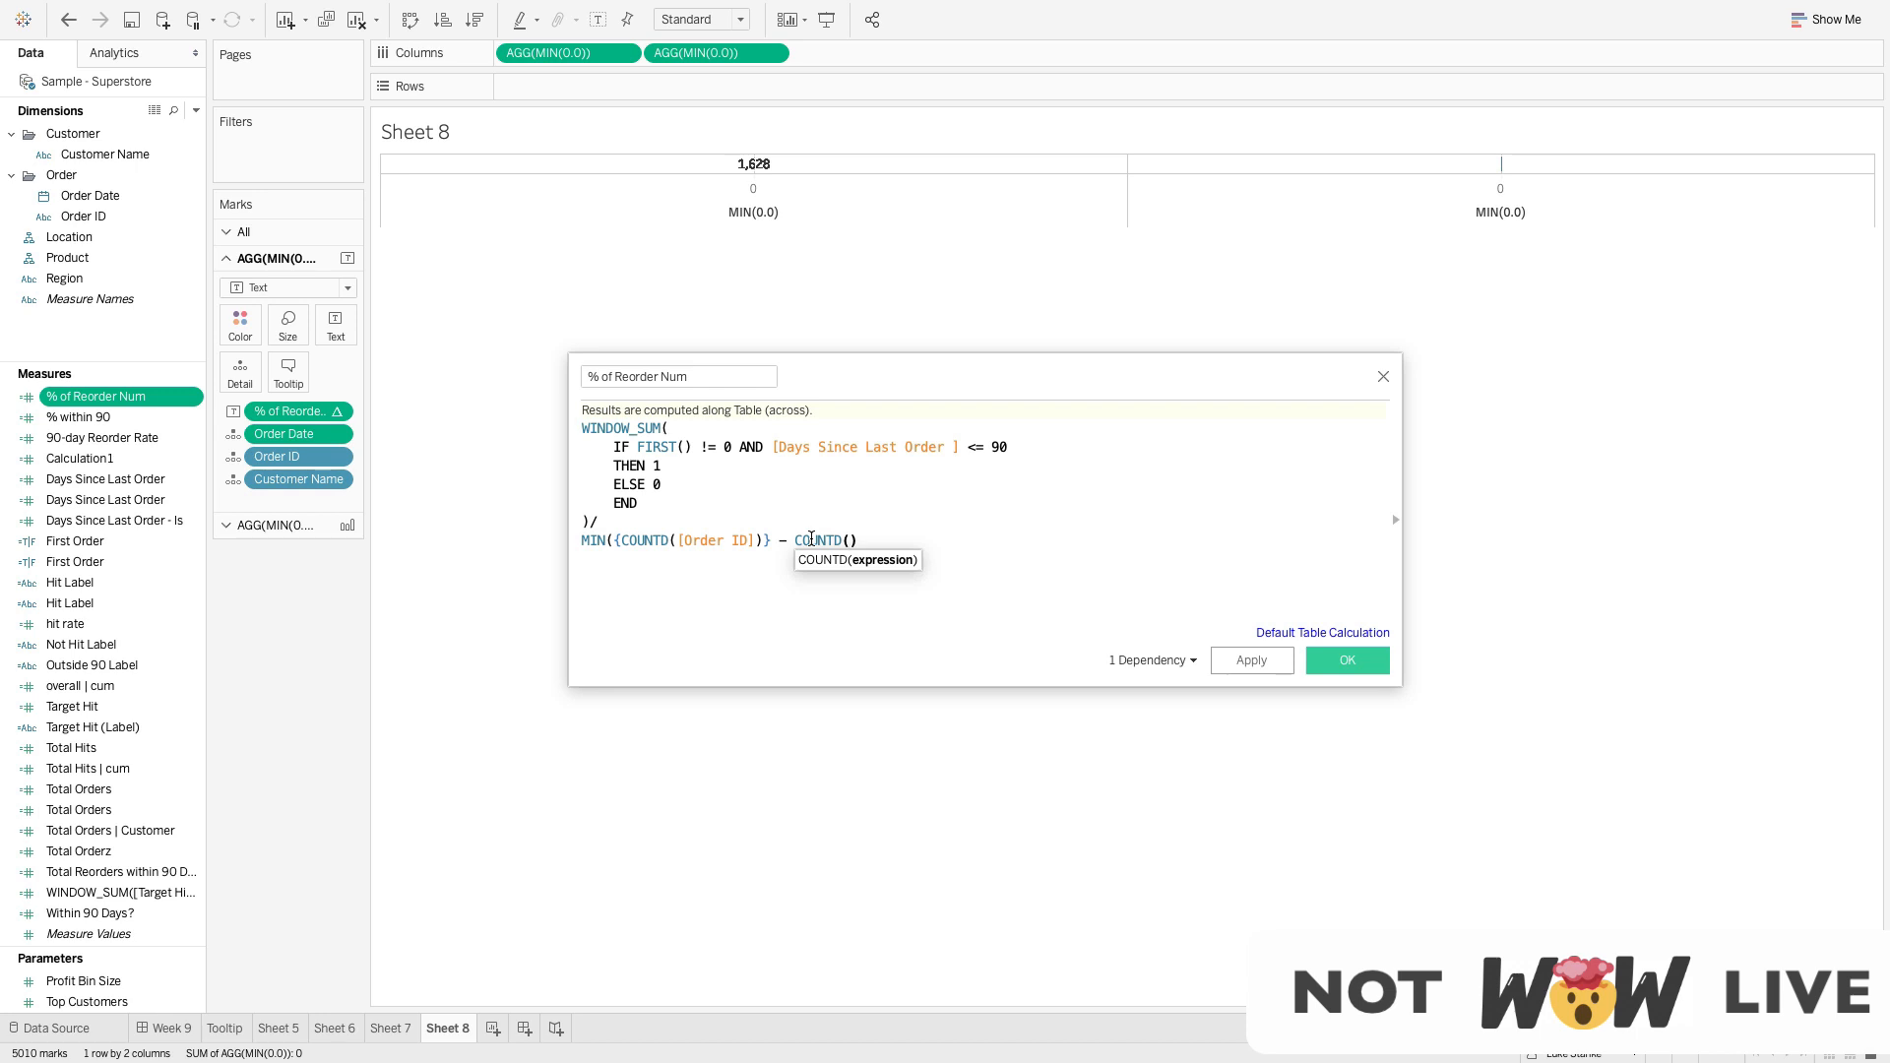
text(Cus)
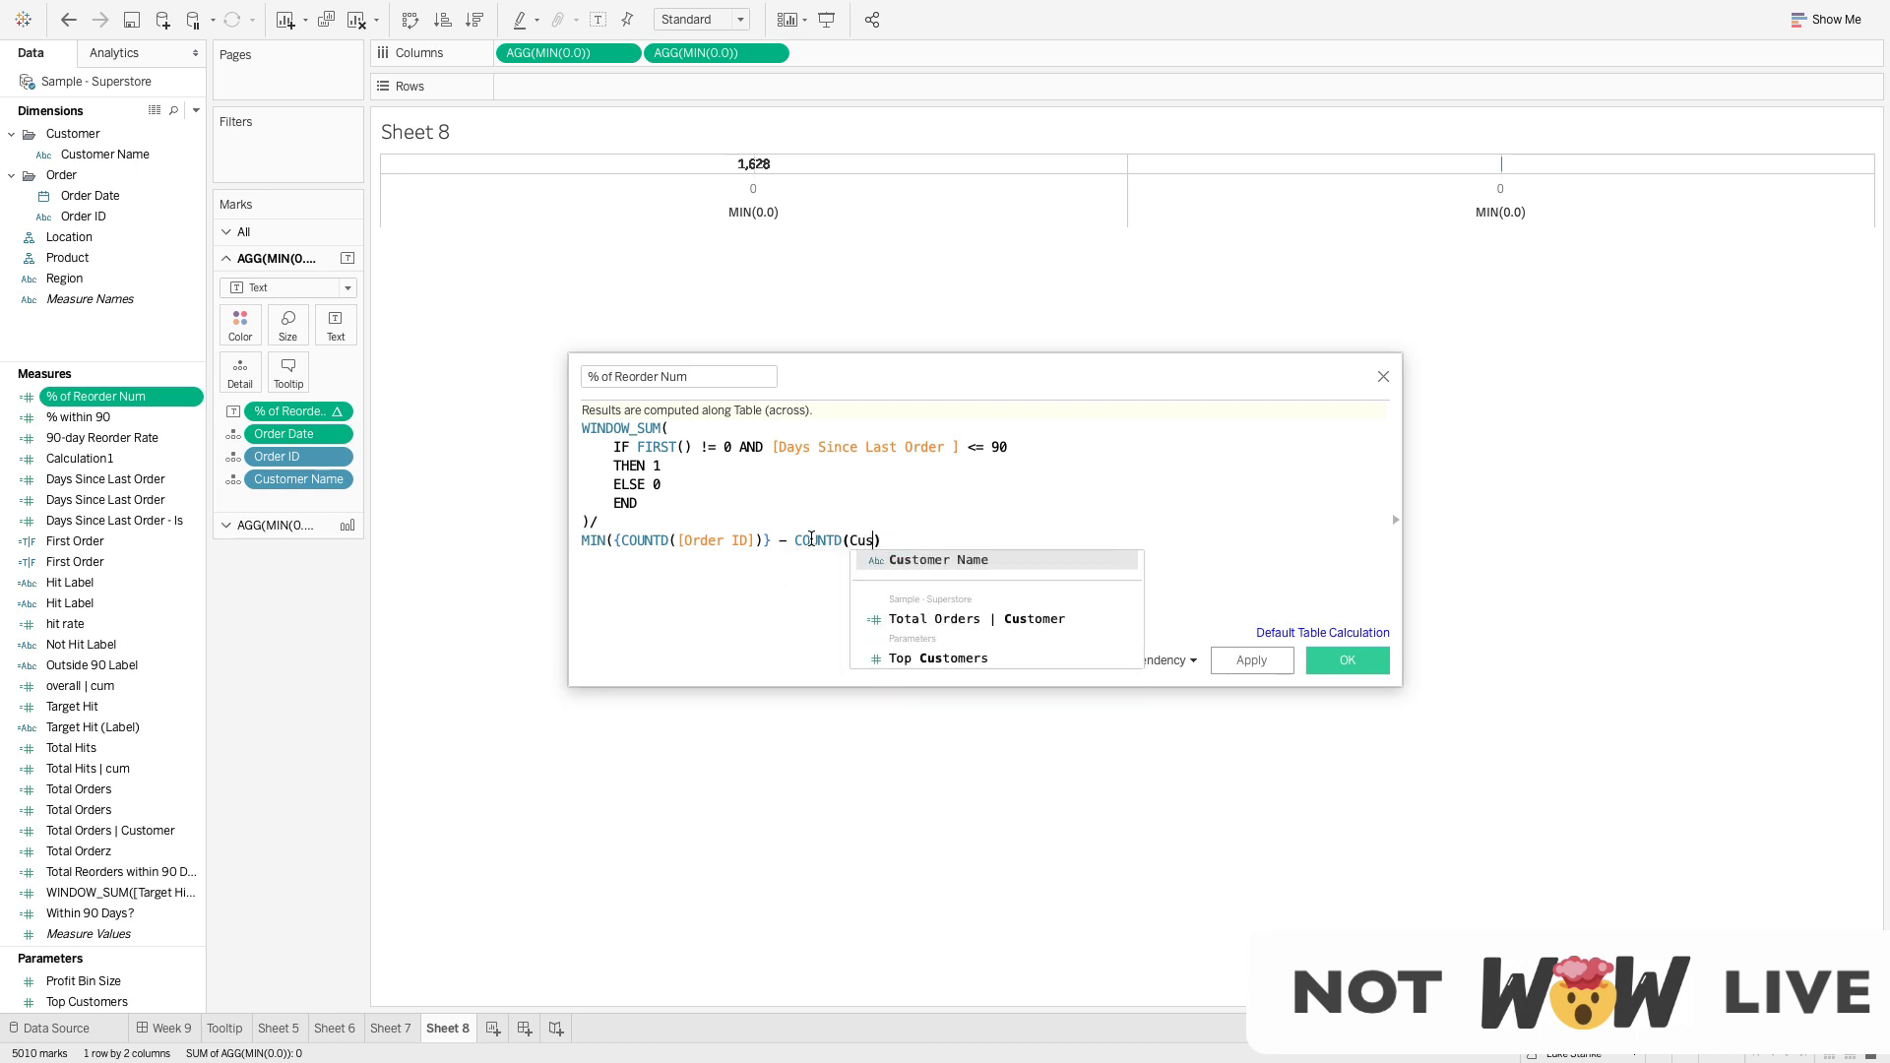
key(Return)
text()})
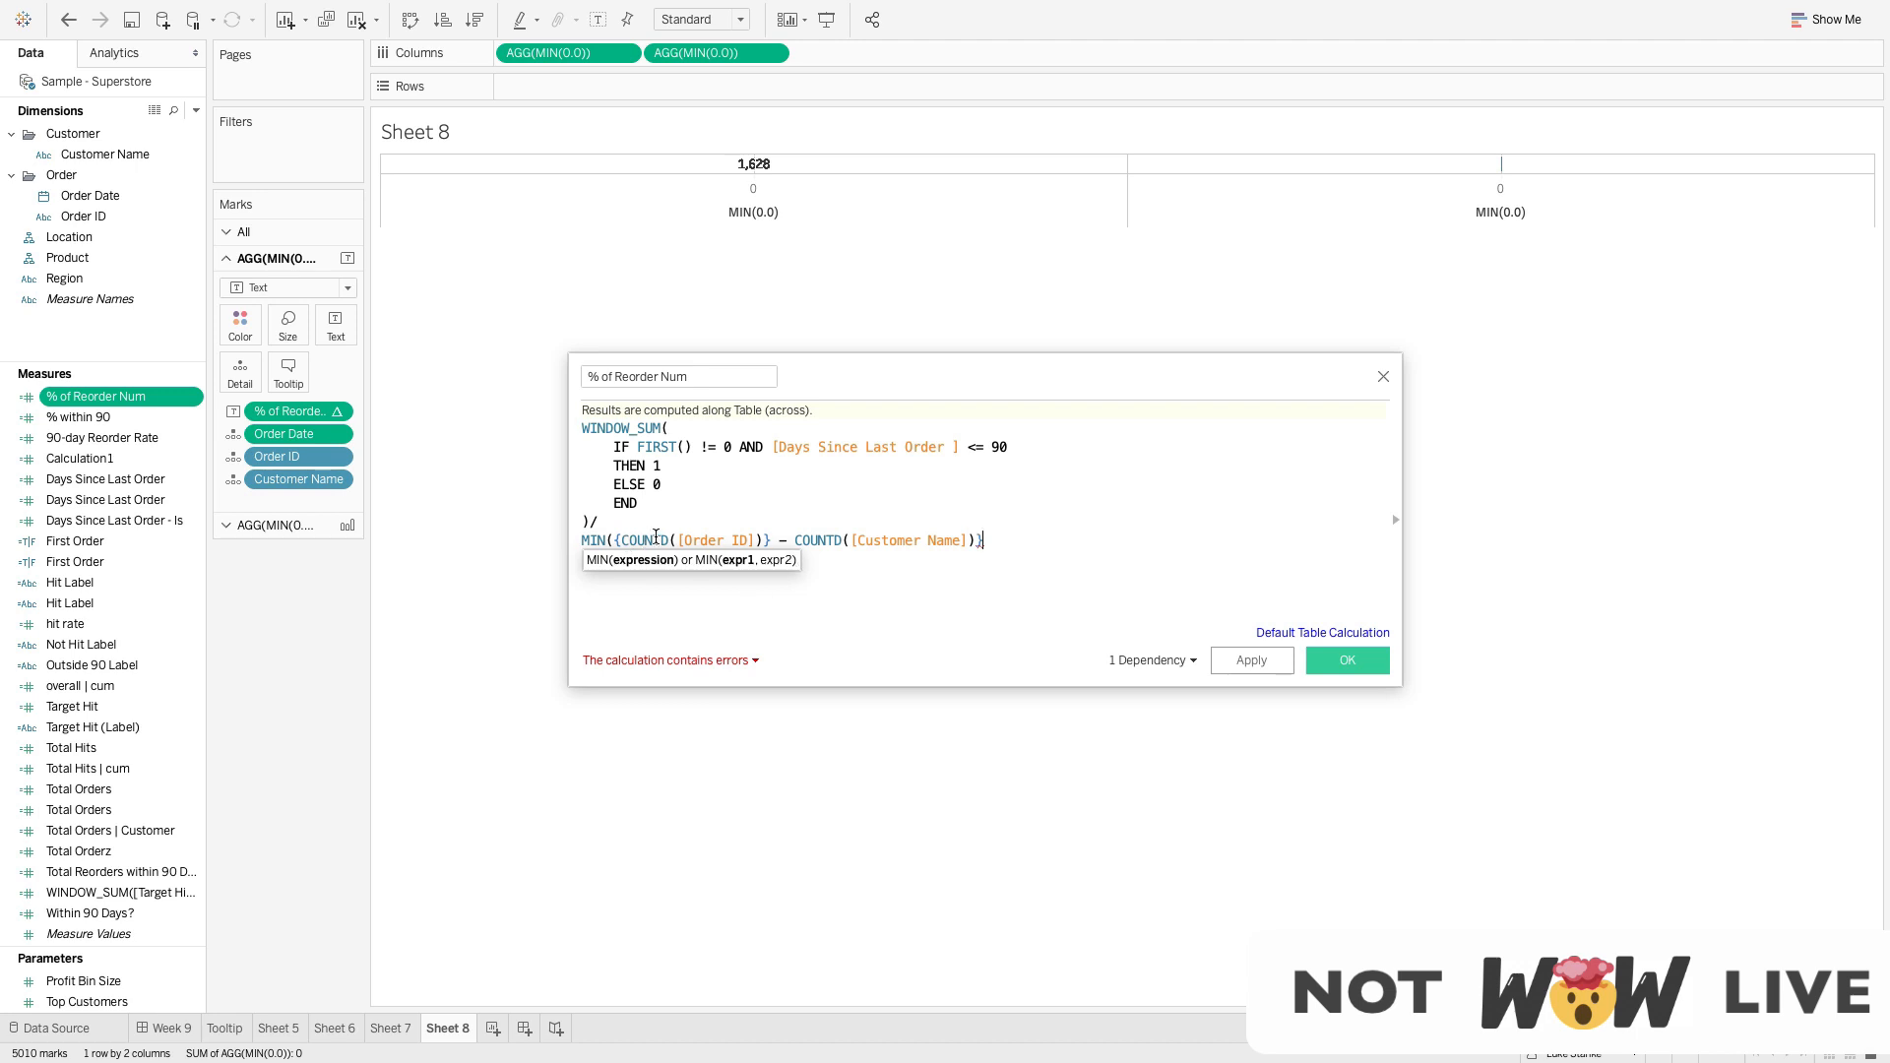
text())
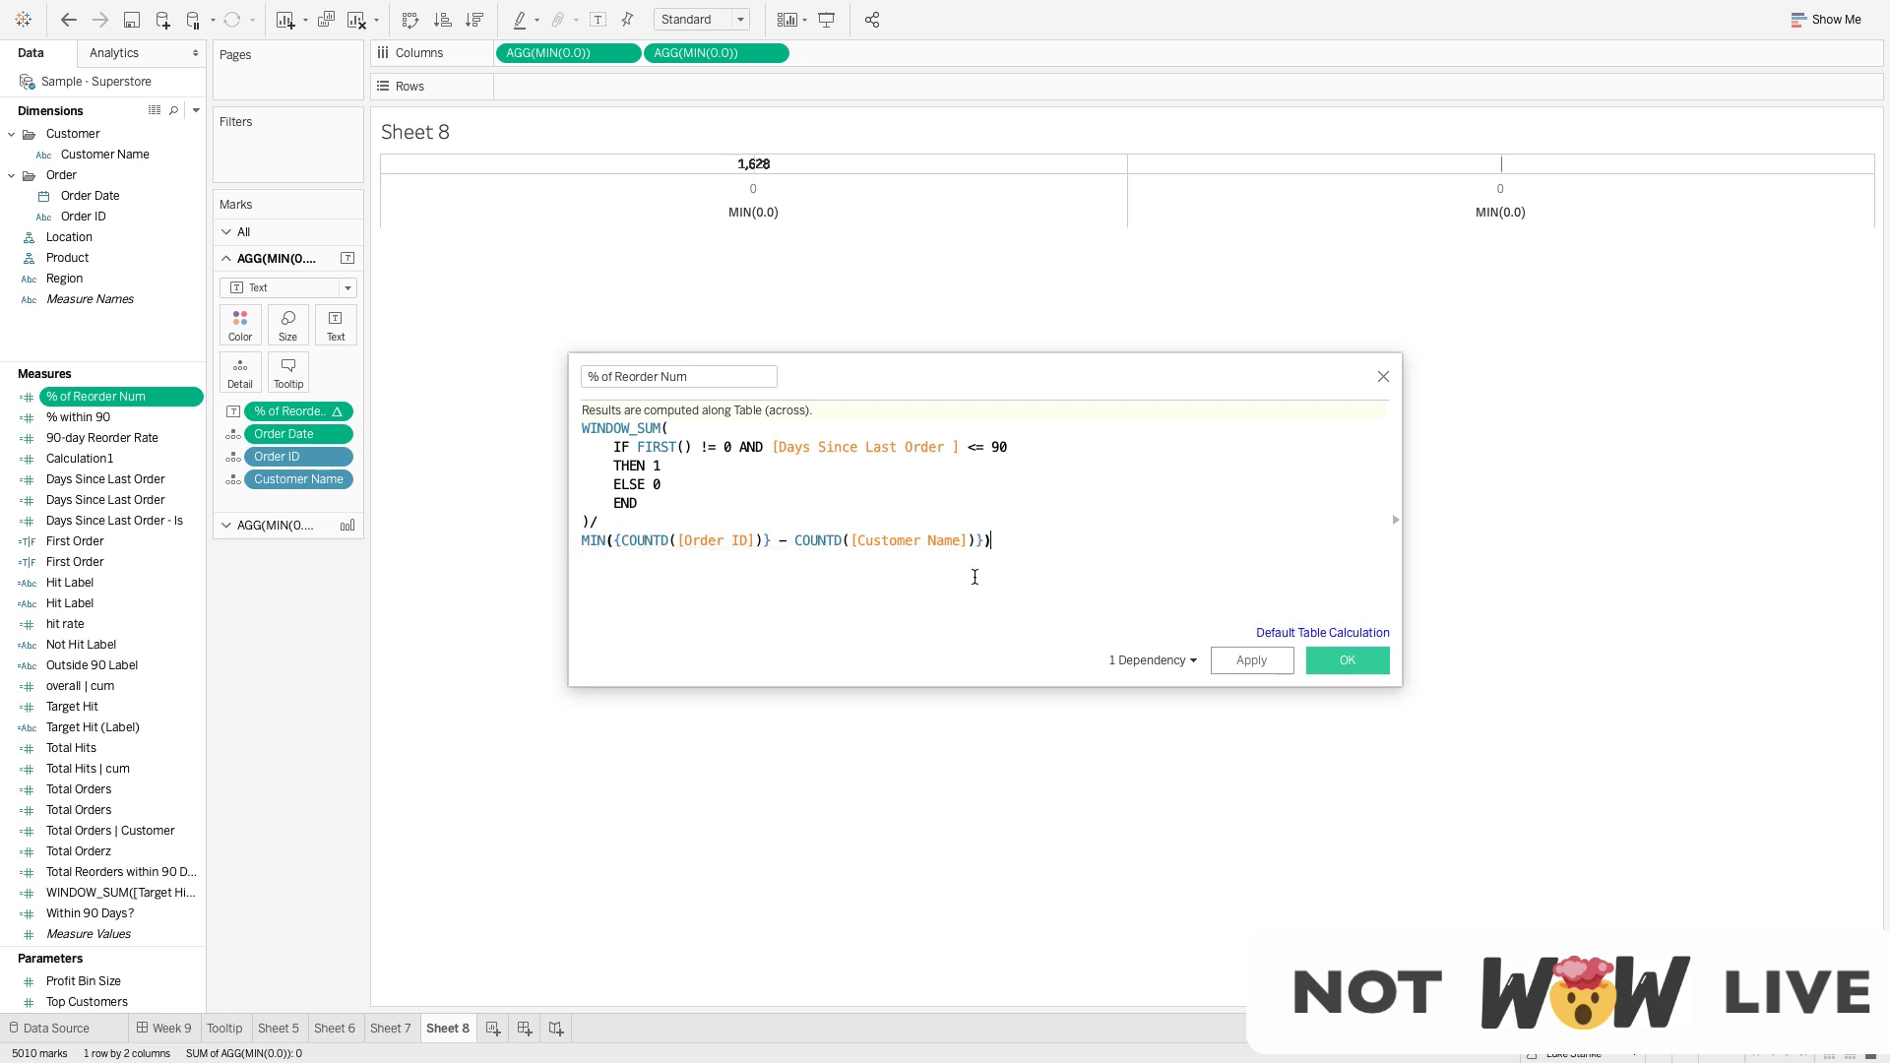
Rename the calculation as % Reorders and apply it
triple_click(623, 381)
text(% R)
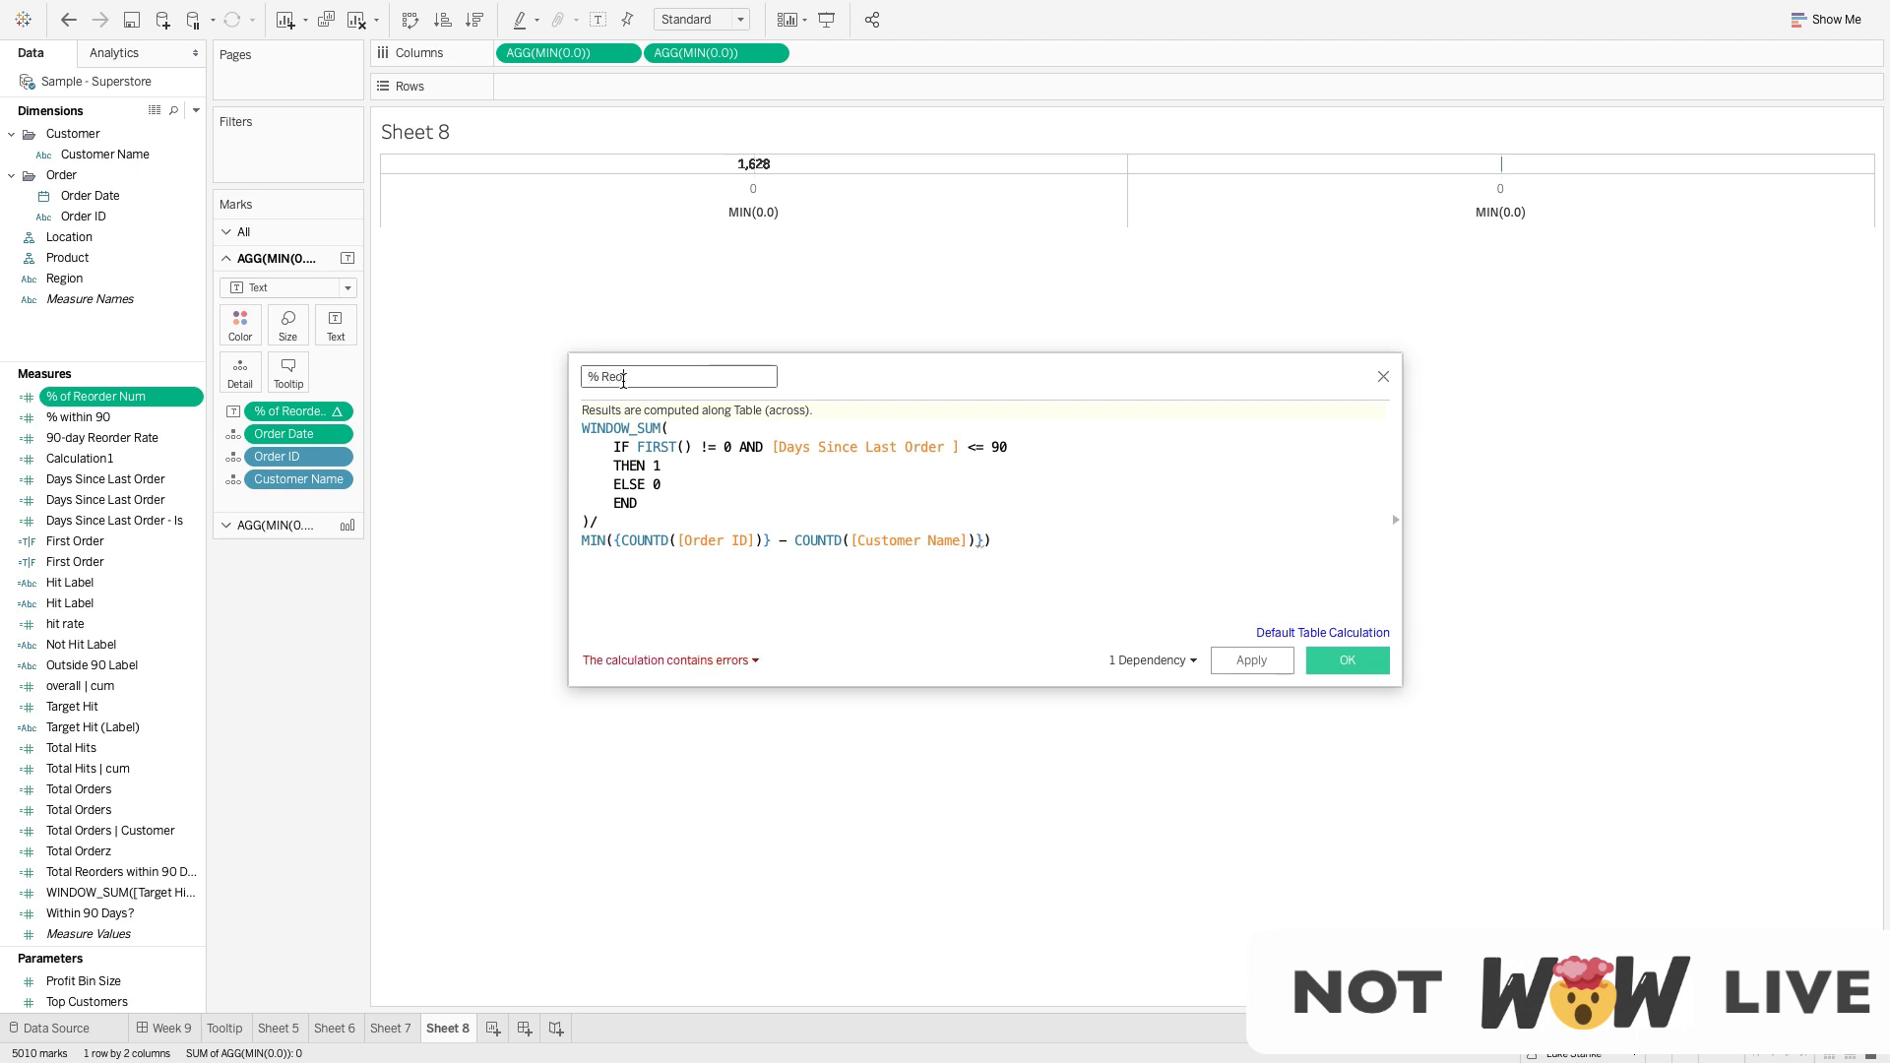
text(eorders)
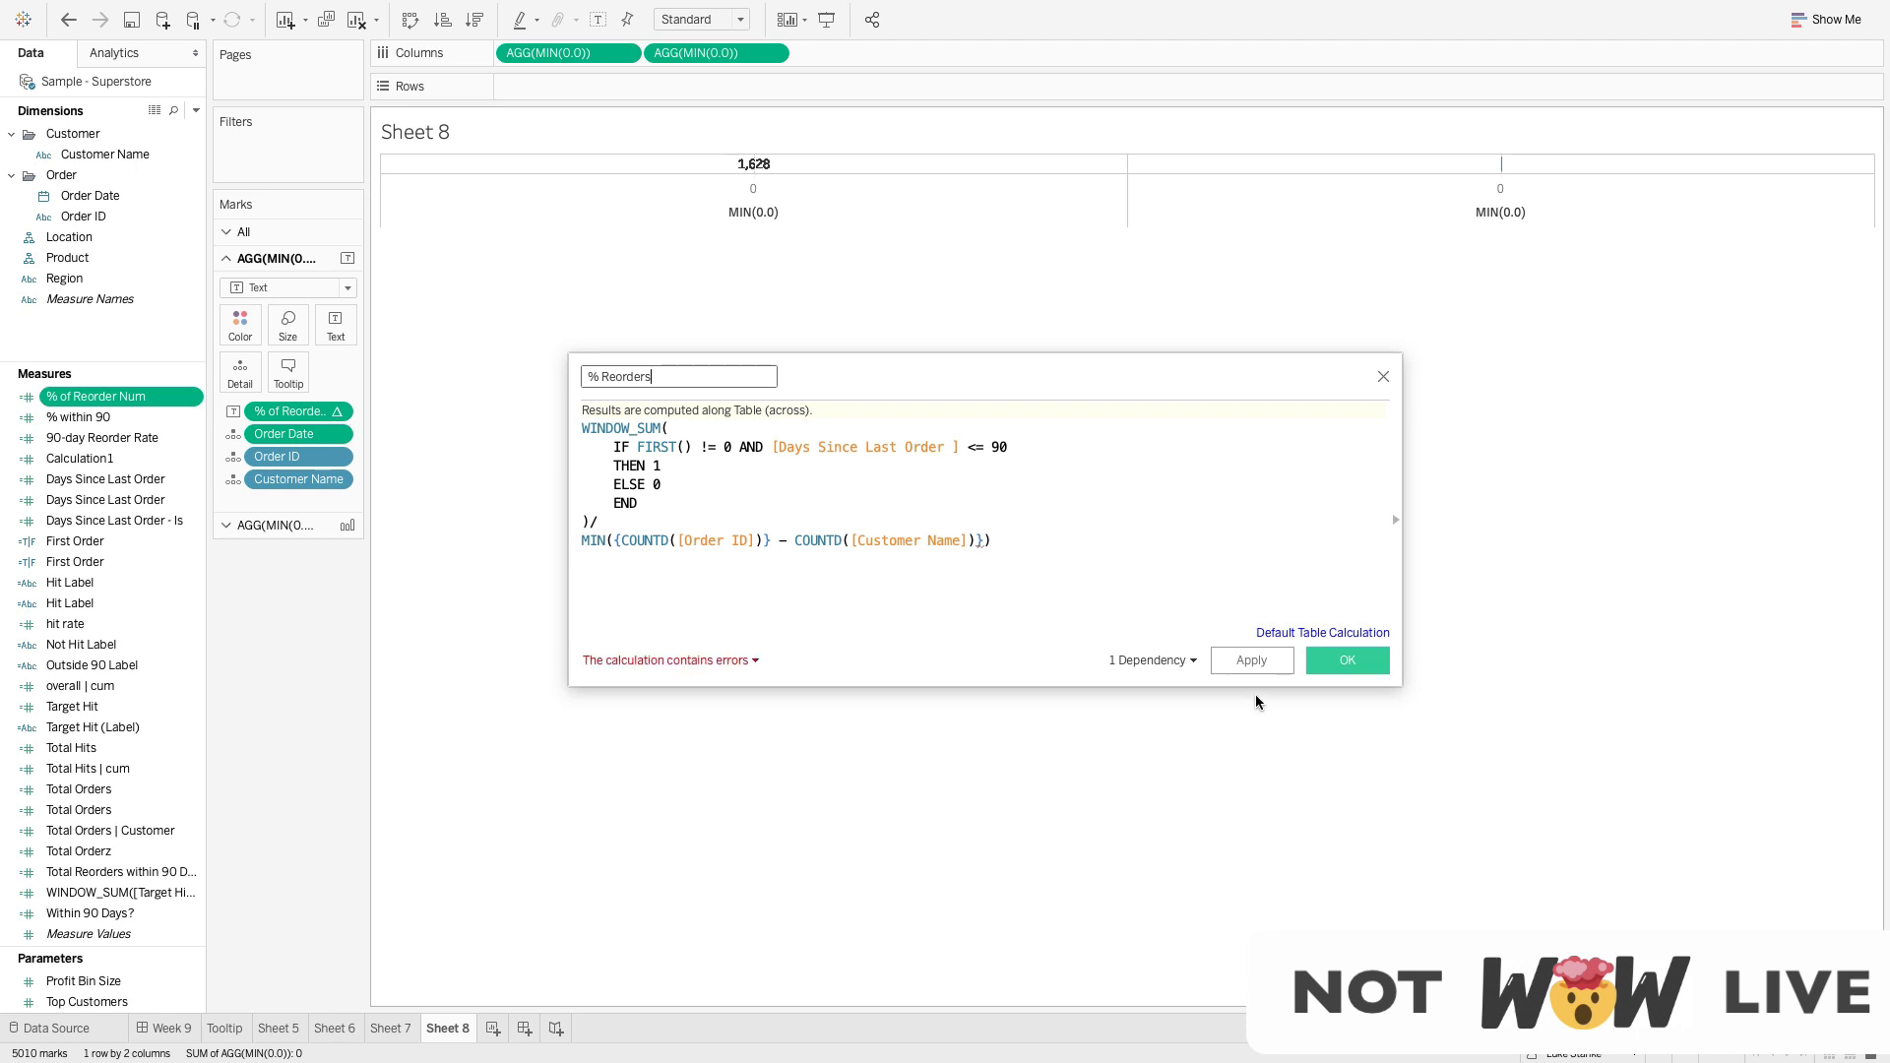
click(1266, 659)
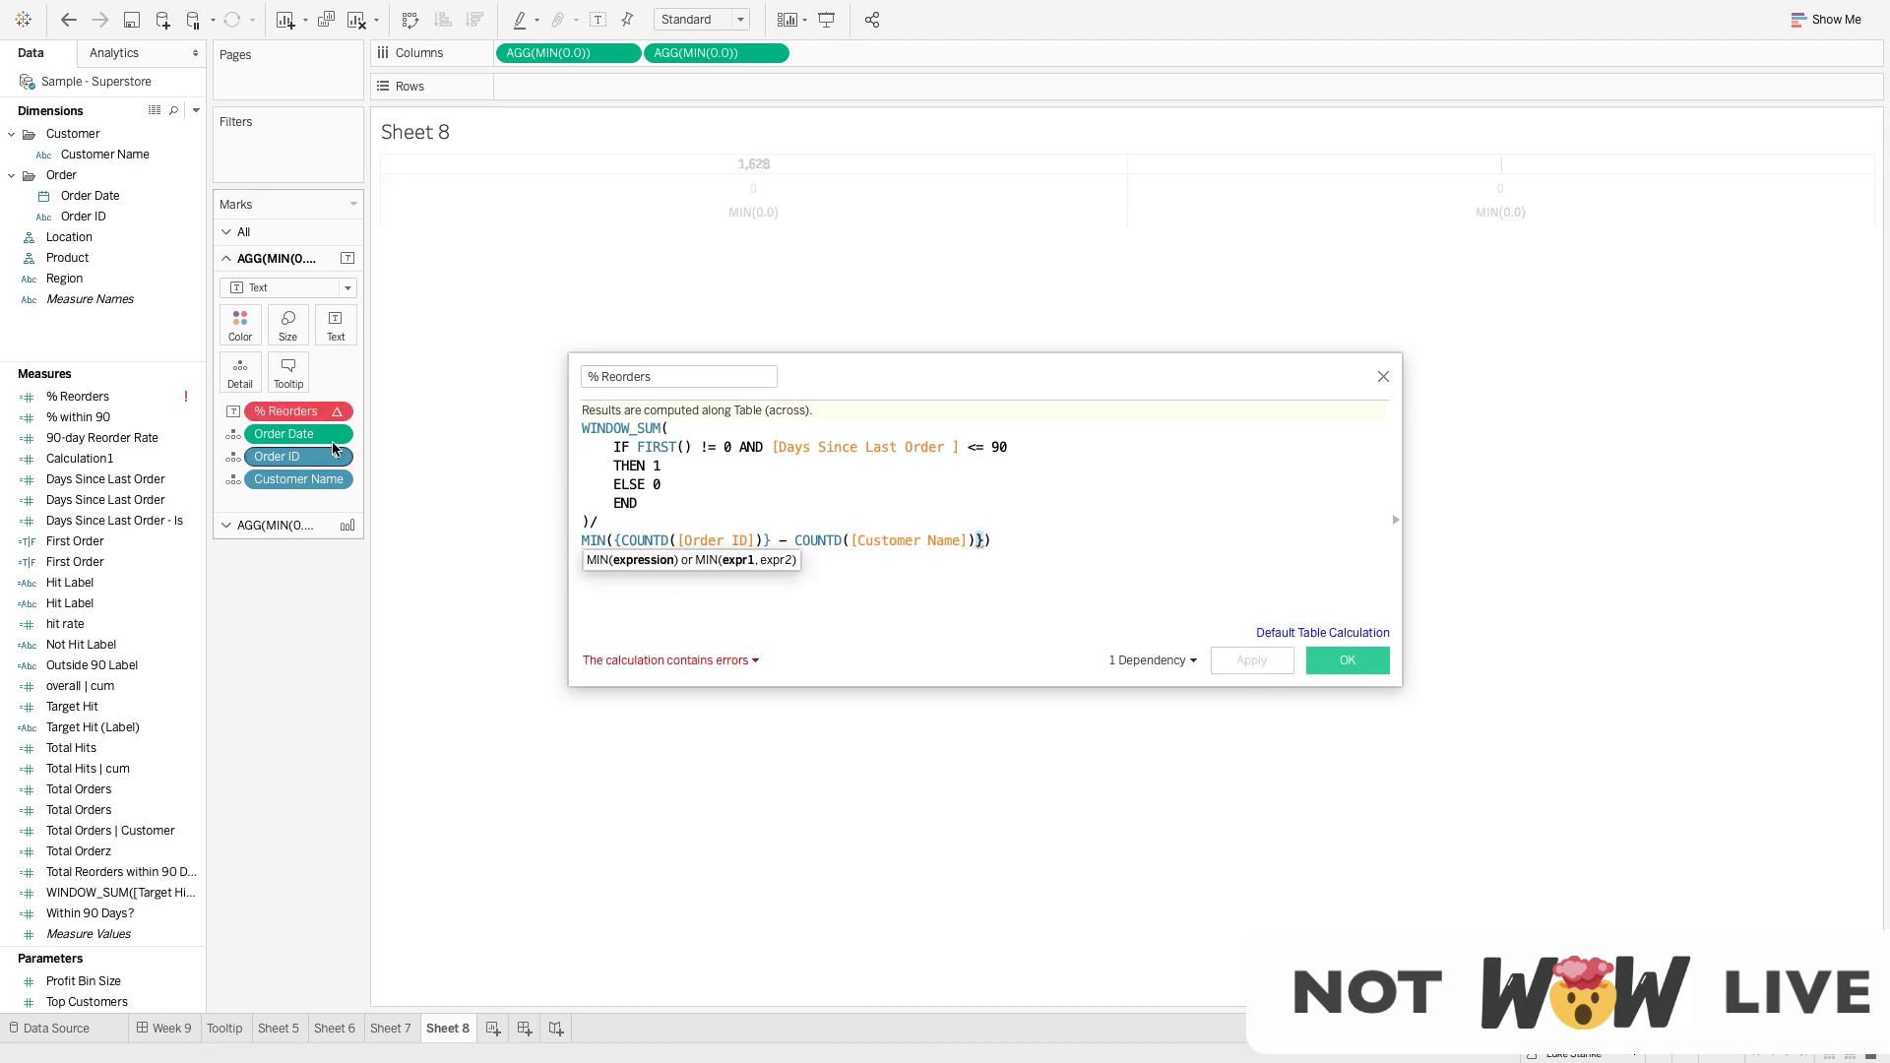
Check the calculation error, insert the missing opening brace before COUNTD([Customer Name]), and apply the formula
click(669, 673)
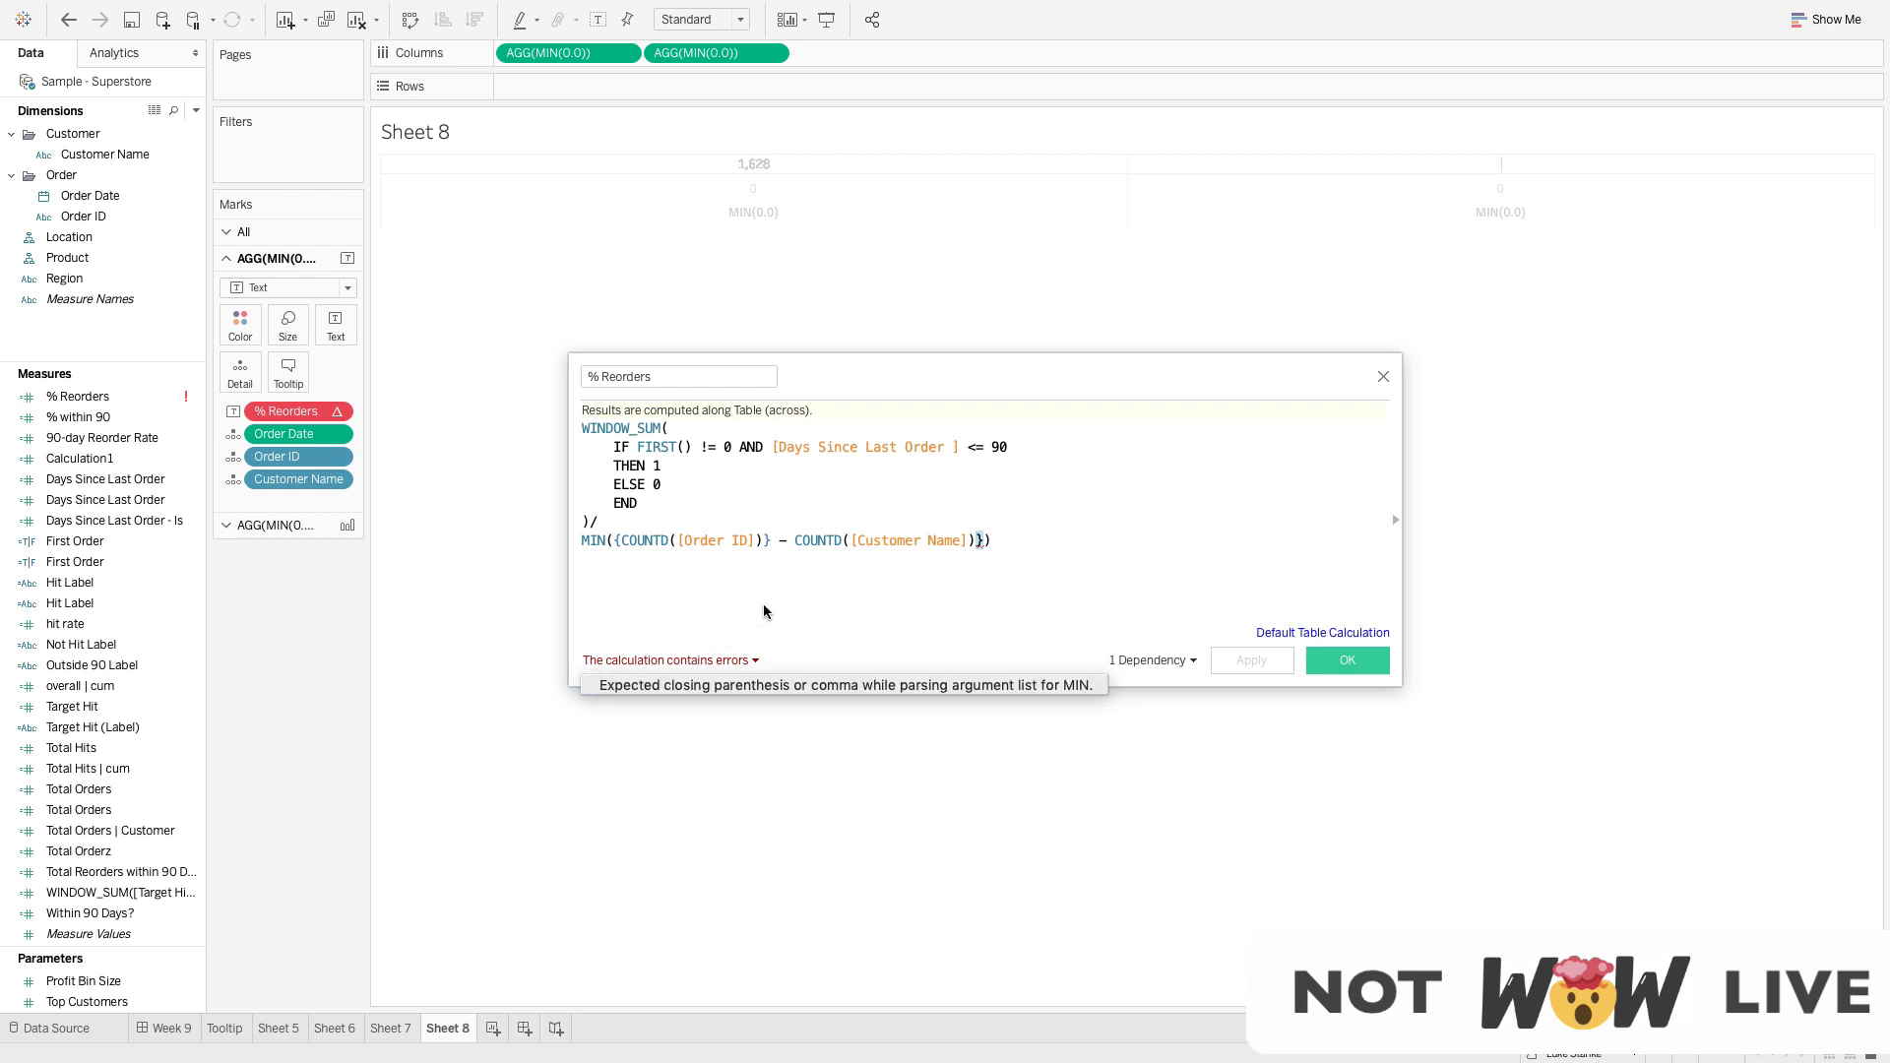
click(977, 541)
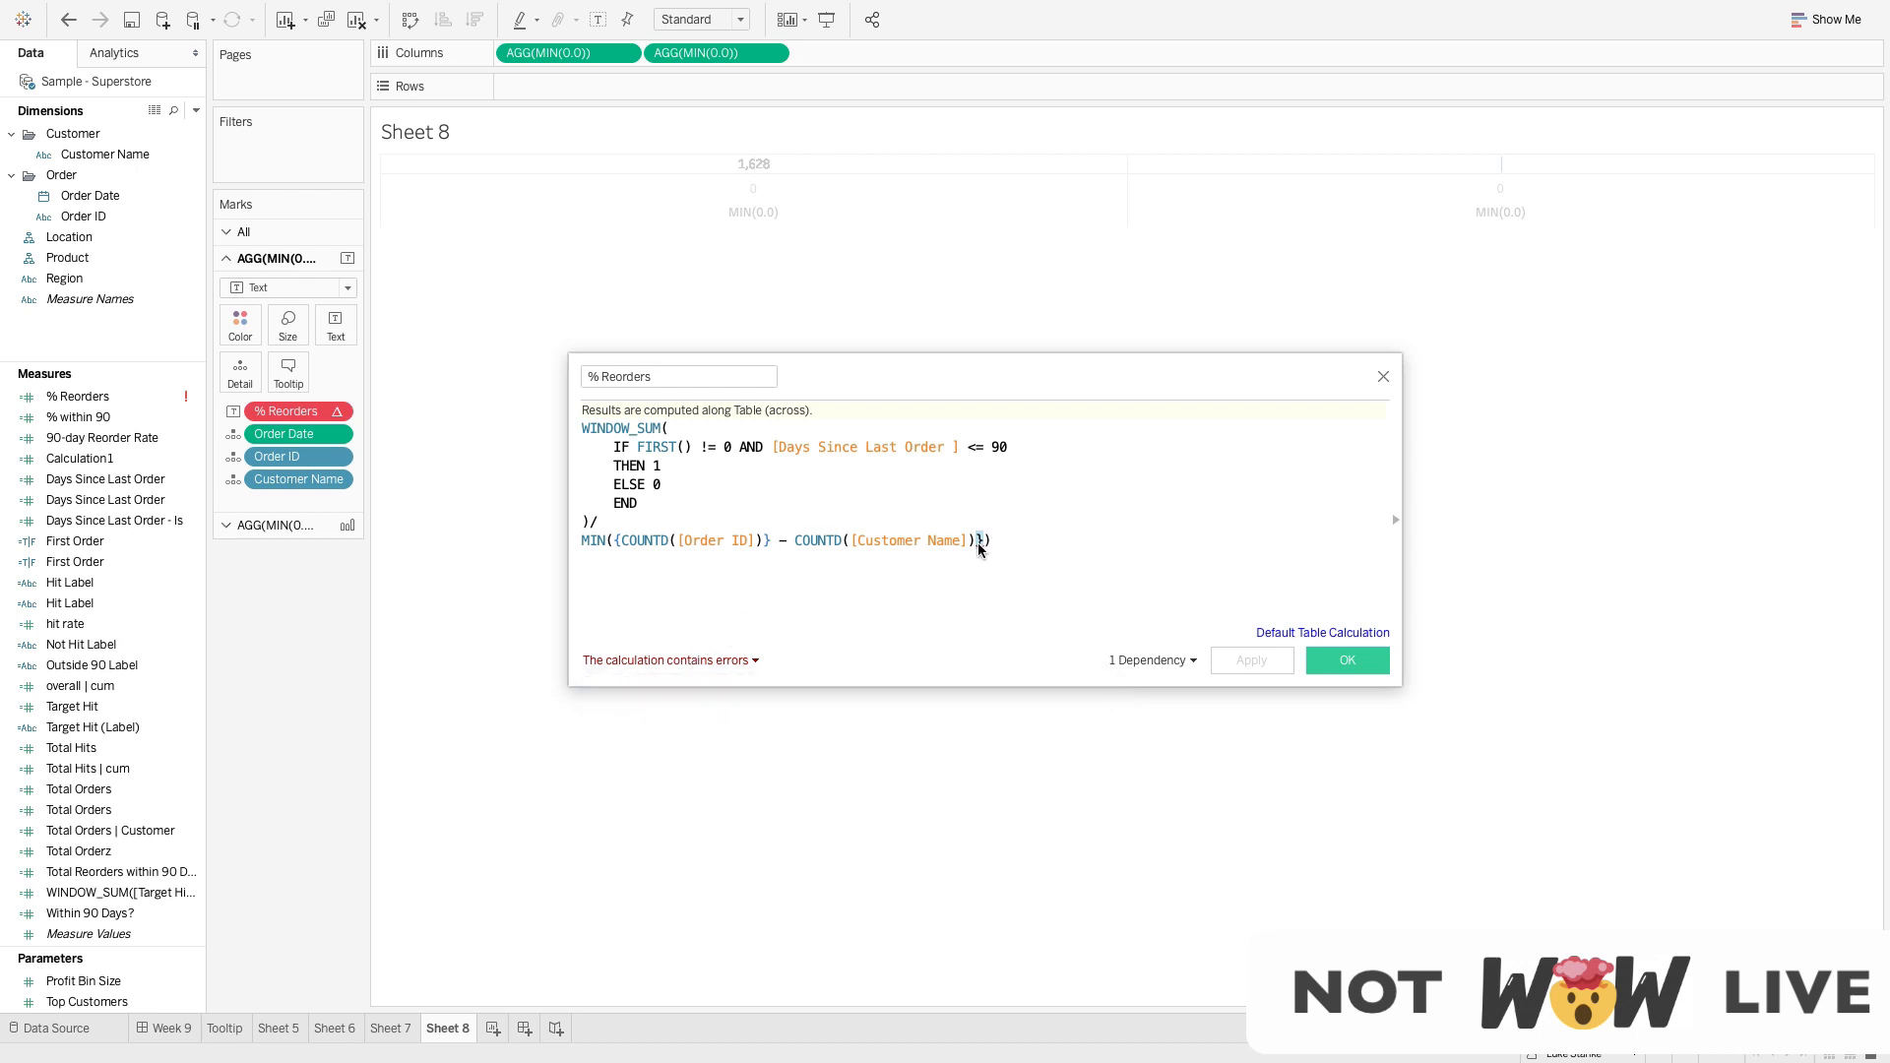
click(796, 541)
text({{)
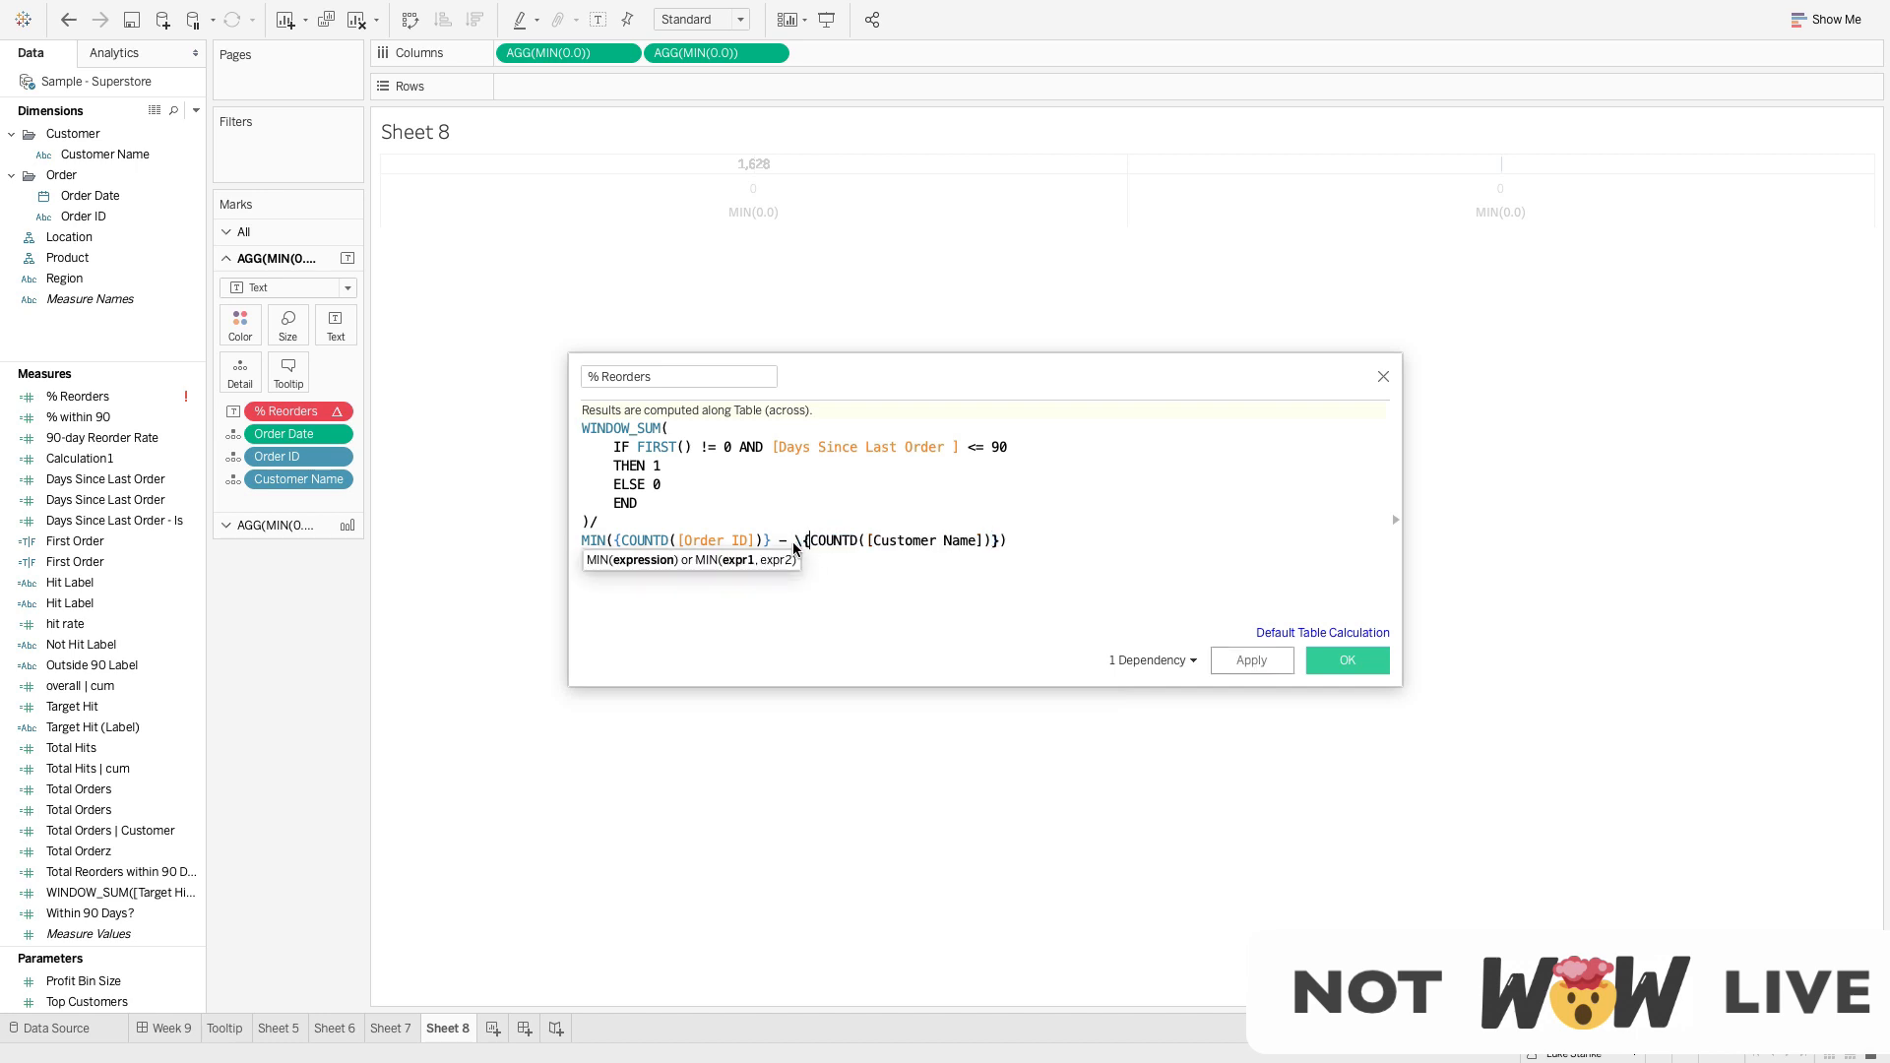
key(BackSpace)
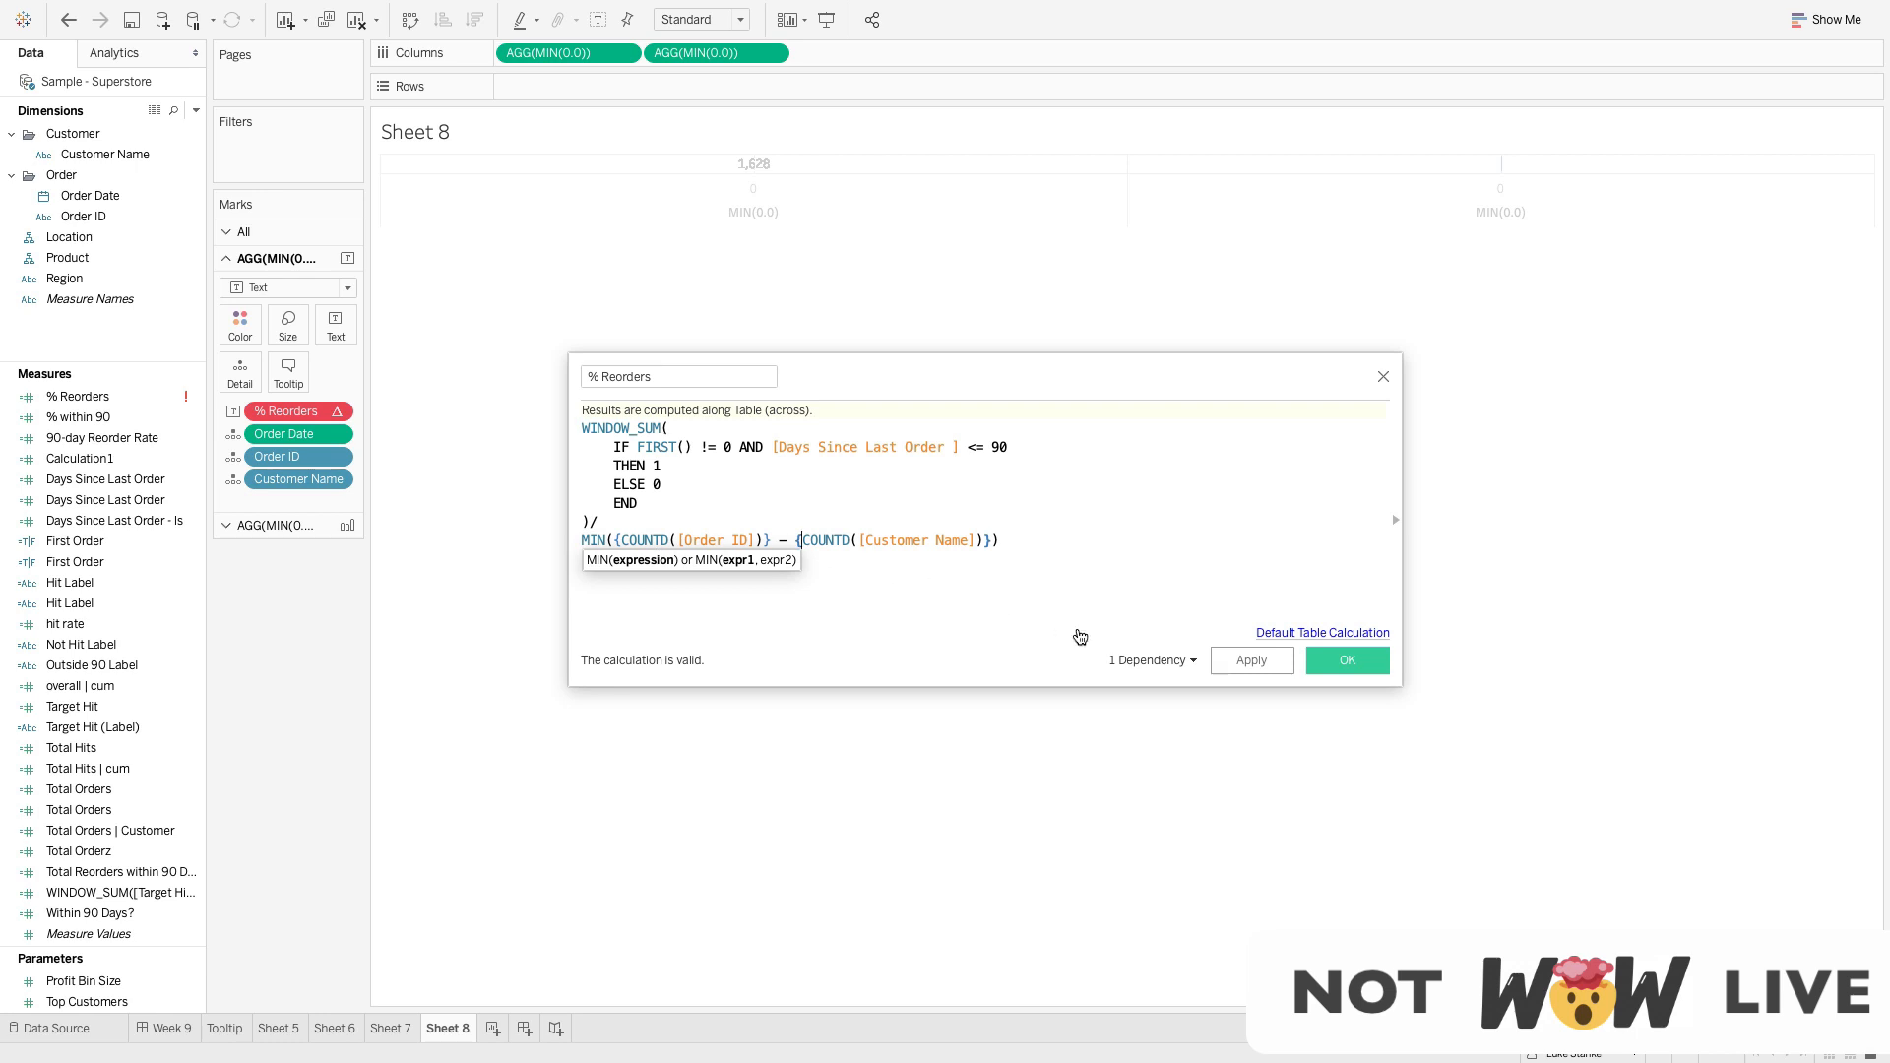
click(1228, 661)
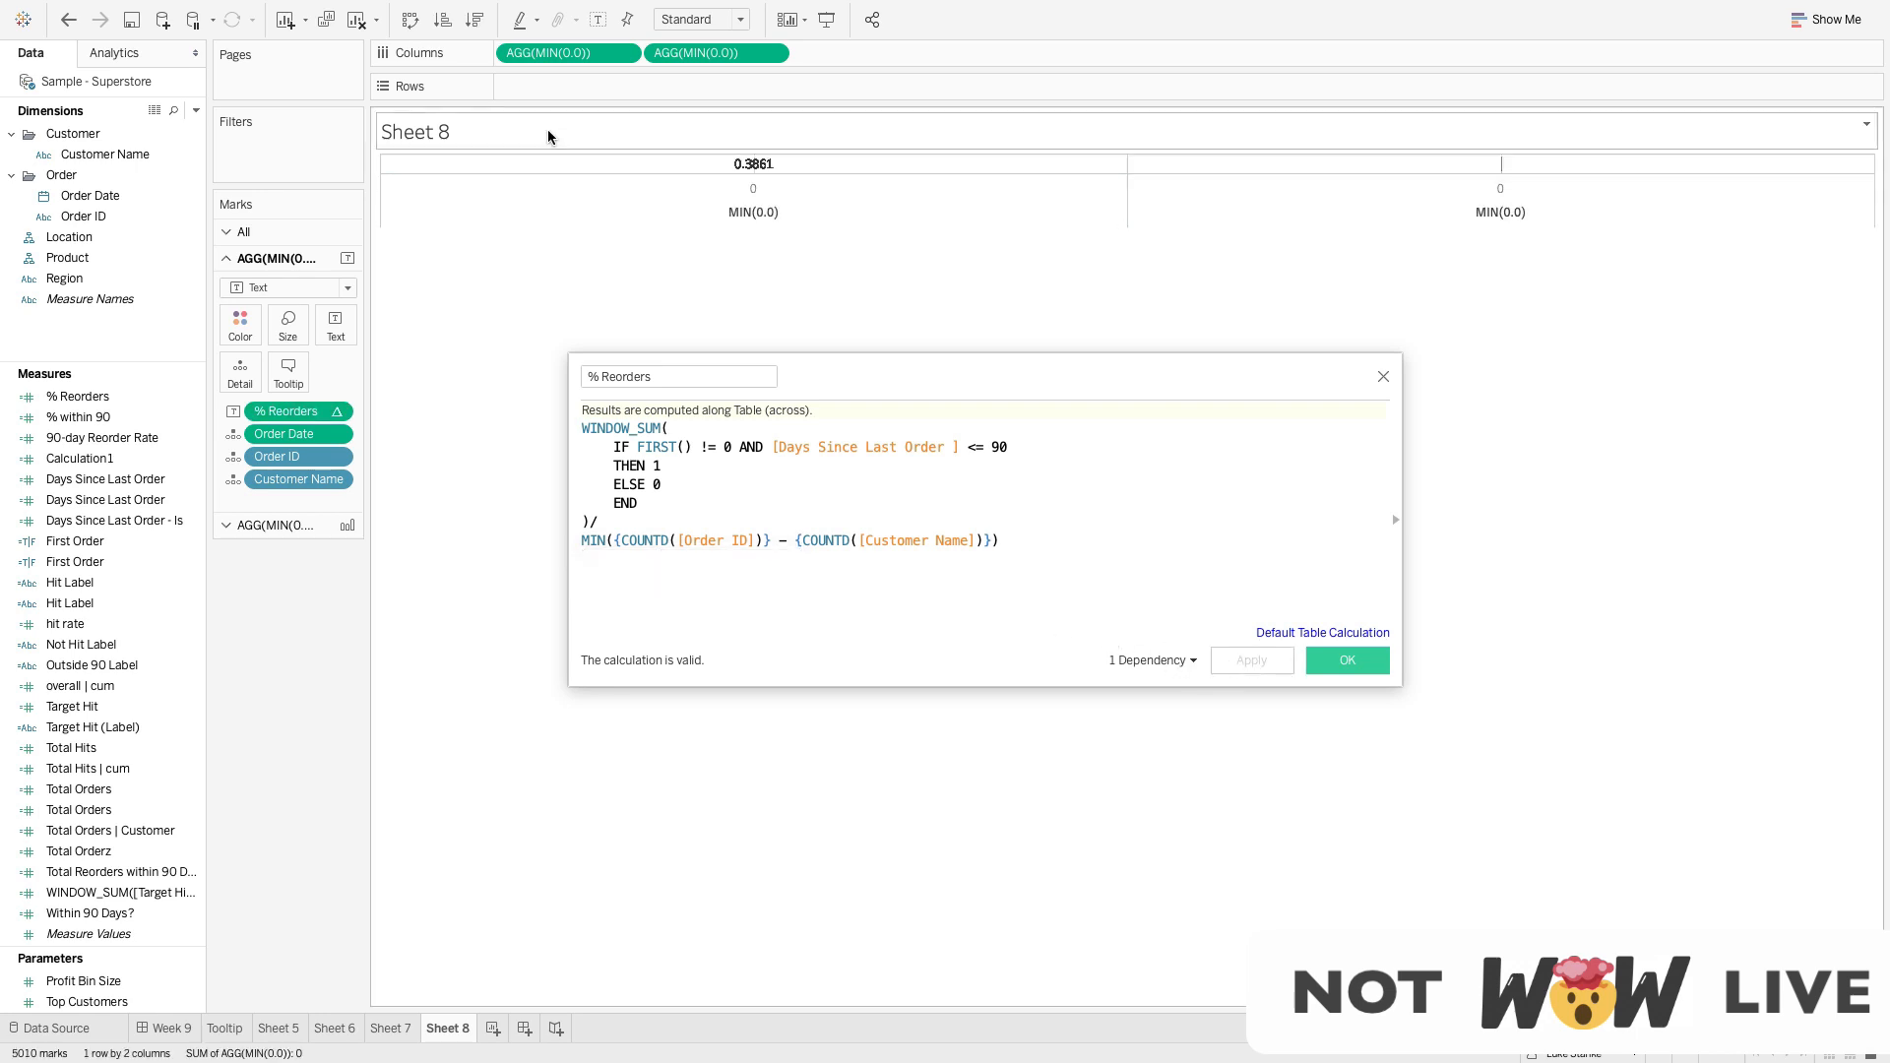
Insert the condition IF FIRST() = 0 THEN above the WINDOW_SUM expression in the % Reorders calculation
mouse_move(753, 173)
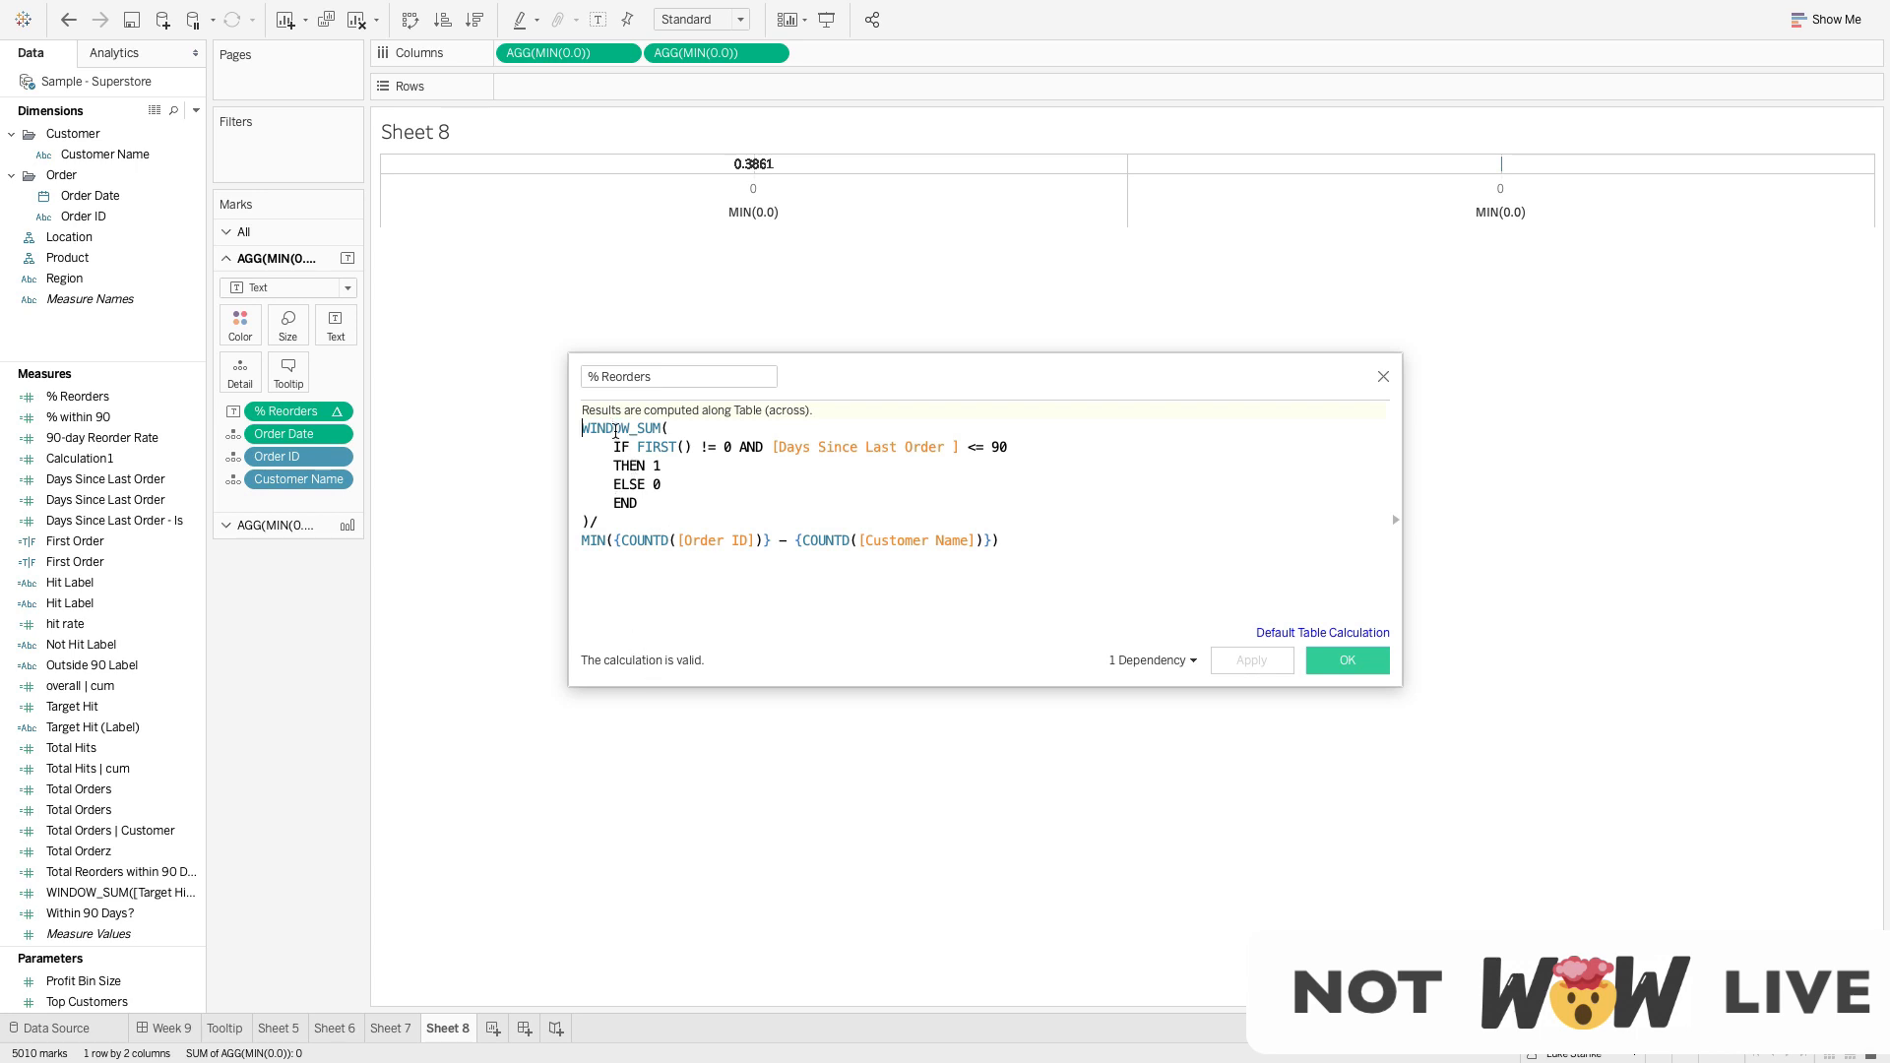
key(Return)
key(Return)
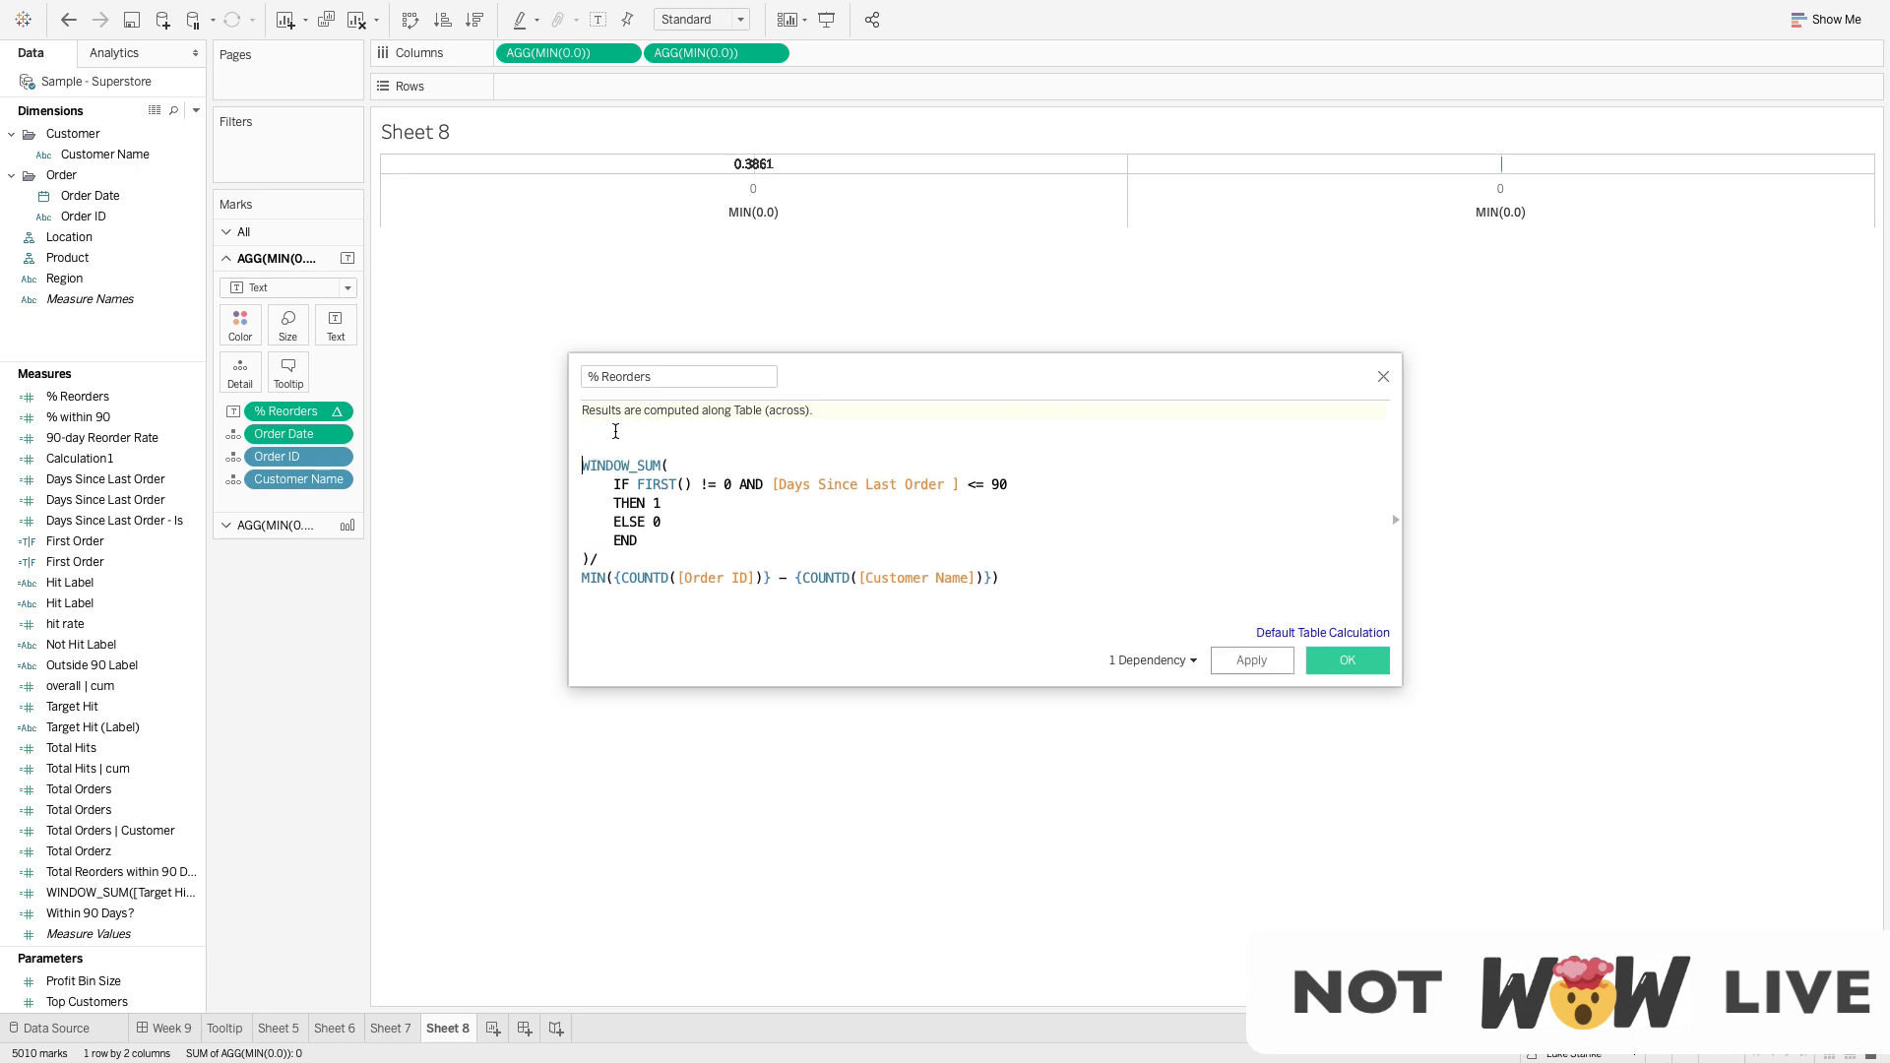
text(IF )
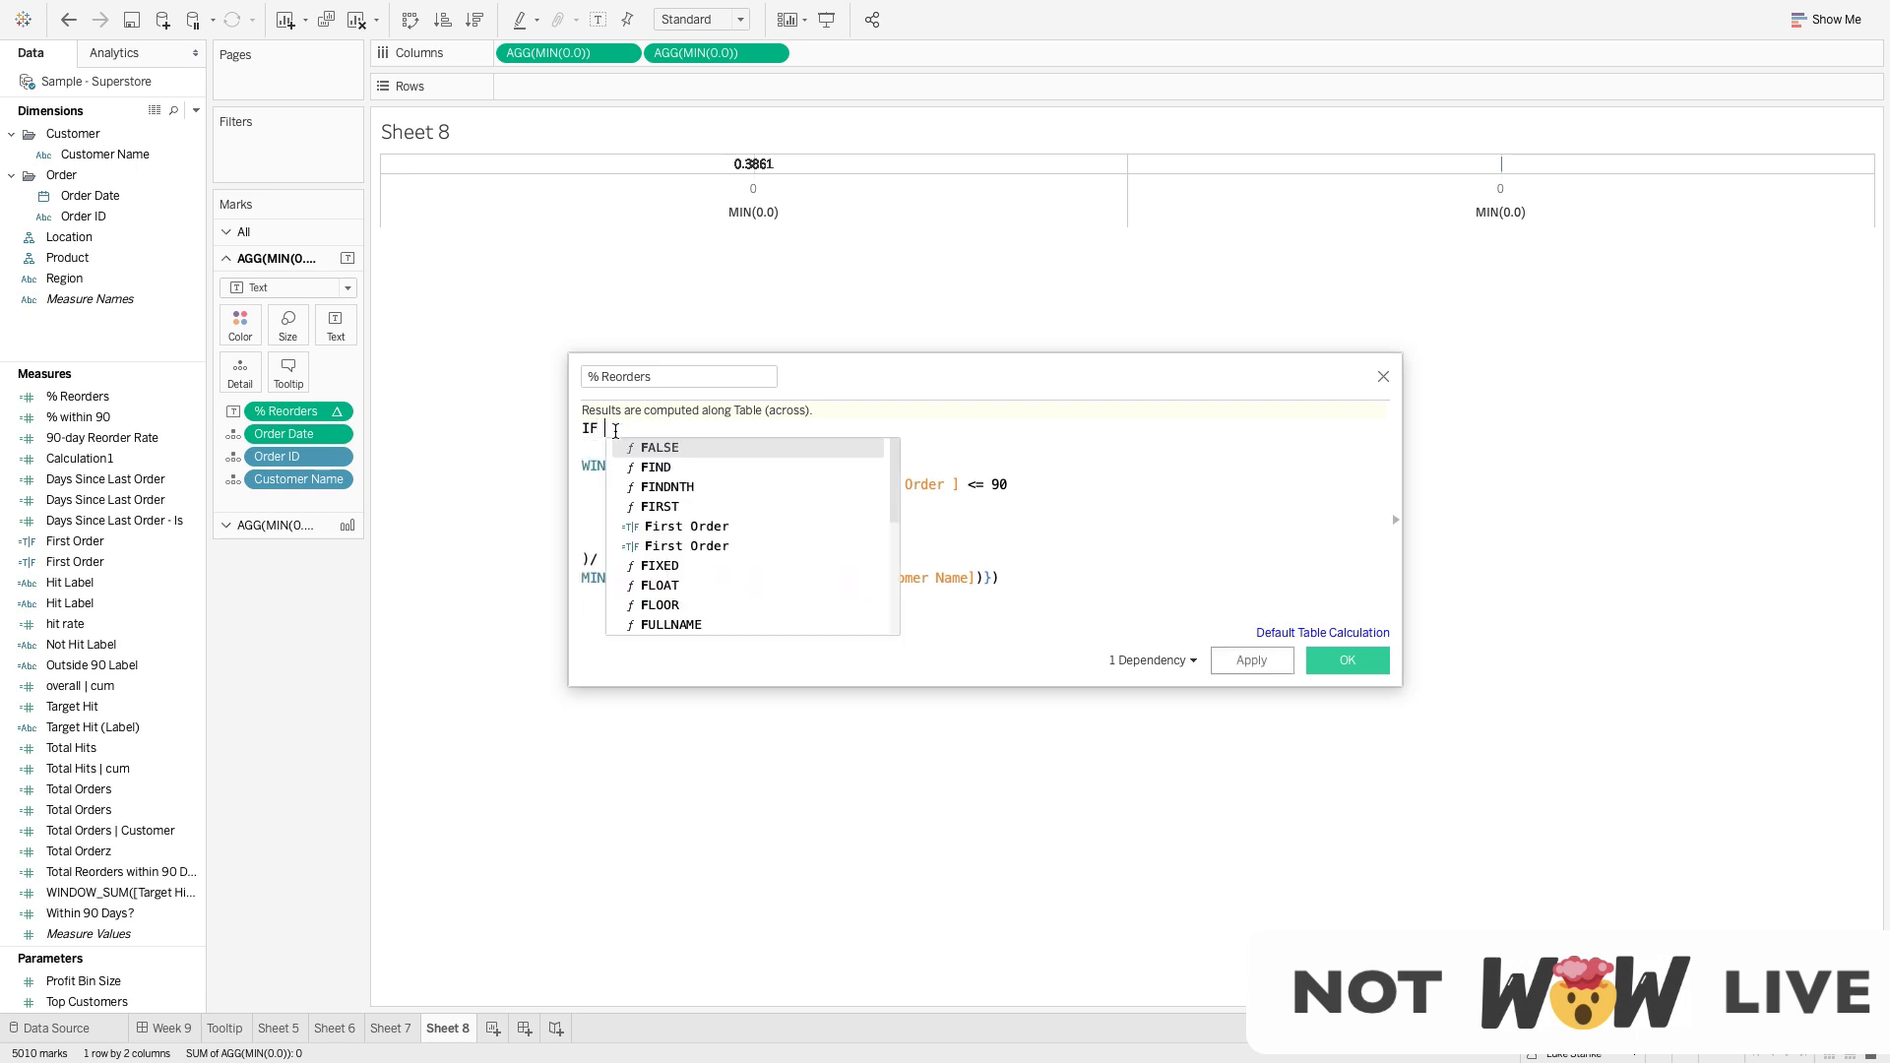
text(FIRST() = 0 )
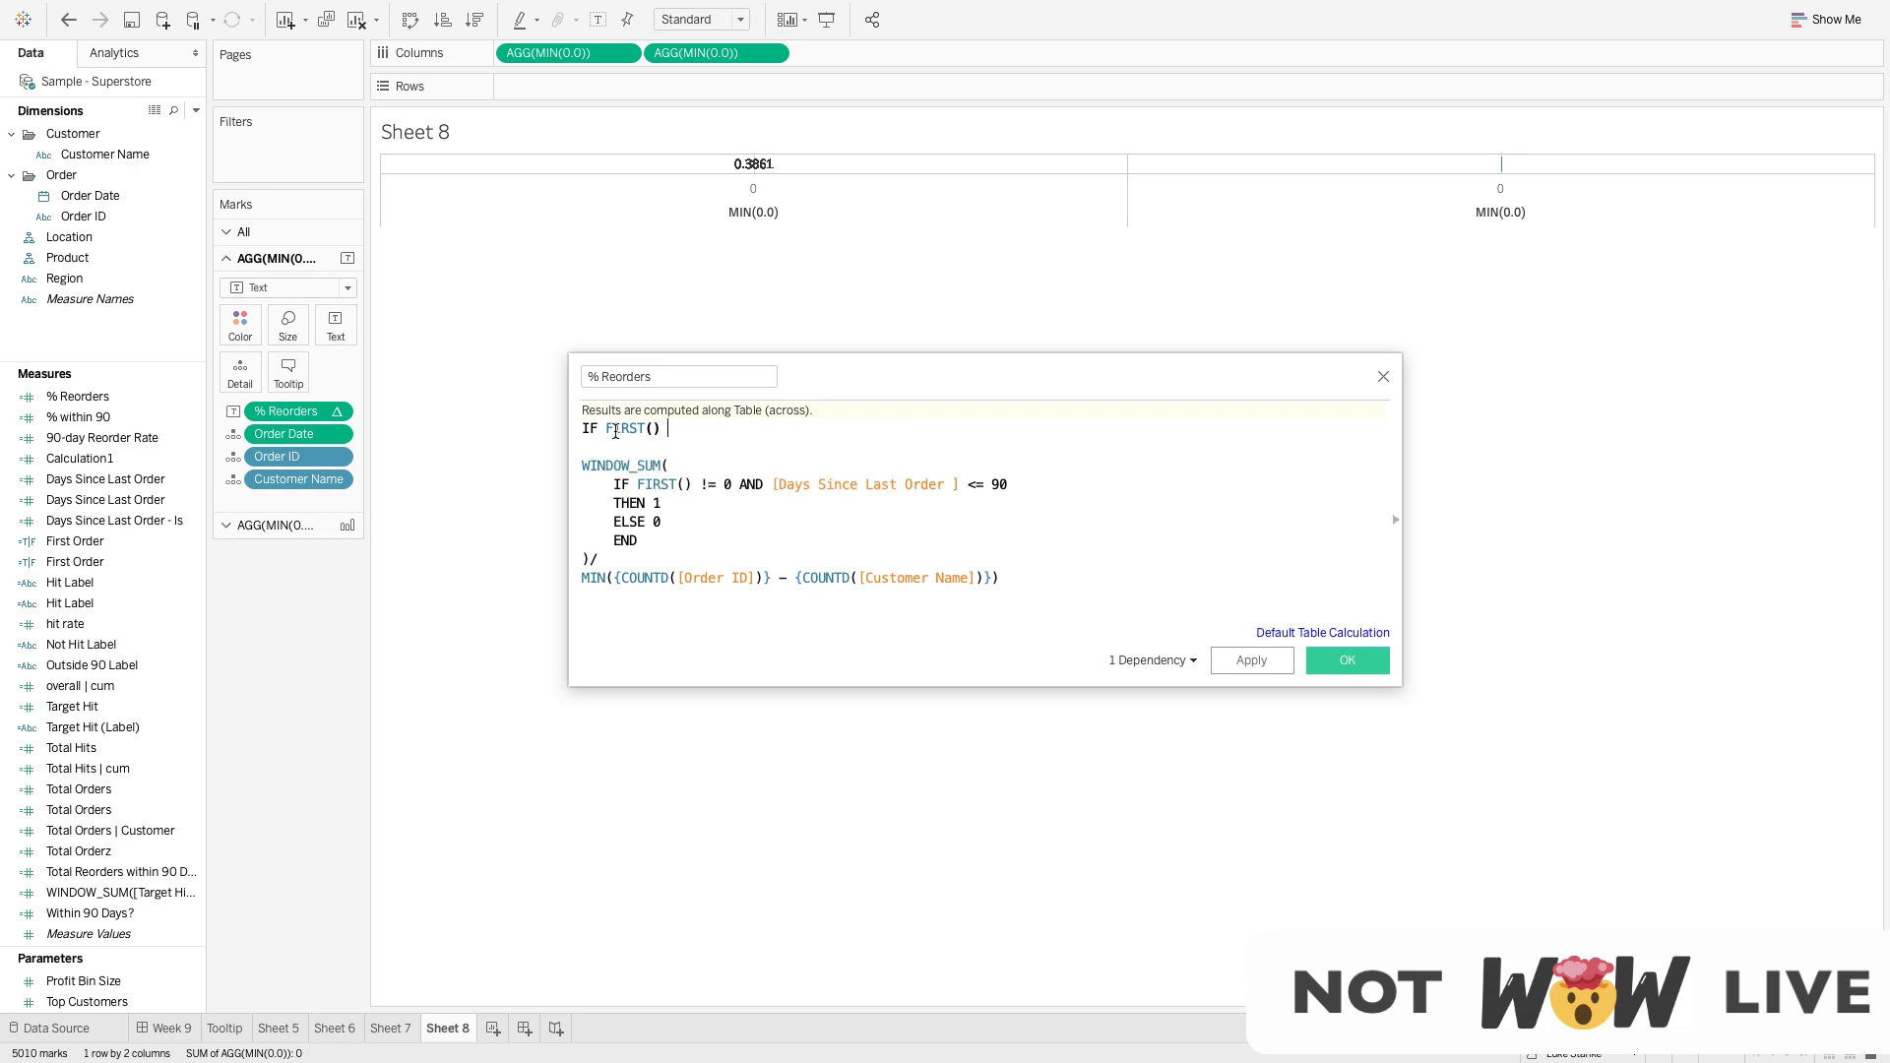
text(THEN)
Indent the whole WINDOW_SUM and MIN block one level beneath THEN
key(Right)
key(shift+Down)
key(shift+Down)
key(shift+Down)
key(shift+Down)
key(shift+Down)
key(shift+Down)
key(shift+Down)
key(Tab)
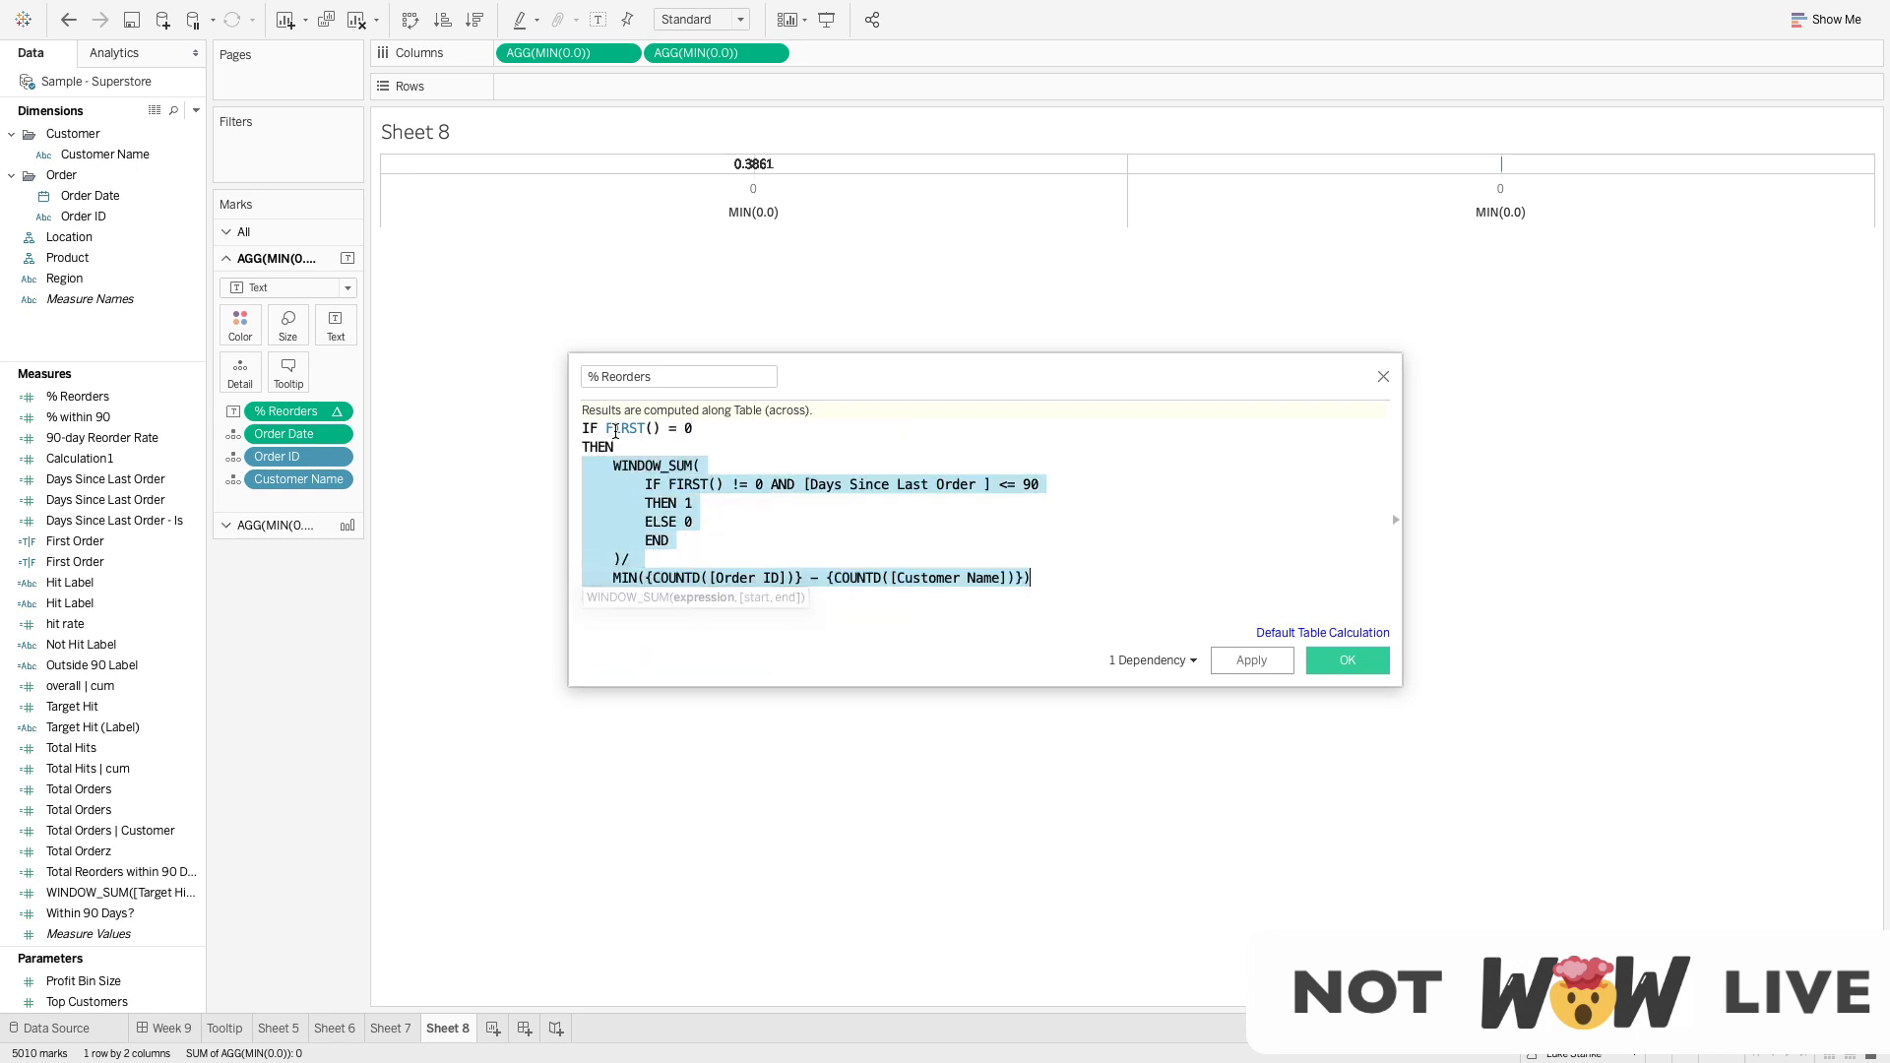
key(Right)
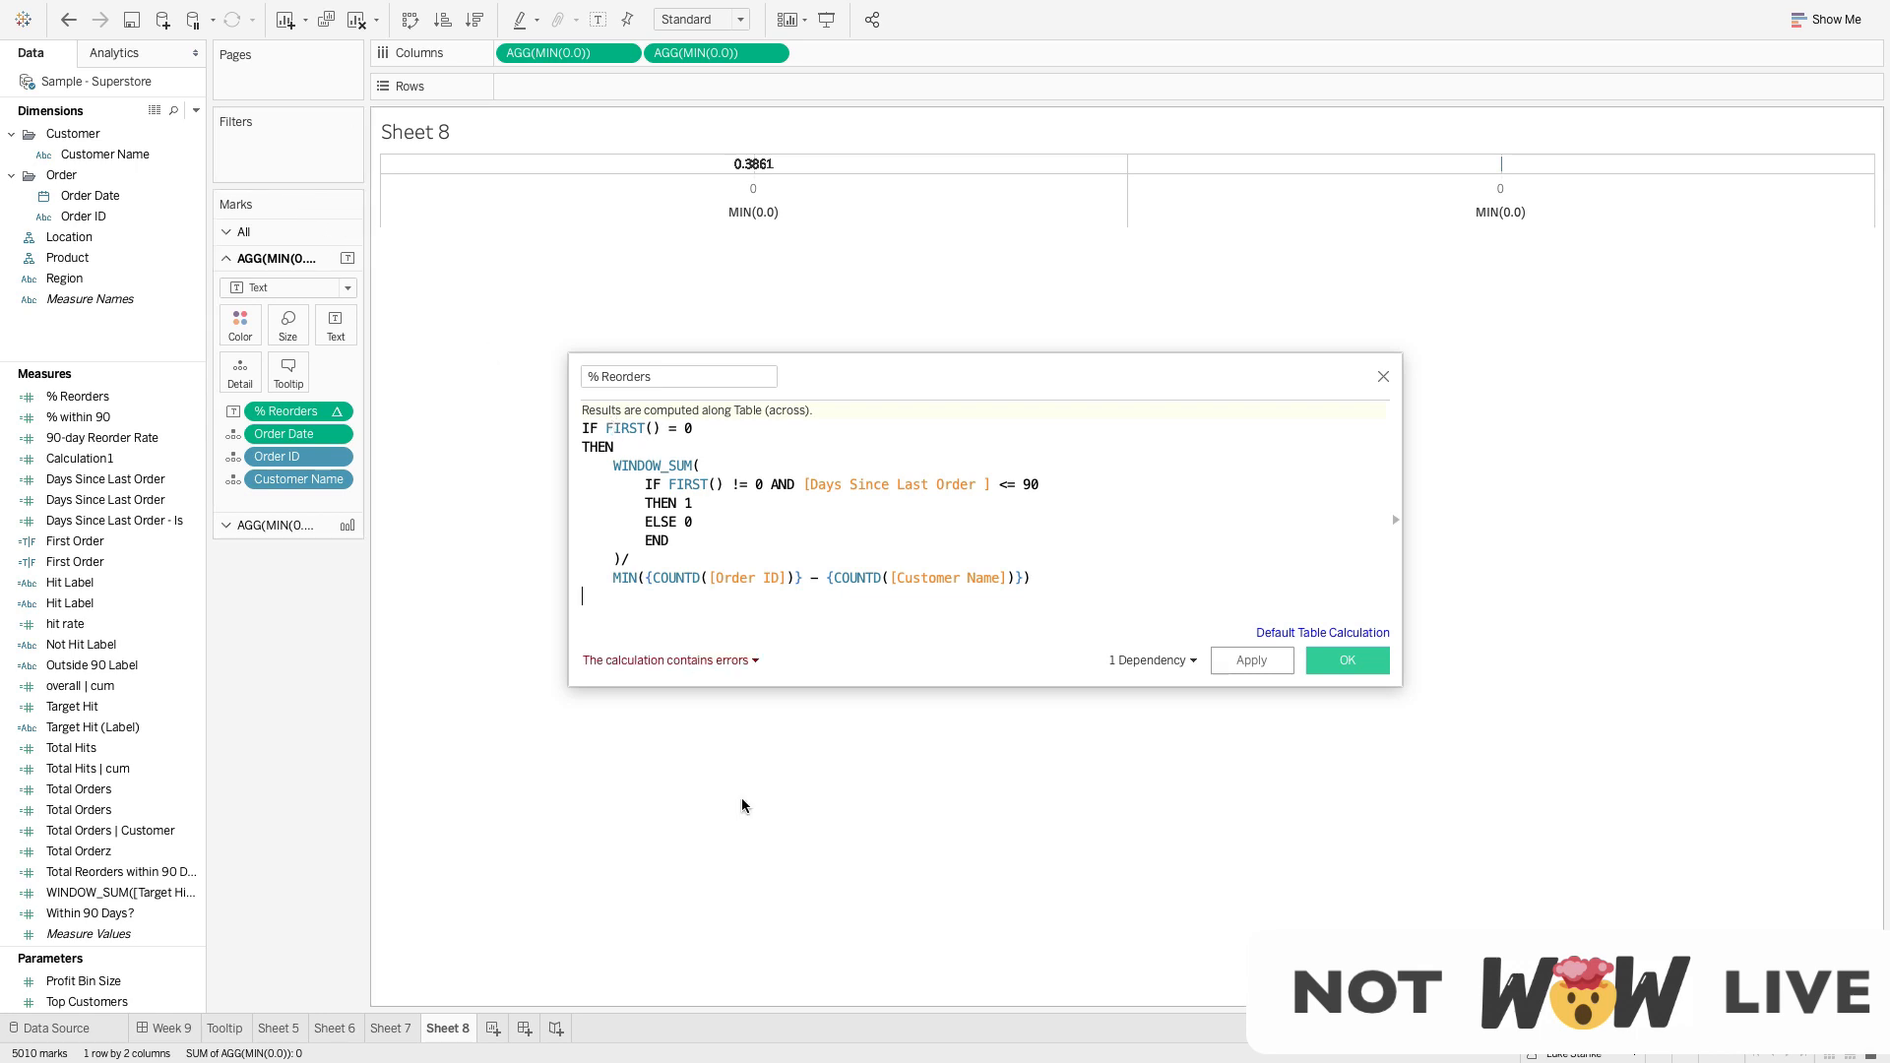
Finish the outer IF with END on its own line, apply the % Reorders calculation and close its editor
key(Return)
text(END)
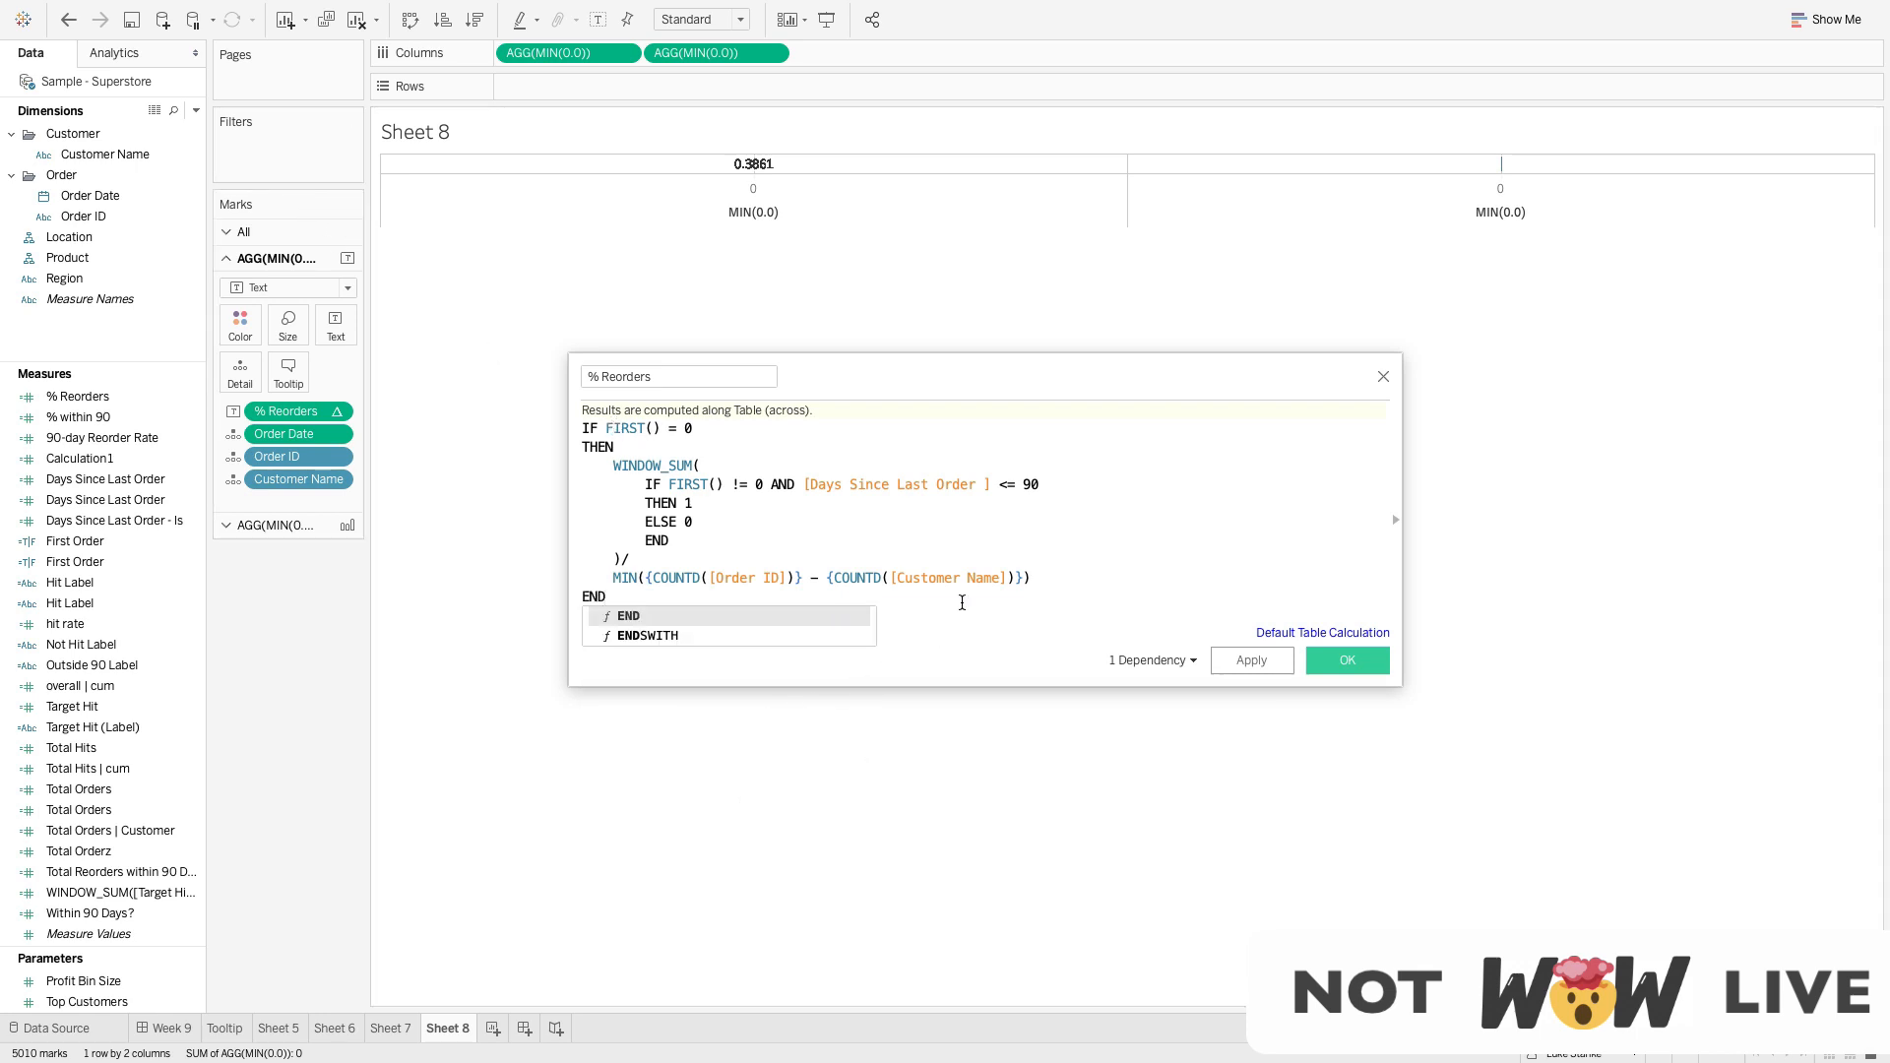
click(1033, 512)
key(Return)
text(END)
click(1224, 653)
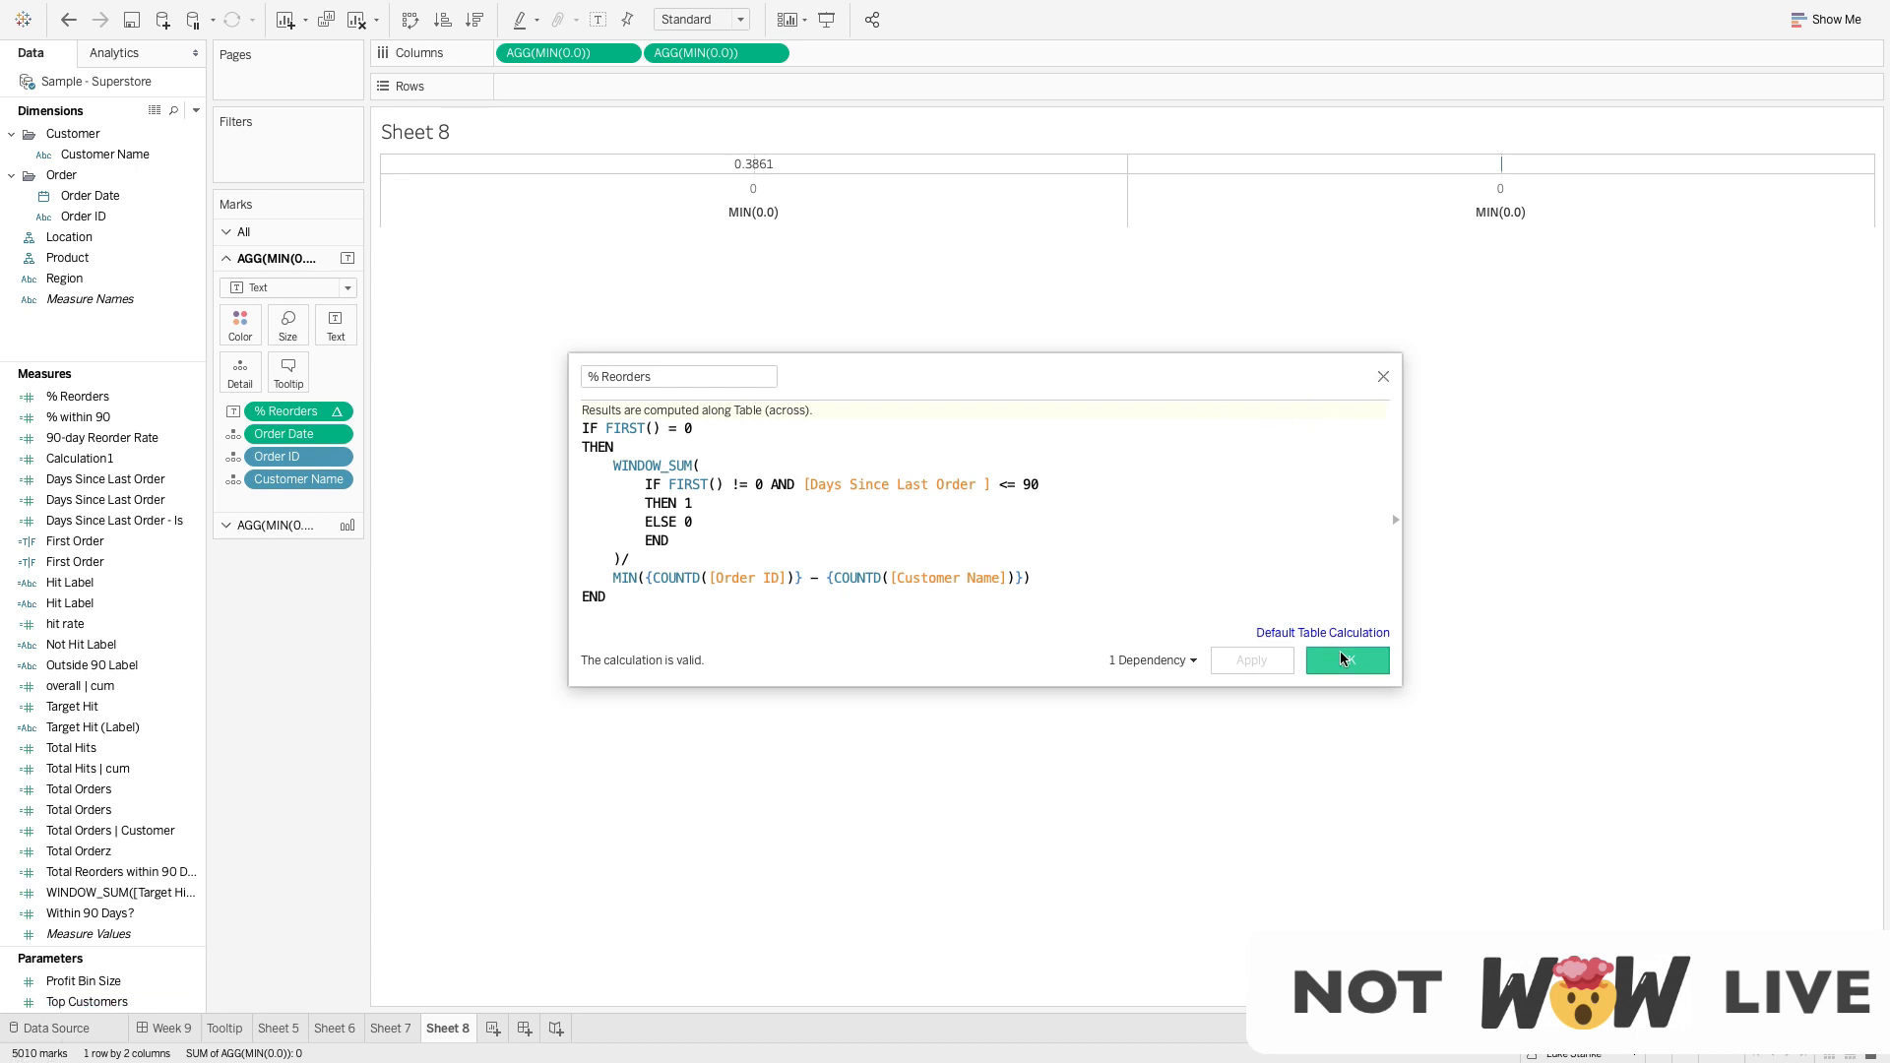
click(1380, 379)
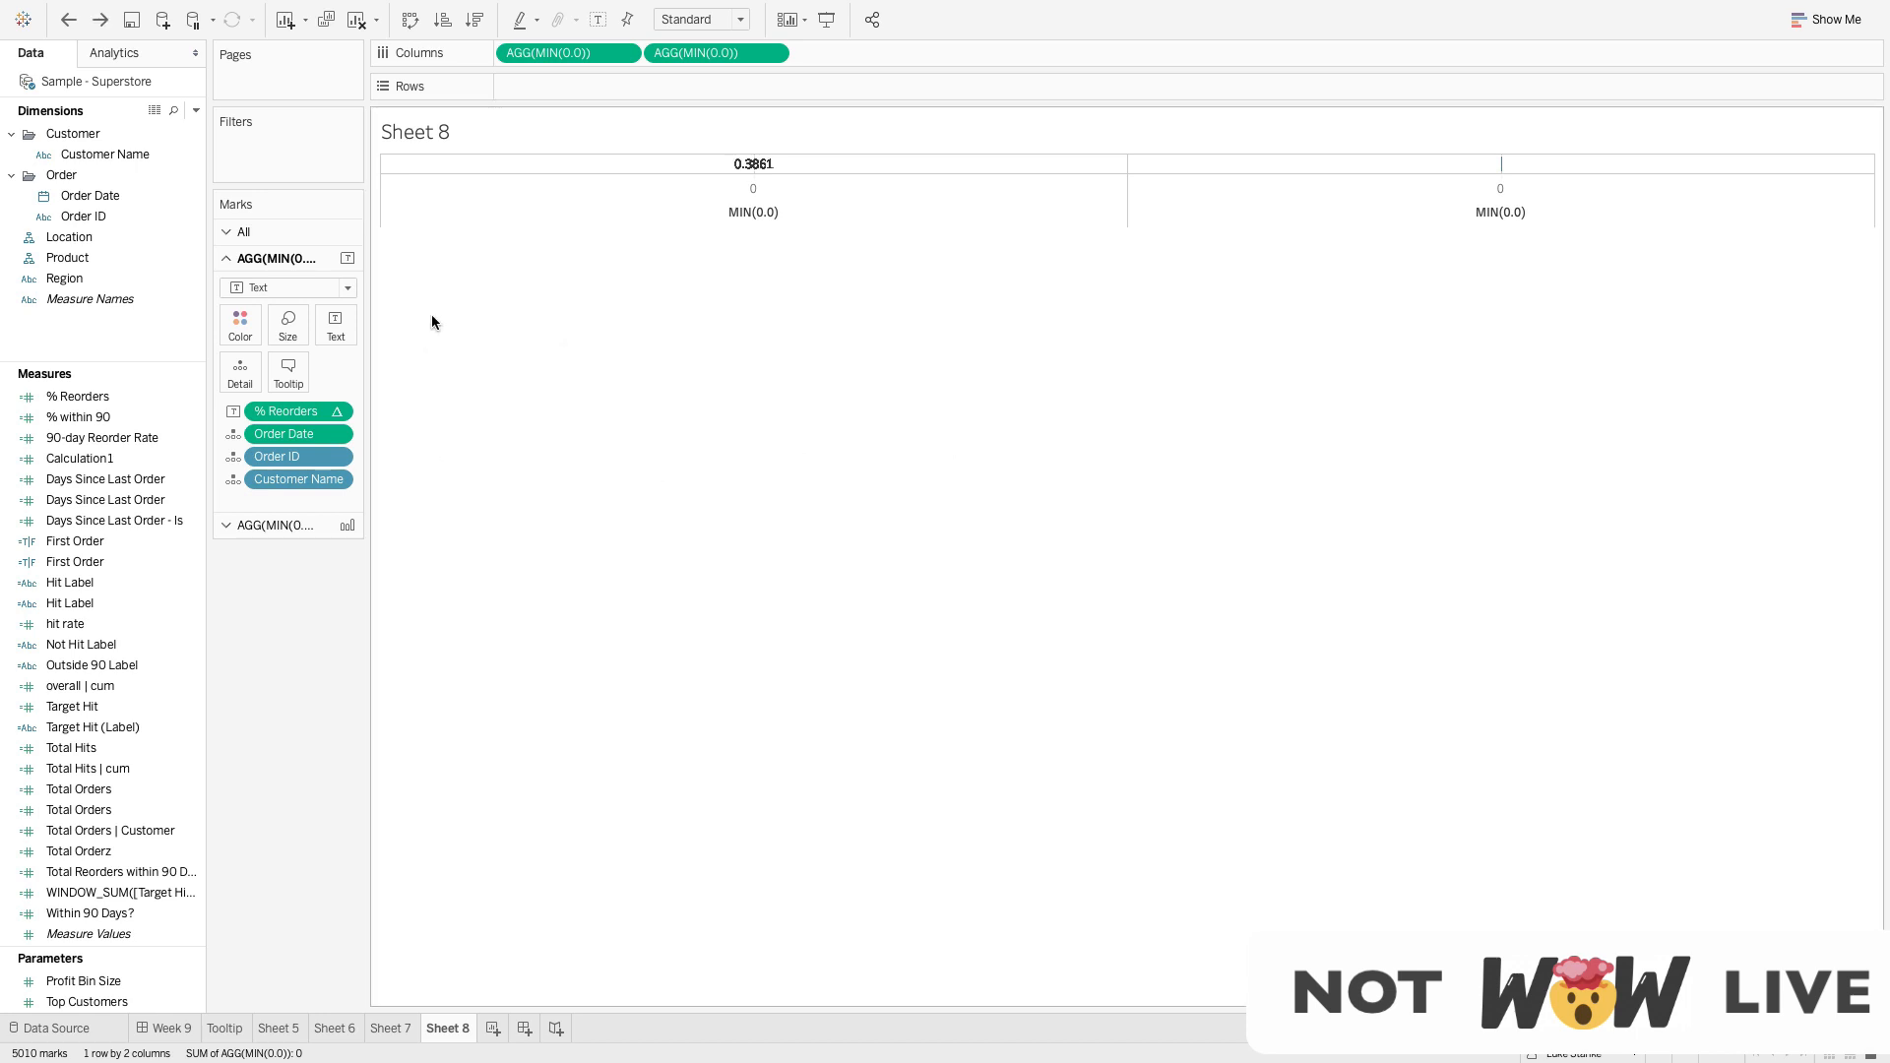
Add an ad hoc FIRST() = 0 calculation to the detail of the first MIN(0.0) marks
double_click(275, 506)
text(FIRST =)
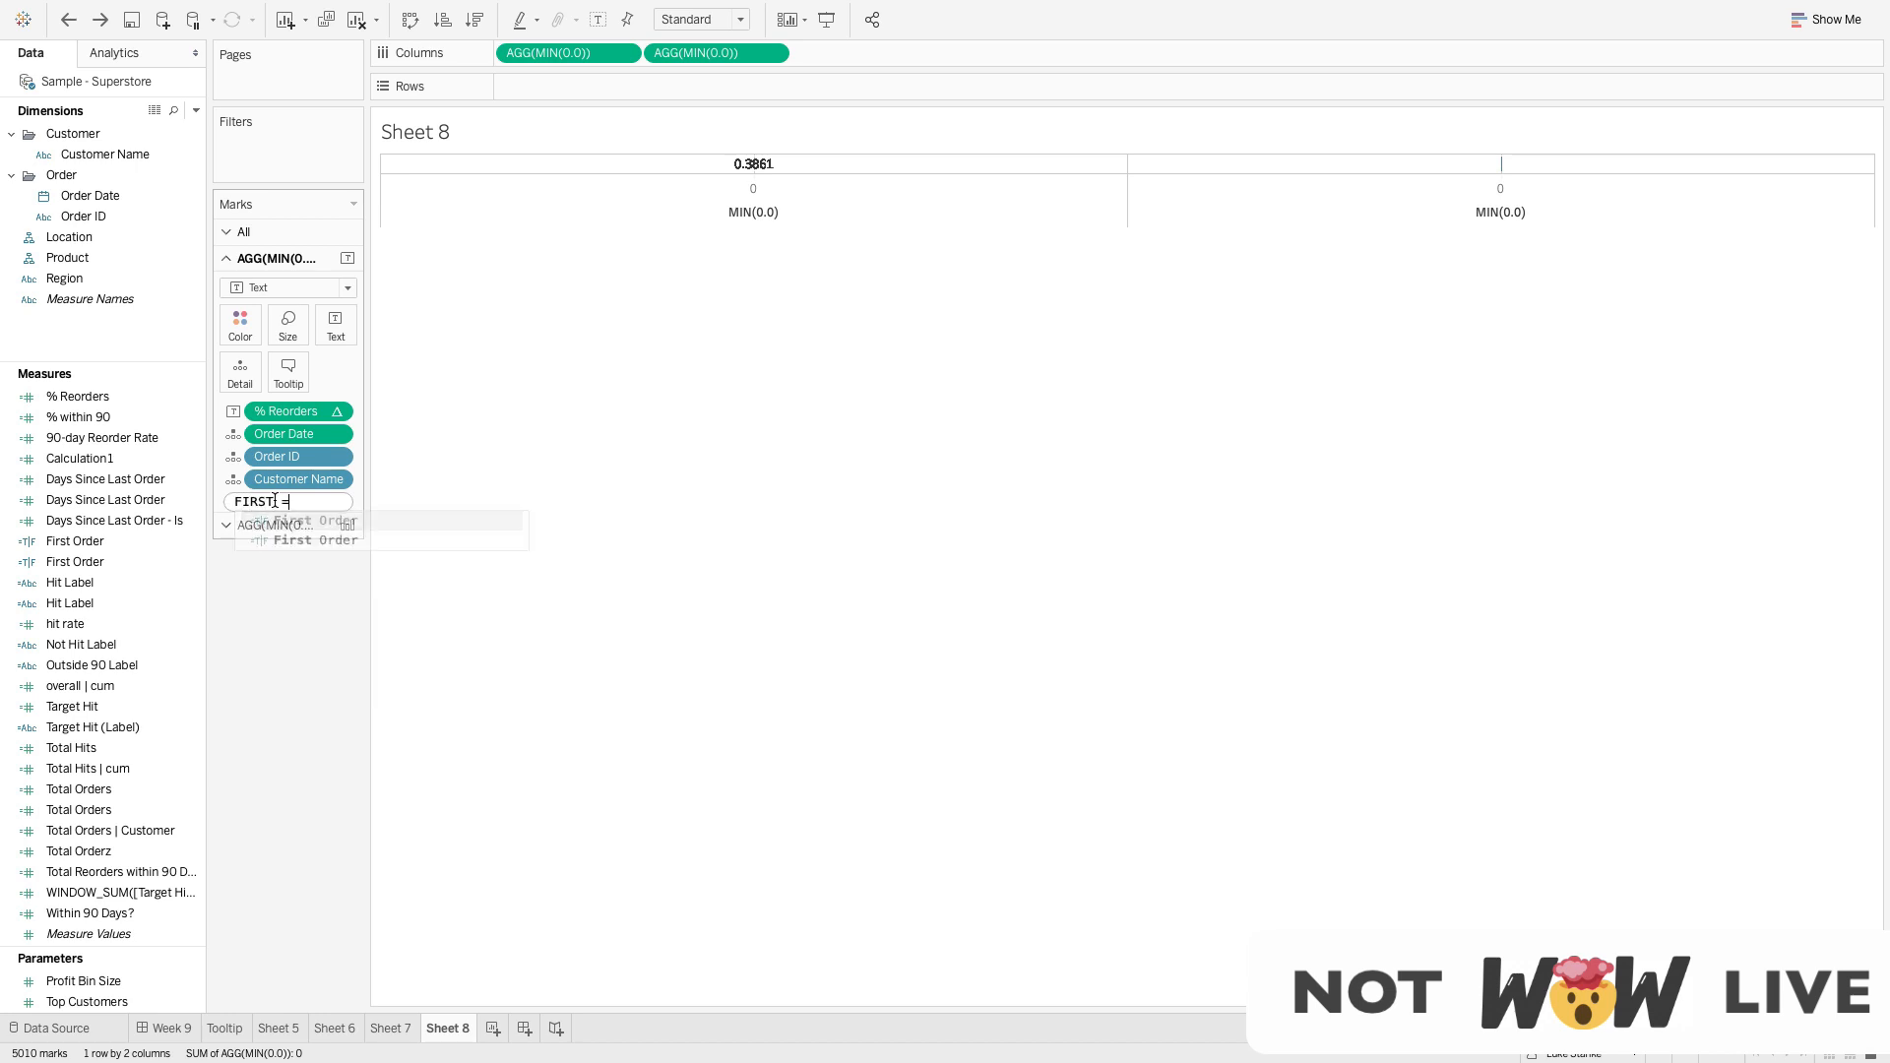
key(BackSpace)
key(BackSpace)
text(())
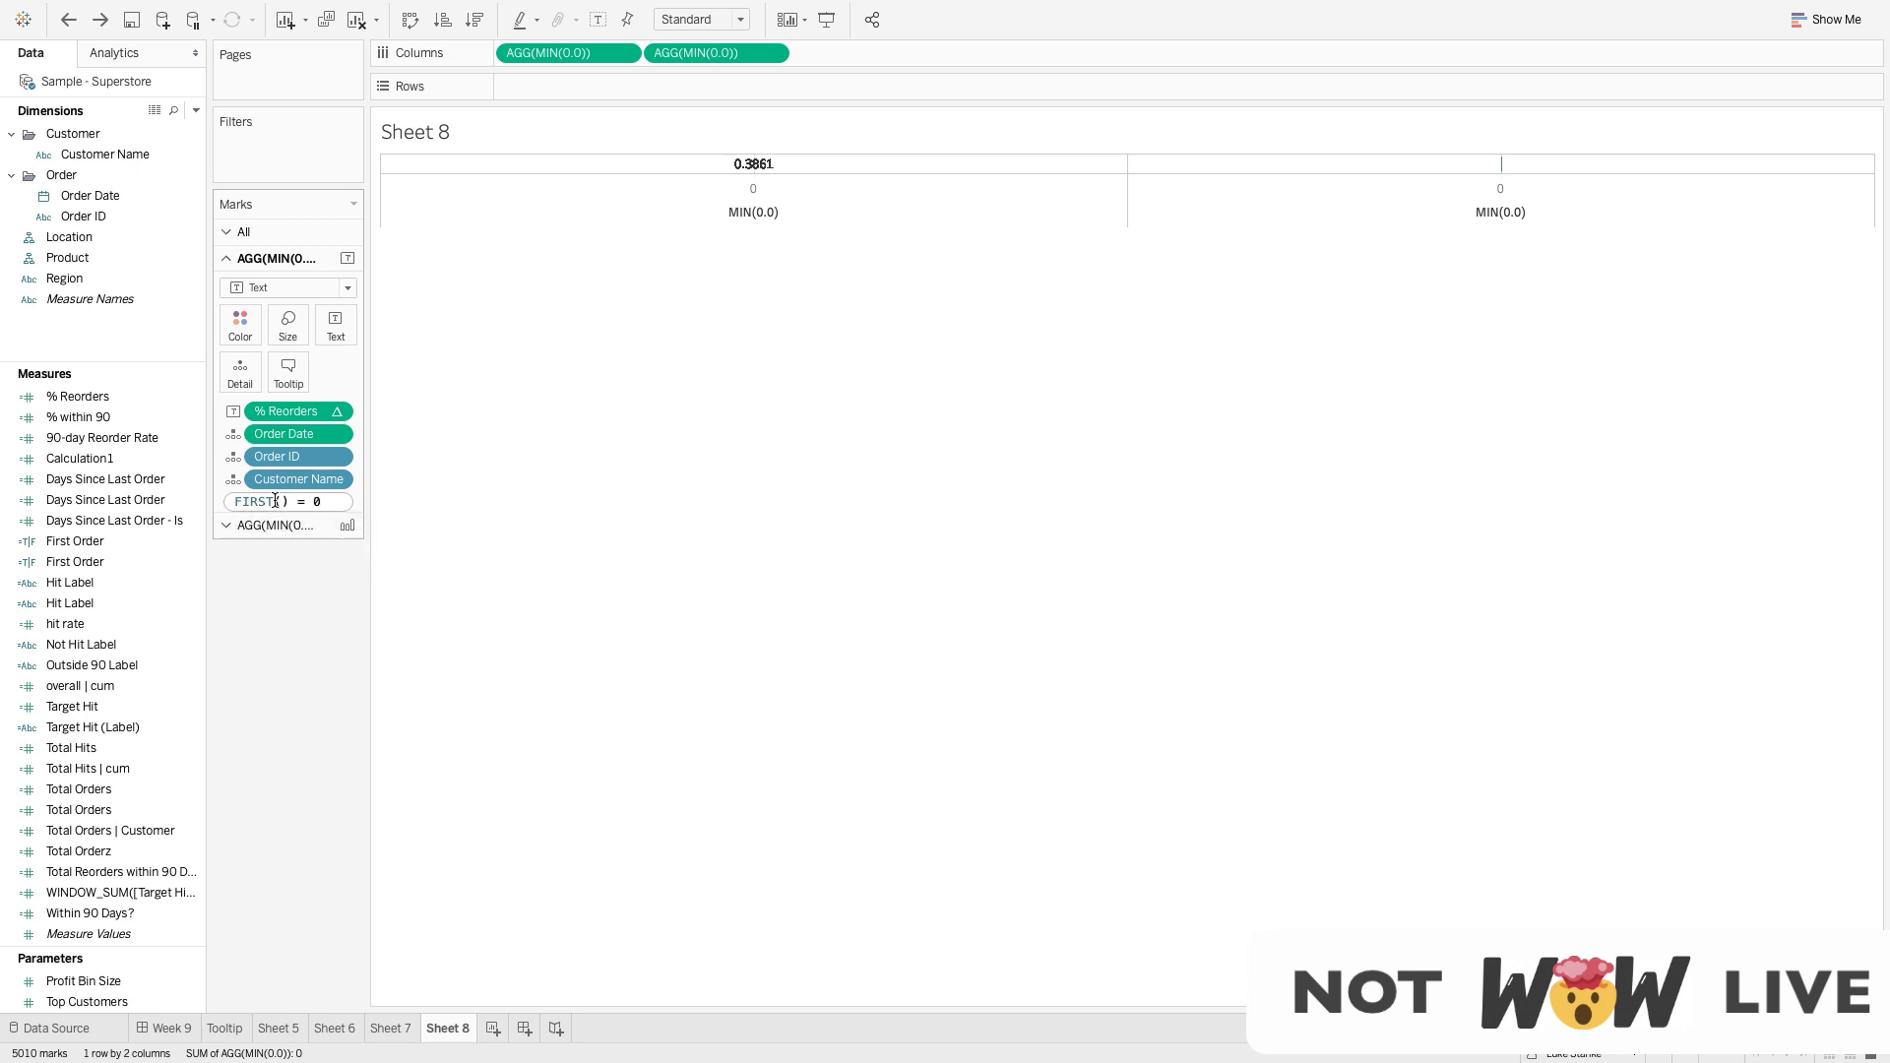
key(Return)
Move FIRST() = 0 from the marks to the filters and keep only True
drag(284, 502, 275, 163)
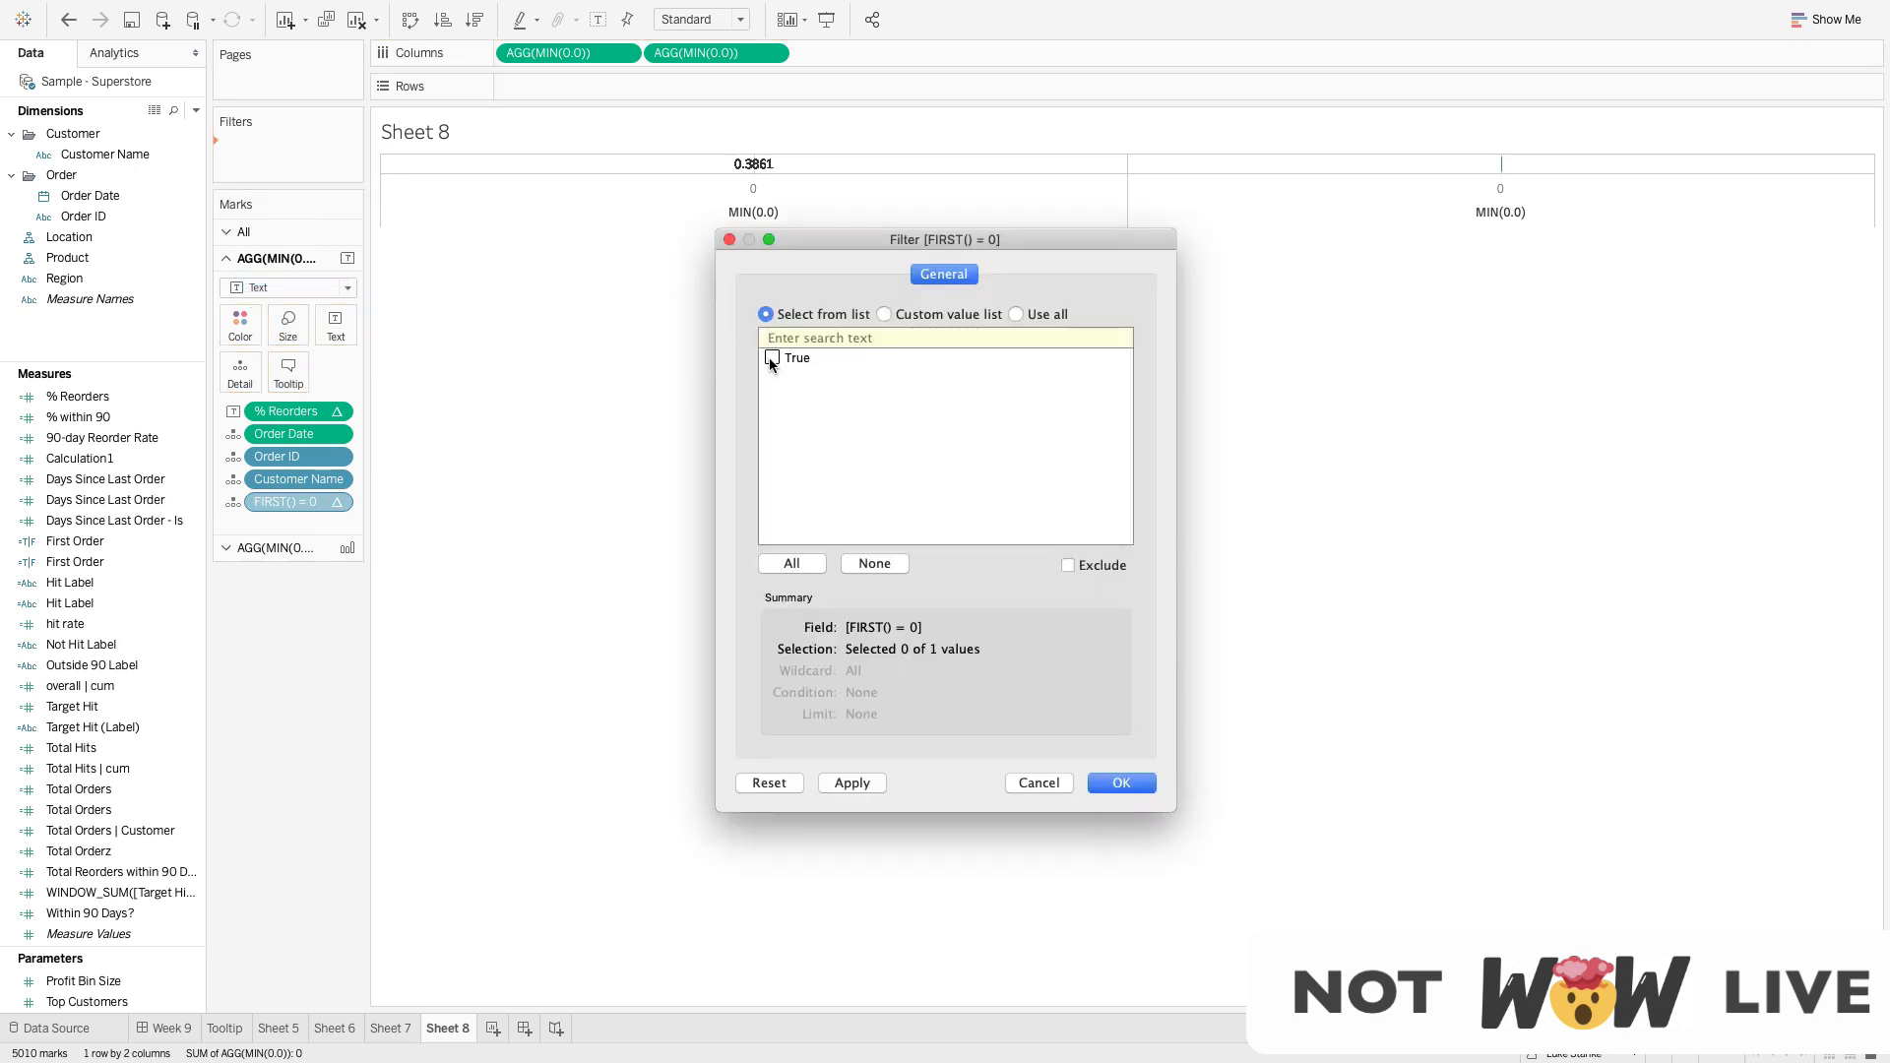
click(772, 359)
click(1148, 789)
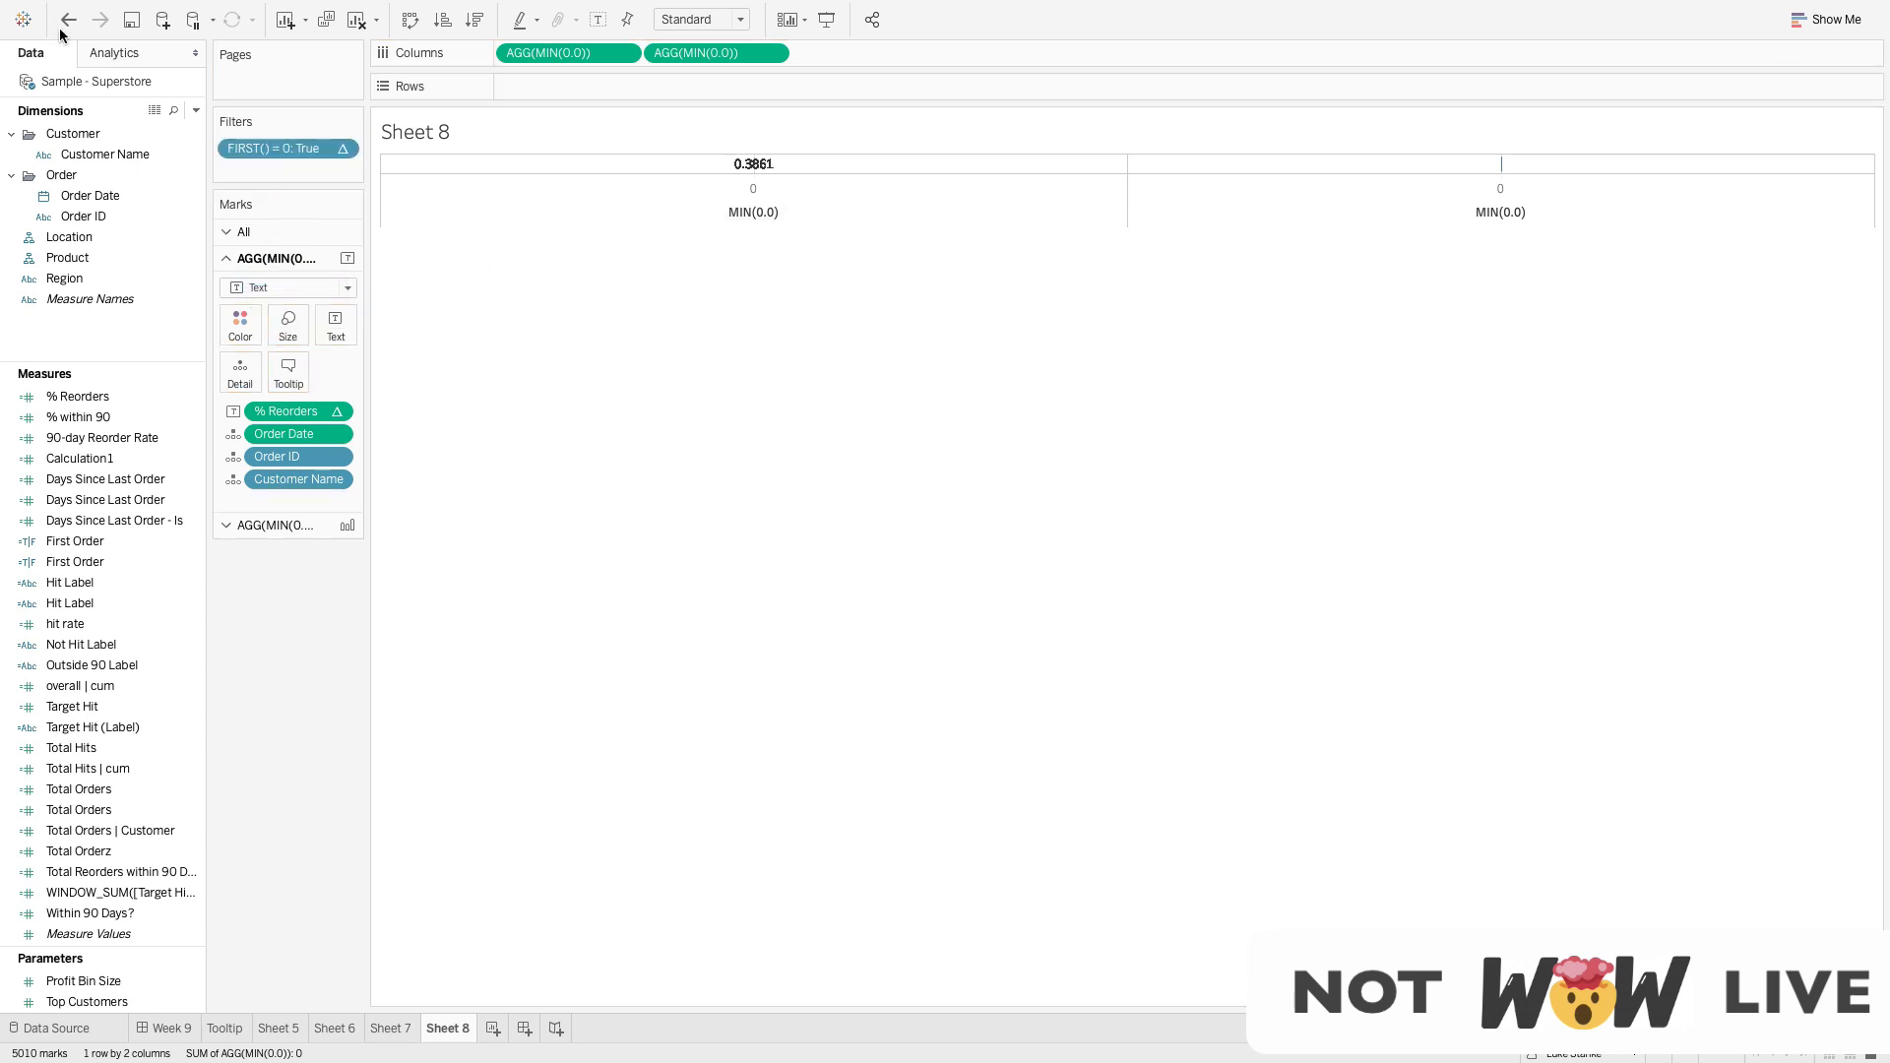
Compute the FIRST() = 0 filter using specific dimensions, with Order Date and Order ID selected
click(345, 150)
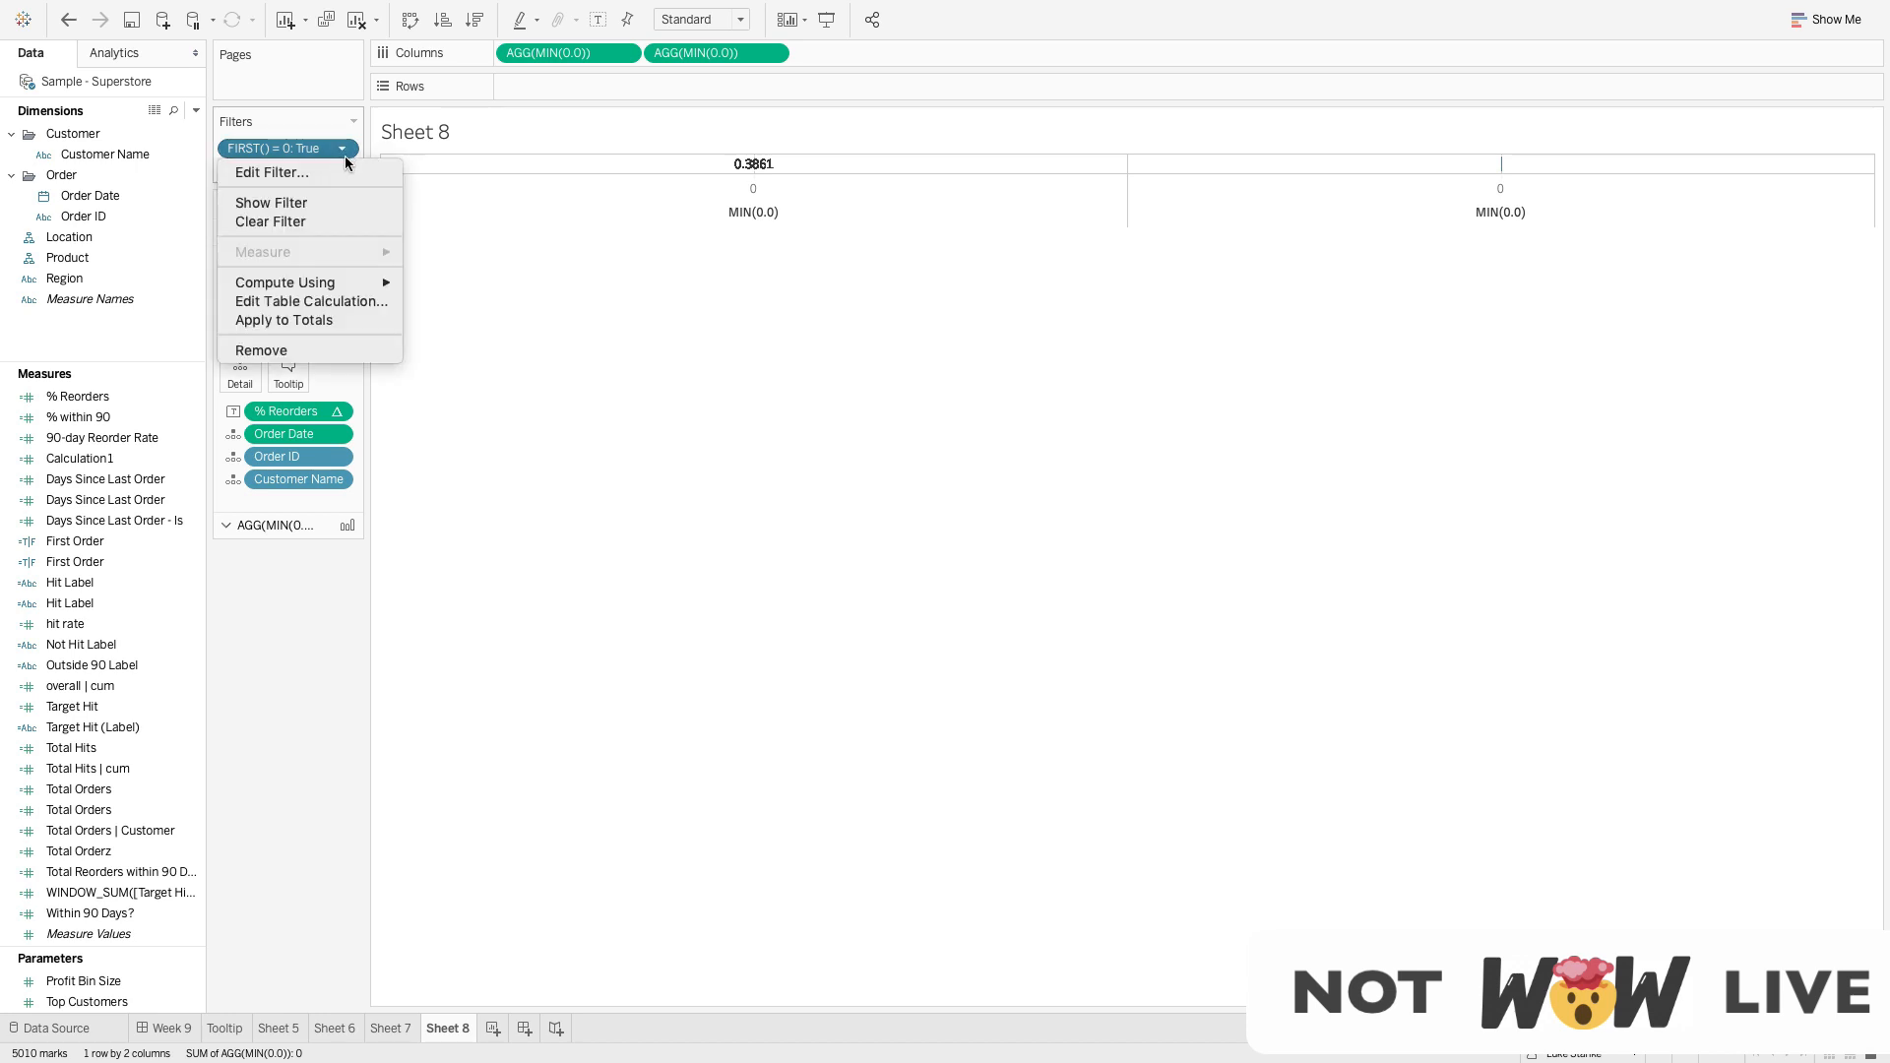
click(350, 303)
click(765, 448)
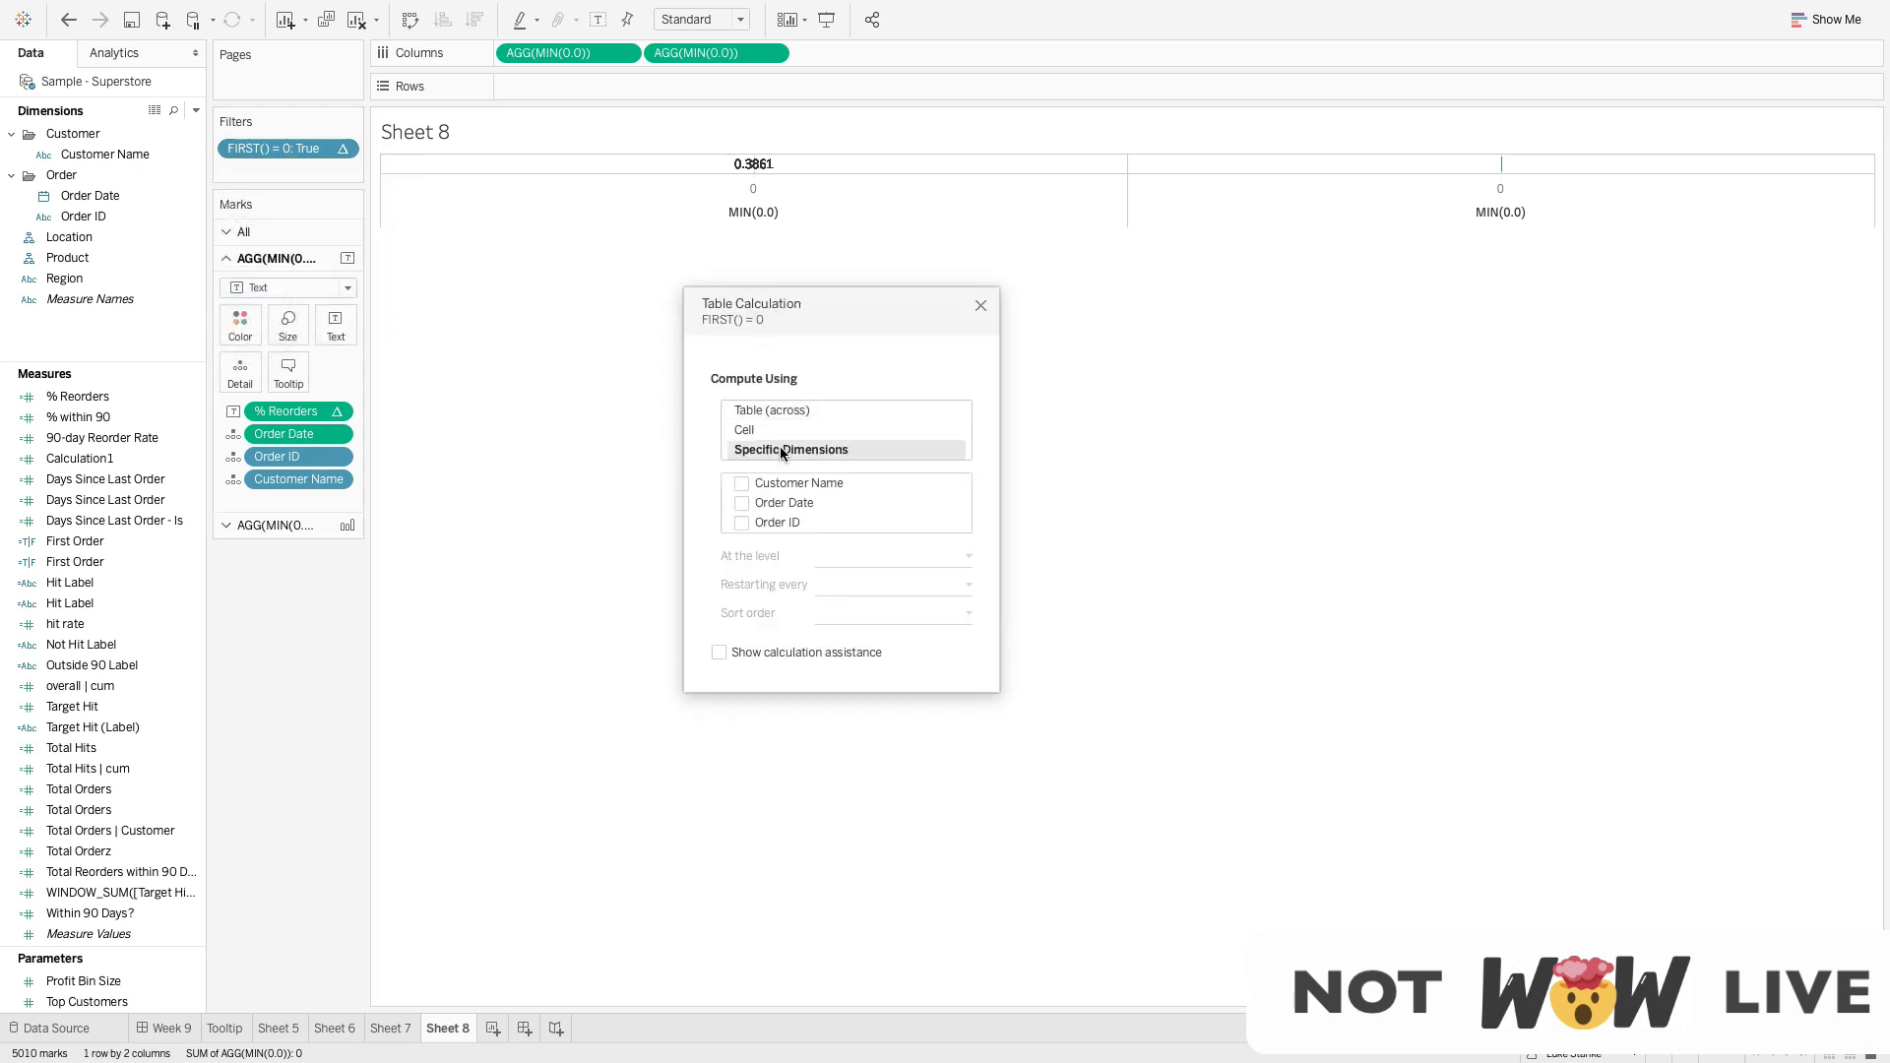
click(743, 503)
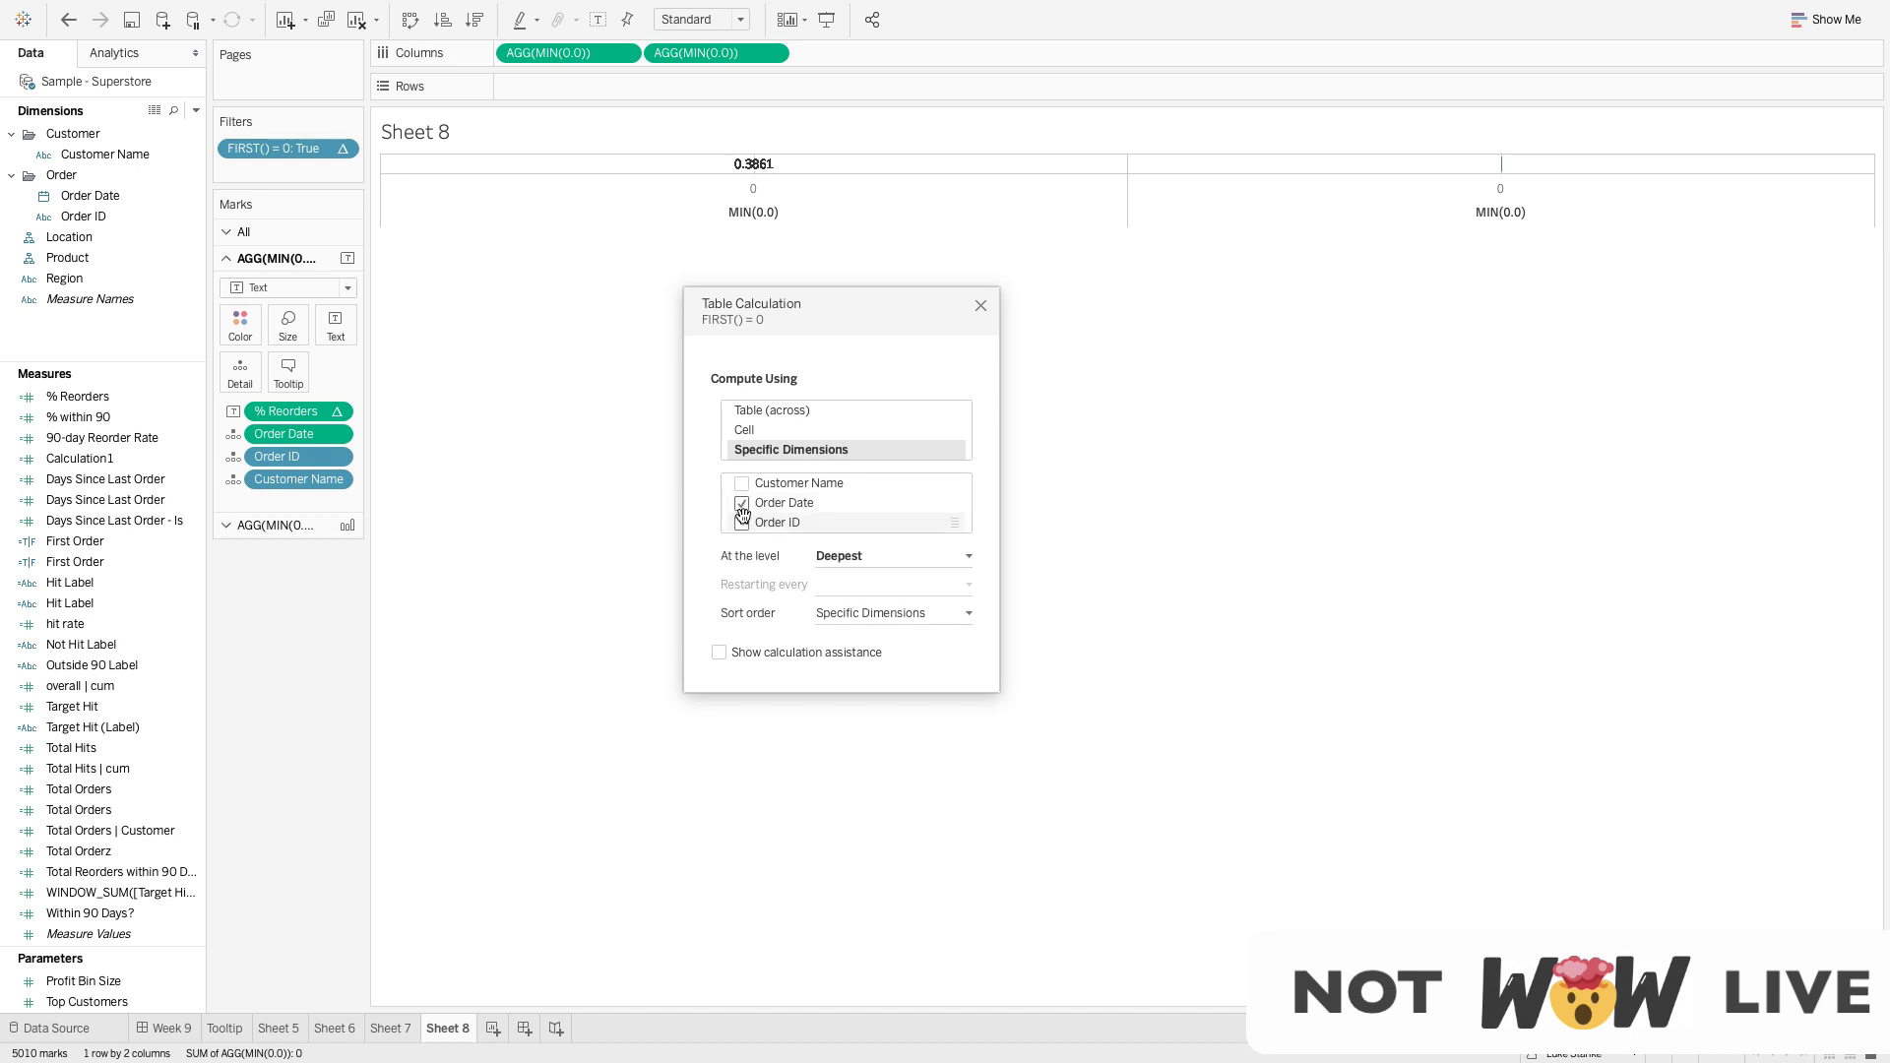
click(743, 523)
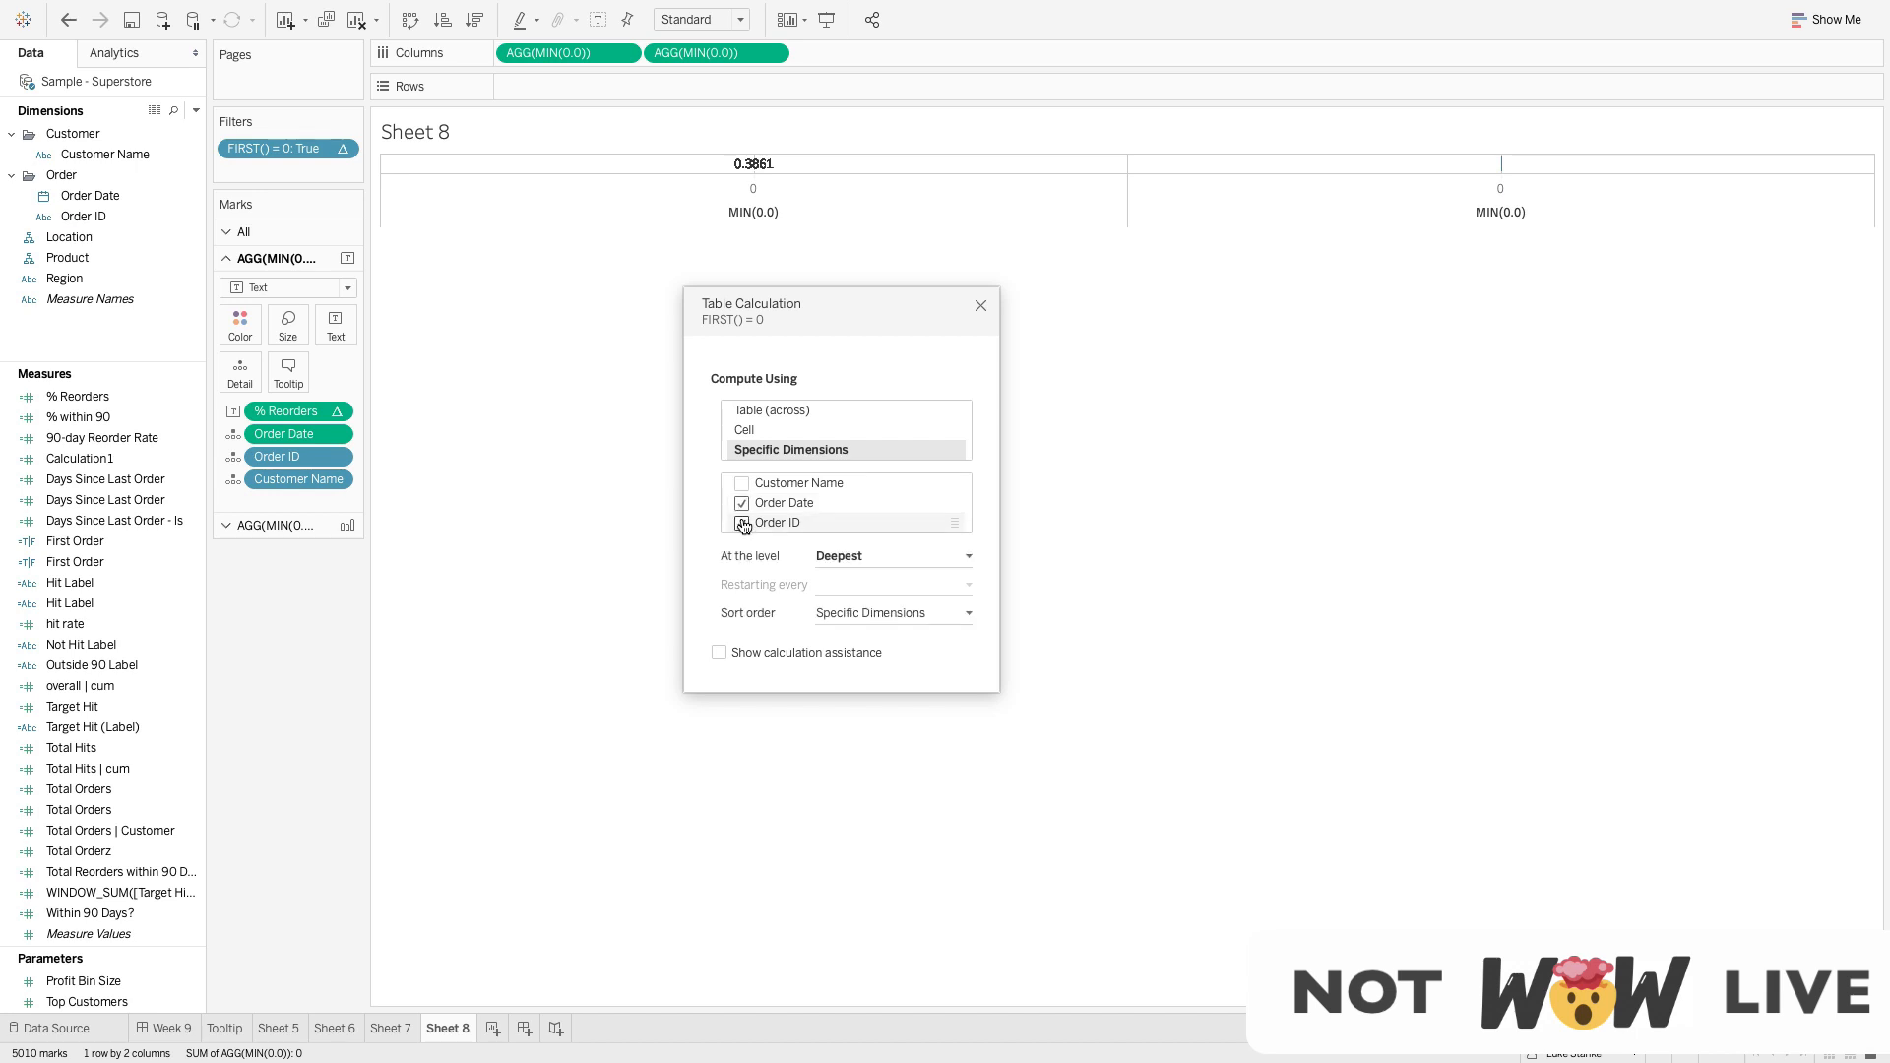
click(980, 305)
Exclude False from the FIRST() = 0 filter so that only True is kept
click(341, 148)
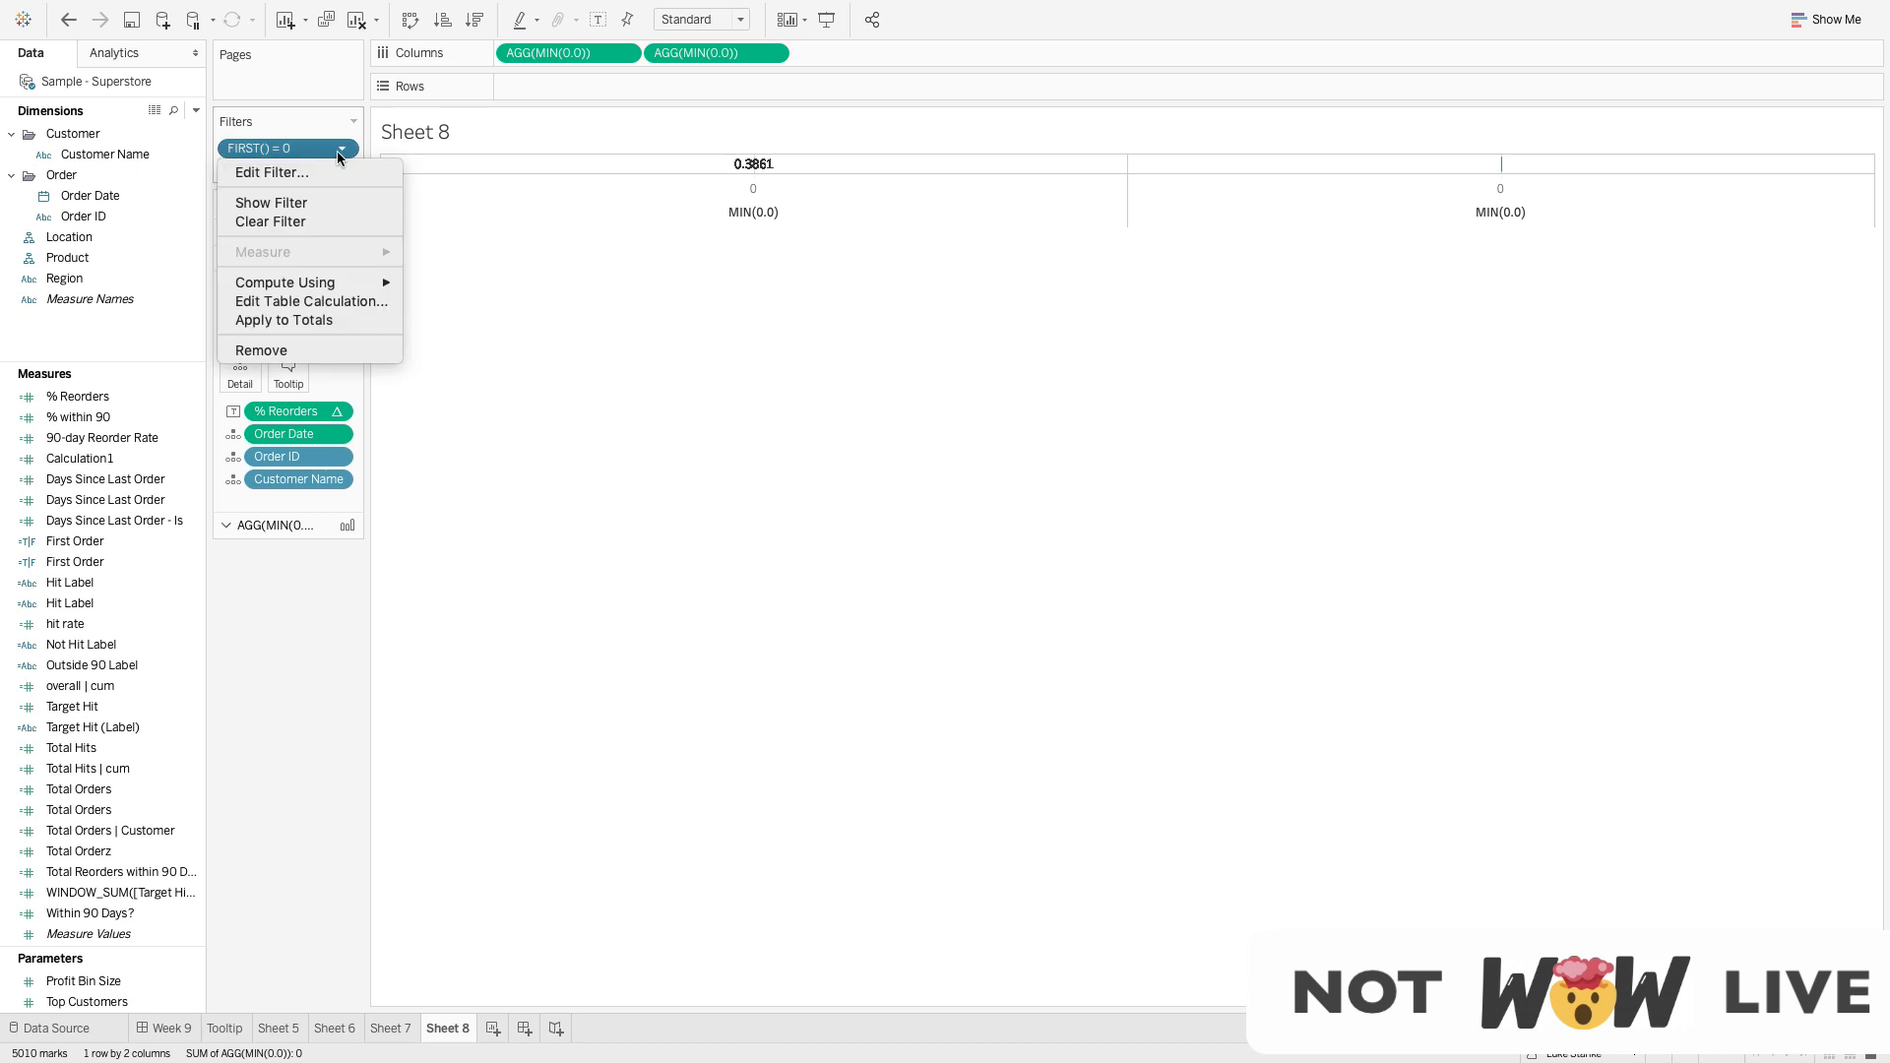
mouse_move(318, 280)
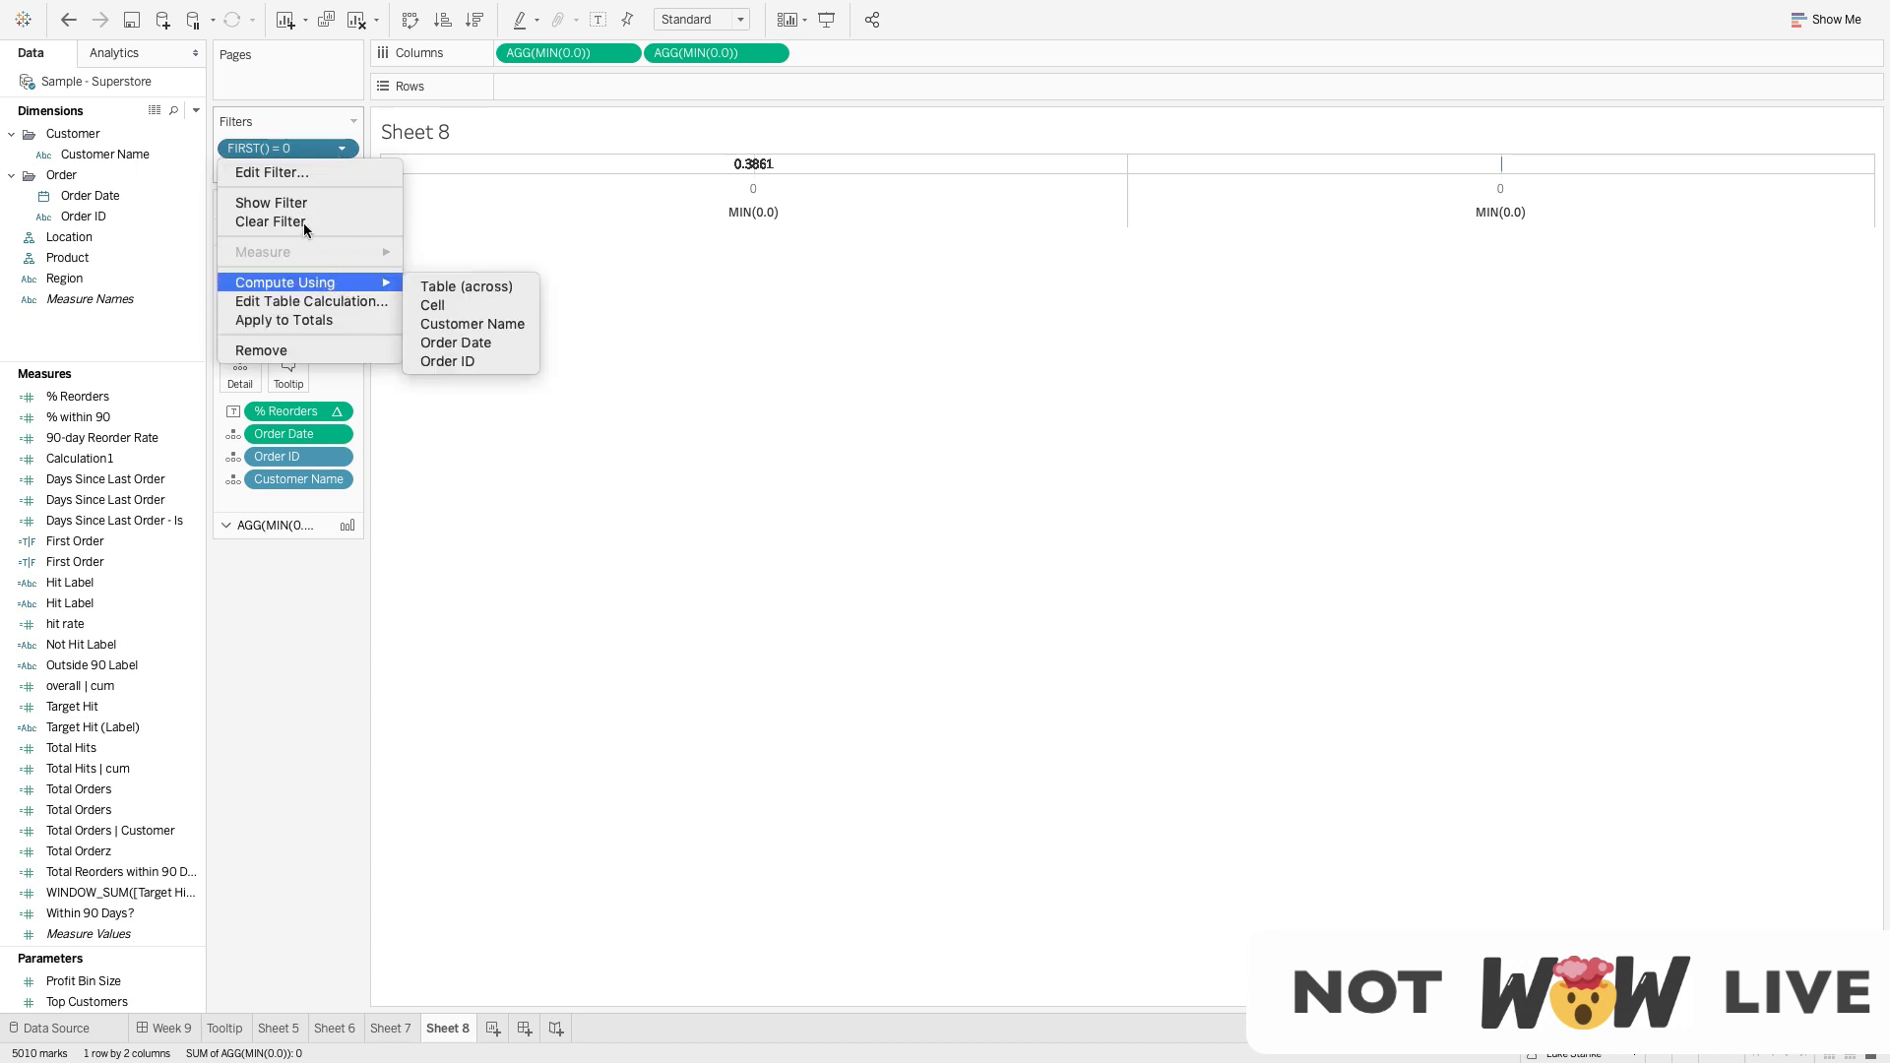
click(301, 174)
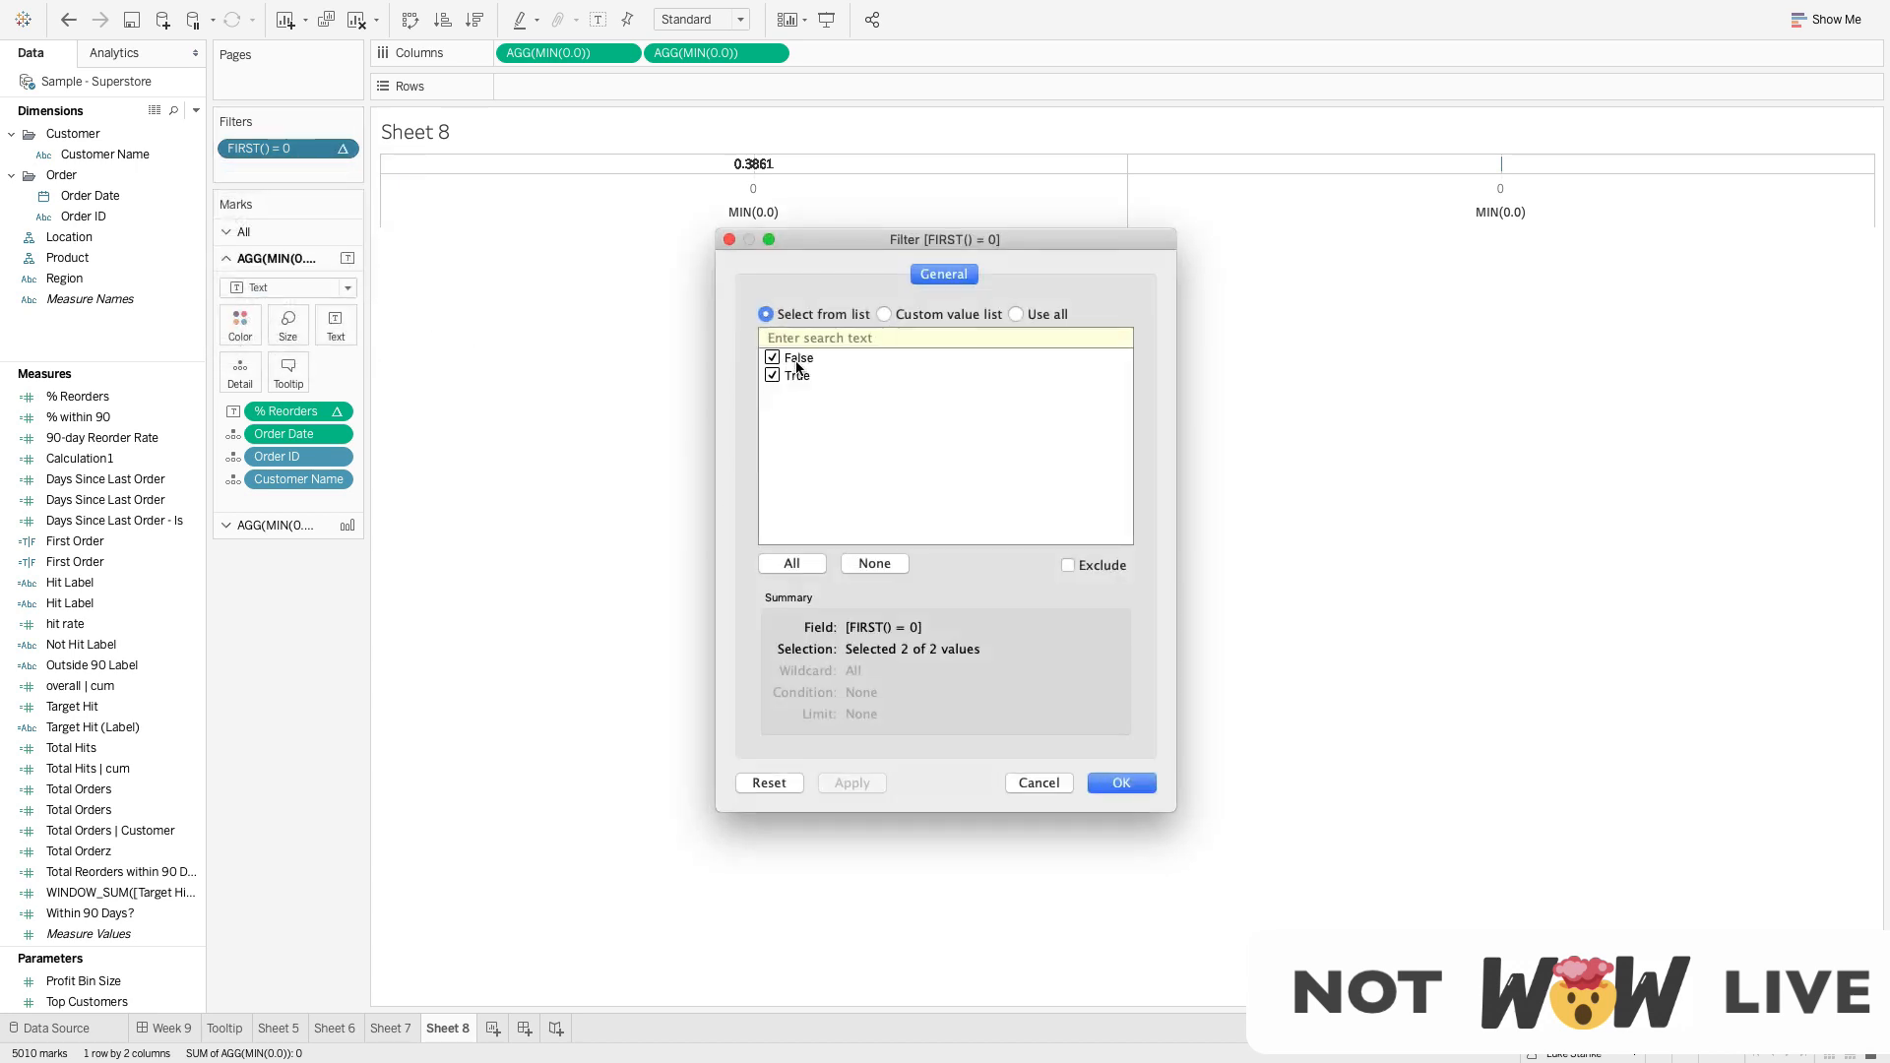
click(771, 357)
click(1120, 781)
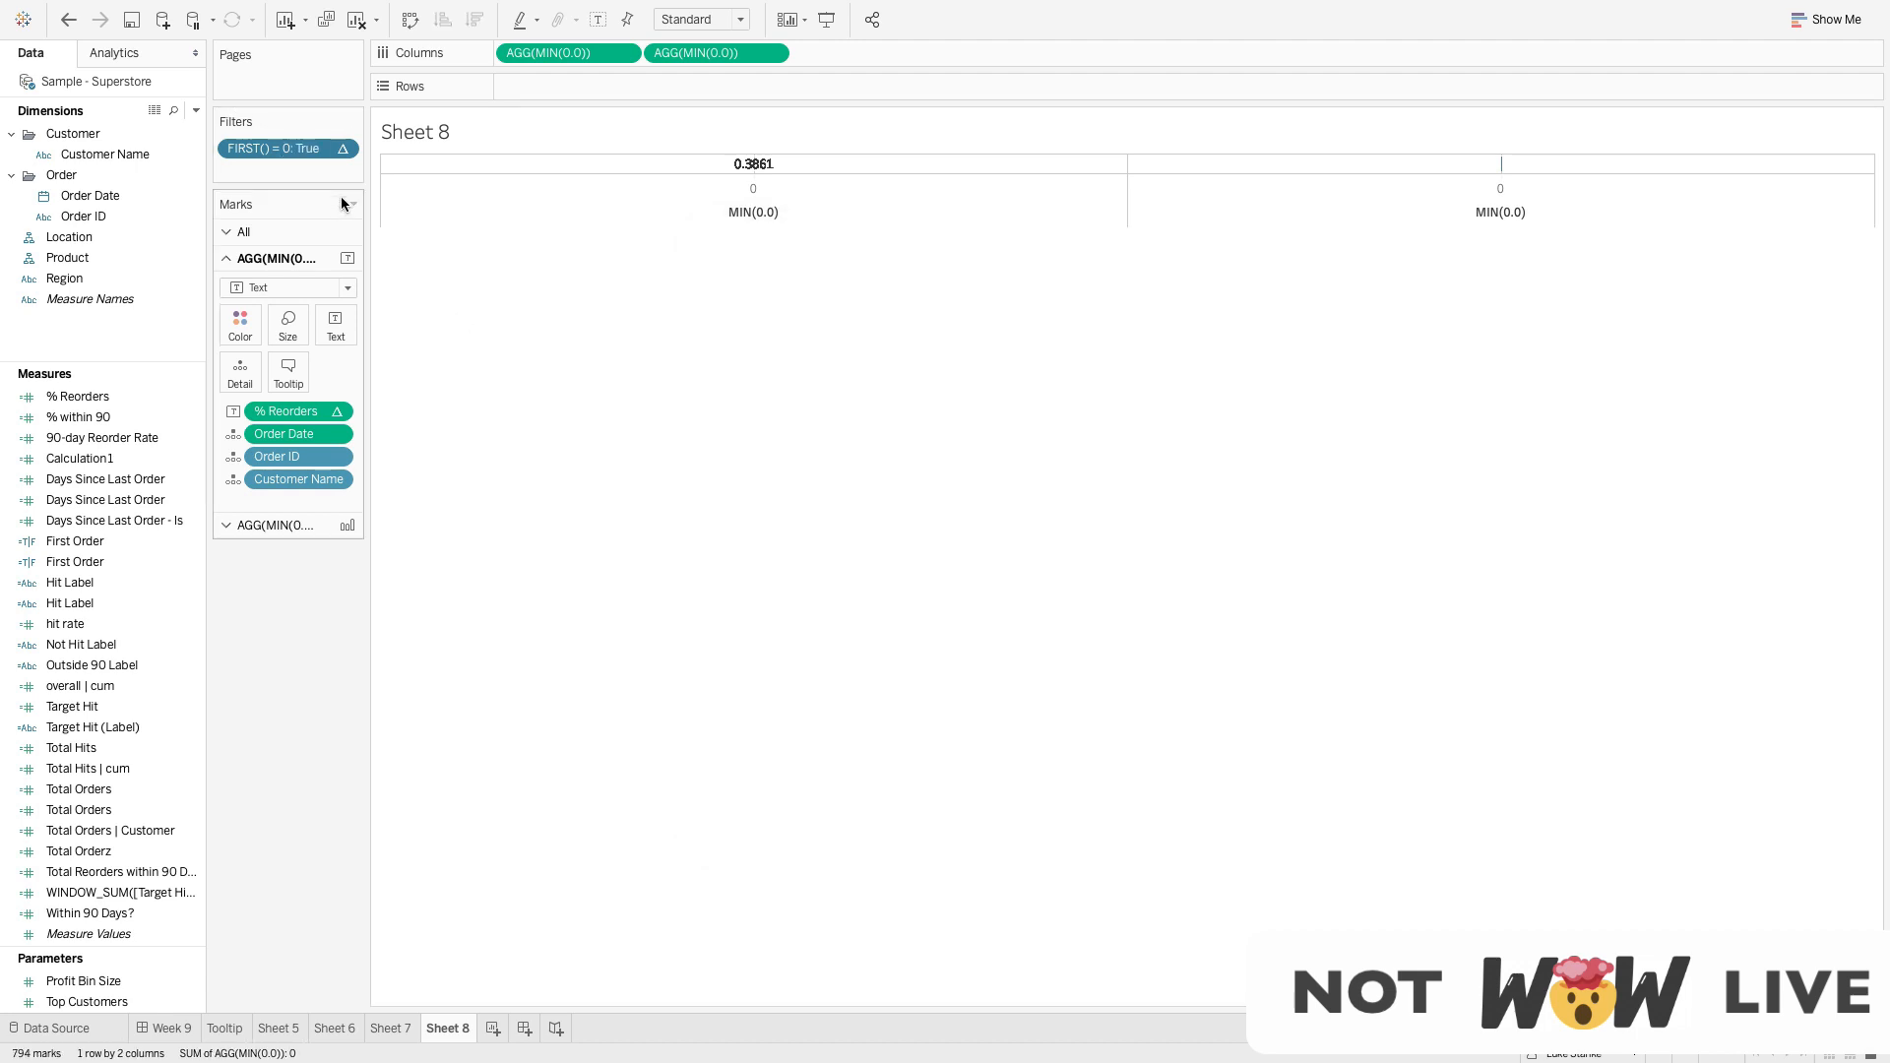
Include Order ID and Customer Name along with Order Date in the FIRST() = 0 filter's specific dimensions
click(342, 148)
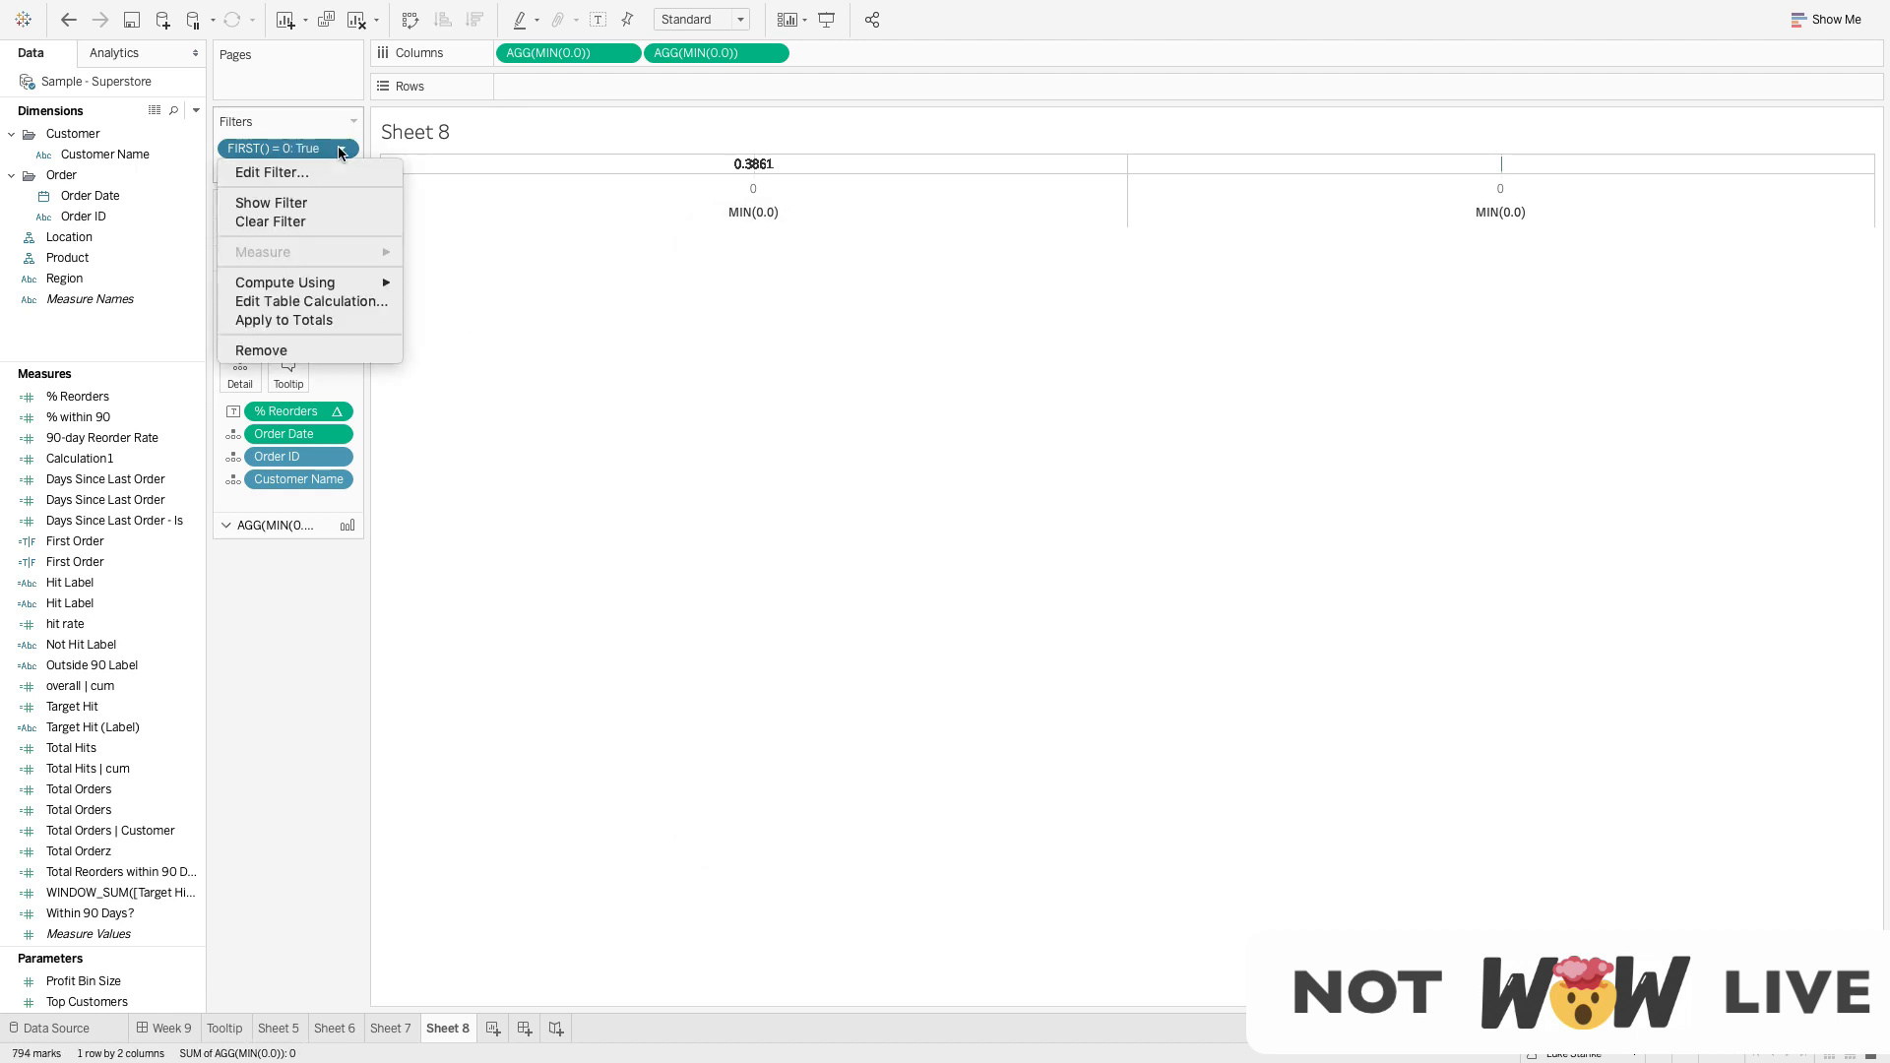
click(352, 303)
click(741, 503)
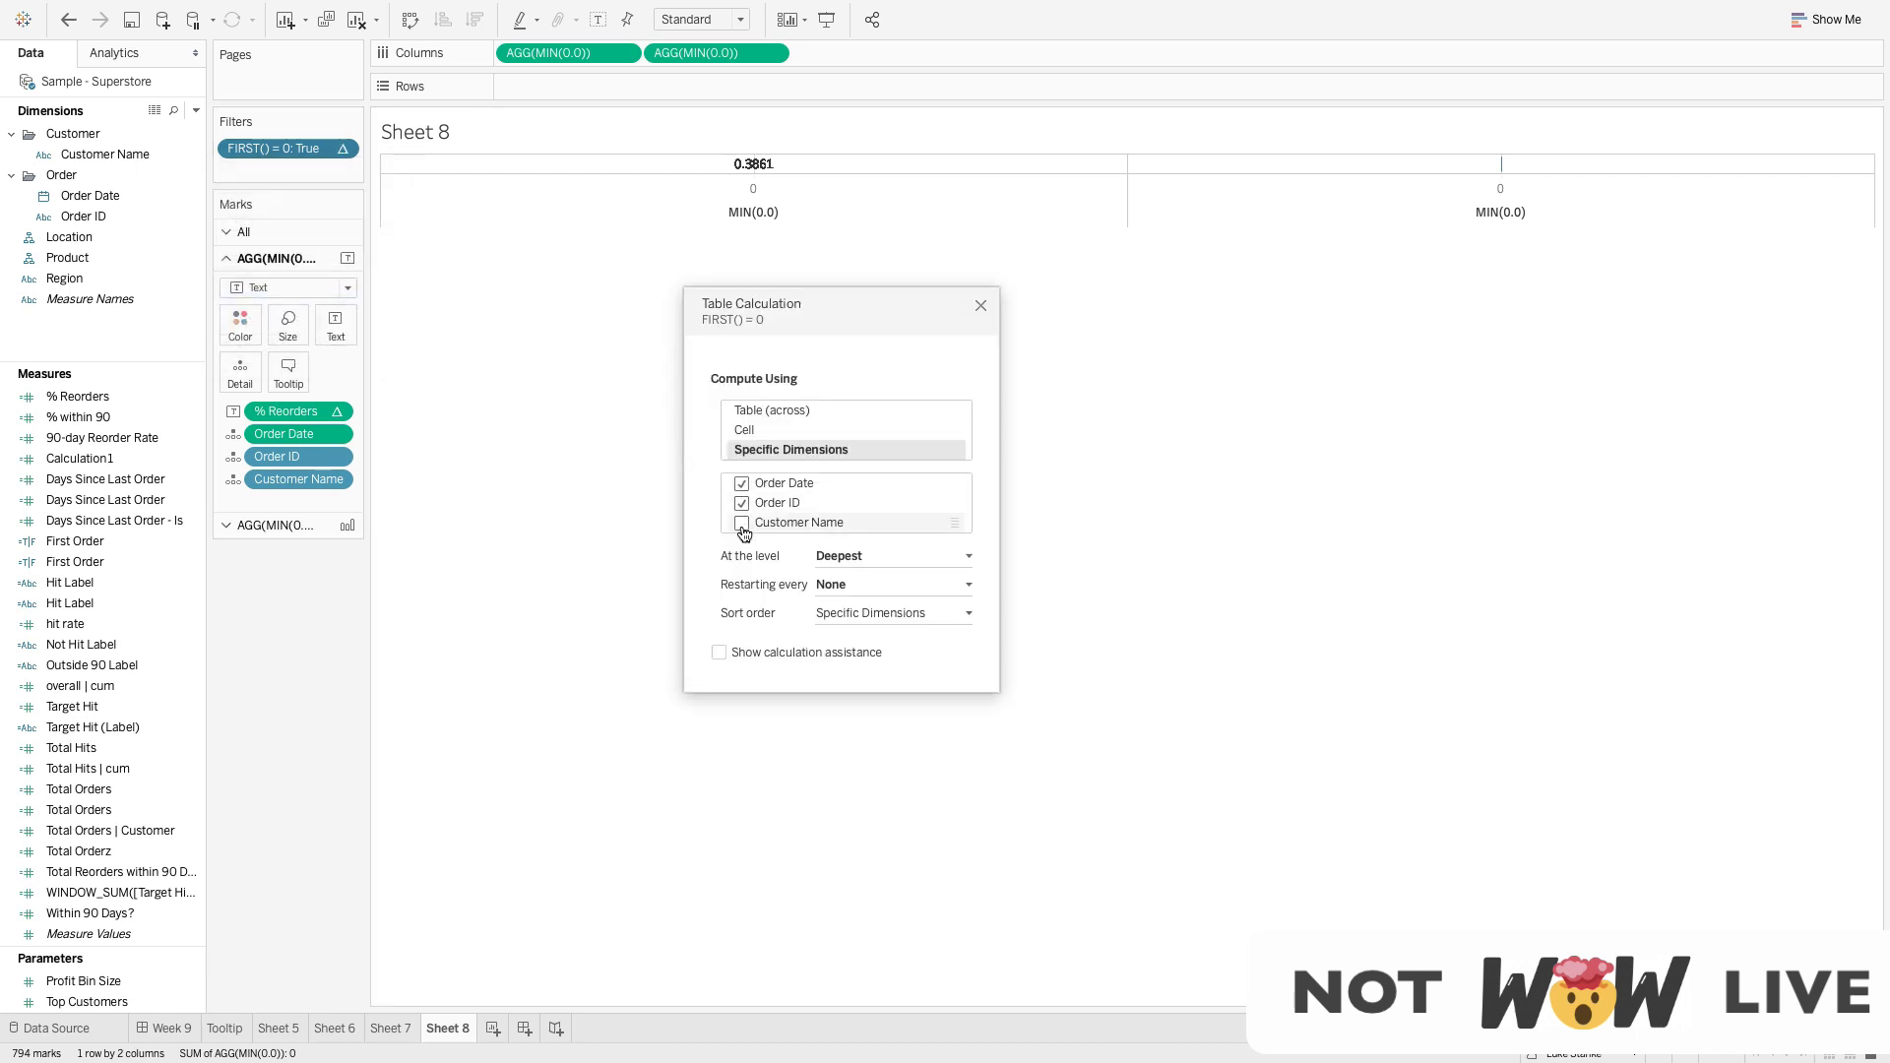
click(741, 523)
click(981, 305)
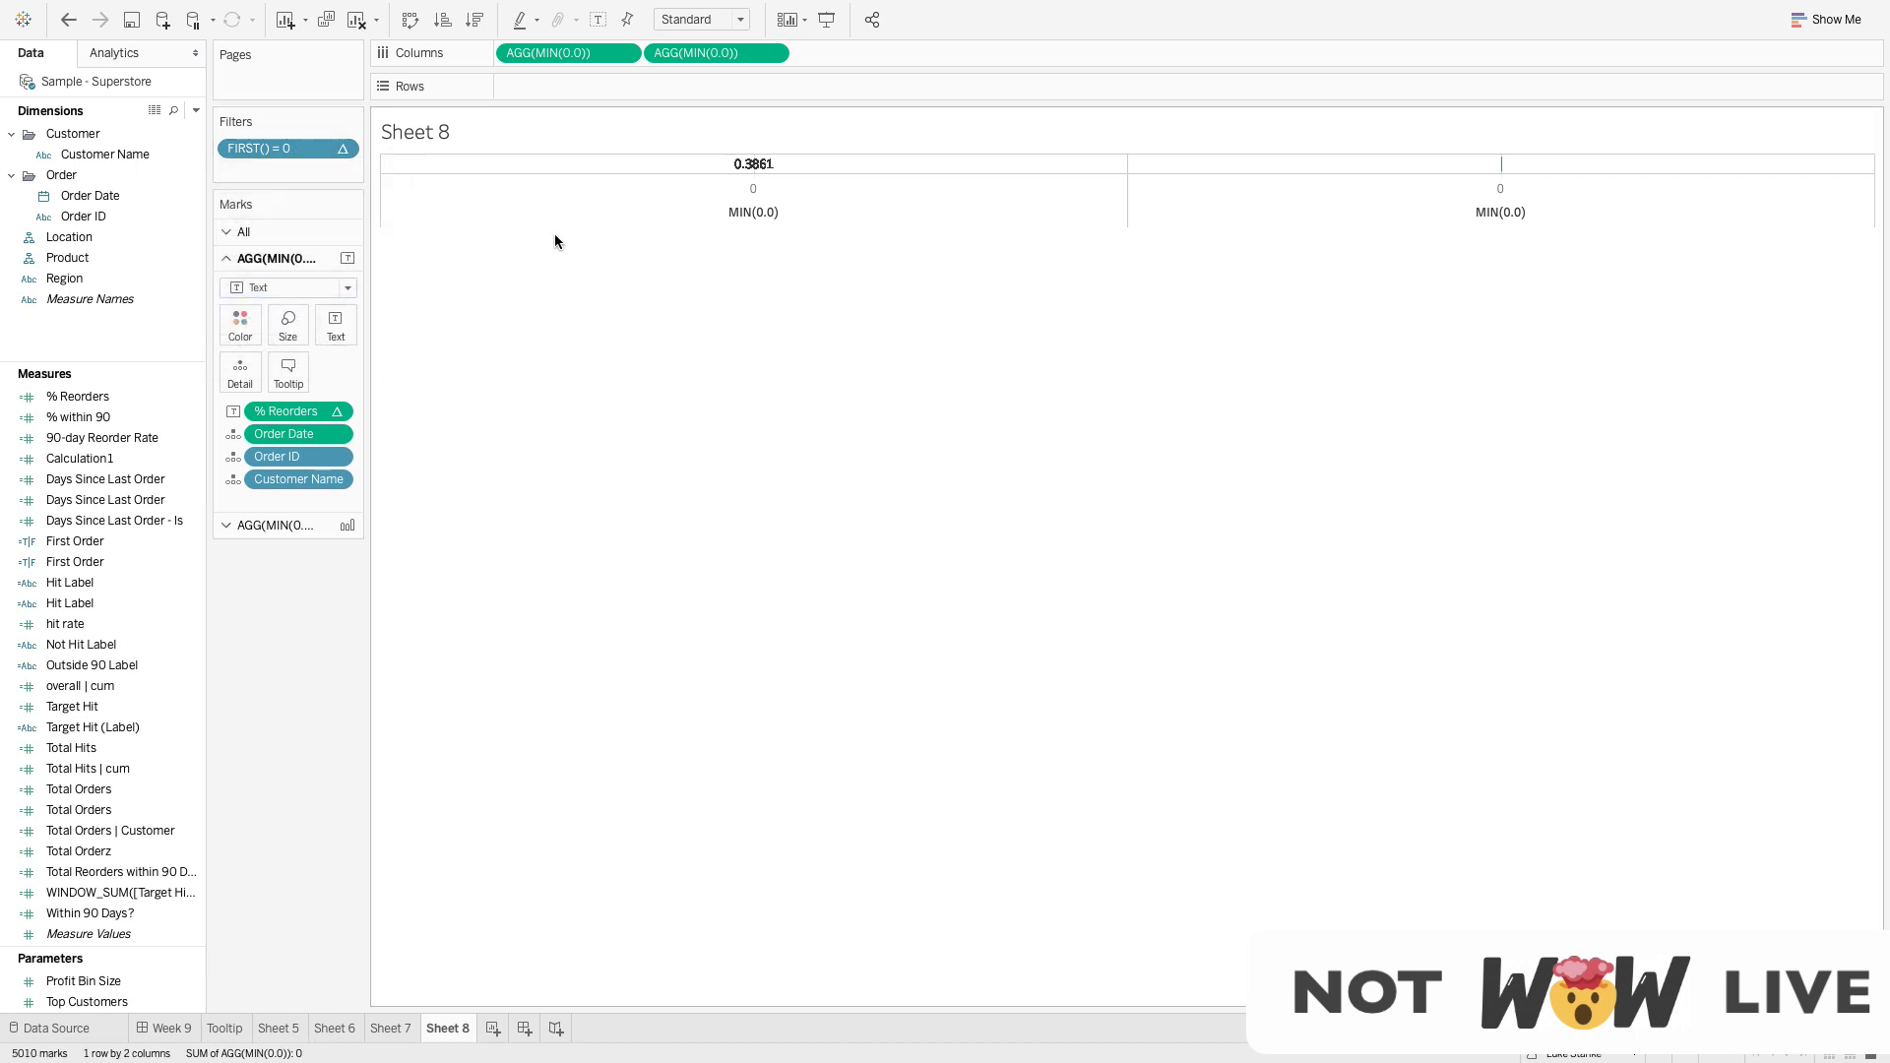
Reapply the True-only selection on the FIRST() = 0 filter
click(342, 150)
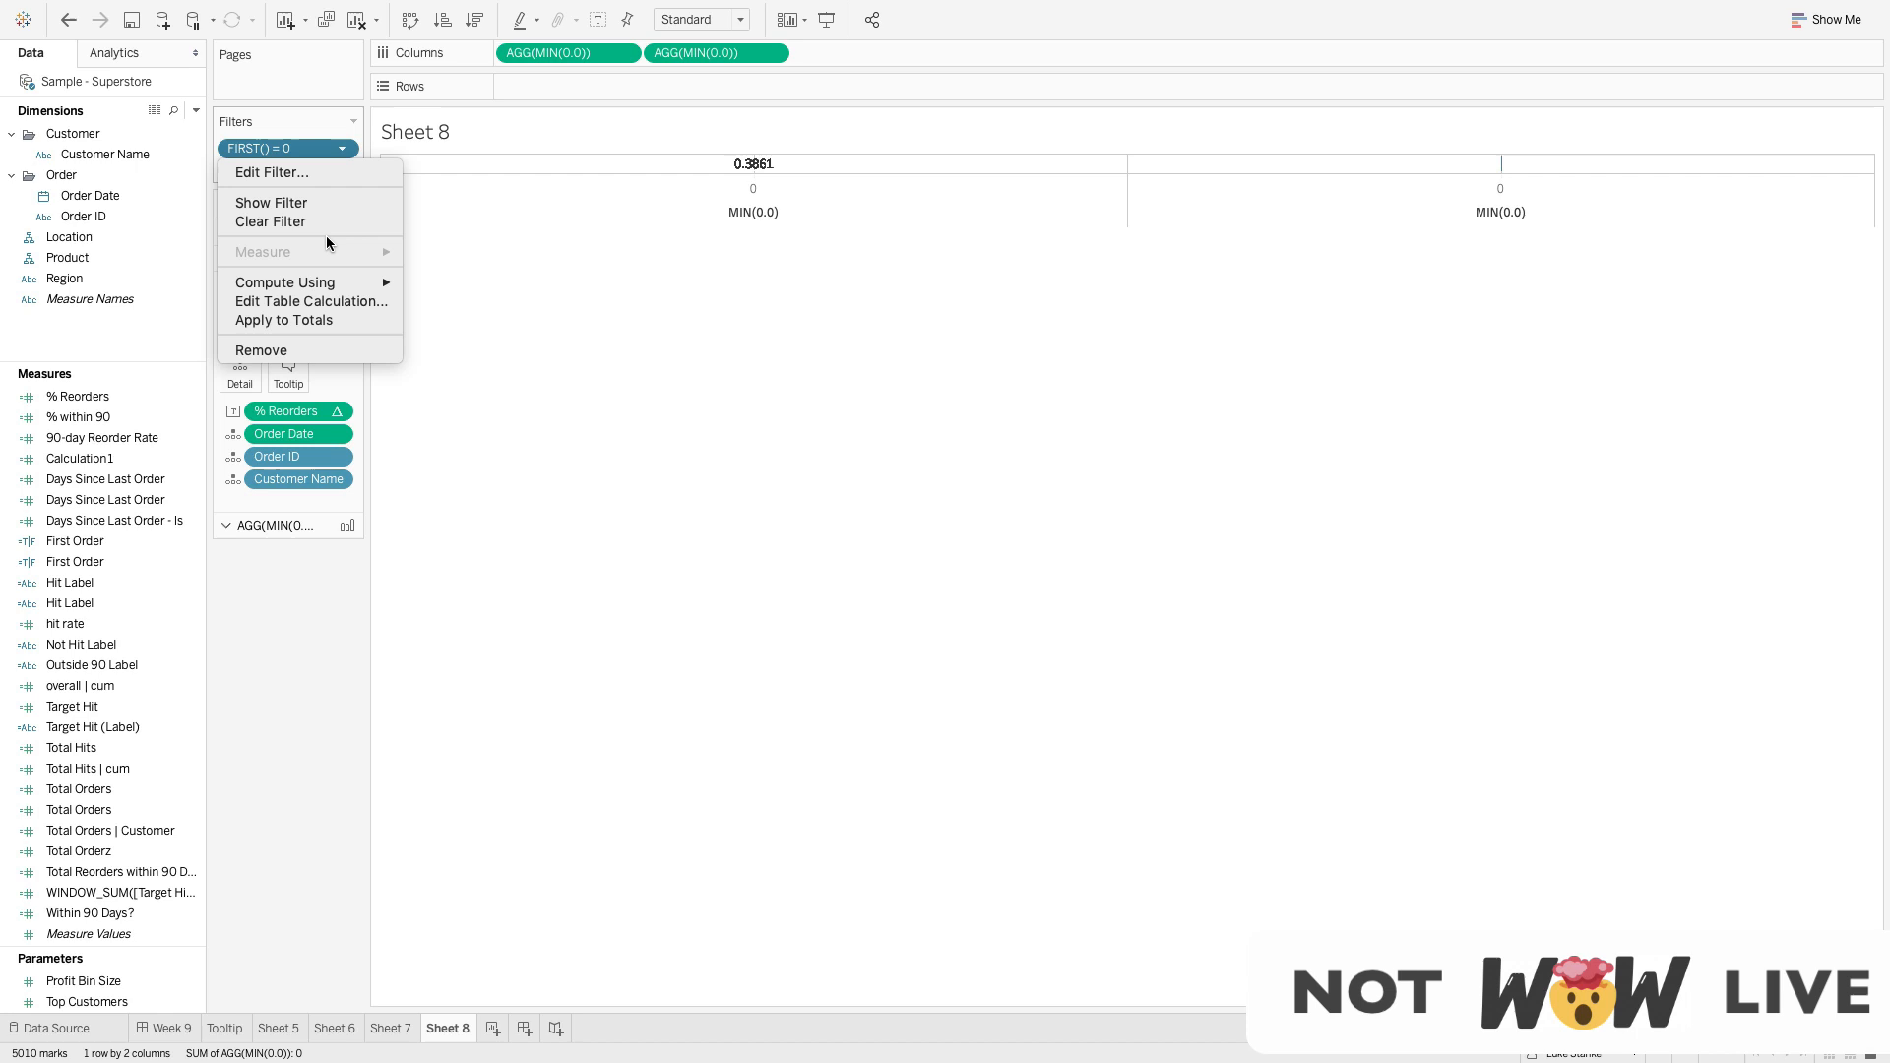
click(322, 172)
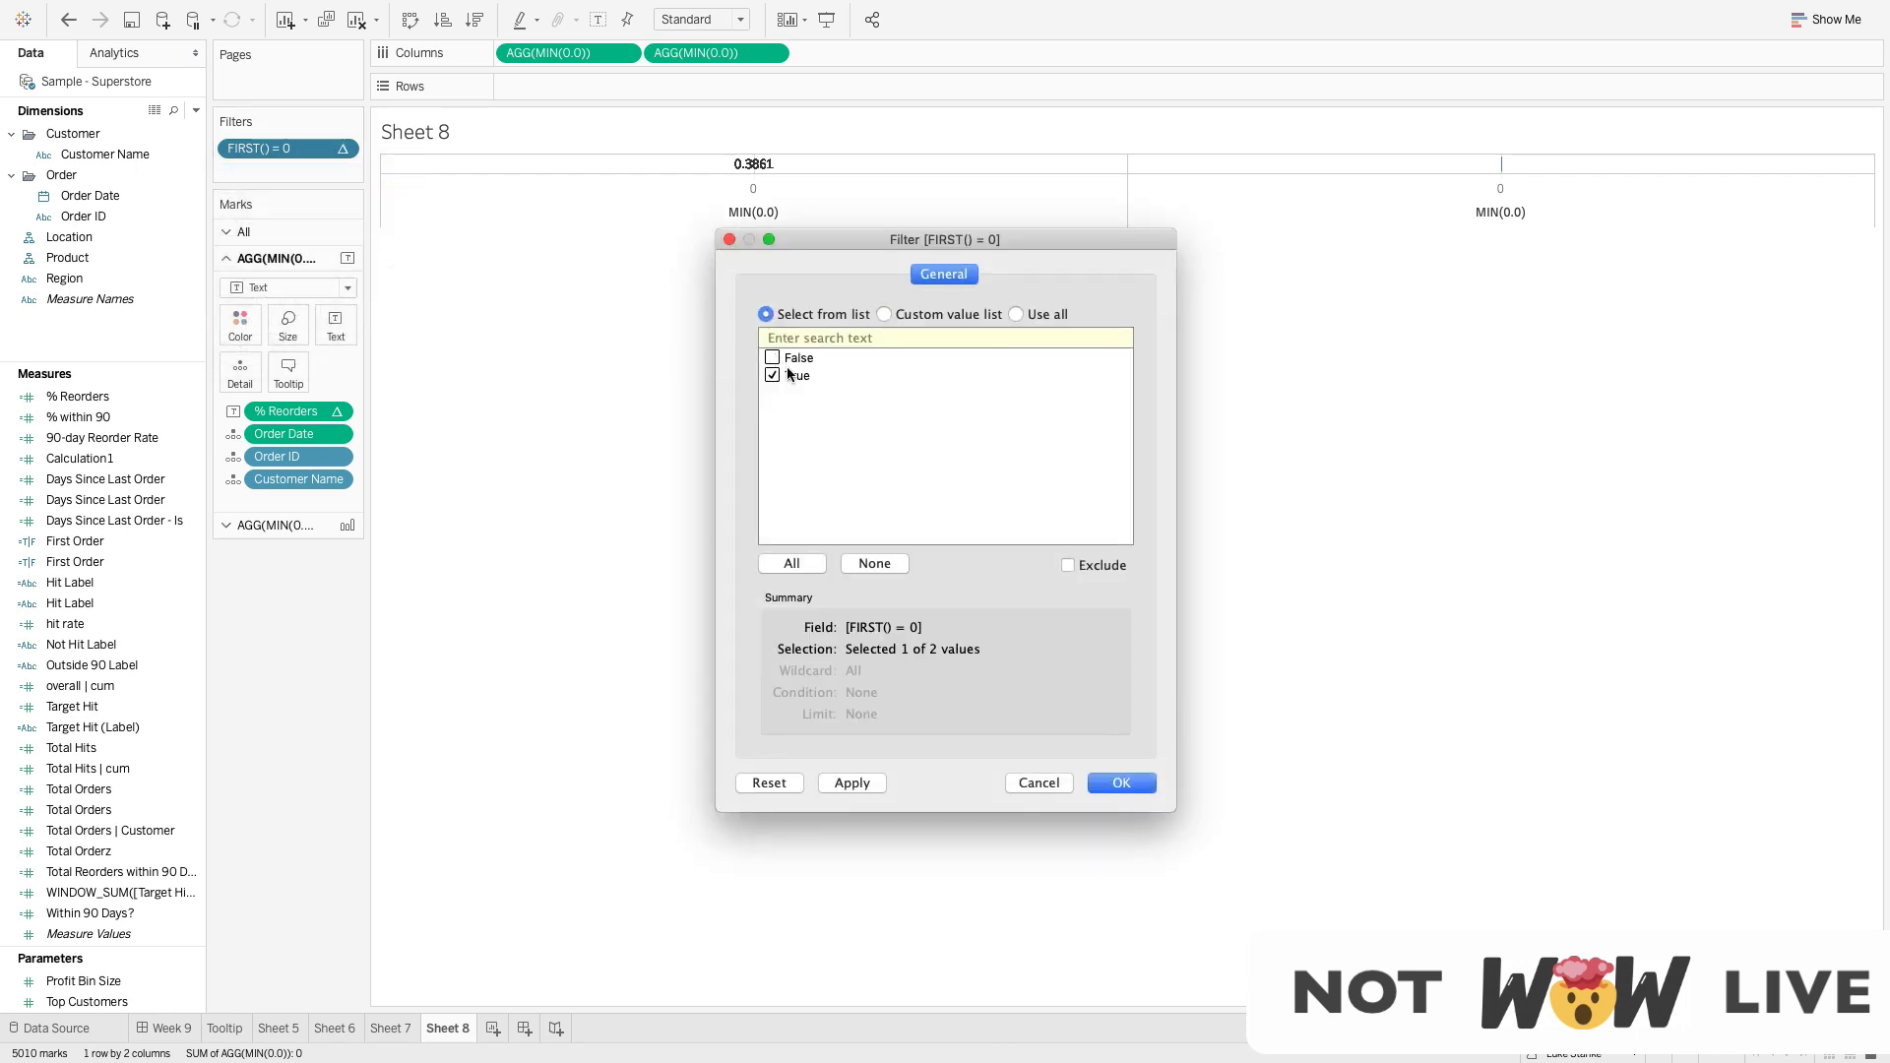
click(1115, 783)
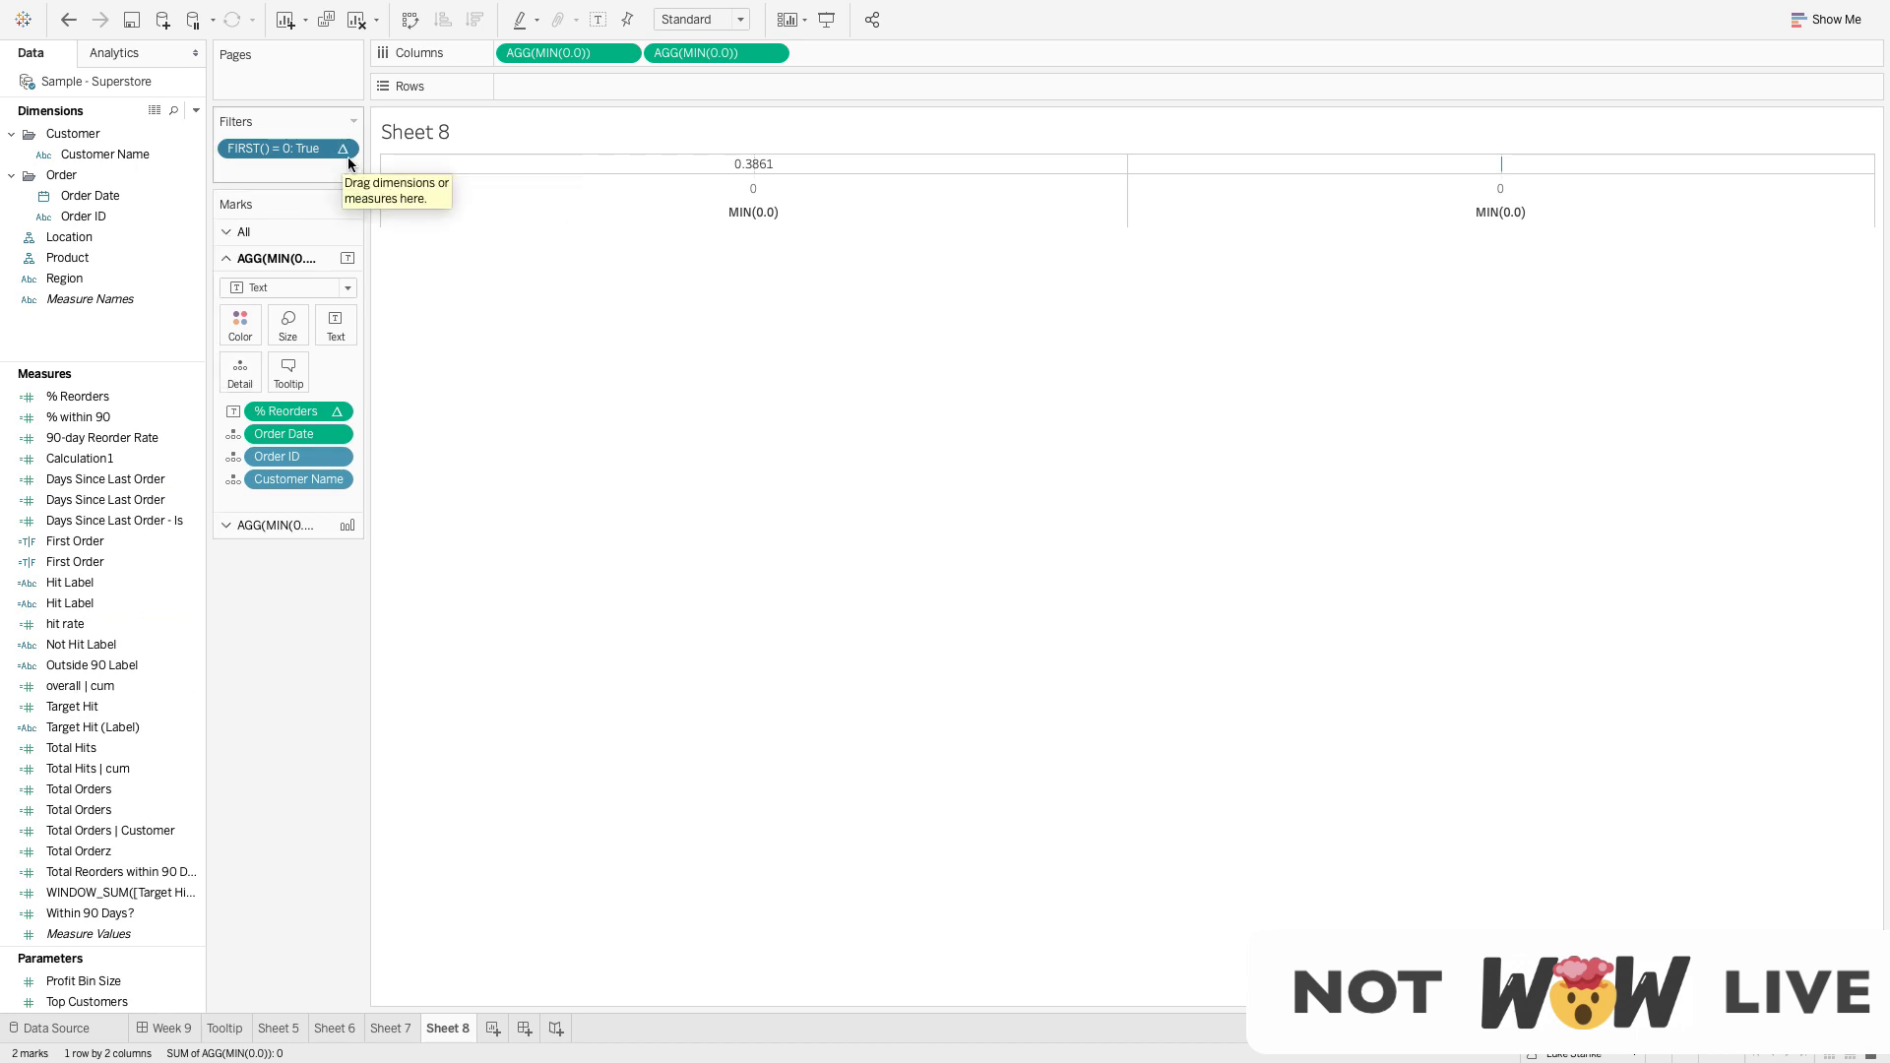
Show the marks settings of the second MIN(0.0) and start a new calculated field
mouse_move(1500, 163)
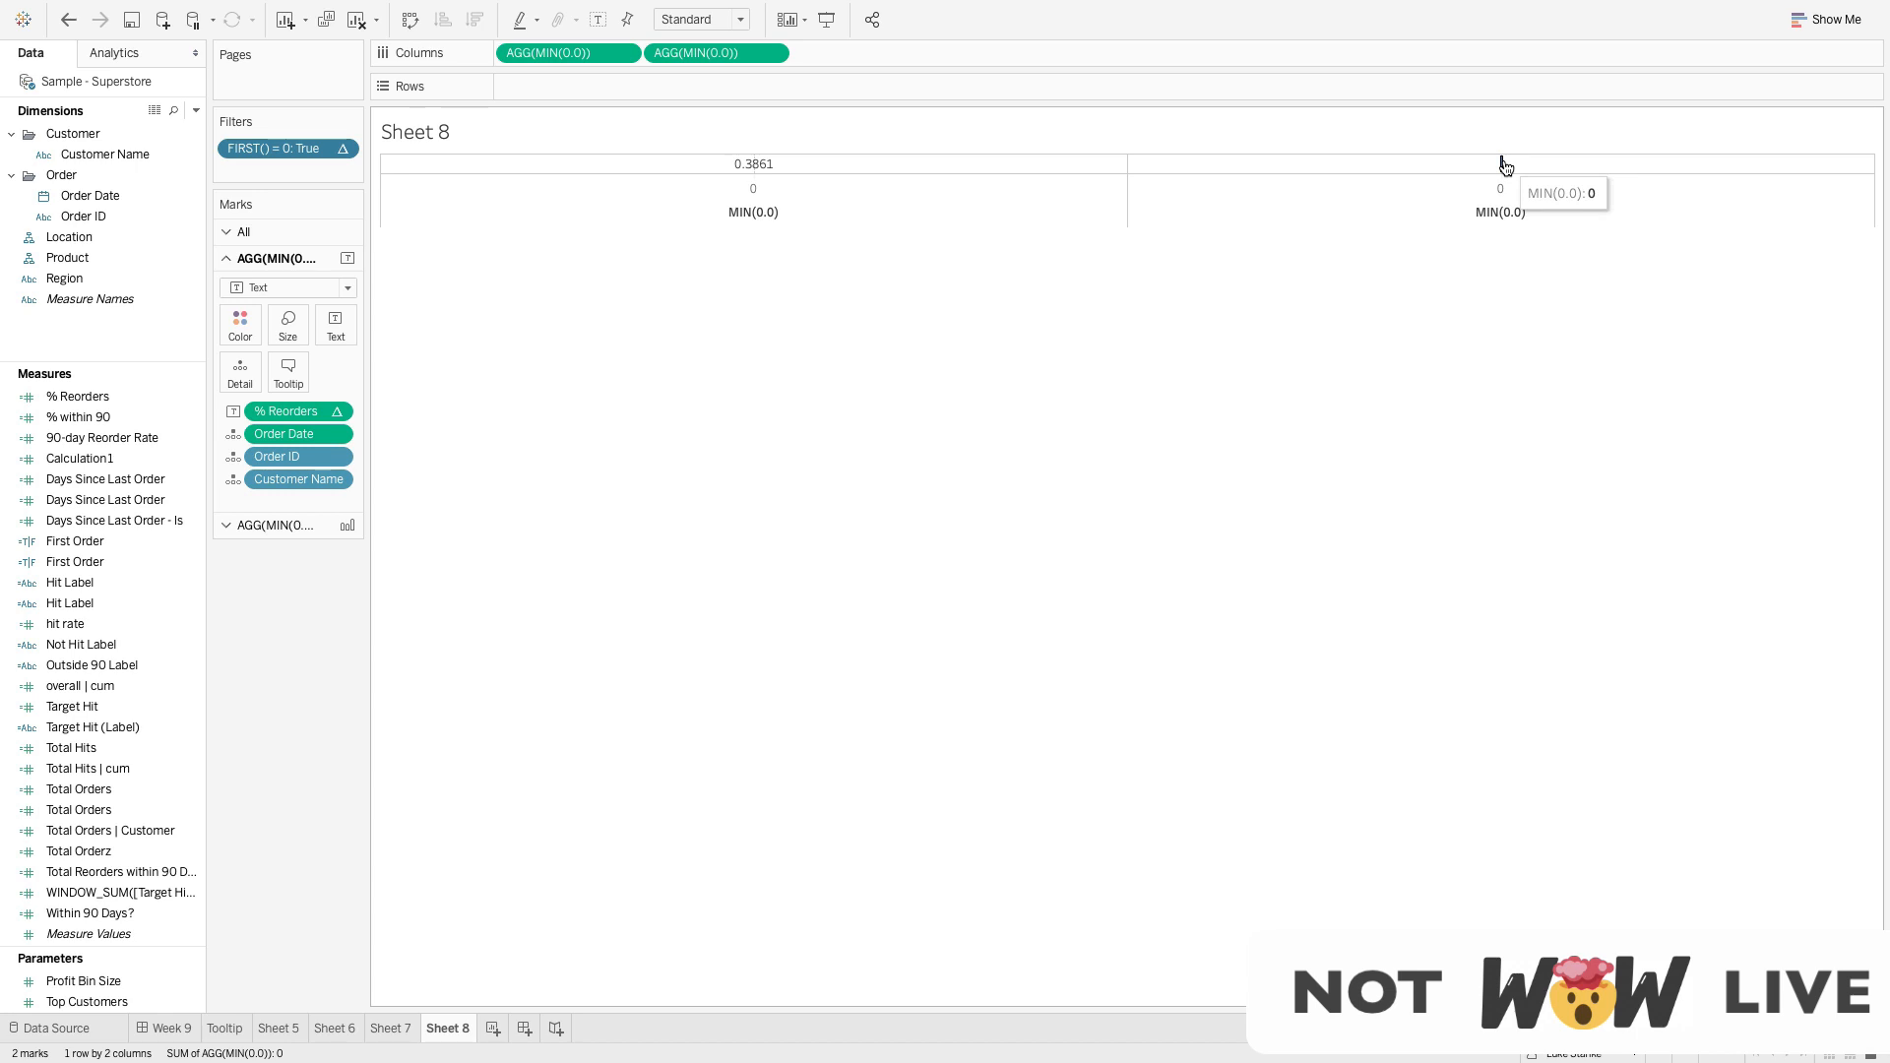
click(276, 525)
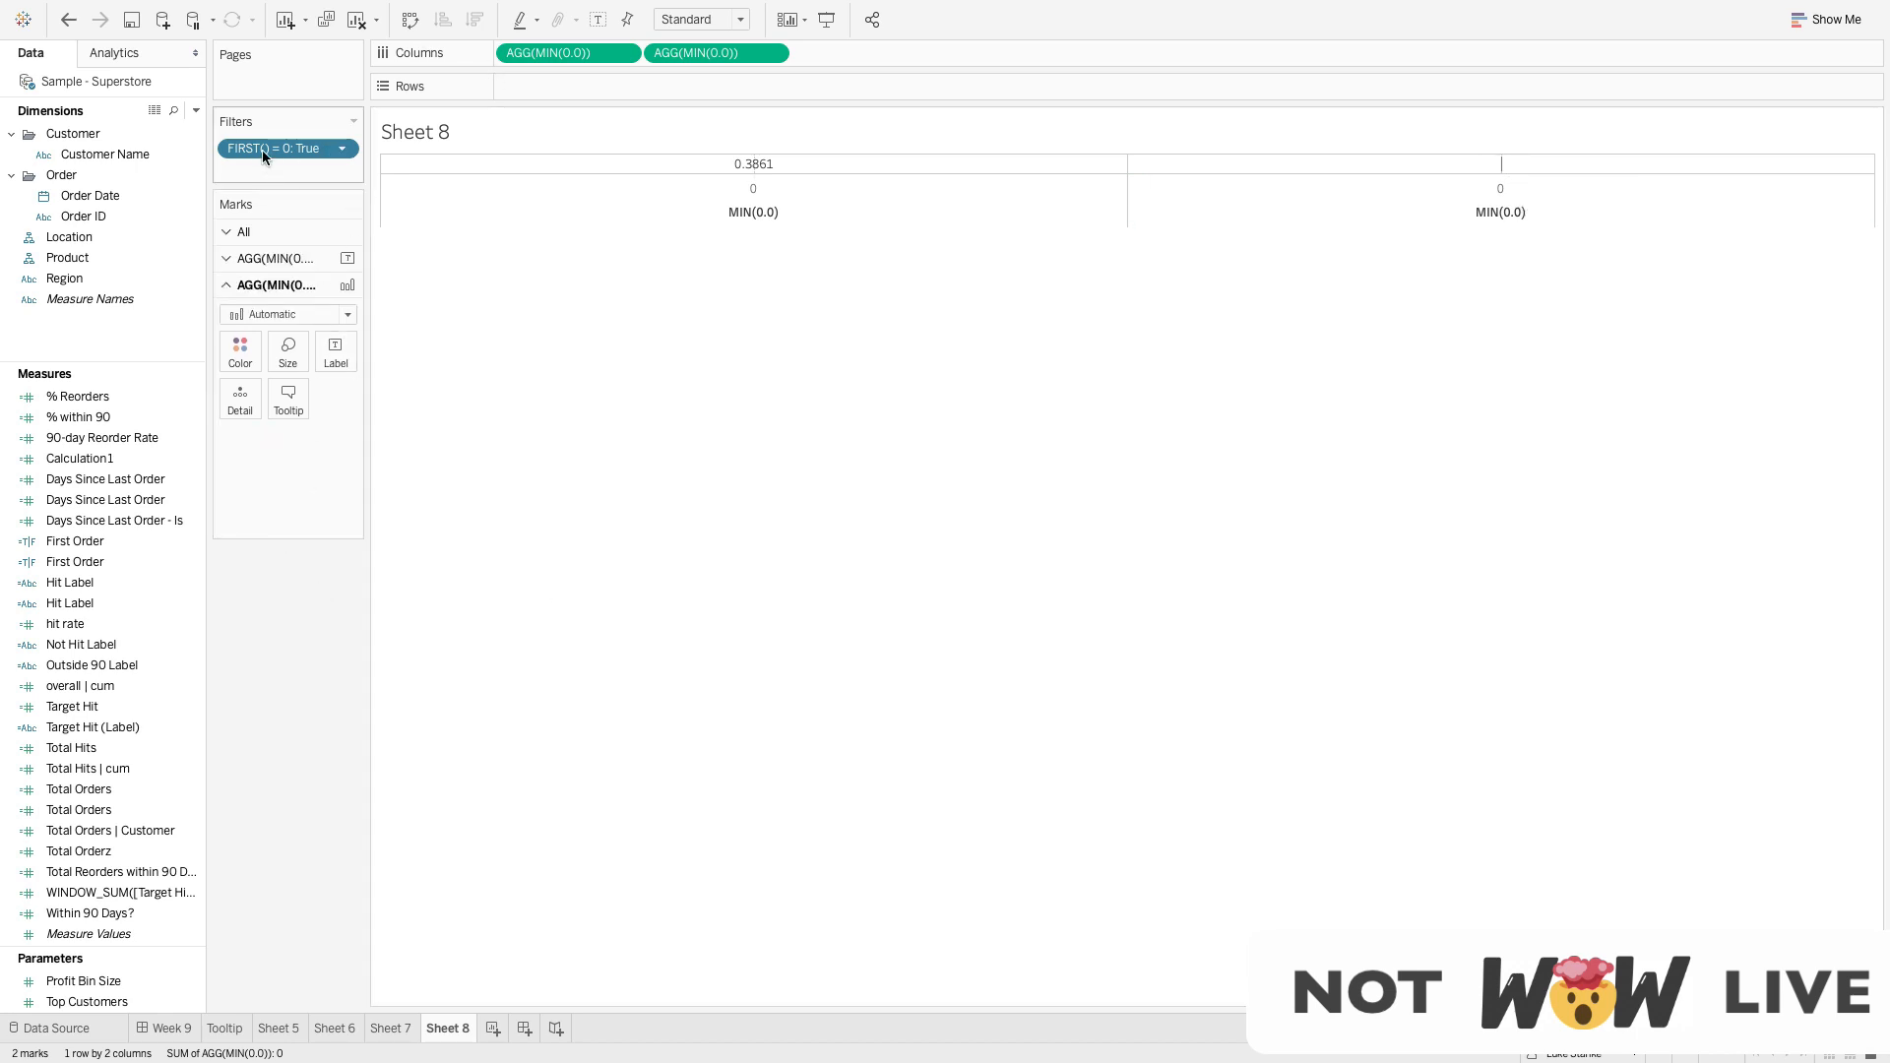
mouse_move(1502, 175)
click(197, 114)
click(118, 129)
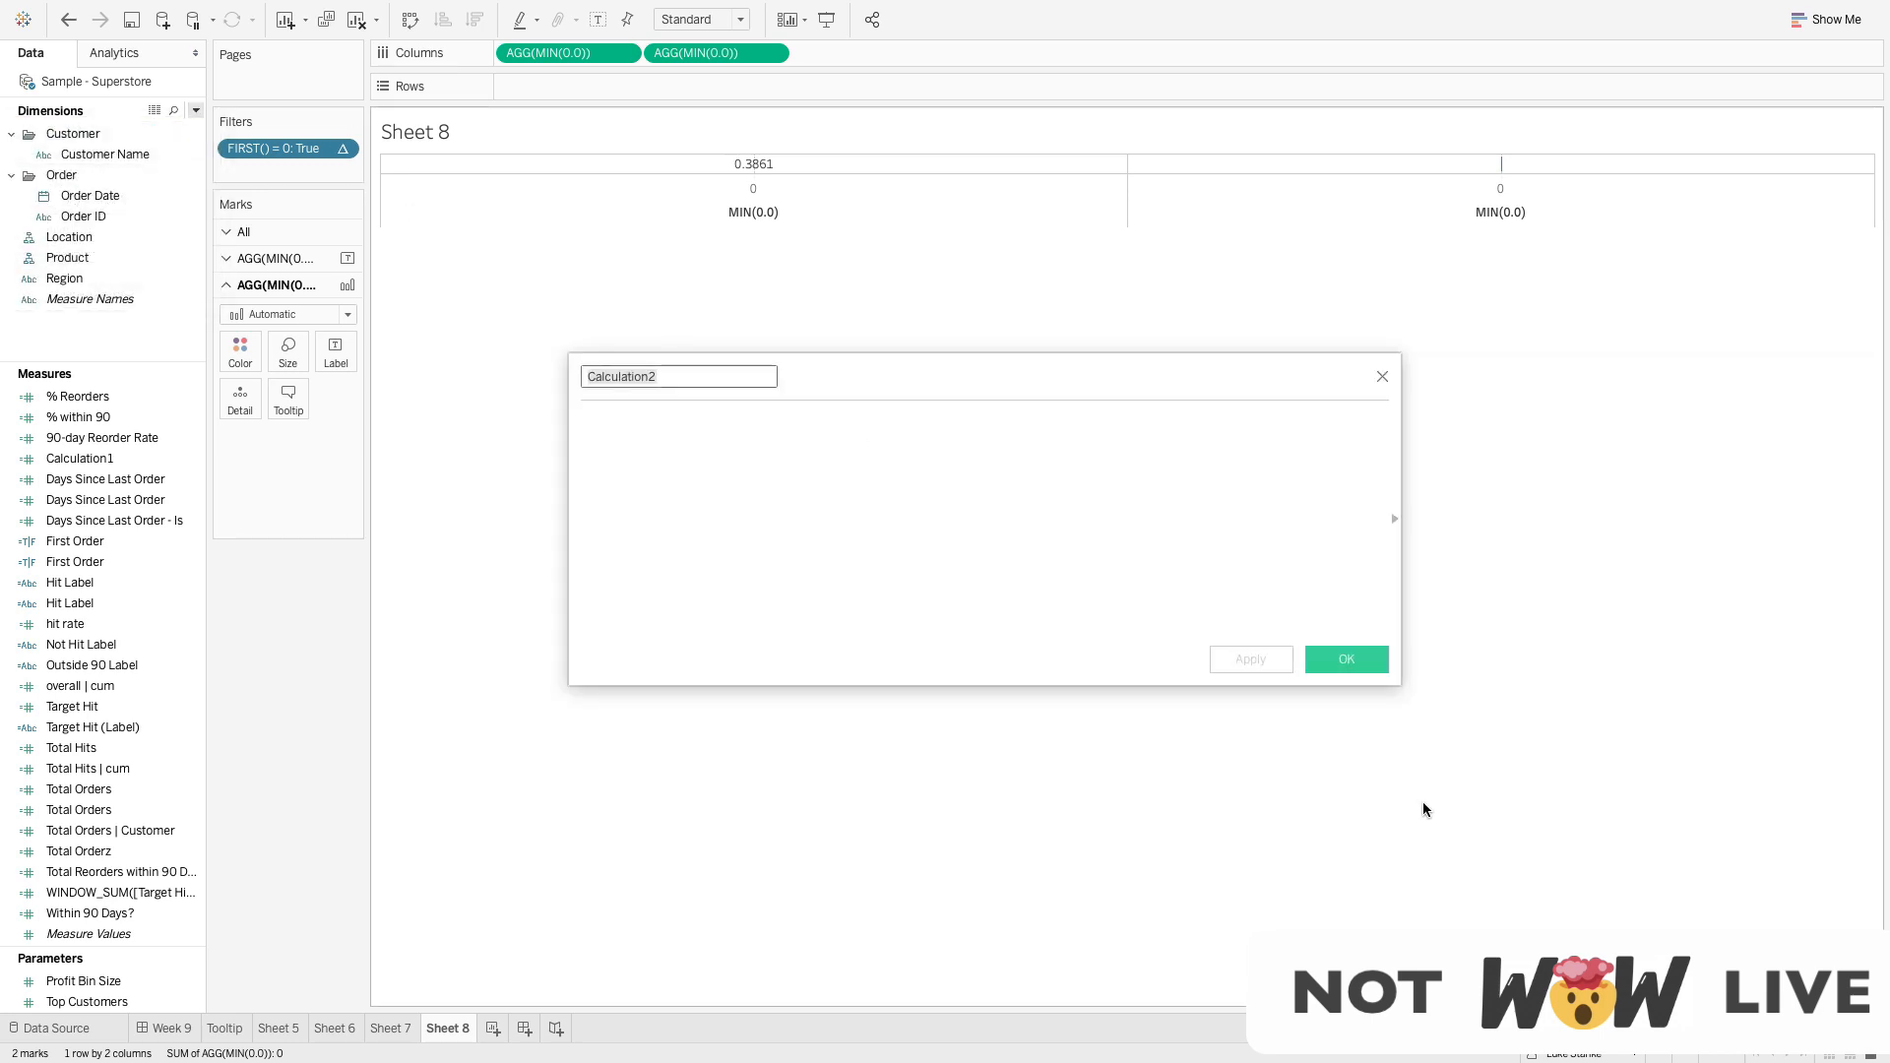
click(908, 545)
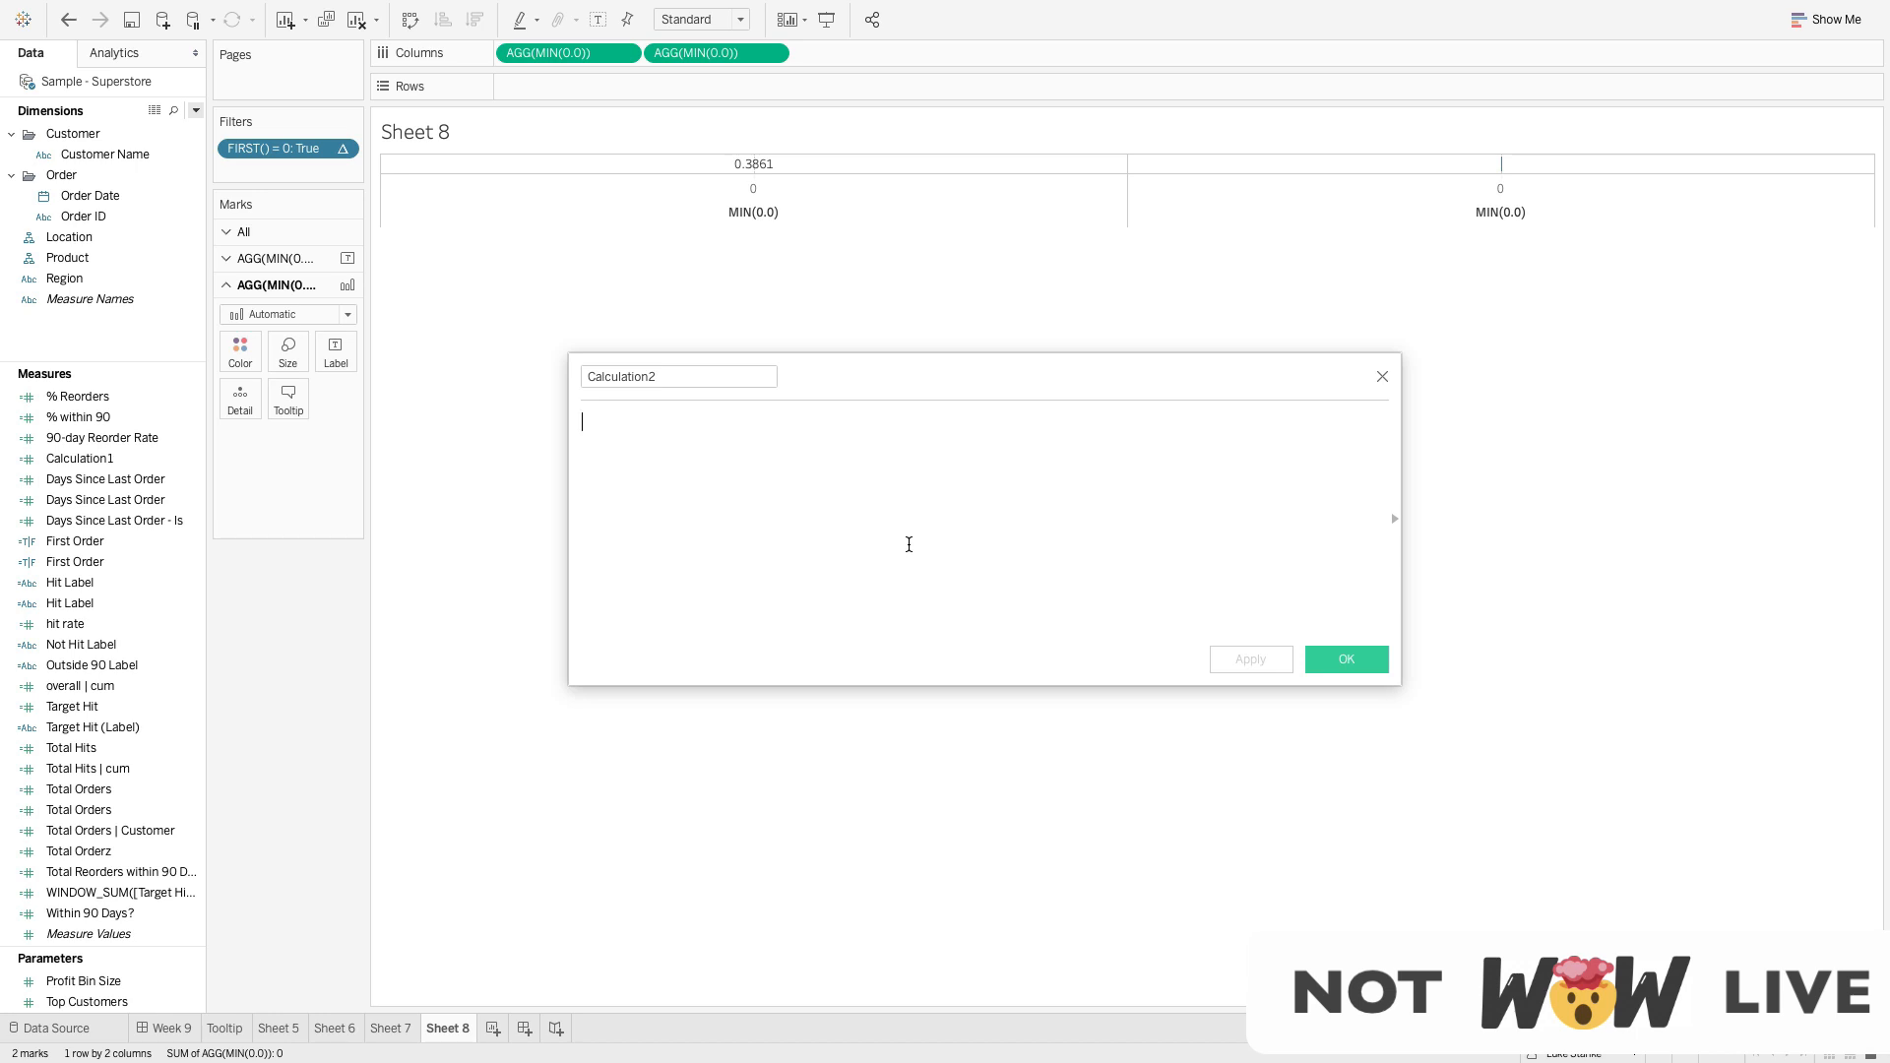
Enter {COUNTD([Order ID])} as the first term of the new calculation
text({M)
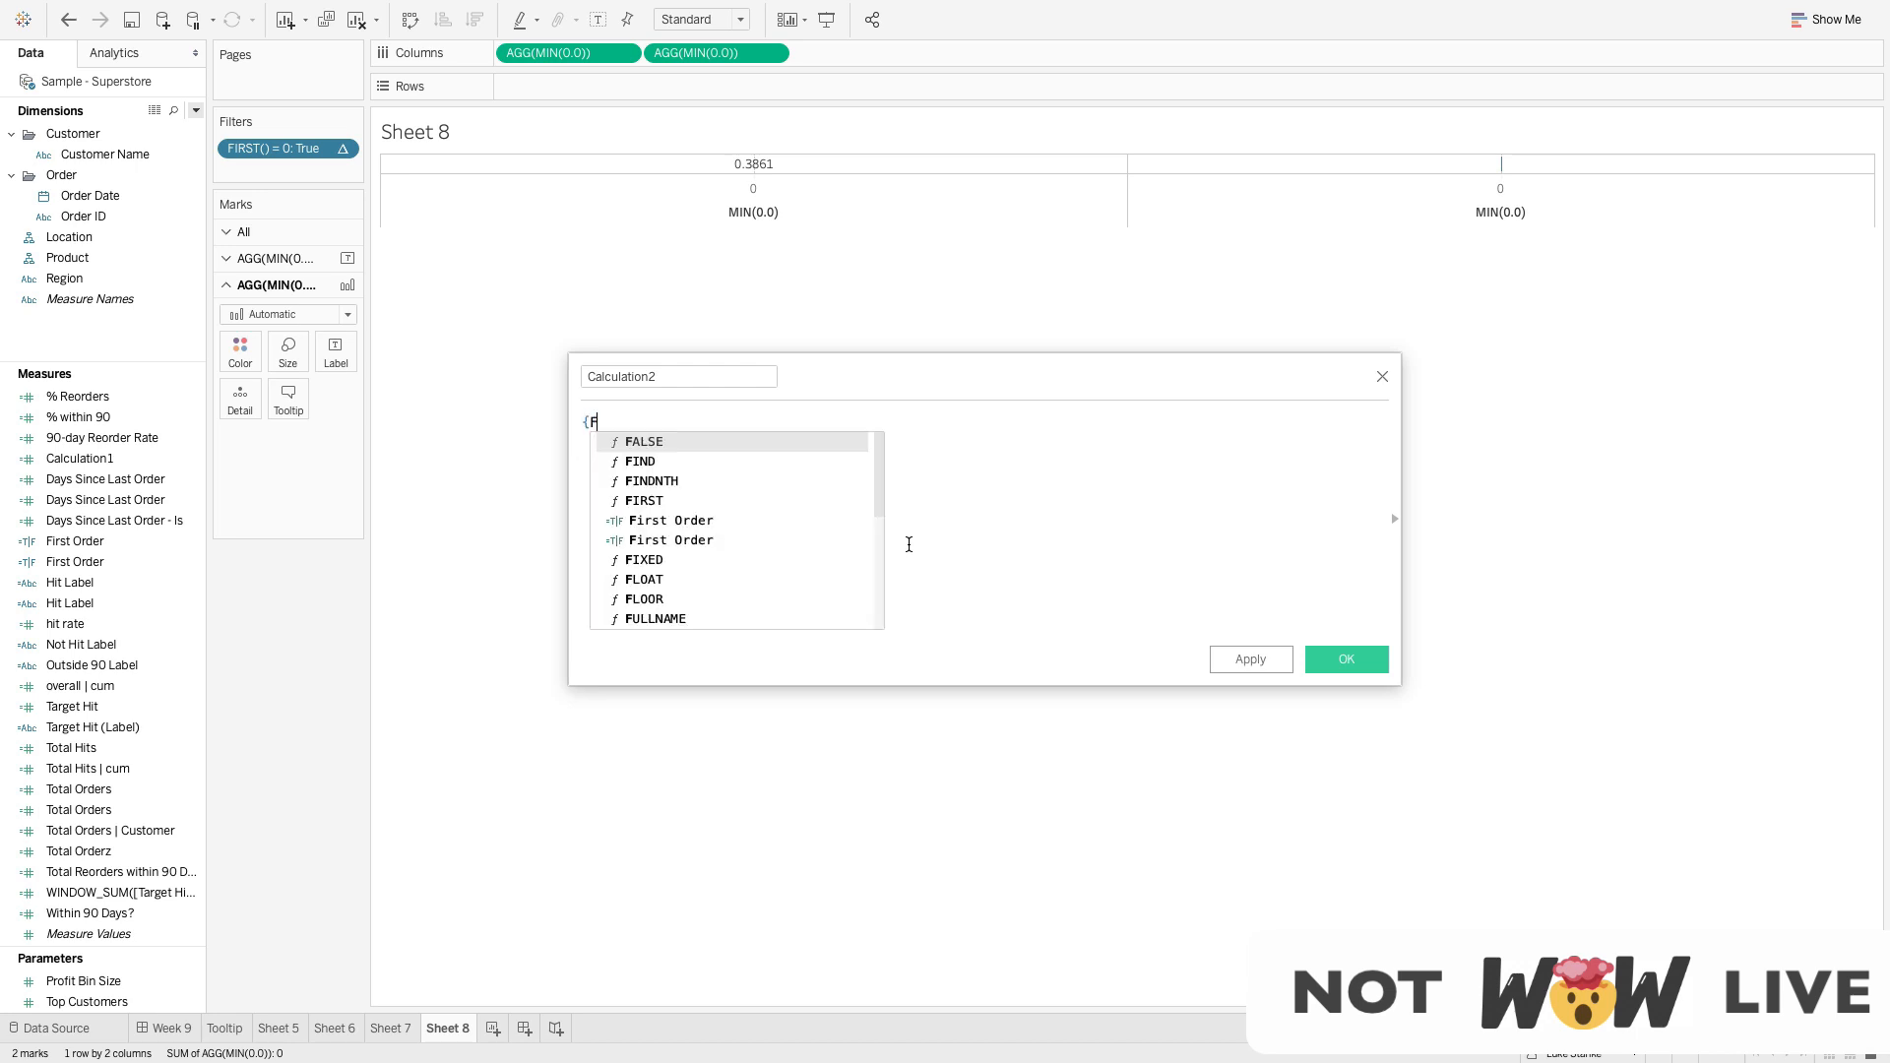
text(IN()
key(BackSpace)
key(BackSpace)
key(BackSpace)
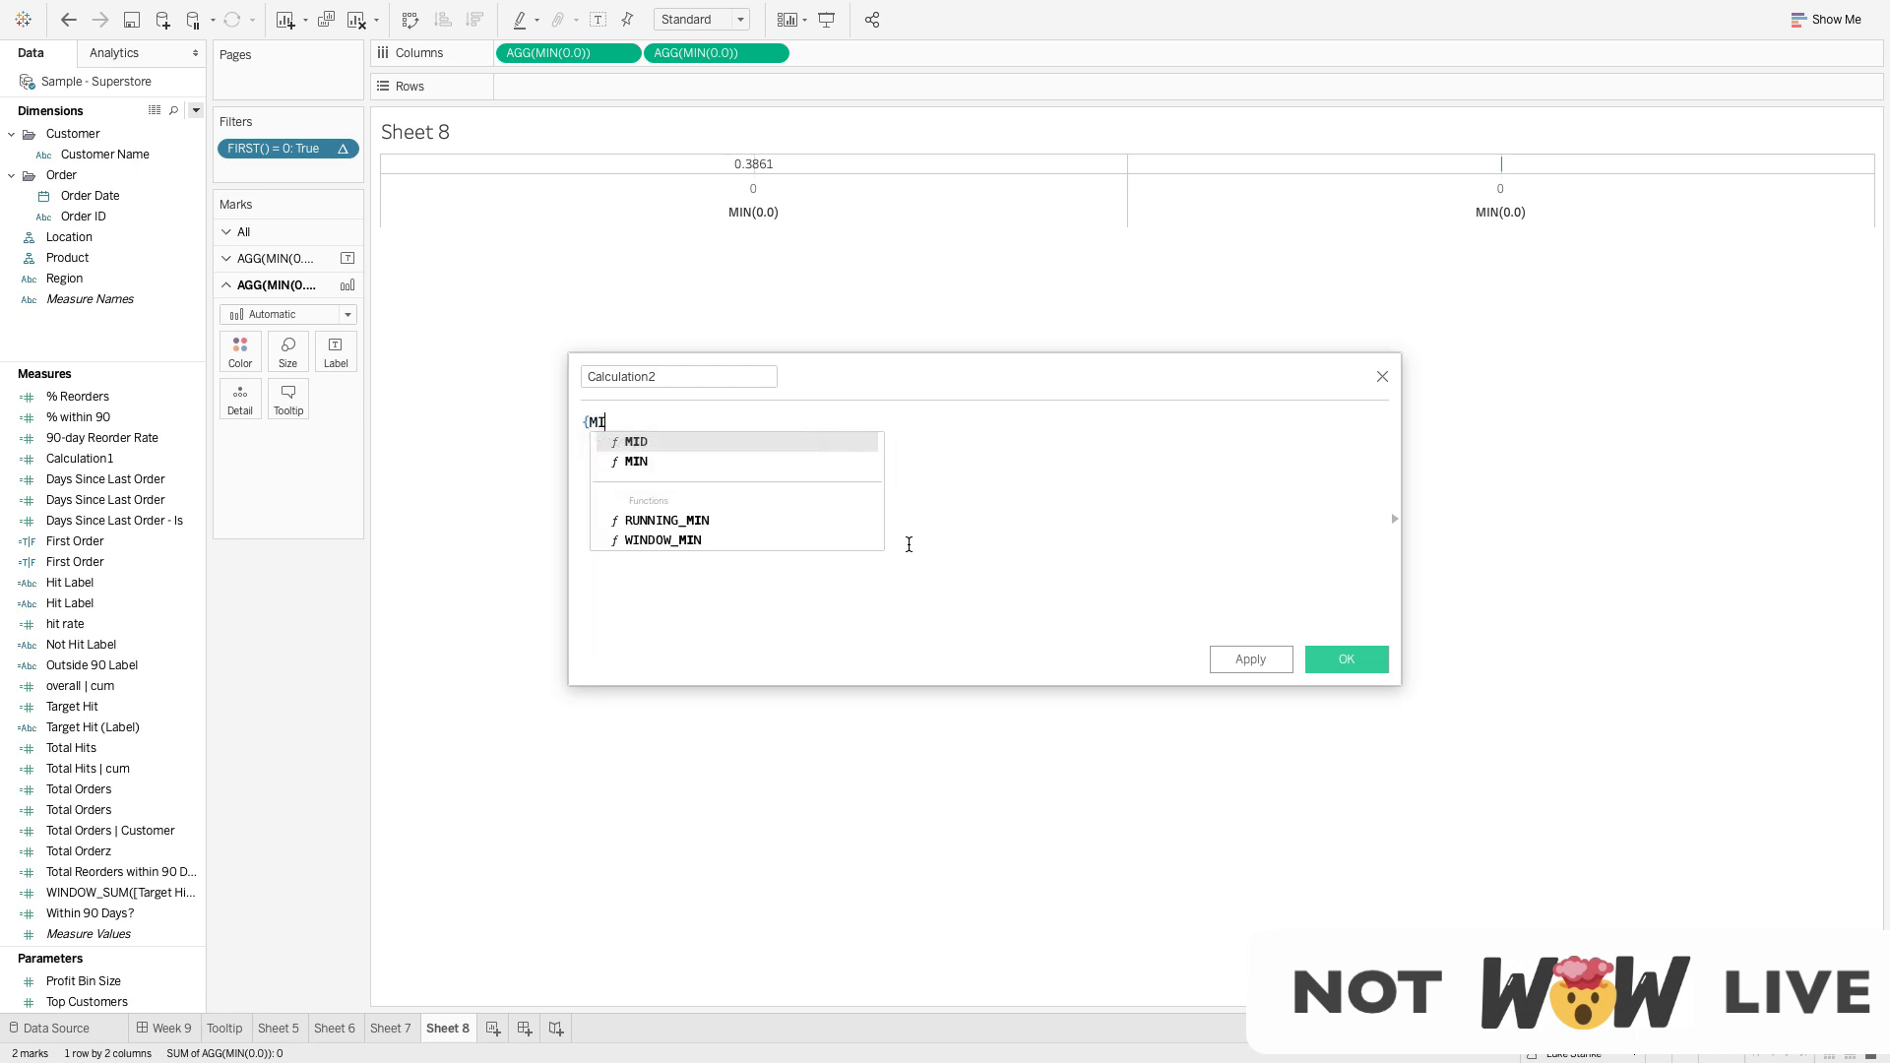
key(BackSpace)
text(COUN)
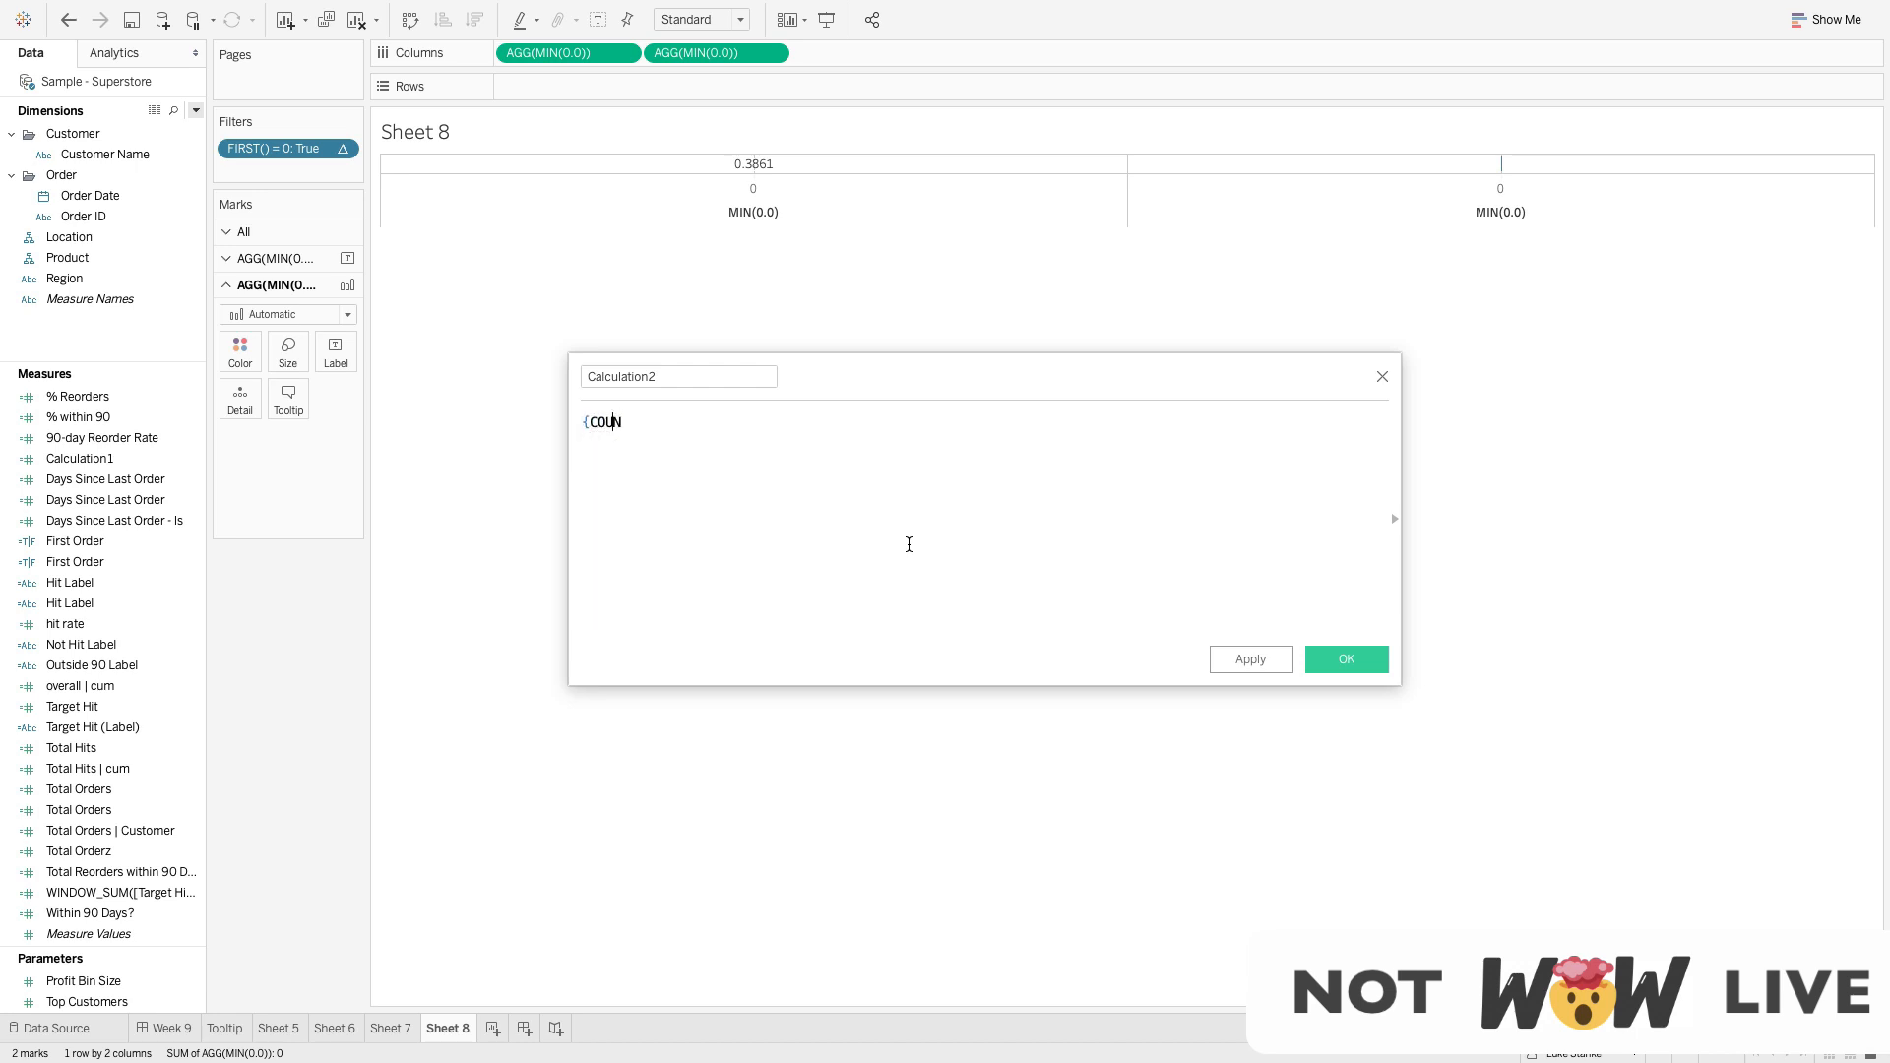
text(TD)
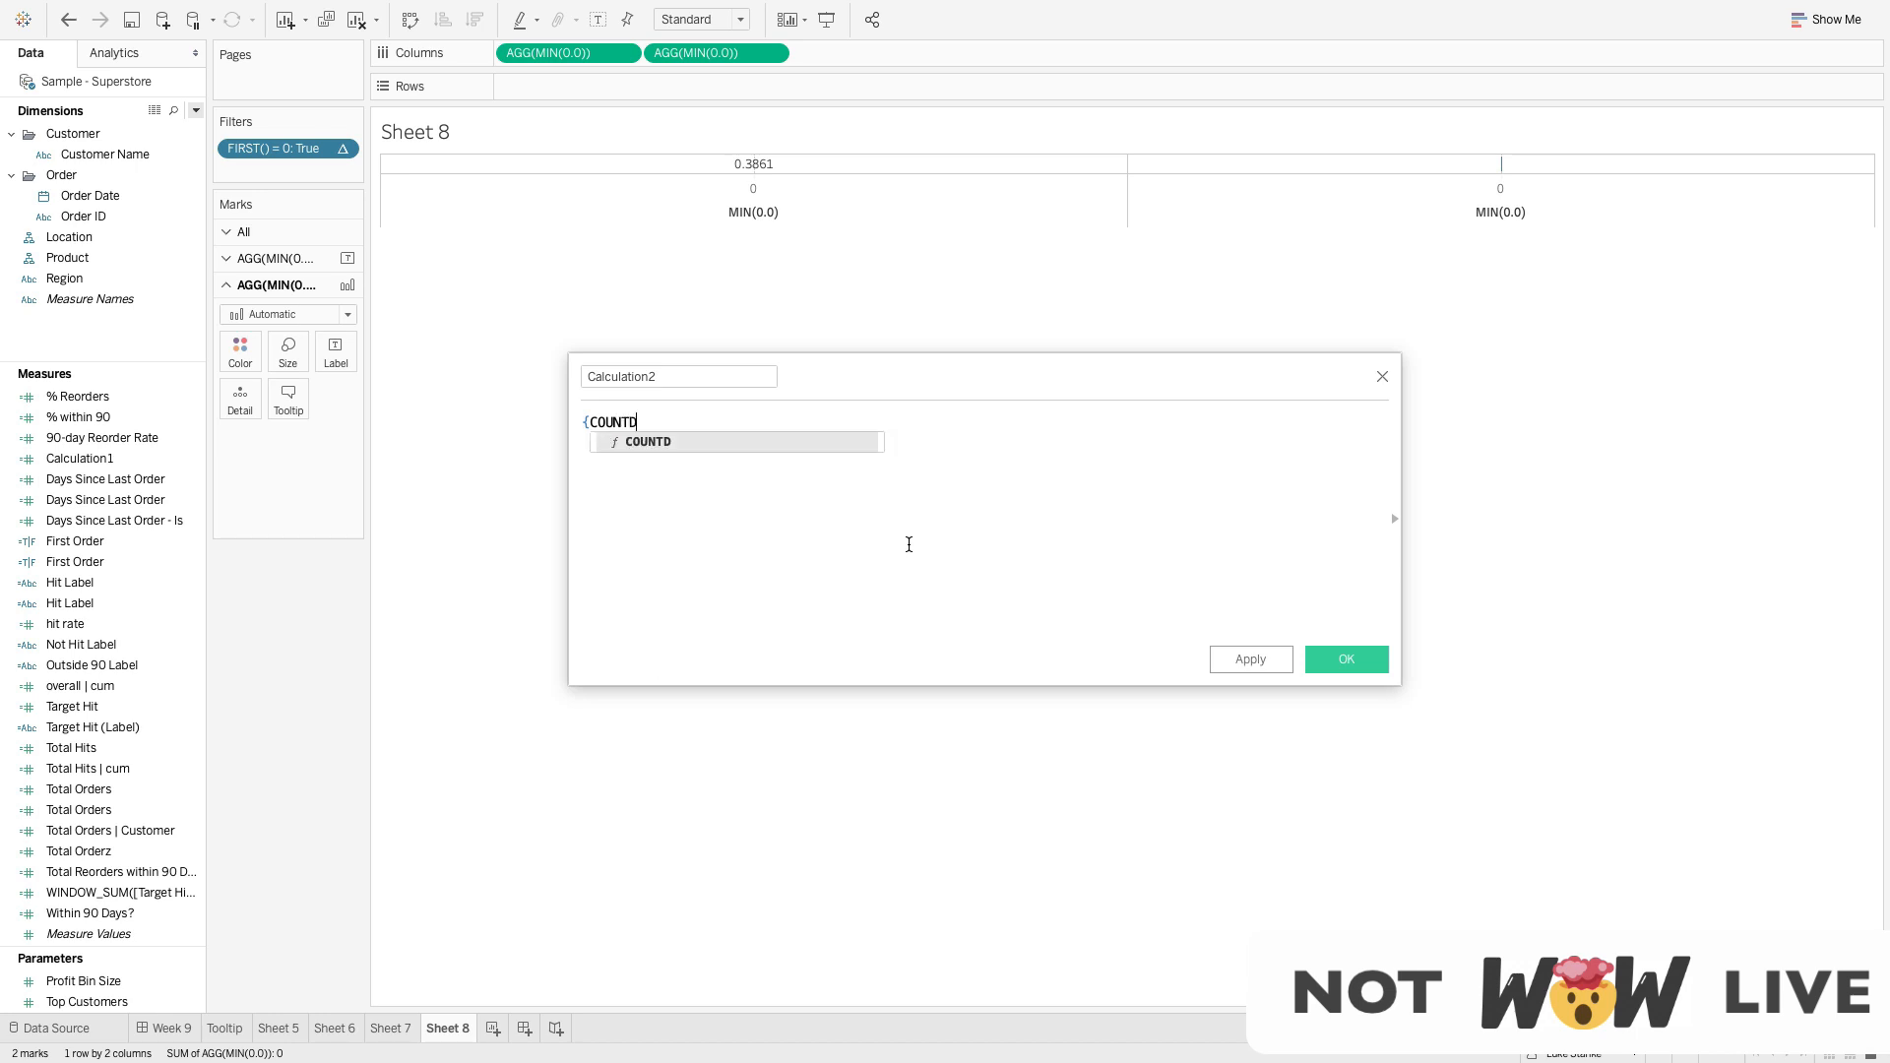
text((Ird)
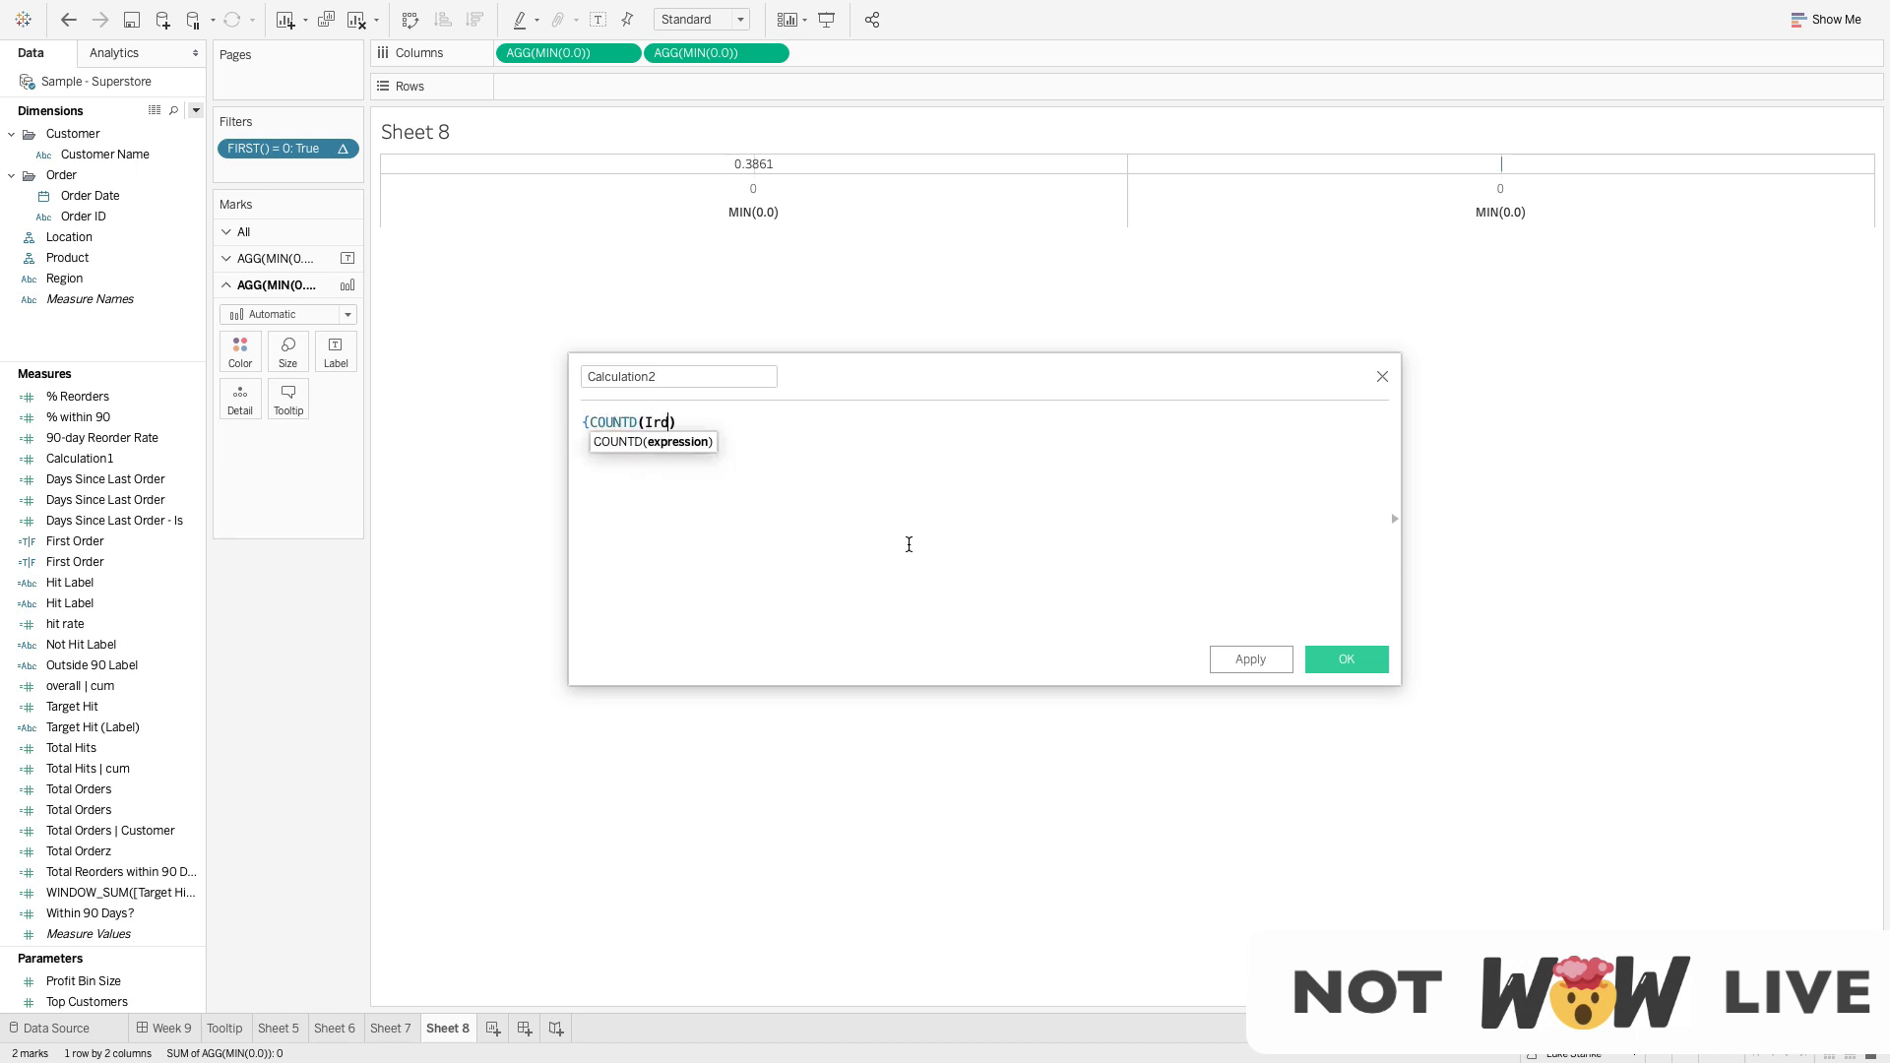
key(BackSpace)
key(BackSpace)
key(Down)
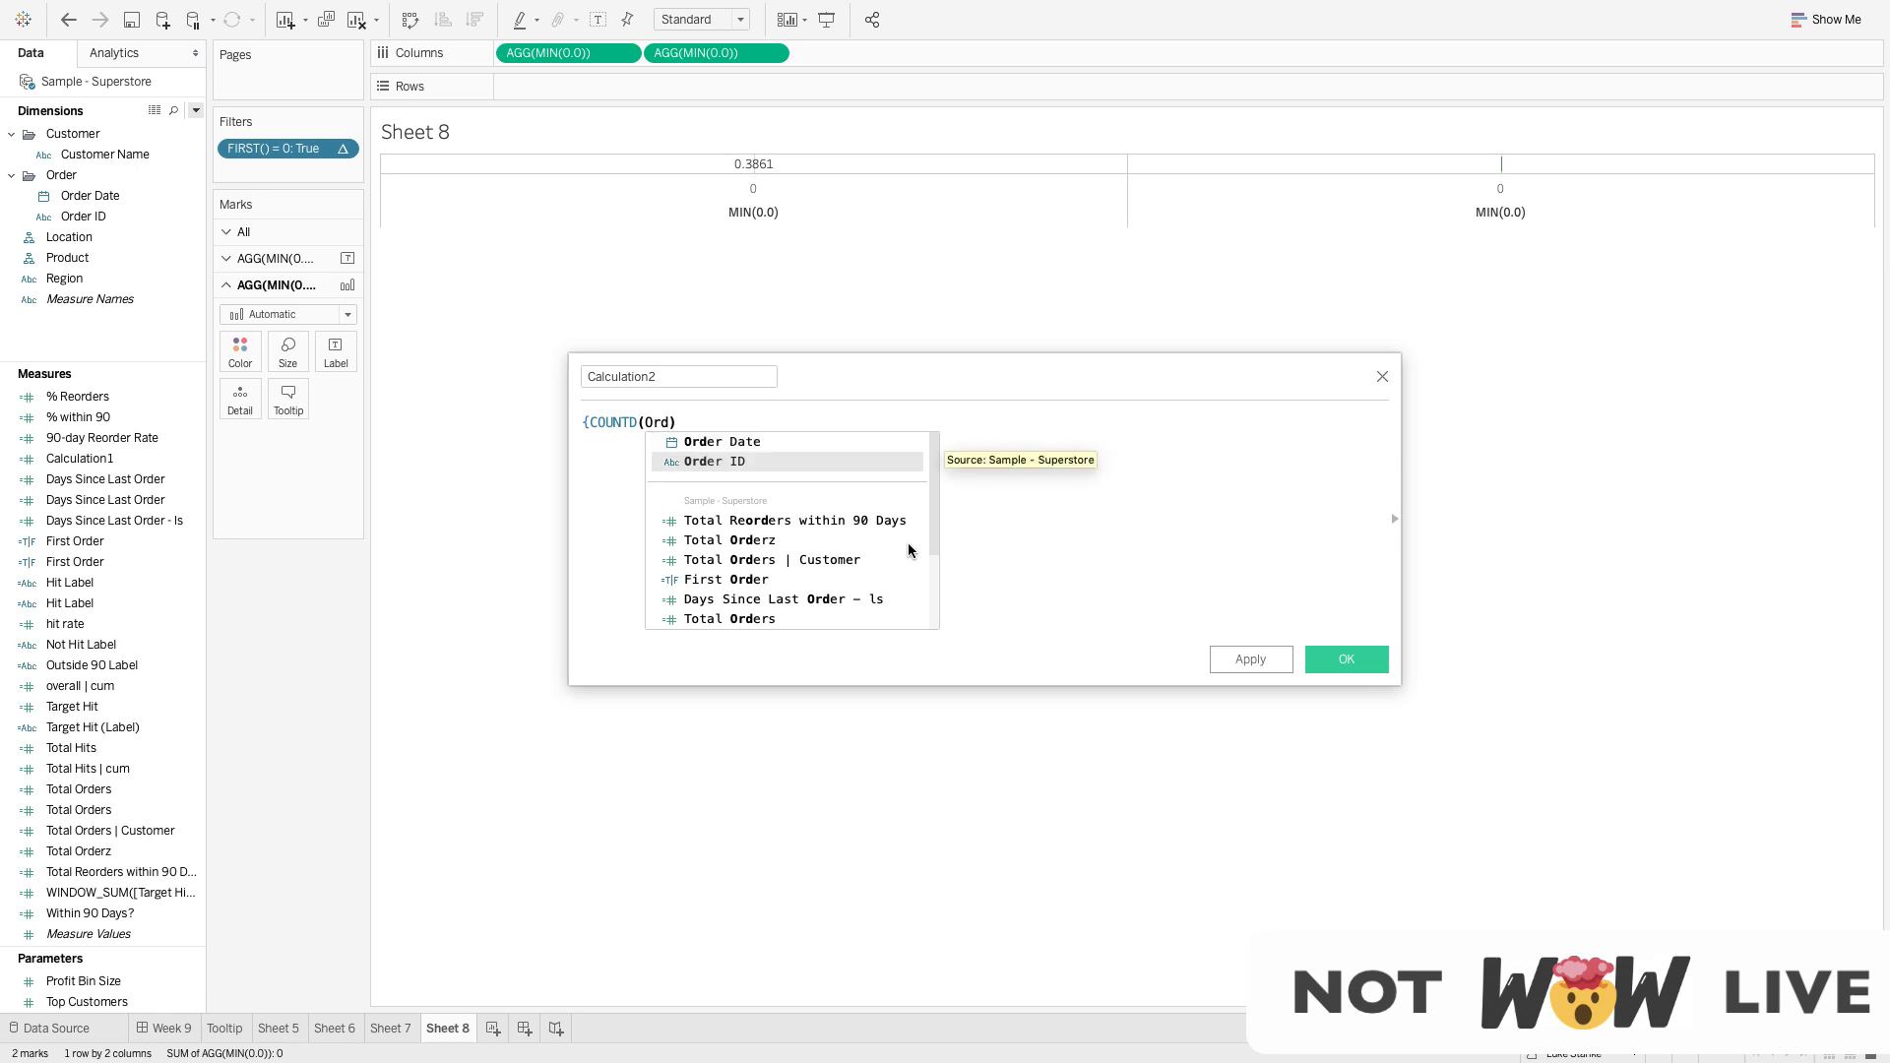
key(Return)
text()})
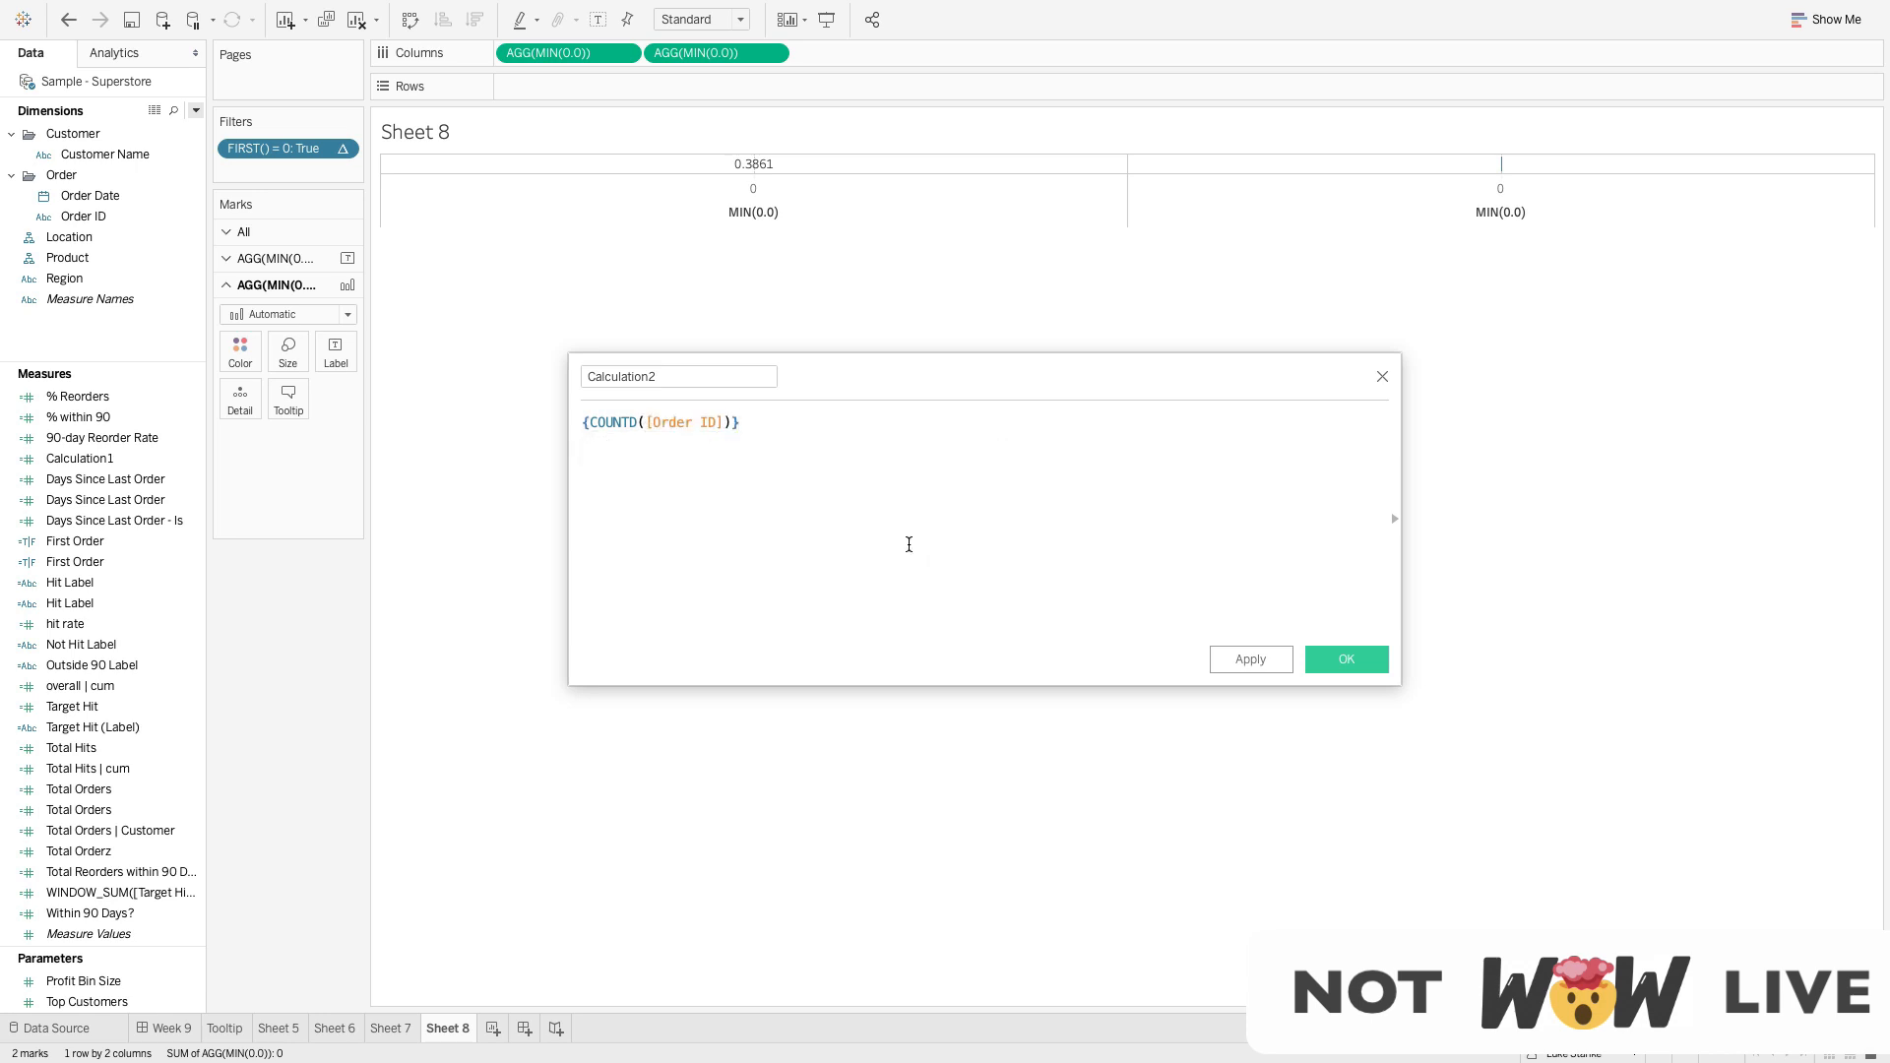
Subtract {COUNTD([Customer Name])} from the distinct order count in the formula
text( -)
text( {)
text(COUNTD)
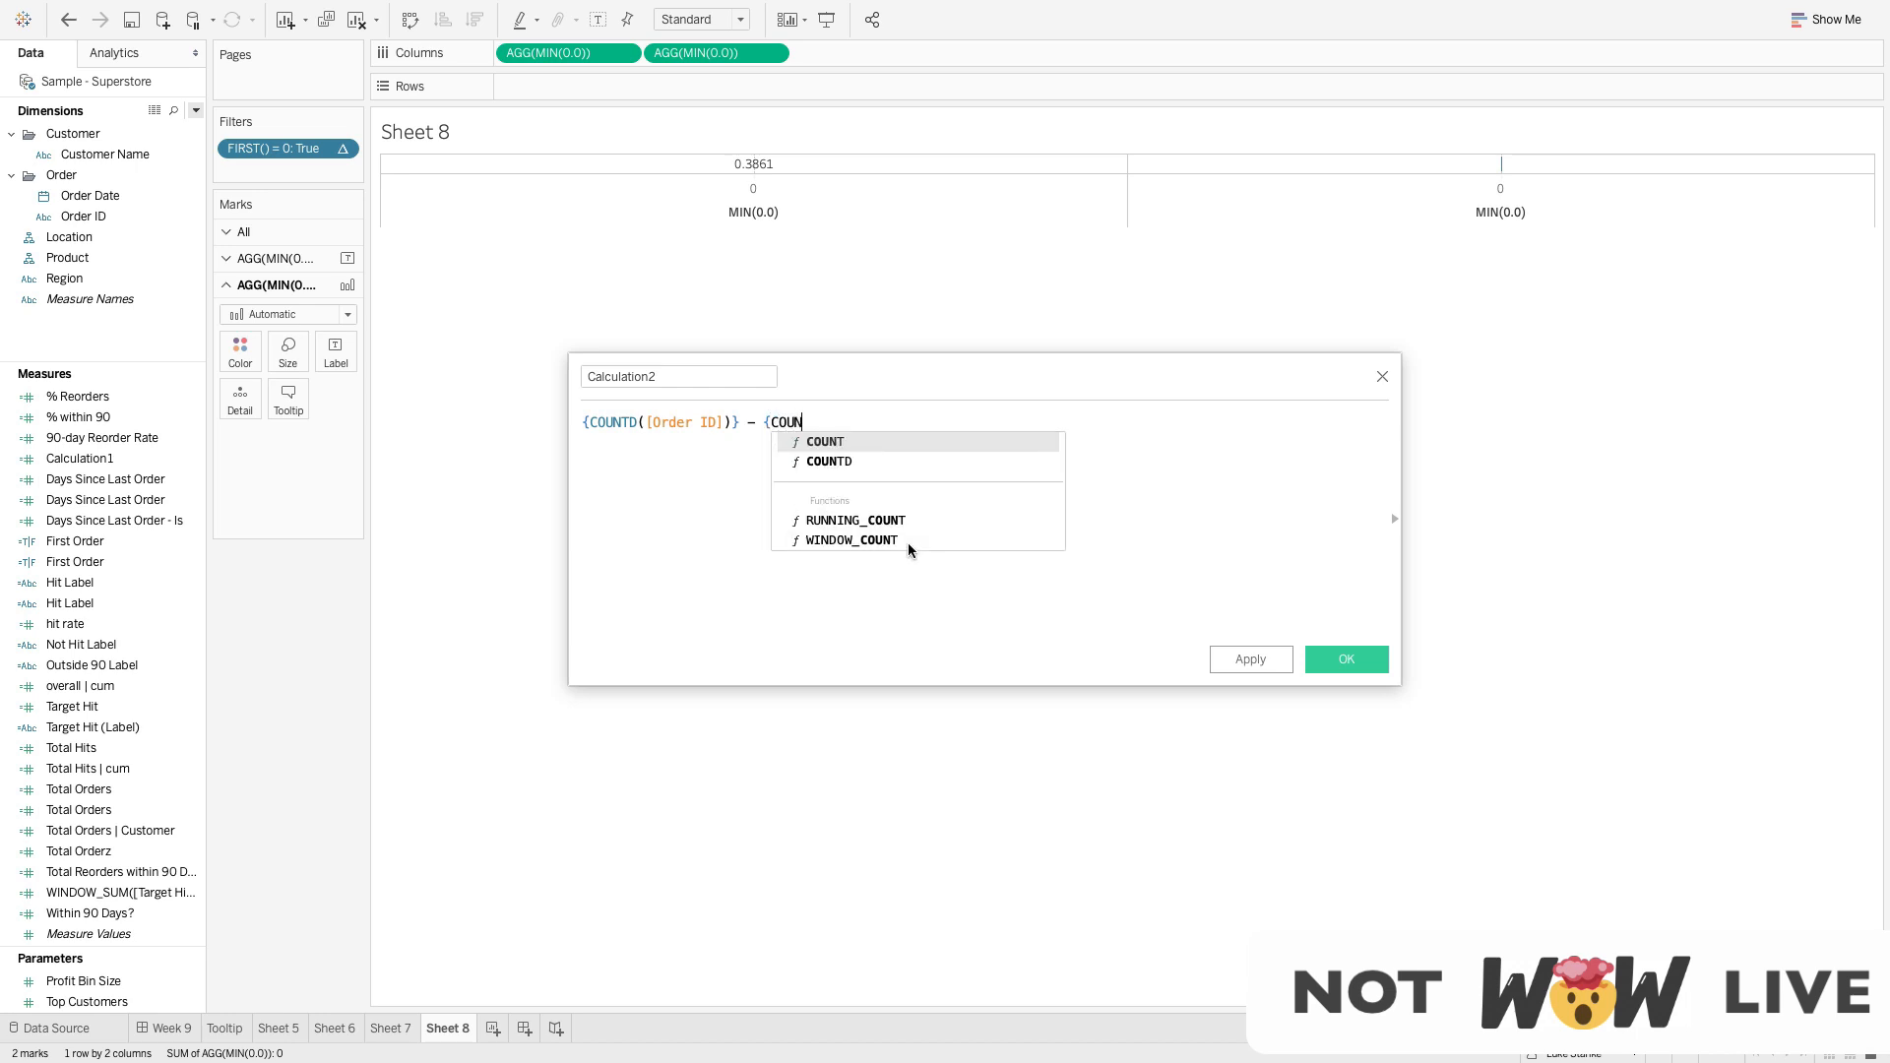
text(()
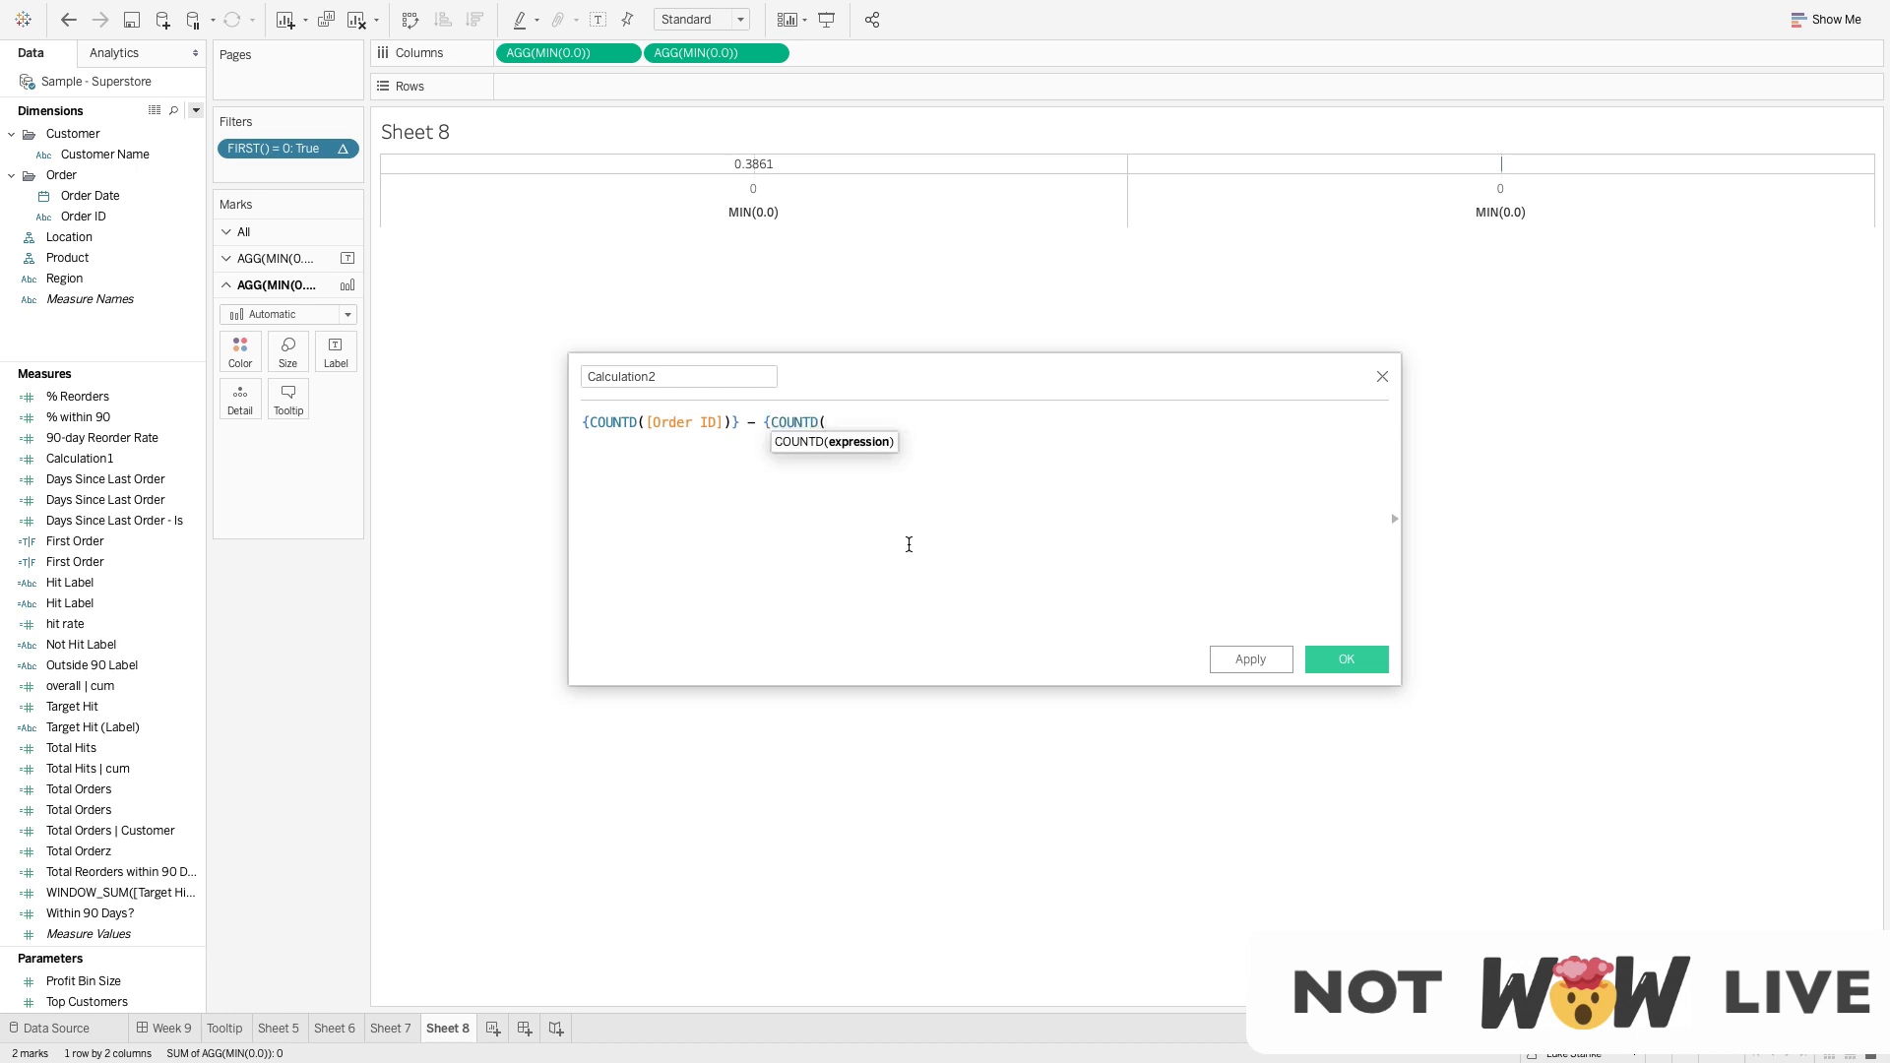
text(cu)
key(Return)
text()})
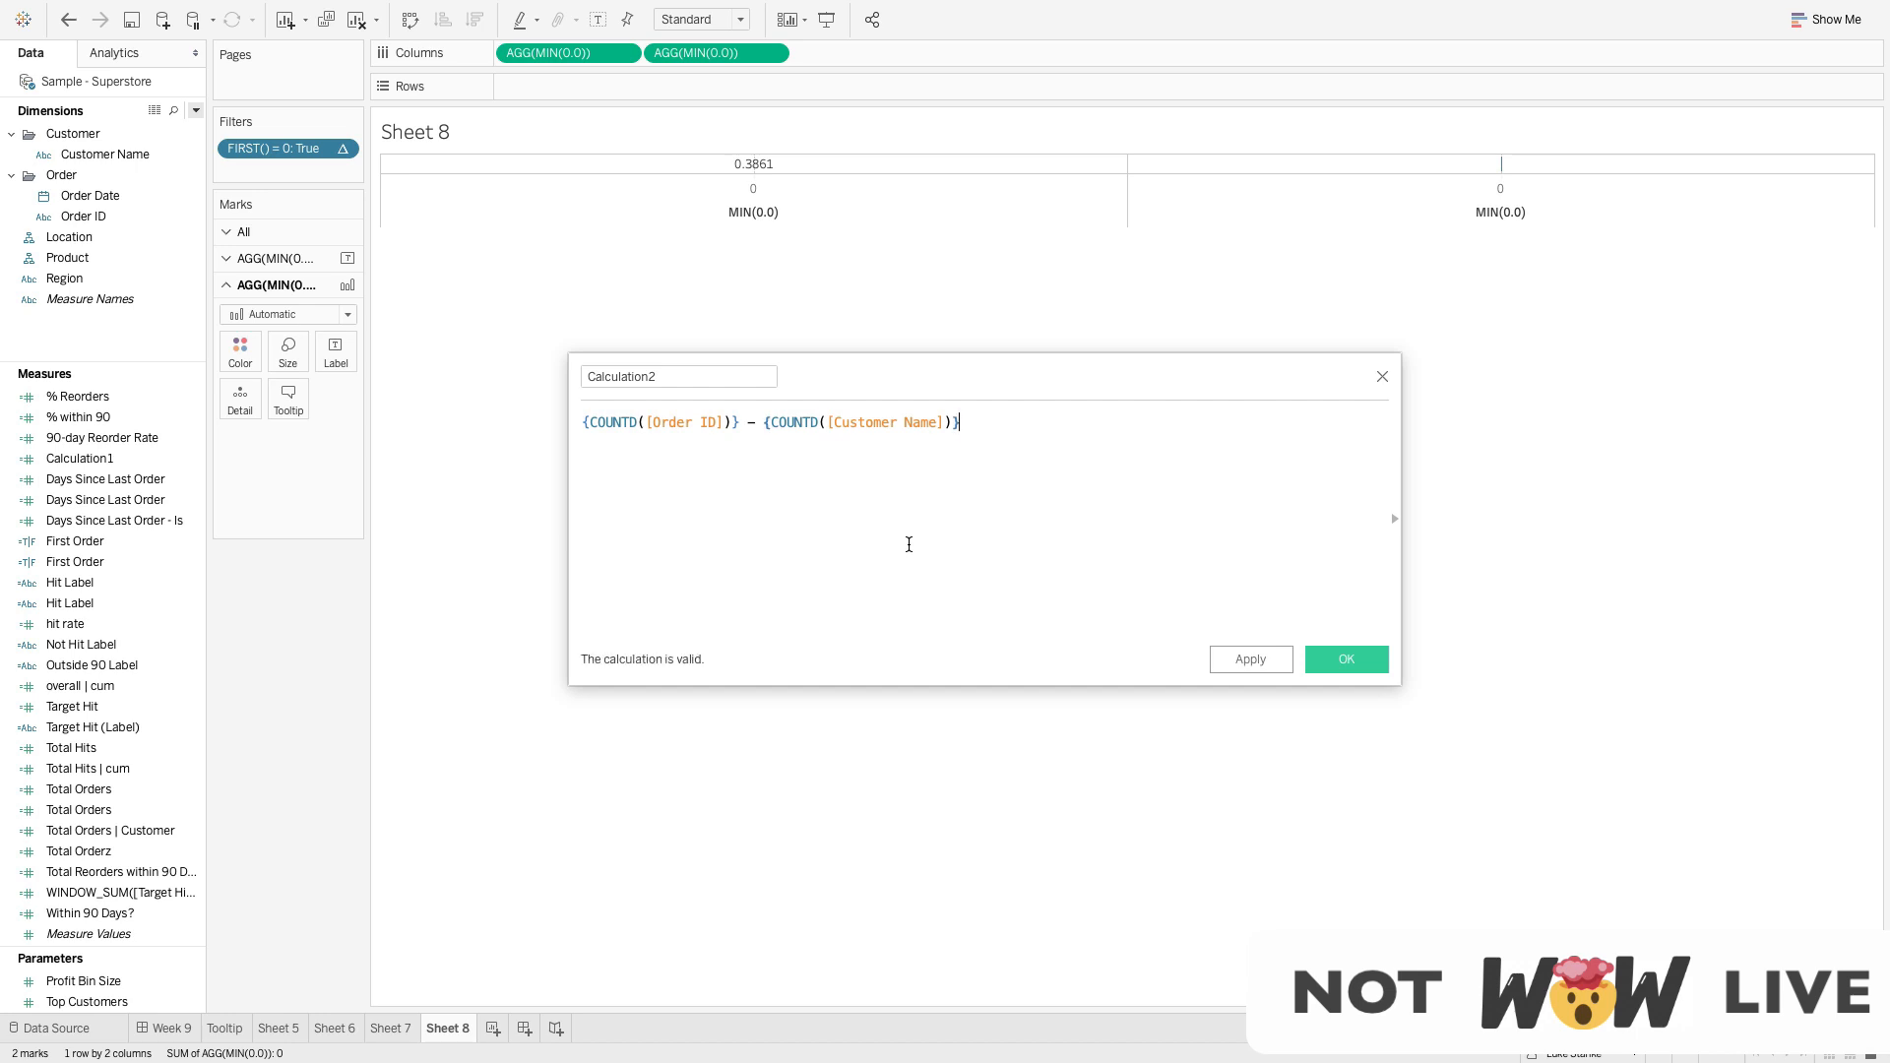
Wrap the whole difference in parentheses and follow it with a division sign
key(Home)
text(()
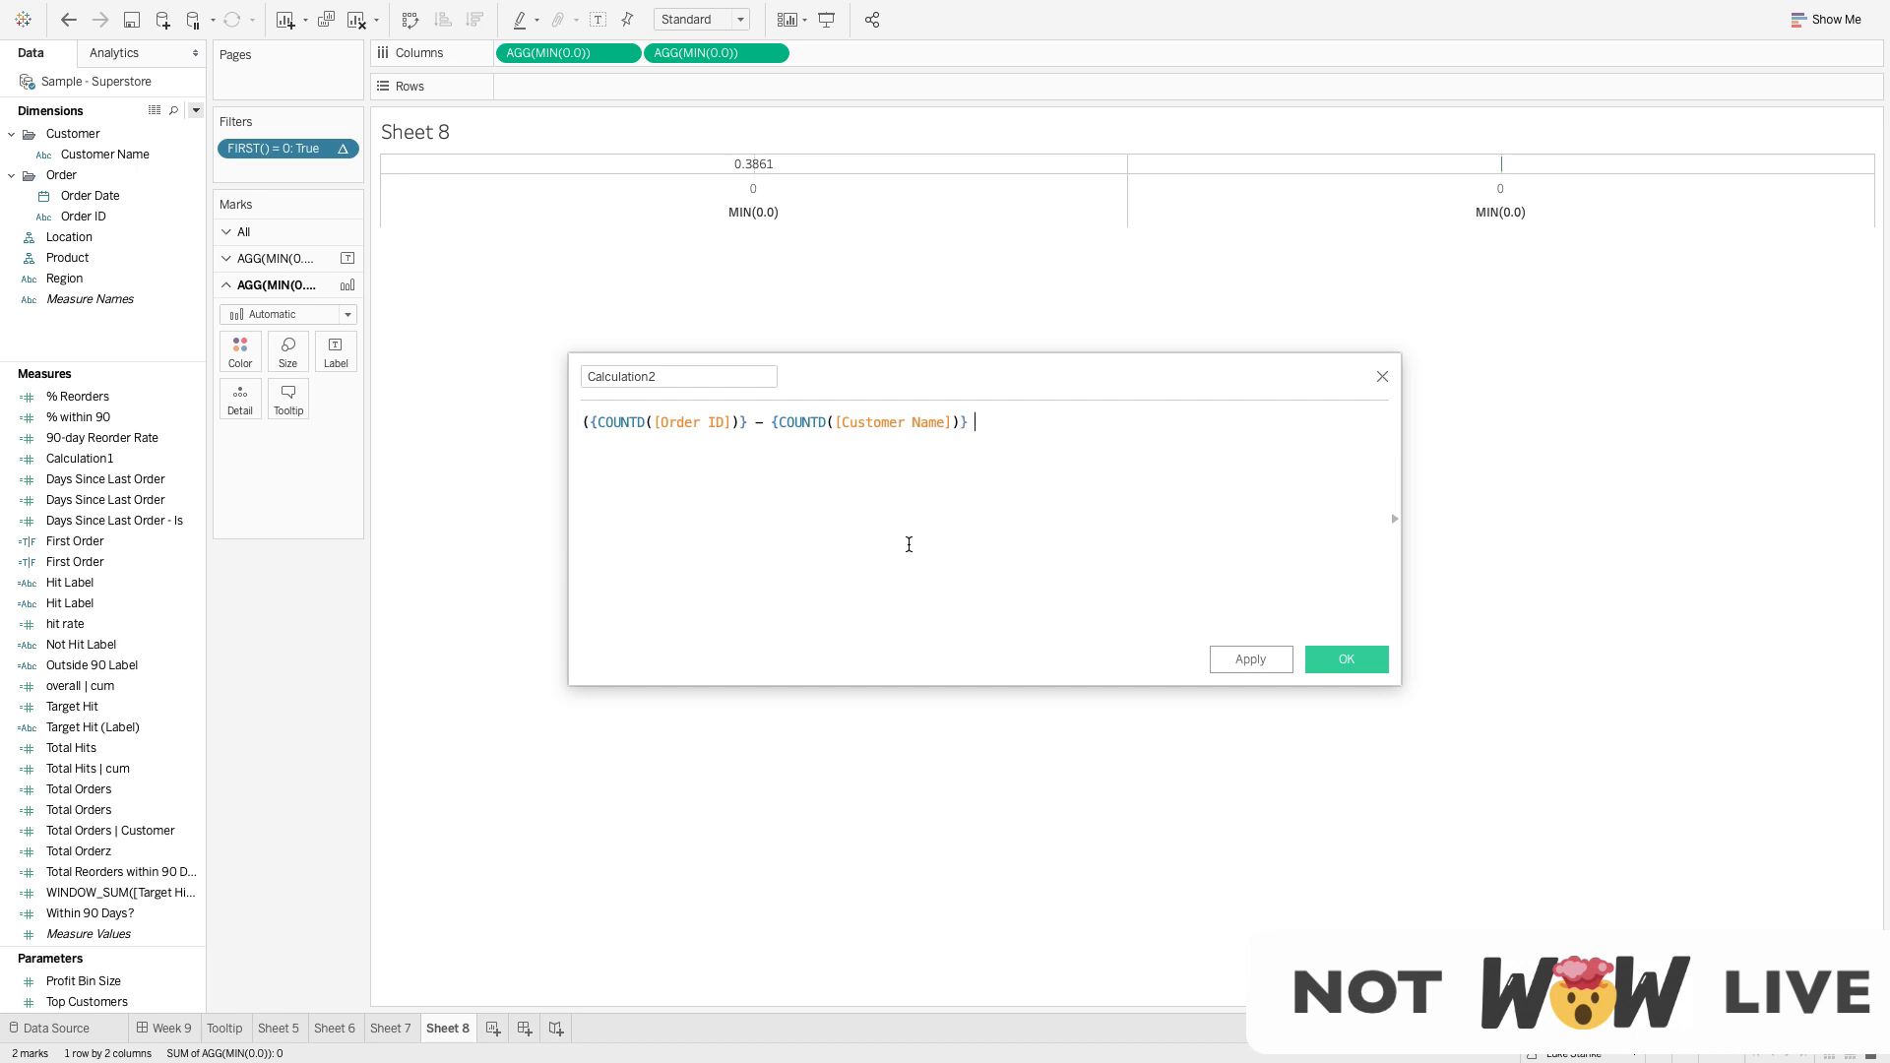
text()/)
Copy the {COUNTD([Customer Name])} expression and paste it inside parentheses as the formula's divisor
key(Left)
key(alt+shift+Left)
key(alt+shift+Left)
key(alt+shift+Left)
key(alt+shift+Left)
key(alt+shift+Left)
key(Left)
key(alt+shift+Right)
key(Left)
key(Left)
key(alt+shift+Right)
key(alt+shift+Right)
key(alt+shift+Right)
key(alt+shift+Right)
key(alt+shift+Right)
key(alt+shift+Right)
key(alt+shift+Right)
key(ctrl+c)
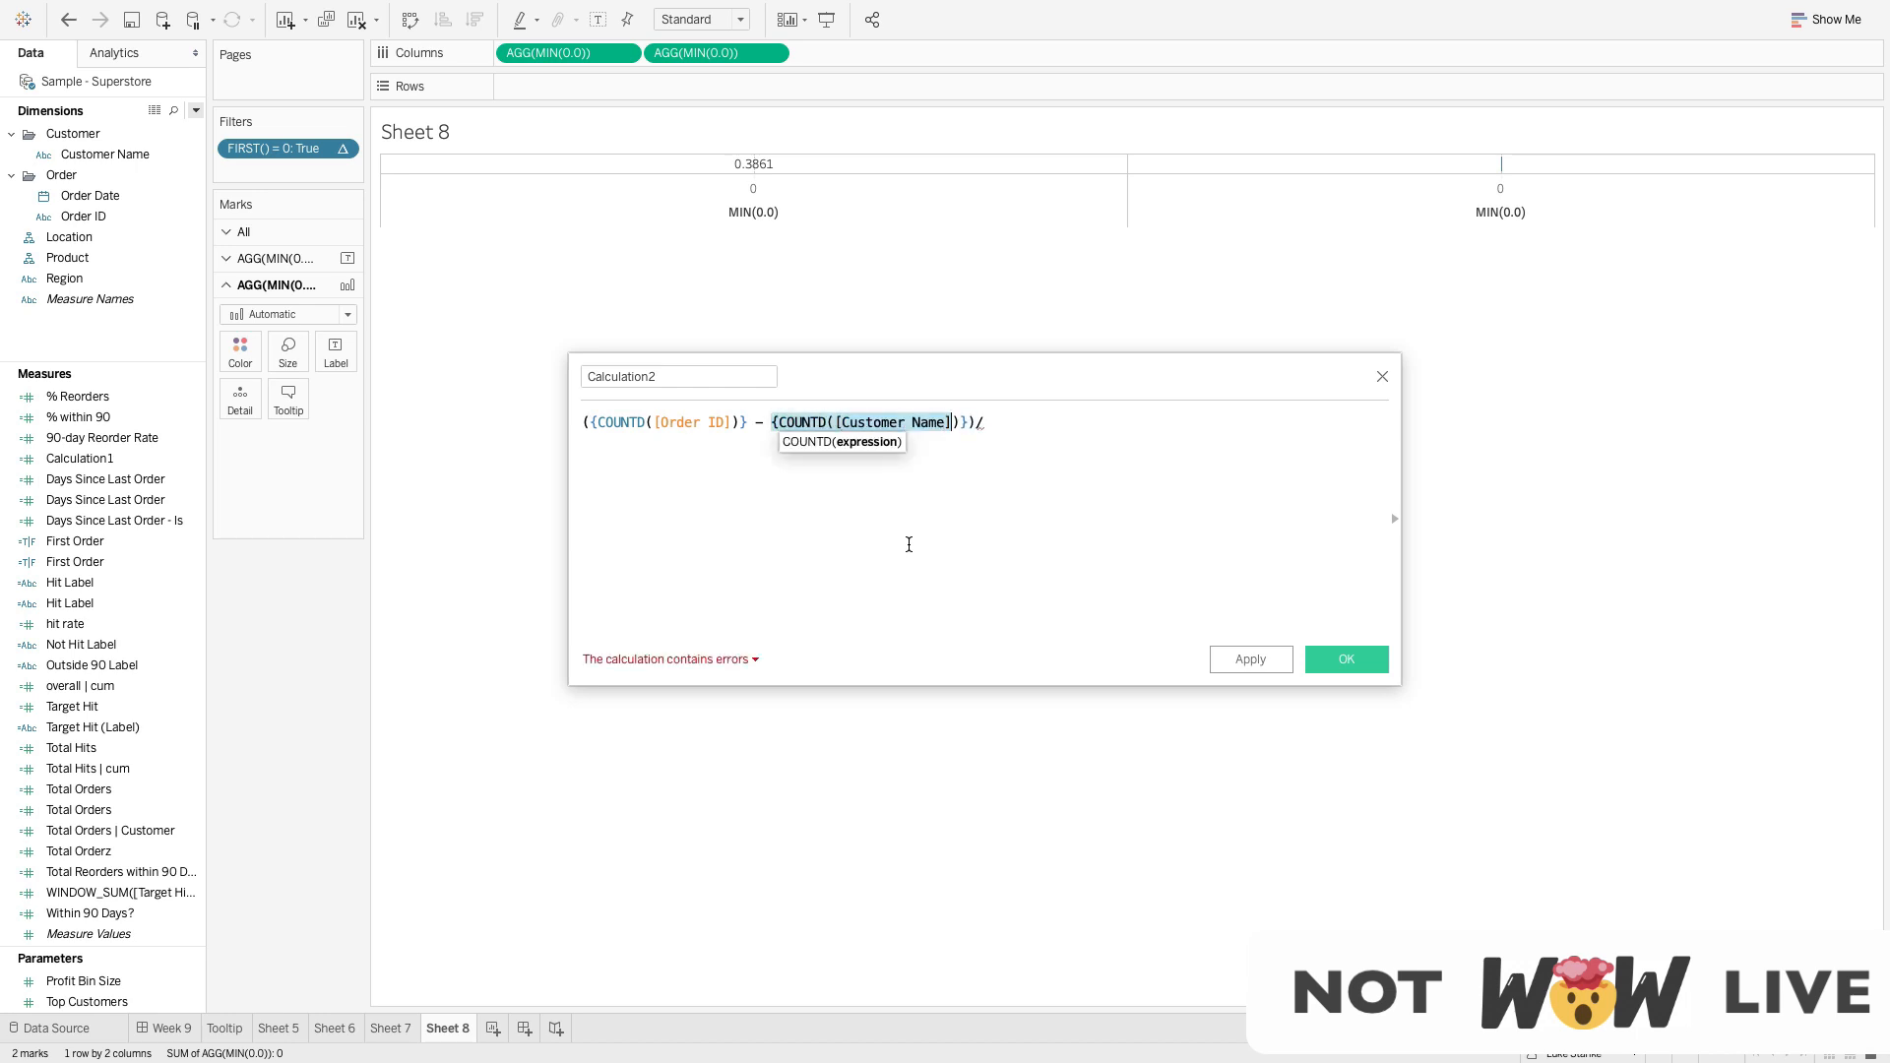
key(End)
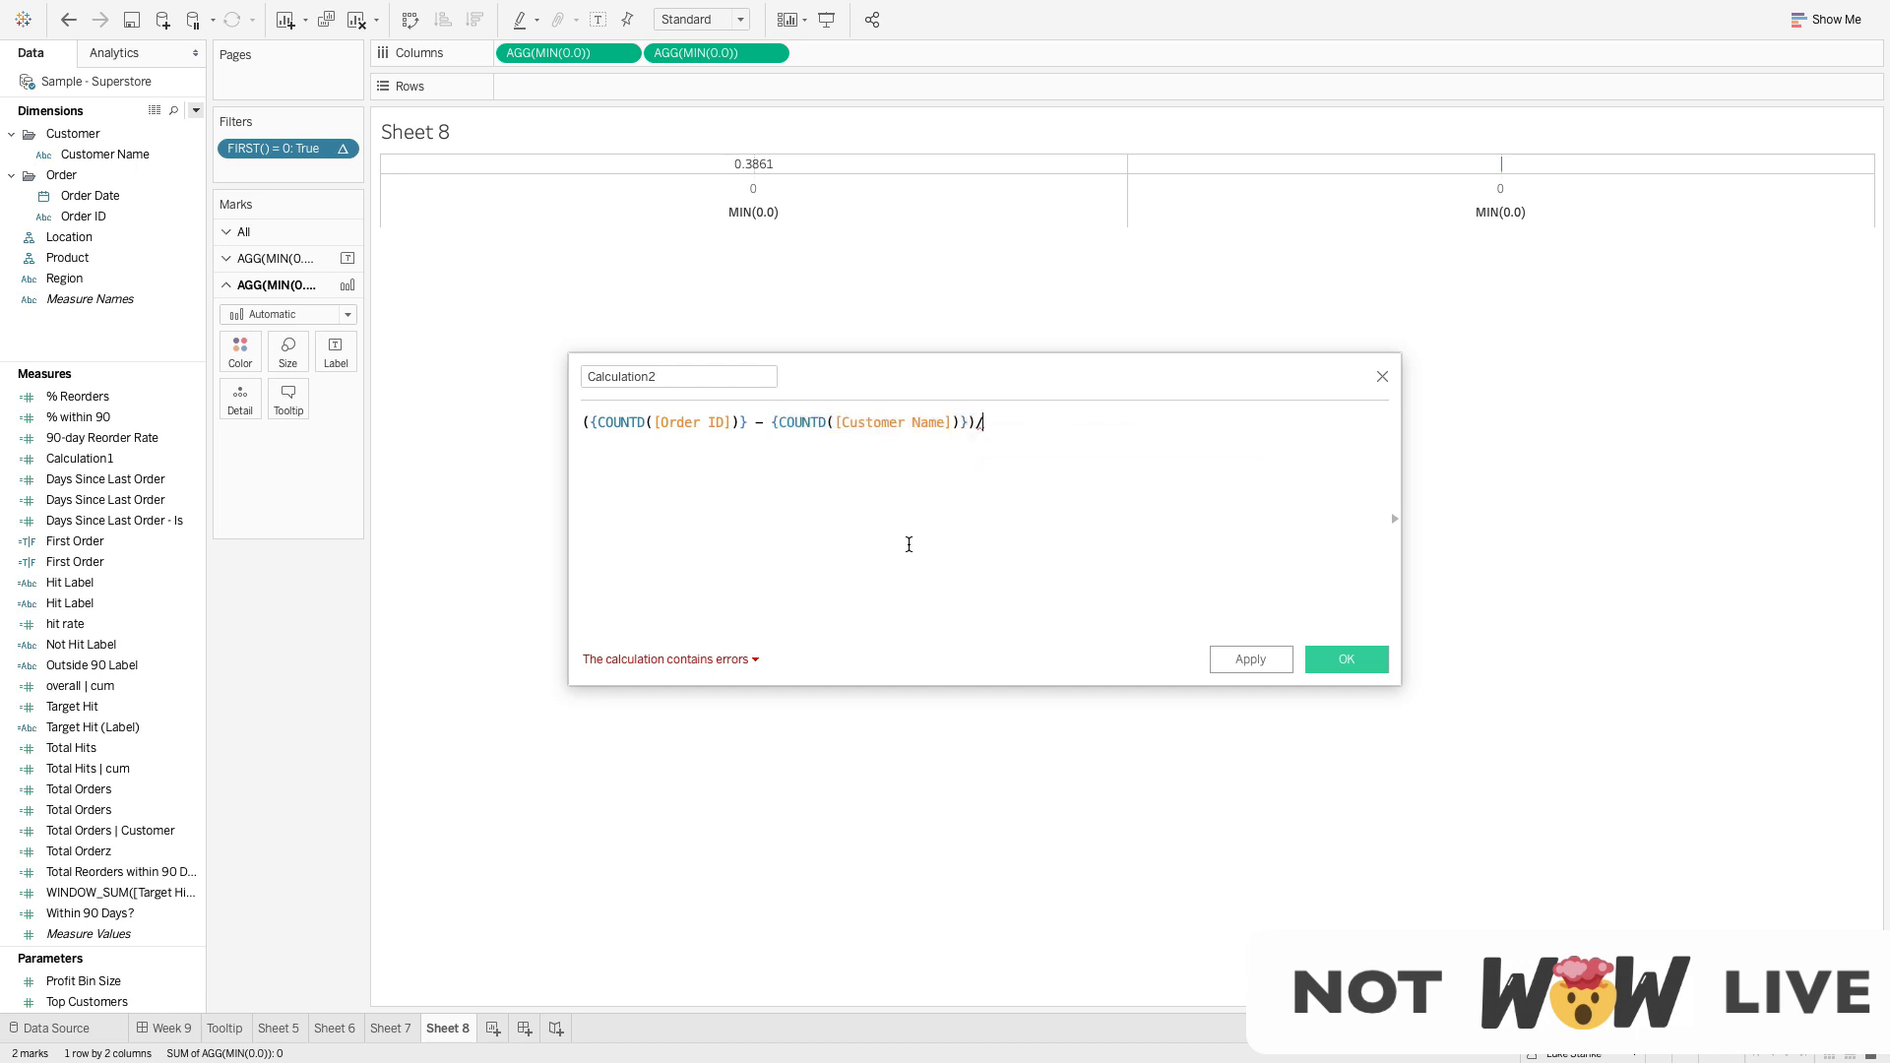
text(())
key(ctrl+v)
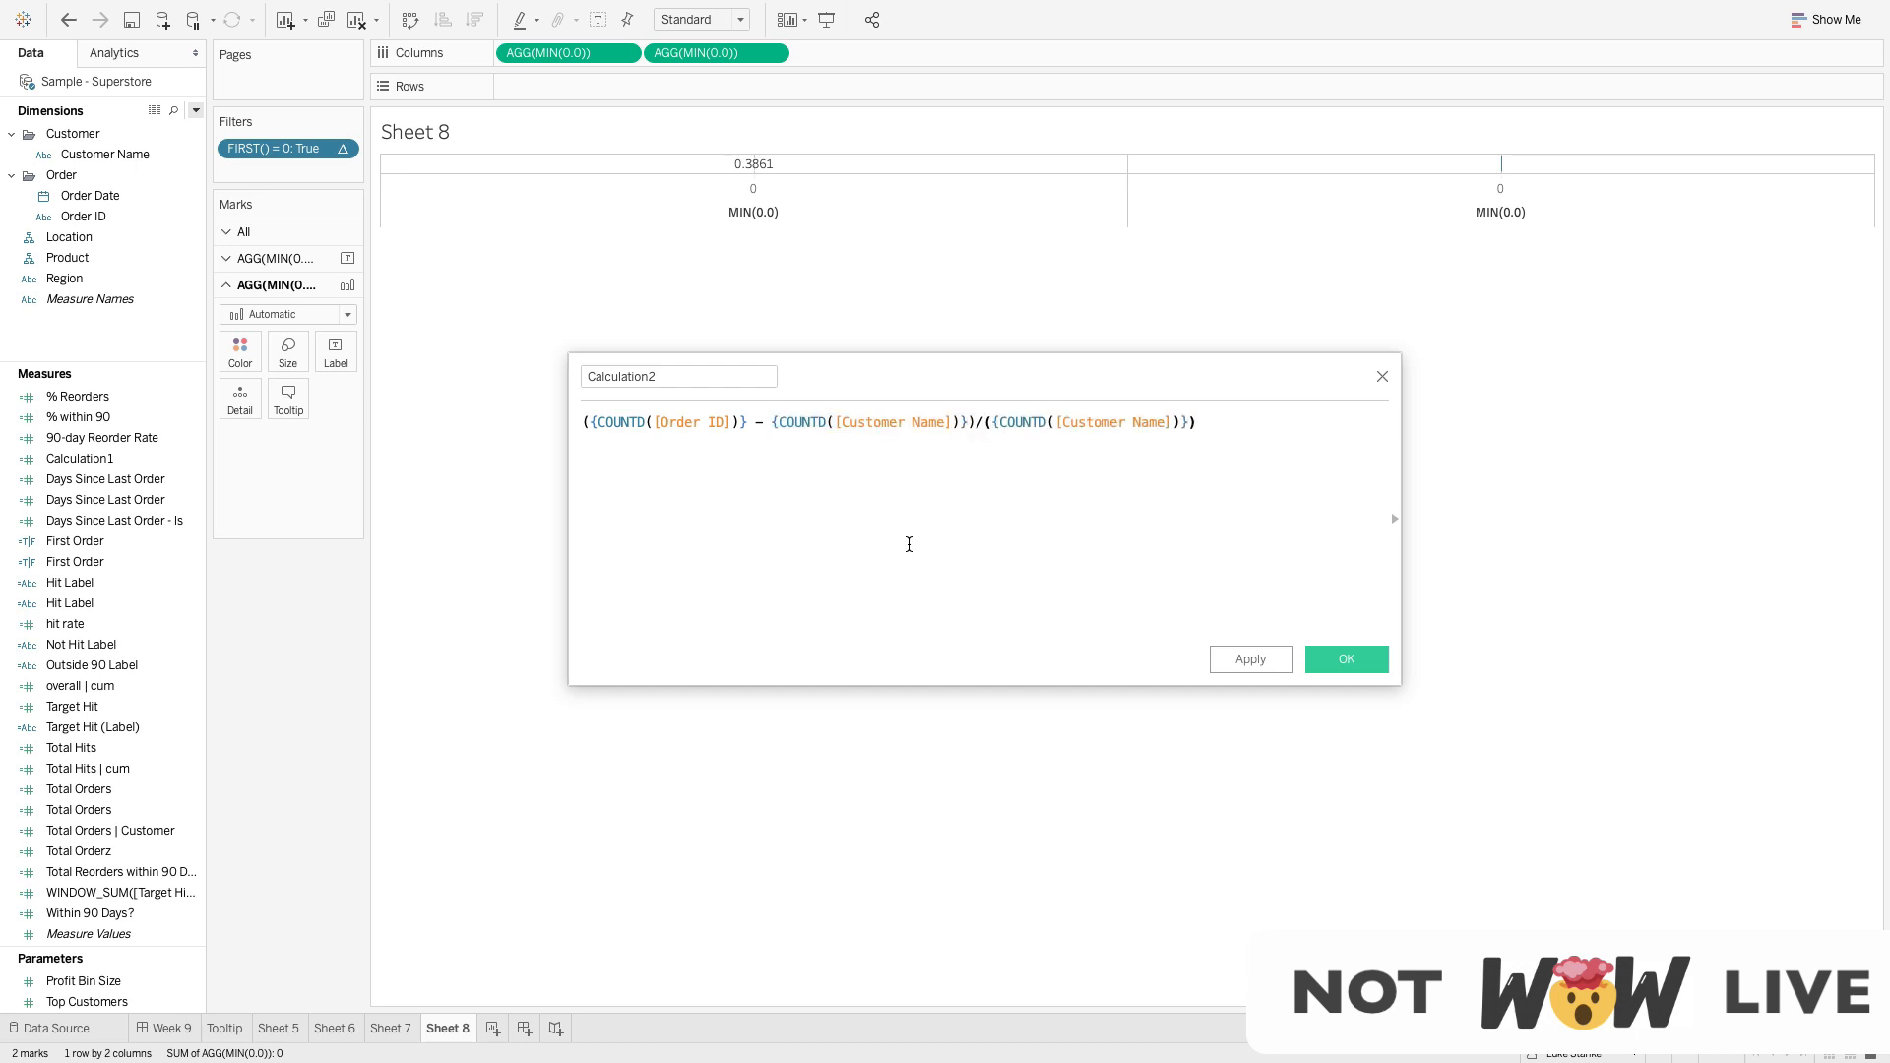
Save the calculation as Orders/Customer and add it to the label of the second MIN(0.0) marks
double_click(638, 378)
text(Orider)
key(BackSpace)
key(BackSpace)
key(BackSpace)
key(BackSpace)
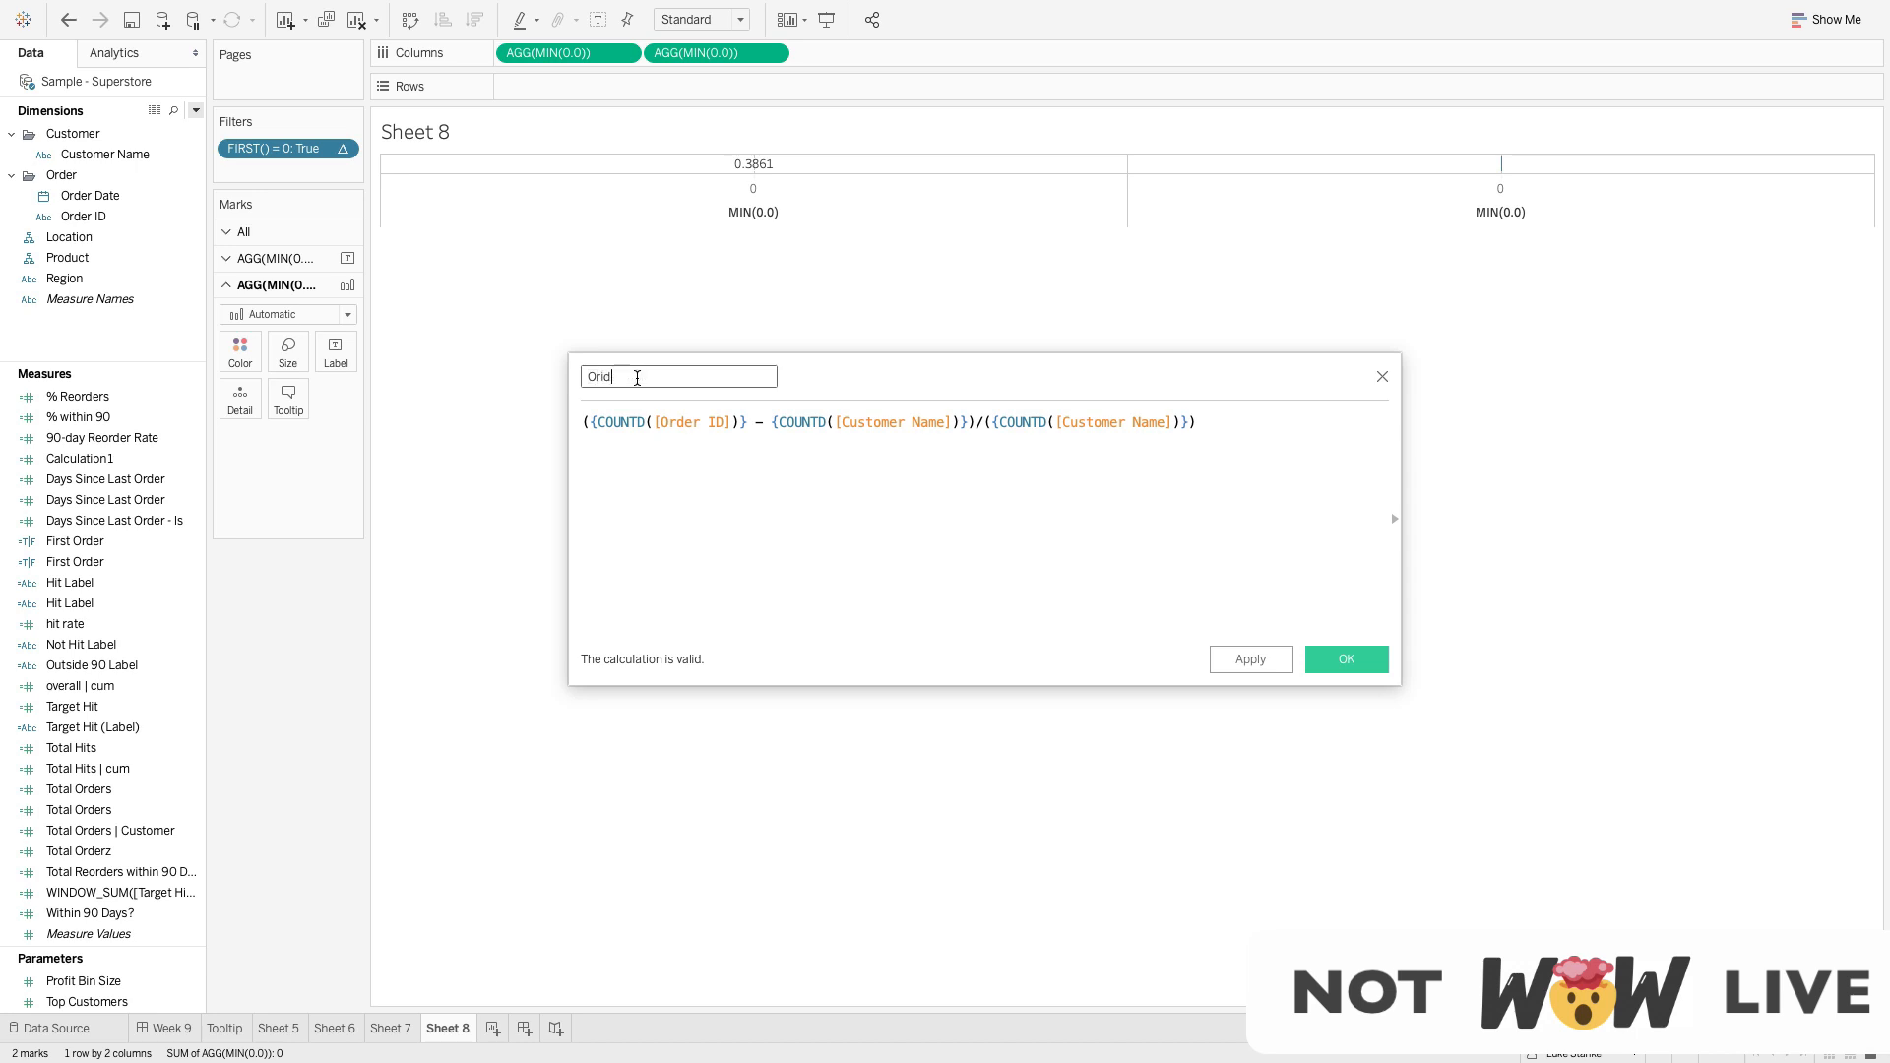
text(ders/Customer)
click(1361, 668)
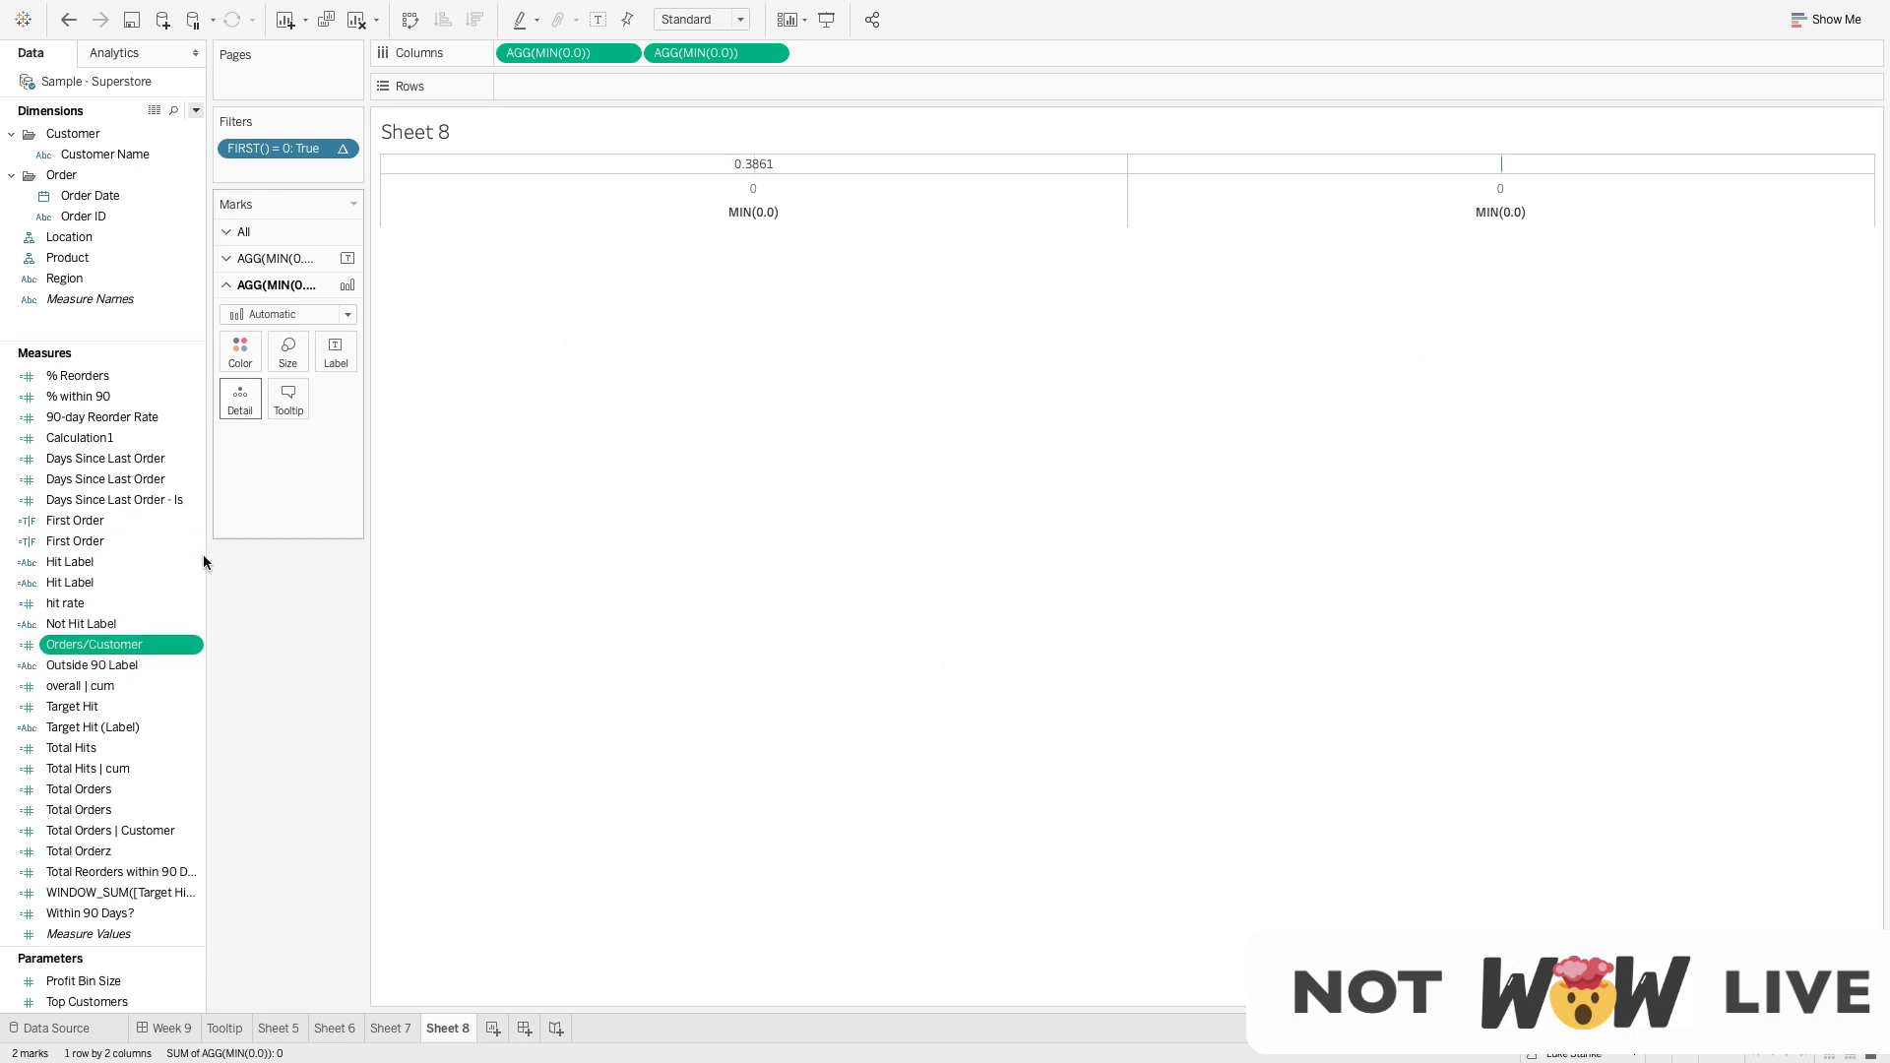
drag(128, 648, 340, 362)
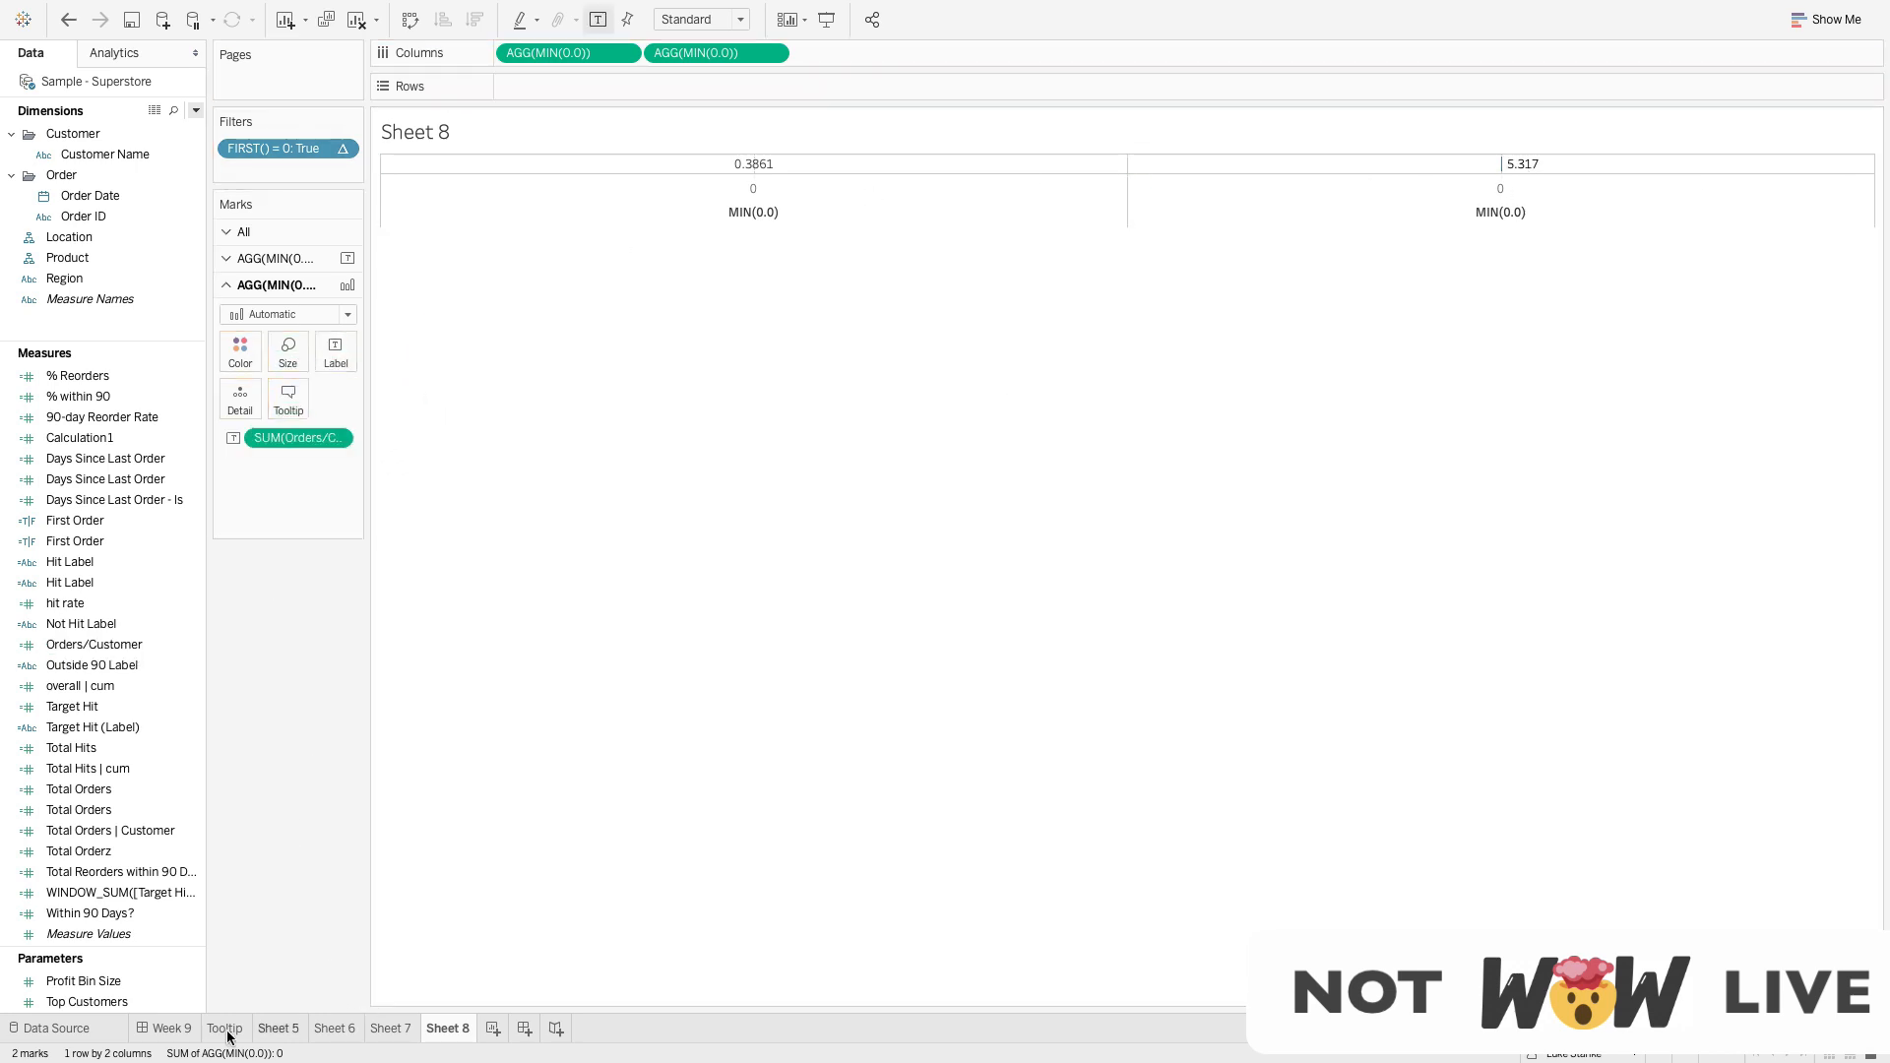
Examine the tooltip of an order mark in the finished Week 9 dashboard
click(167, 1027)
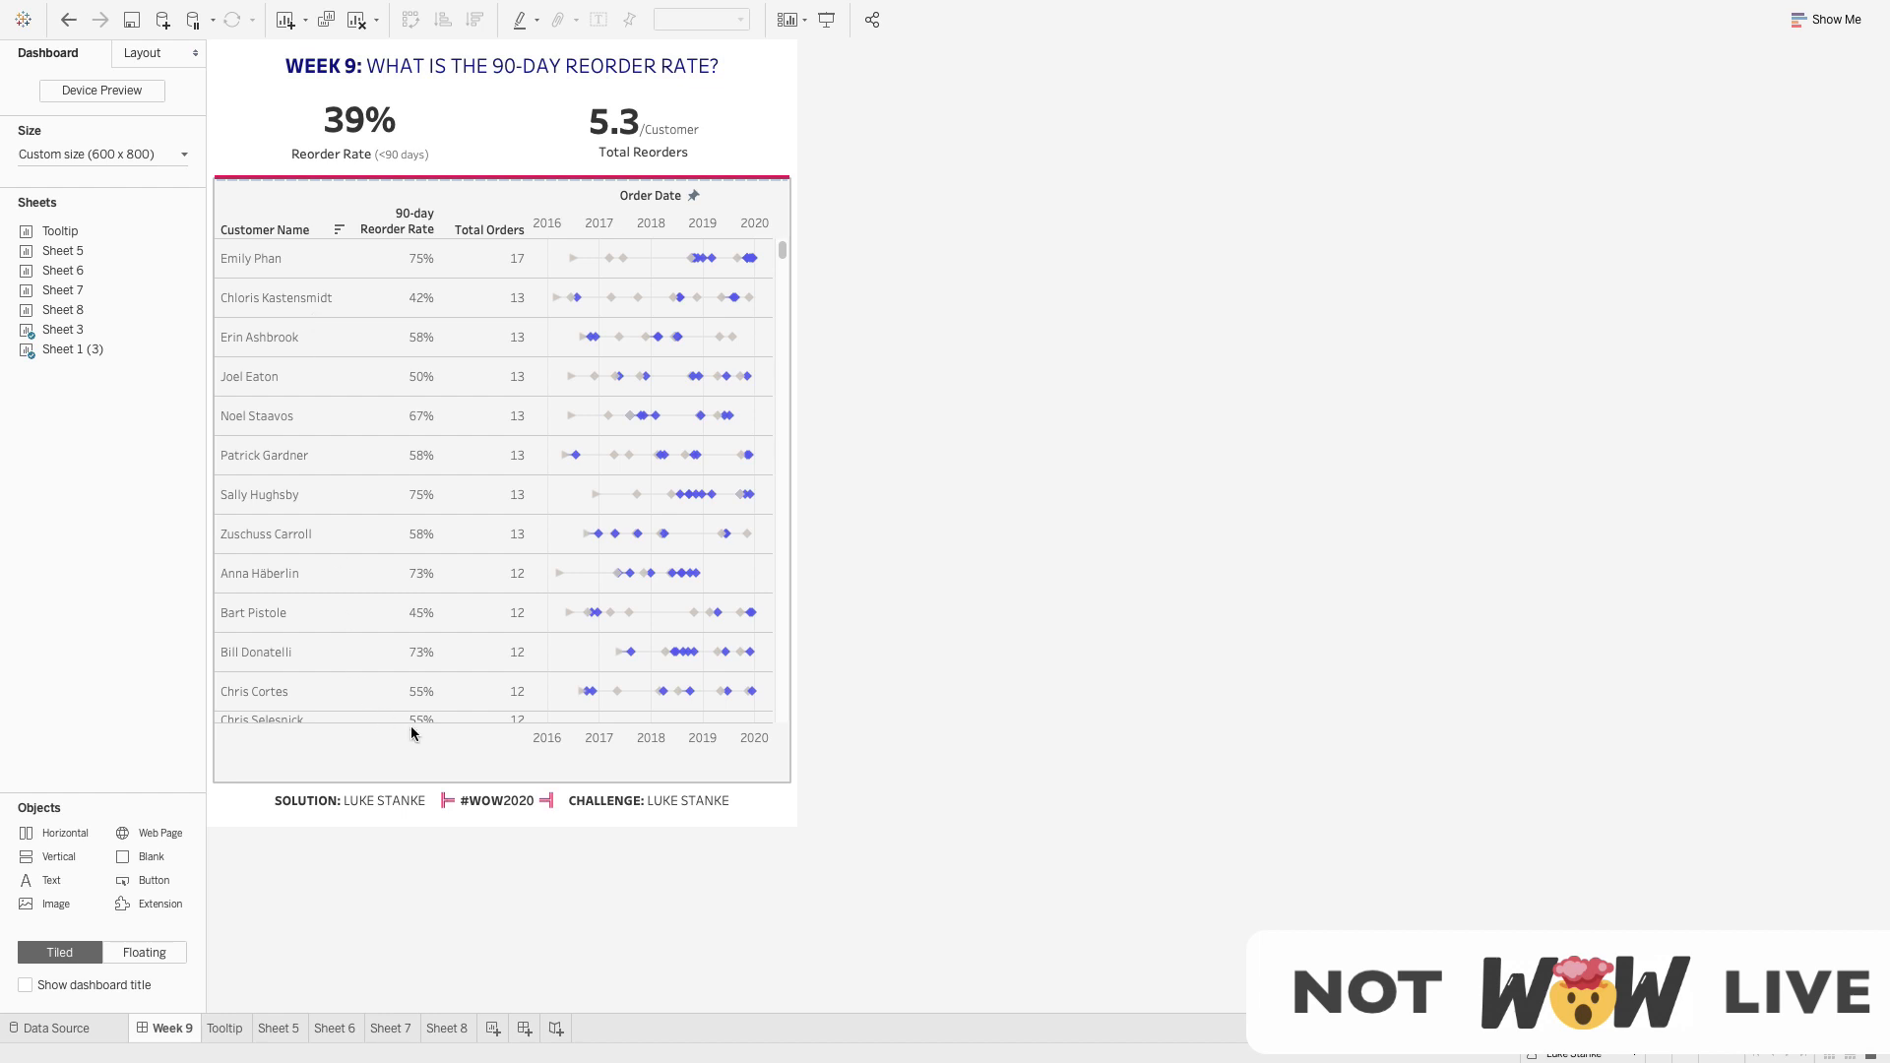
mouse_move(644, 406)
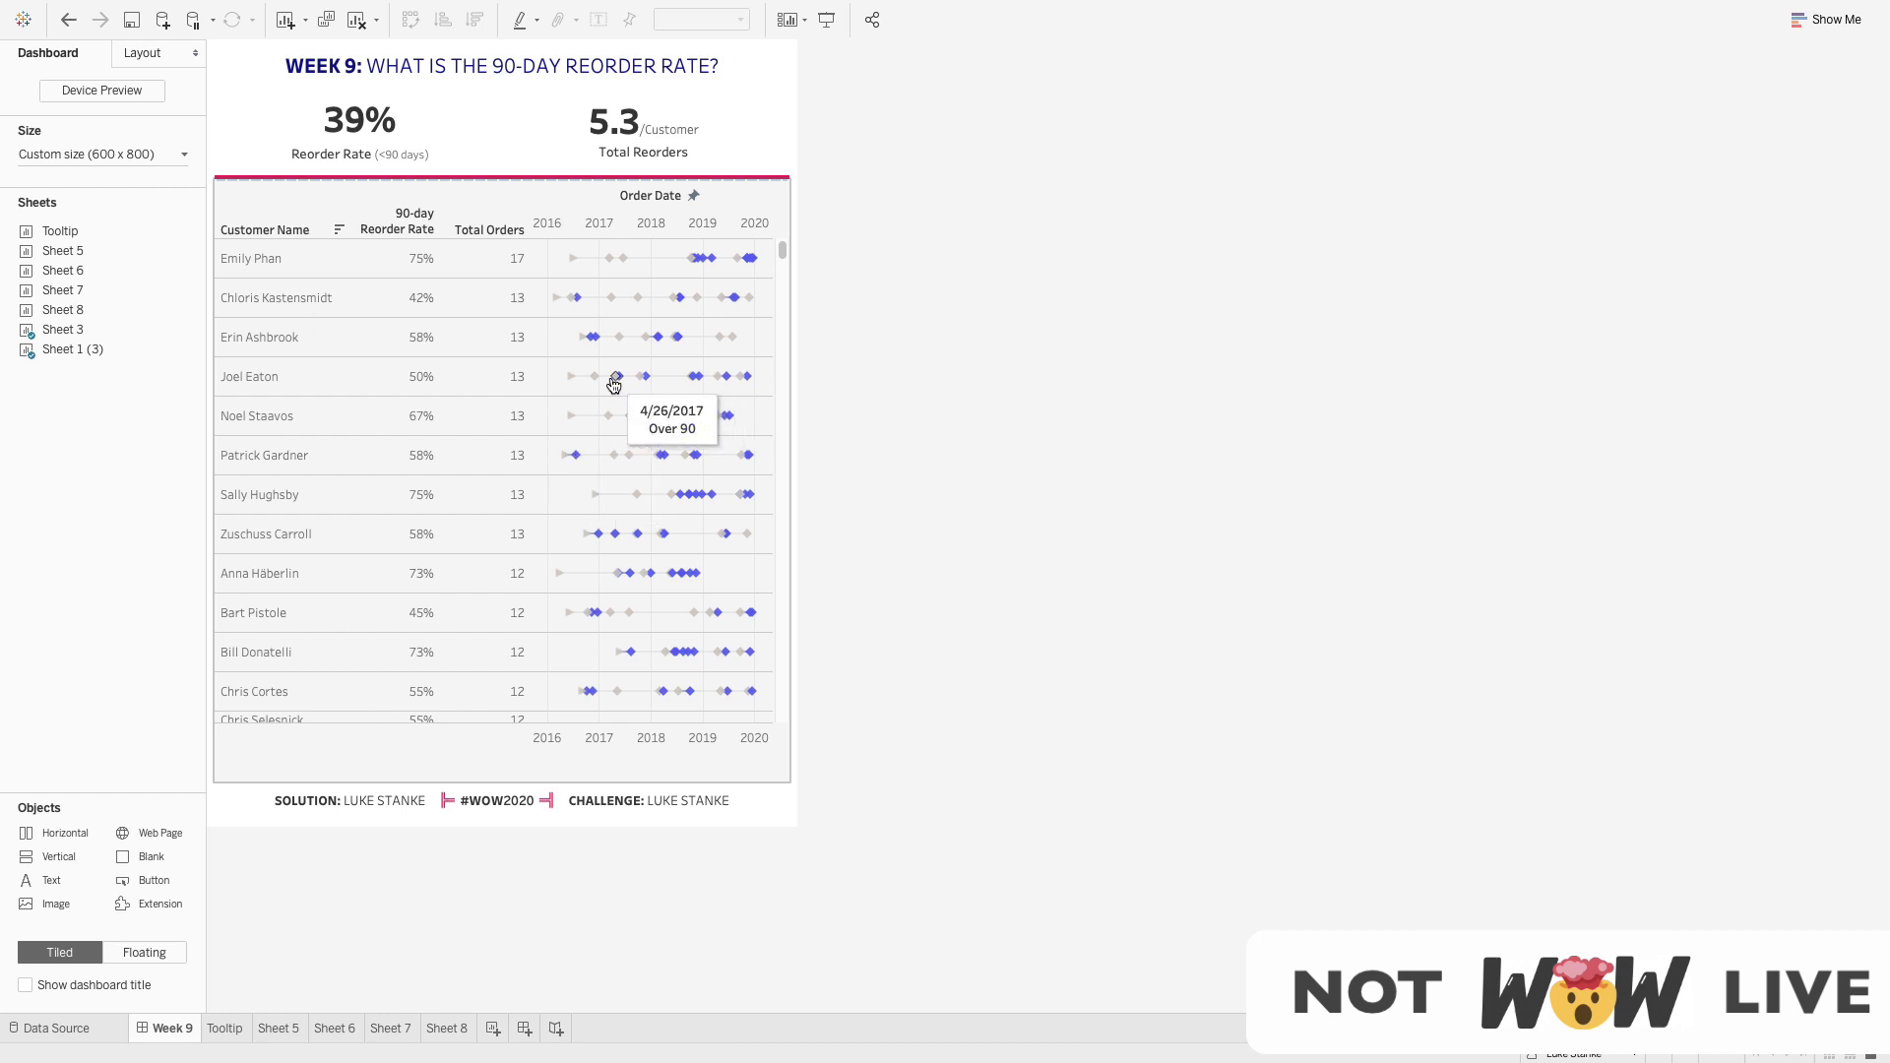
click(446, 1029)
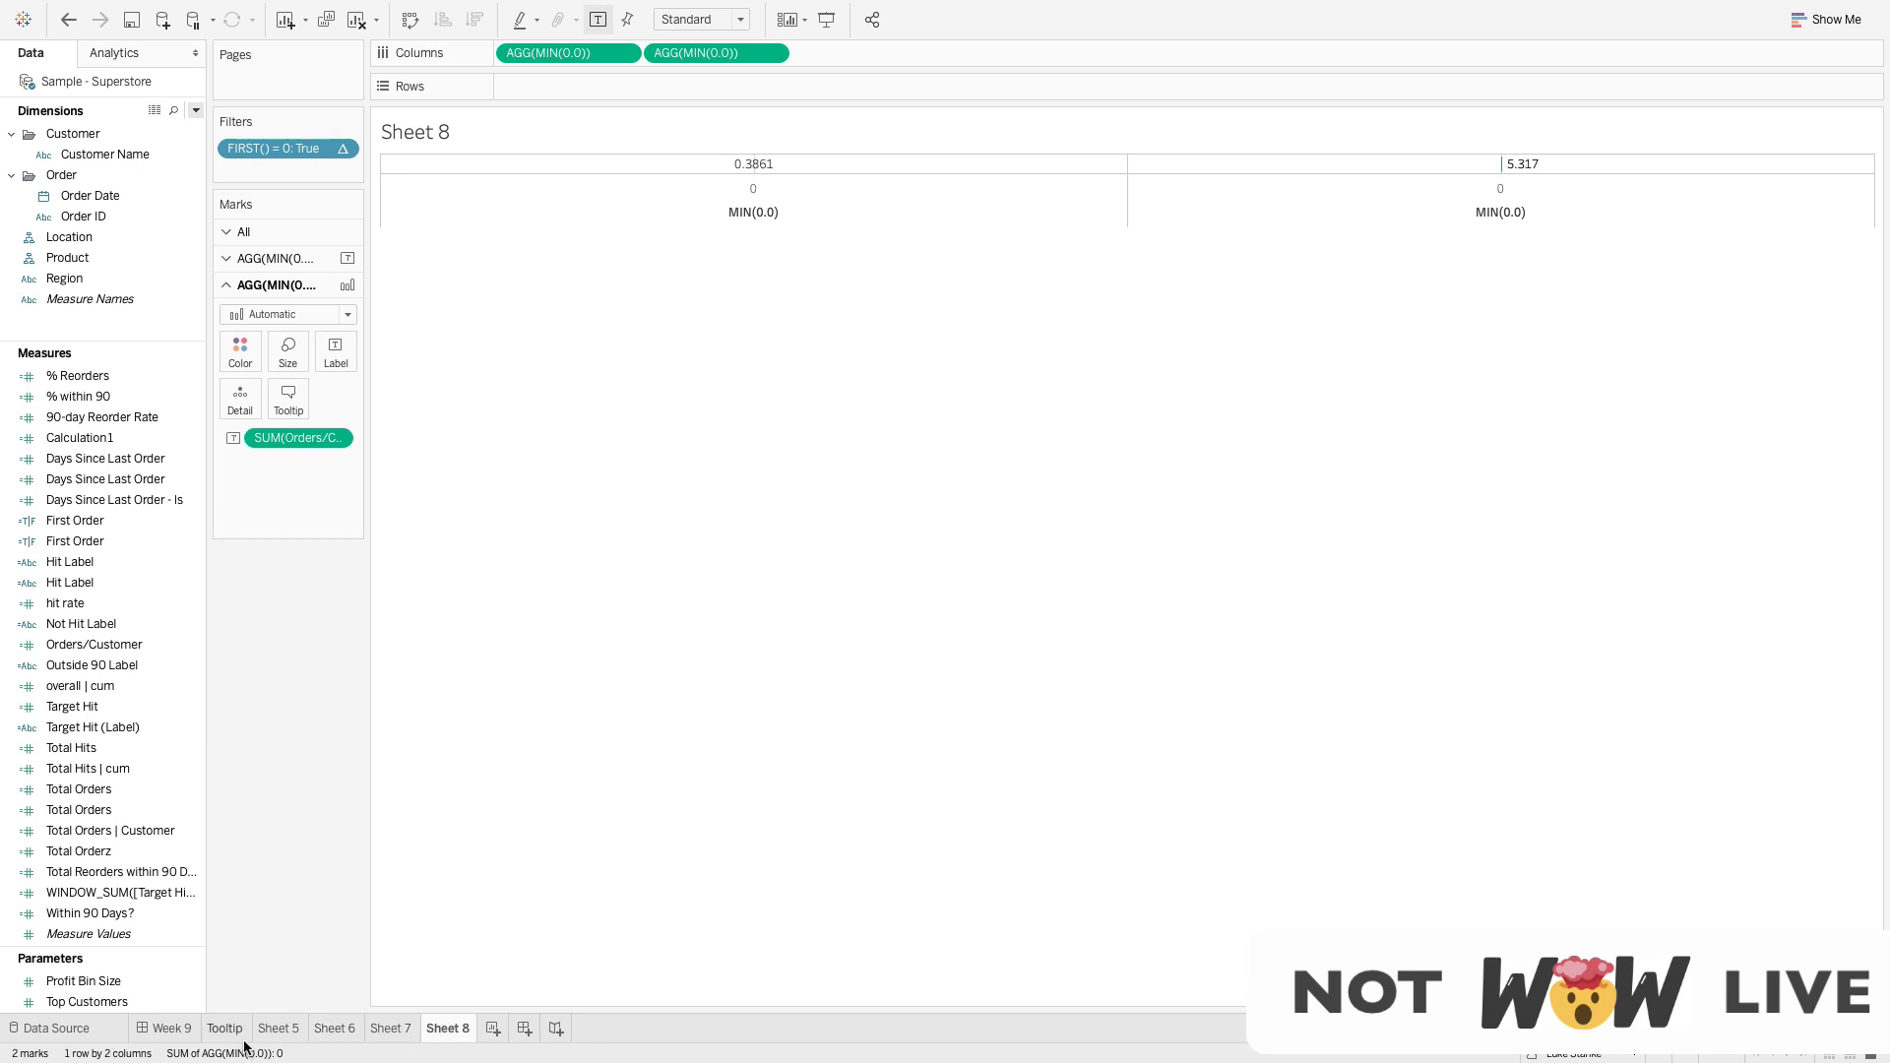
Replace the Gantt bar tooltip on Sheet 7 with only the Order Date field
click(409, 1029)
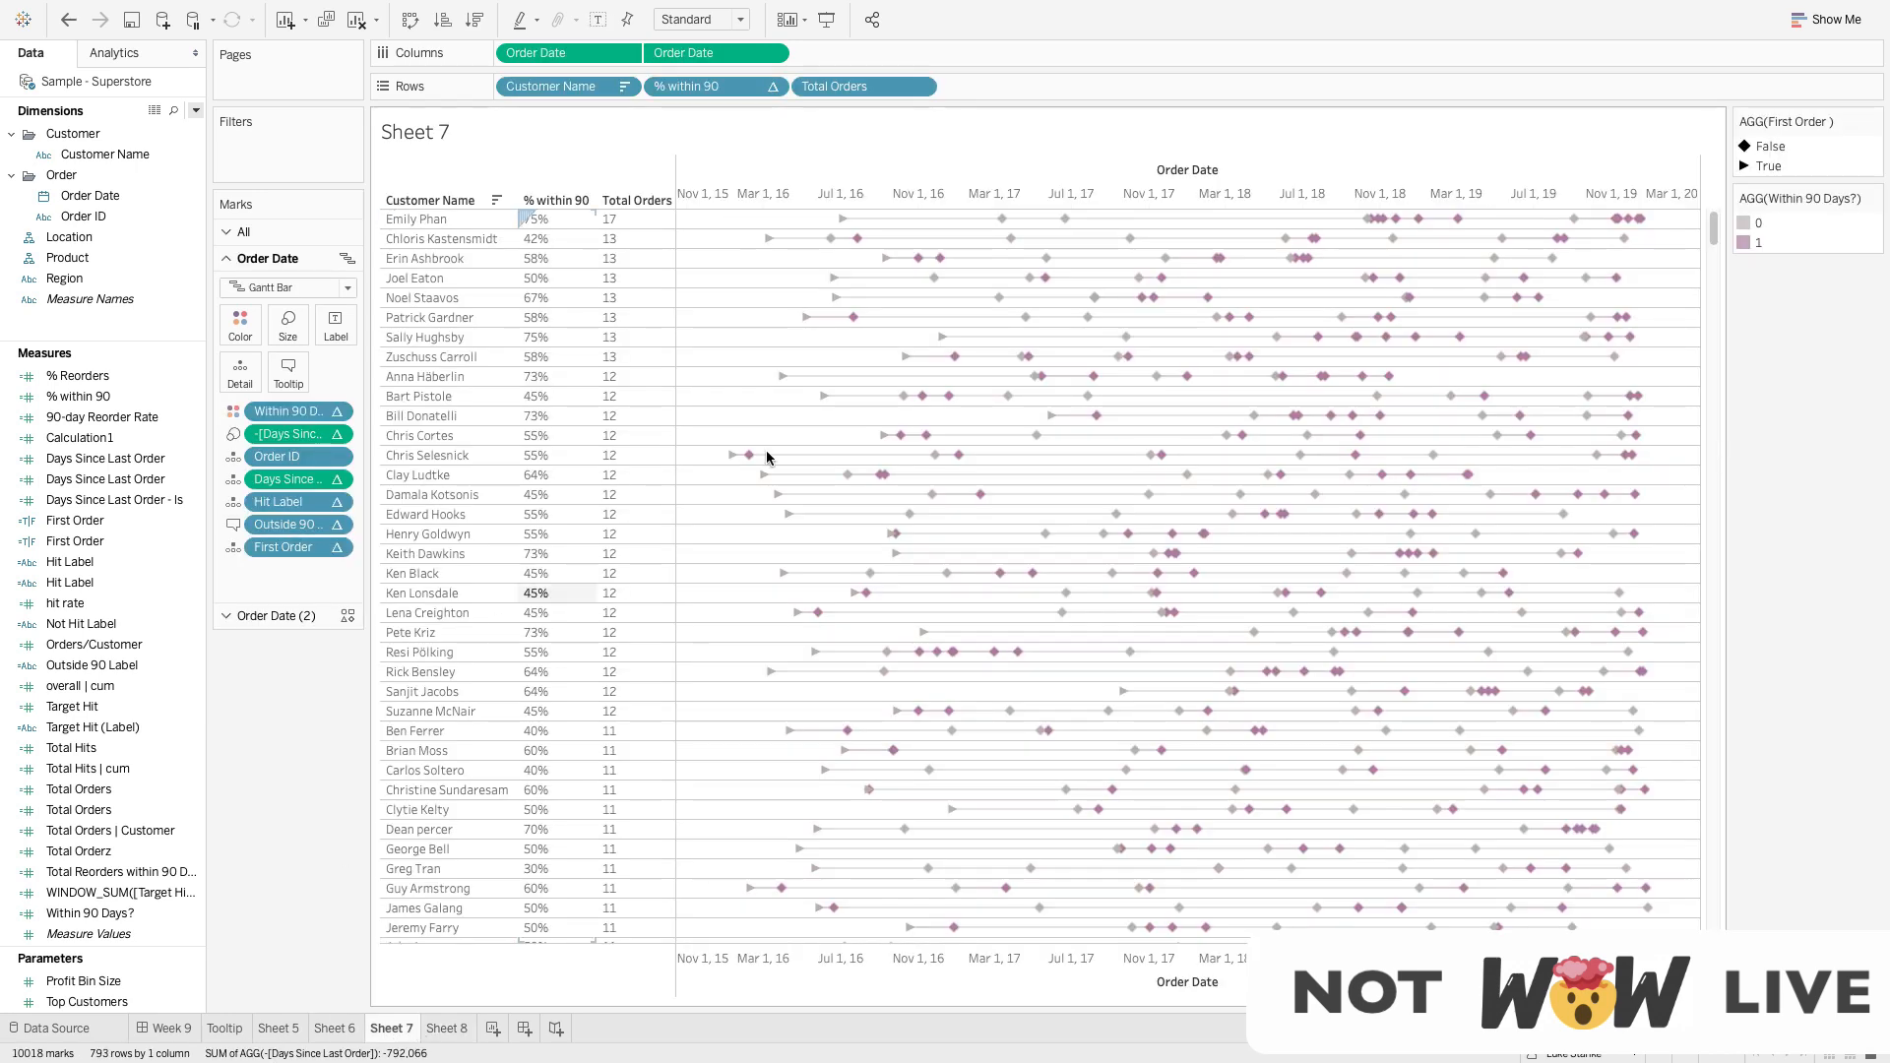
mouse_move(901, 436)
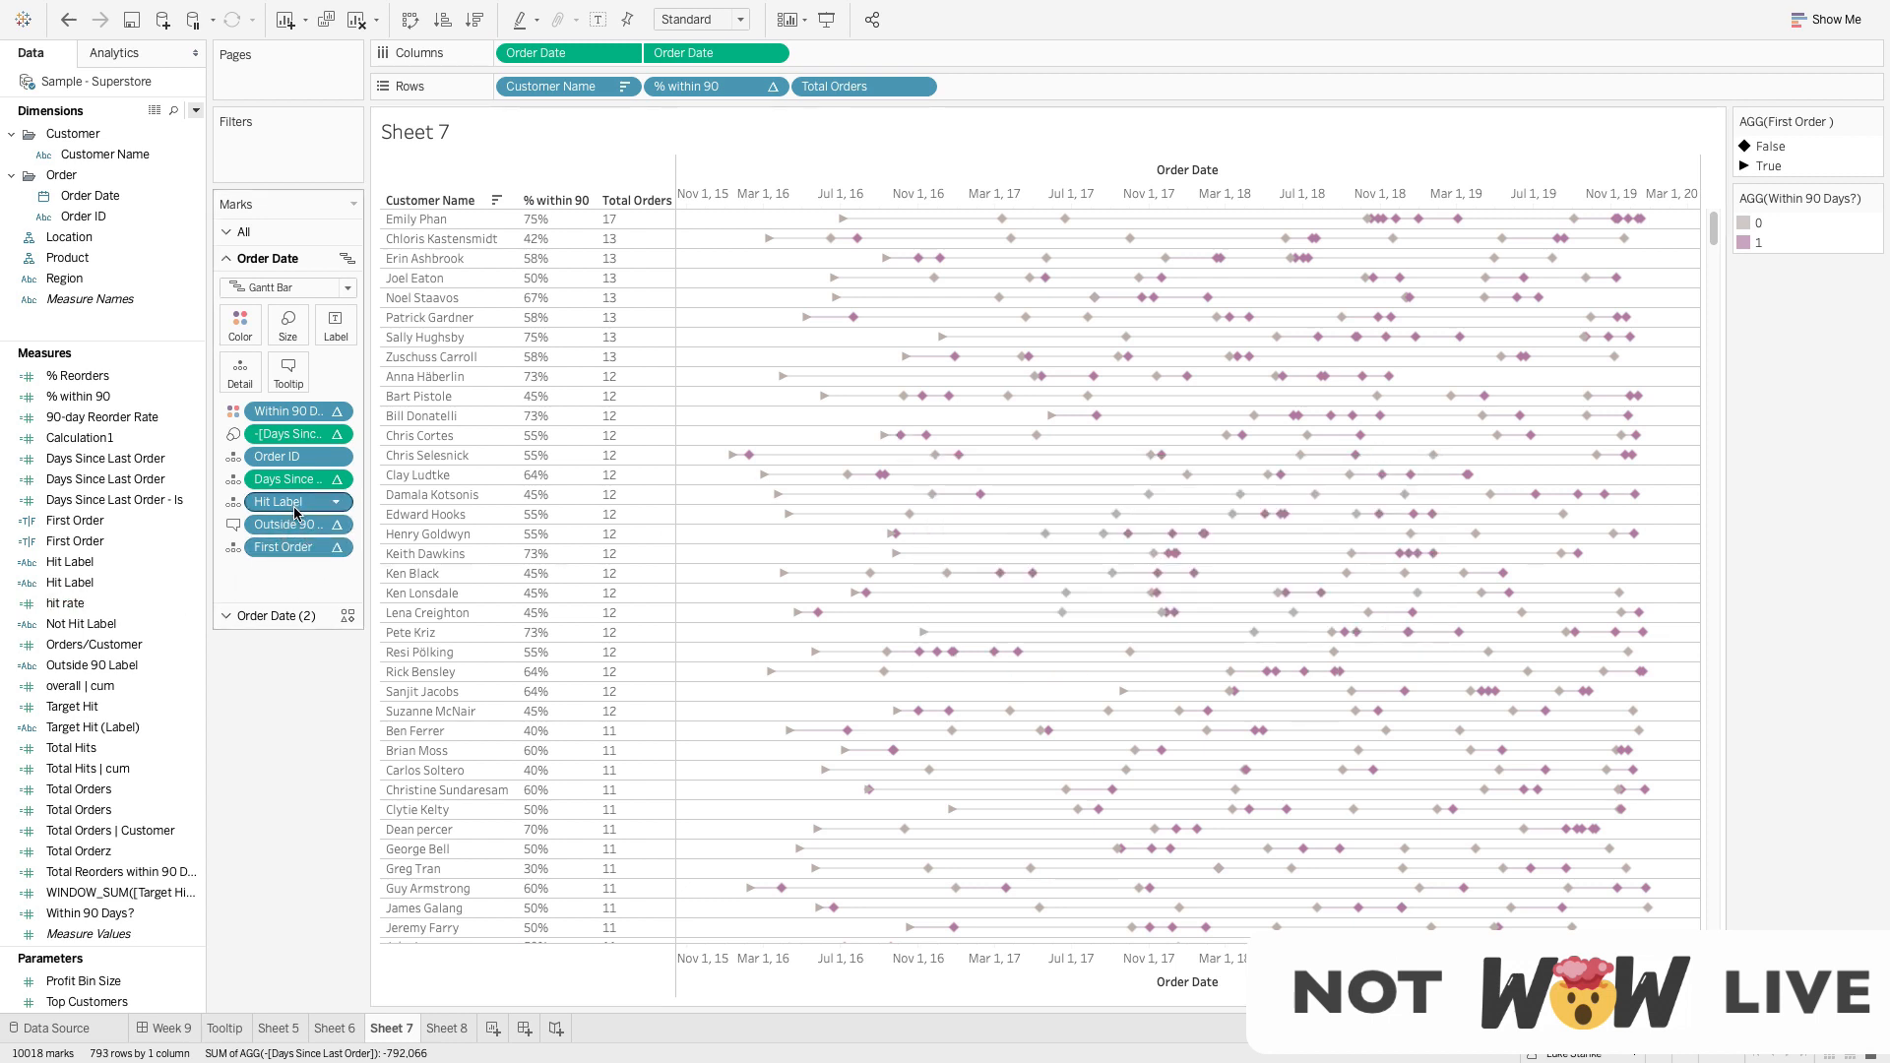
click(287, 372)
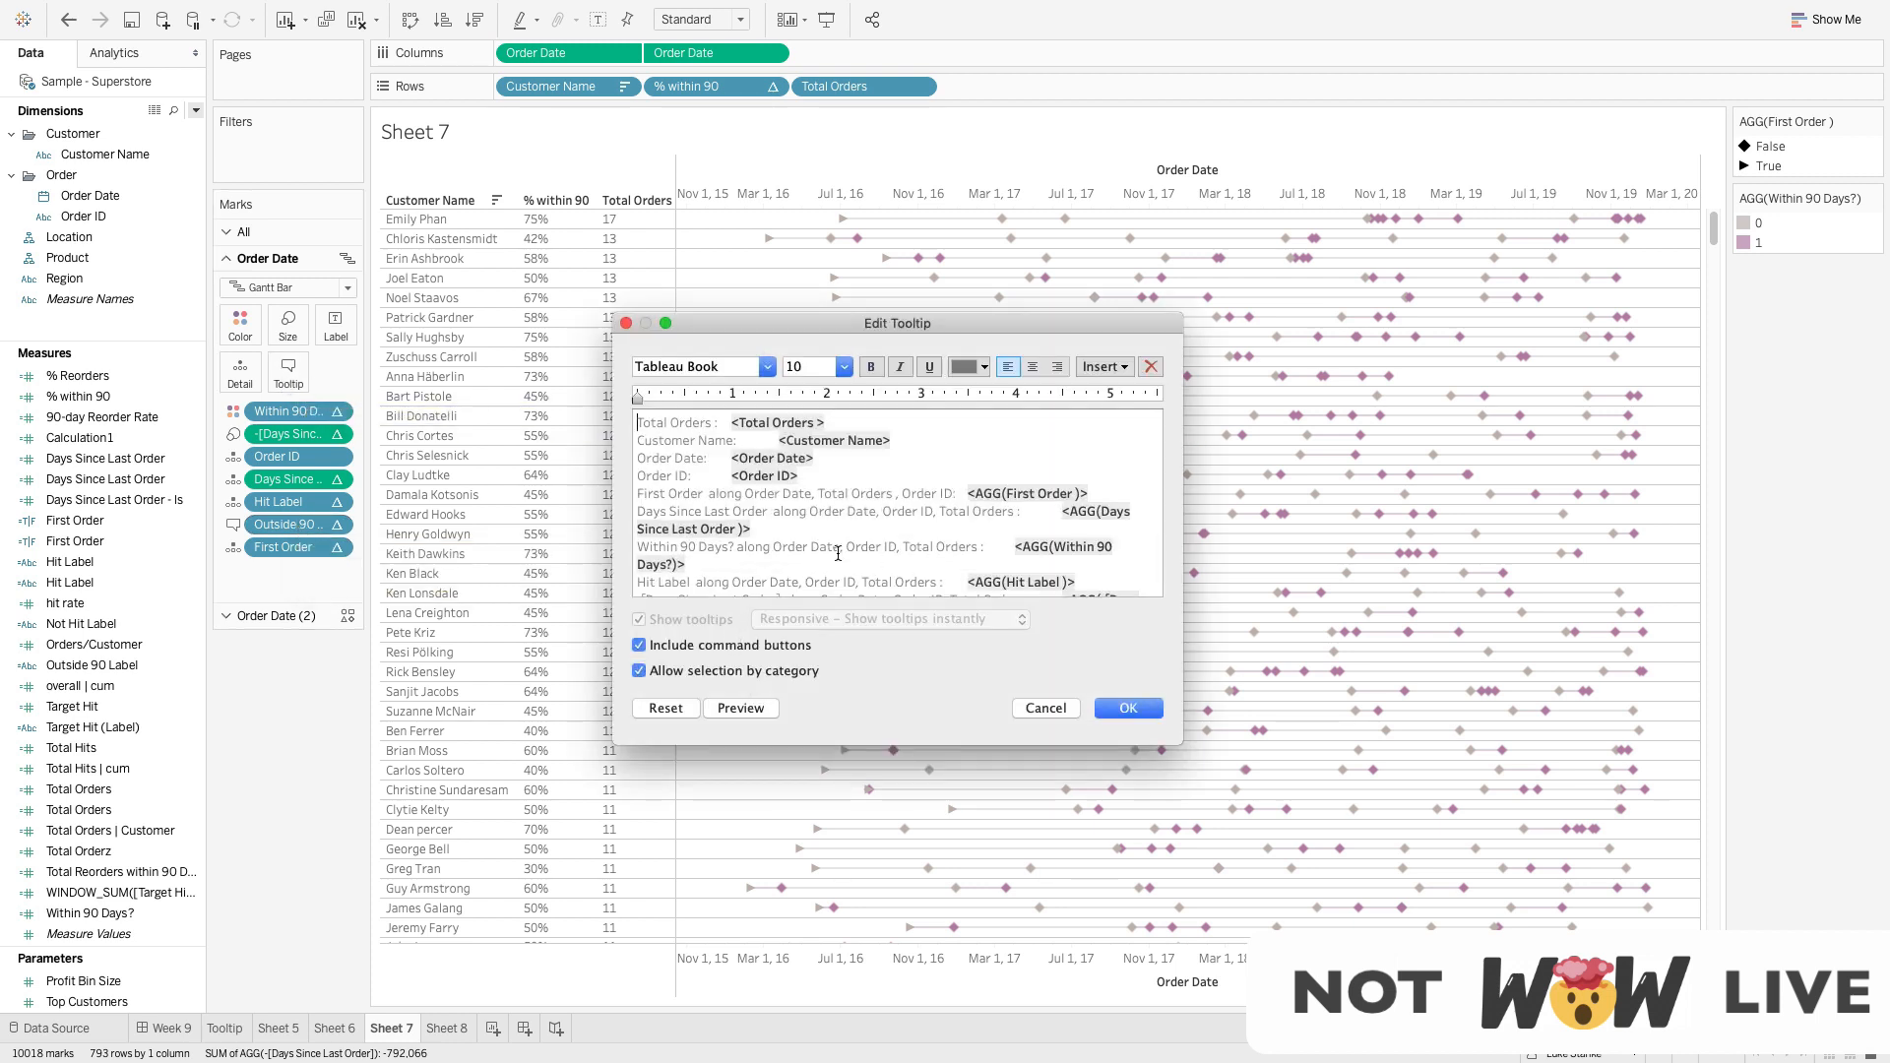
key(super+a)
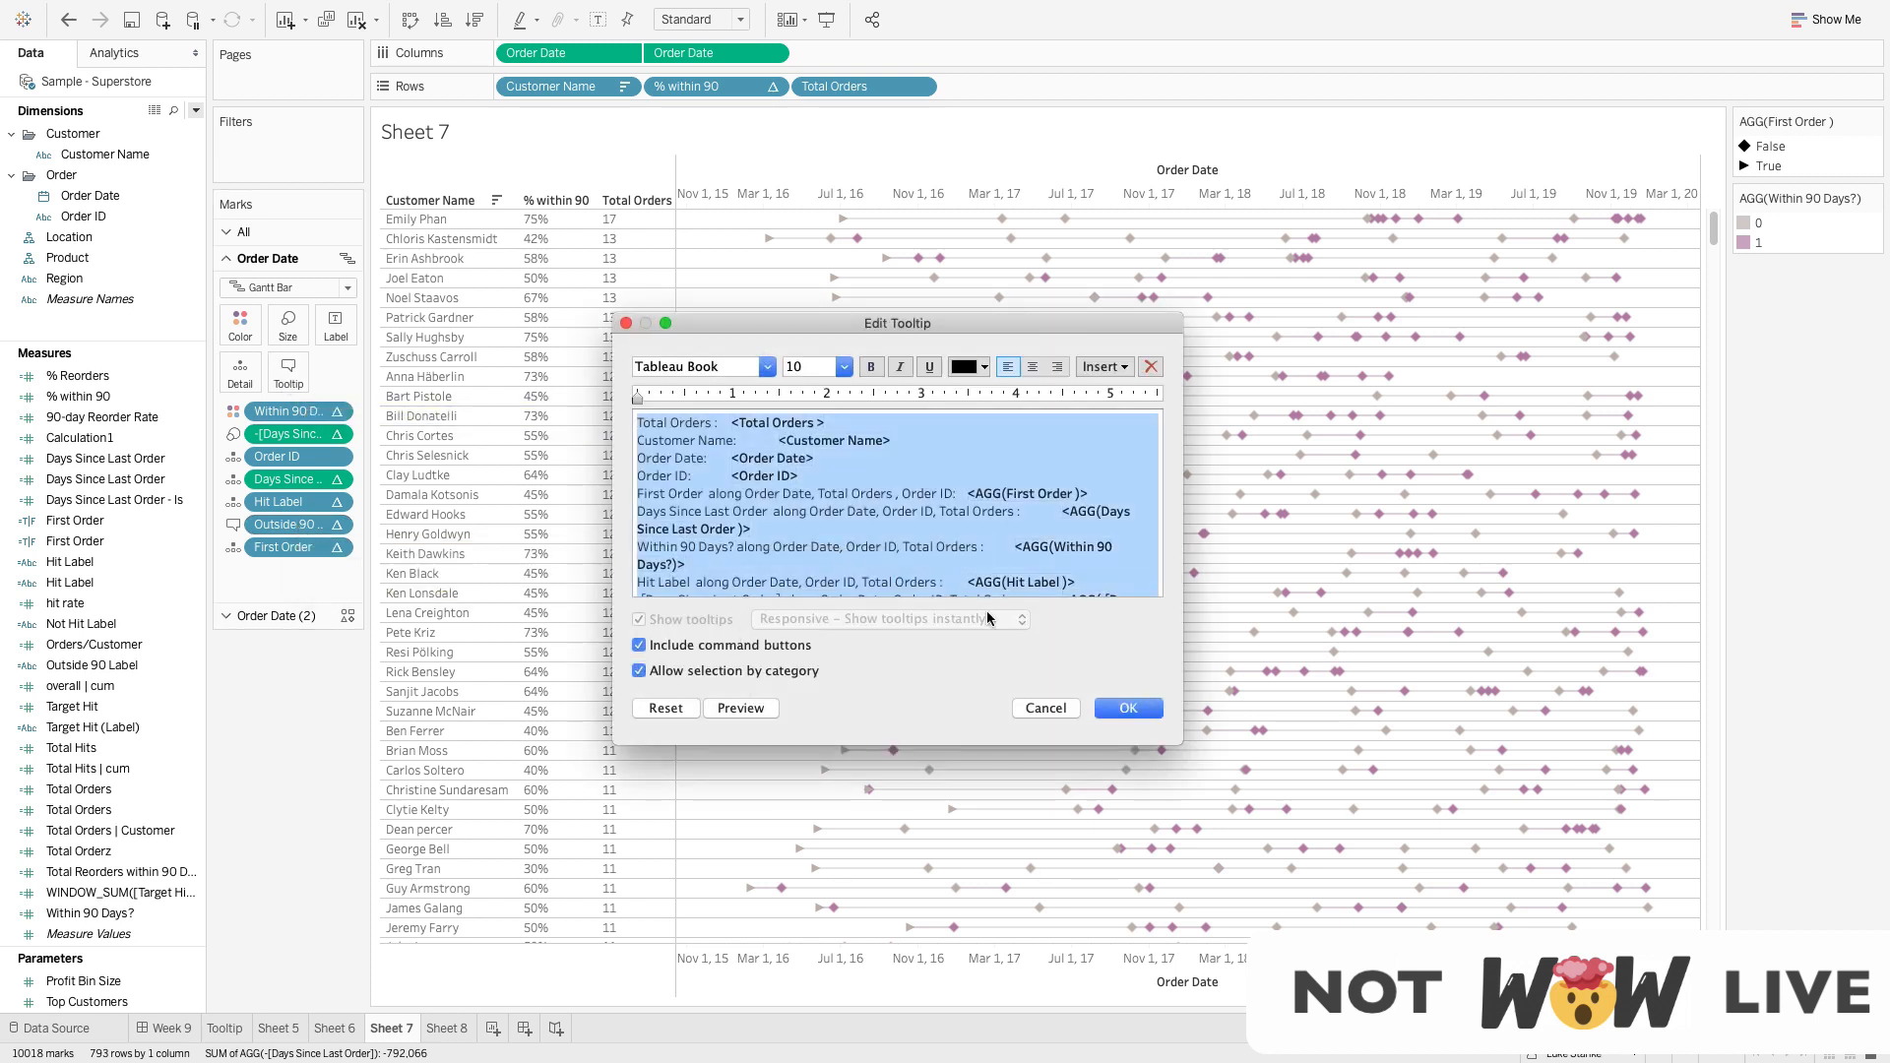
key(BackSpace)
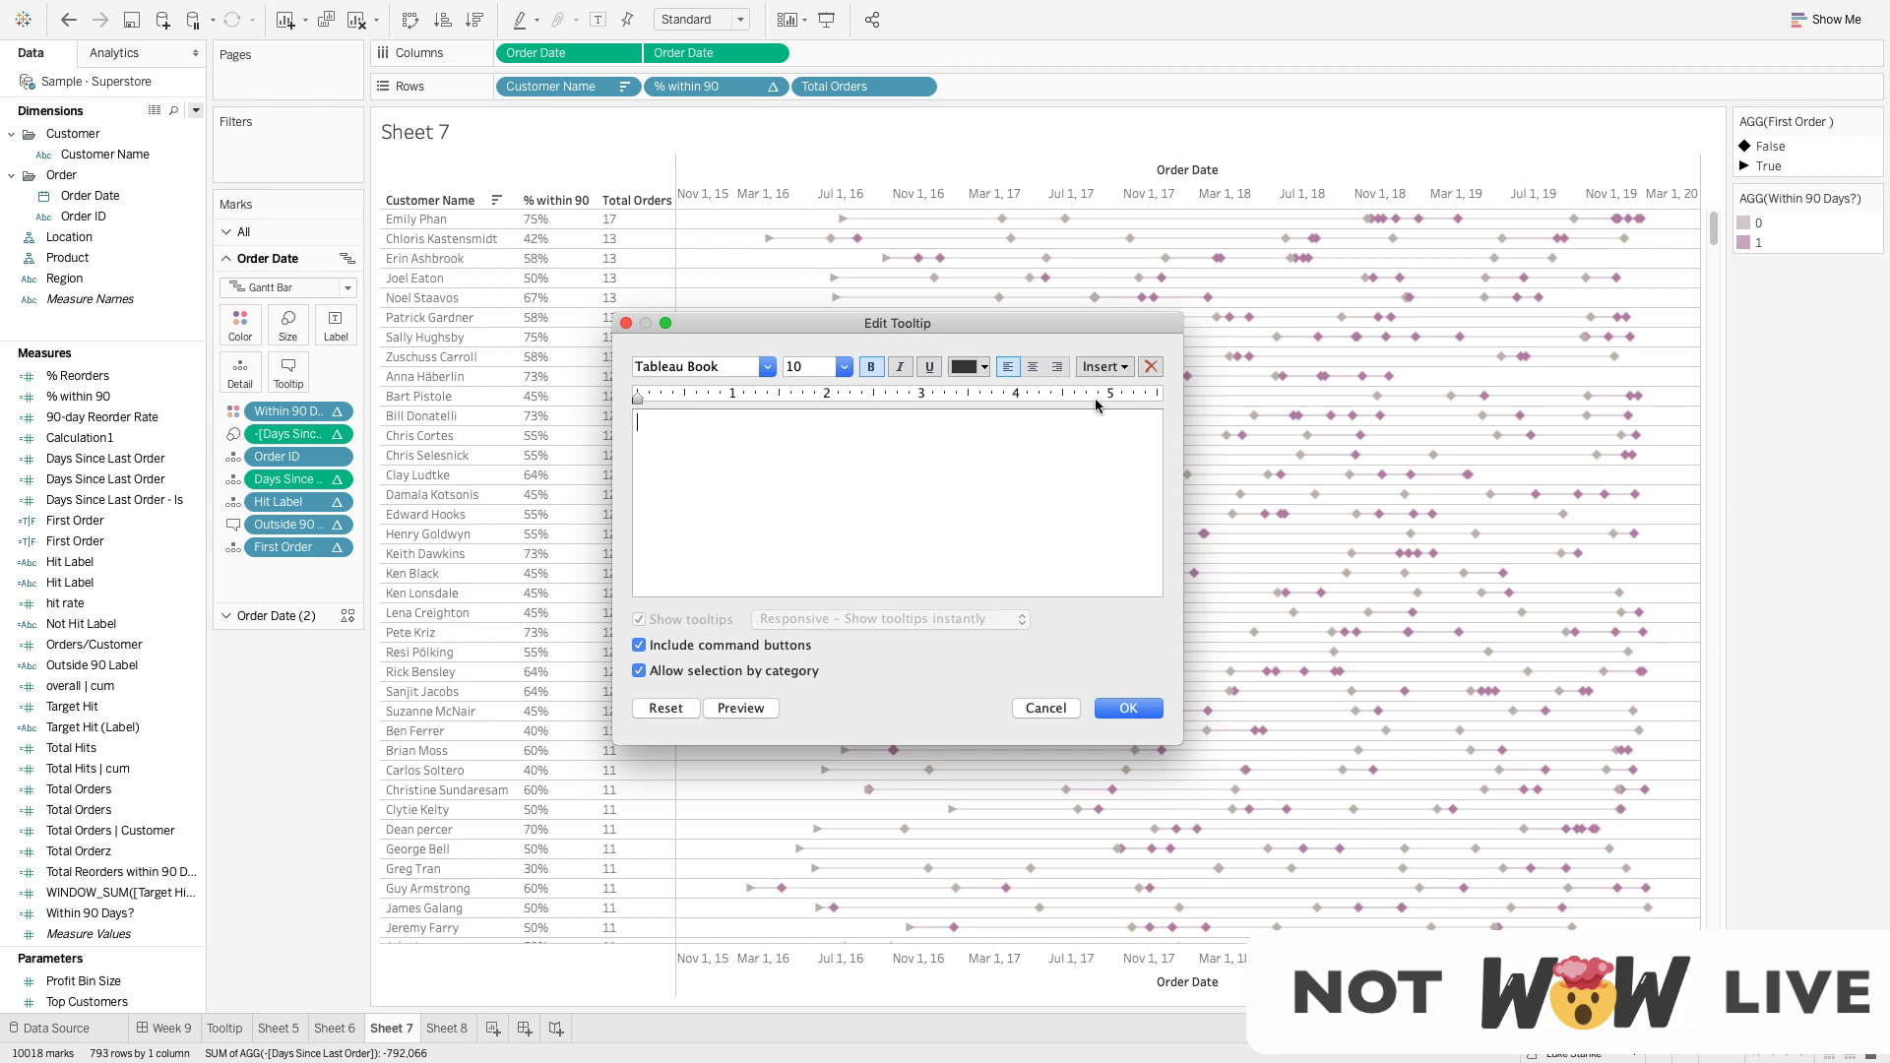
click(1103, 366)
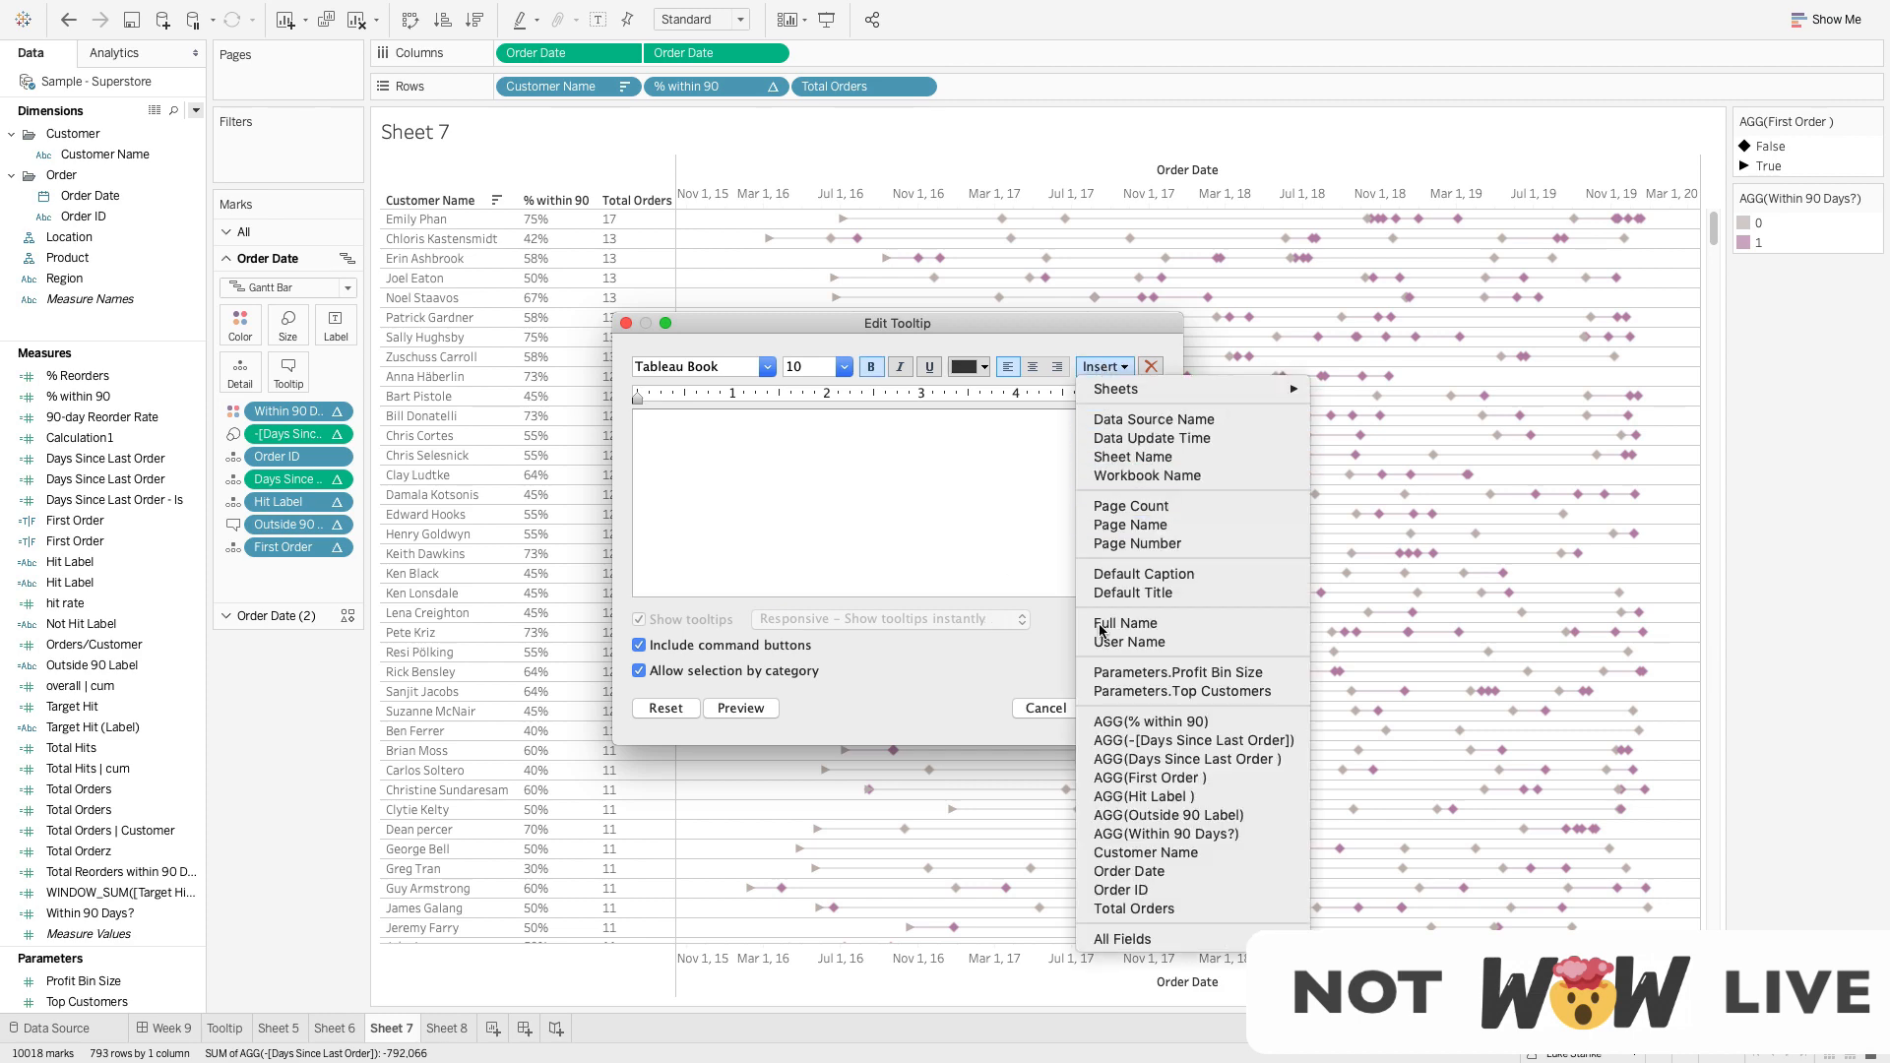
click(1141, 872)
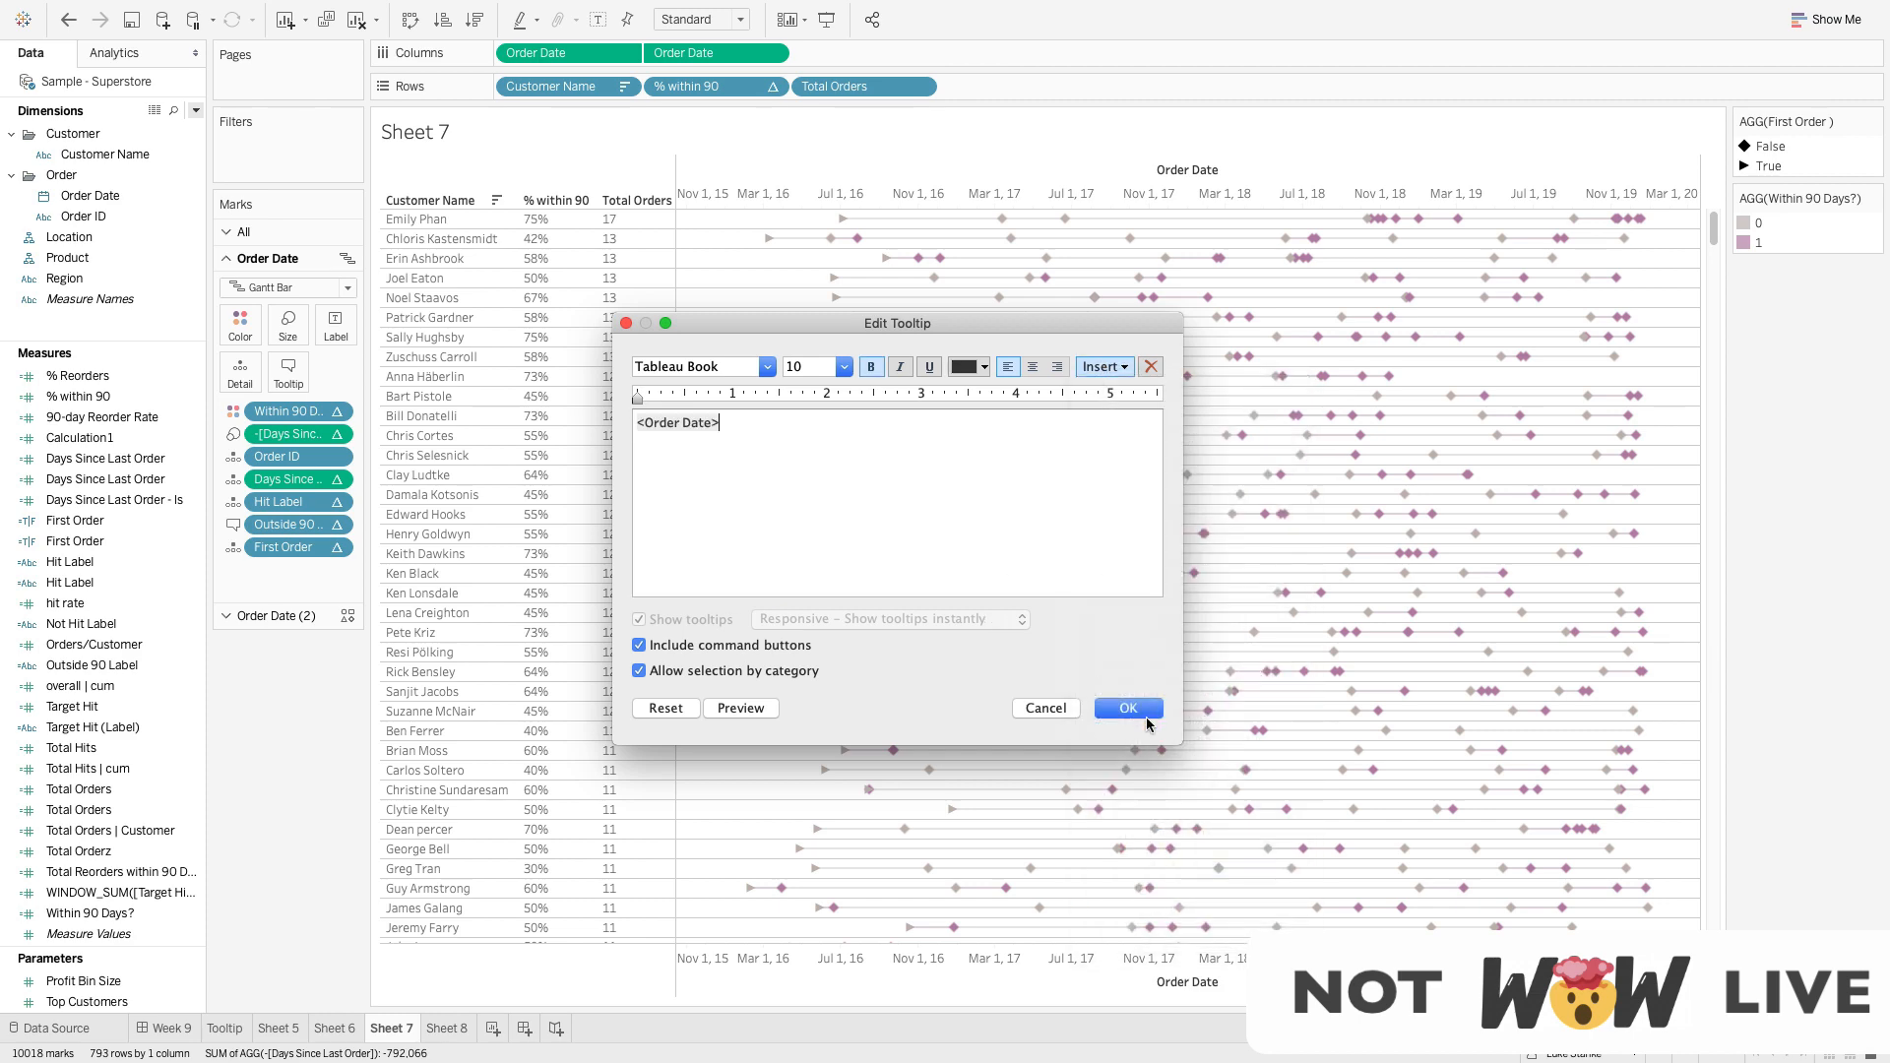
click(1144, 707)
Clear the tooltip of the Order Date (2) shape marks, centre it and insert the Order Date field
click(267, 616)
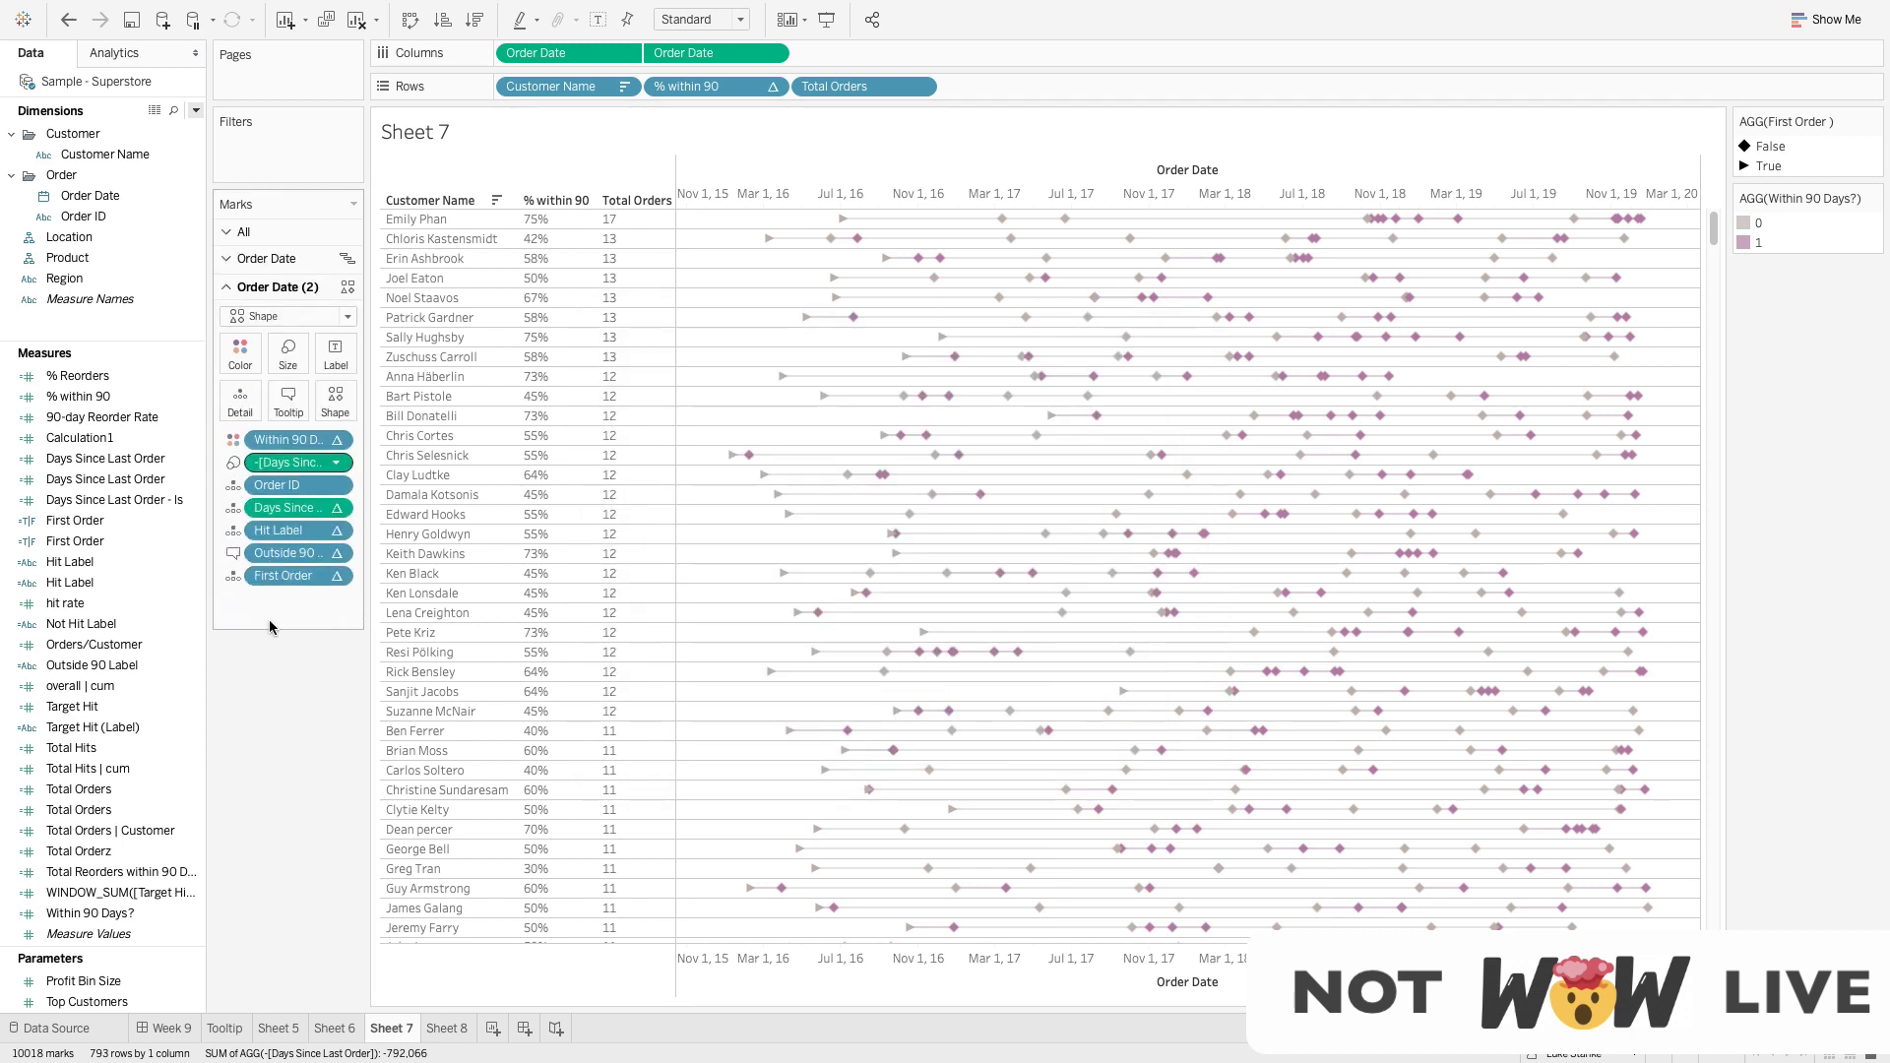
click(286, 408)
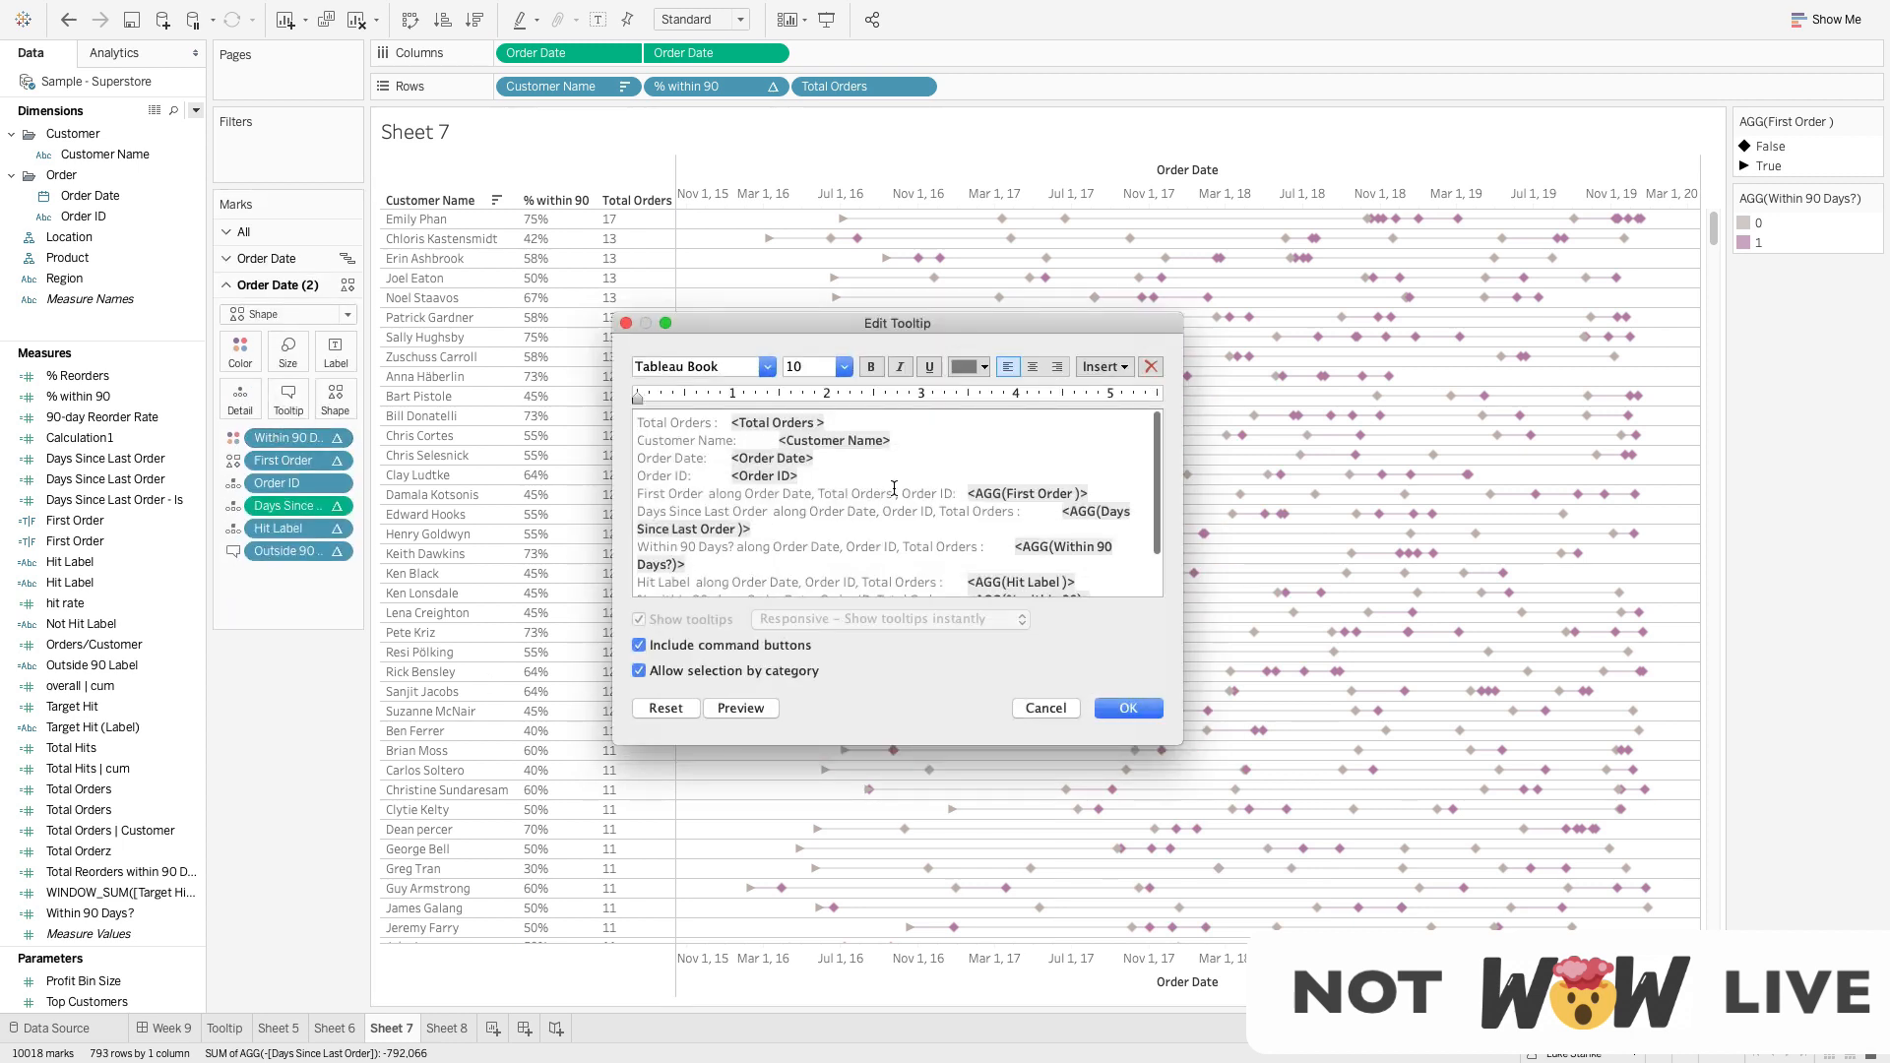
key(super+a)
key(BackSpace)
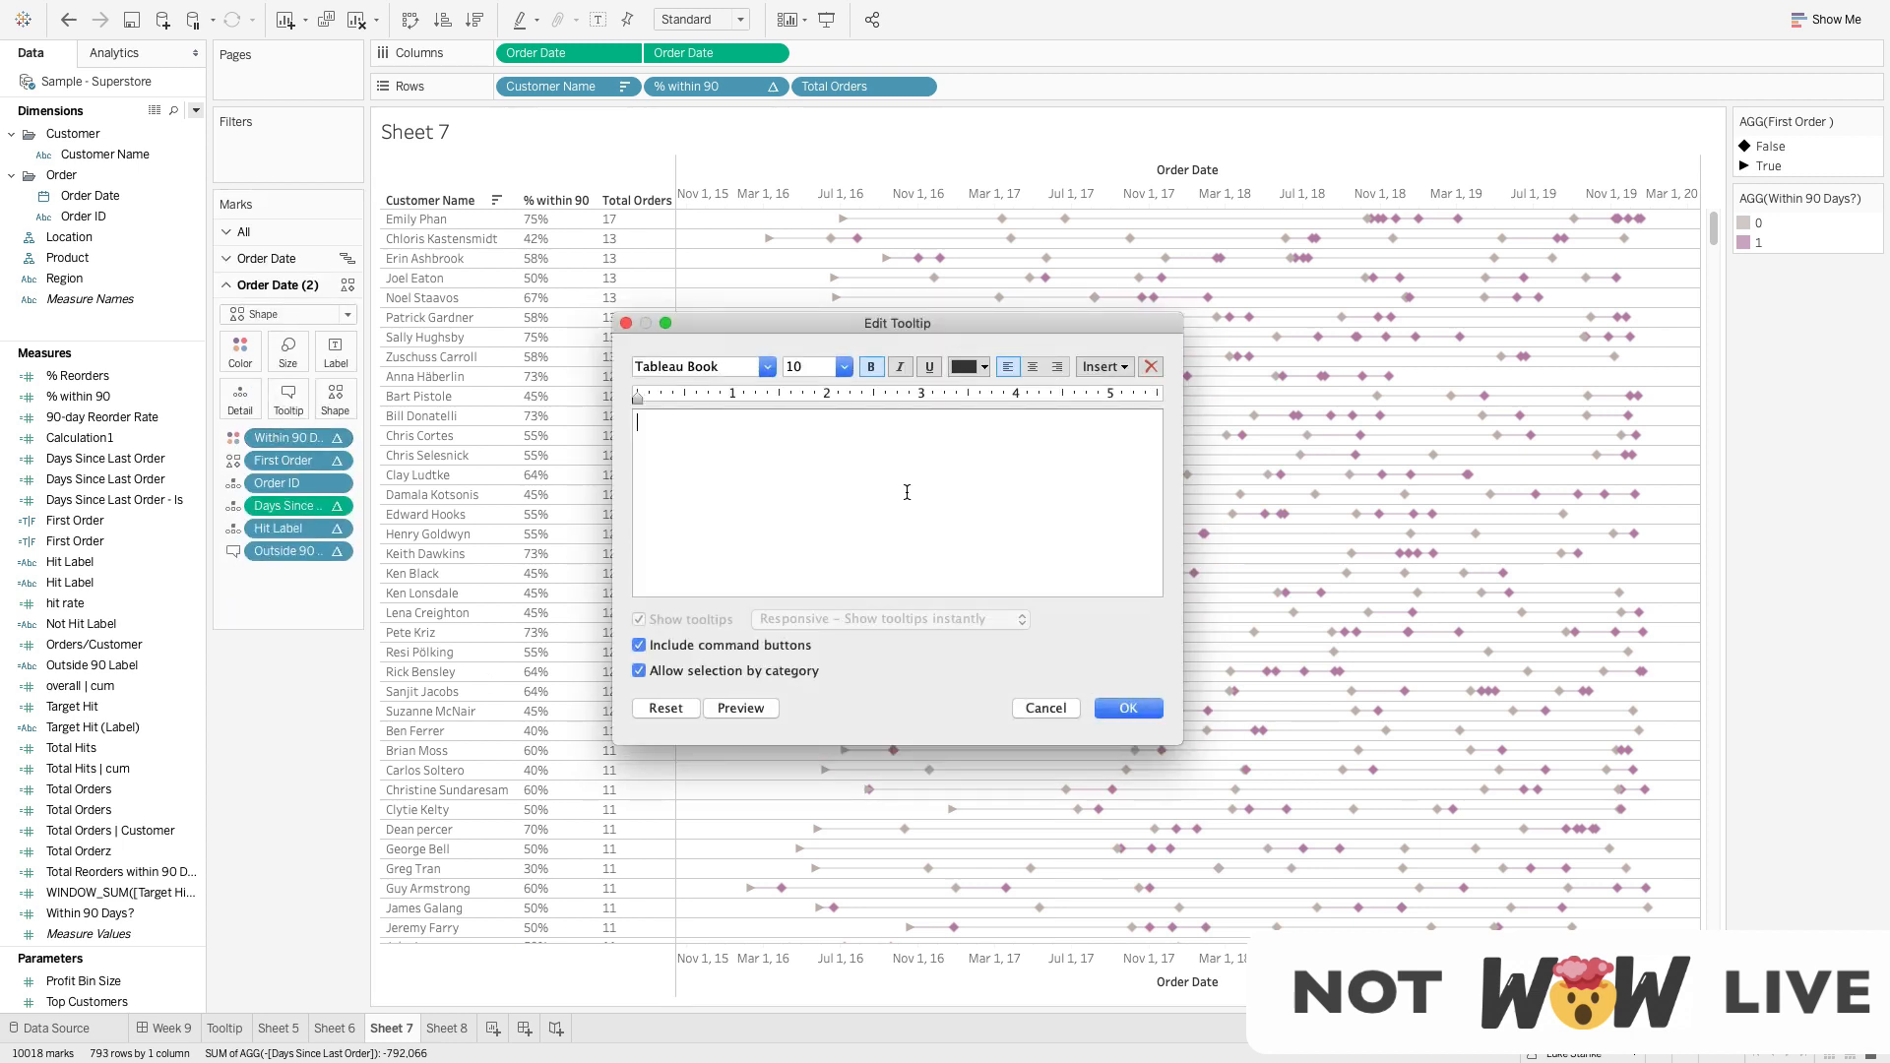
click(1030, 368)
click(1101, 367)
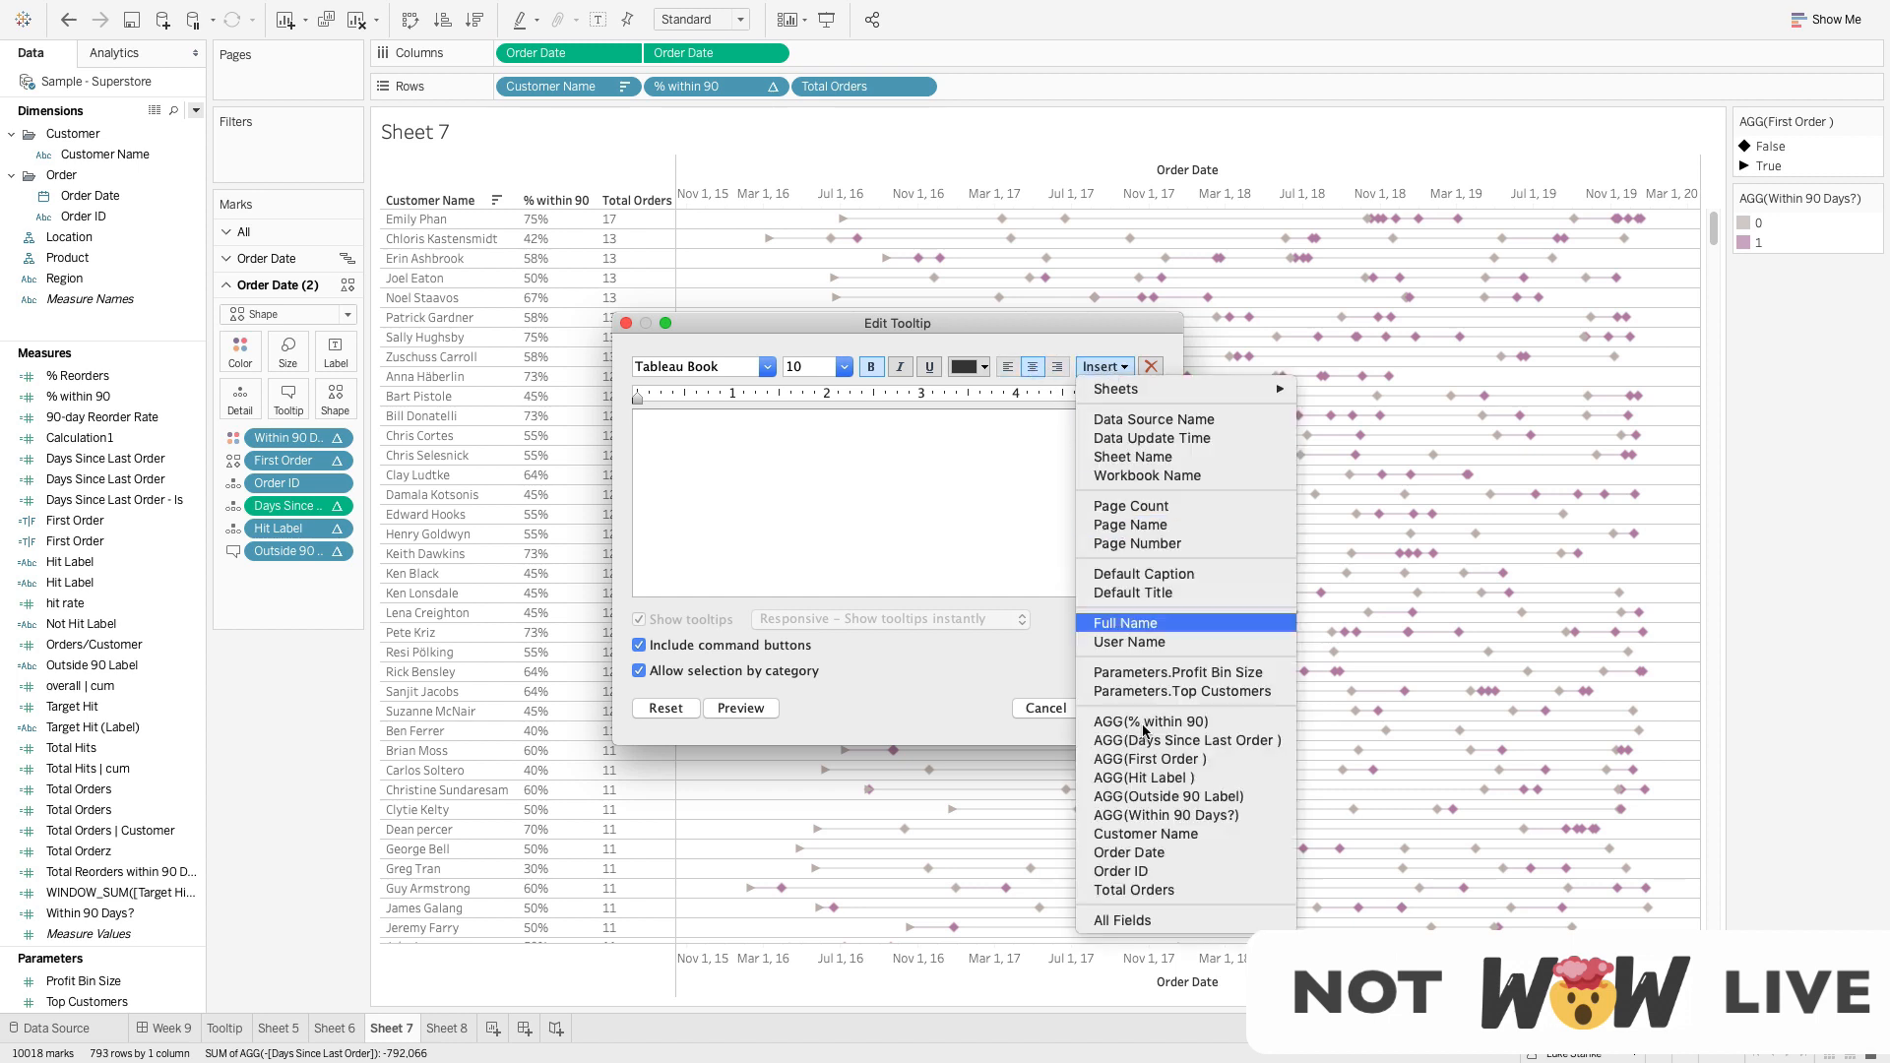
click(1168, 852)
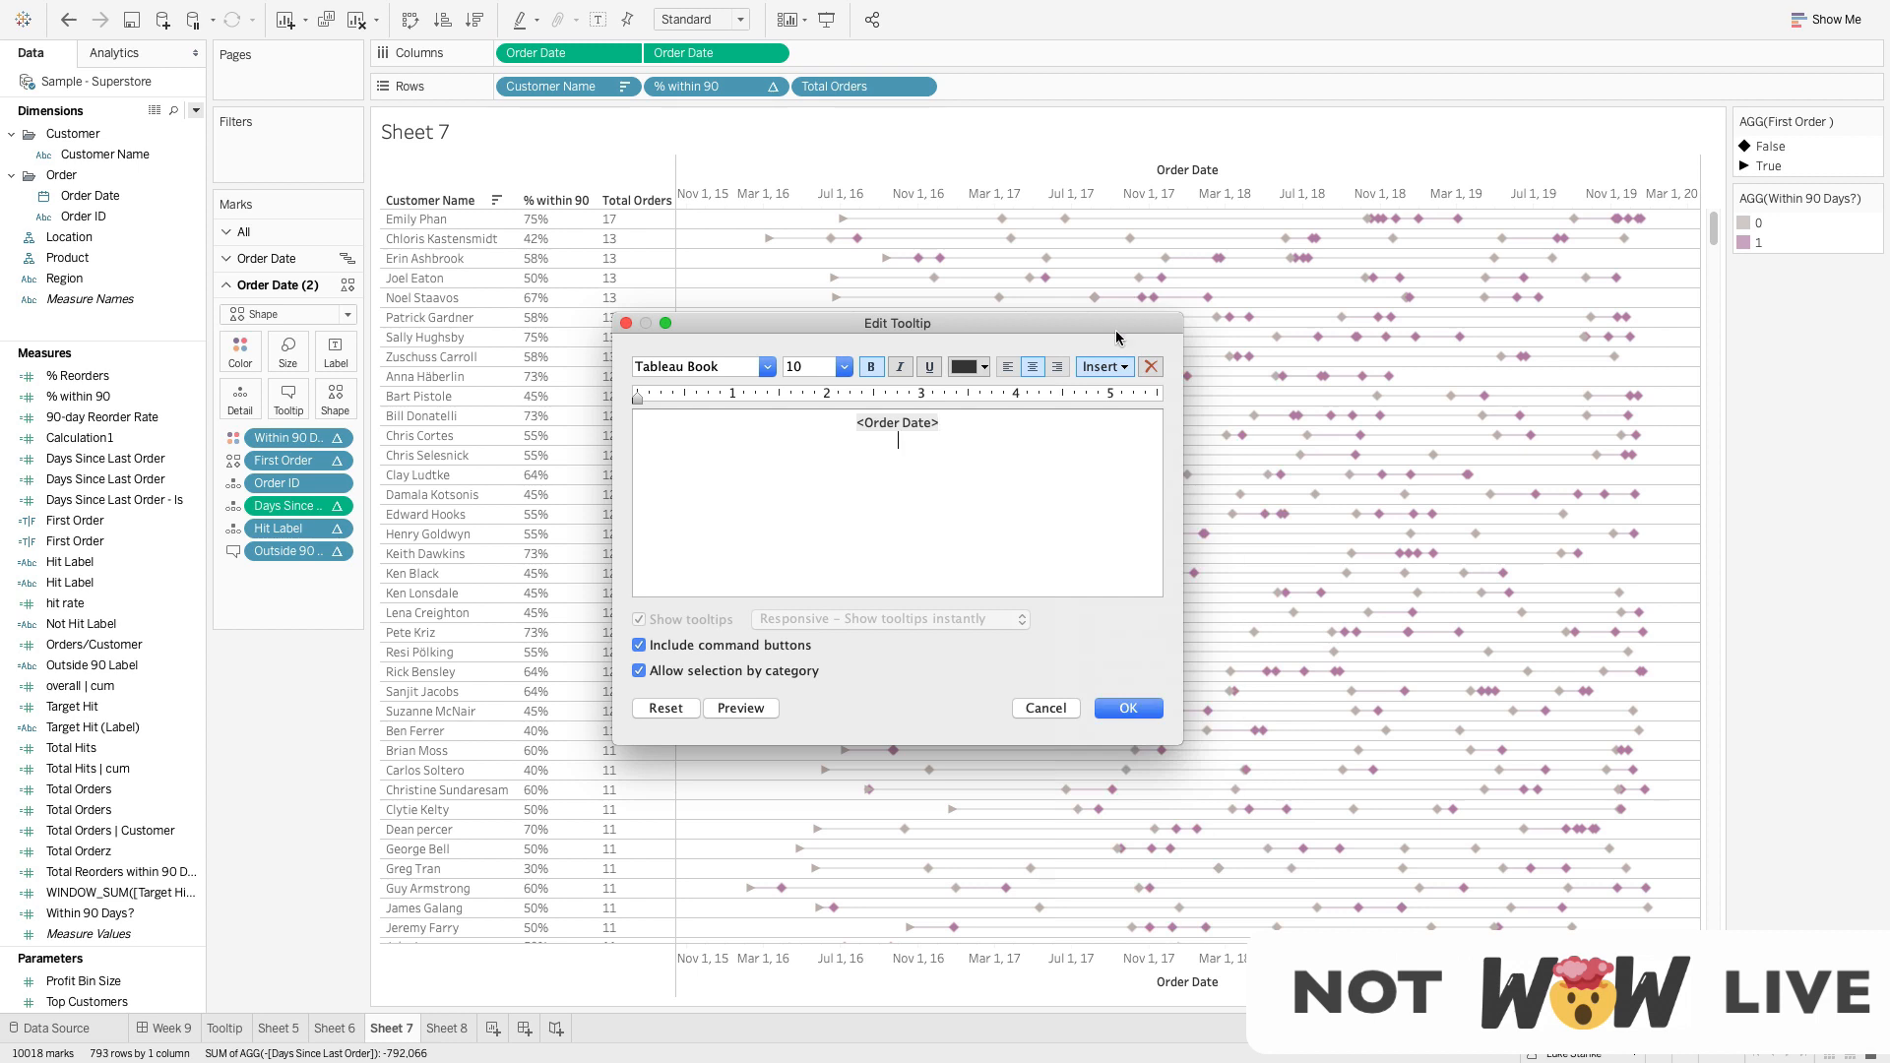
Insert AGG(Hit Label) and AGG(Outside 90 Label) side by side on the tooltip's second line
click(1113, 364)
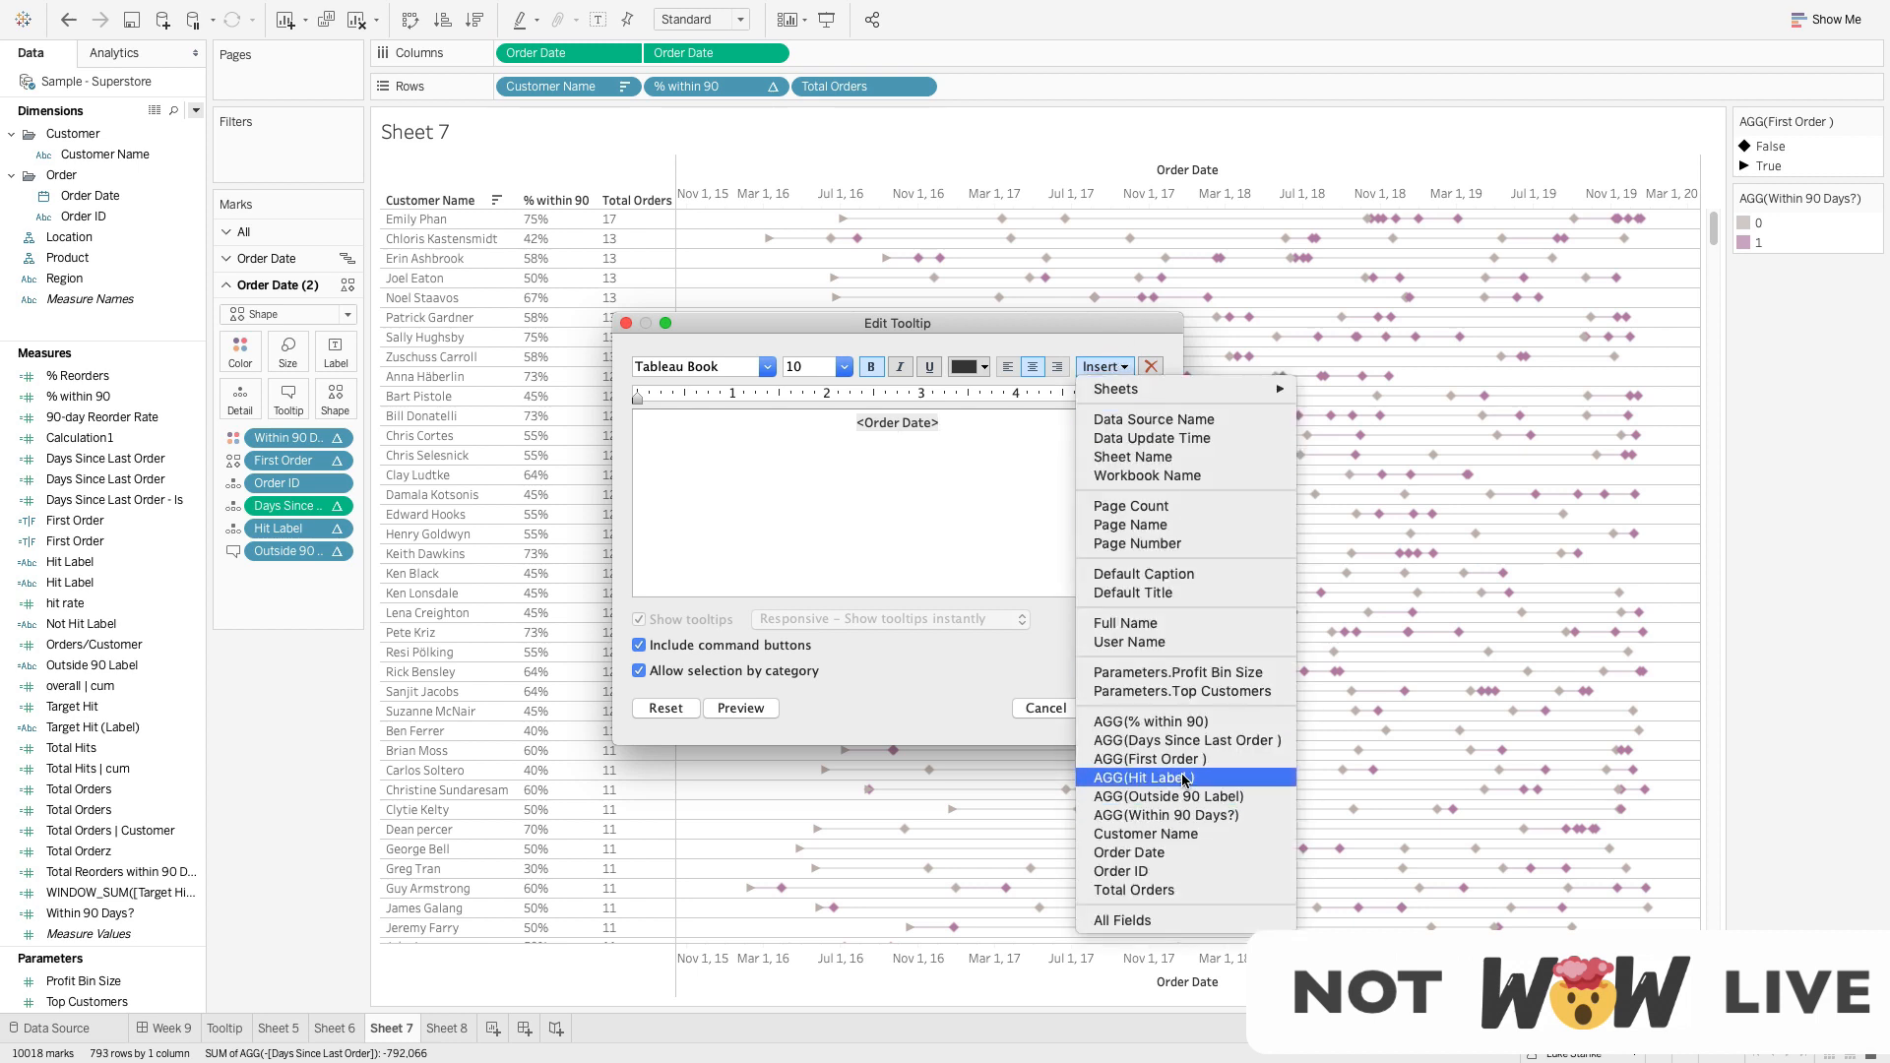
click(1179, 777)
click(1106, 367)
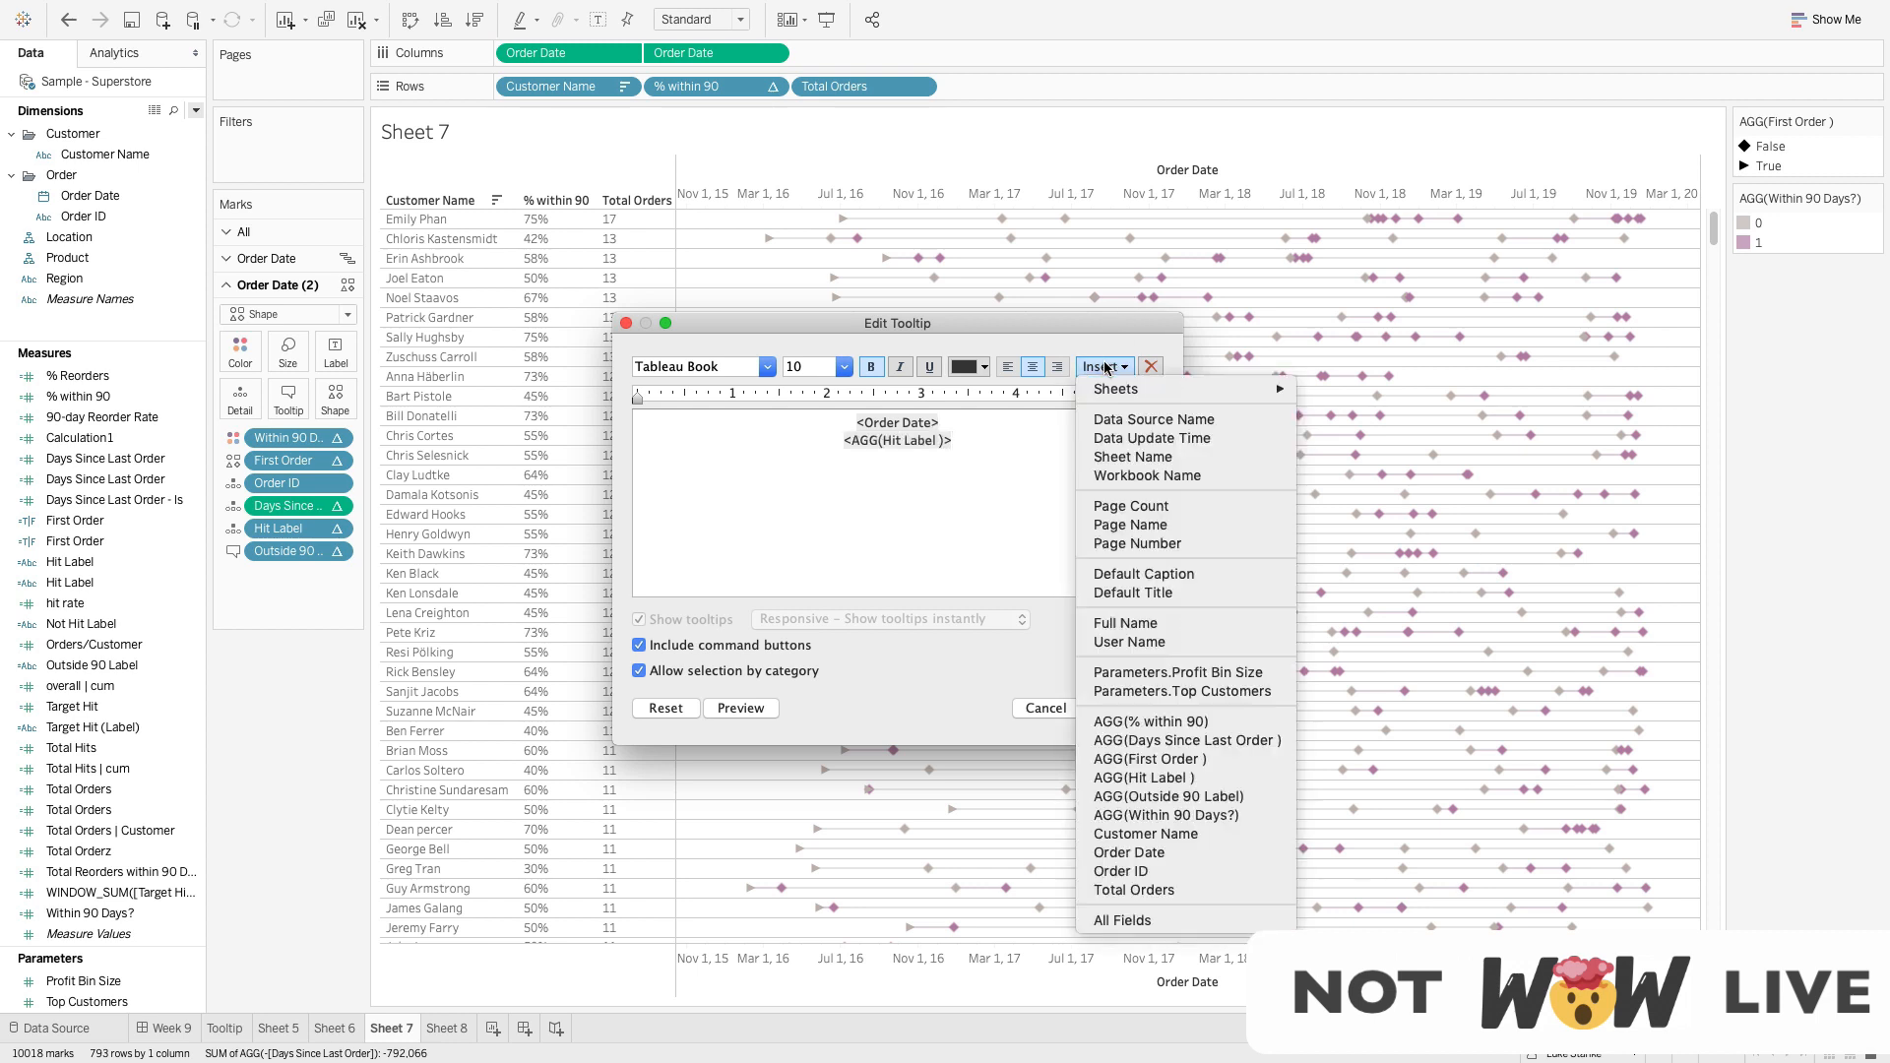
click(1215, 793)
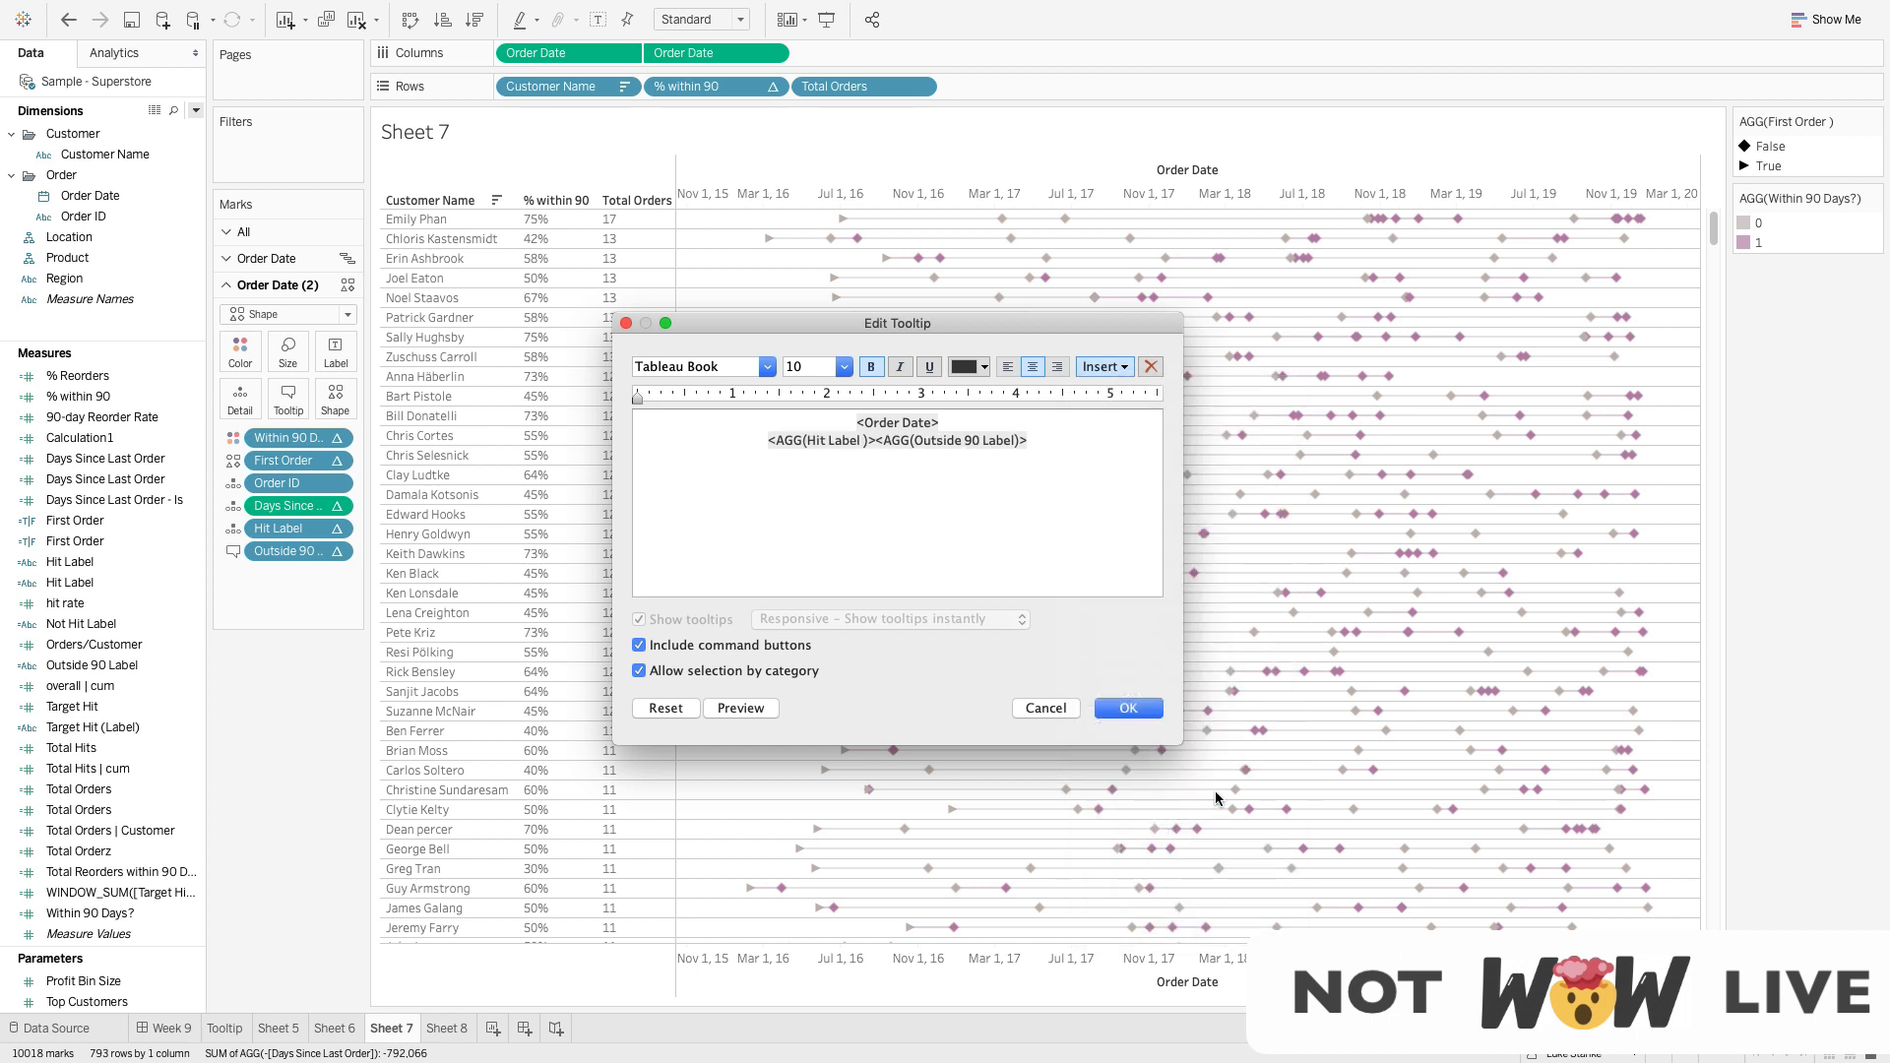
Colour the Hit Label field mauve, exclude the command buttons and save the tooltip
key(shift+Right)
key(shift+Right)
key(shift+Right)
key(shift+Right)
key(shift+Right)
key(shift+Right)
key(shift+Right)
key(shift+Right)
key(shift+Right)
key(shift+Right)
key(shift+Right)
key(shift+Right)
key(shift+Right)
key(shift+Right)
key(shift+Right)
key(shift+Right)
key(shift+Right)
click(984, 367)
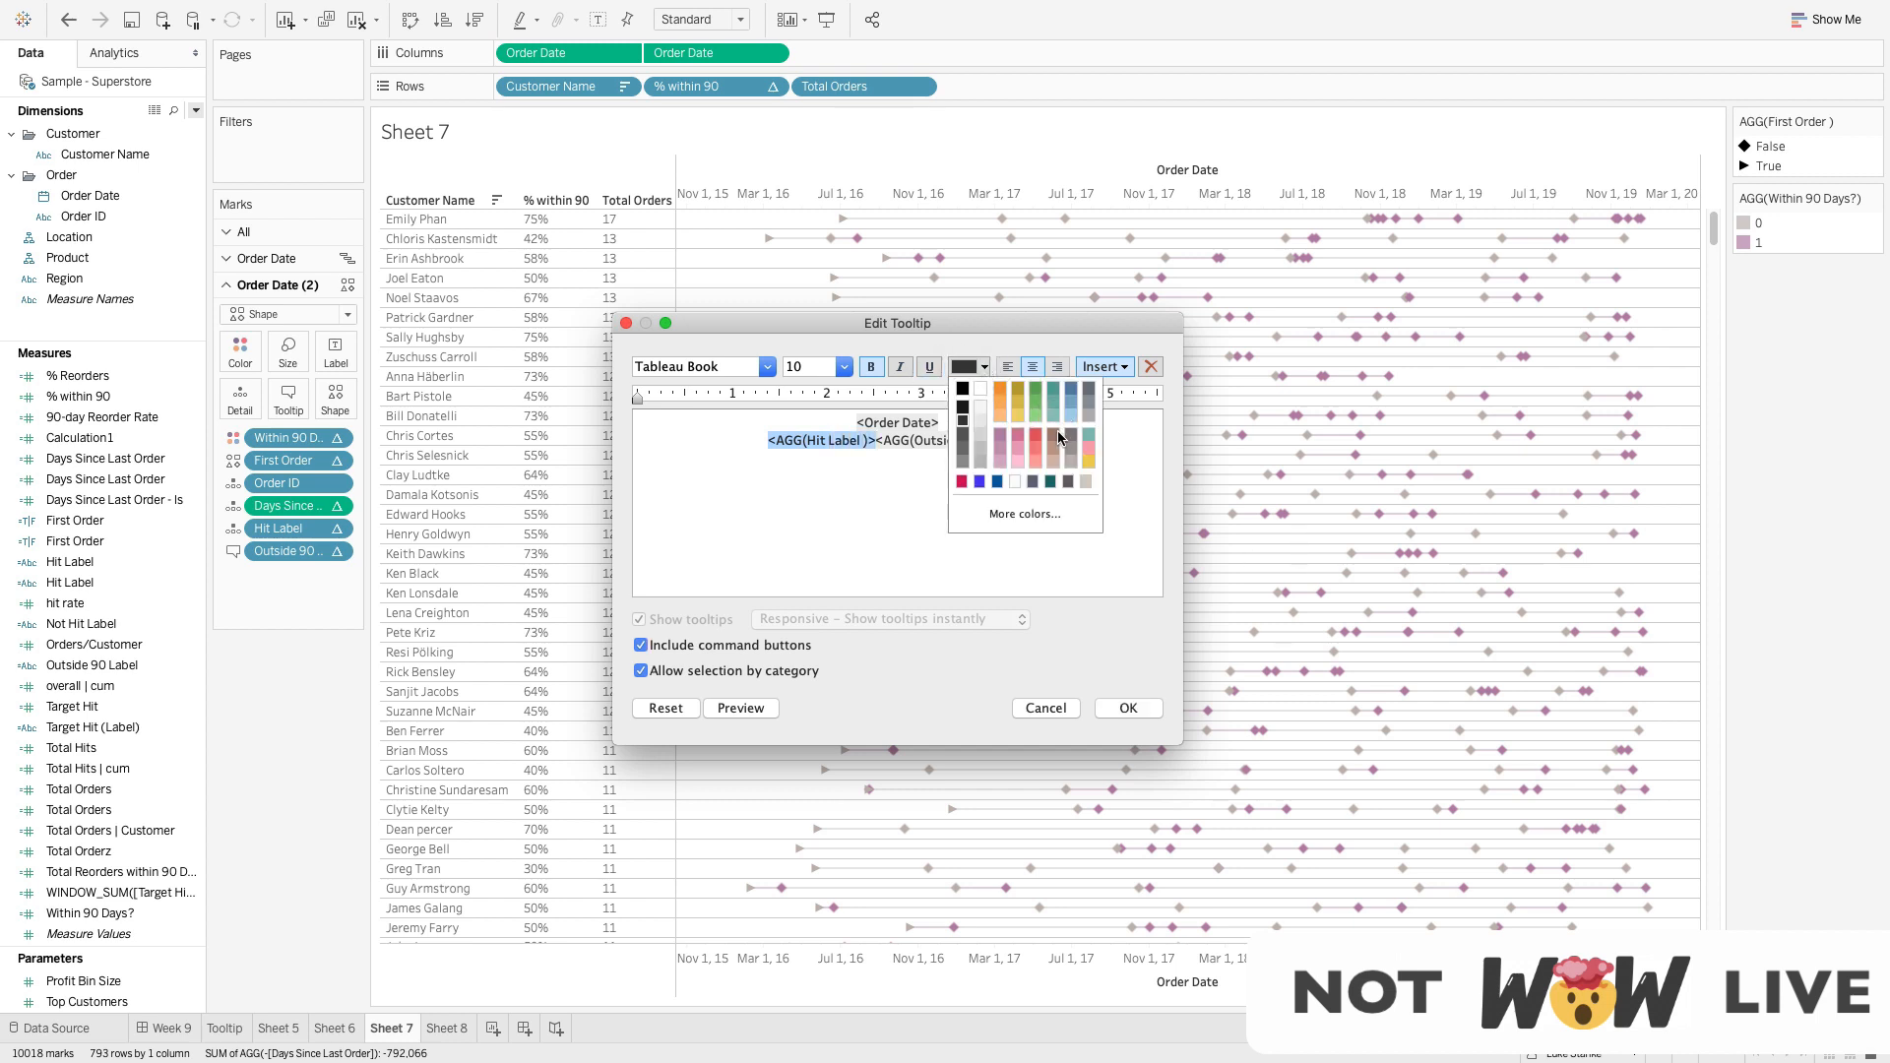
click(1001, 448)
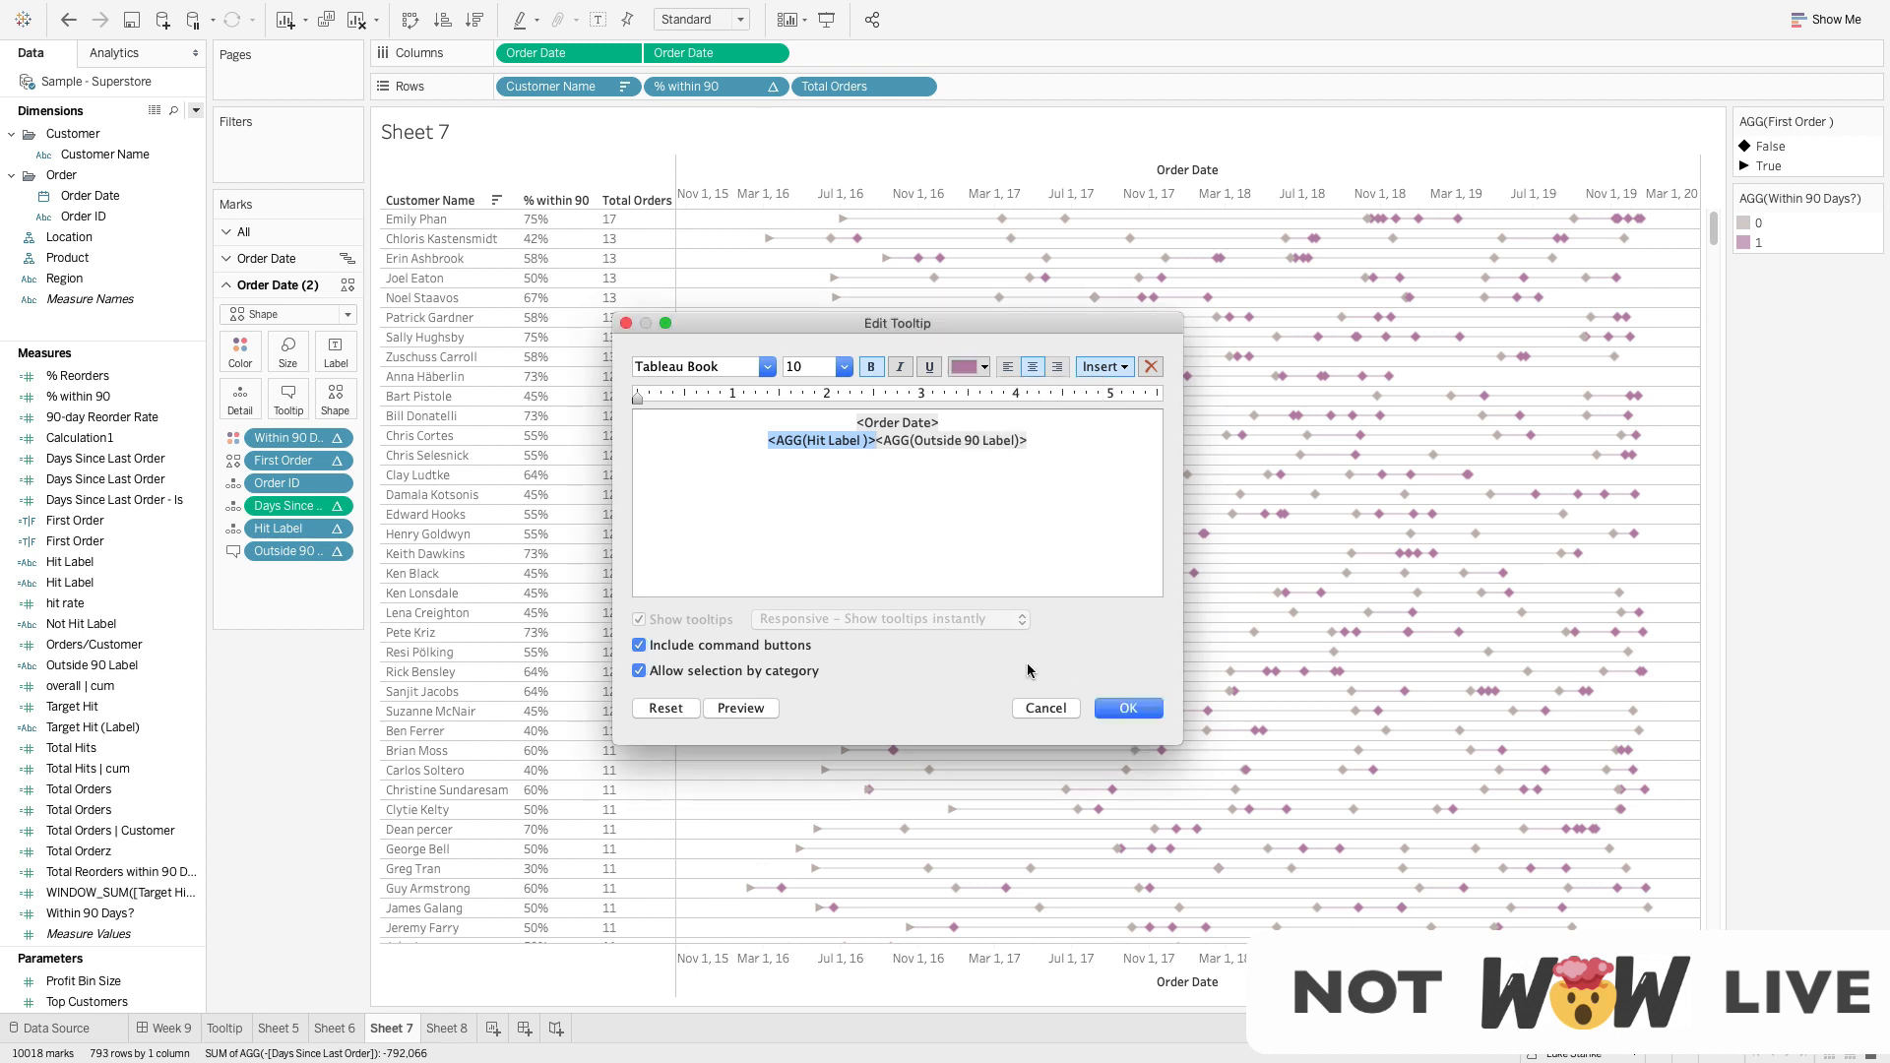
click(639, 645)
click(1140, 708)
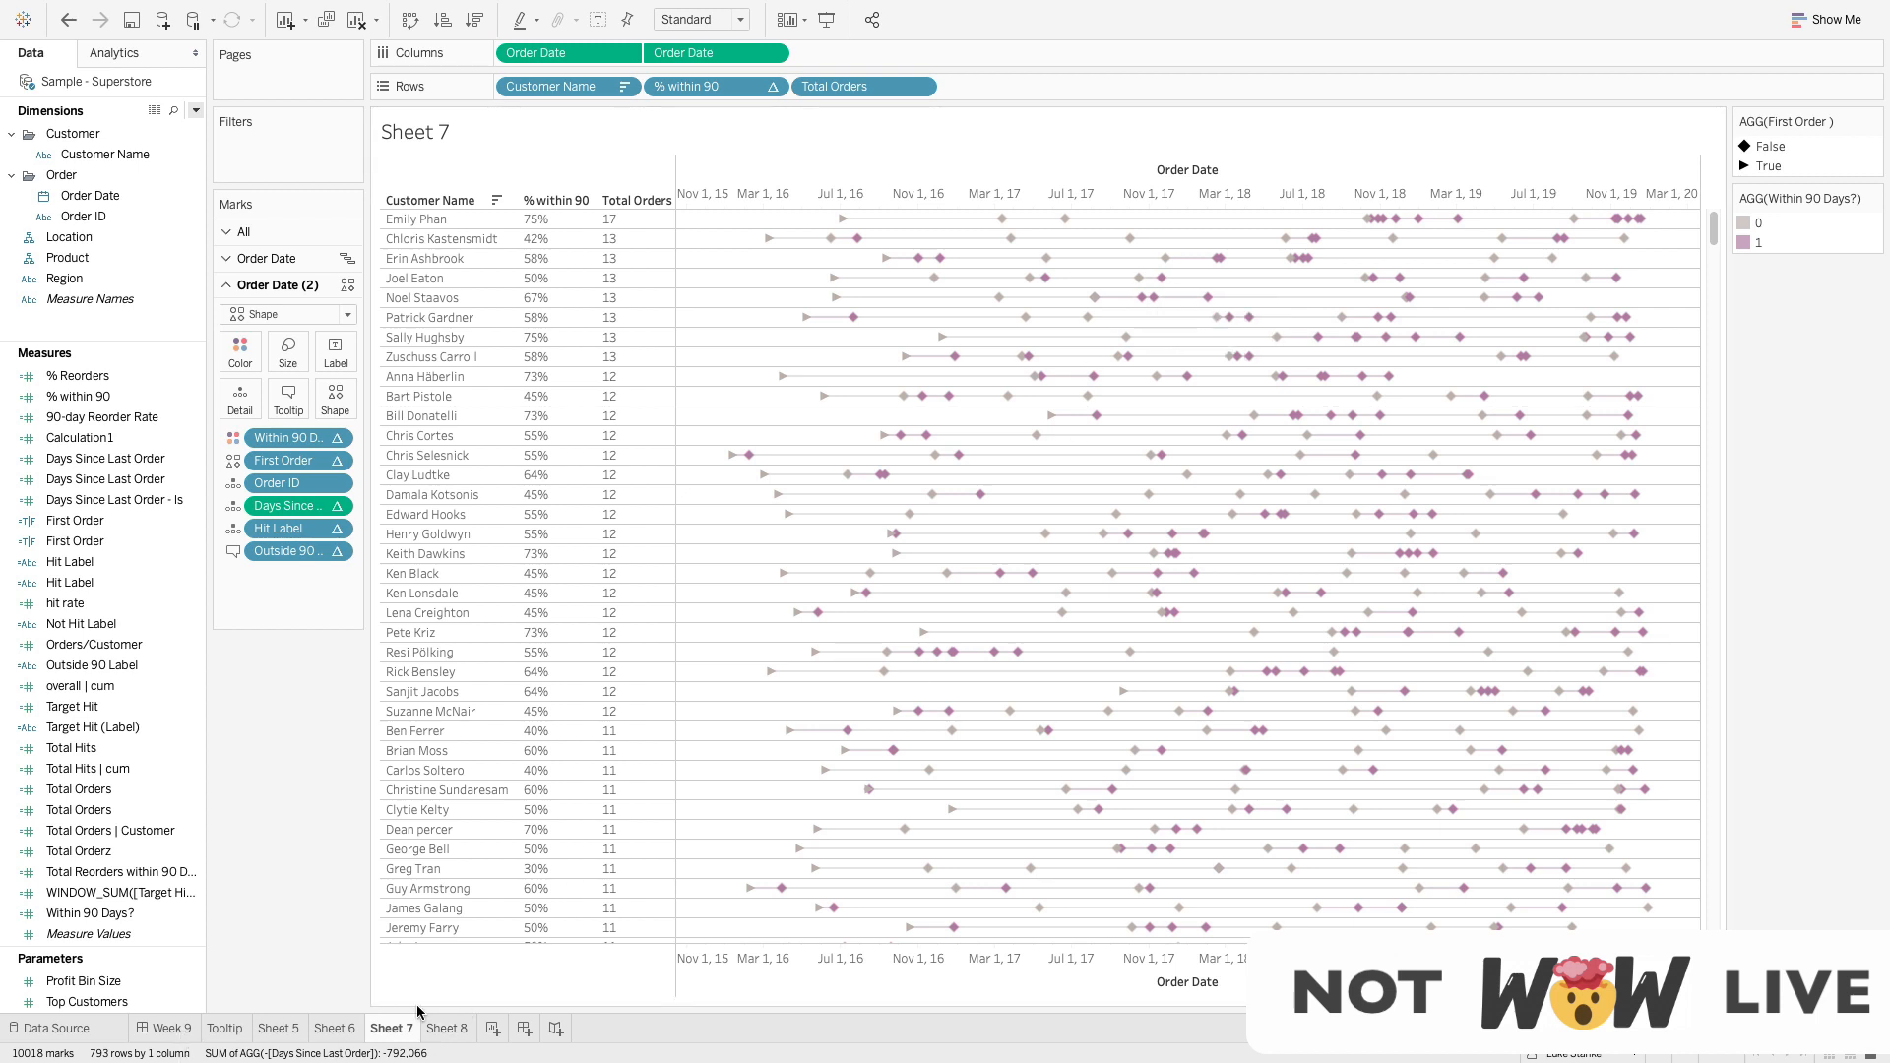
Hide the MIN(0.0) axis headers on Sheet 8
click(447, 1027)
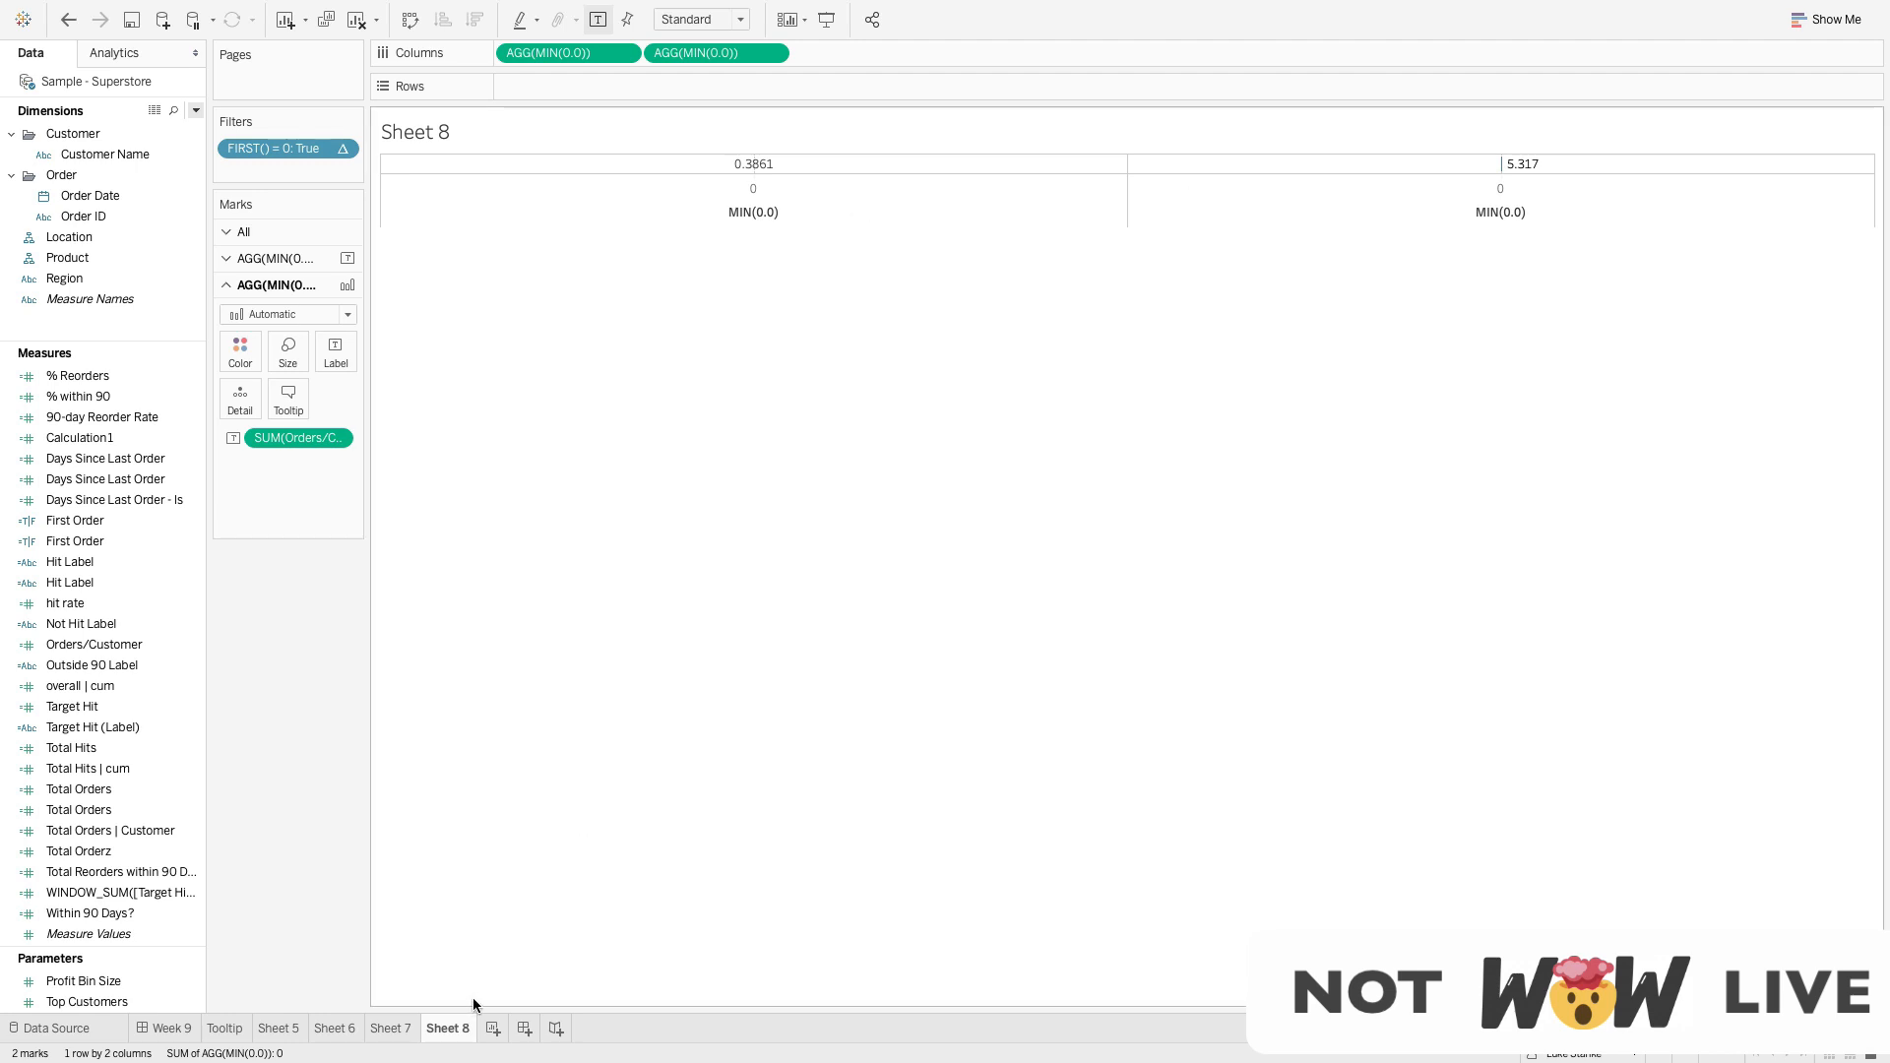
click(653, 190)
right_click(653, 189)
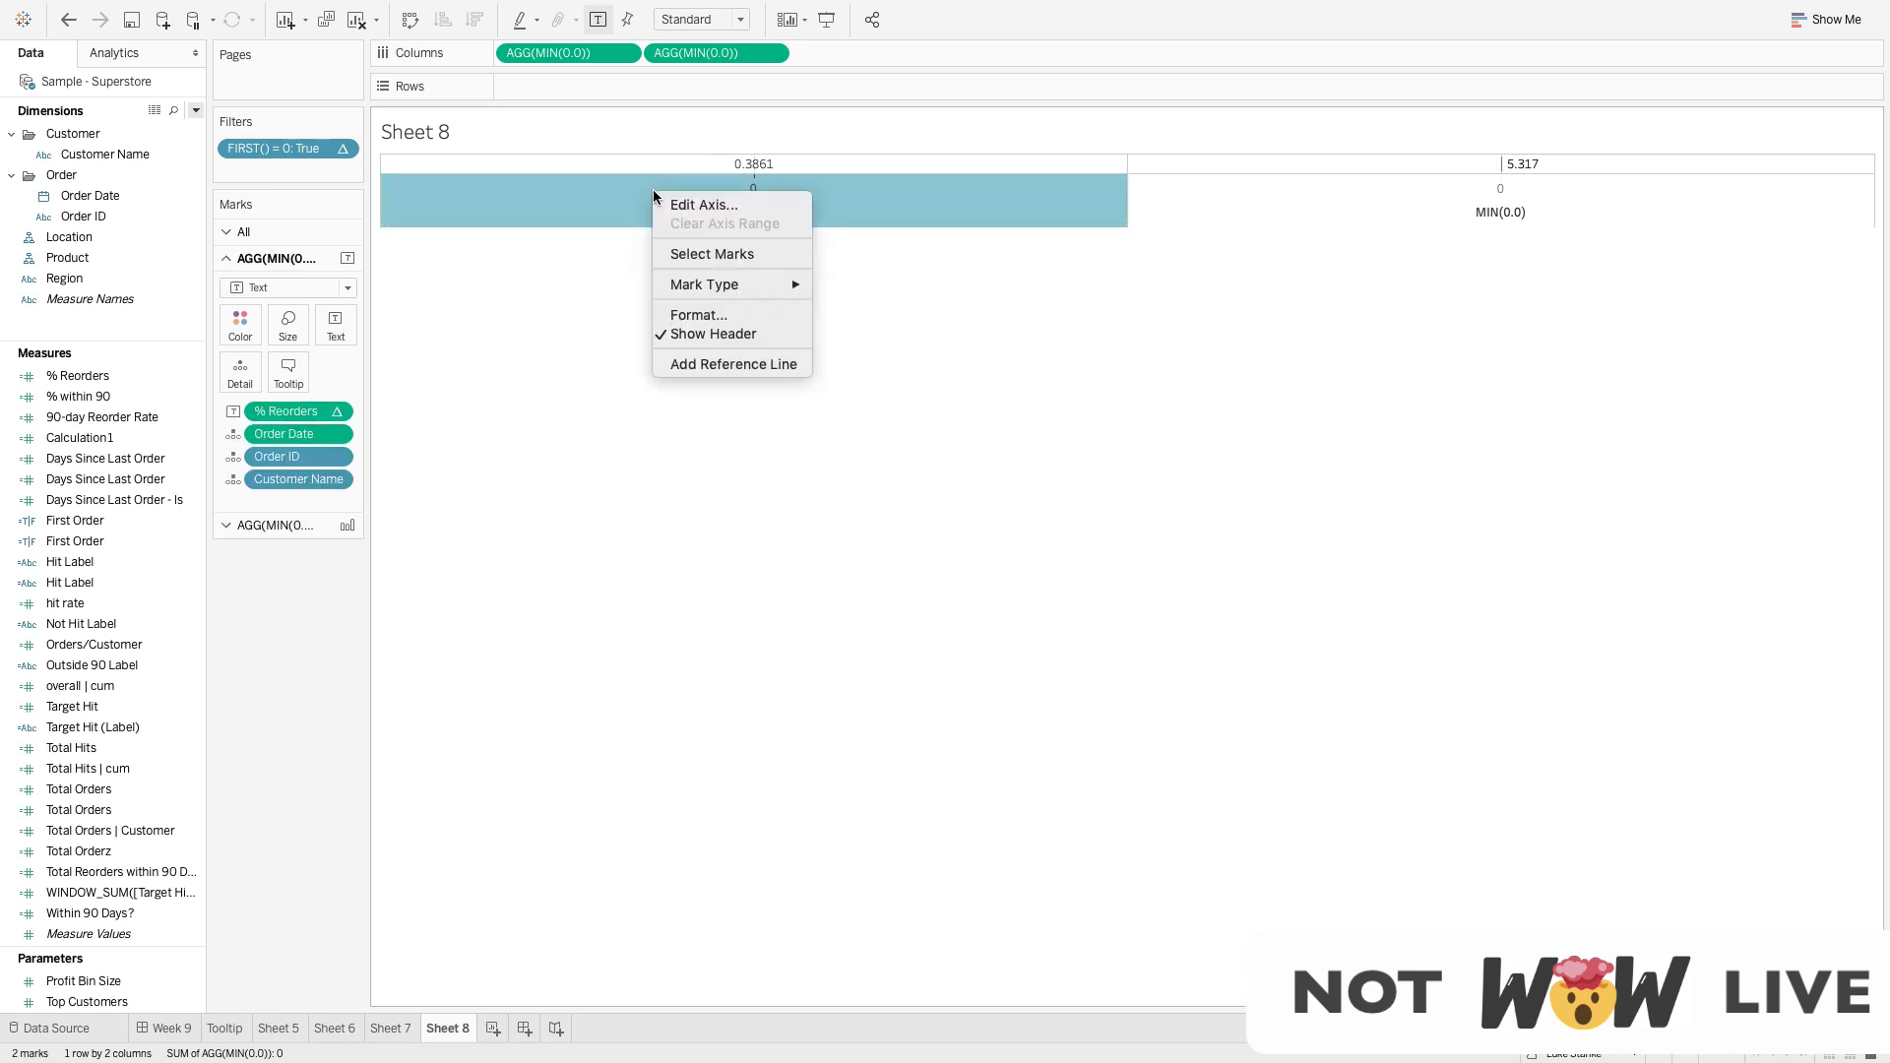
click(694, 330)
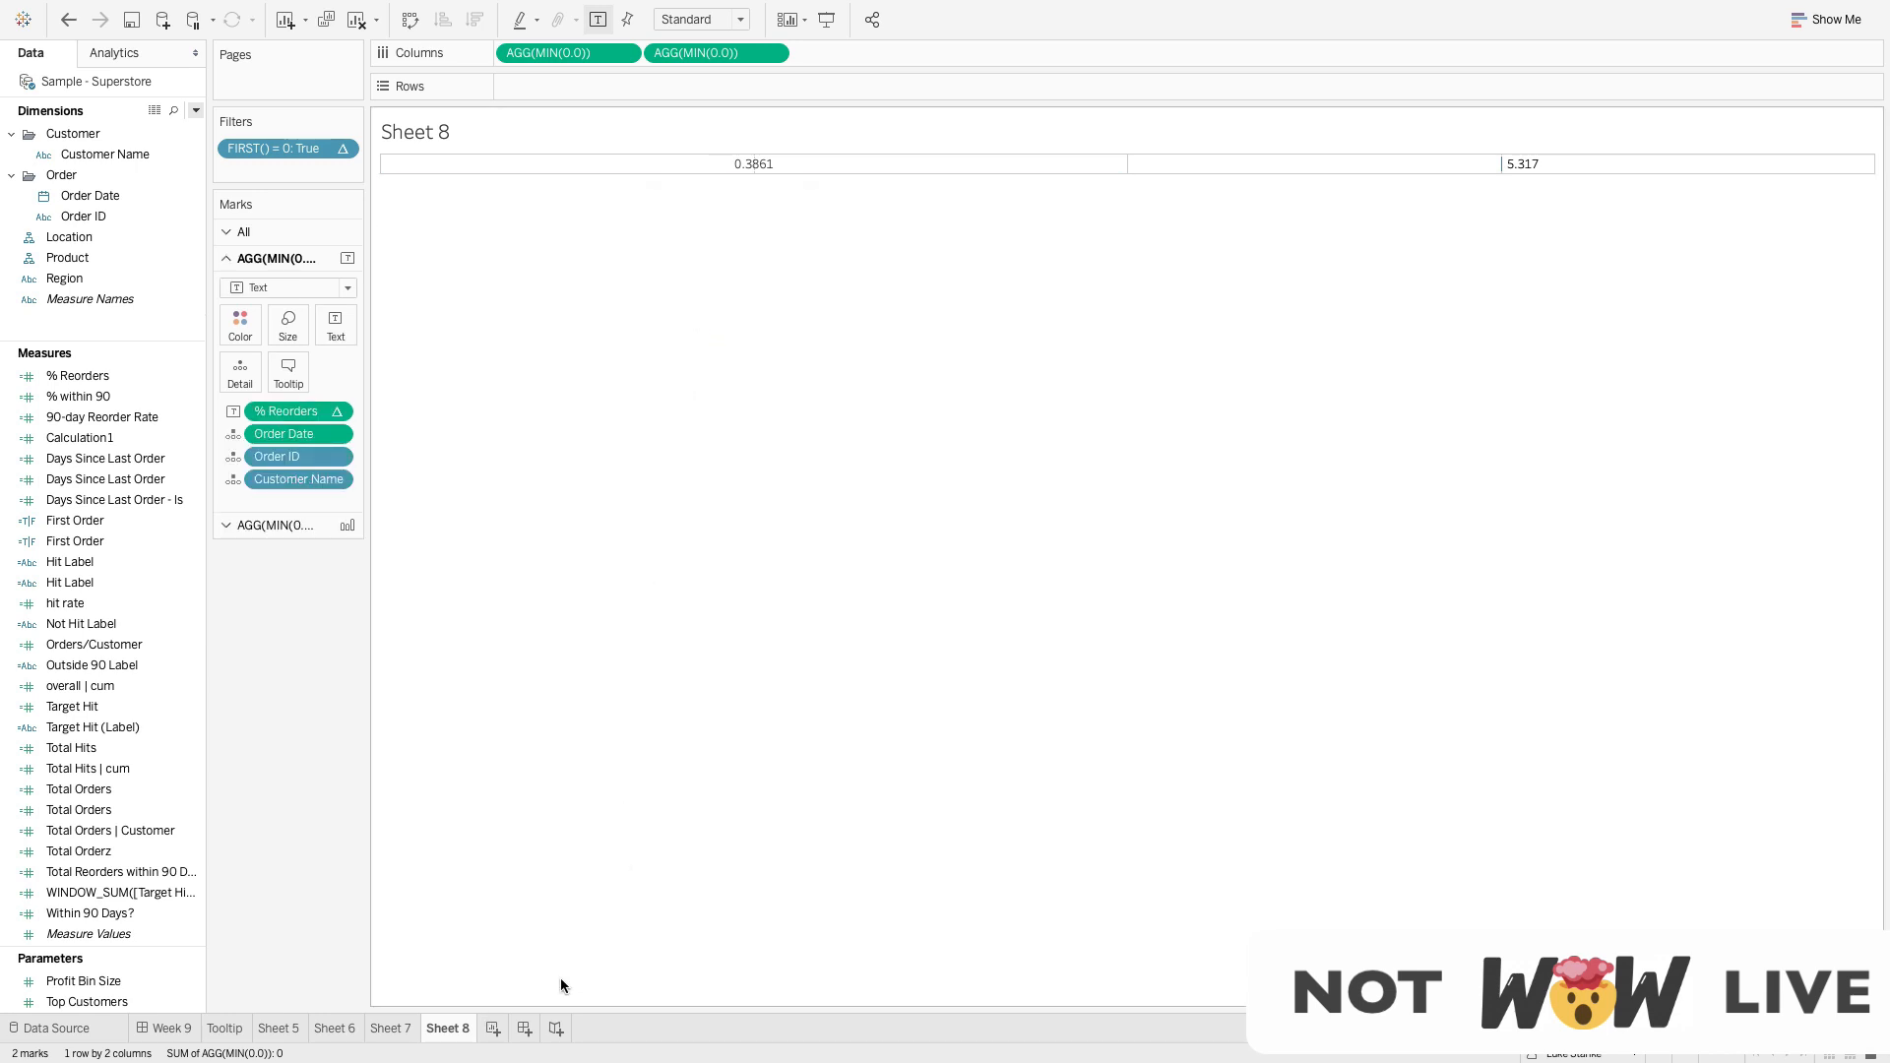
Create a new dashboard and place Sheet 8 in it with Sheet 7 below
click(524, 1027)
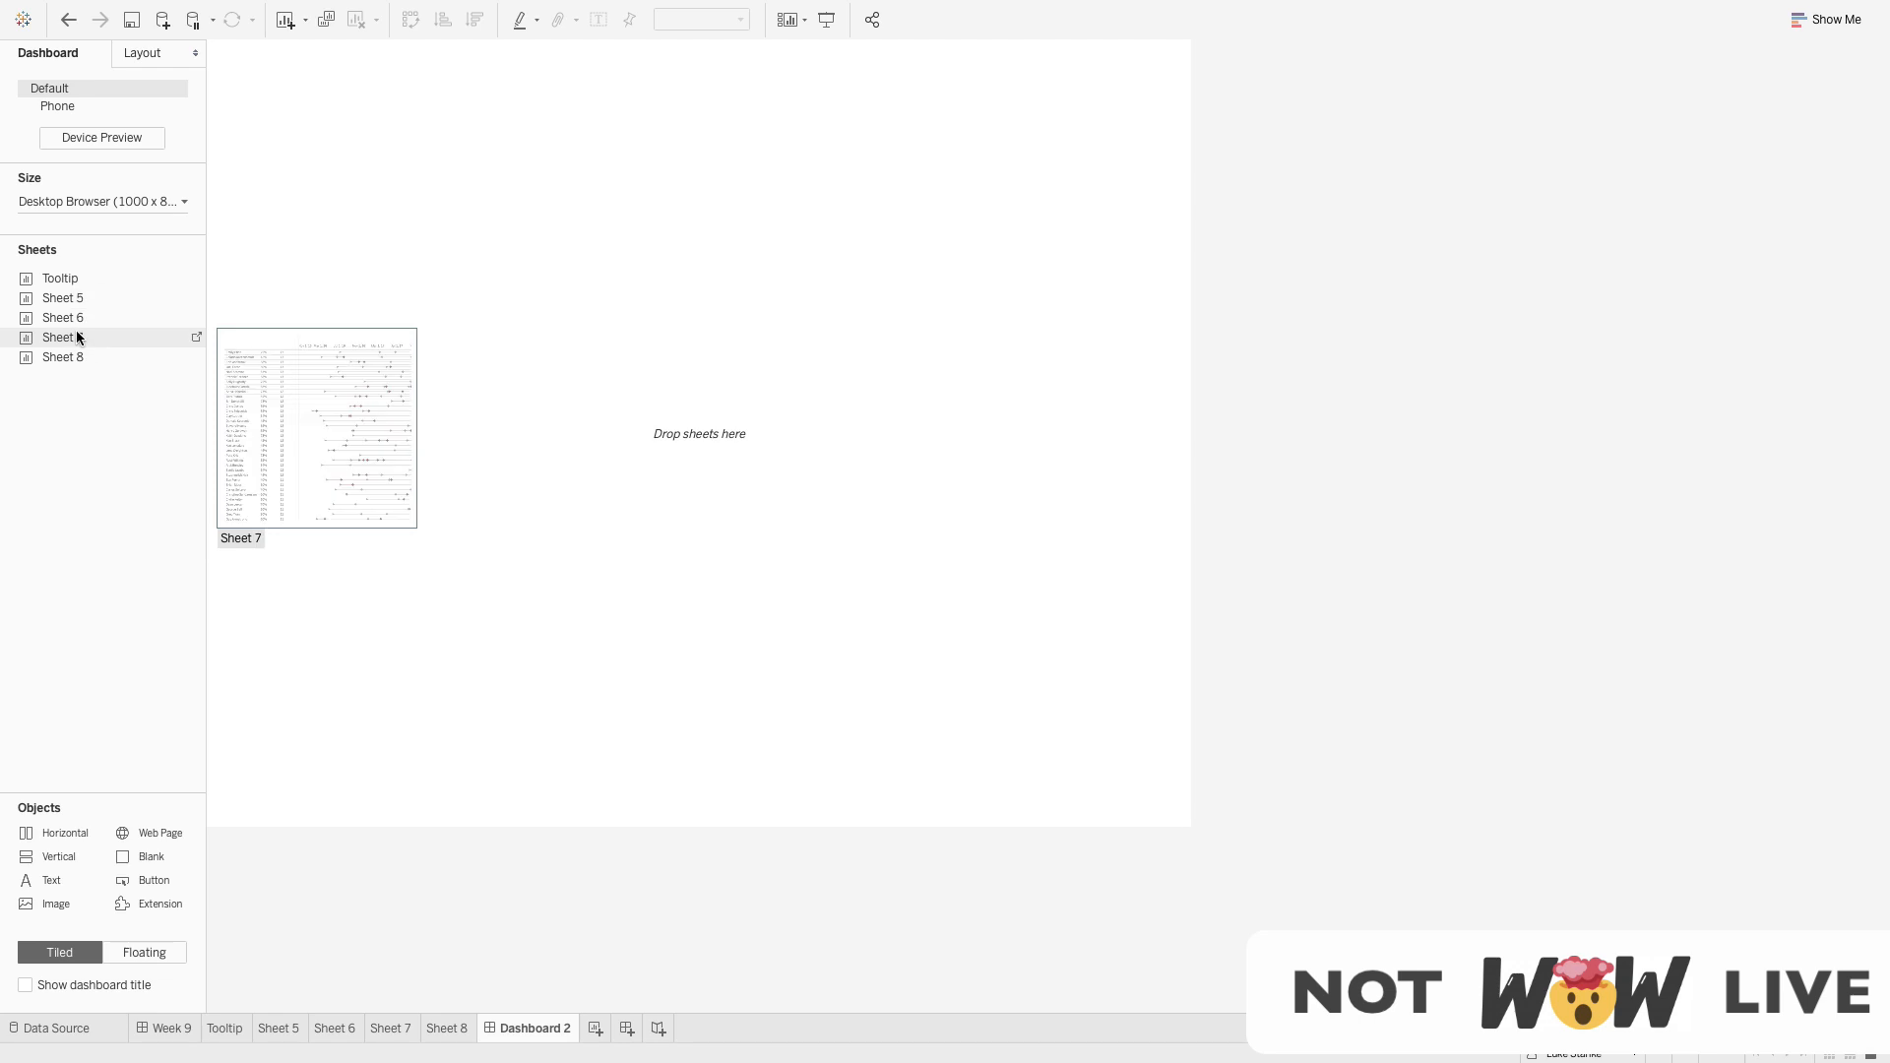
drag(69, 352, 486, 323)
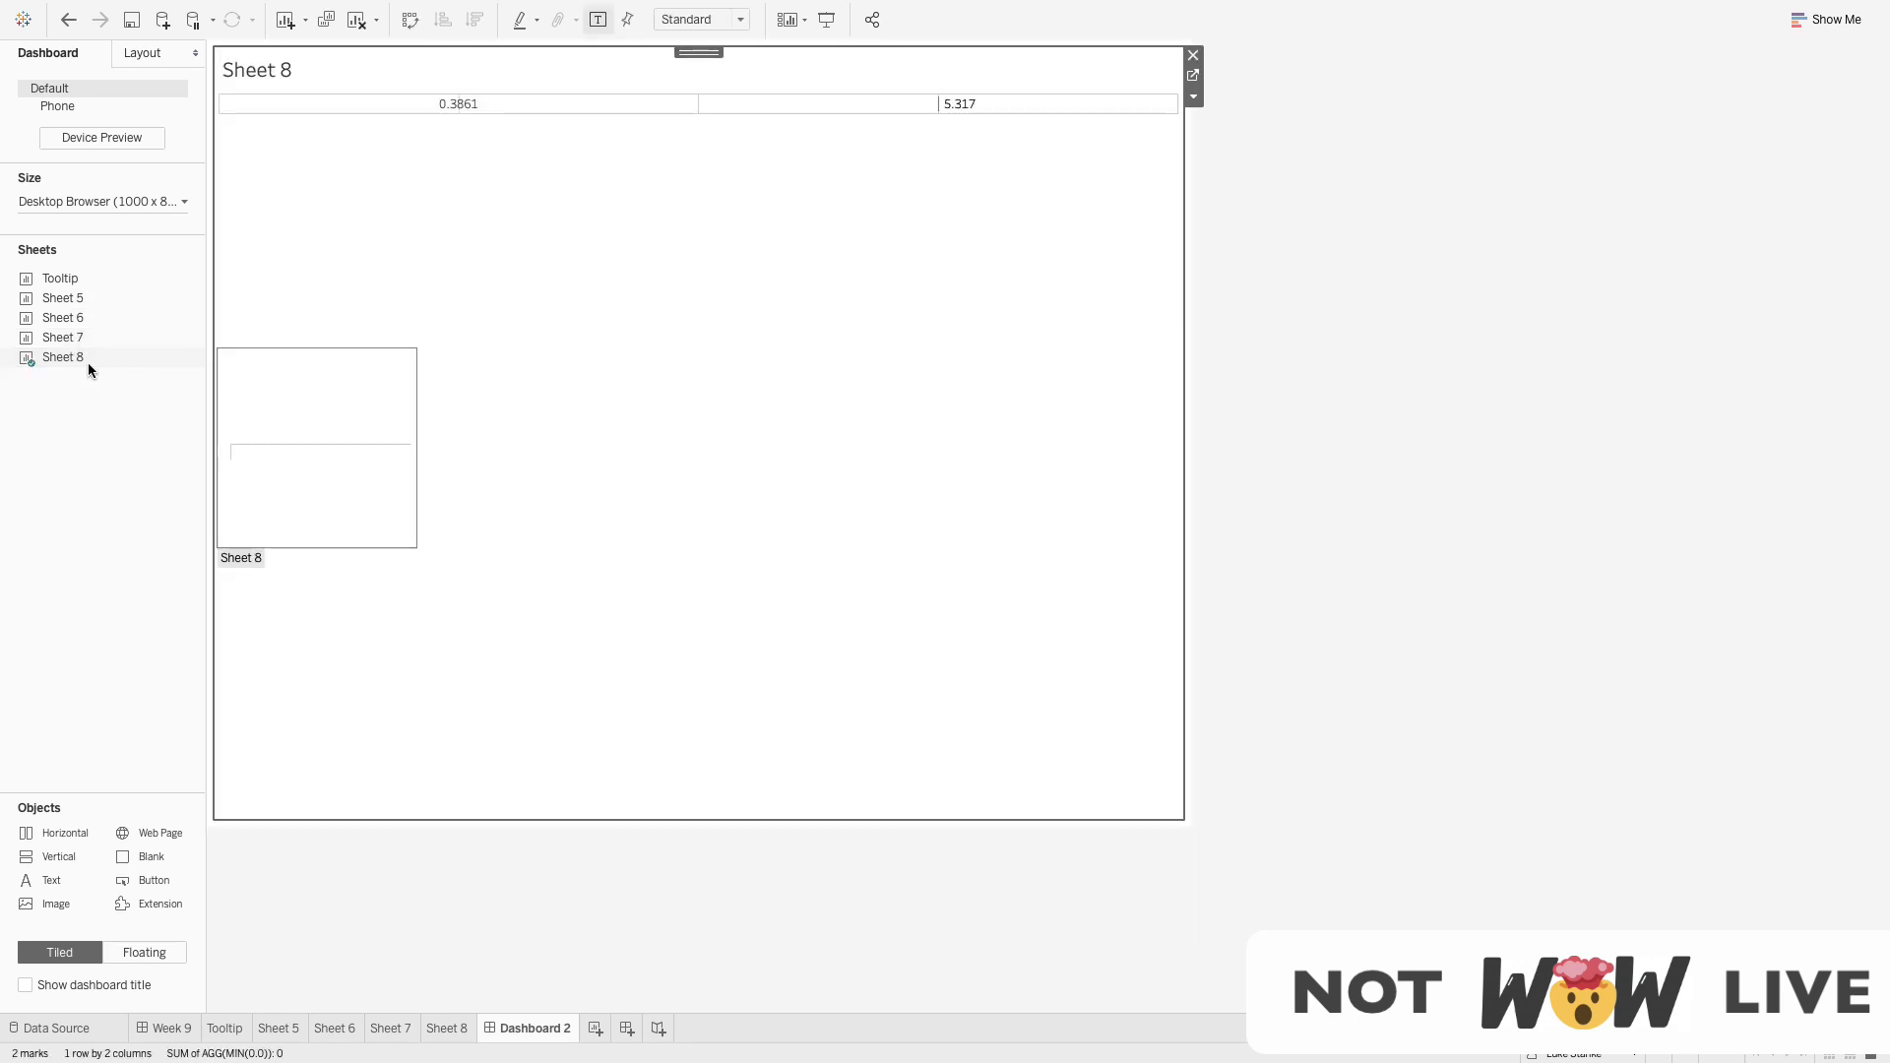
drag(67, 338, 682, 344)
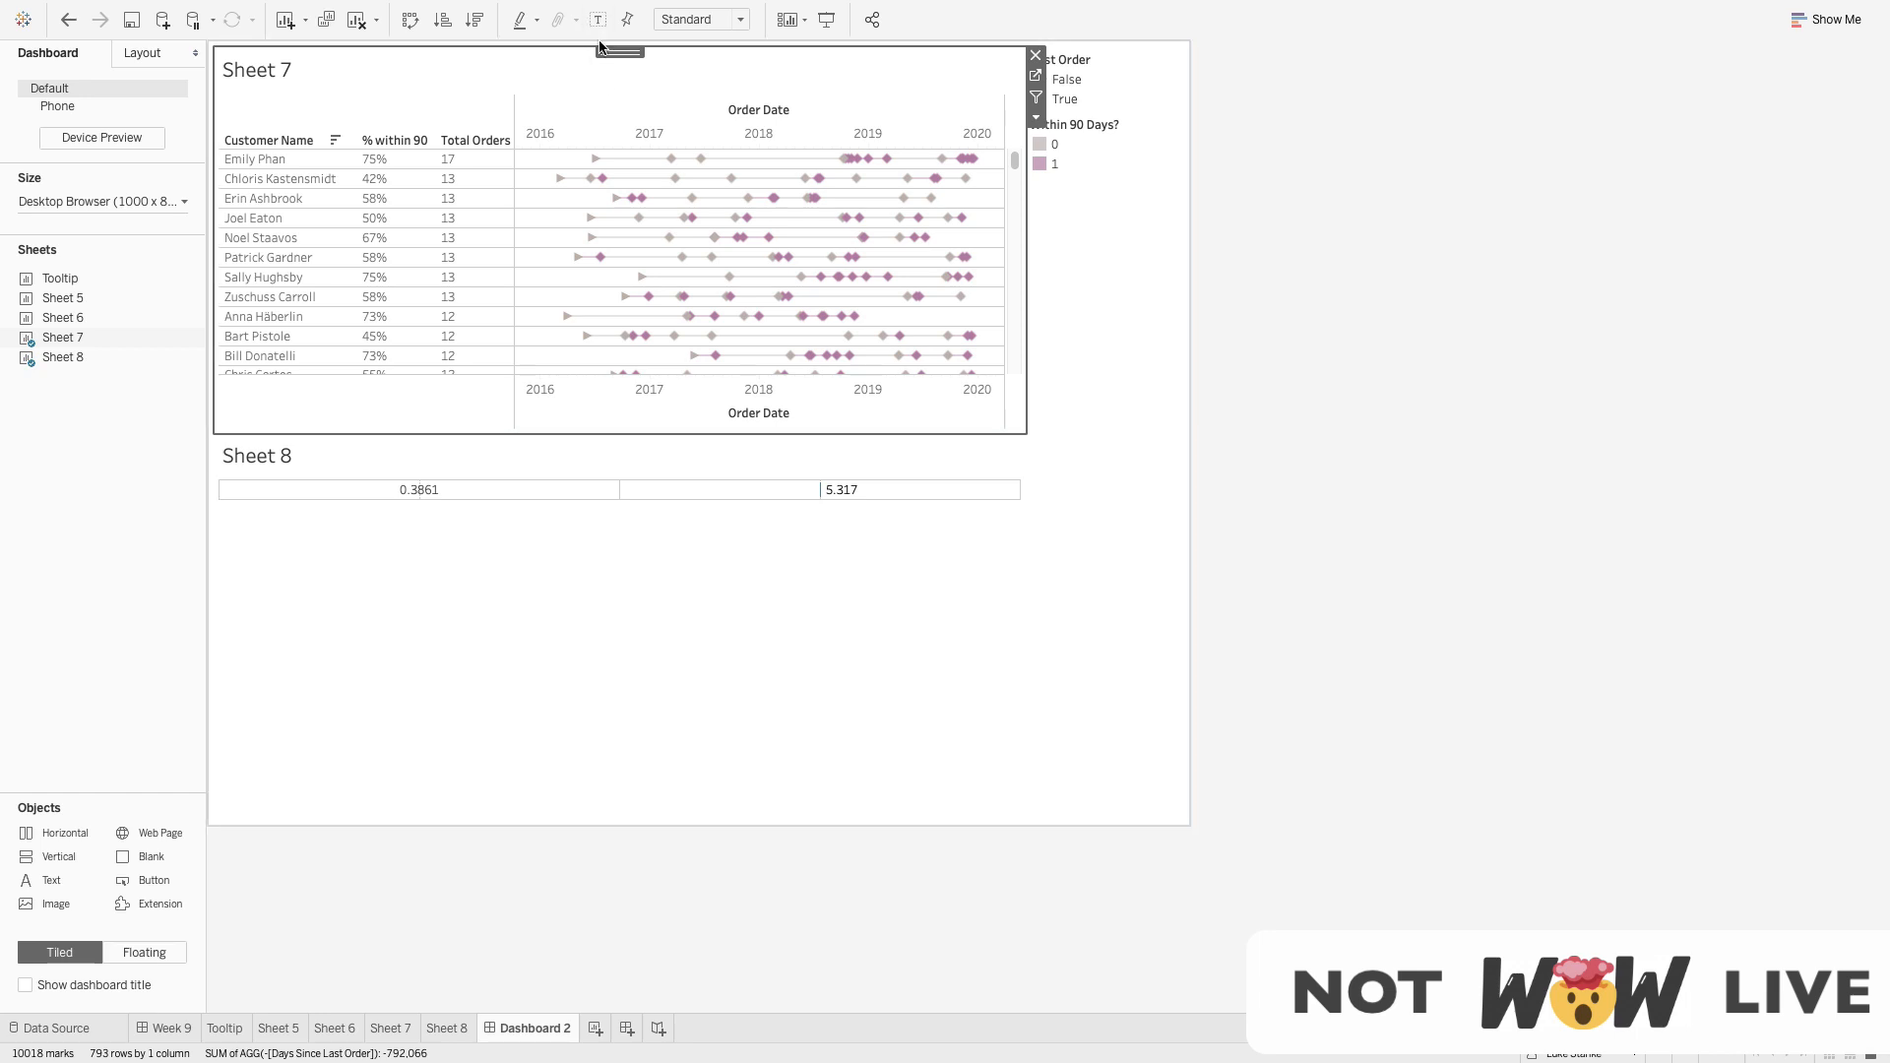
key(super+z)
drag(51, 341, 699, 464)
Set the Sheet 8 view in the dashboard to fit Entire View
click(610, 217)
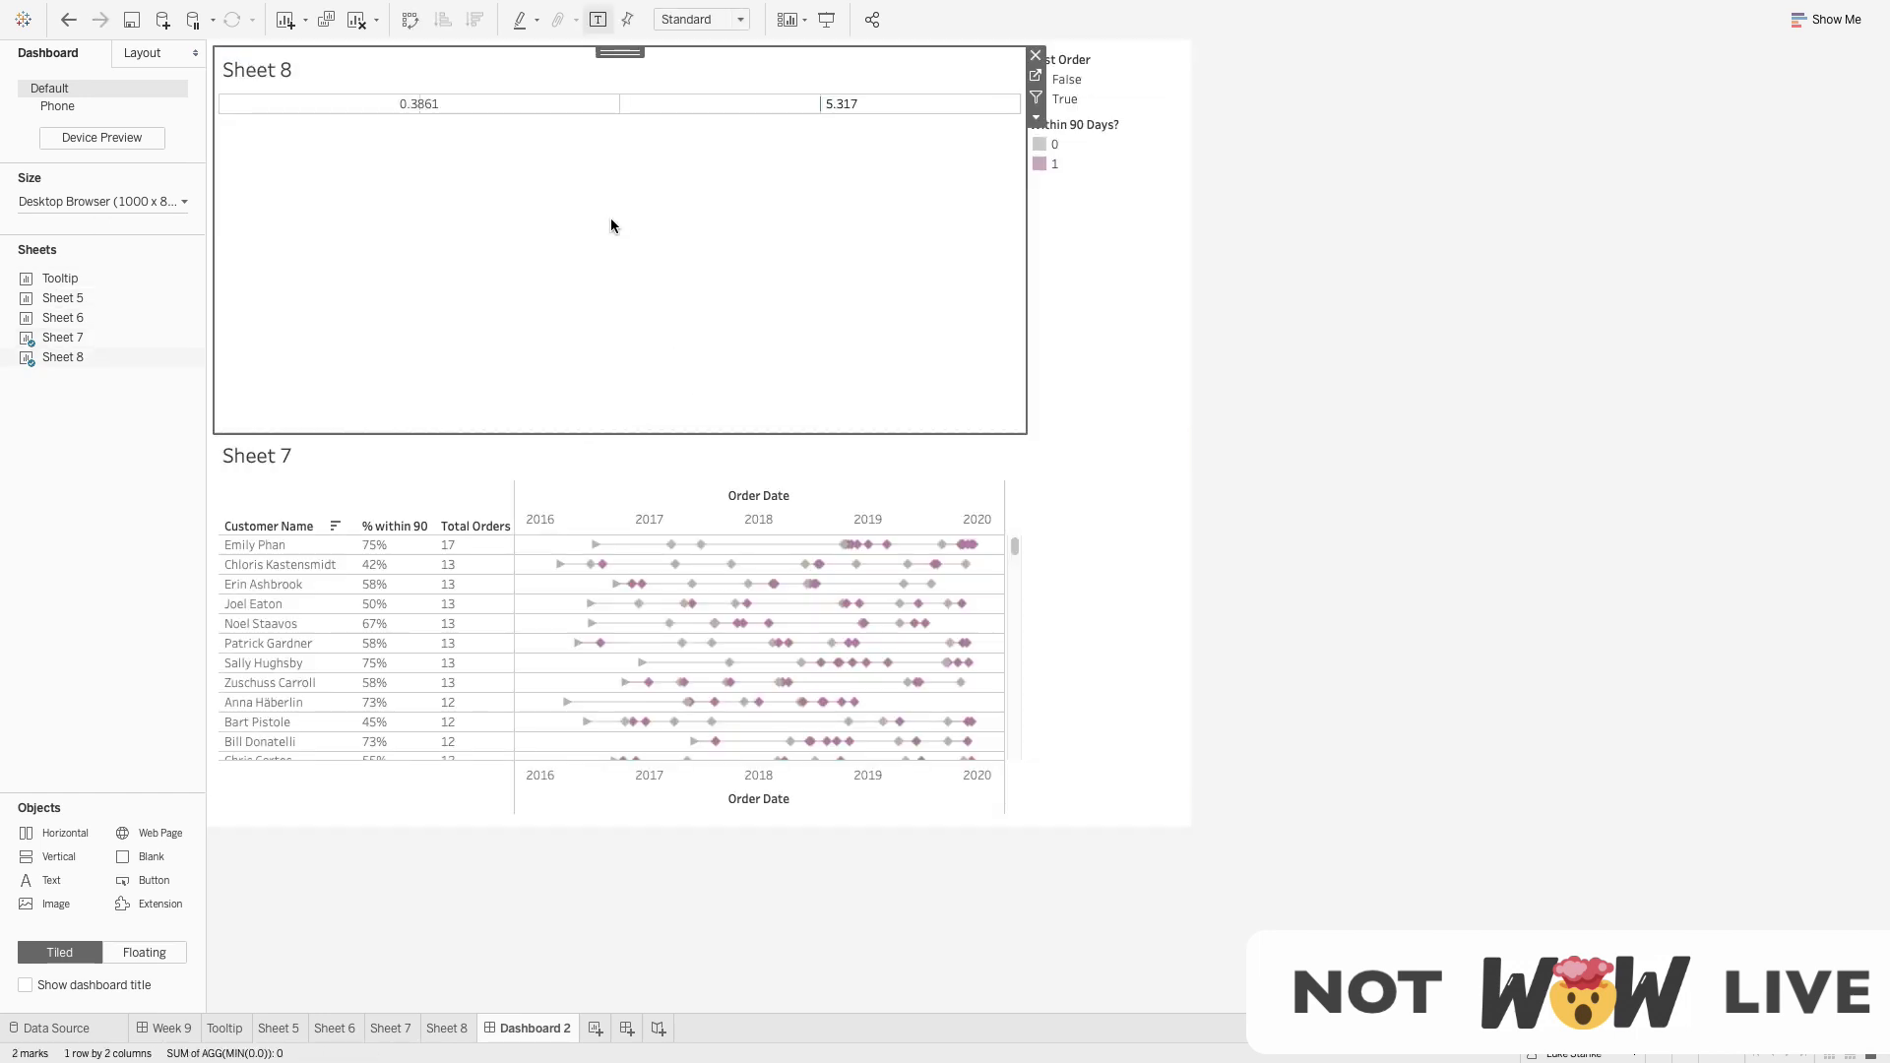
click(695, 20)
click(688, 85)
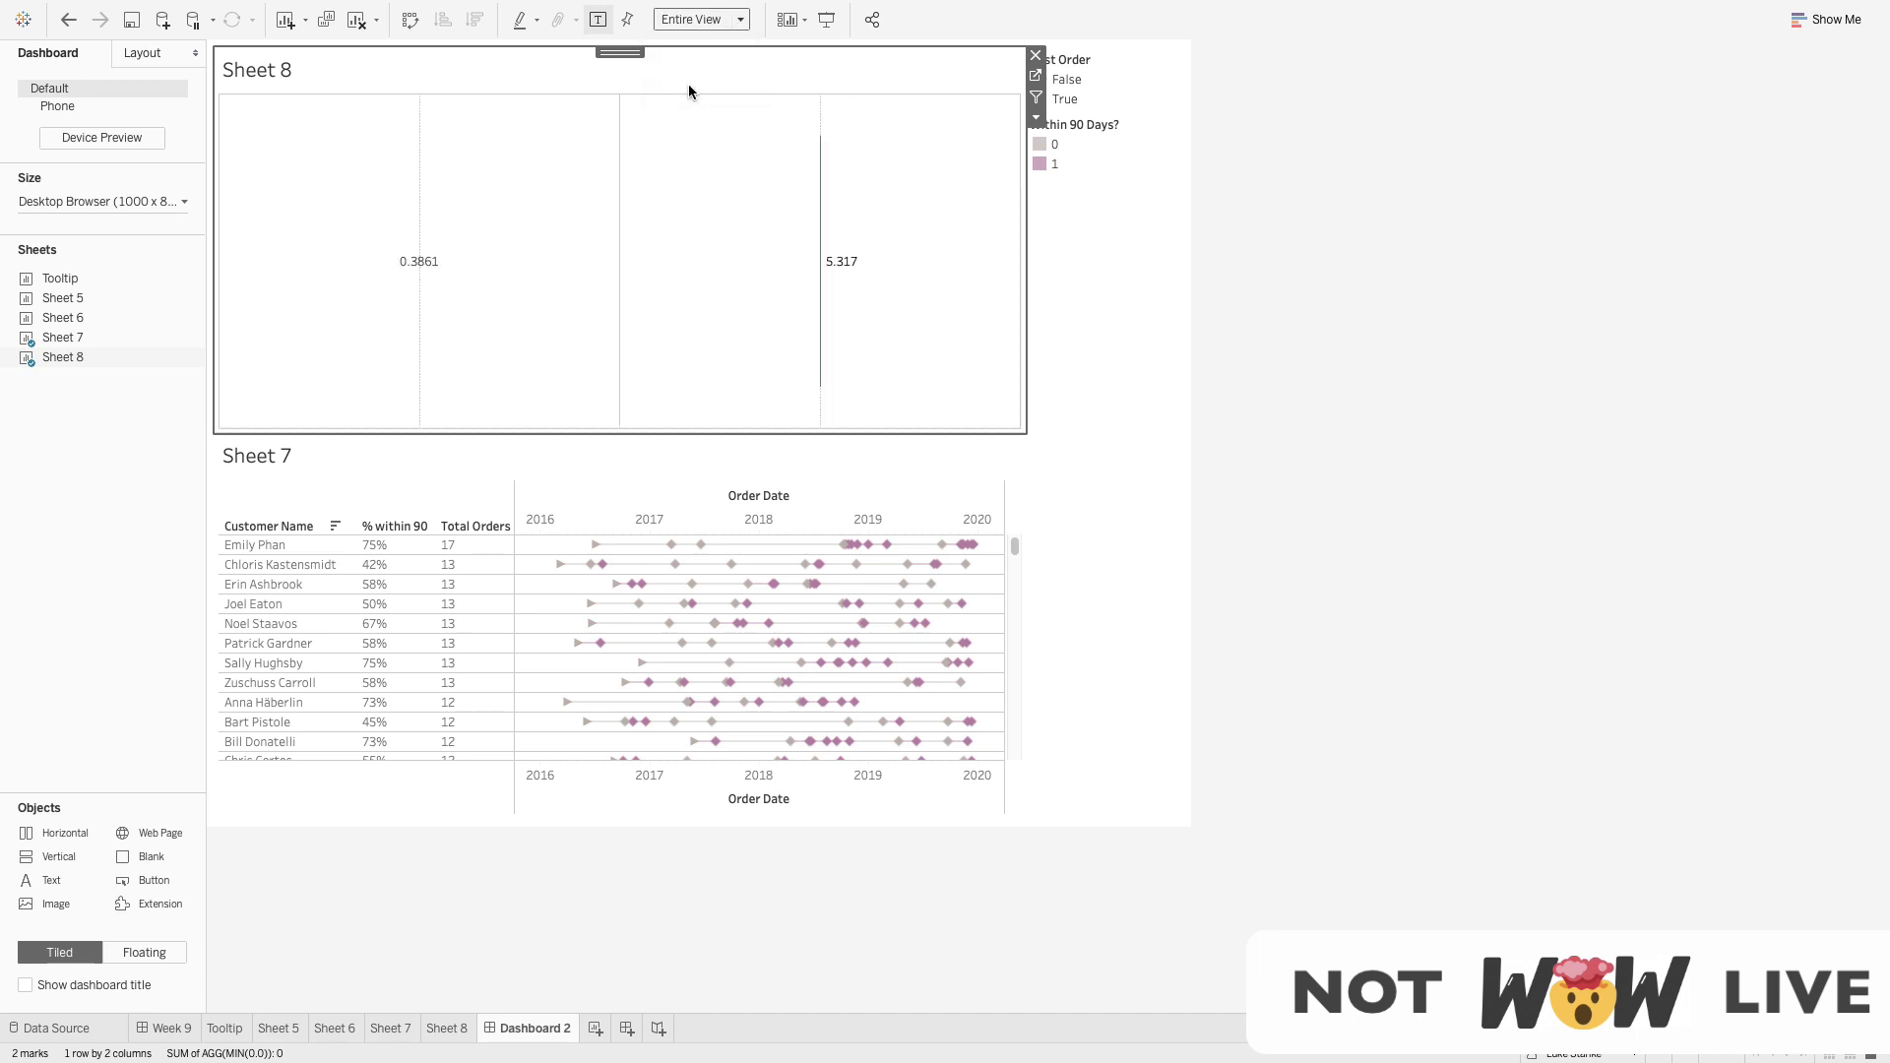
Remove the container holding the First Order and Within 90 Days? legends from the dashboard
click(1167, 179)
click(1191, 59)
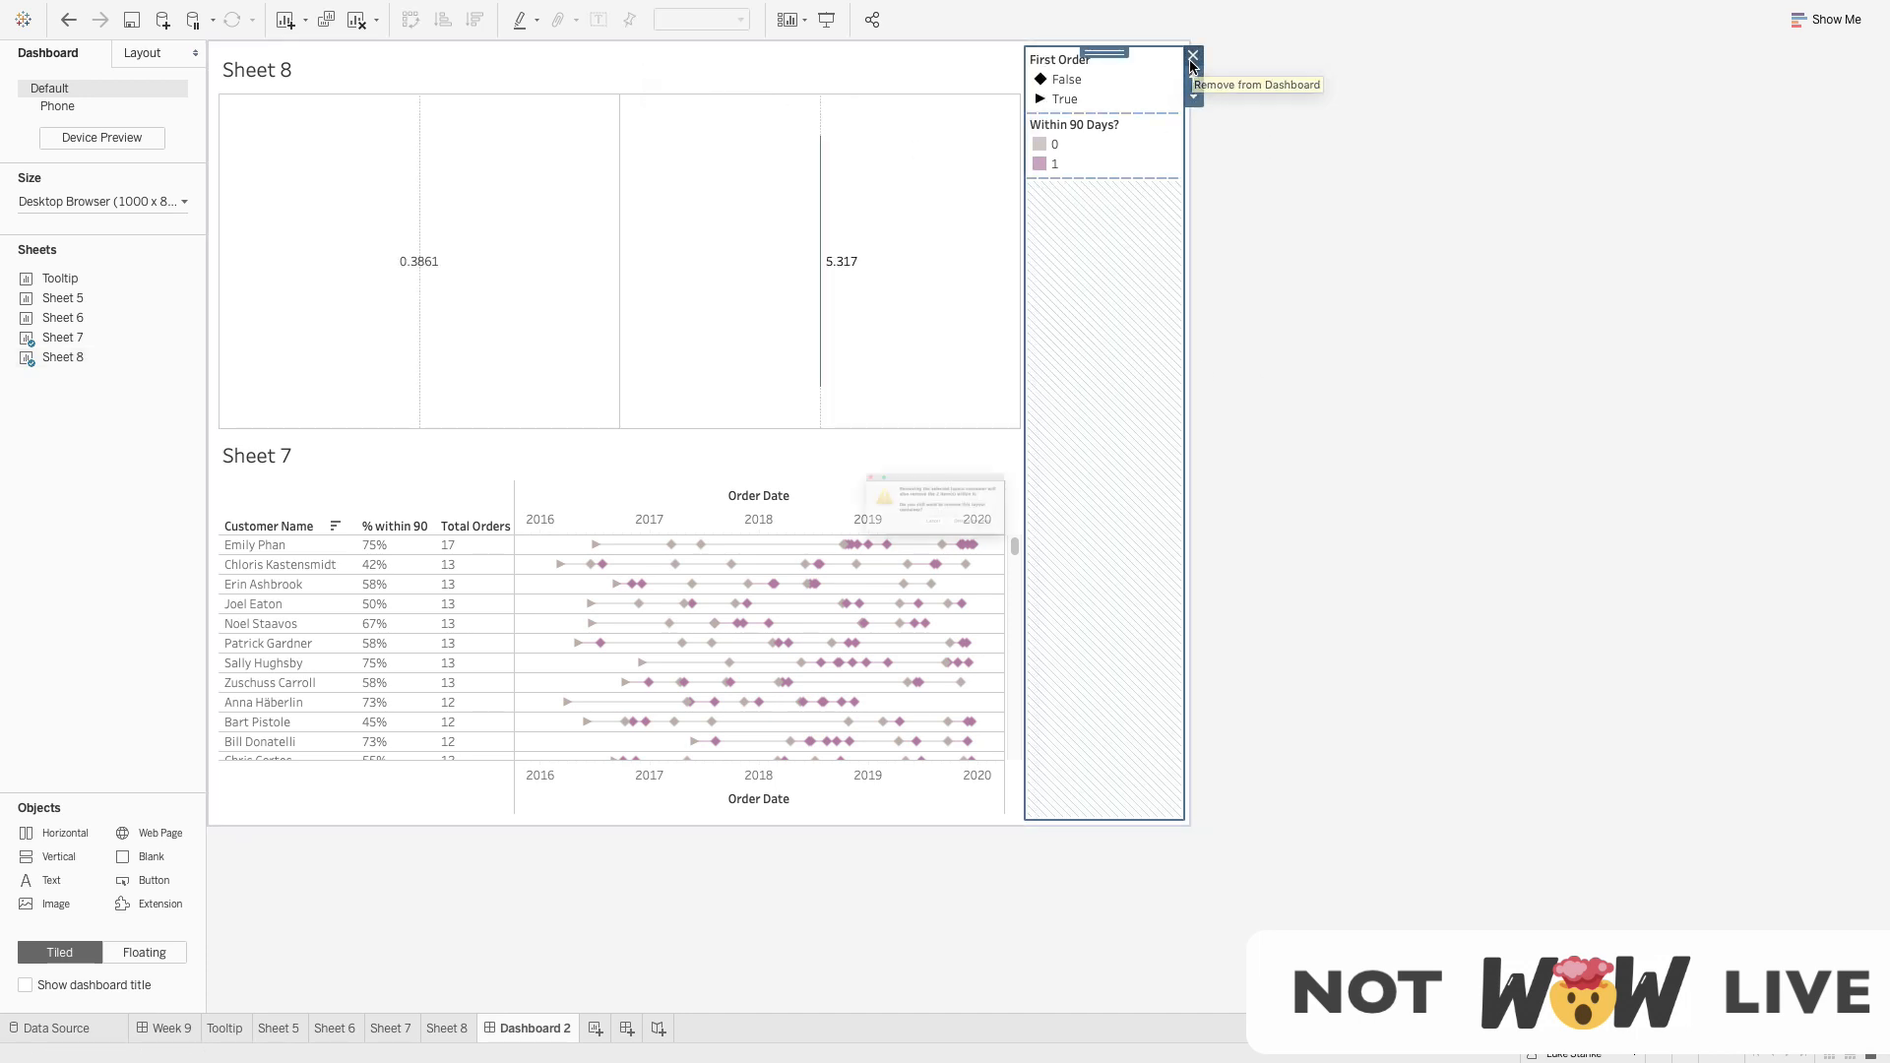
click(1047, 557)
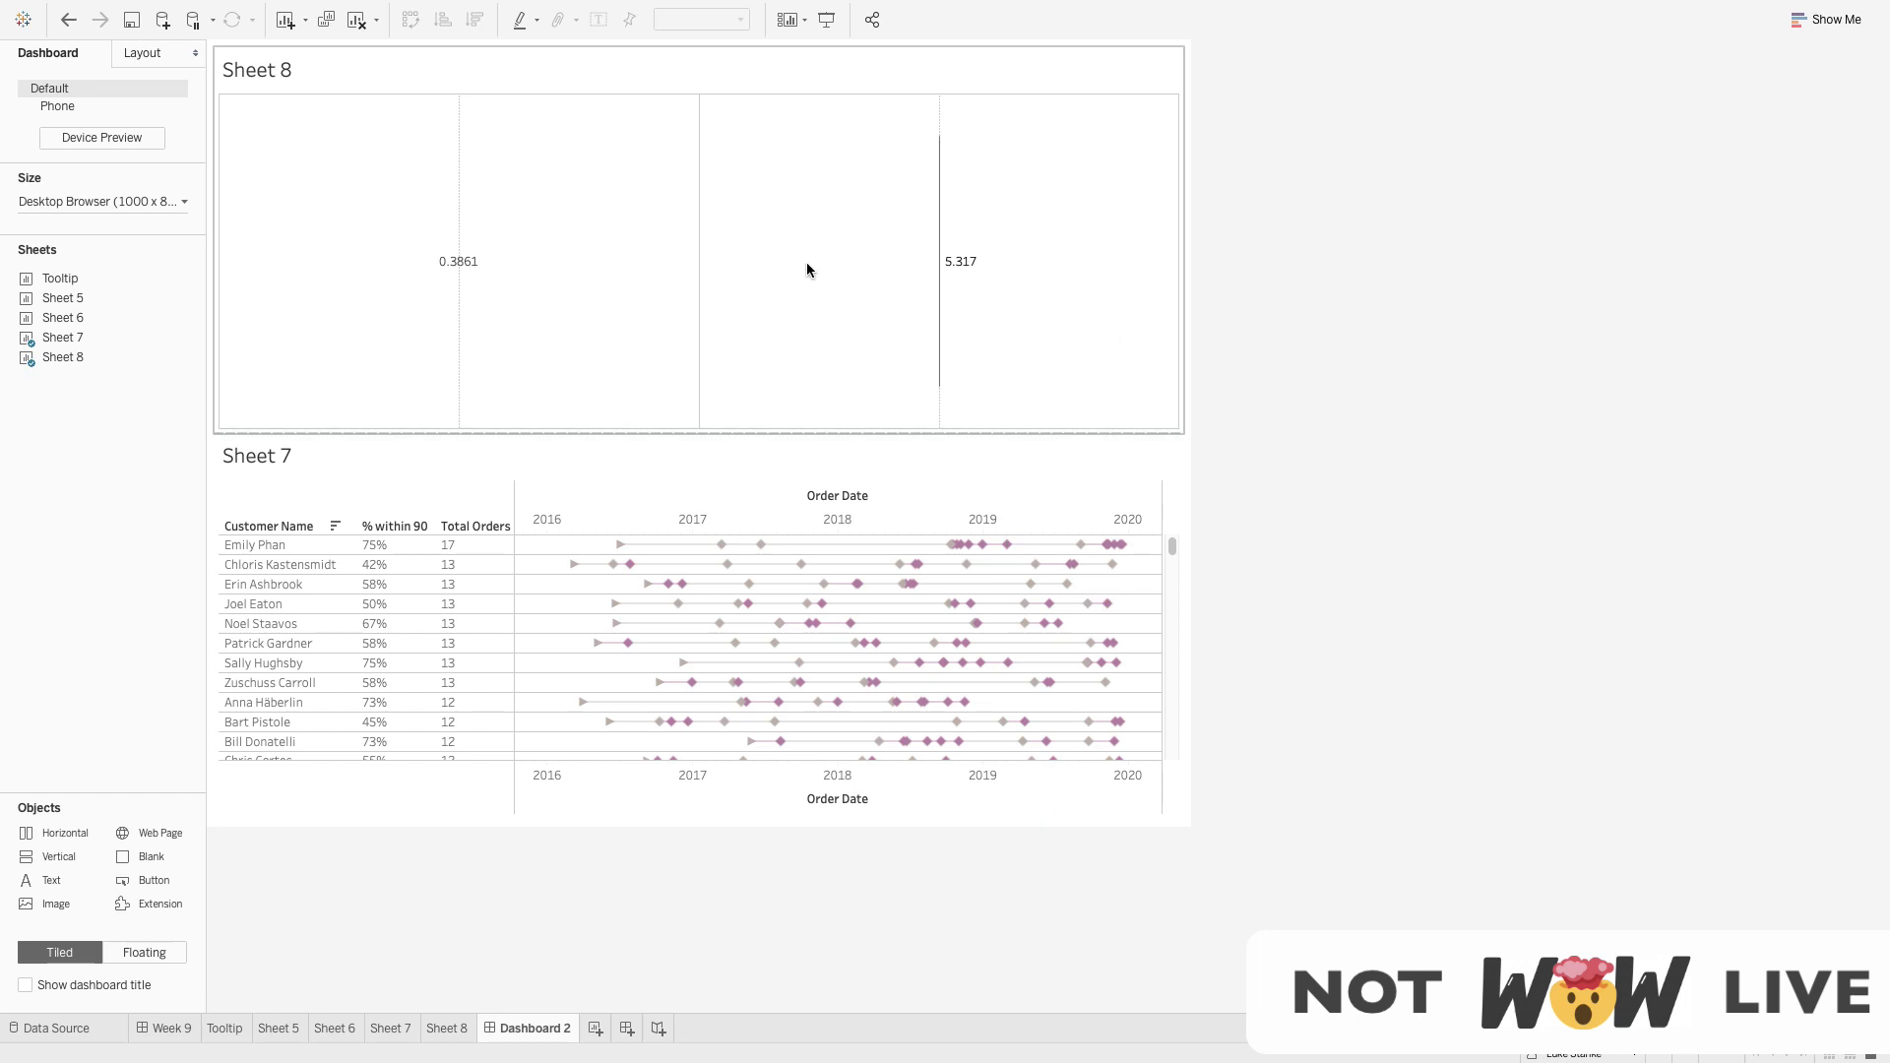
Select Sheet 8 in the dashboard and inspect the tooltip of the % Reorders mark
click(693, 295)
mouse_move(458, 264)
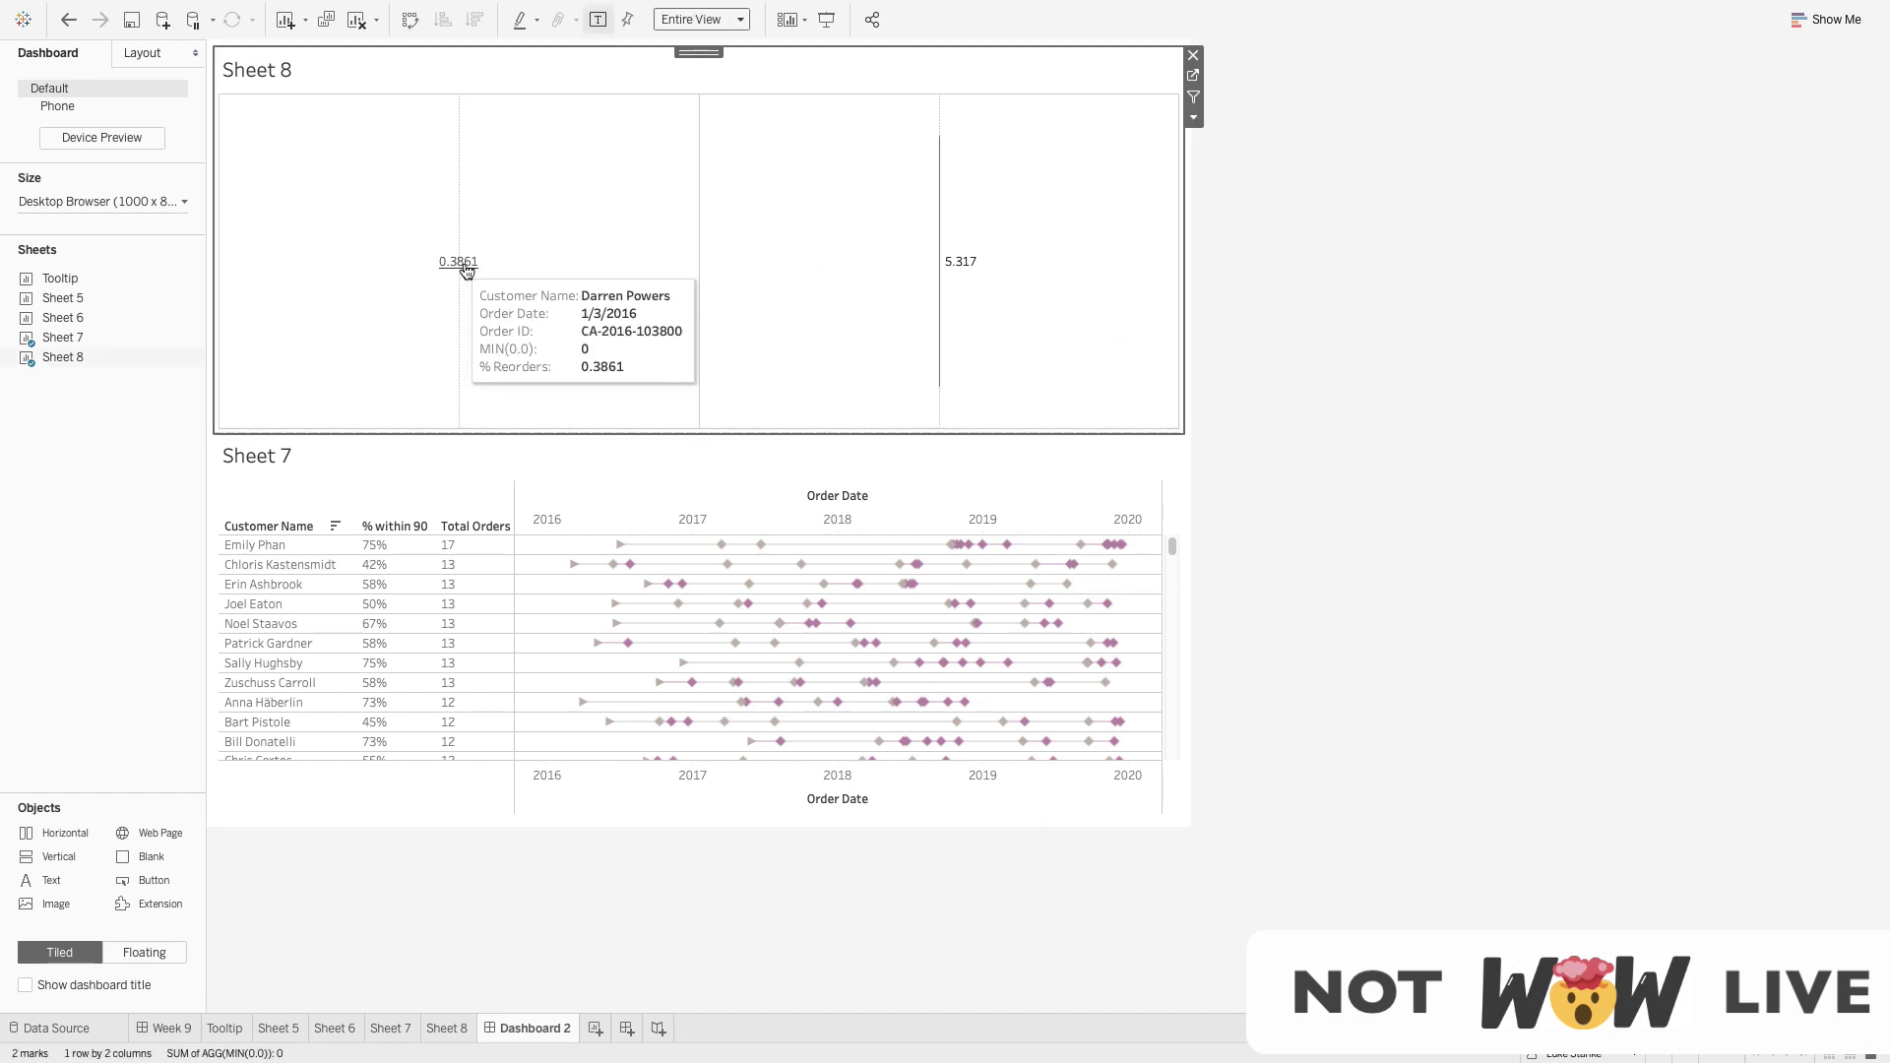